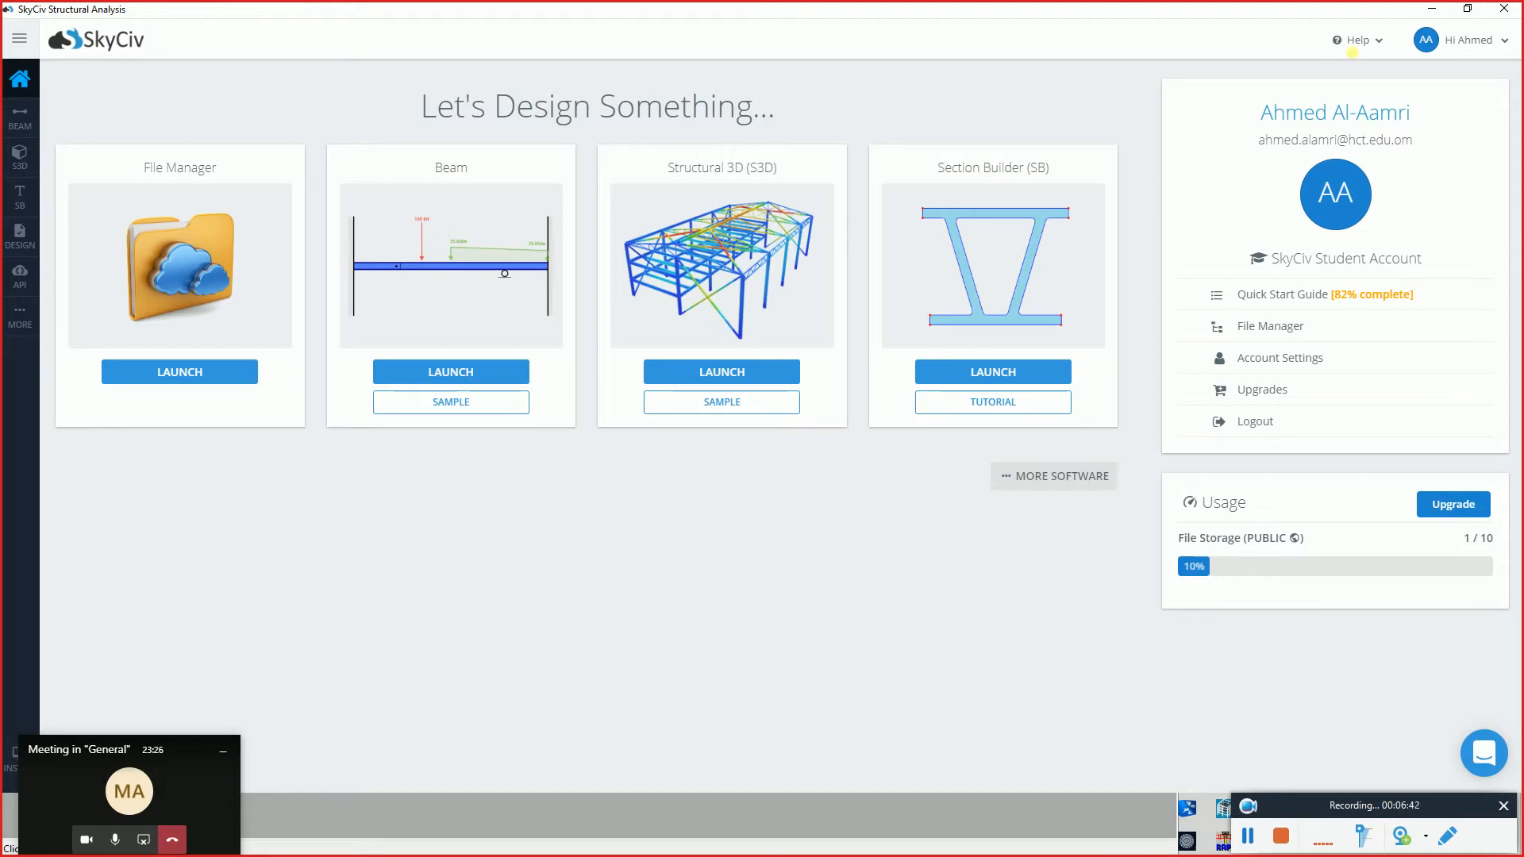
- Try to open the SkyCiv member portal in a new browser tab, then return to the SkyCiv desktop dashboard
{"action": "left_click", "coordinate": [1437, 11]}
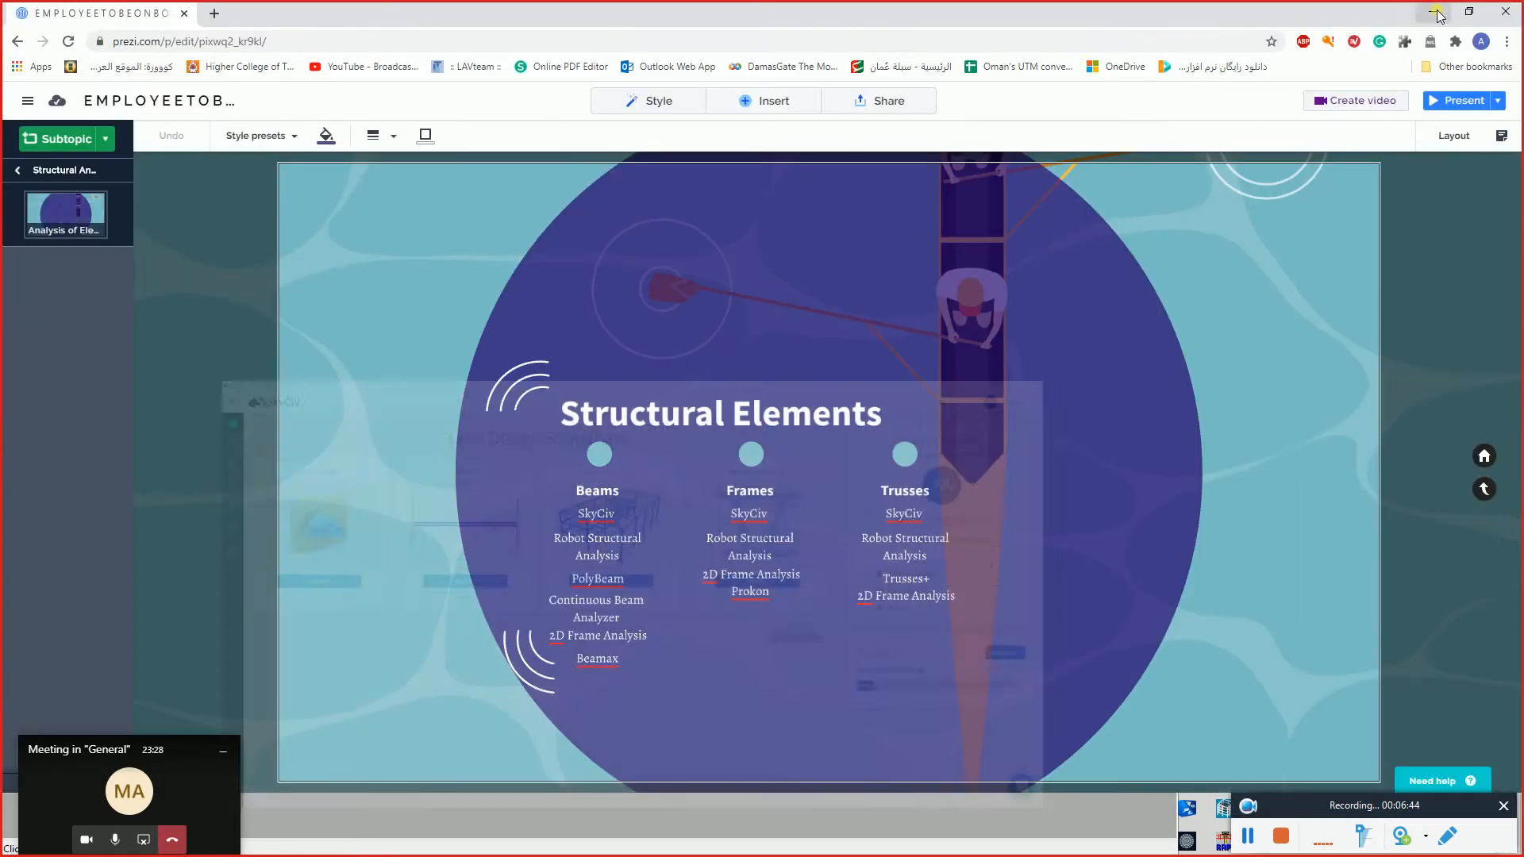
{"action": "left_click", "coordinate": [220, 19]}
{"action": "type", "text": "sky"}
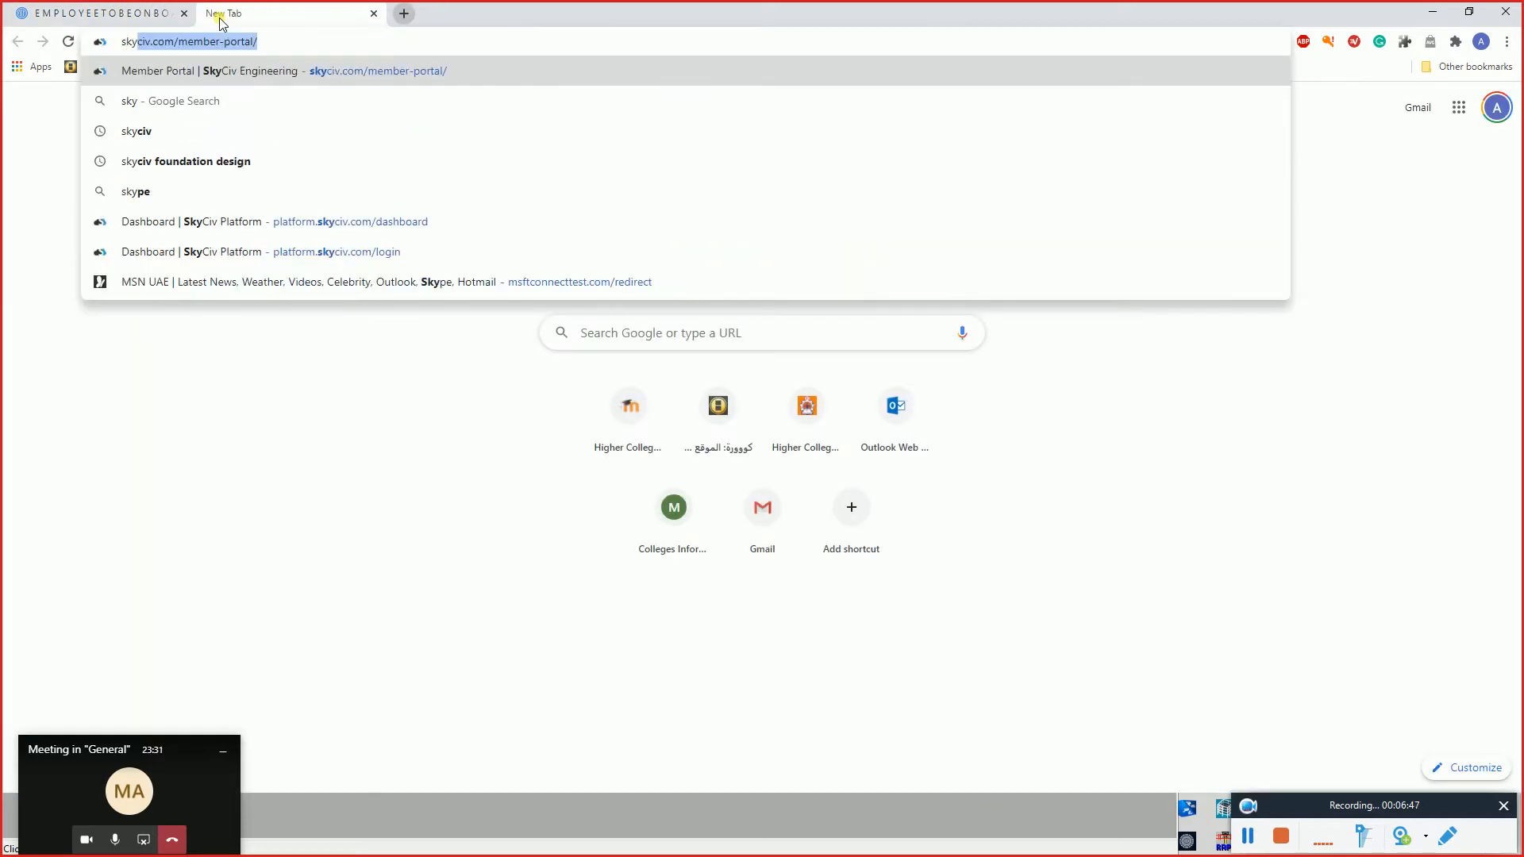
{"action": "key", "text": "Return"}
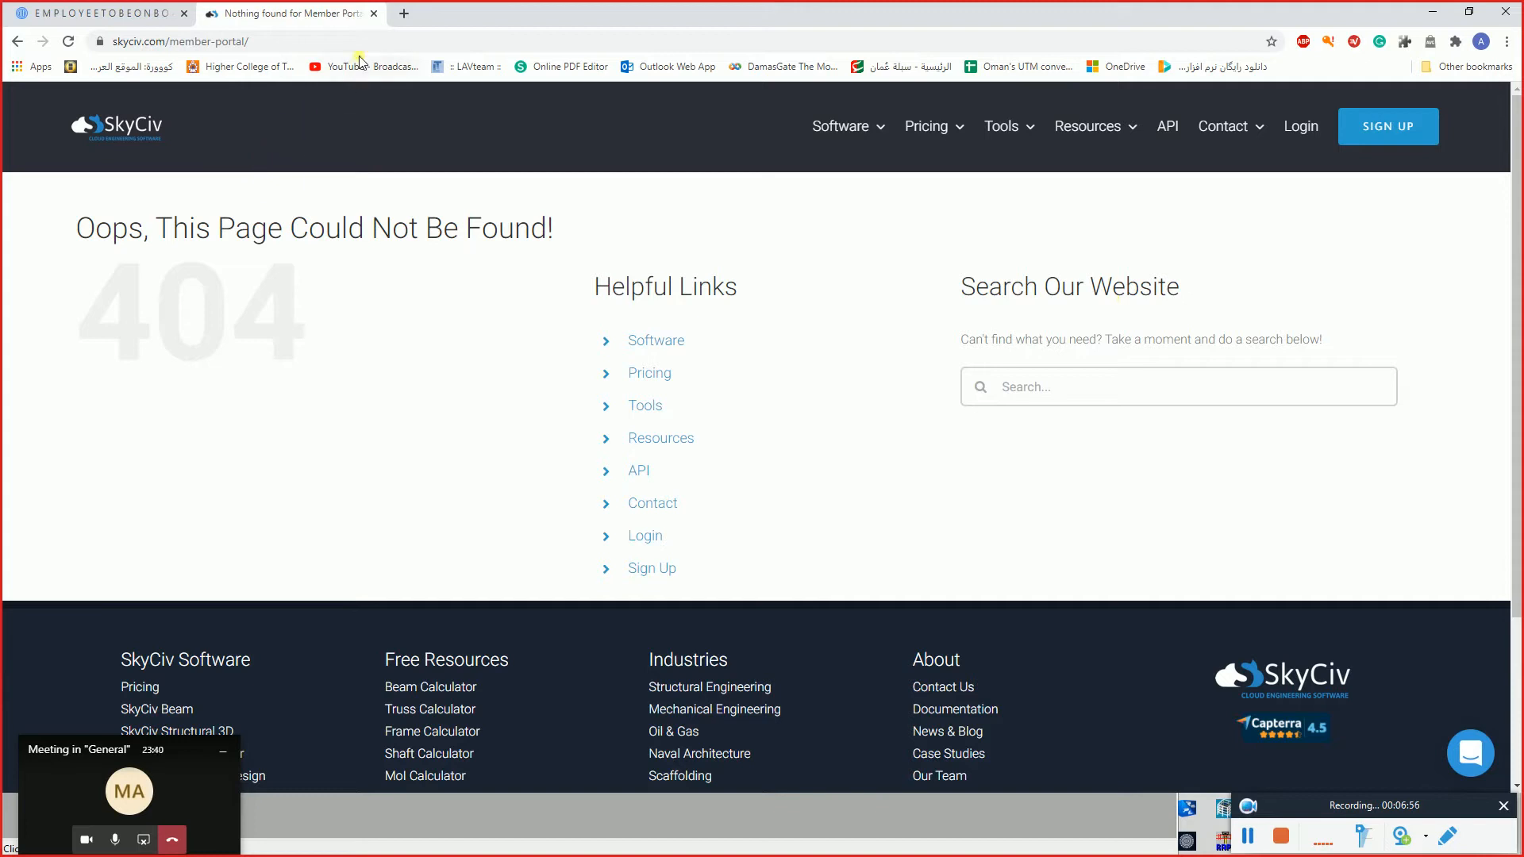
{"action": "left_click", "coordinate": [374, 15]}
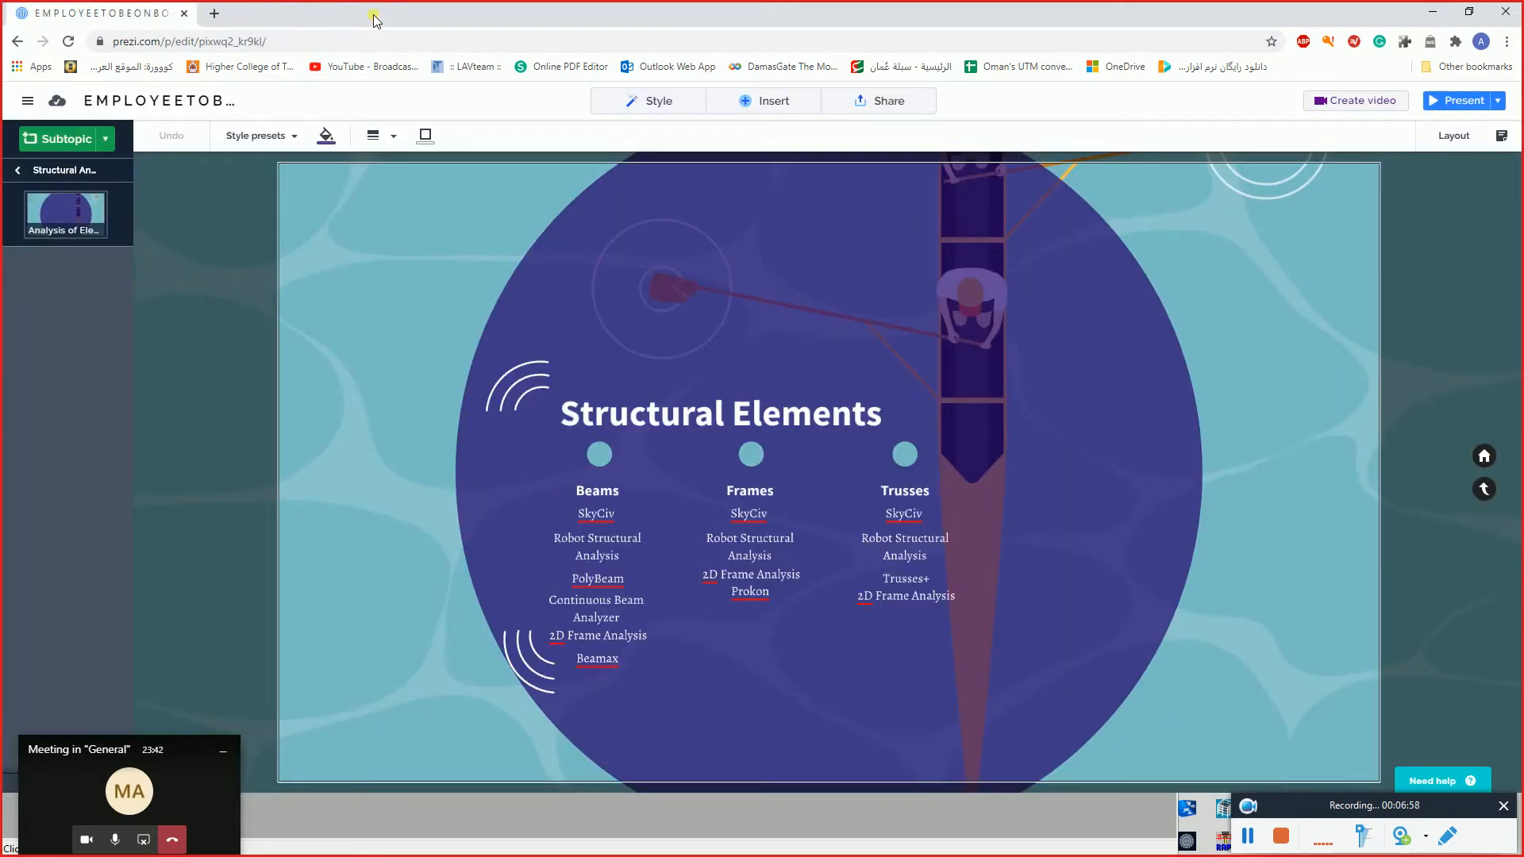
{"action": "key", "text": "alt+Tab"}
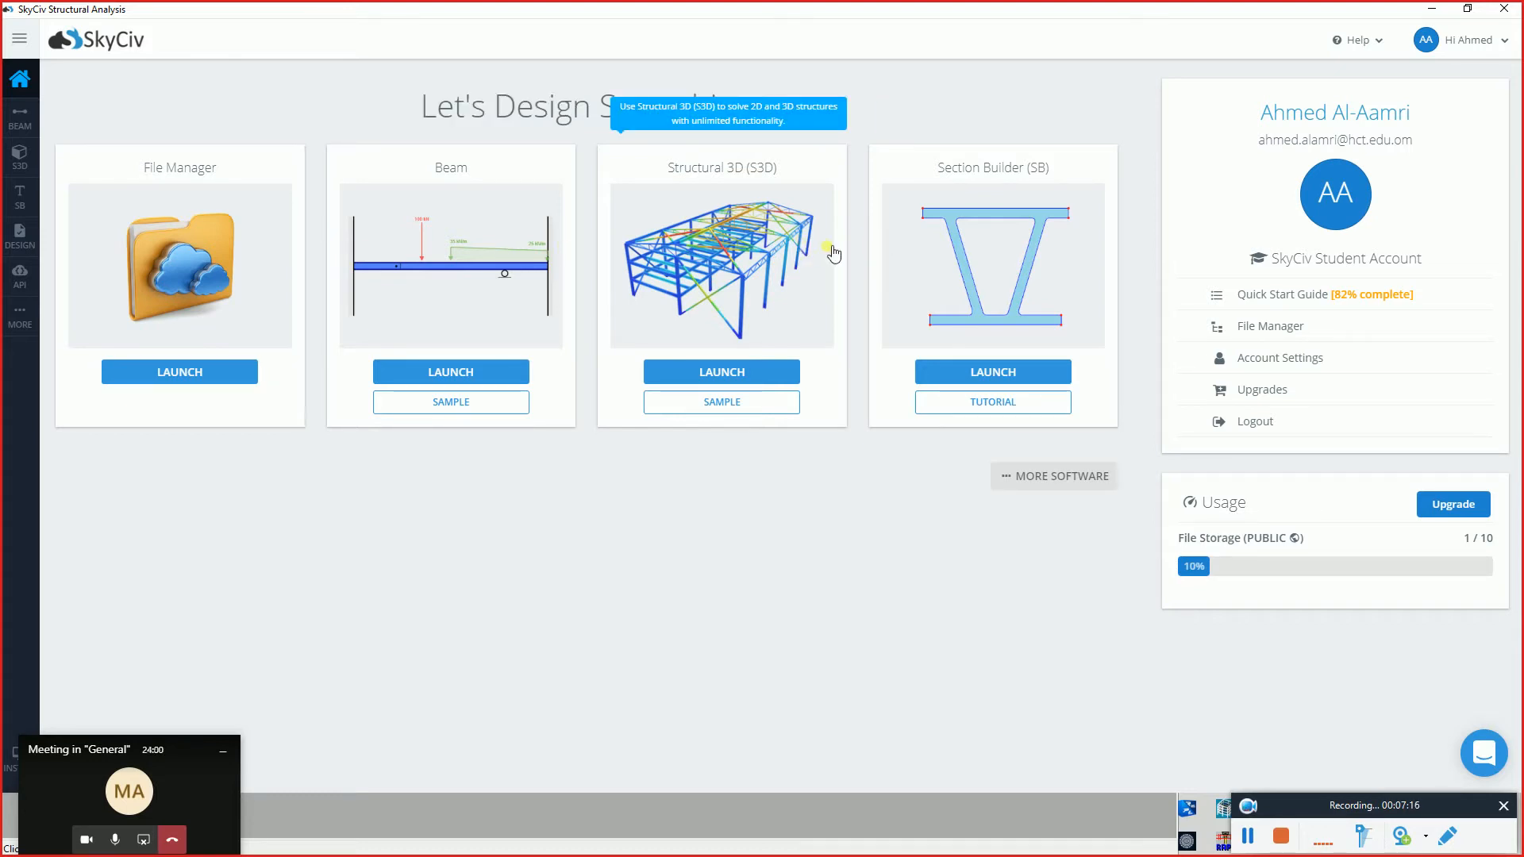
- Expand the dashboard to show more software and look through the available design modules
{"action": "left_click", "coordinate": [1063, 476]}
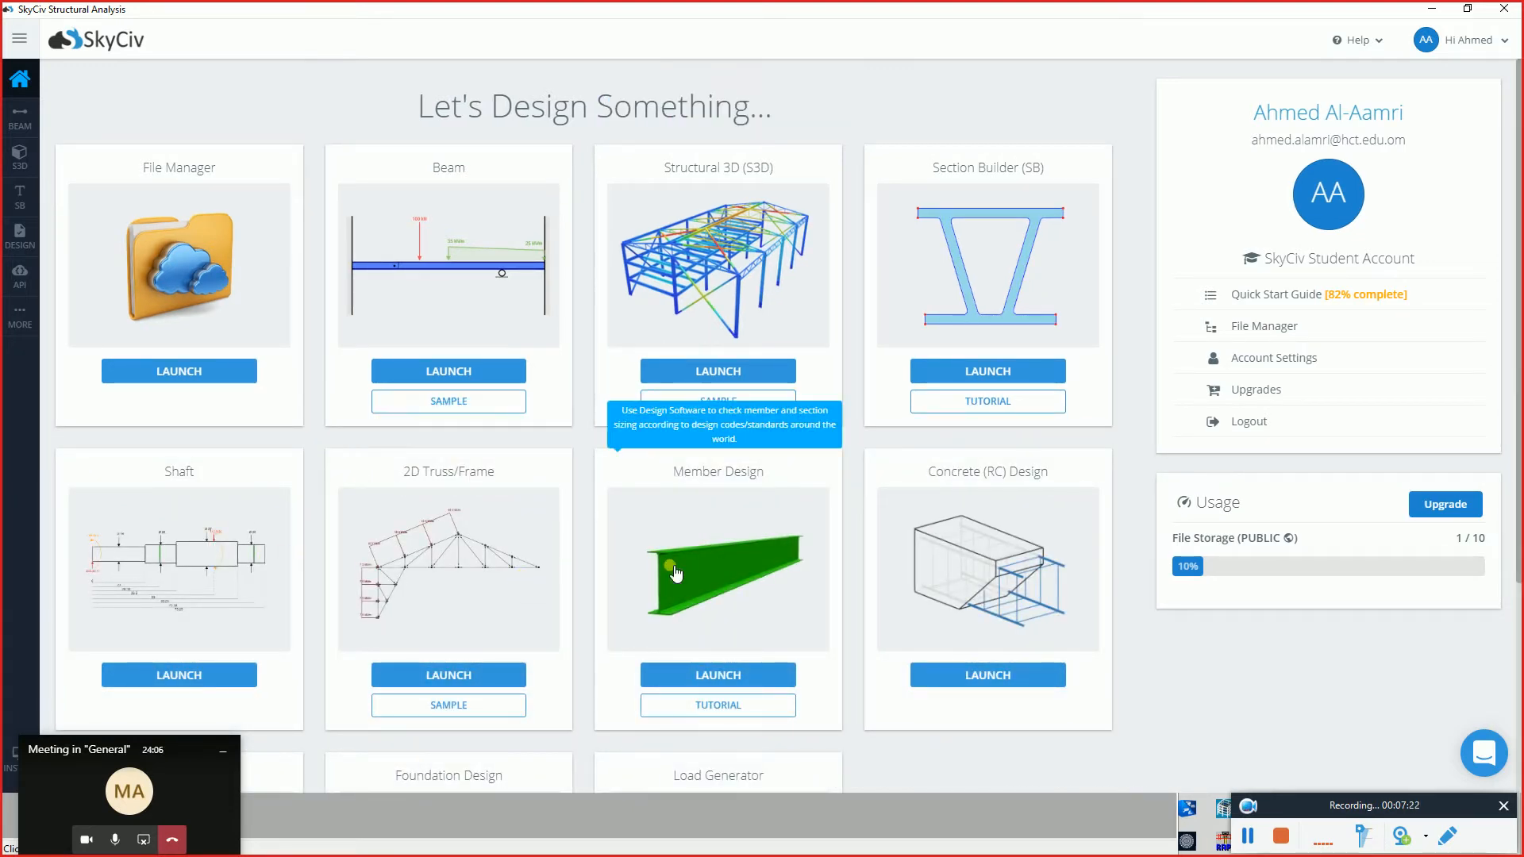
{"action": "scroll", "coordinate": [1006, 685], "scroll_direction": "down", "scroll_amount": 1}
{"action": "scroll", "coordinate": [1005, 680], "scroll_direction": "down", "scroll_amount": 2}
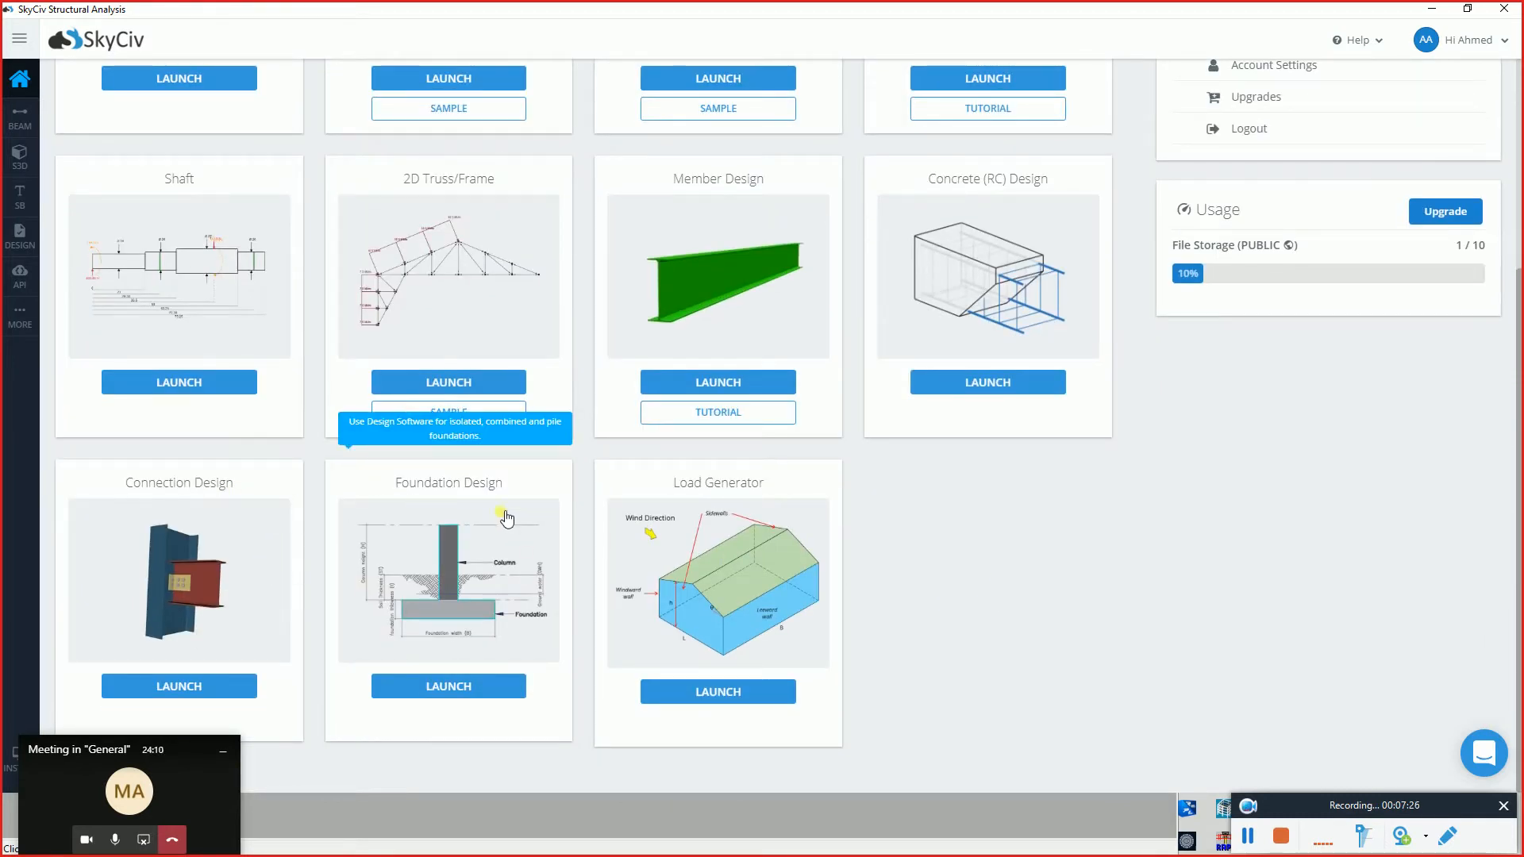
{"action": "scroll", "coordinate": [640, 548], "scroll_direction": "up", "scroll_amount": 1}
{"action": "scroll", "coordinate": [639, 547], "scroll_direction": "up", "scroll_amount": 3}
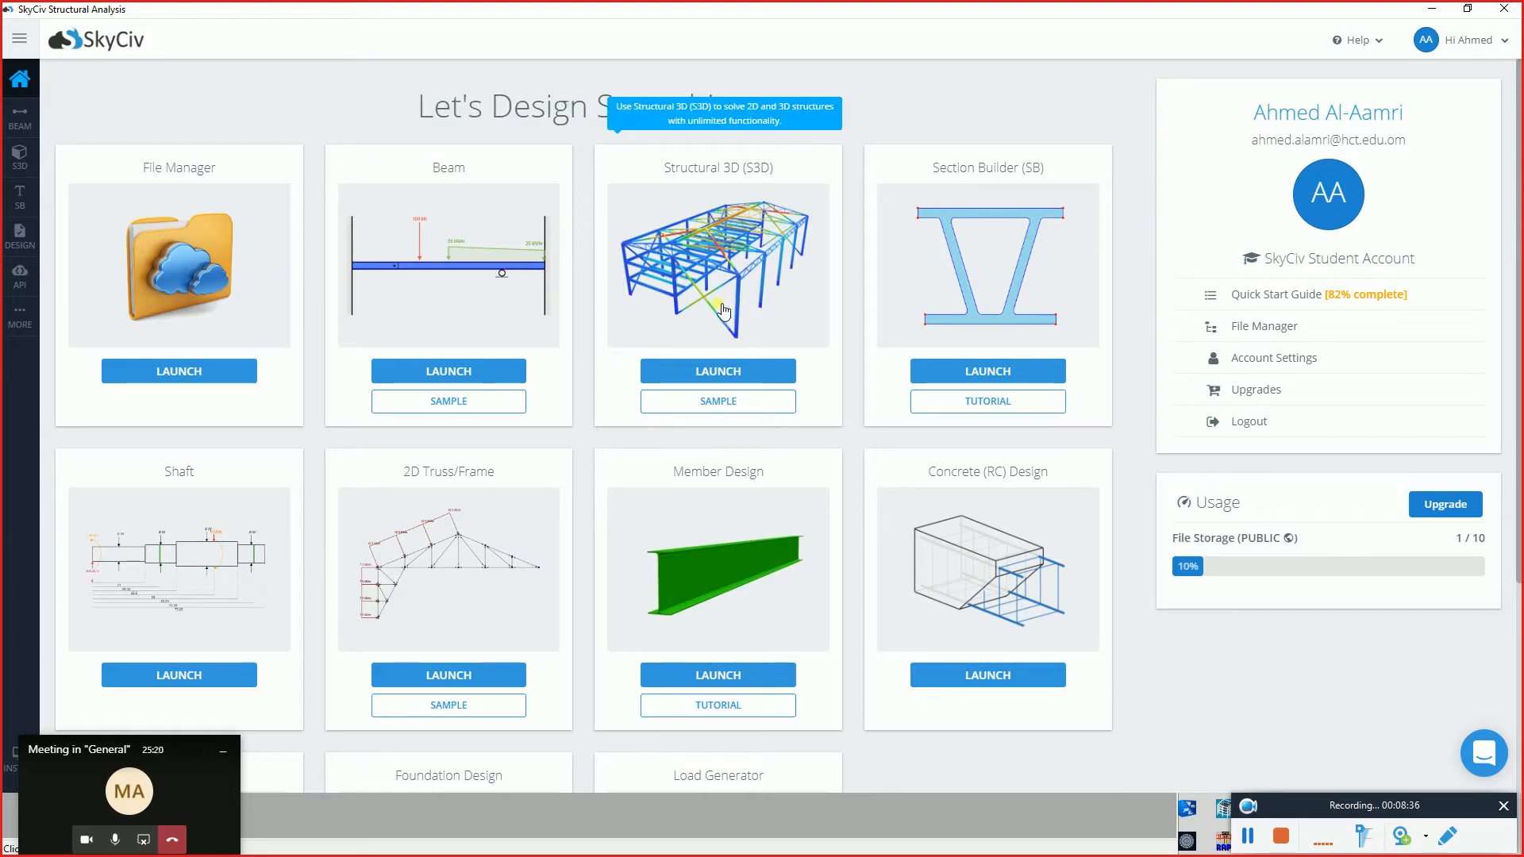
{"action": "left_click", "coordinate": [1008, 381]}
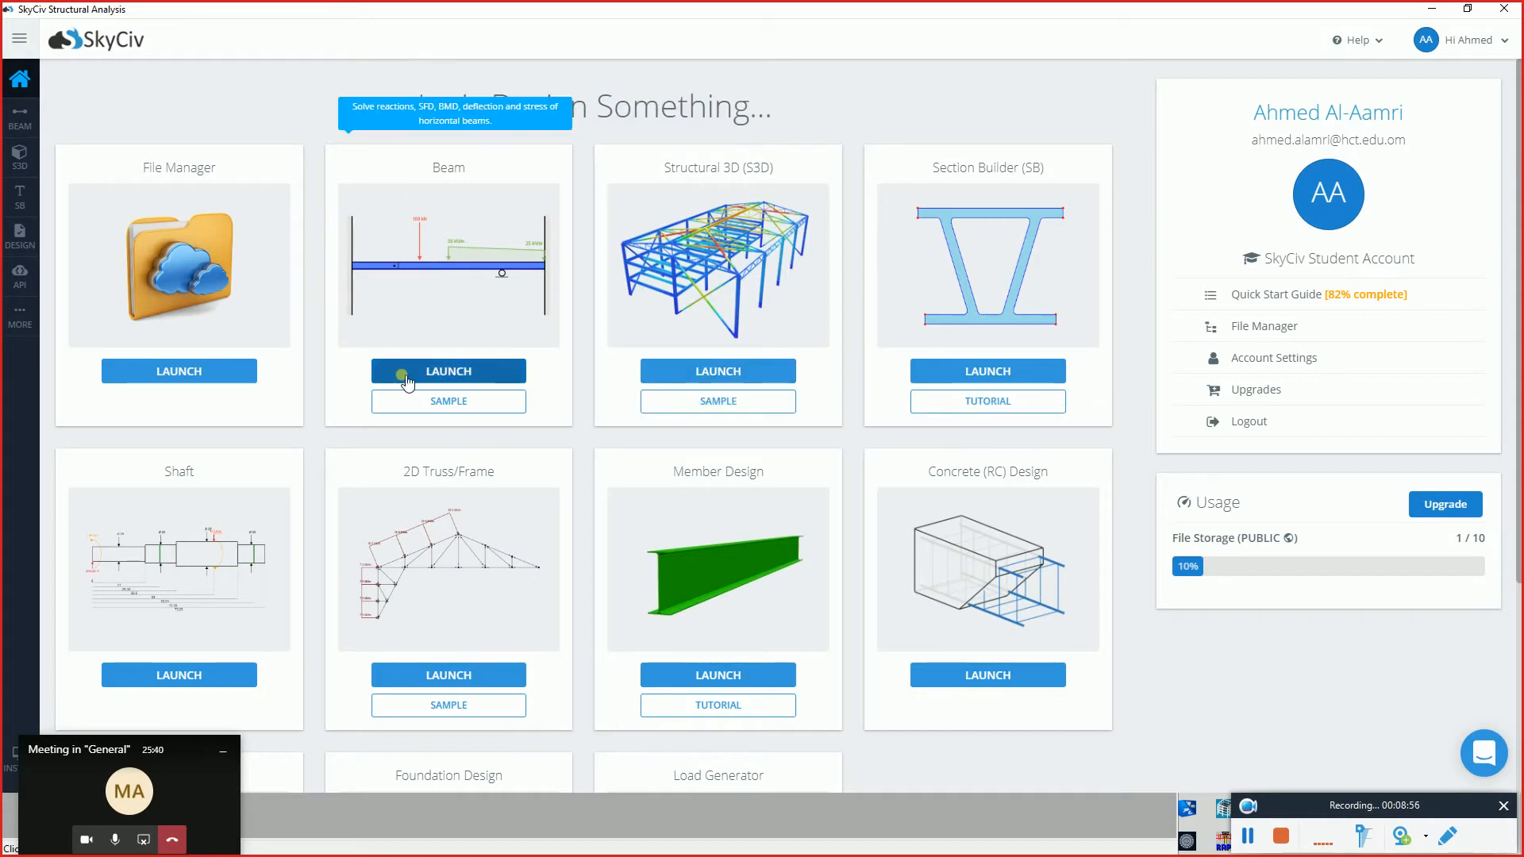
- Launch the Beam module and add a beam with a length of 12 m
{"action": "left_click", "coordinate": [470, 374]}
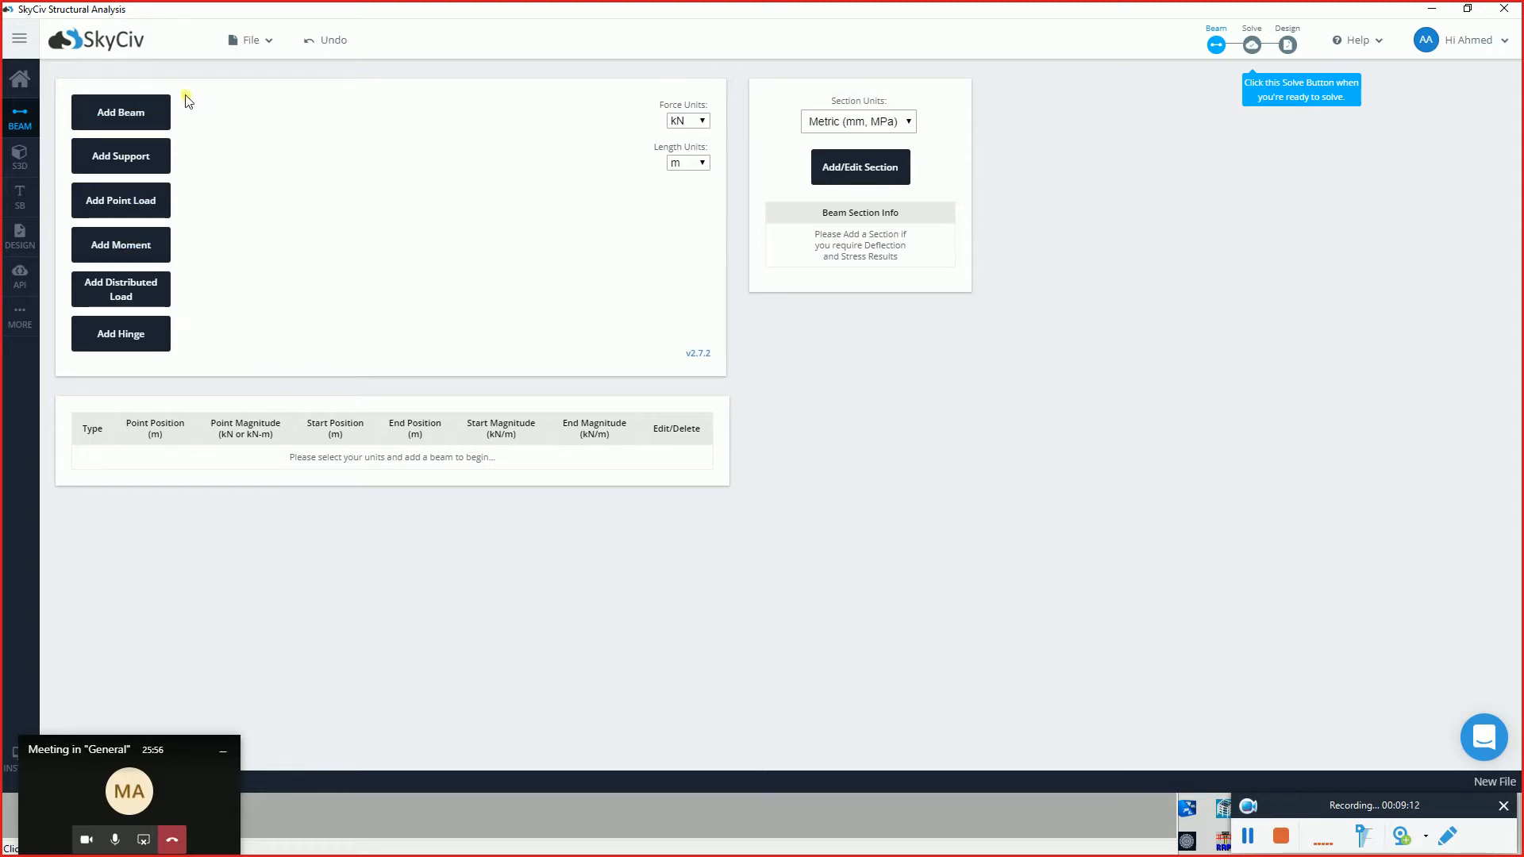
{"action": "left_click", "coordinate": [151, 122]}
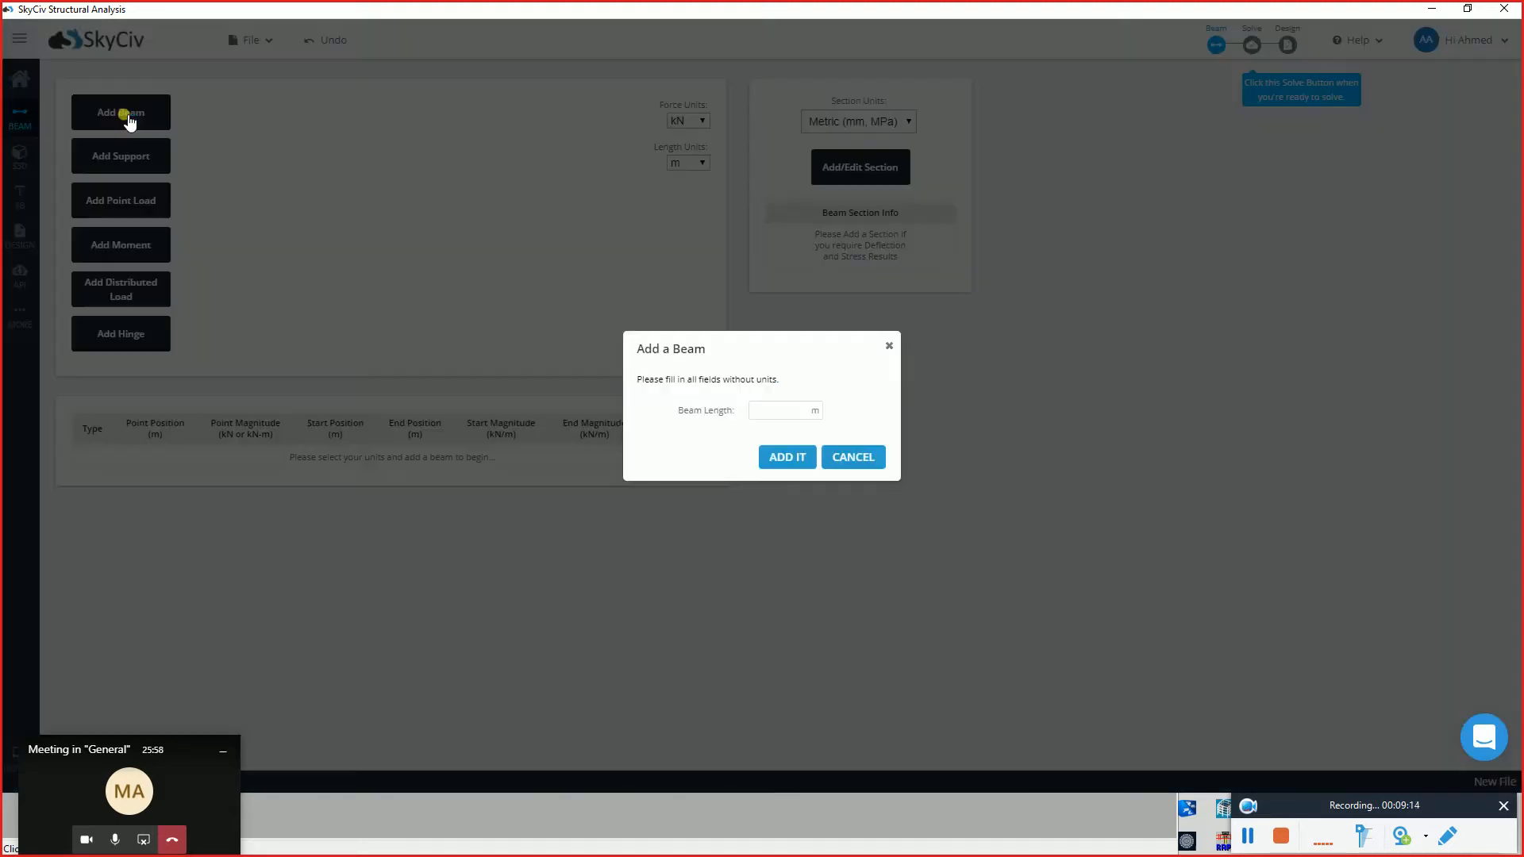
{"action": "left_click", "coordinate": [786, 417]}
{"action": "left_click_drag", "start_coordinate": [767, 354], "coordinate": [769, 337]}
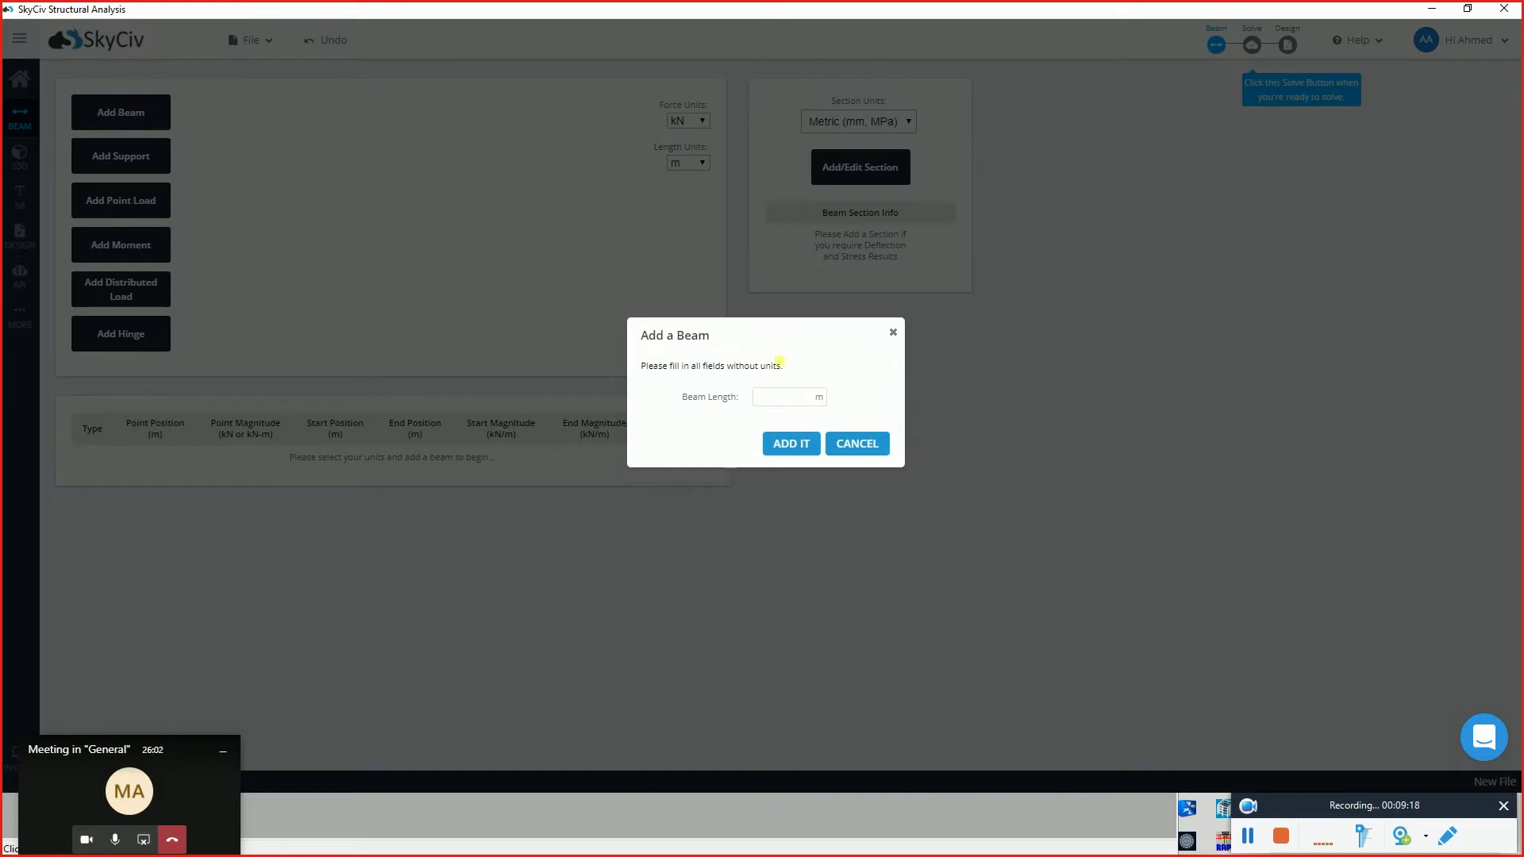
{"action": "left_click", "coordinate": [778, 405]}
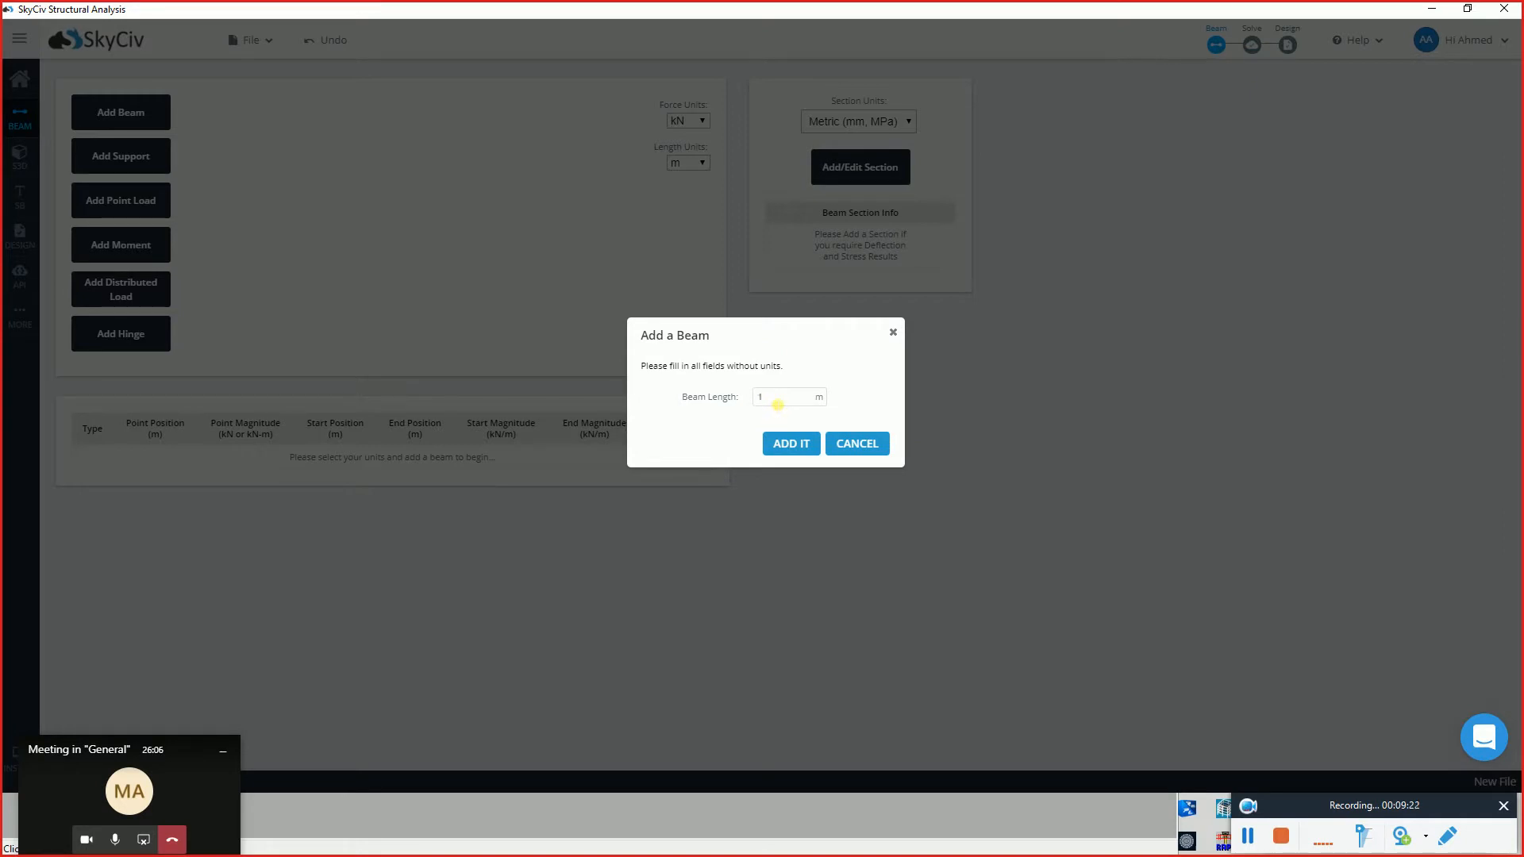
{"action": "left_click", "coordinate": [790, 446]}
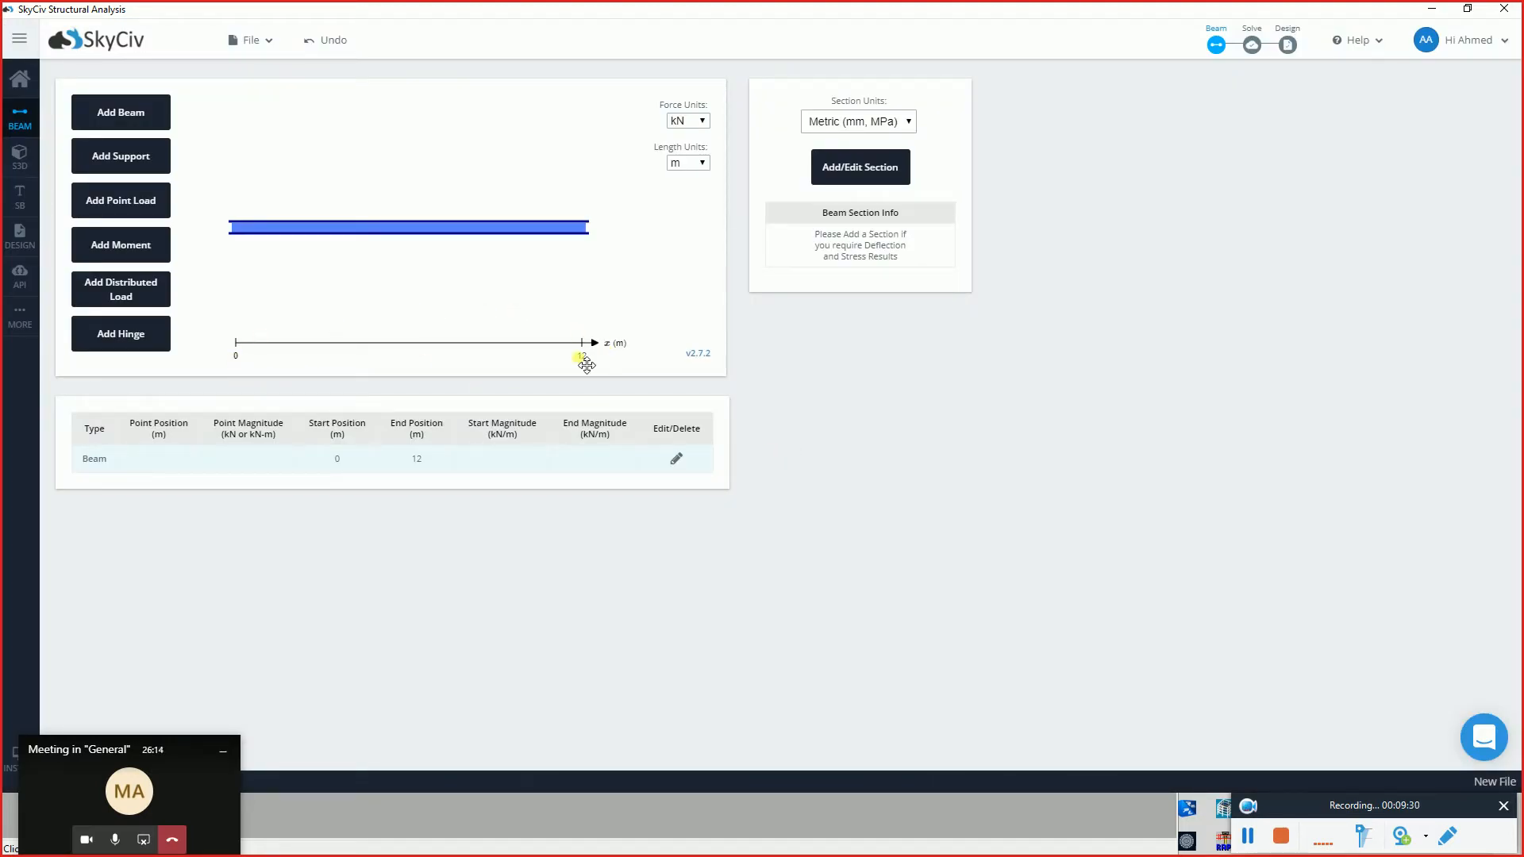
- Add a fixed support at the left end of the beam, at 0 m
{"action": "left_click", "coordinate": [124, 156]}
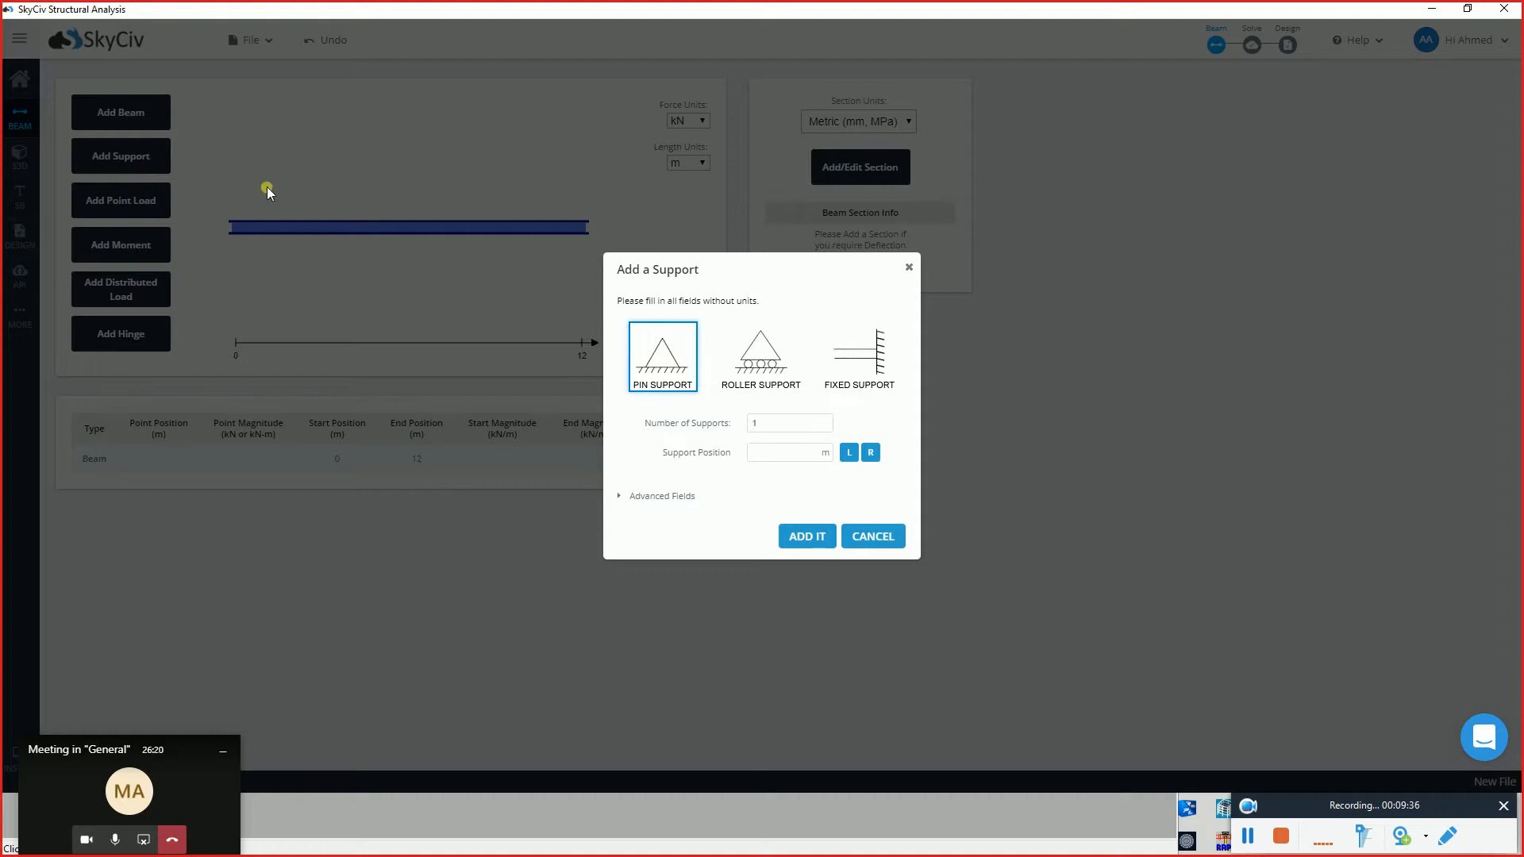
{"action": "left_click", "coordinate": [856, 356]}
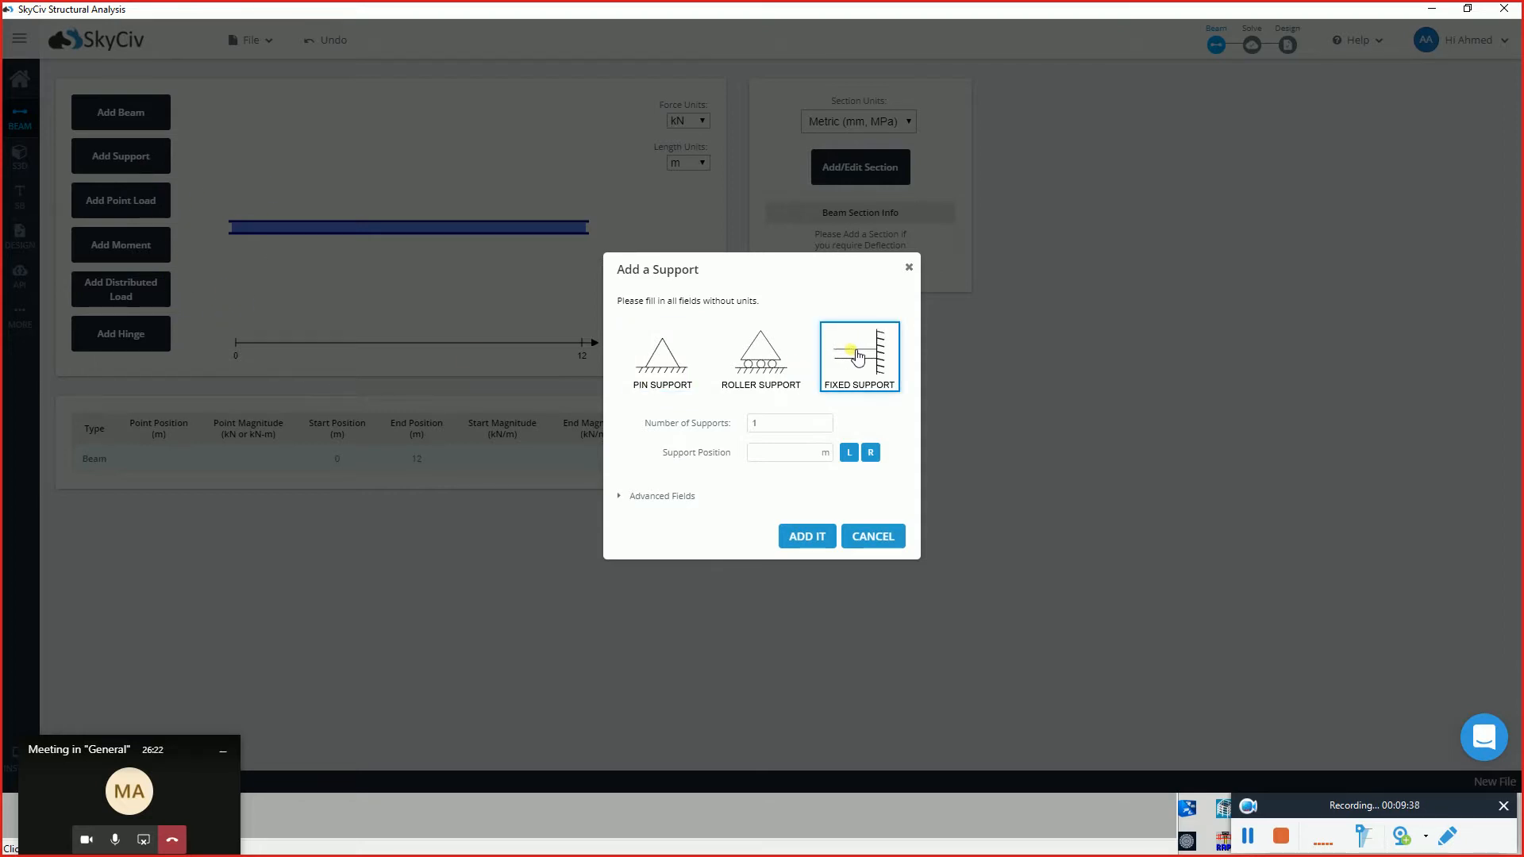
{"action": "left_click", "coordinate": [850, 453]}
{"action": "left_click", "coordinate": [807, 537]}
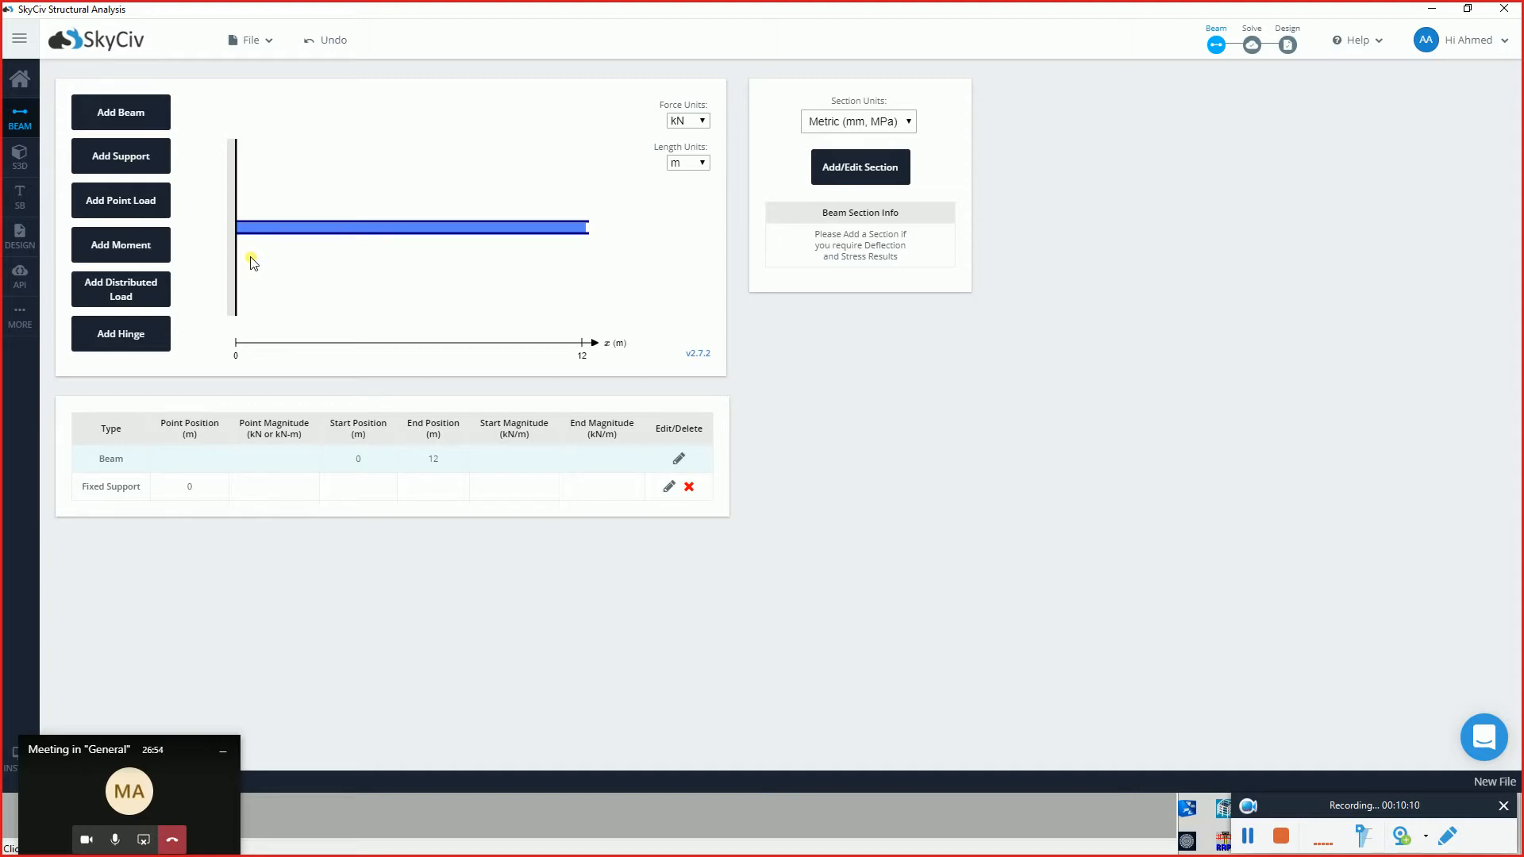
- Add two pin supports to the beam, one at 4 m and one at 7.2 m
{"action": "left_click", "coordinate": [140, 169]}
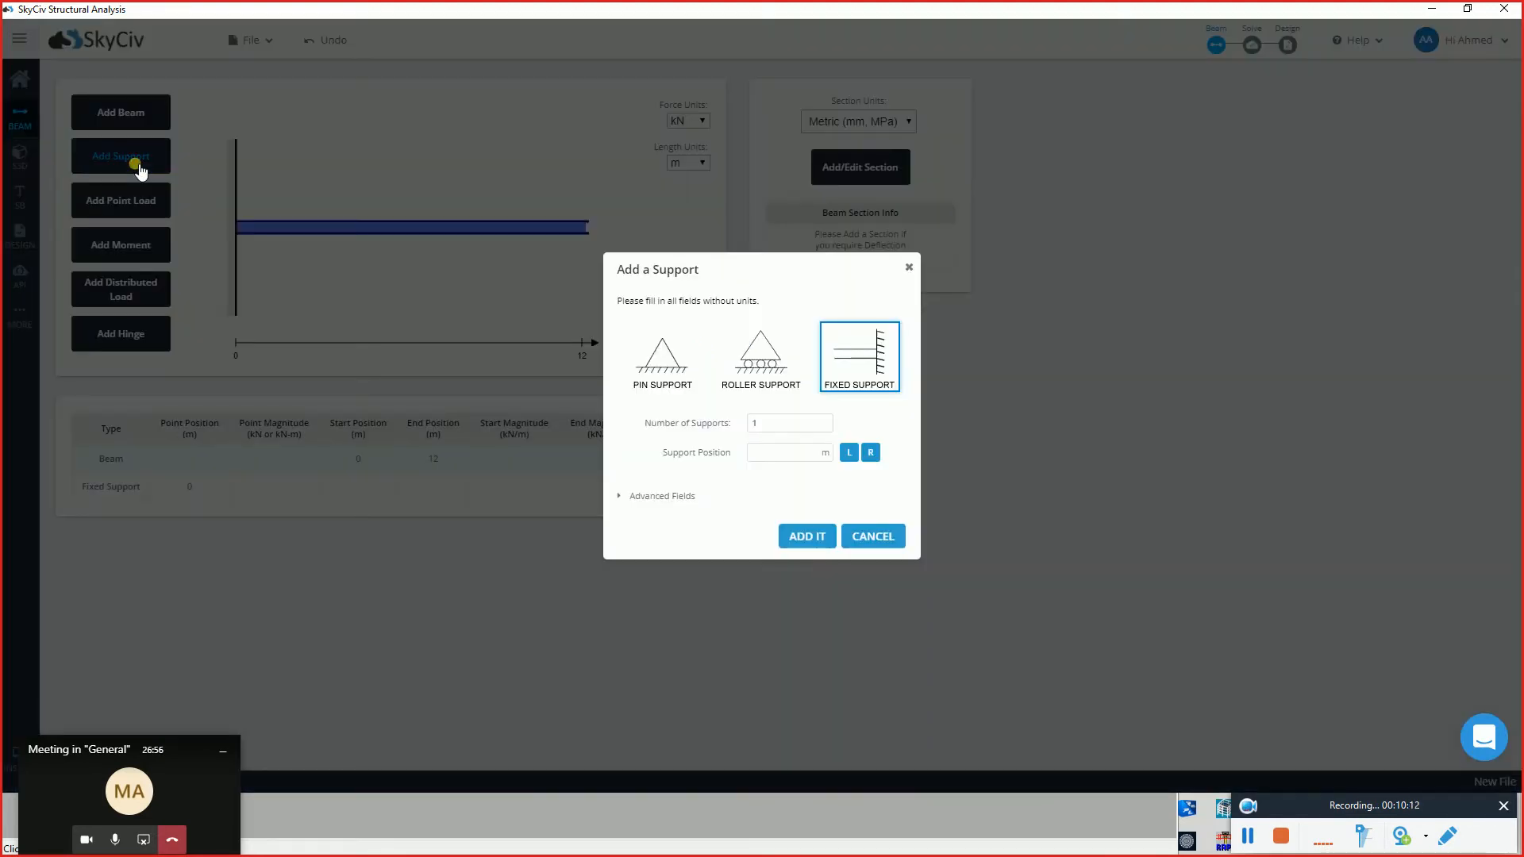
{"action": "left_click", "coordinate": [671, 369]}
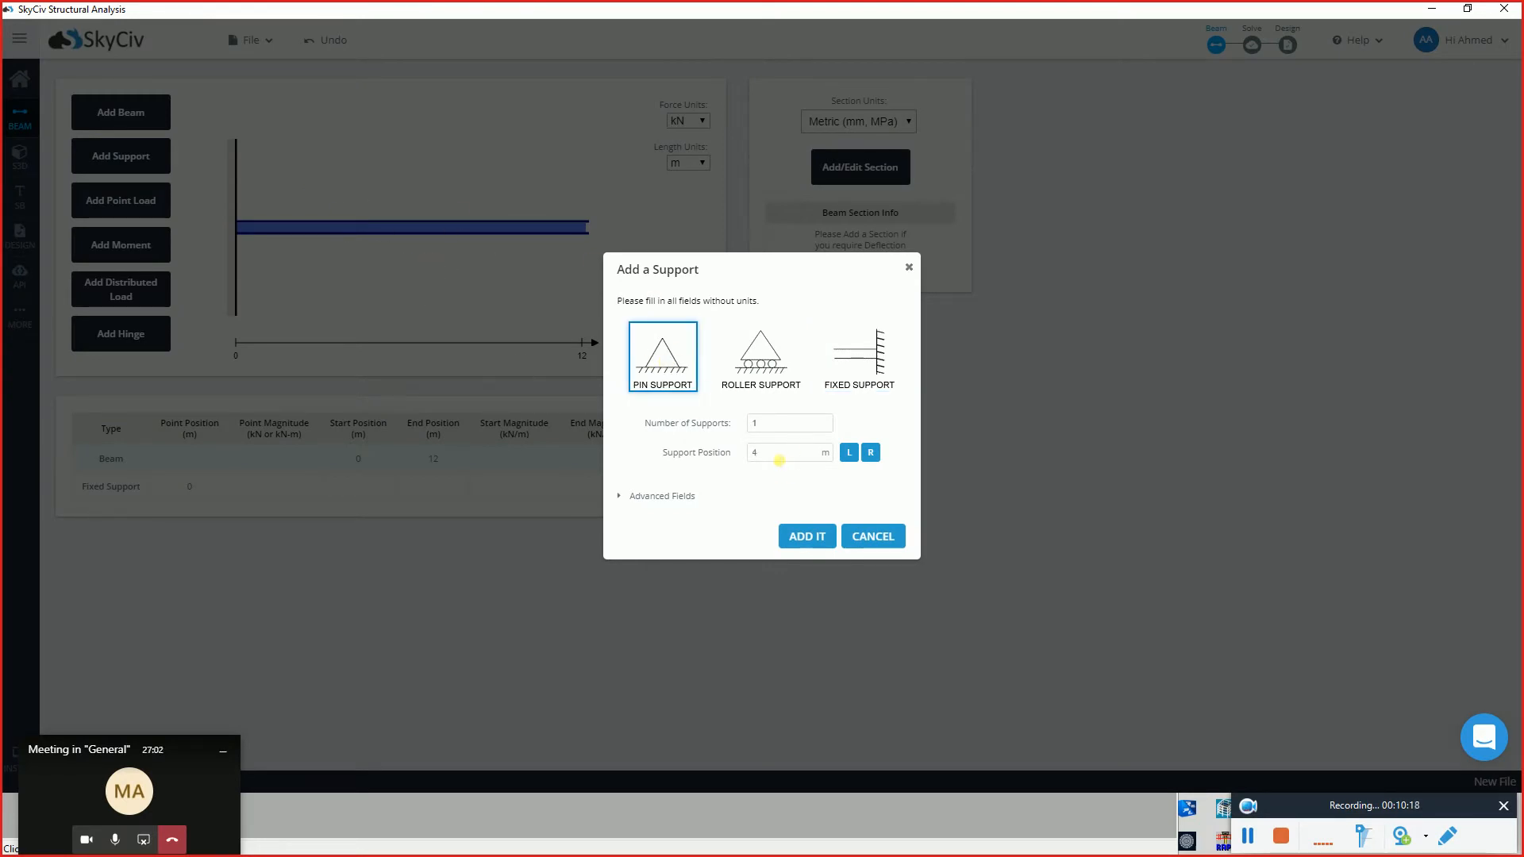
{"action": "left_click", "coordinate": [824, 536]}
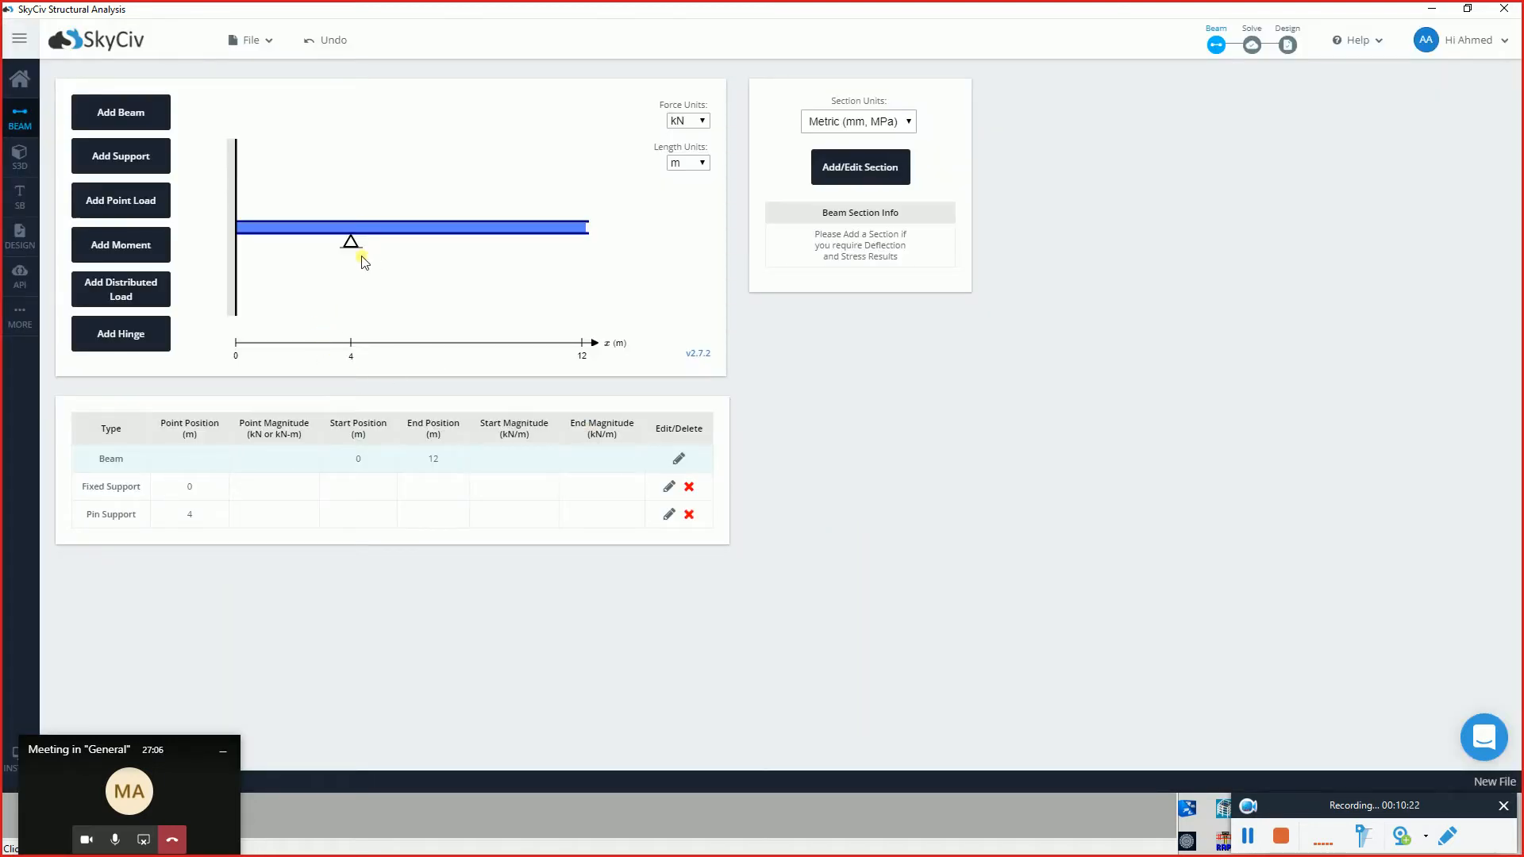
{"action": "left_click", "coordinate": [122, 158]}
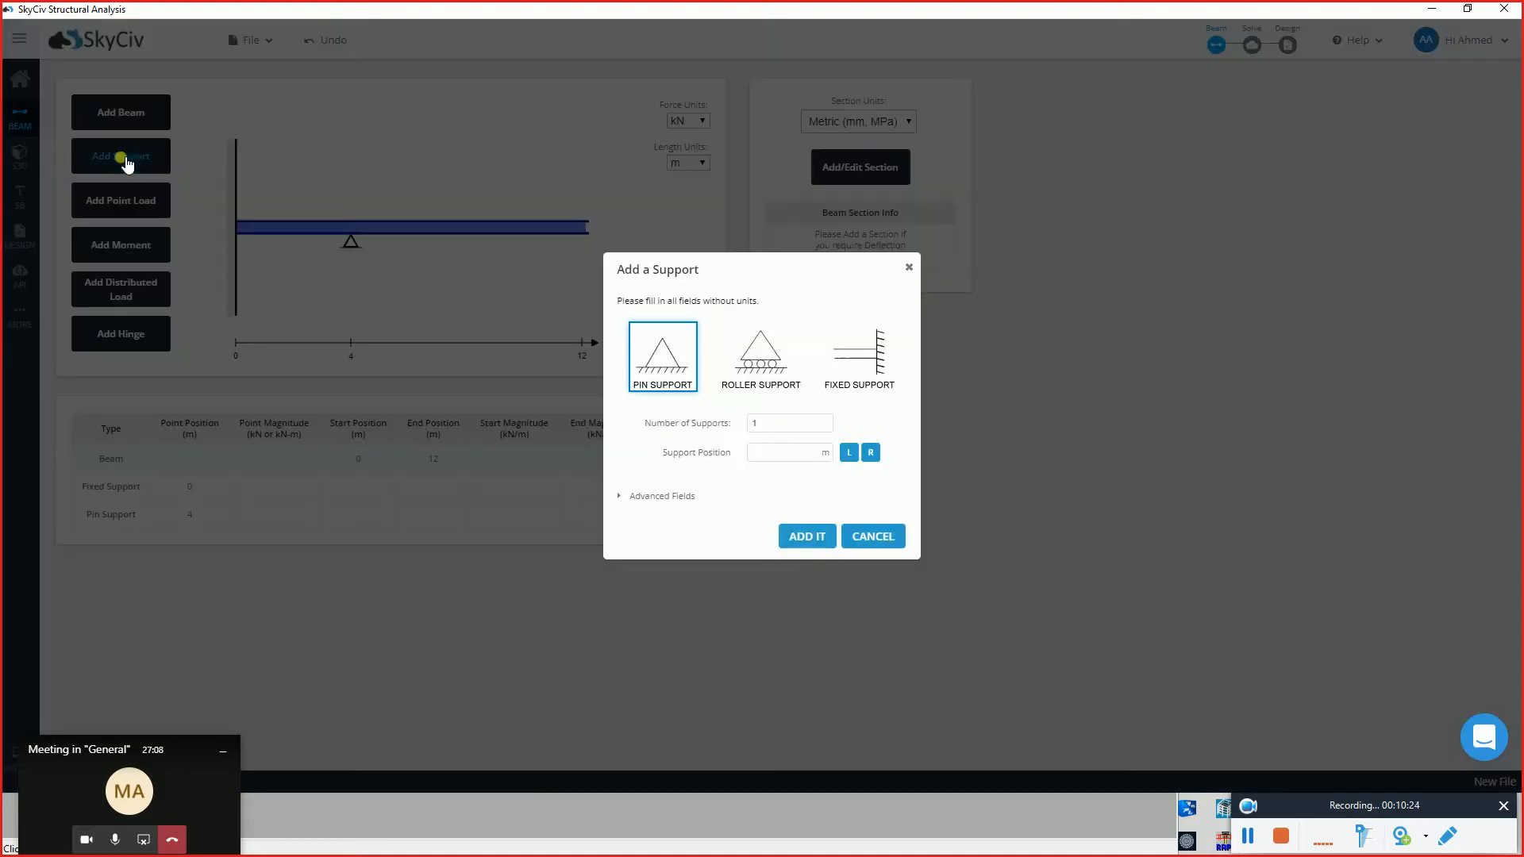
{"action": "left_click", "coordinate": [776, 455]}
{"action": "key", "text": "Return"}
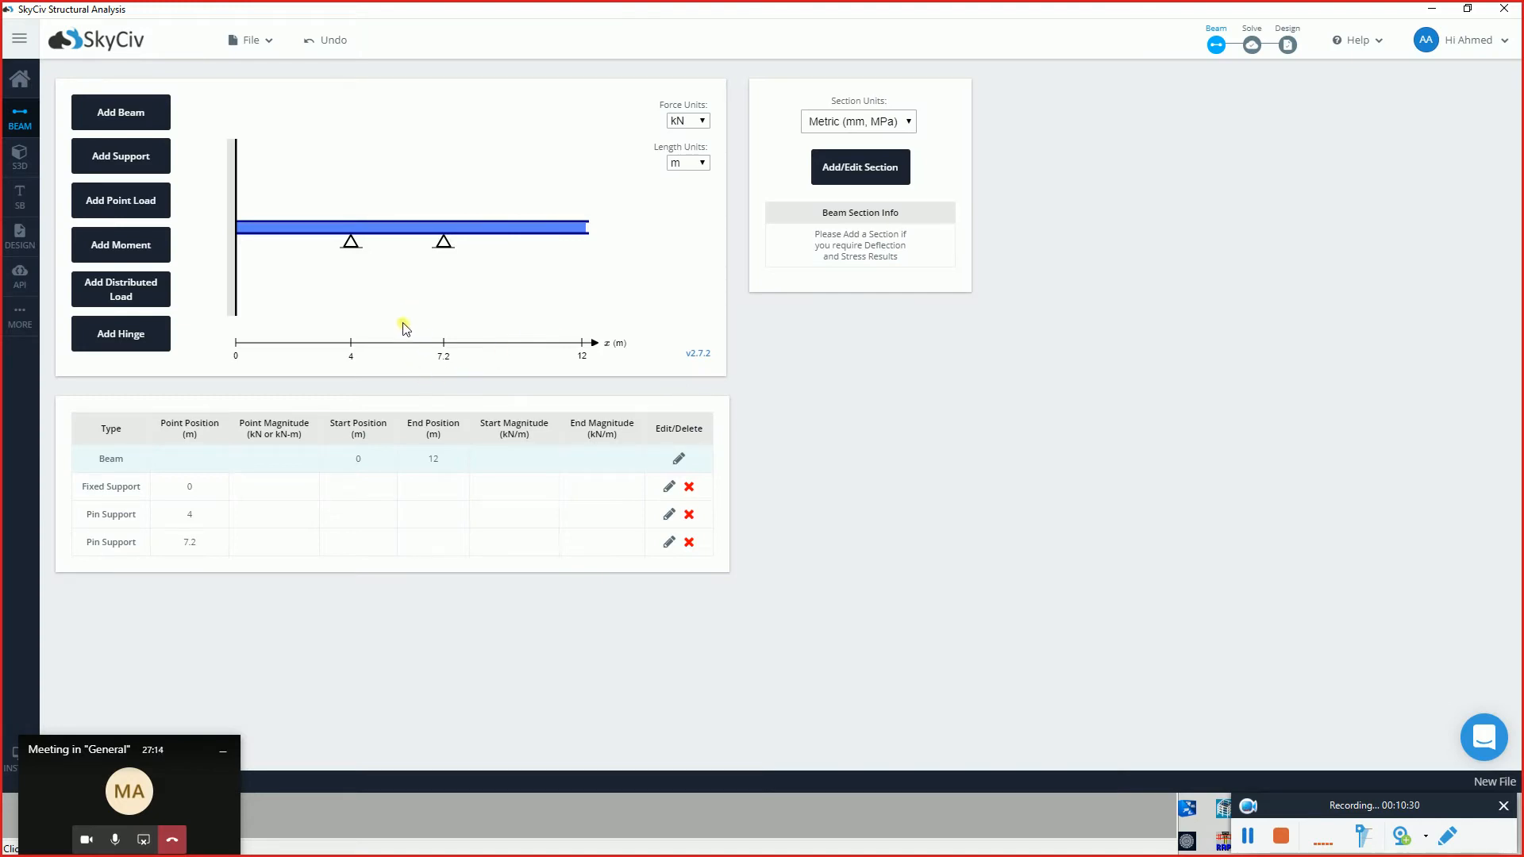
- Add a roller support at the right end of the beam, at 12 m
{"action": "left_click", "coordinate": [117, 163]}
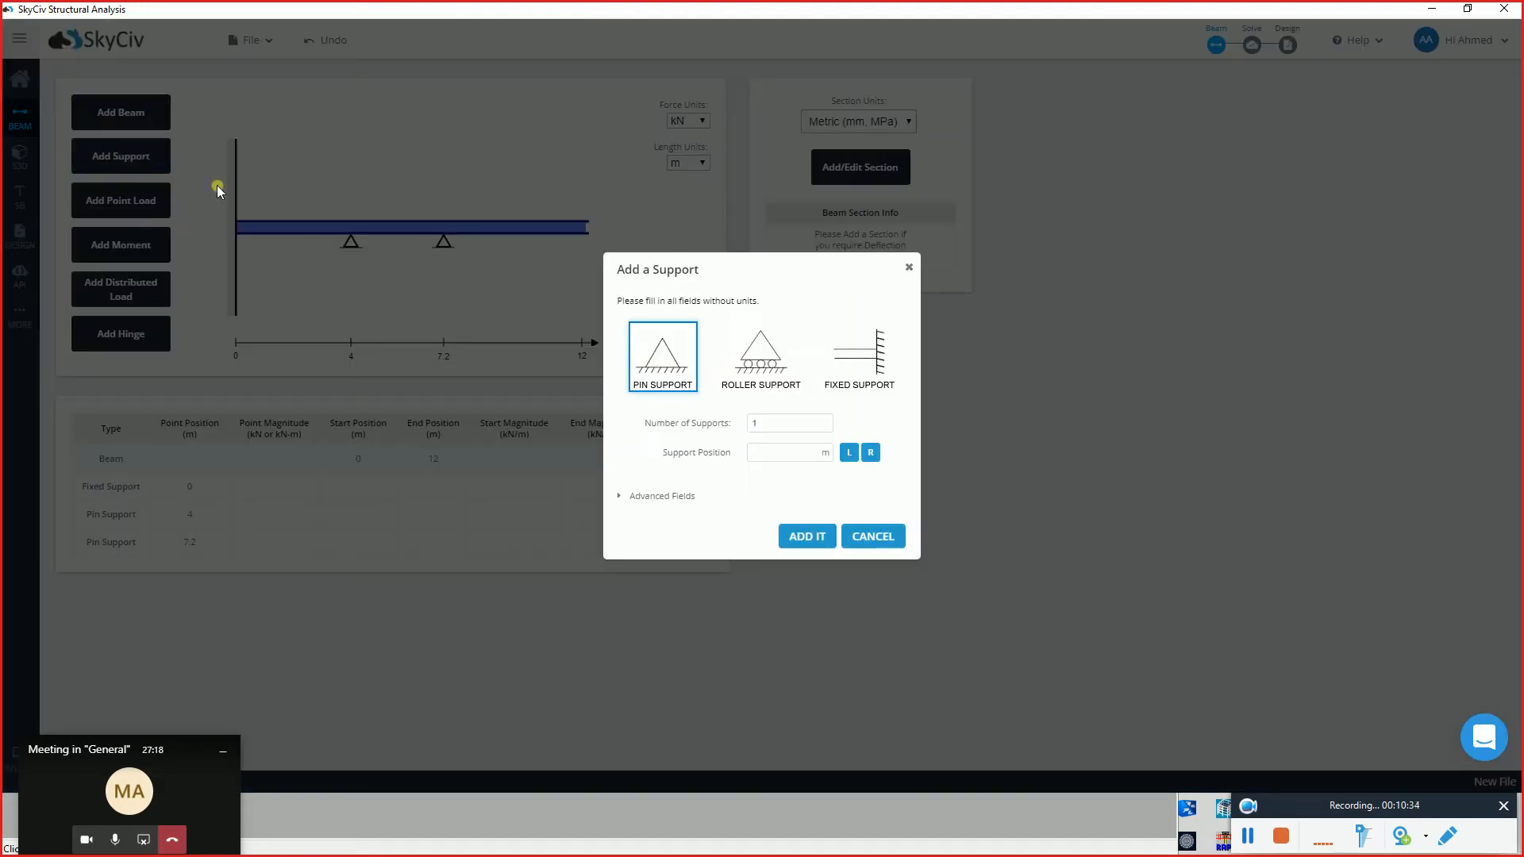
{"action": "left_click", "coordinate": [761, 354]}
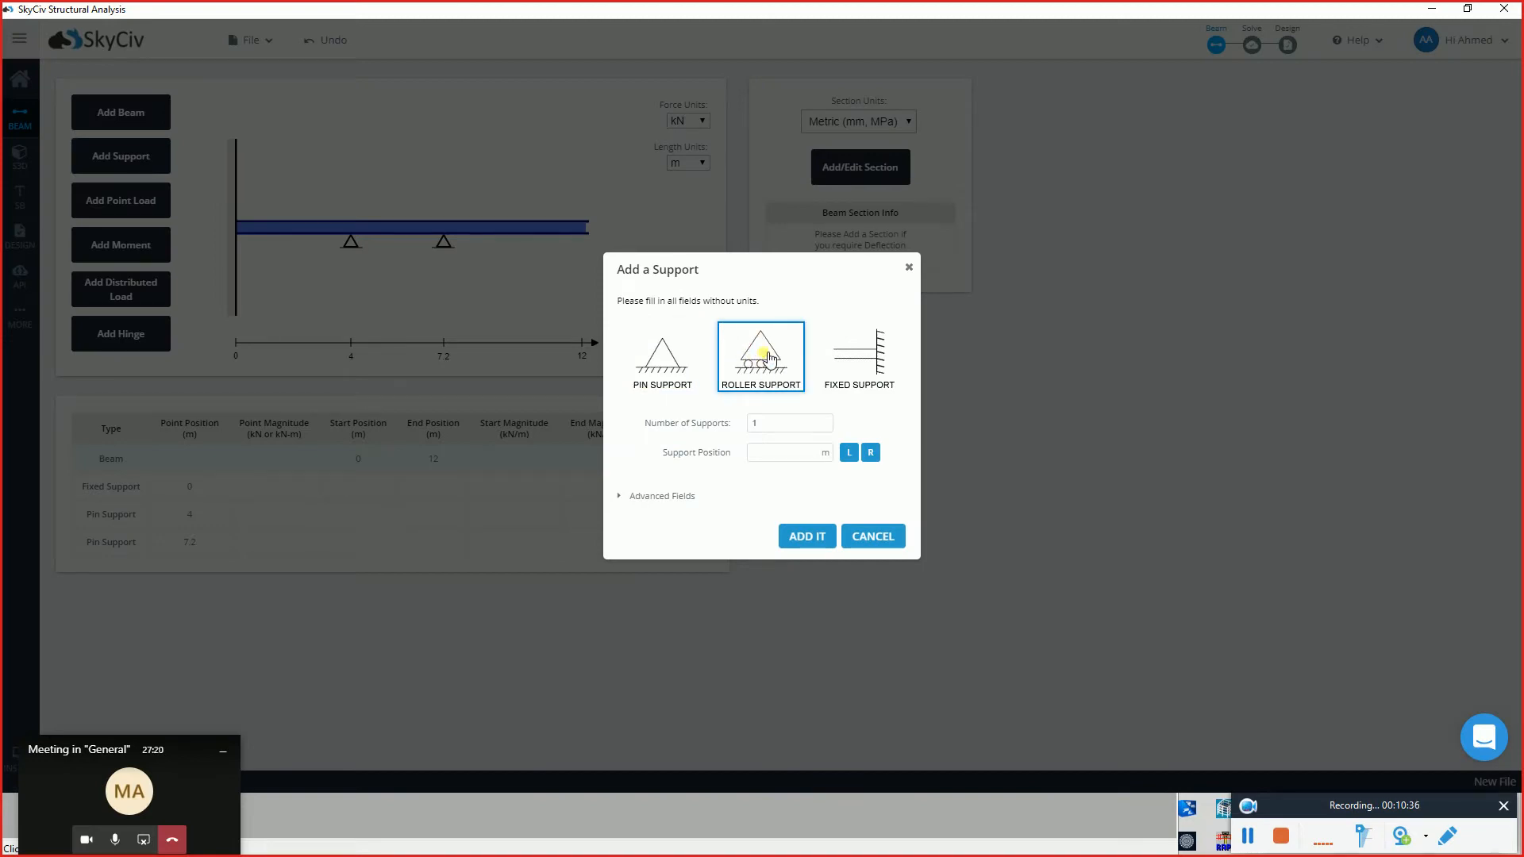
{"action": "left_click", "coordinate": [871, 453]}
{"action": "left_click", "coordinate": [806, 537]}
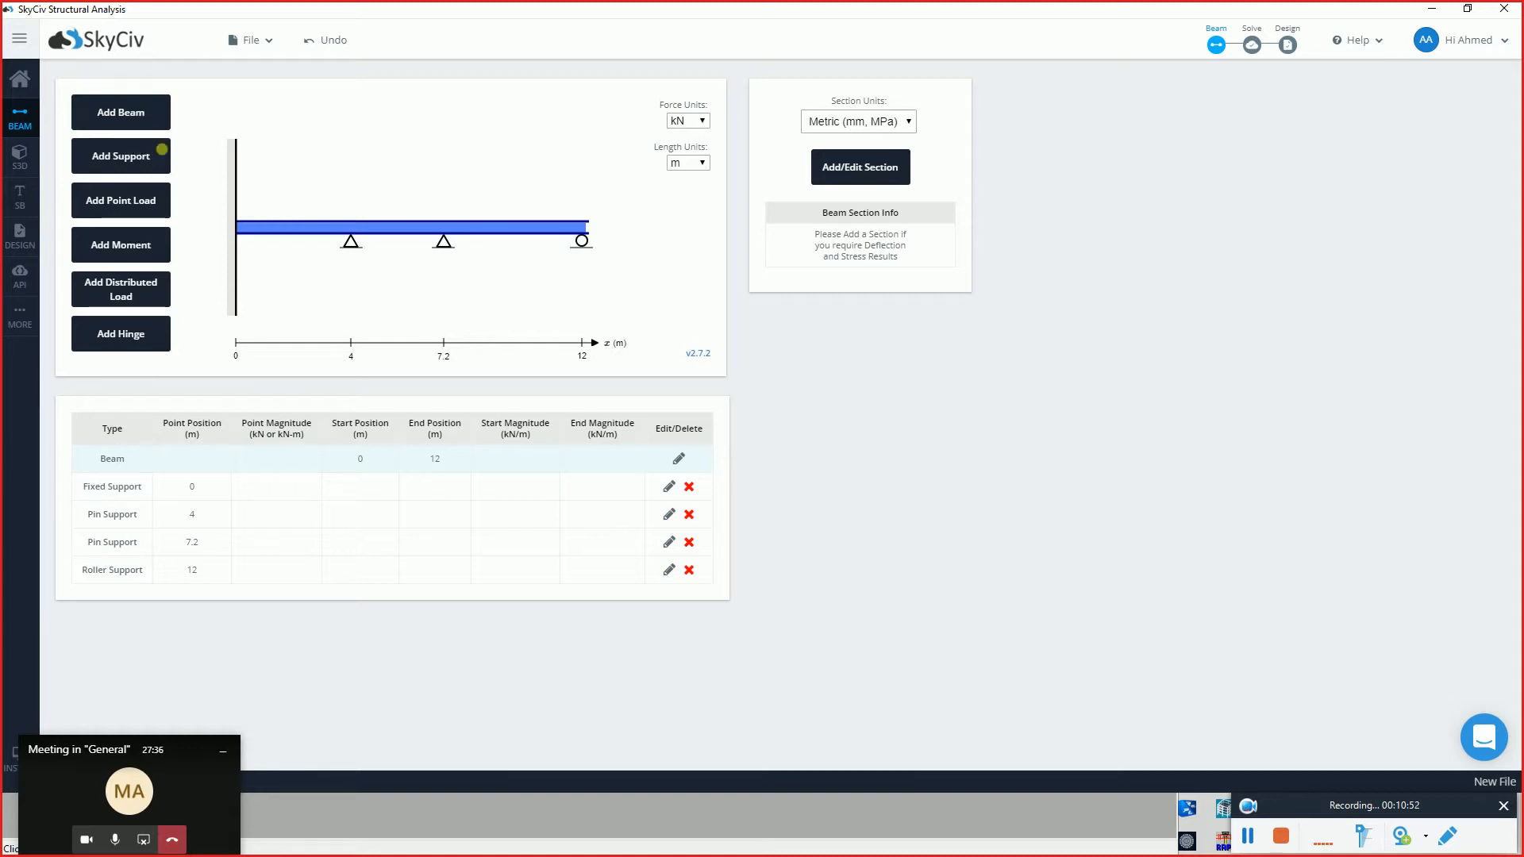
- Add a downward point load of 25 kN at 8 m along the beam
{"action": "left_click", "coordinate": [106, 213]}
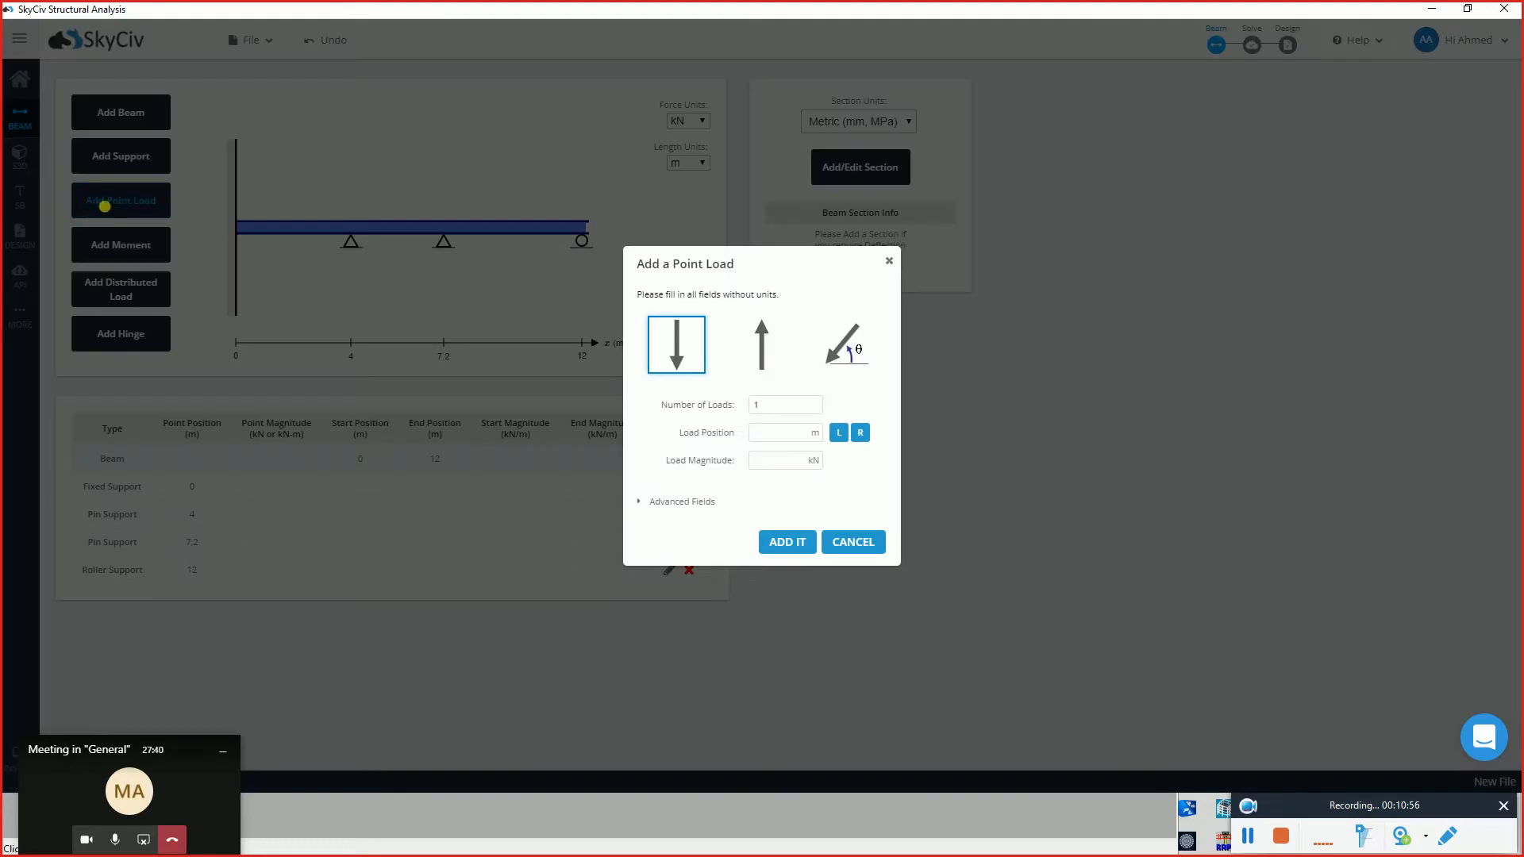
{"action": "left_click_drag", "start_coordinate": [714, 256], "coordinate": [854, 215]}
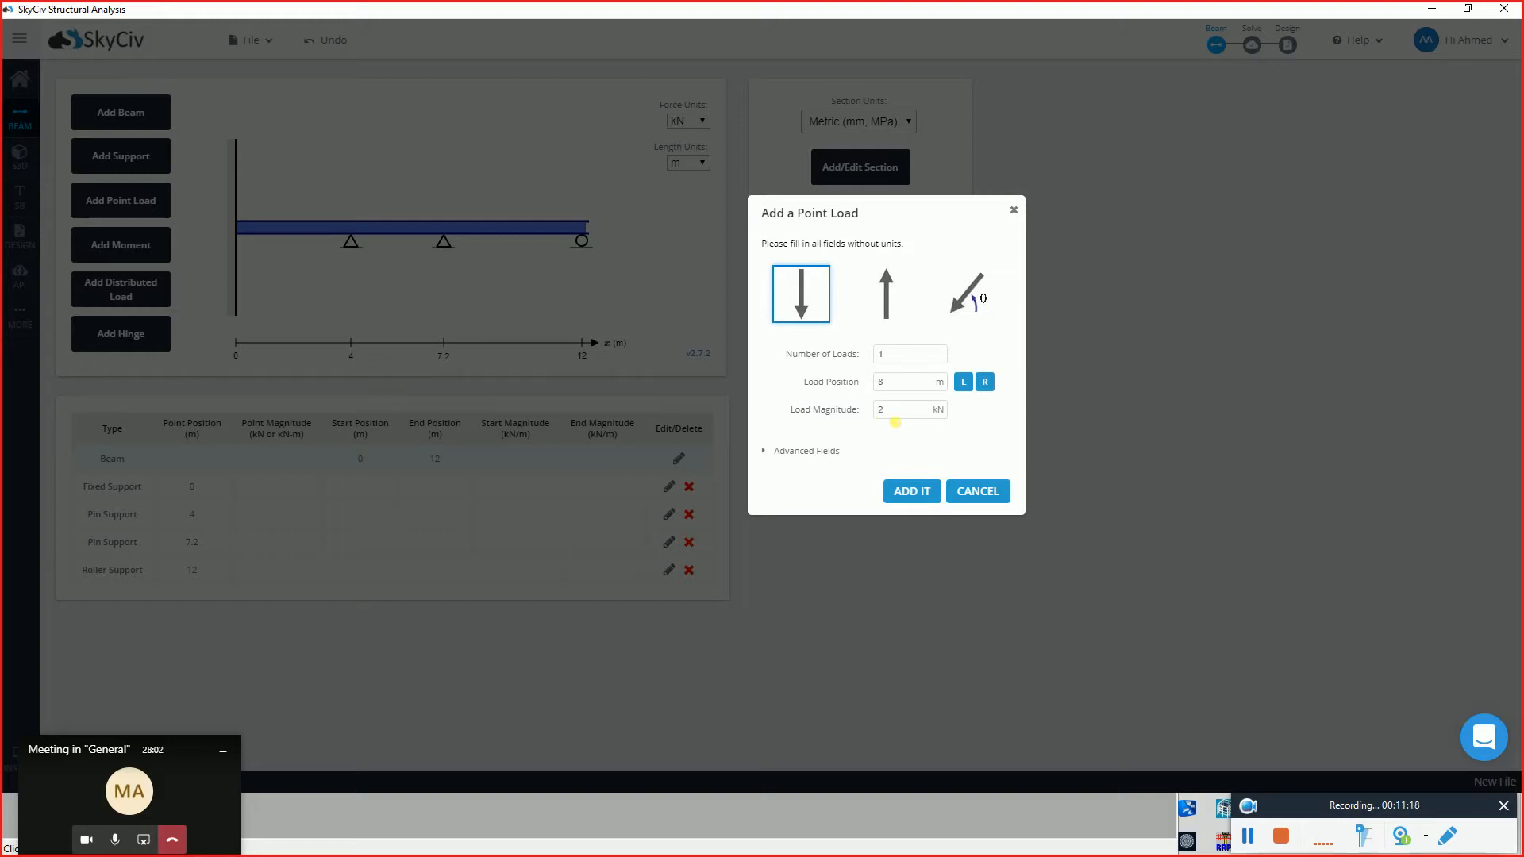
{"action": "left_click", "coordinate": [913, 493]}
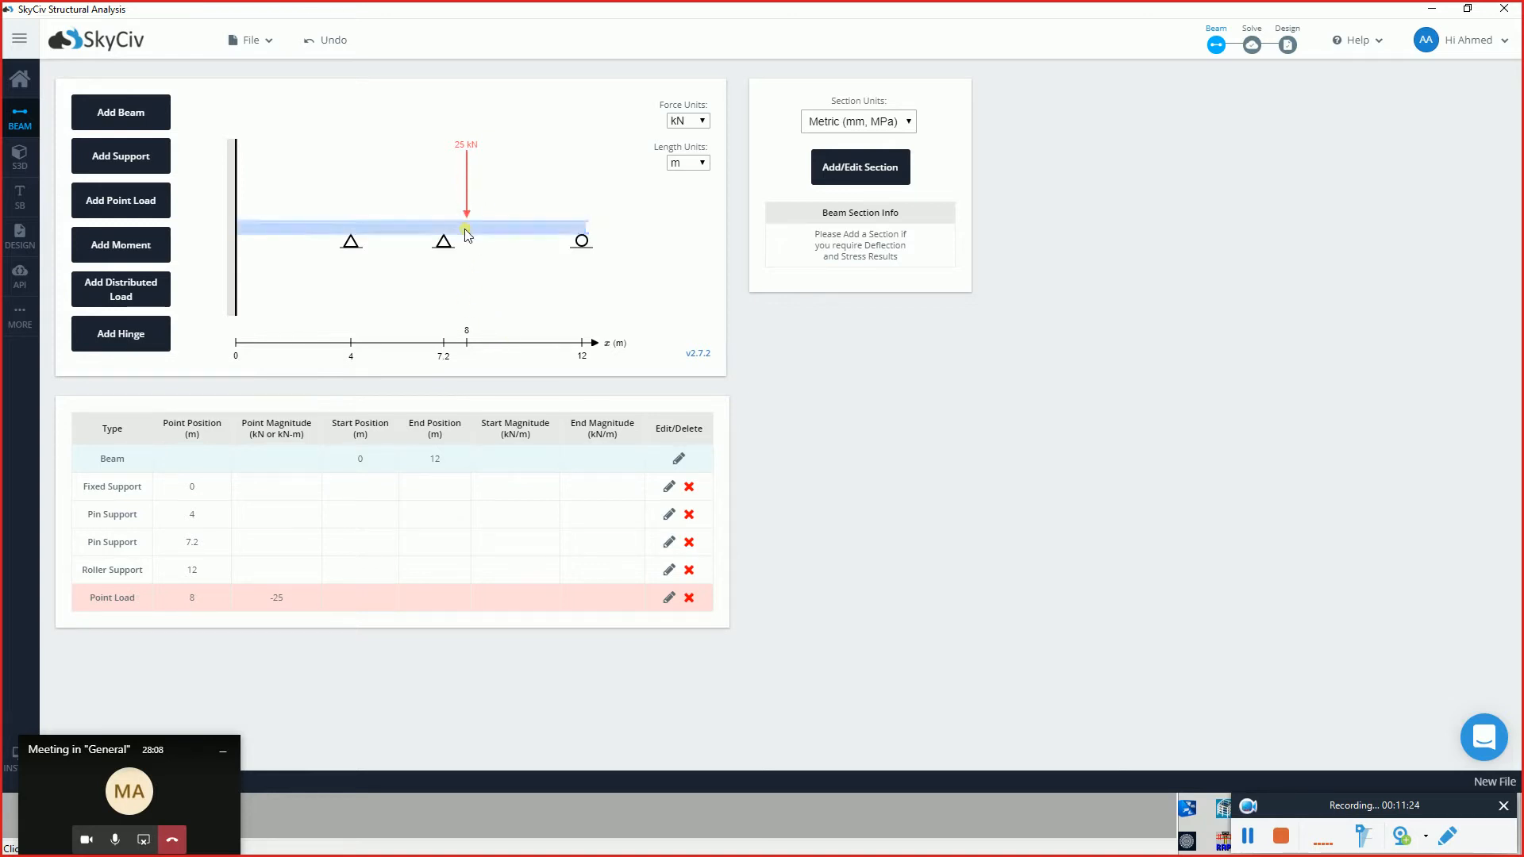
- Add an inclined point load of 30 kN at 5 m with an angle of 30 degrees
{"action": "left_click", "coordinate": [108, 216]}
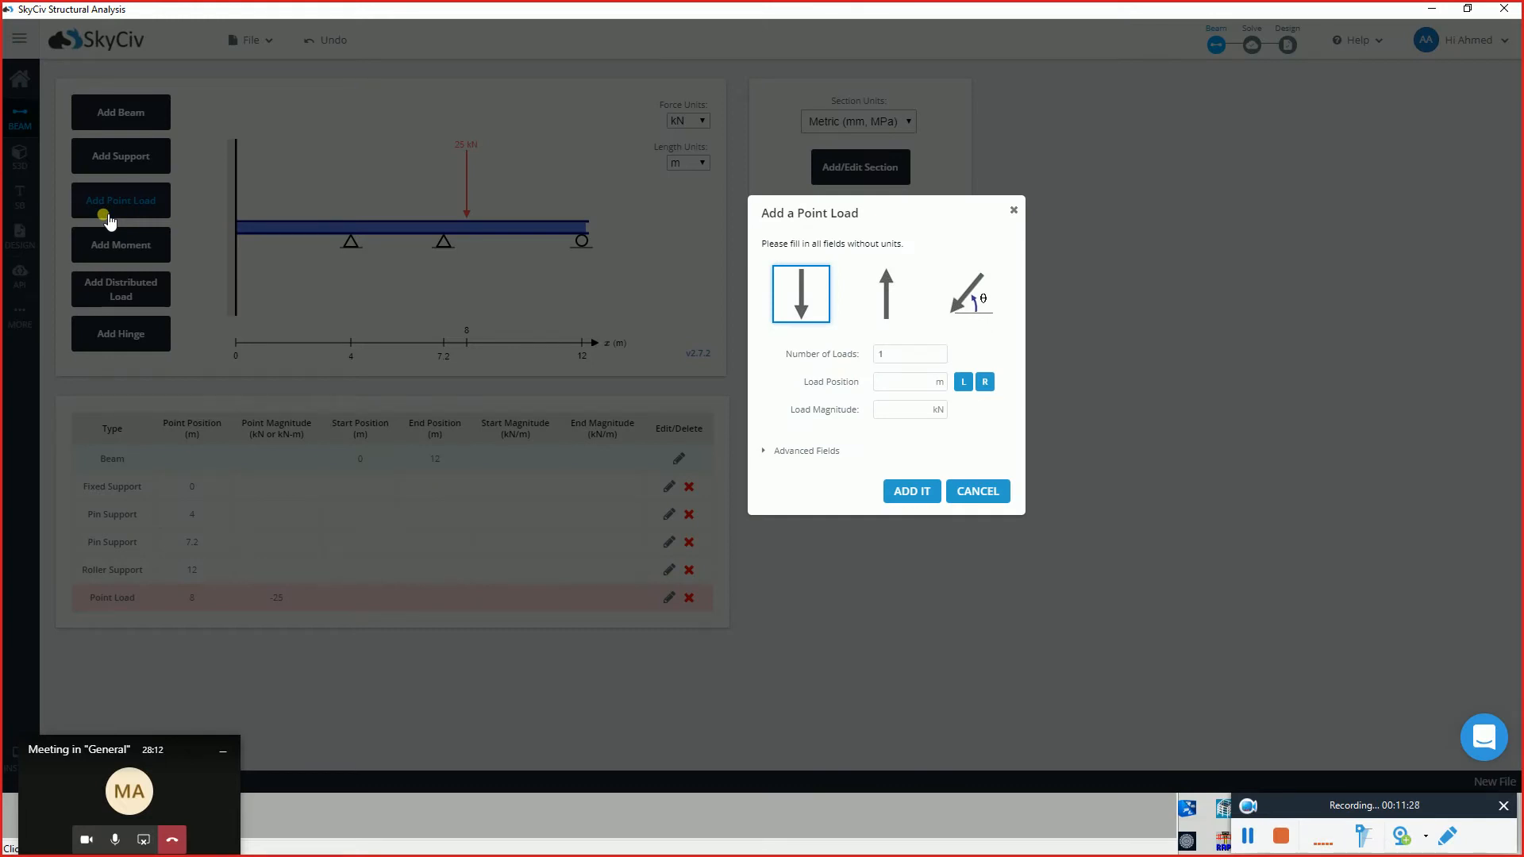
{"action": "left_click", "coordinate": [977, 294]}
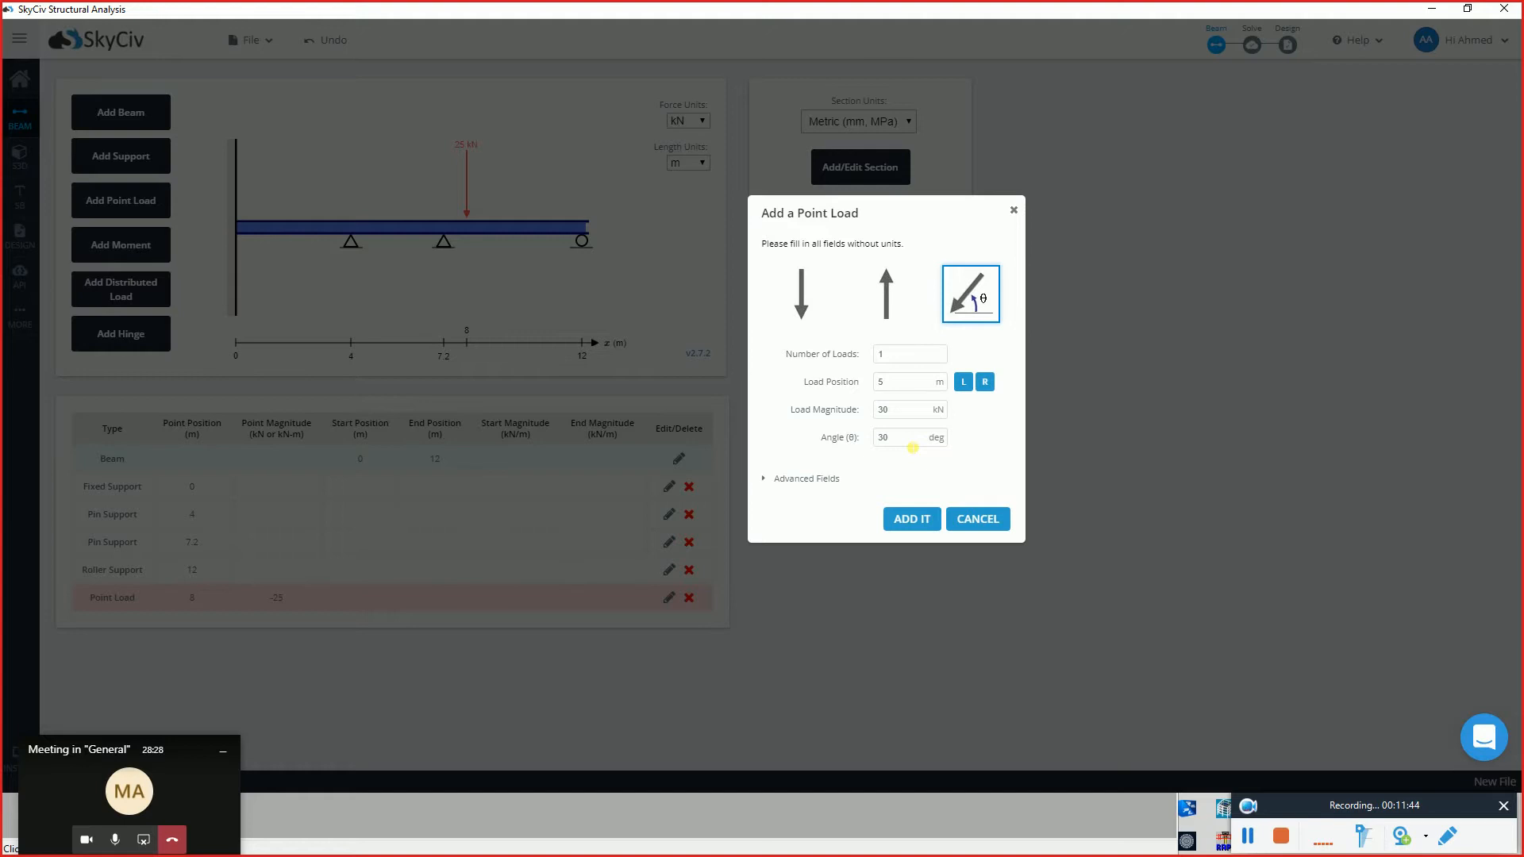
{"action": "left_click", "coordinate": [912, 522]}
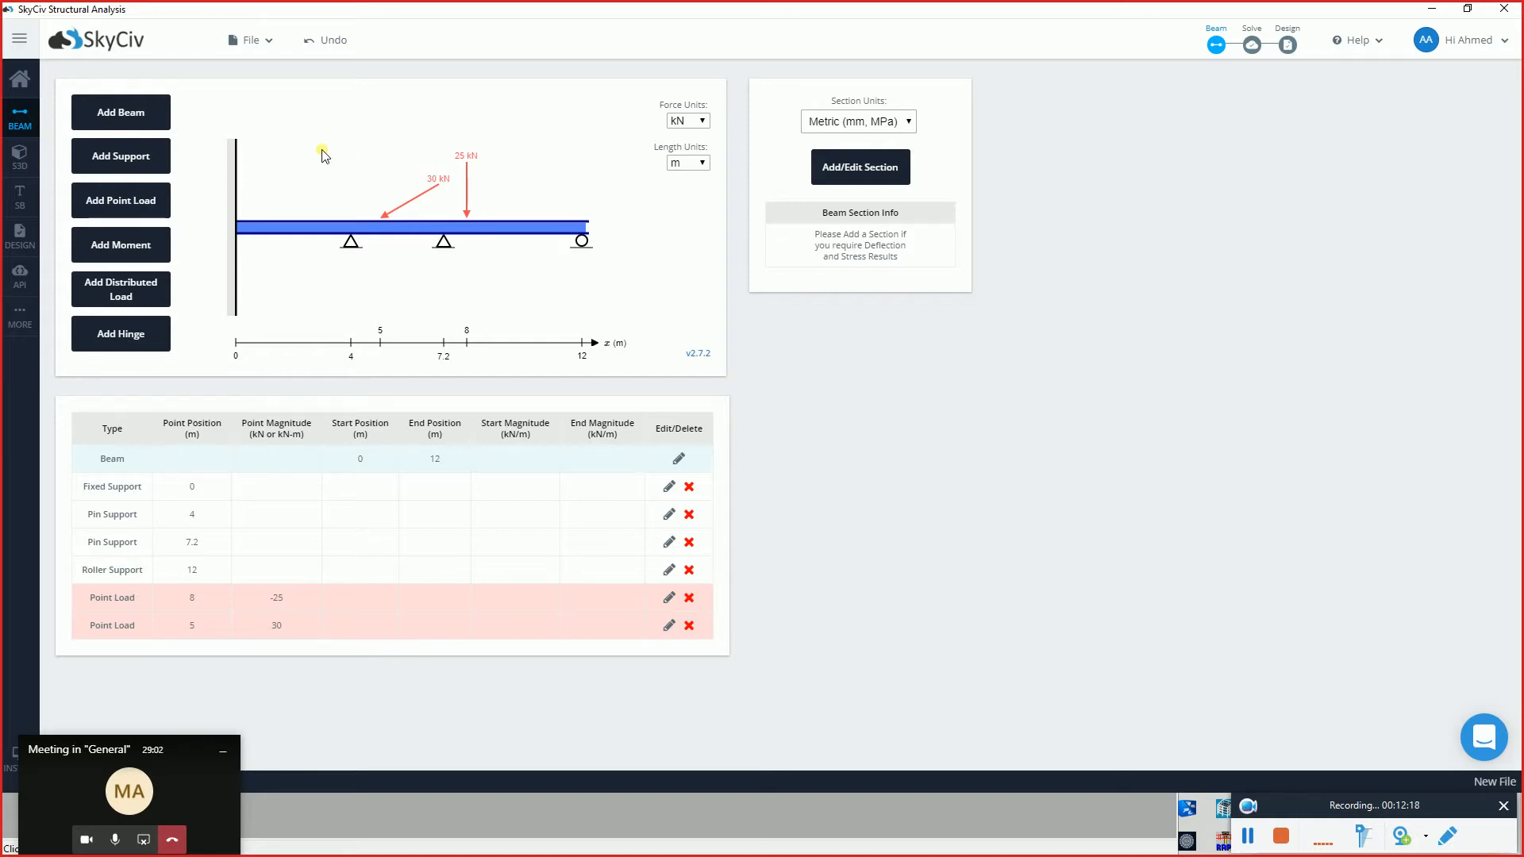
- Add a counter-clockwise moment of 12 kN-m at 10 m along the beam
{"action": "left_click", "coordinate": [146, 242]}
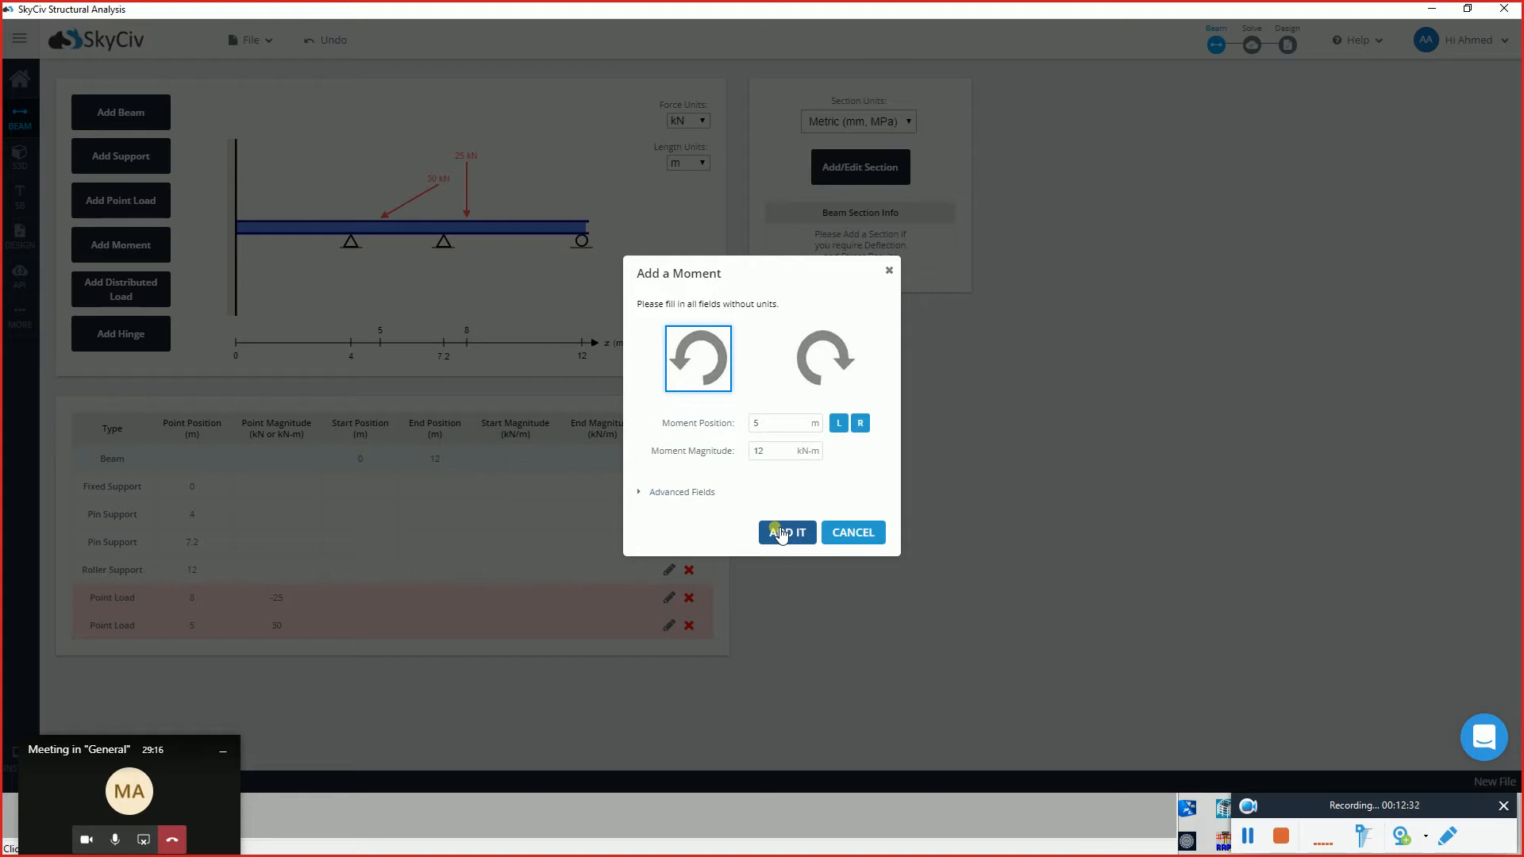
{"action": "left_click_drag", "start_coordinate": [772, 423], "coordinate": [736, 417]}
{"action": "left_click", "coordinate": [800, 528]}
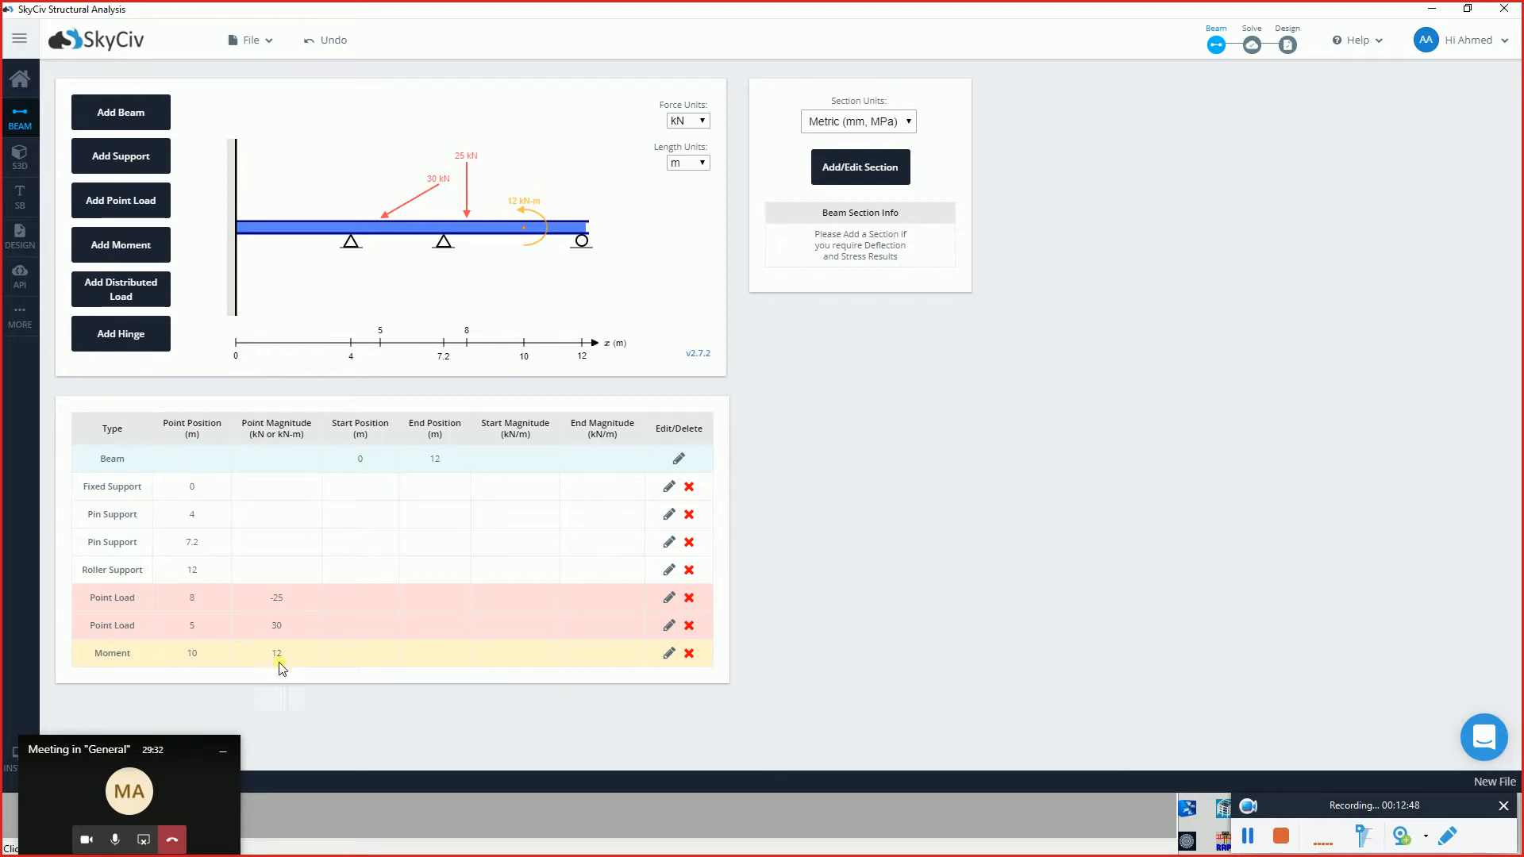
- Change the direction of the moment at 10 m to clockwise
{"action": "left_click", "coordinate": [669, 653]}
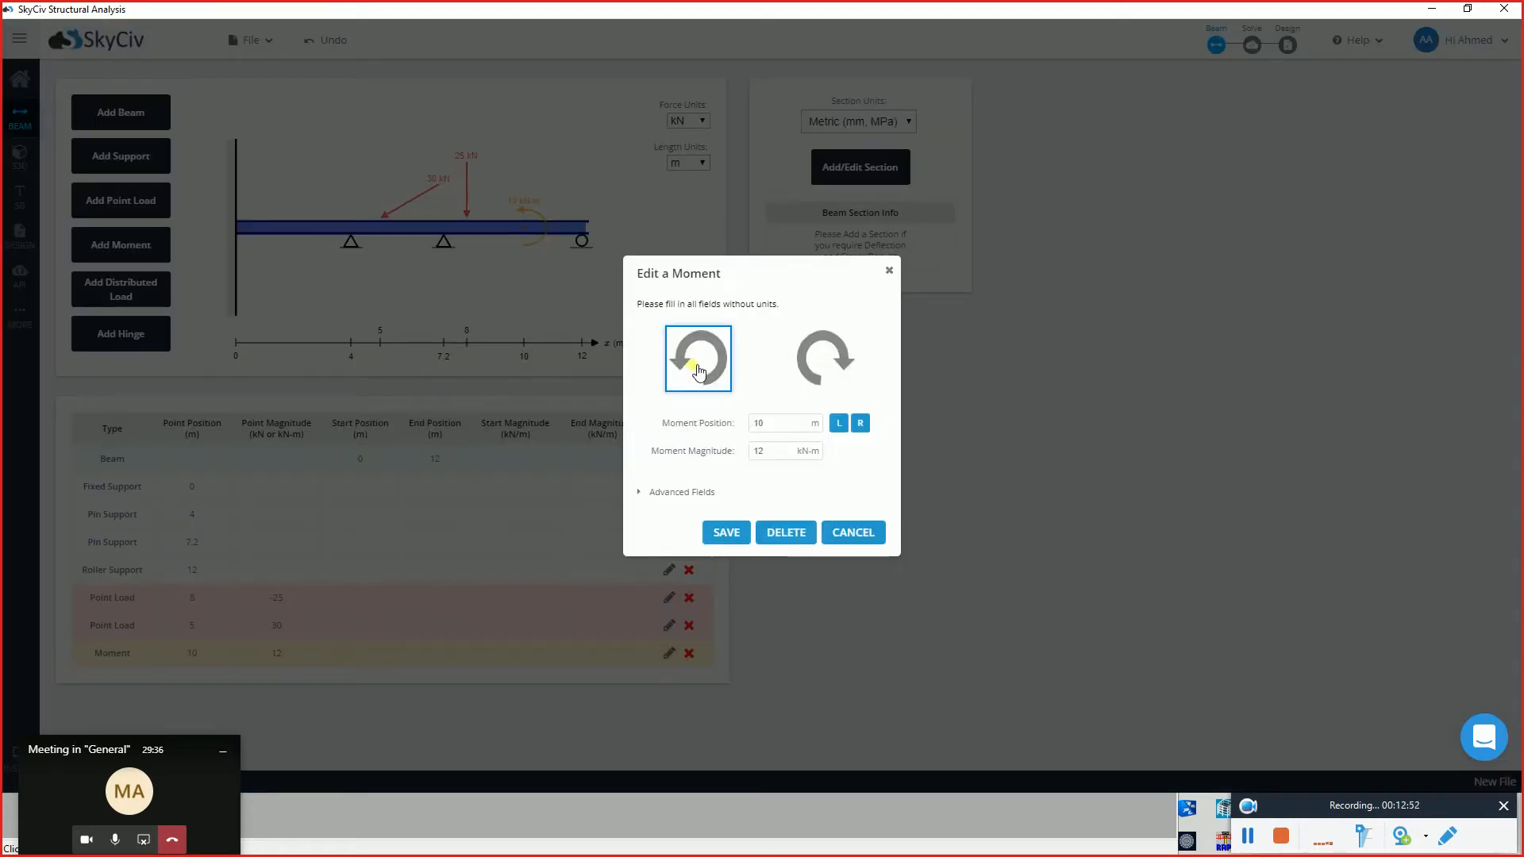
{"action": "left_click", "coordinate": [832, 375]}
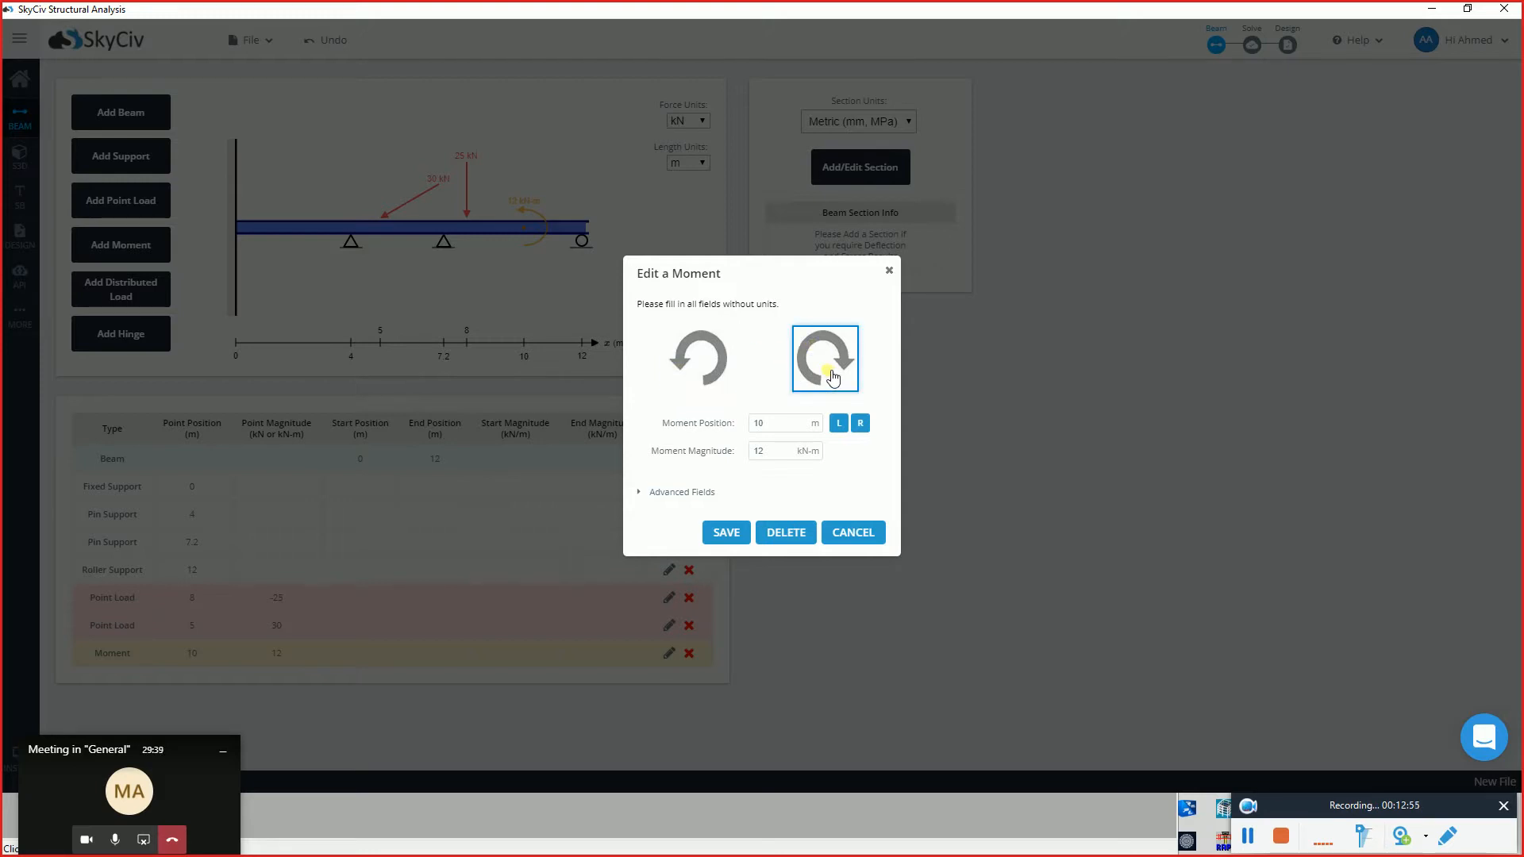
{"action": "left_click", "coordinate": [727, 535]}
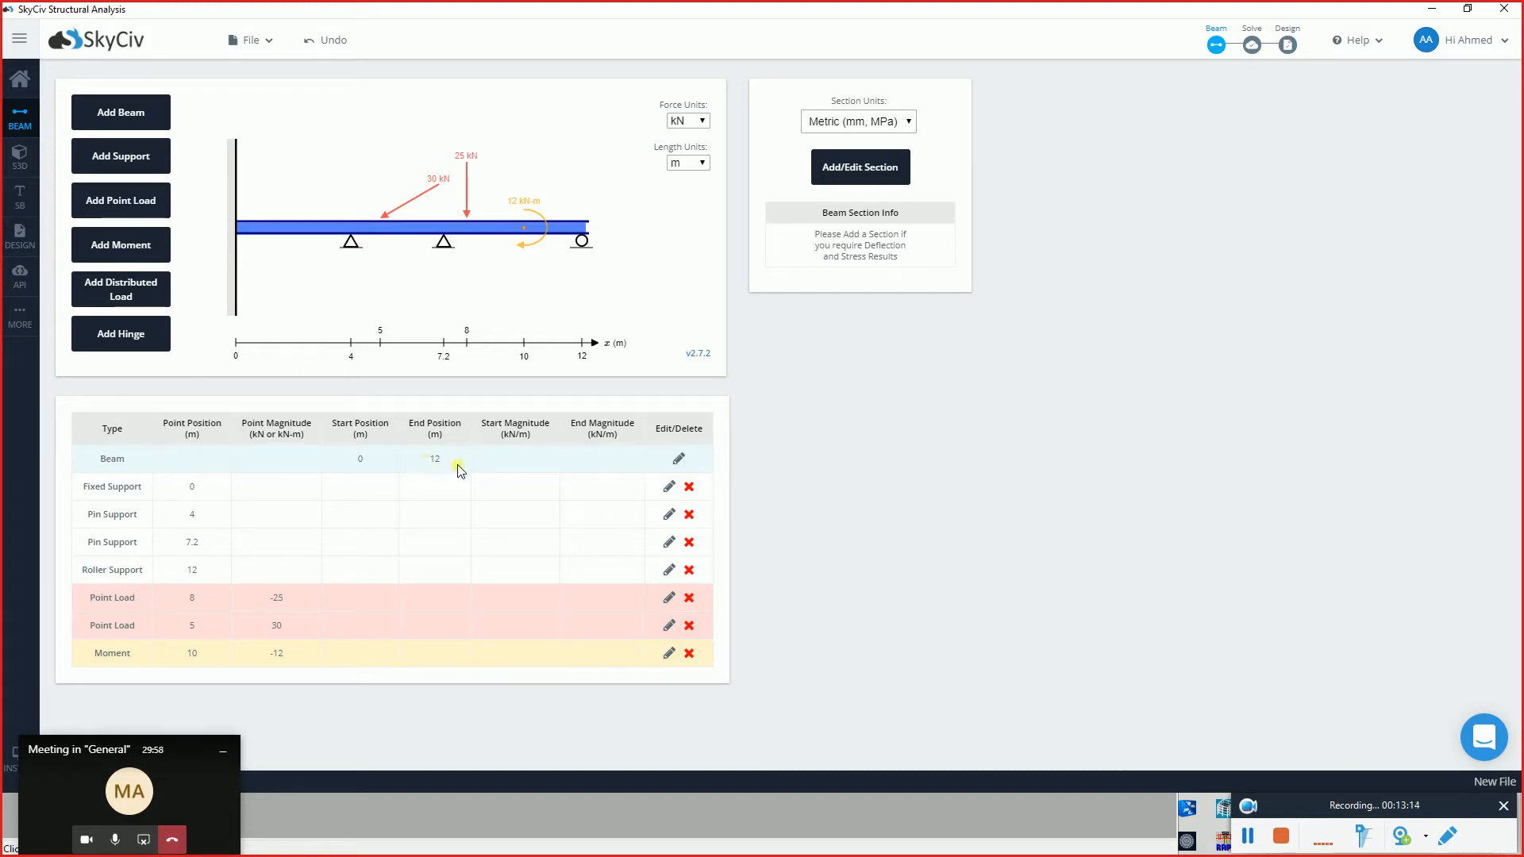
- Set the beam length to 15 m
{"action": "left_click", "coordinate": [678, 459]}
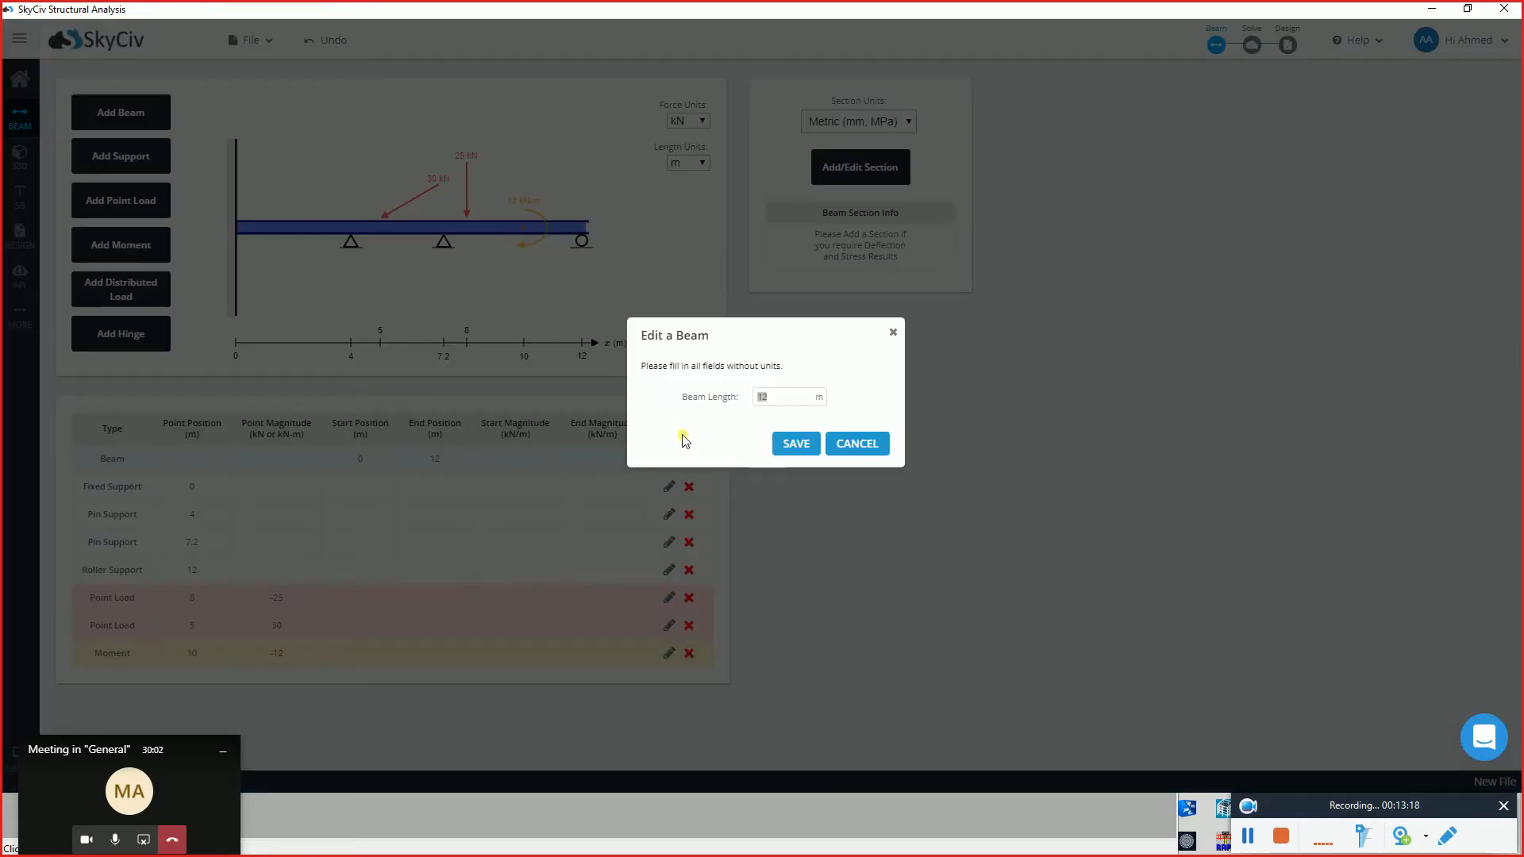
{"action": "type", "text": "15"}
{"action": "left_click", "coordinate": [797, 443]}
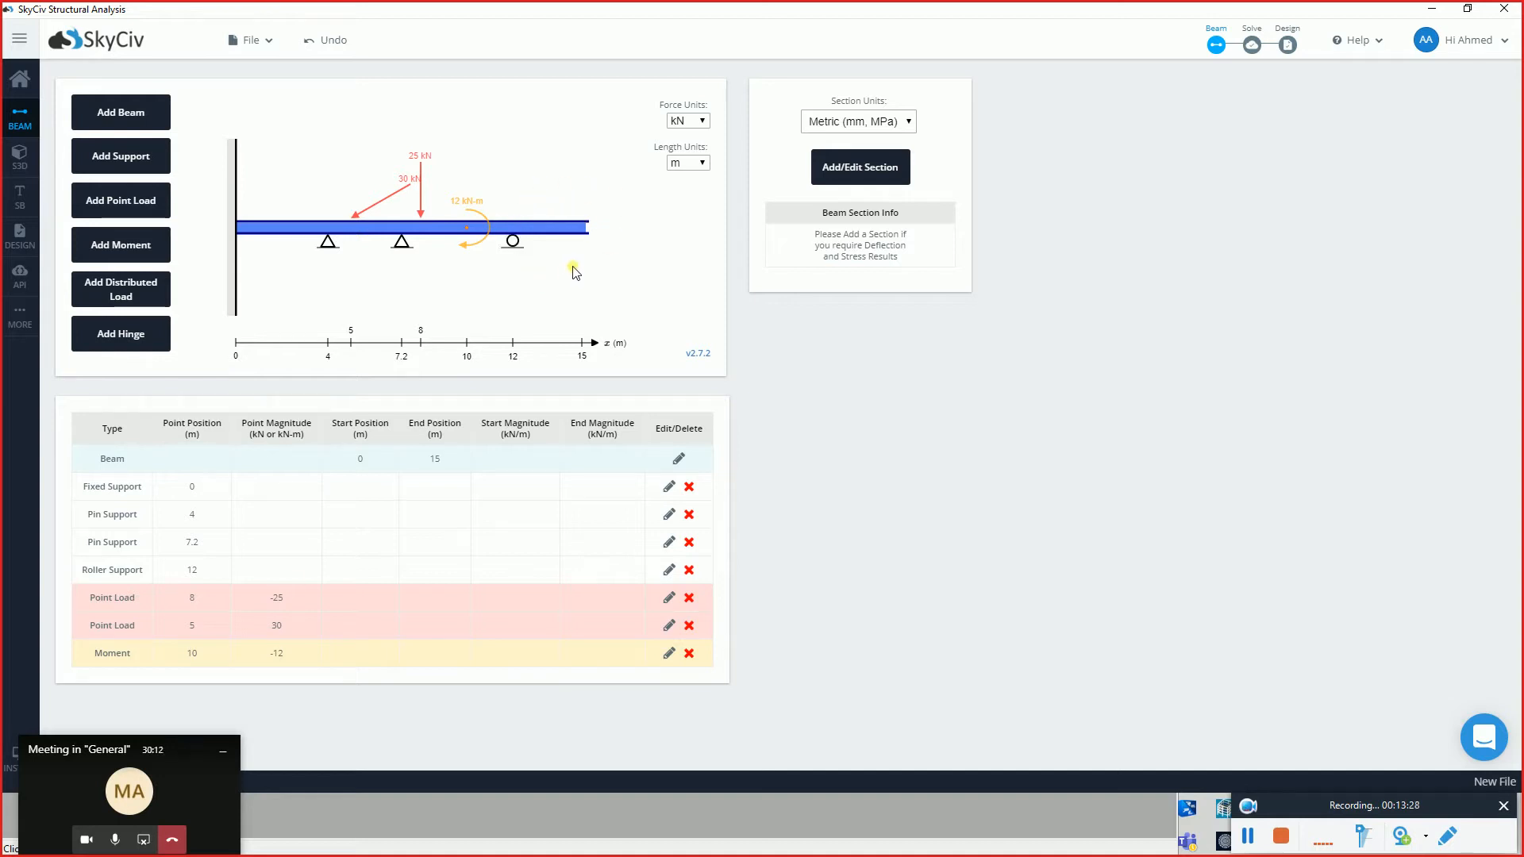
- Set the beam length to 13 m
{"action": "left_click", "coordinate": [678, 459]}
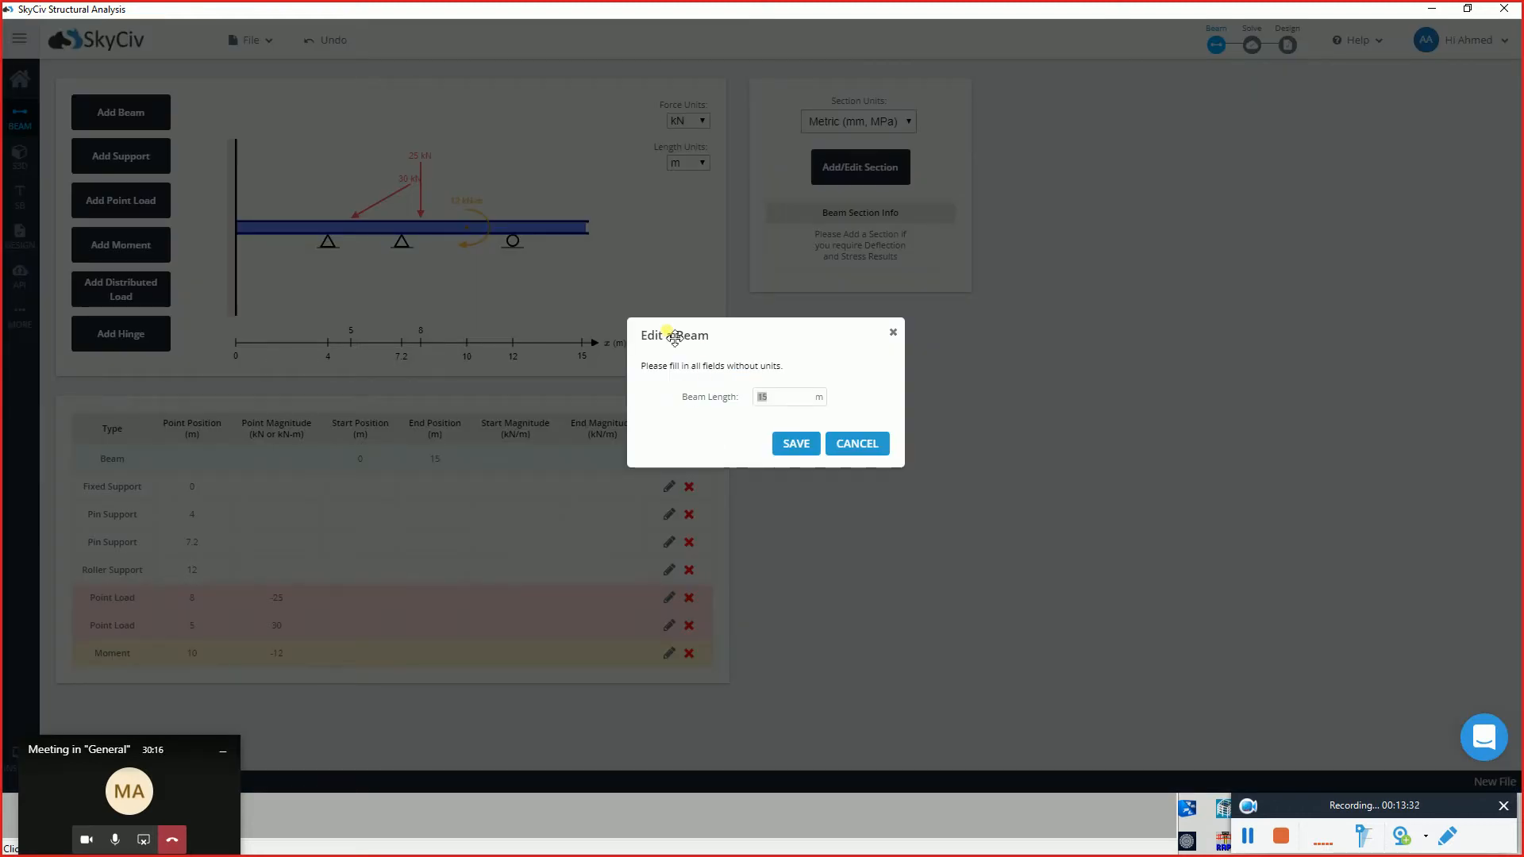
{"action": "type", "text": "13"}
{"action": "key", "text": "Return"}
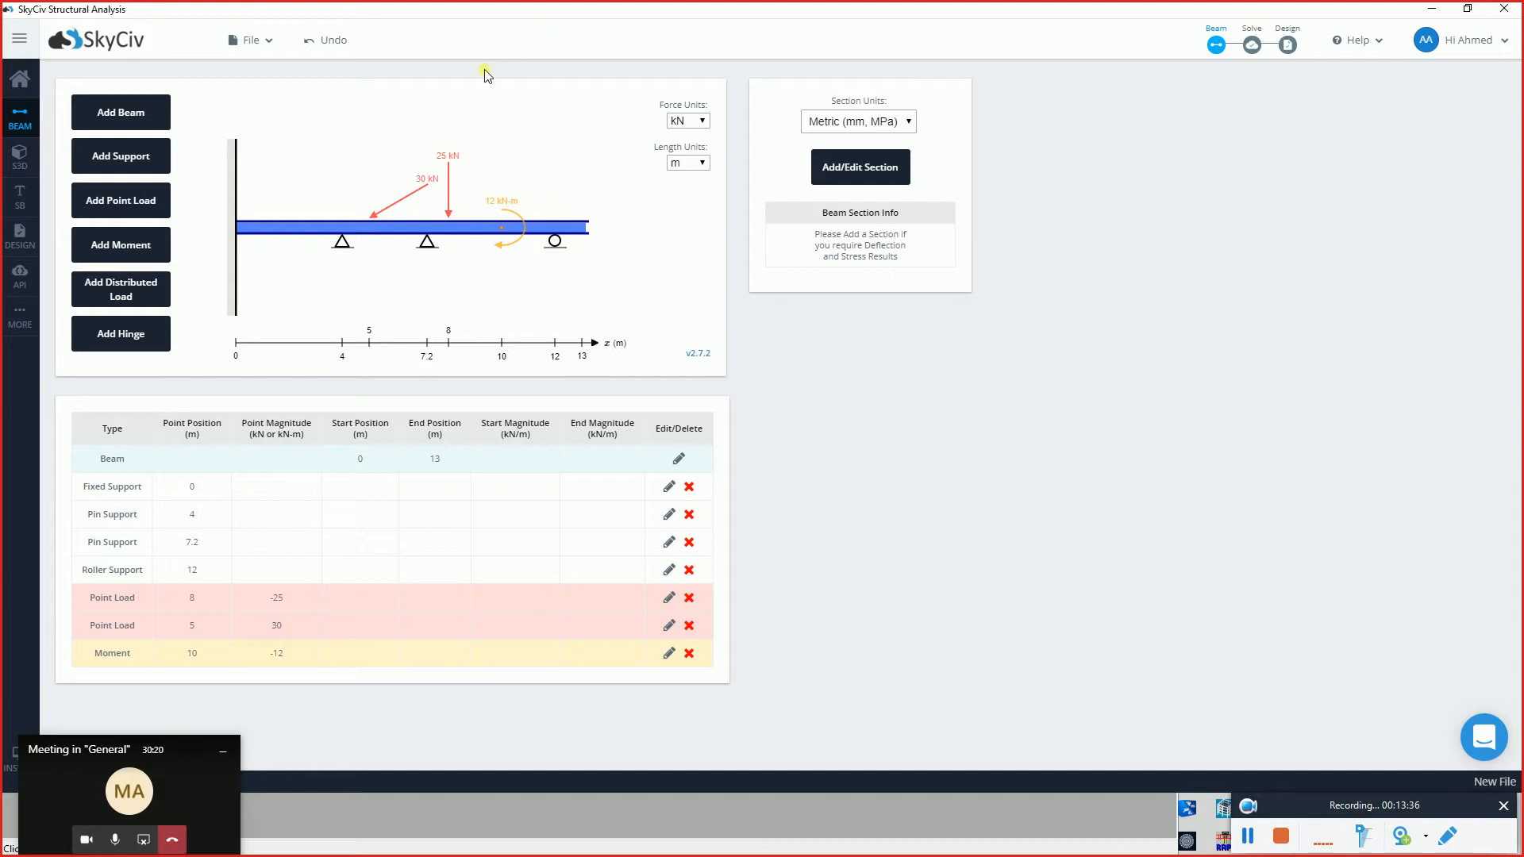
- Add a uniform downward distributed load of 5 kN/m from 0 to 4 m along the beam
{"action": "left_click", "coordinate": [123, 293]}
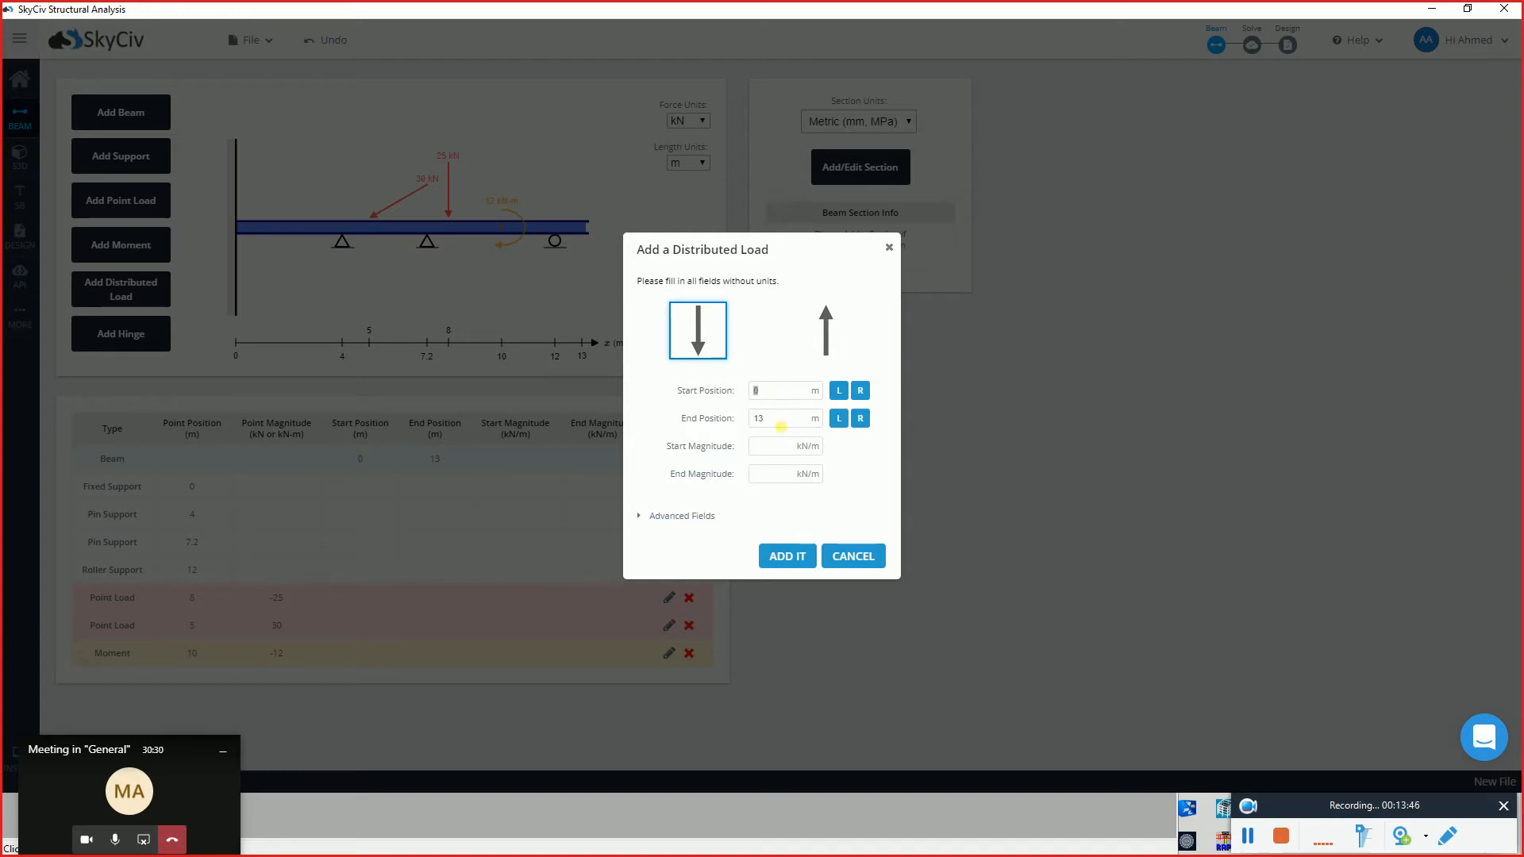
{"action": "left_click", "coordinate": [728, 421]}
{"action": "key", "text": "BackSpace"}
{"action": "type", "text": "5"}
{"action": "left_click", "coordinate": [786, 565]}
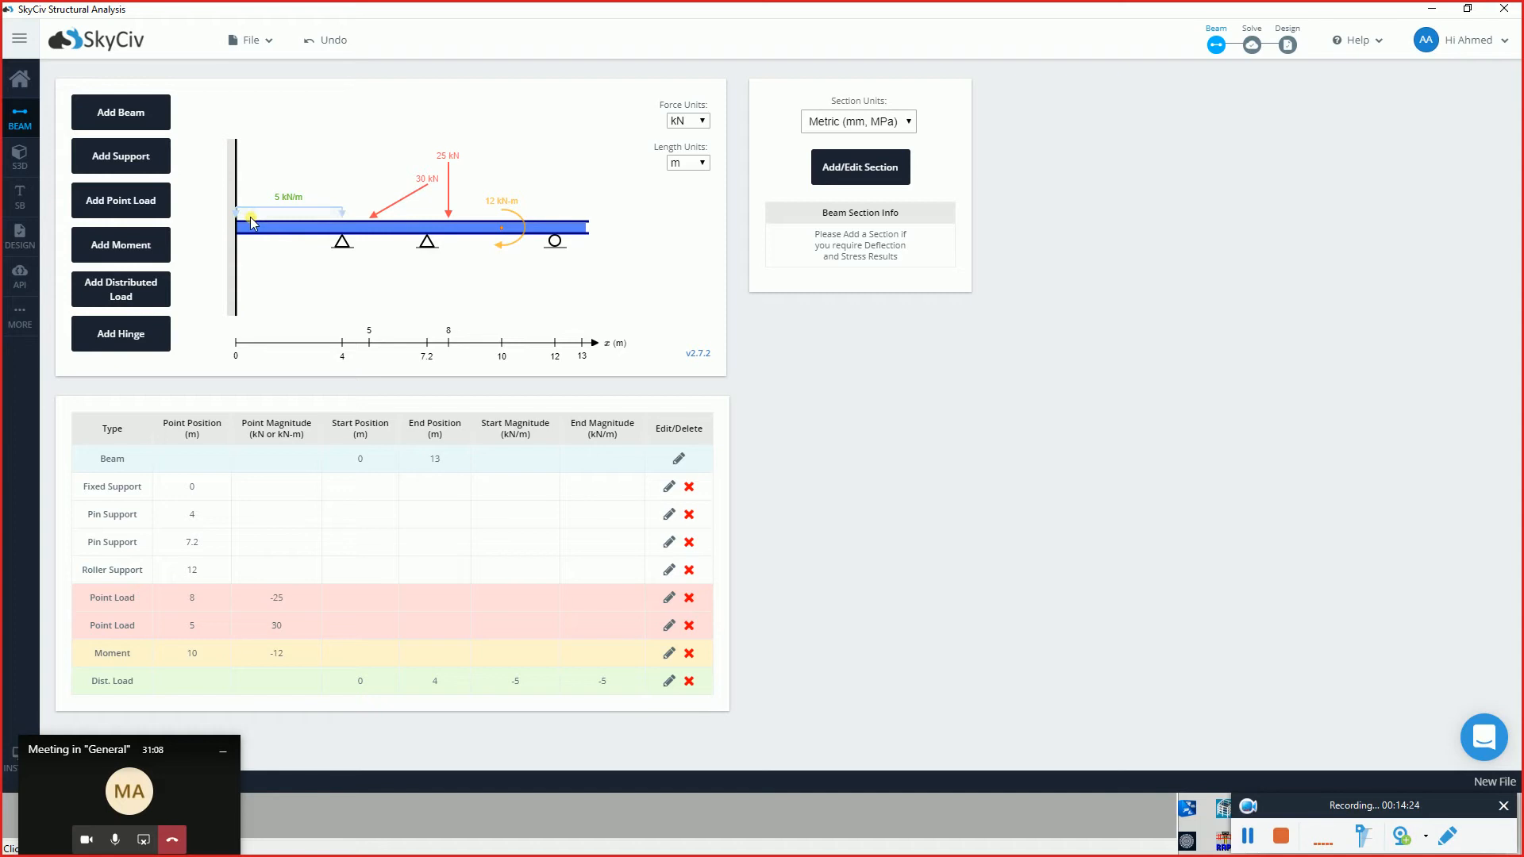
- Add a triangular downward distributed load increasing from 0 kN/m at 4 m to 10 kN/m at 13 m
{"action": "left_click", "coordinate": [148, 293]}
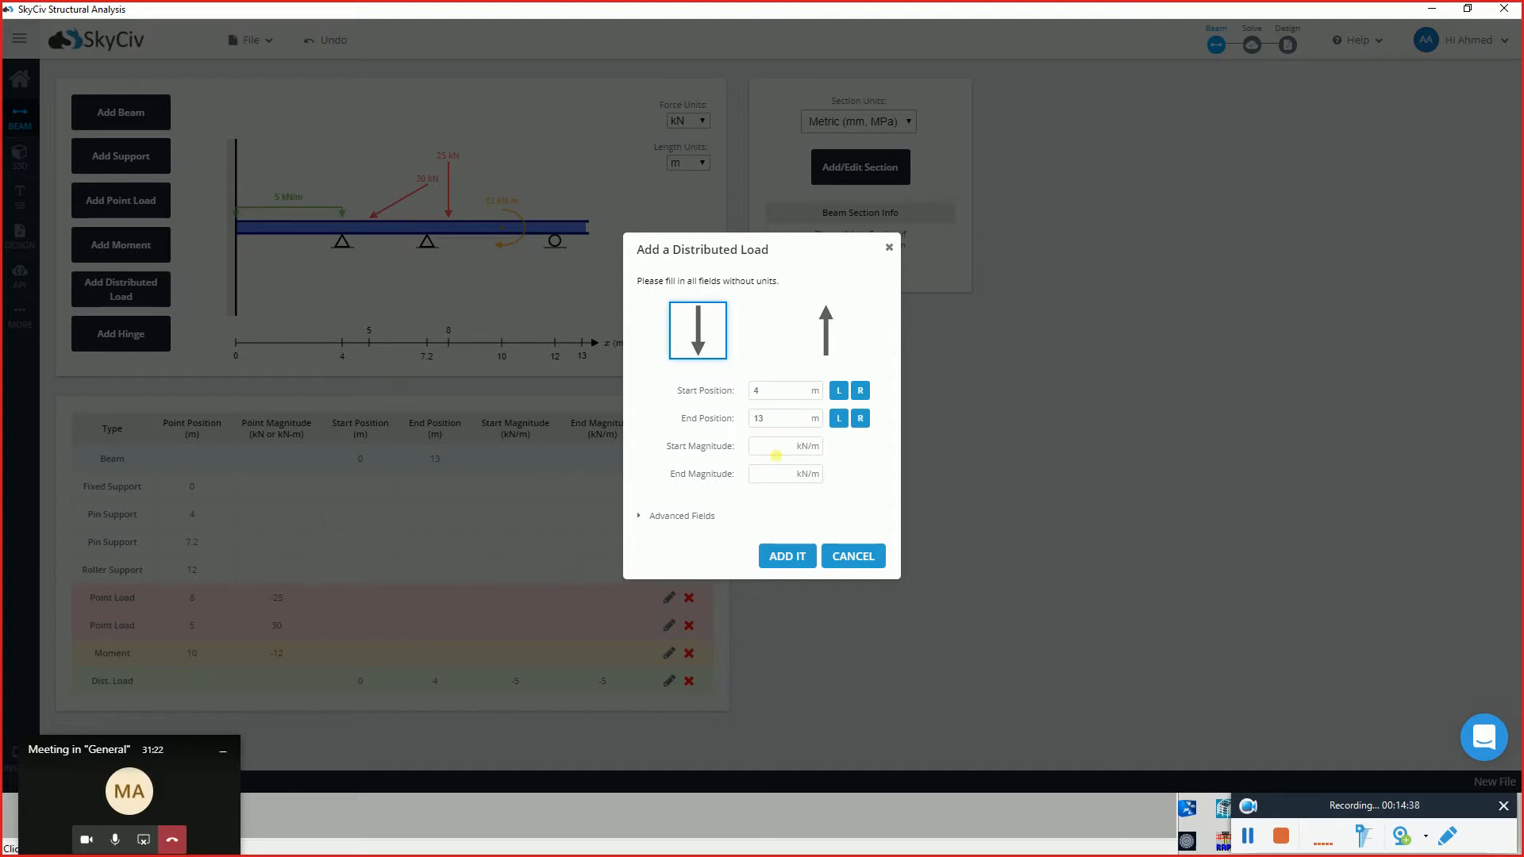
{"action": "type", "text": "0"}
{"action": "left_click", "coordinate": [792, 555]}
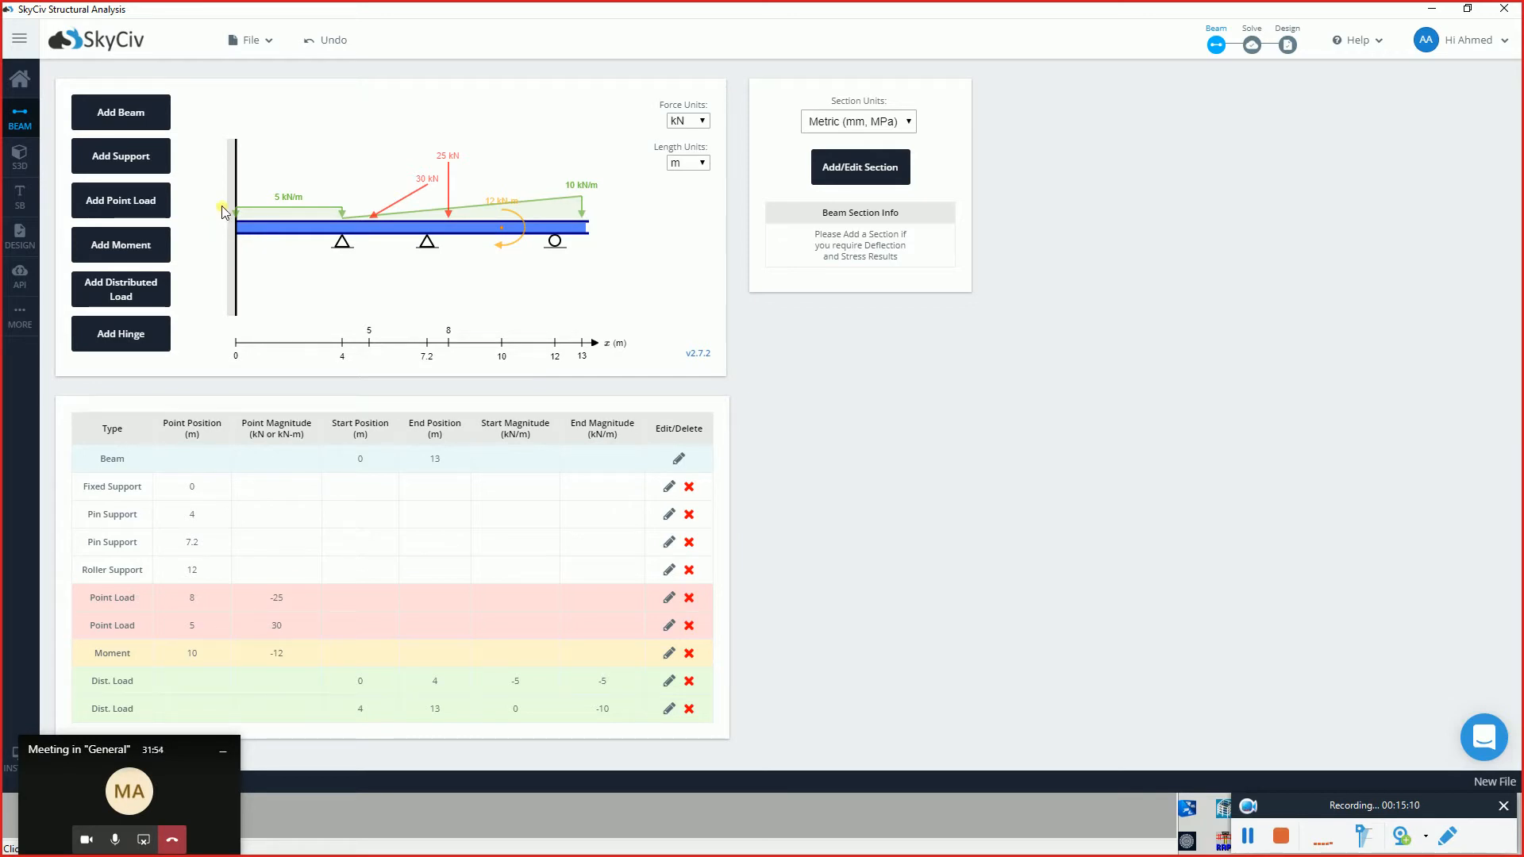
- Solve the beam and review its free body, shear force and bending moment diagrams
{"action": "left_click", "coordinate": [287, 225]}
{"action": "left_click", "coordinate": [1255, 44]}
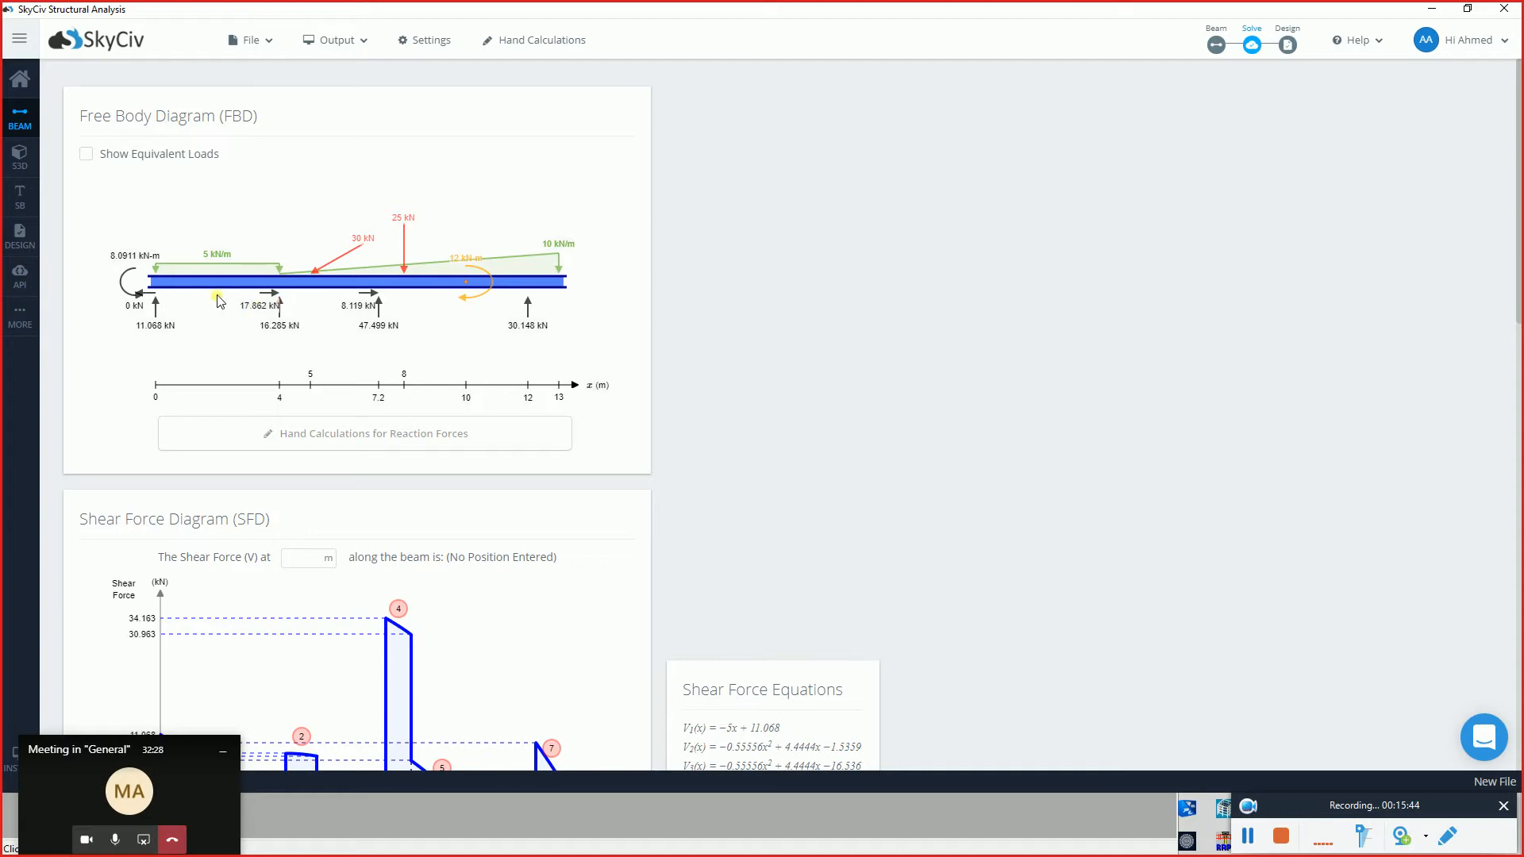
{"action": "scroll", "coordinate": [337, 309], "scroll_direction": "down", "scroll_amount": 4}
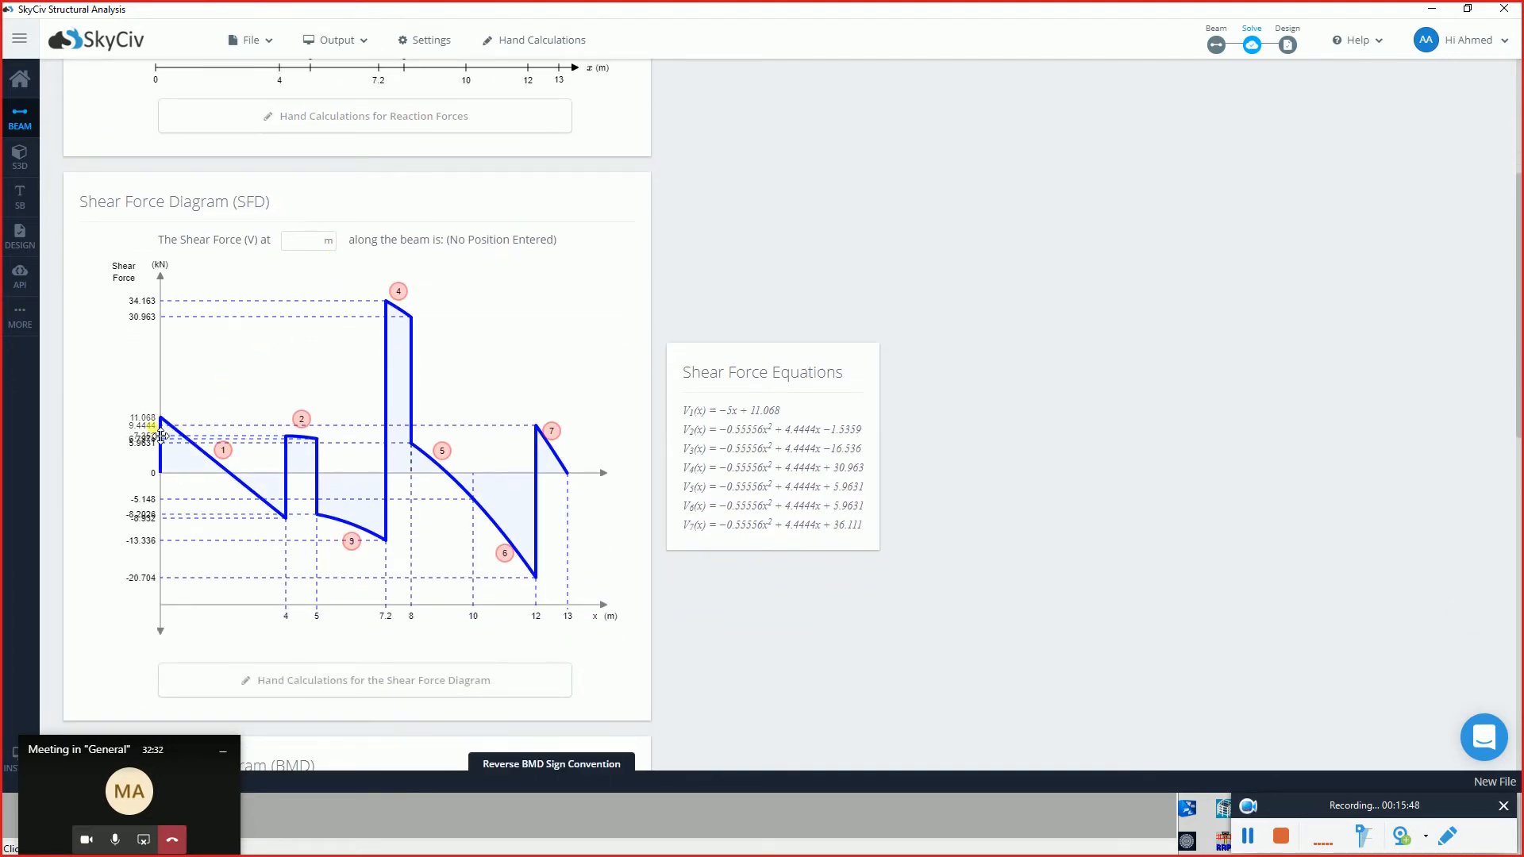
{"action": "scroll", "coordinate": [161, 436], "scroll_direction": "down", "scroll_amount": 6}
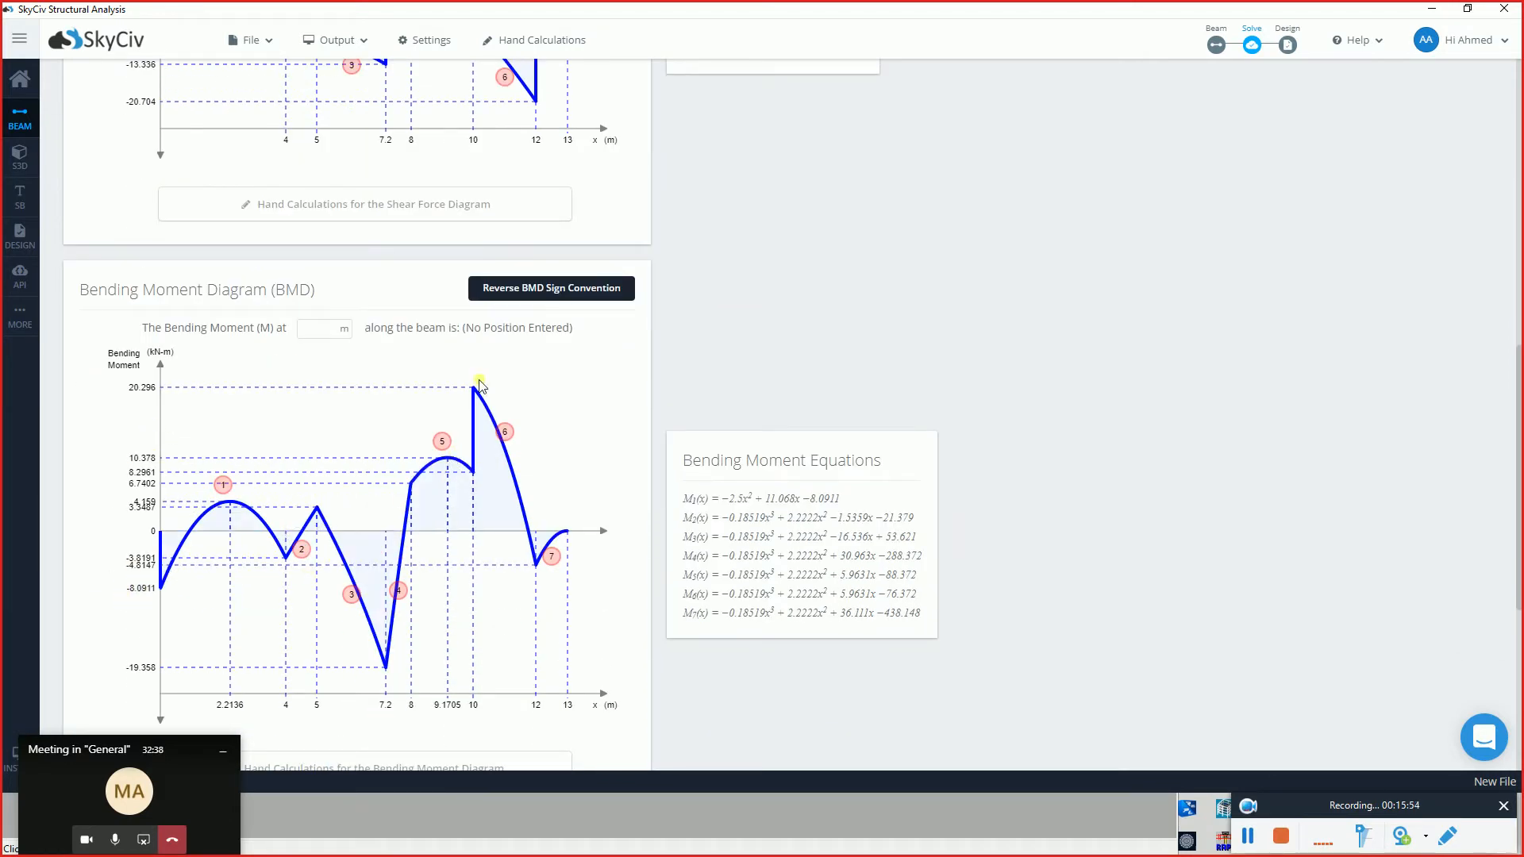
- Reverse the sign convention of the bending moment diagram and look over the results
{"action": "left_click", "coordinate": [538, 289]}
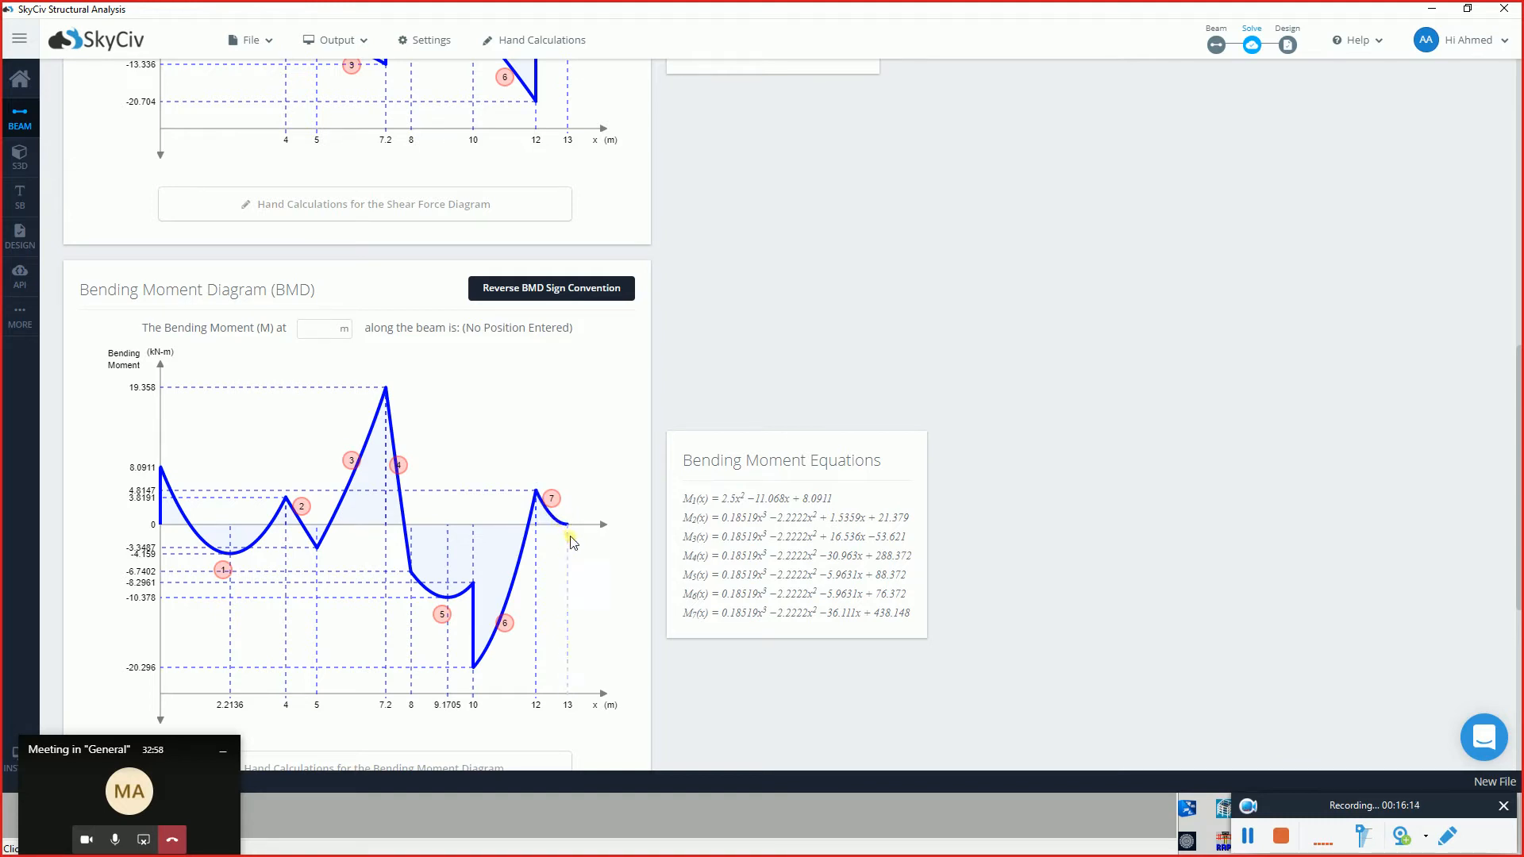
{"action": "scroll", "coordinate": [574, 536], "scroll_direction": "down", "scroll_amount": 3}
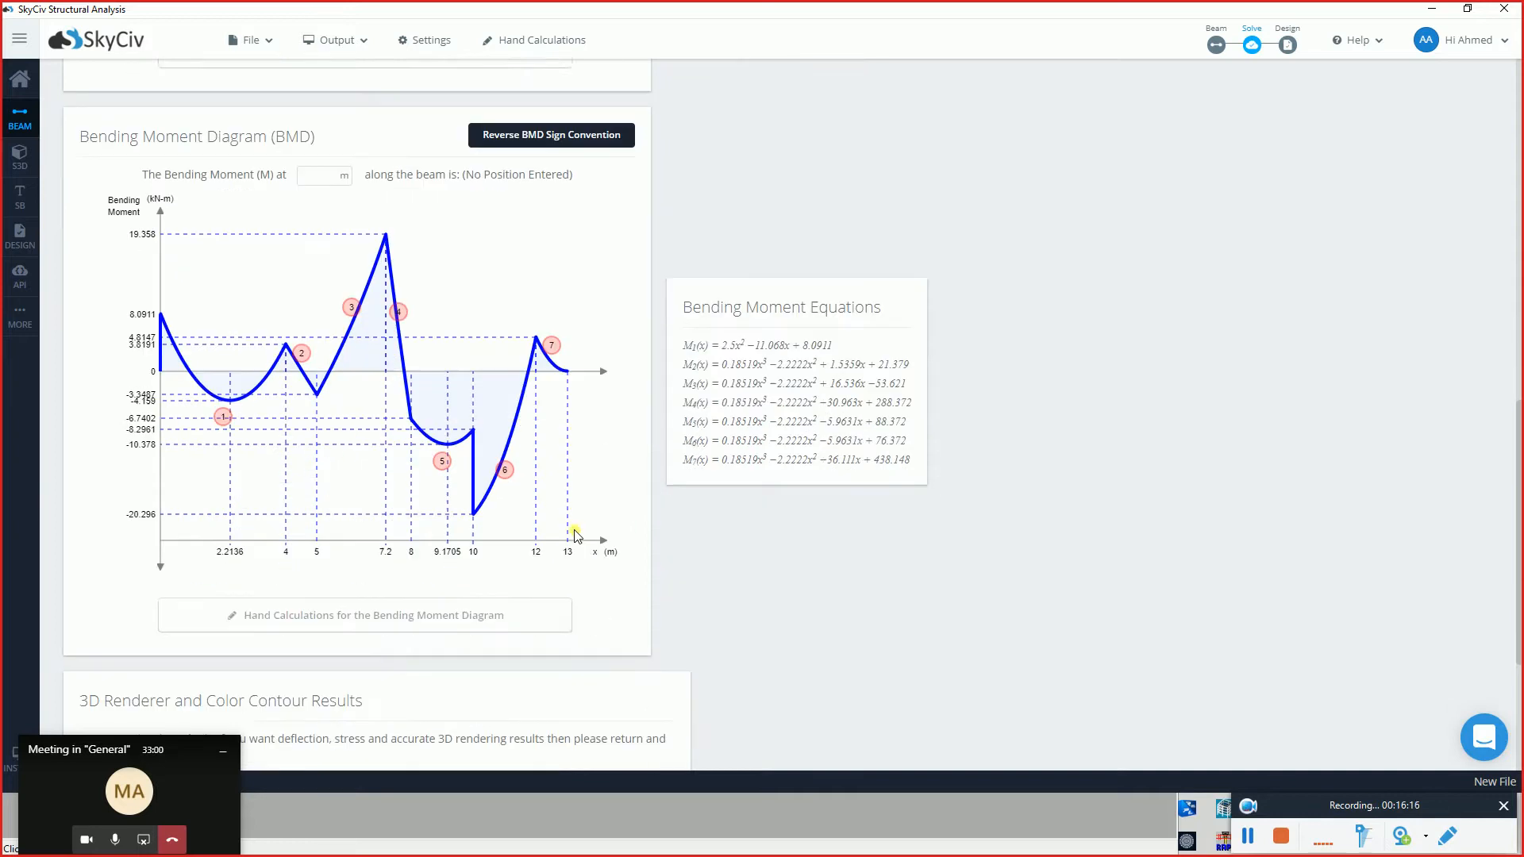
{"action": "scroll", "coordinate": [571, 528], "scroll_direction": "up", "scroll_amount": 7}
{"action": "scroll", "coordinate": [566, 521], "scroll_direction": "up", "scroll_amount": 5}
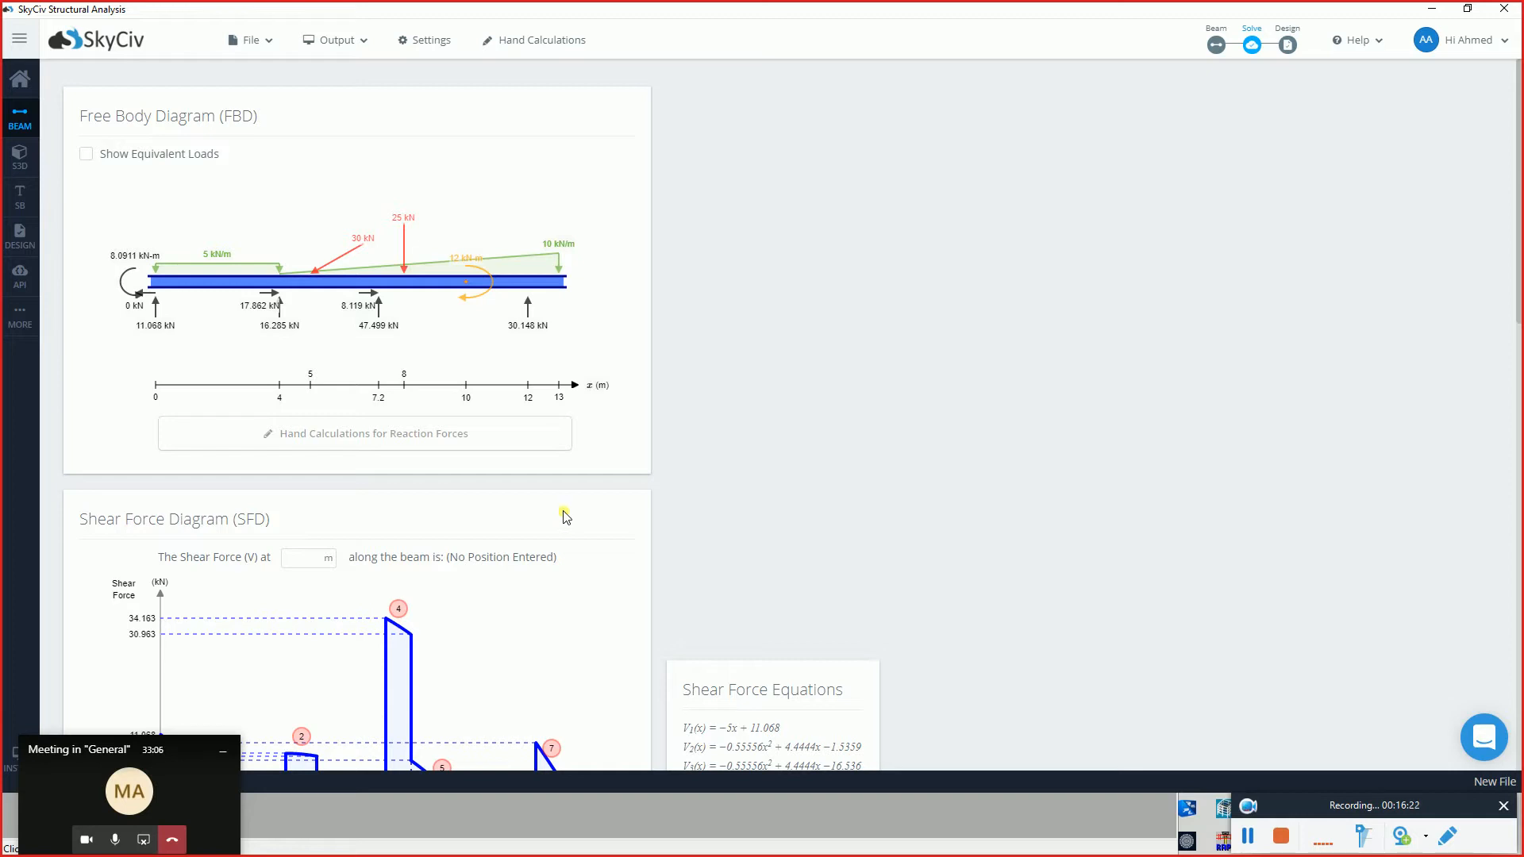
- Return to the beam model and change the moment at 10 m to 15 kN-m counter-clockwise
{"action": "left_click", "coordinate": [1216, 44]}
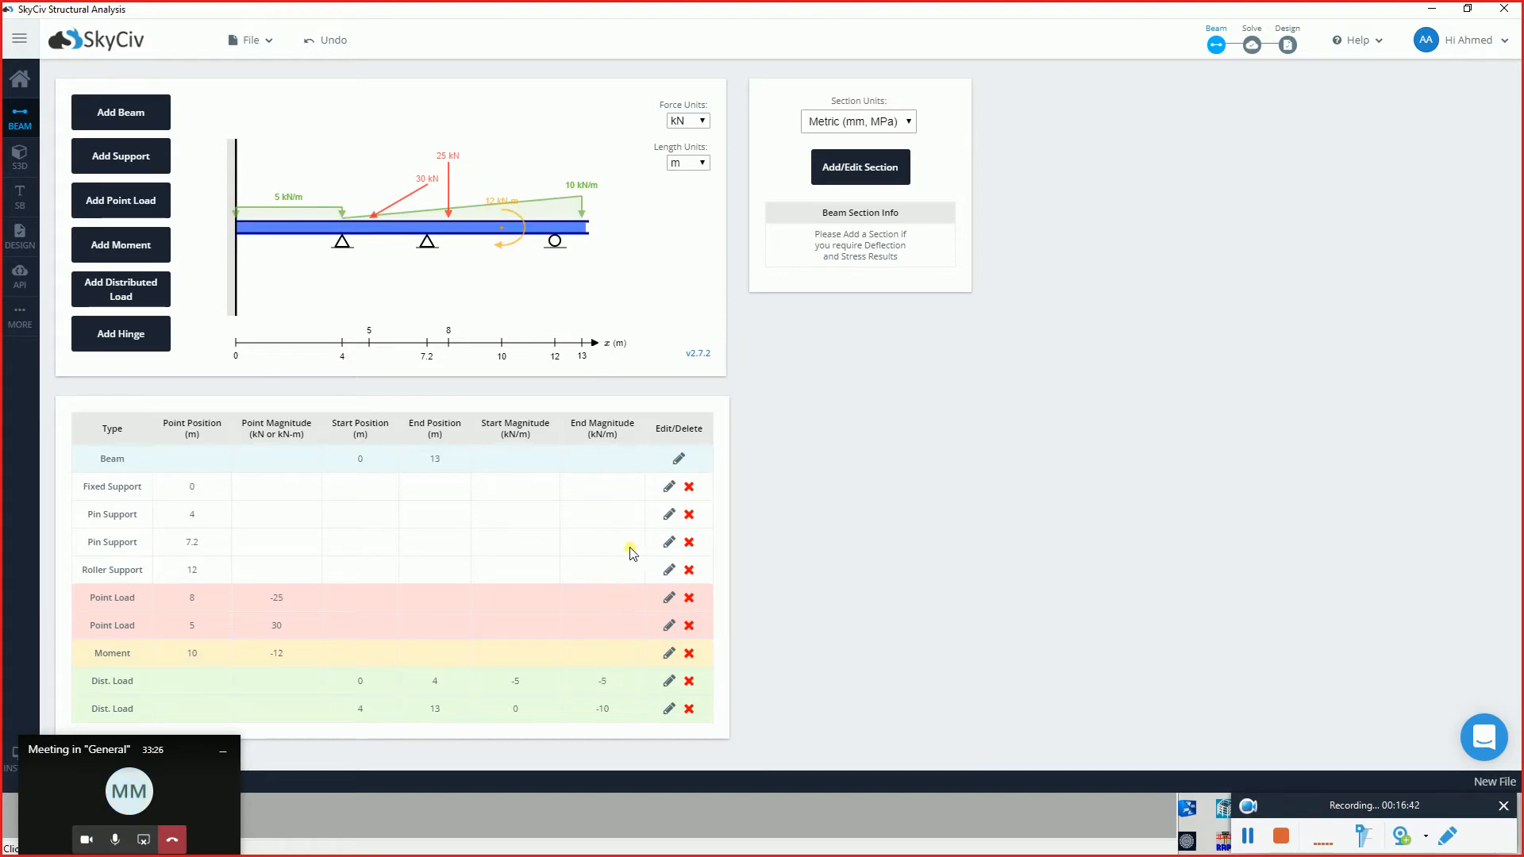
{"action": "left_click", "coordinate": [671, 656]}
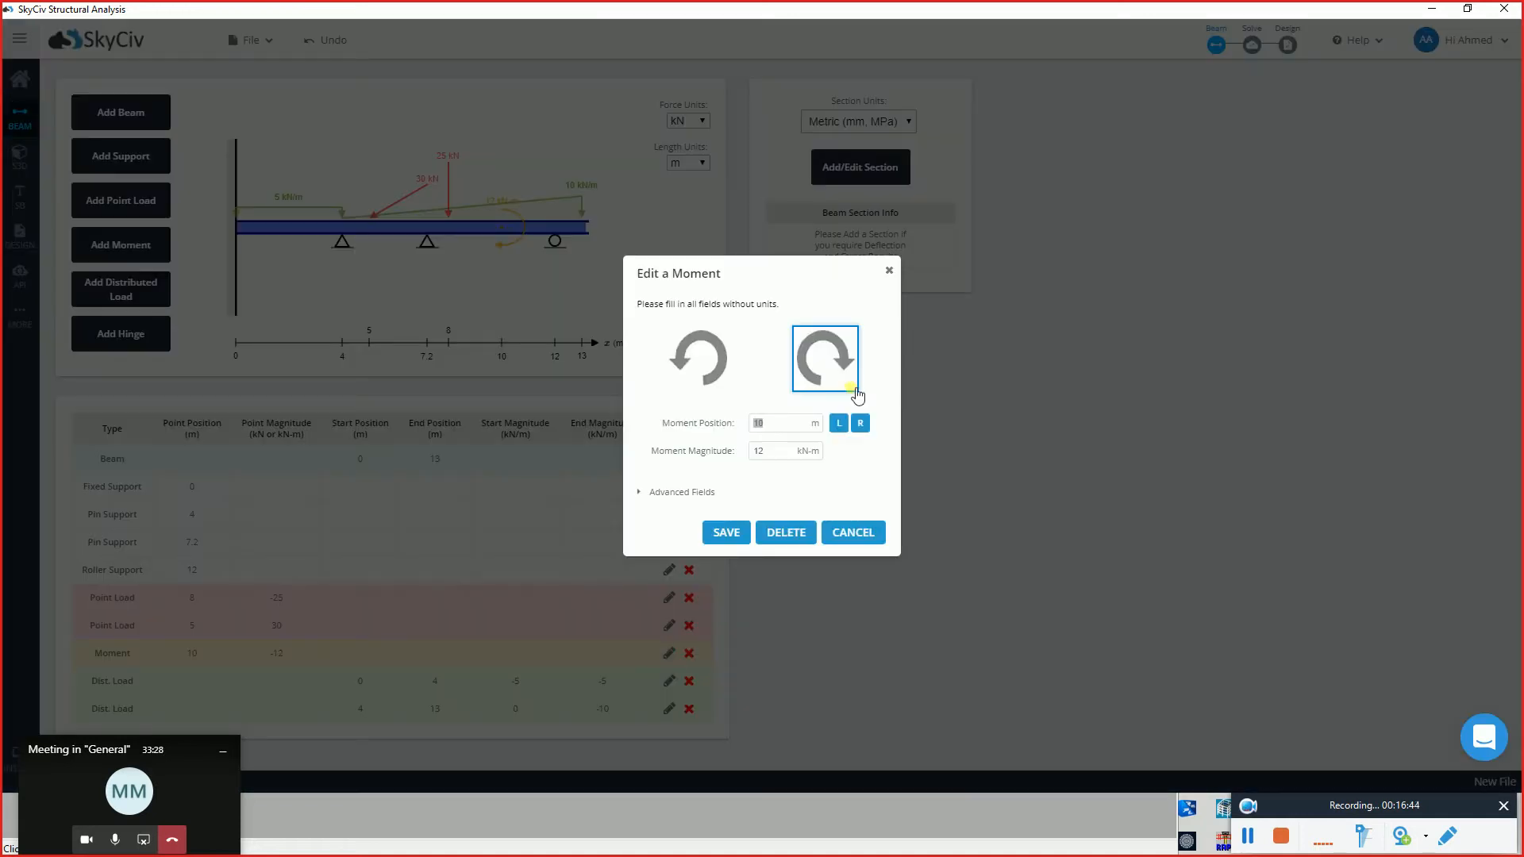
{"action": "left_click", "coordinate": [730, 370]}
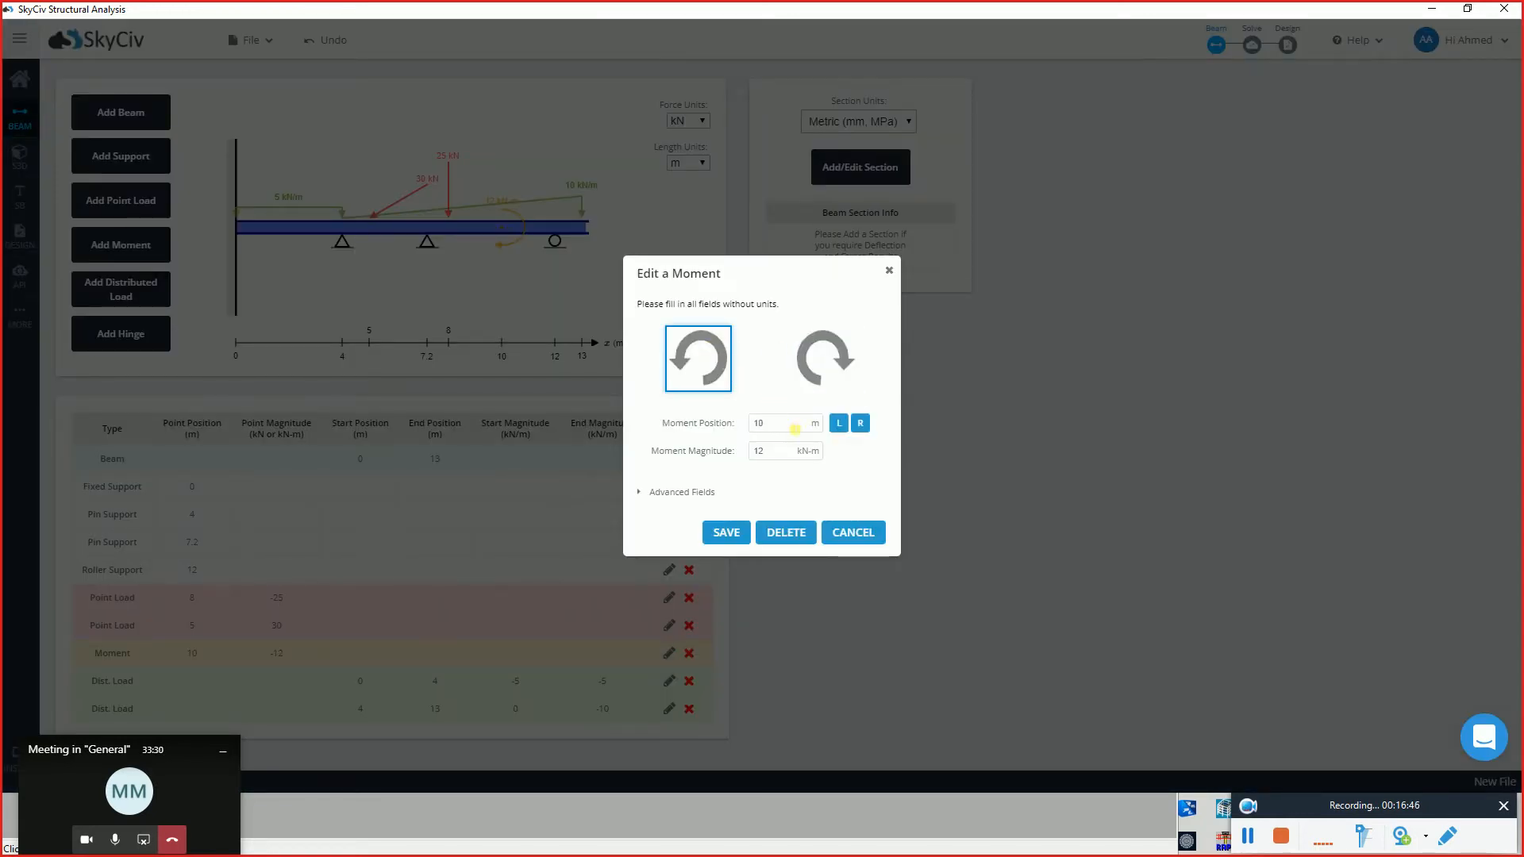
{"action": "left_click_drag", "start_coordinate": [785, 450], "coordinate": [687, 460]}
{"action": "left_click", "coordinate": [724, 532]}
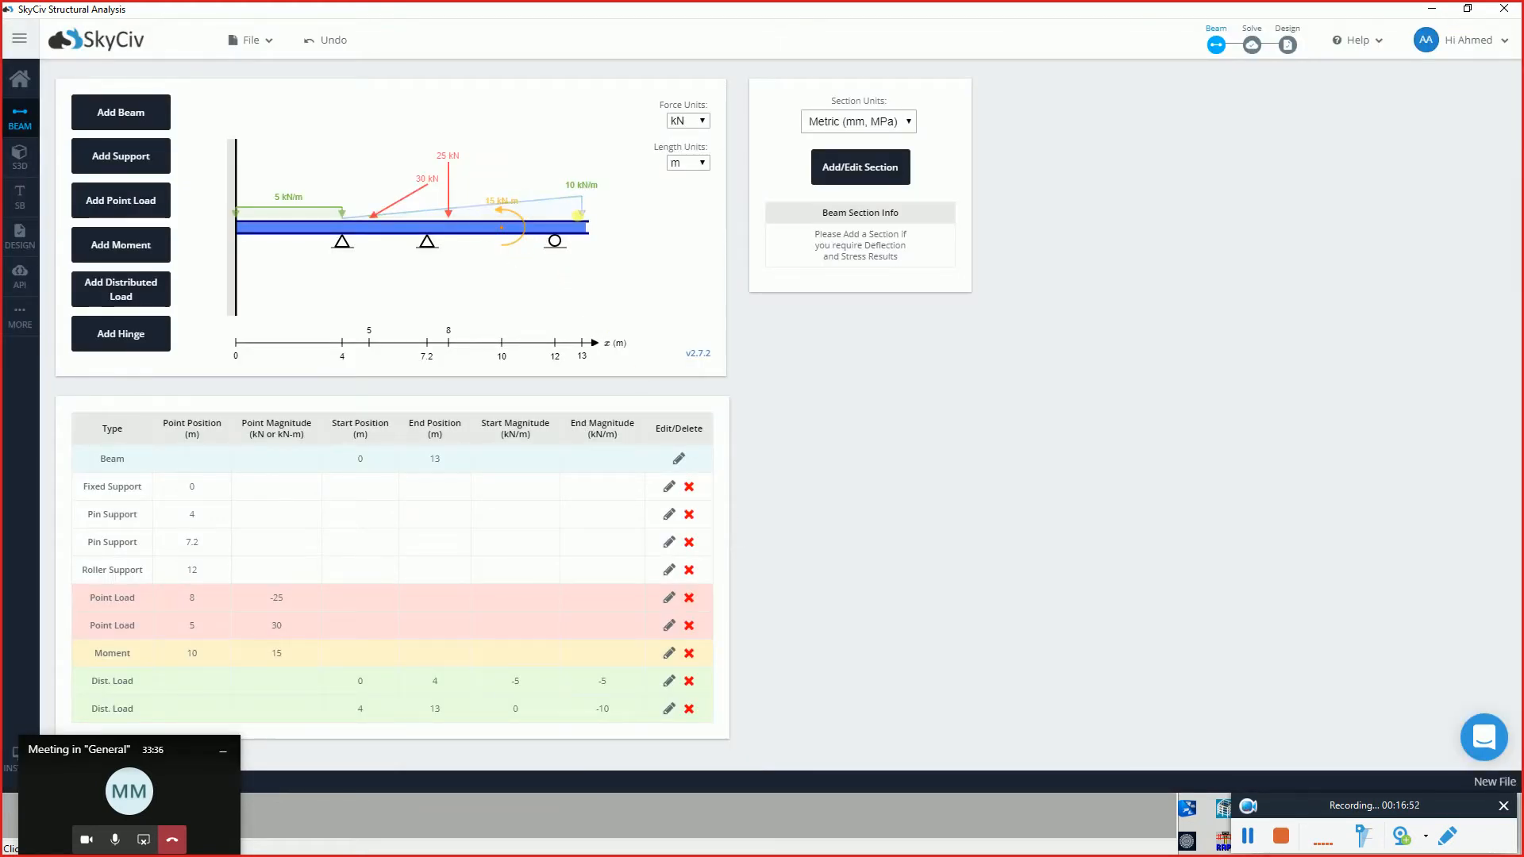
- Solve the beam again with the edited moment and reverse the bending moment diagram's sign convention
{"action": "left_click", "coordinate": [1252, 44]}
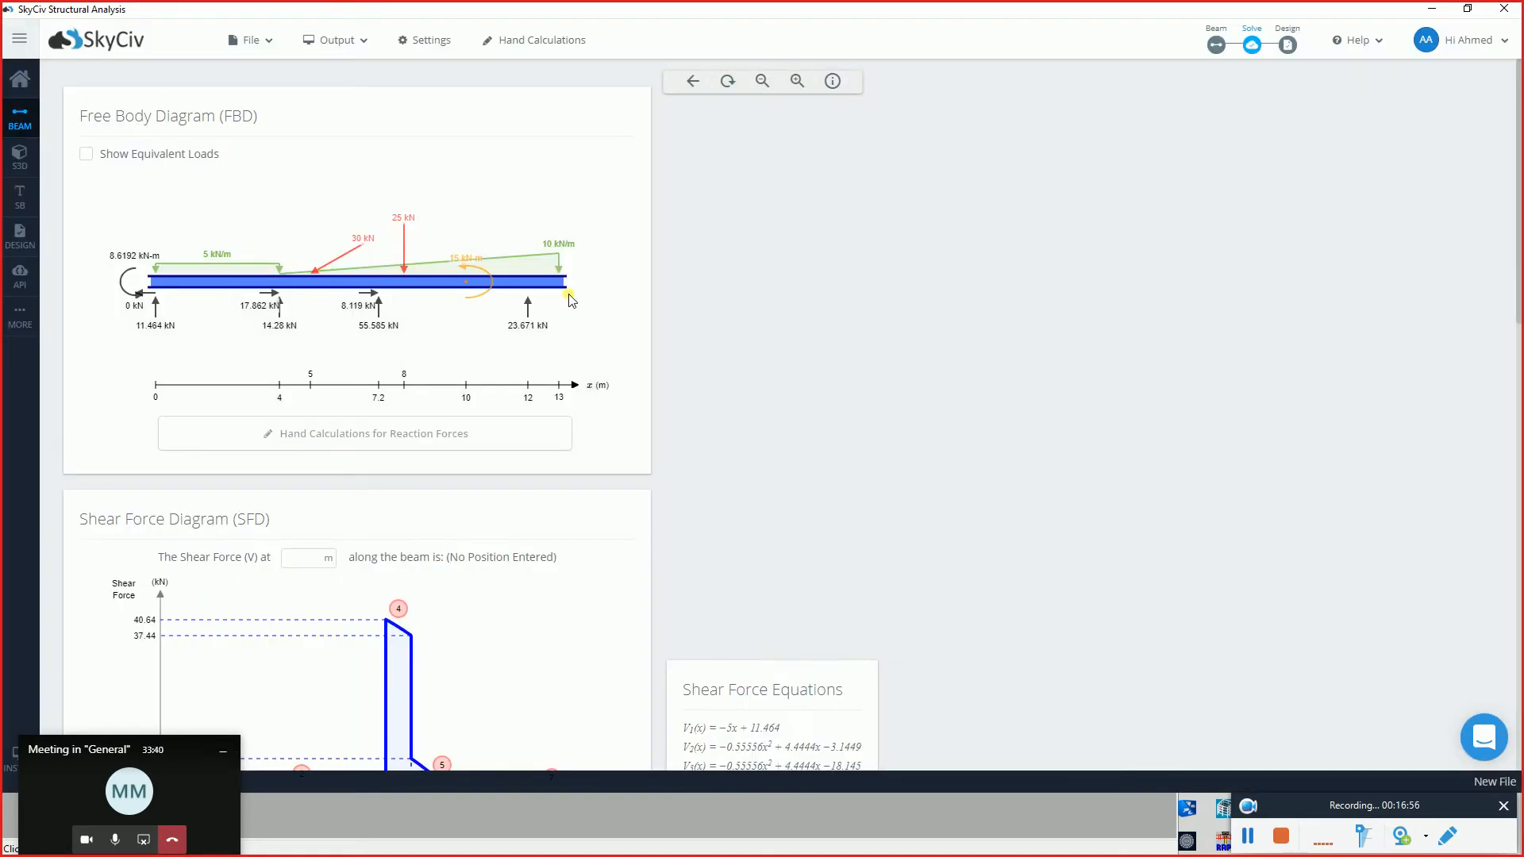
{"action": "scroll", "coordinate": [569, 300], "scroll_direction": "down", "scroll_amount": 1}
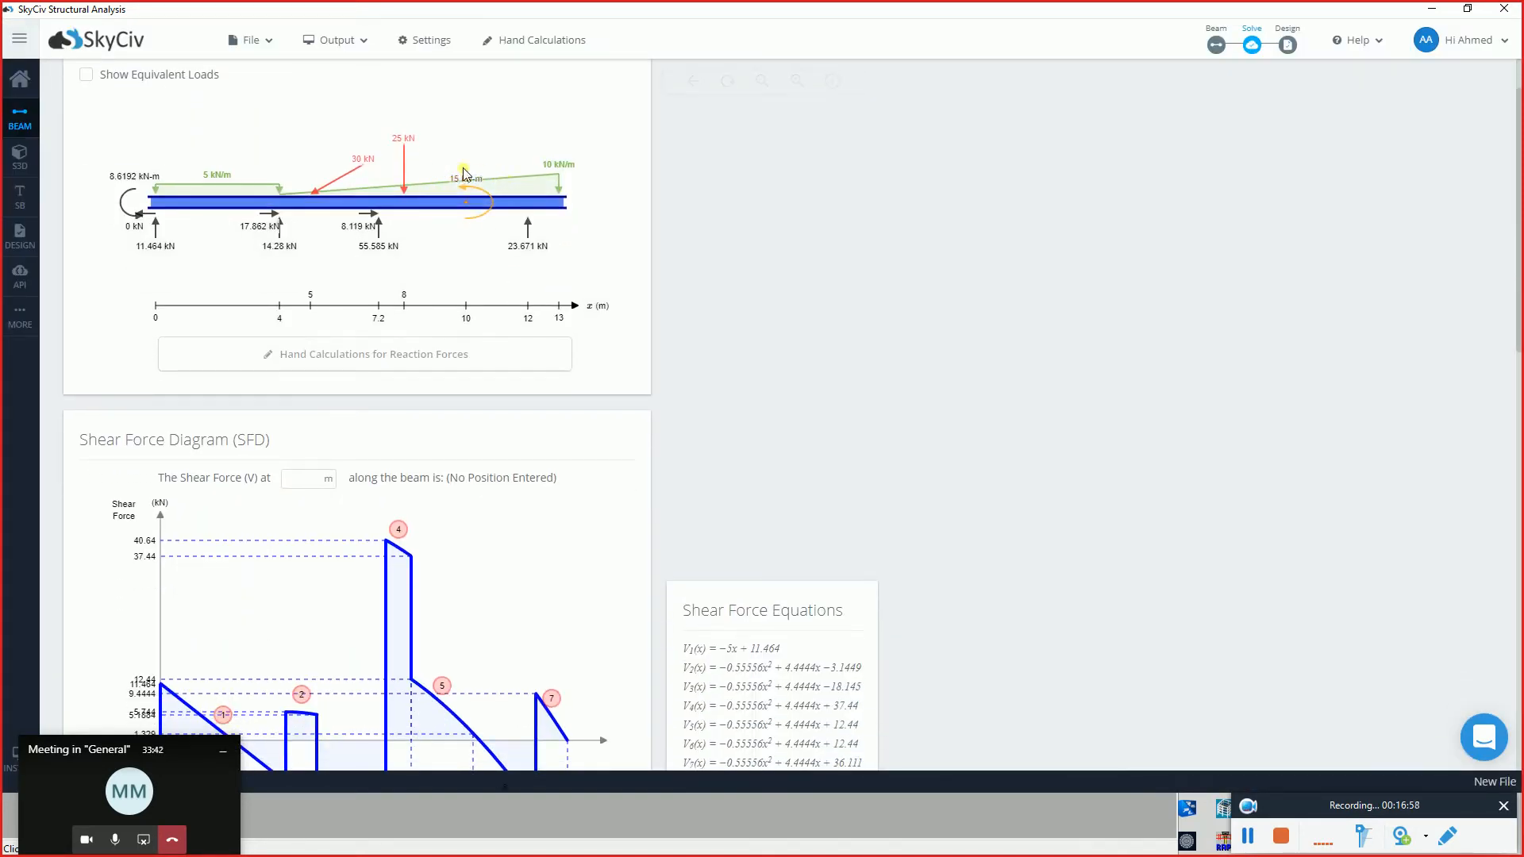
{"action": "scroll", "coordinate": [456, 209], "scroll_direction": "down", "scroll_amount": 1}
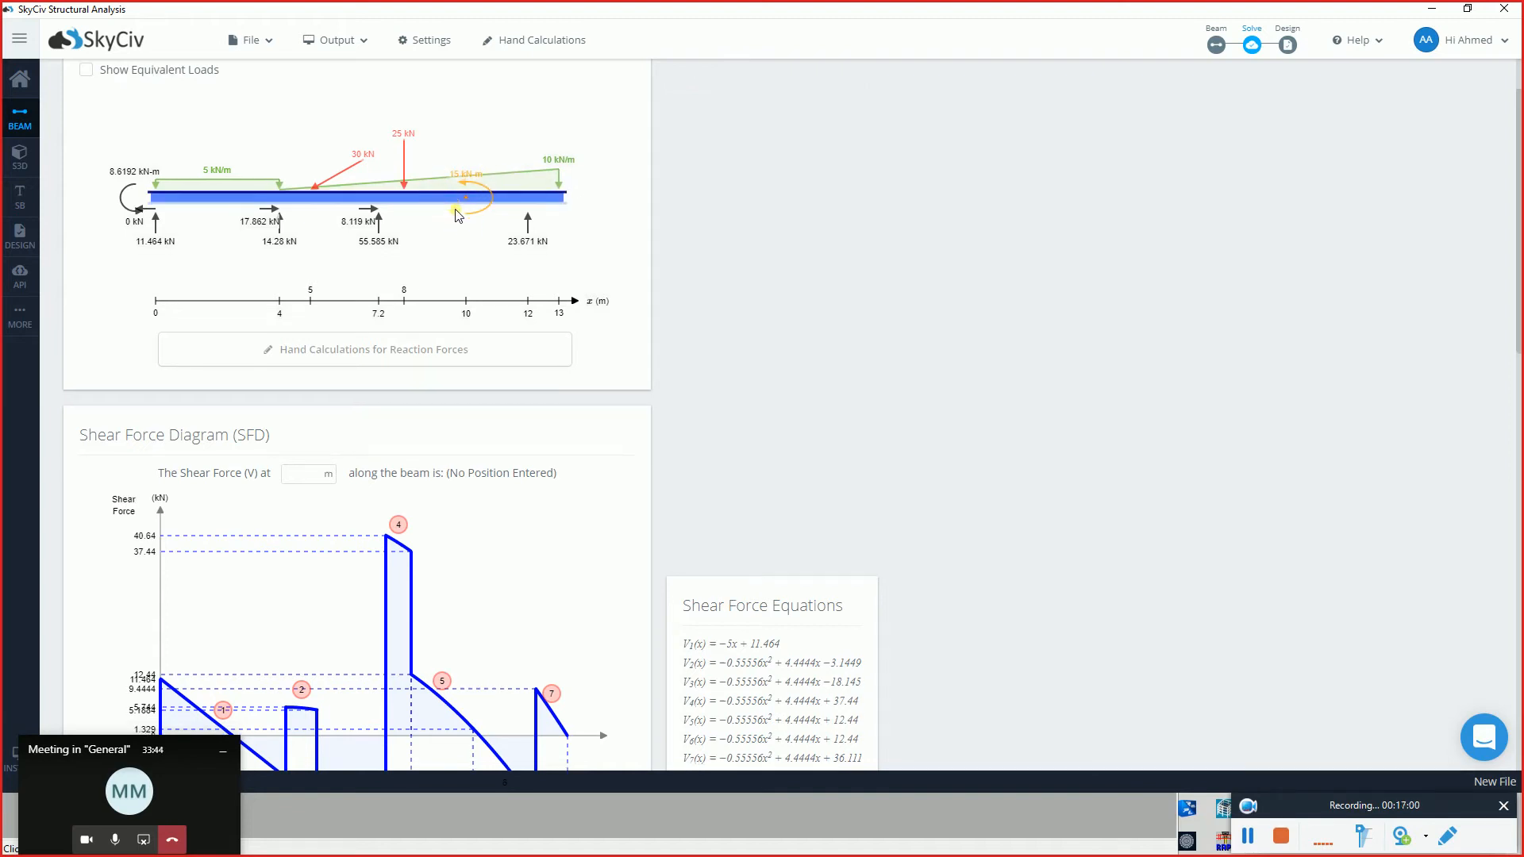
{"action": "scroll", "coordinate": [457, 214], "scroll_direction": "down", "scroll_amount": 10}
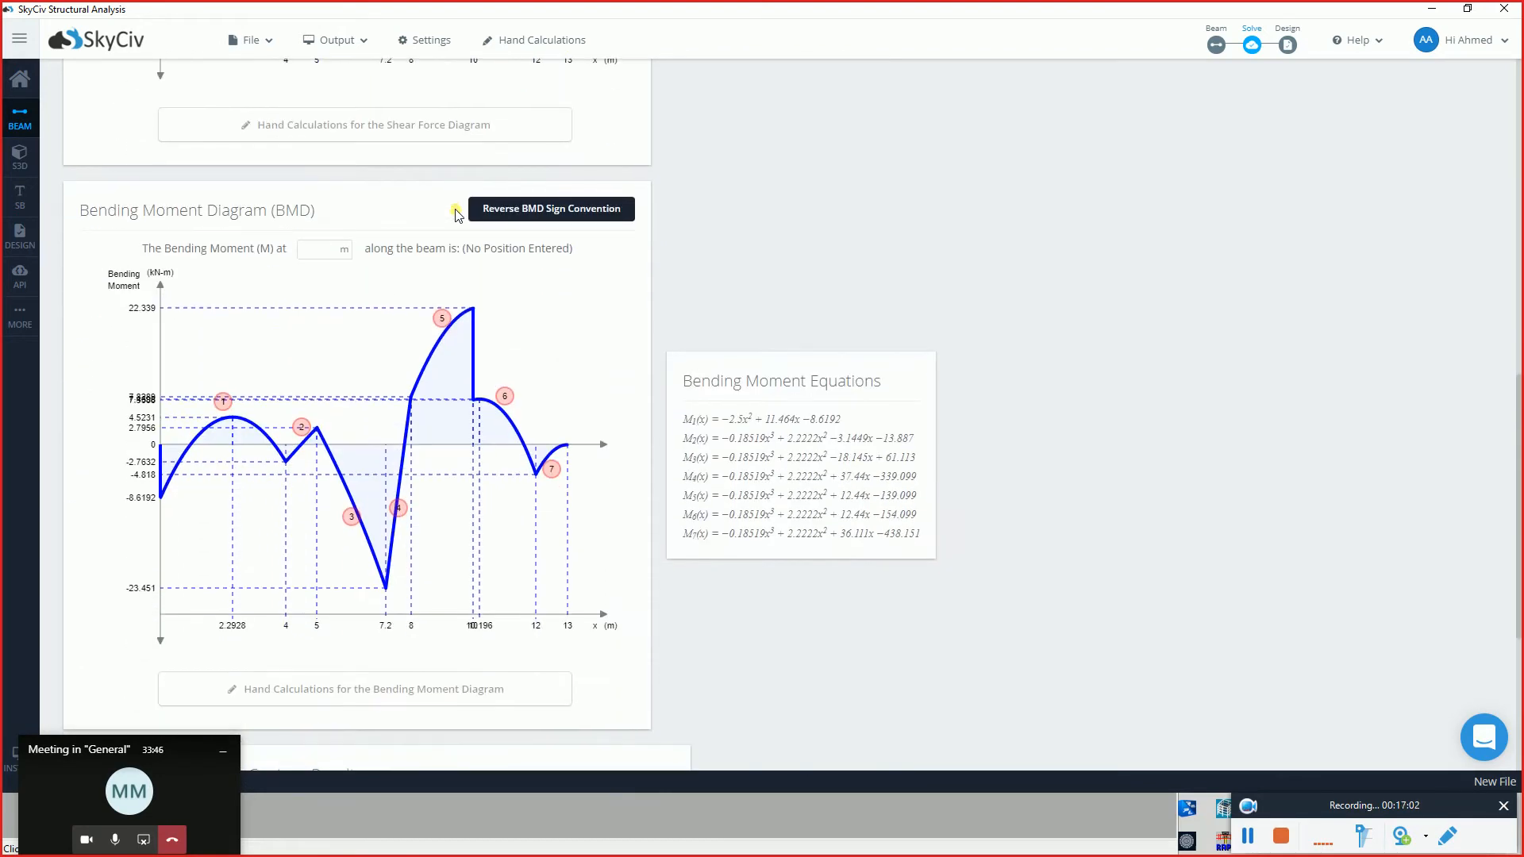
{"action": "left_click", "coordinate": [540, 208]}
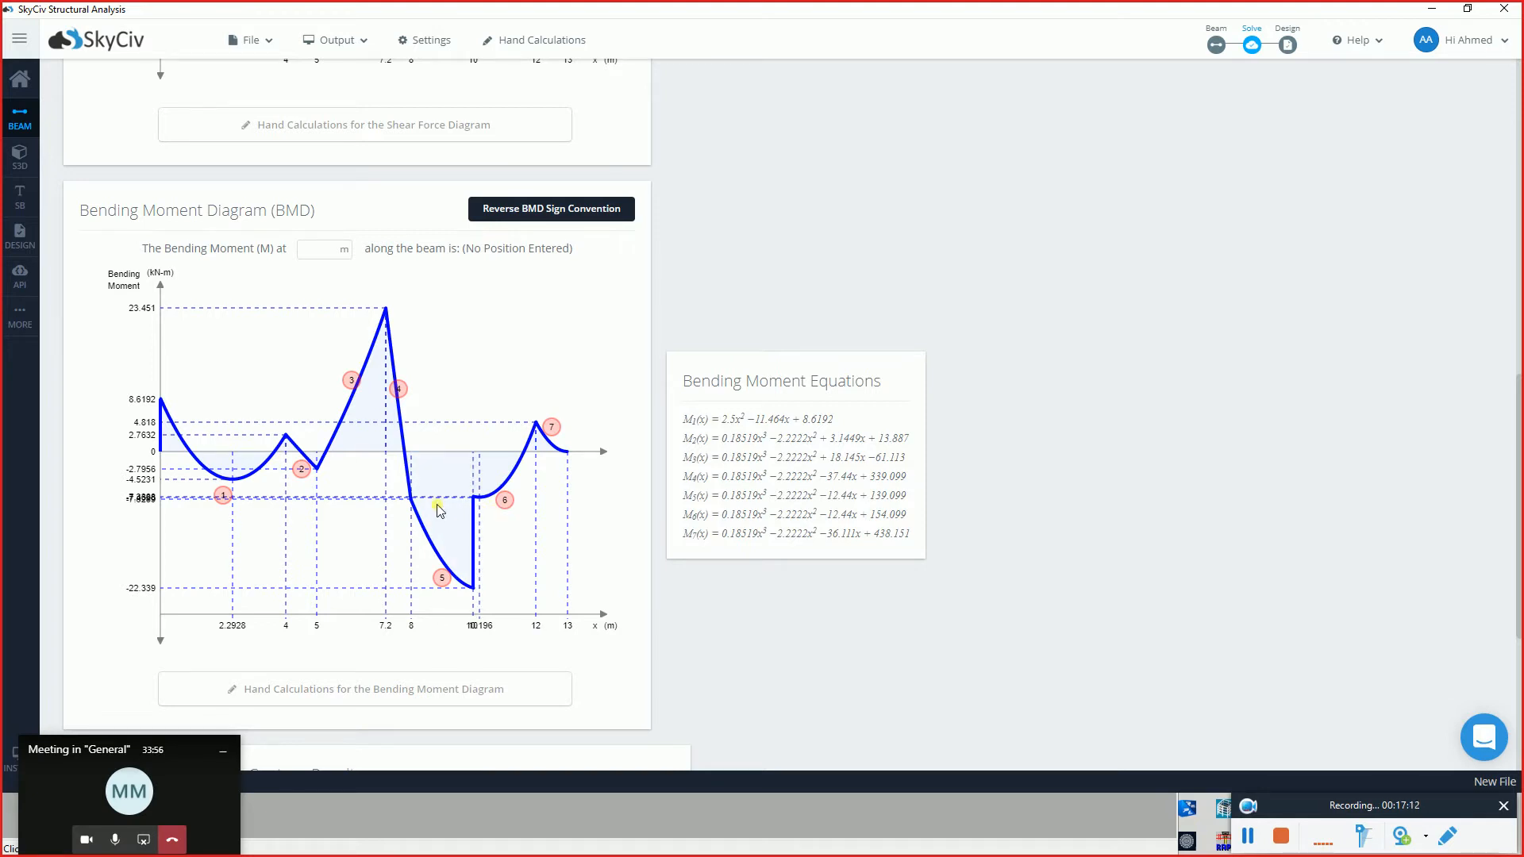
{"action": "scroll", "coordinate": [439, 510], "scroll_direction": "up", "scroll_amount": 10}
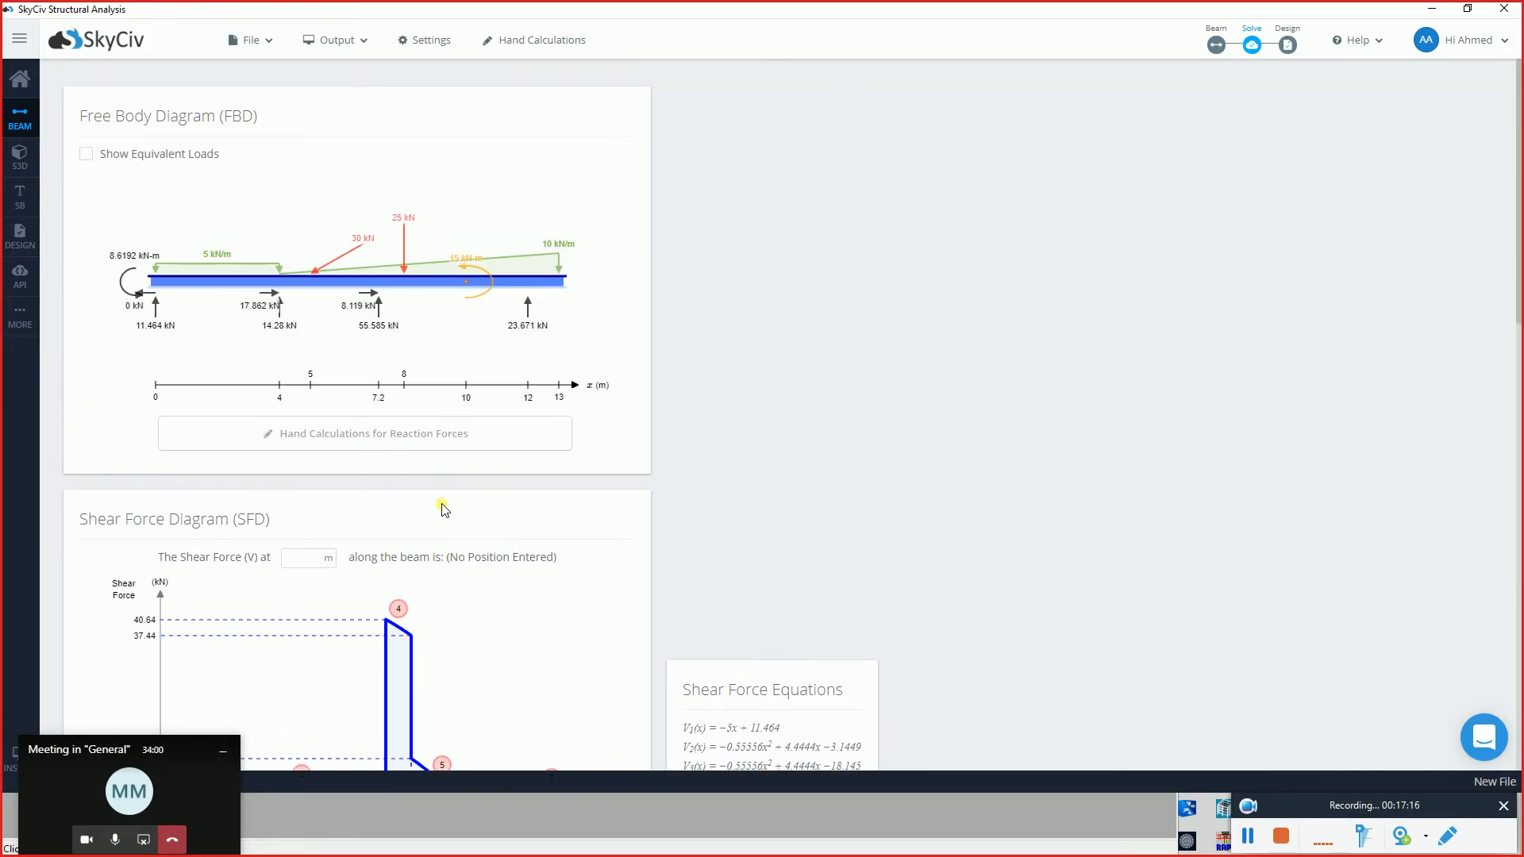
- Open the hand calculations for the reaction forces and view the equivalent loads for 0 to 4 m and 4 to 13 m
{"action": "left_click", "coordinate": [332, 443]}
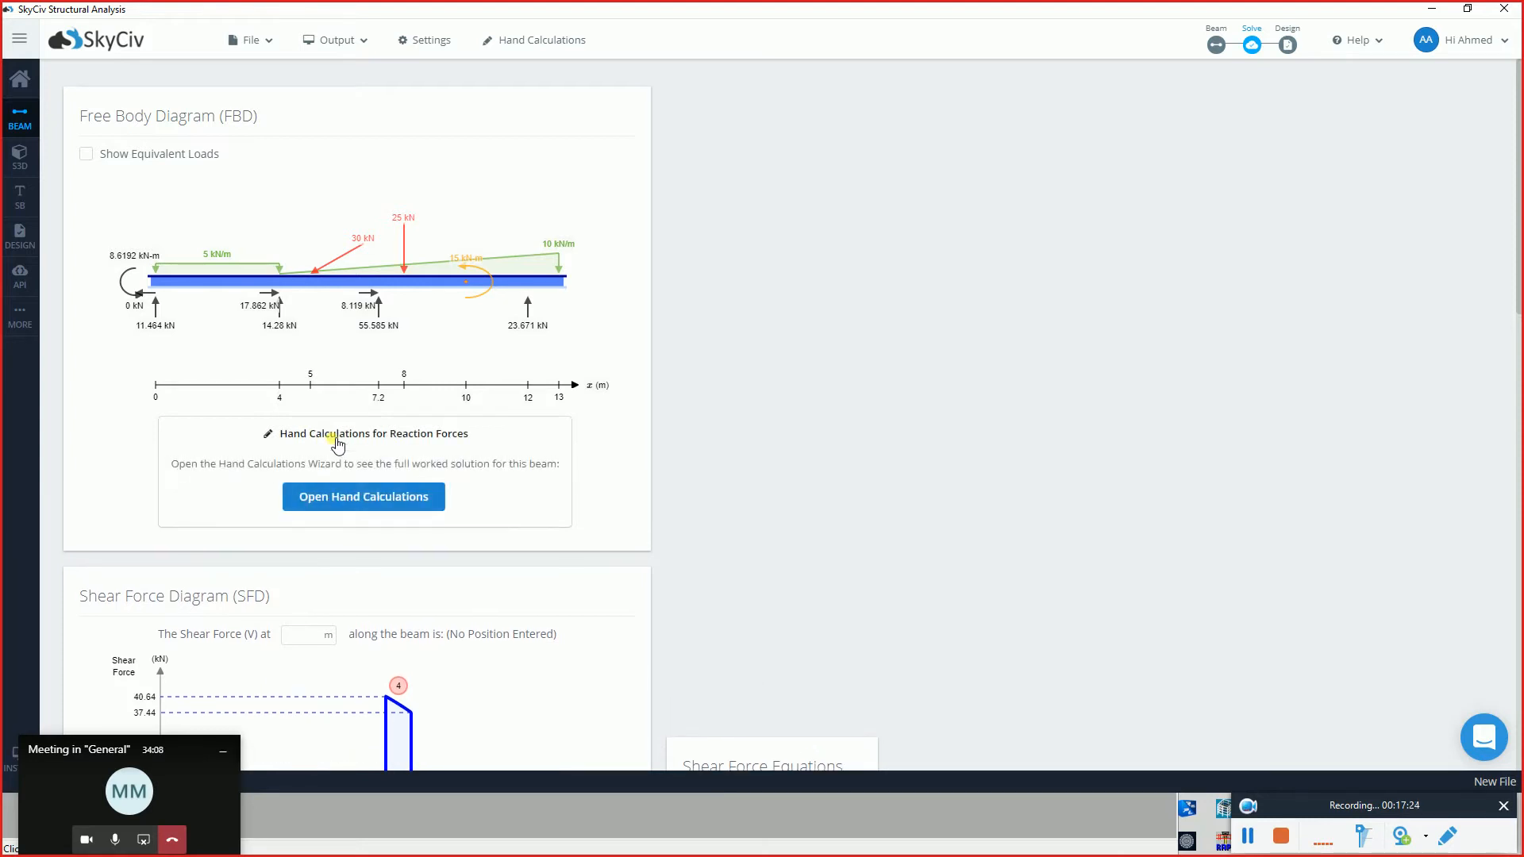
{"action": "left_click", "coordinate": [397, 497]}
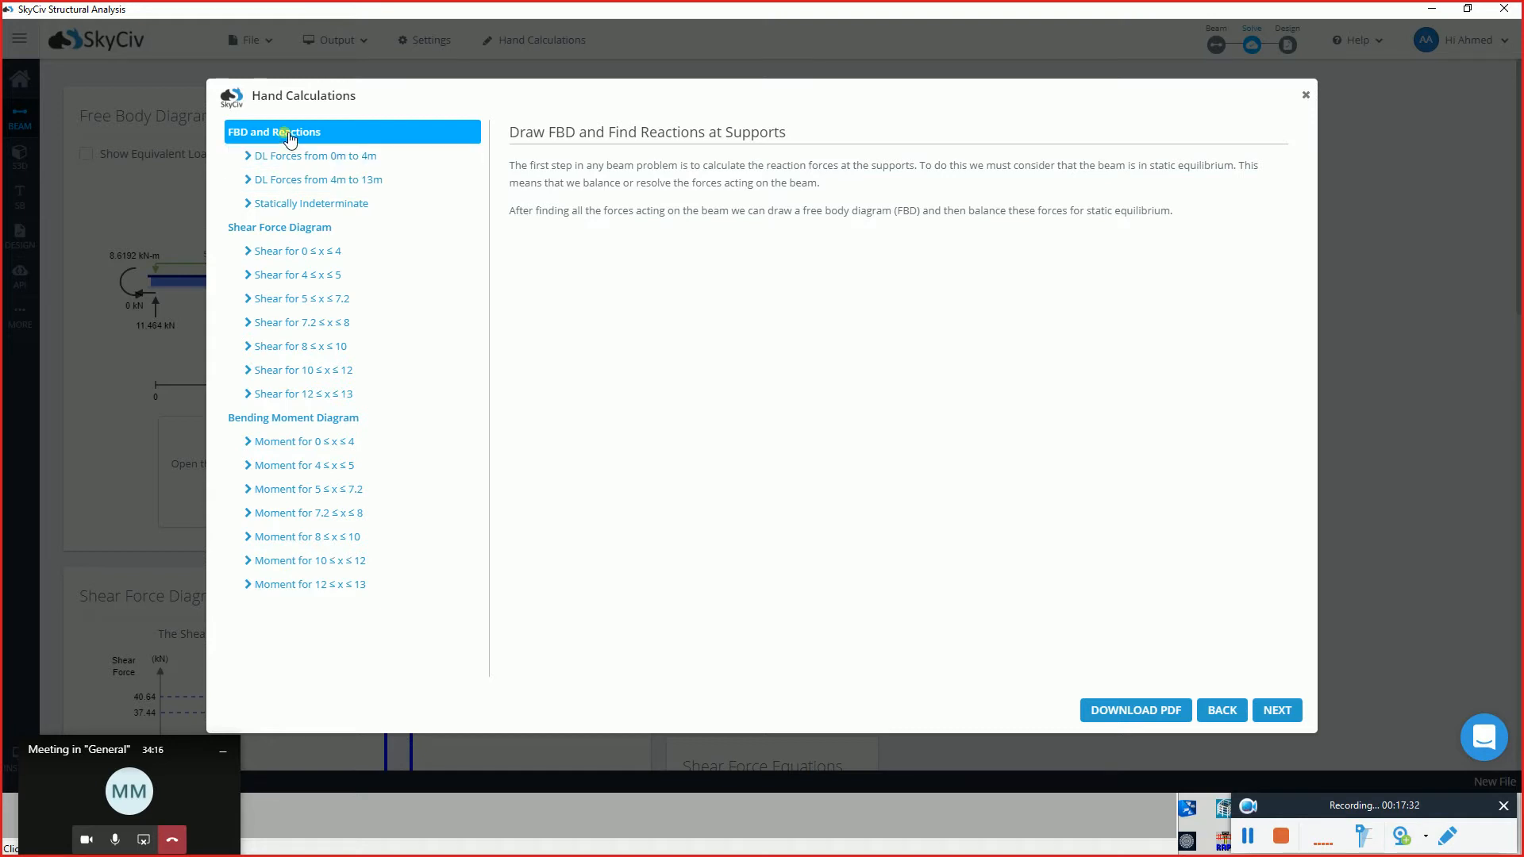
{"action": "left_click", "coordinate": [331, 159]}
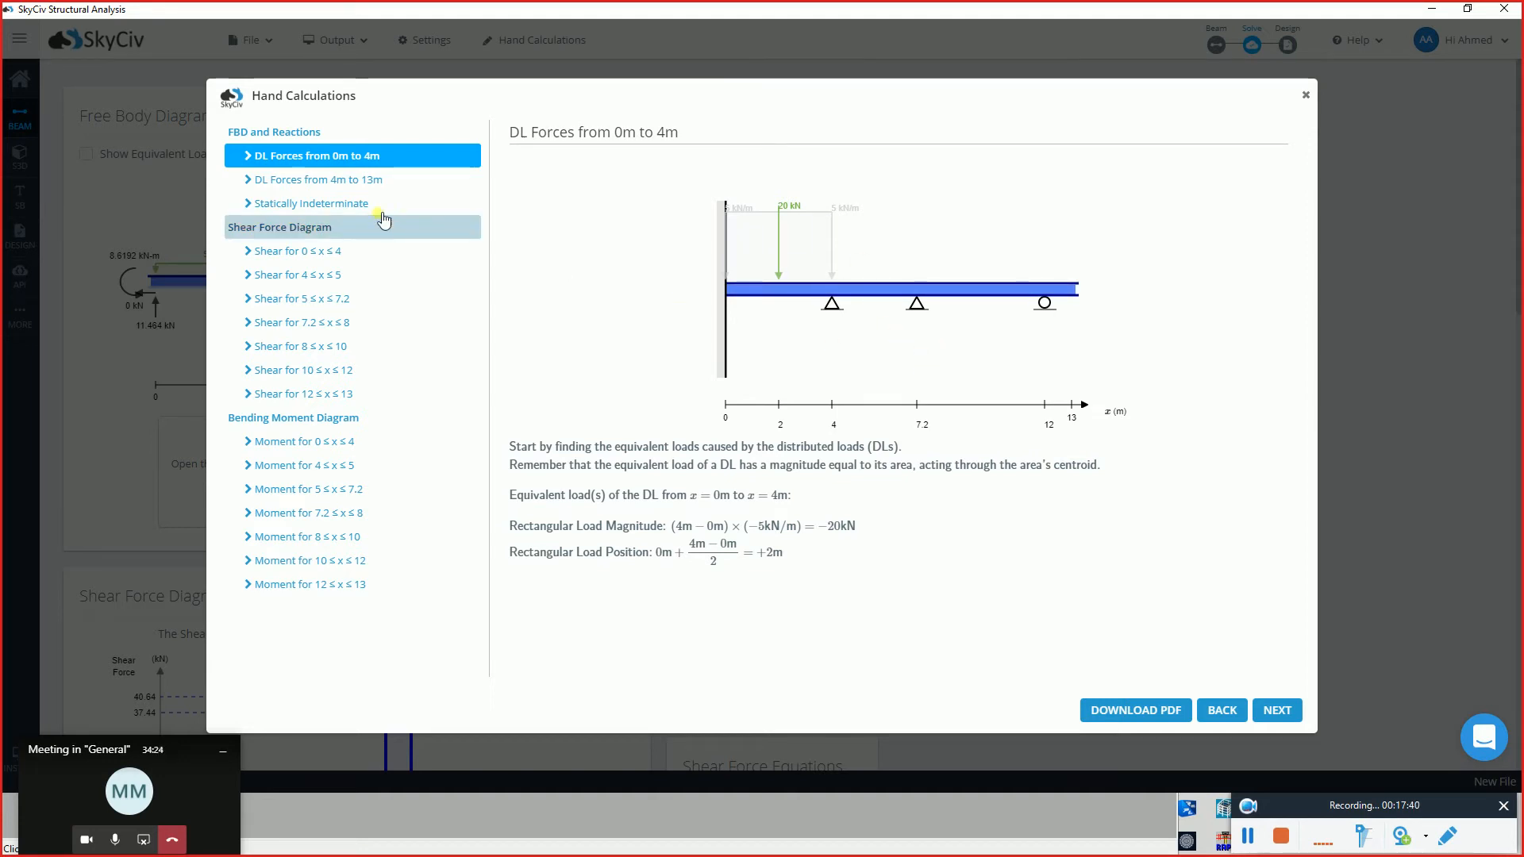
{"action": "left_click", "coordinate": [349, 181]}
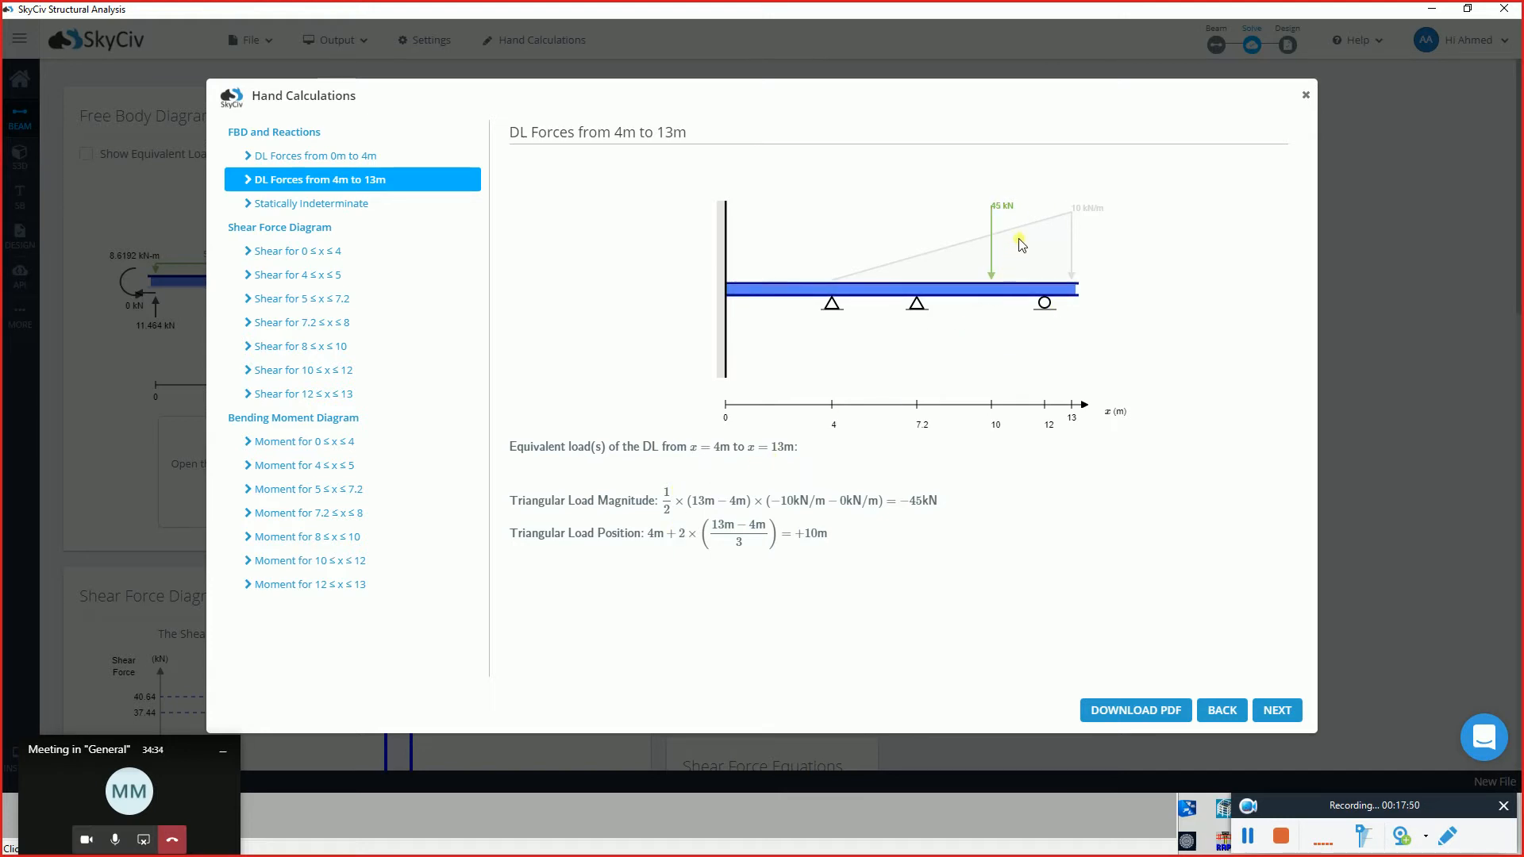
- Open the Statically Indeterminate hand calculations and examine the participating joints, stiffness factors, distribution factors and members
{"action": "left_click", "coordinate": [320, 205]}
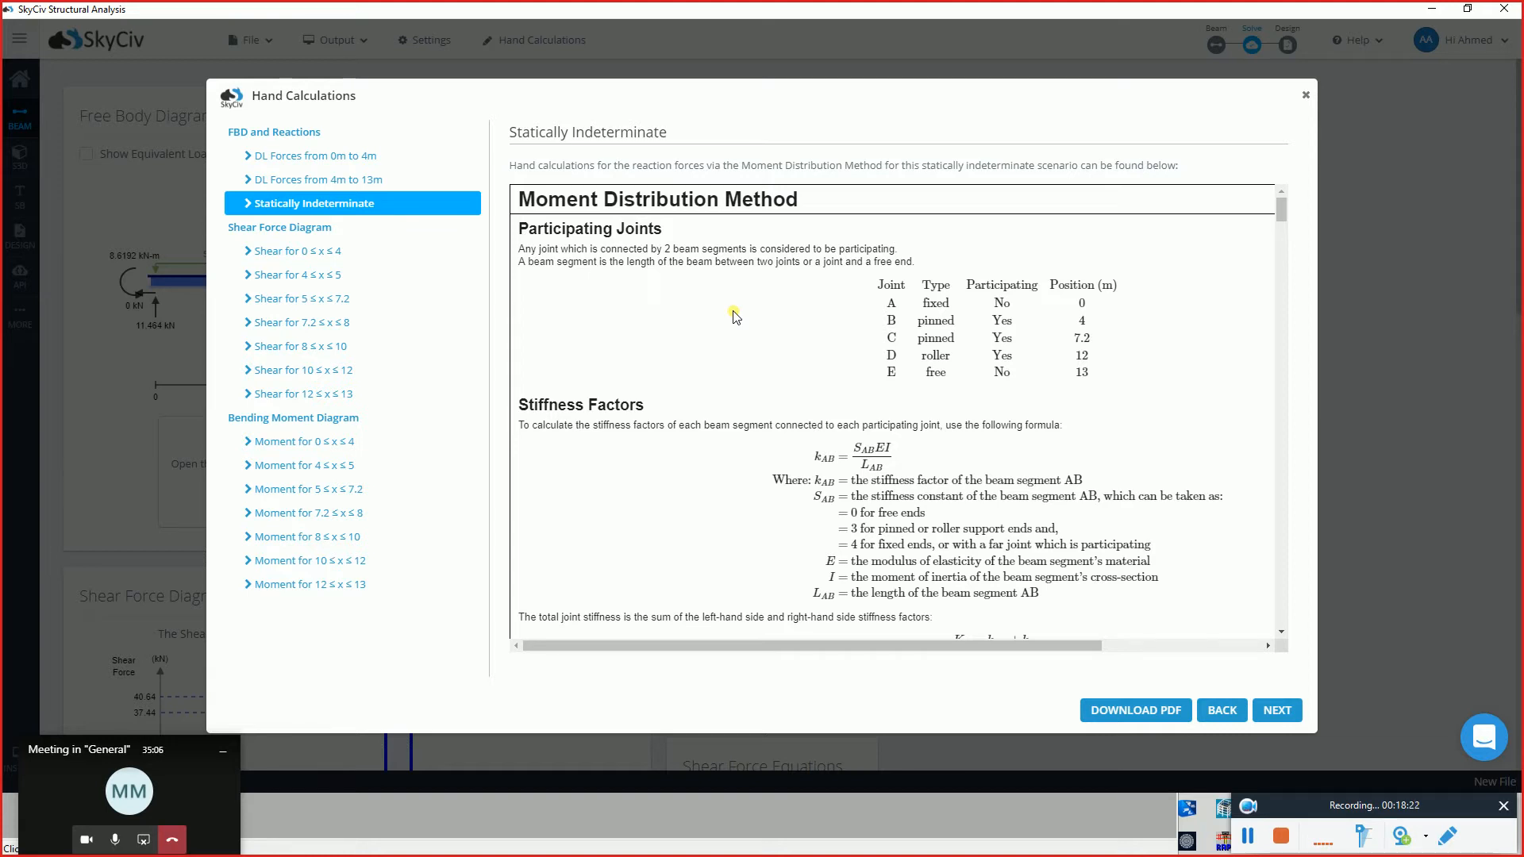
{"action": "scroll", "coordinate": [734, 316], "scroll_direction": "down", "scroll_amount": 2}
{"action": "scroll", "coordinate": [738, 315], "scroll_direction": "up", "scroll_amount": 2}
{"action": "scroll", "coordinate": [1088, 367], "scroll_direction": "down", "scroll_amount": 2}
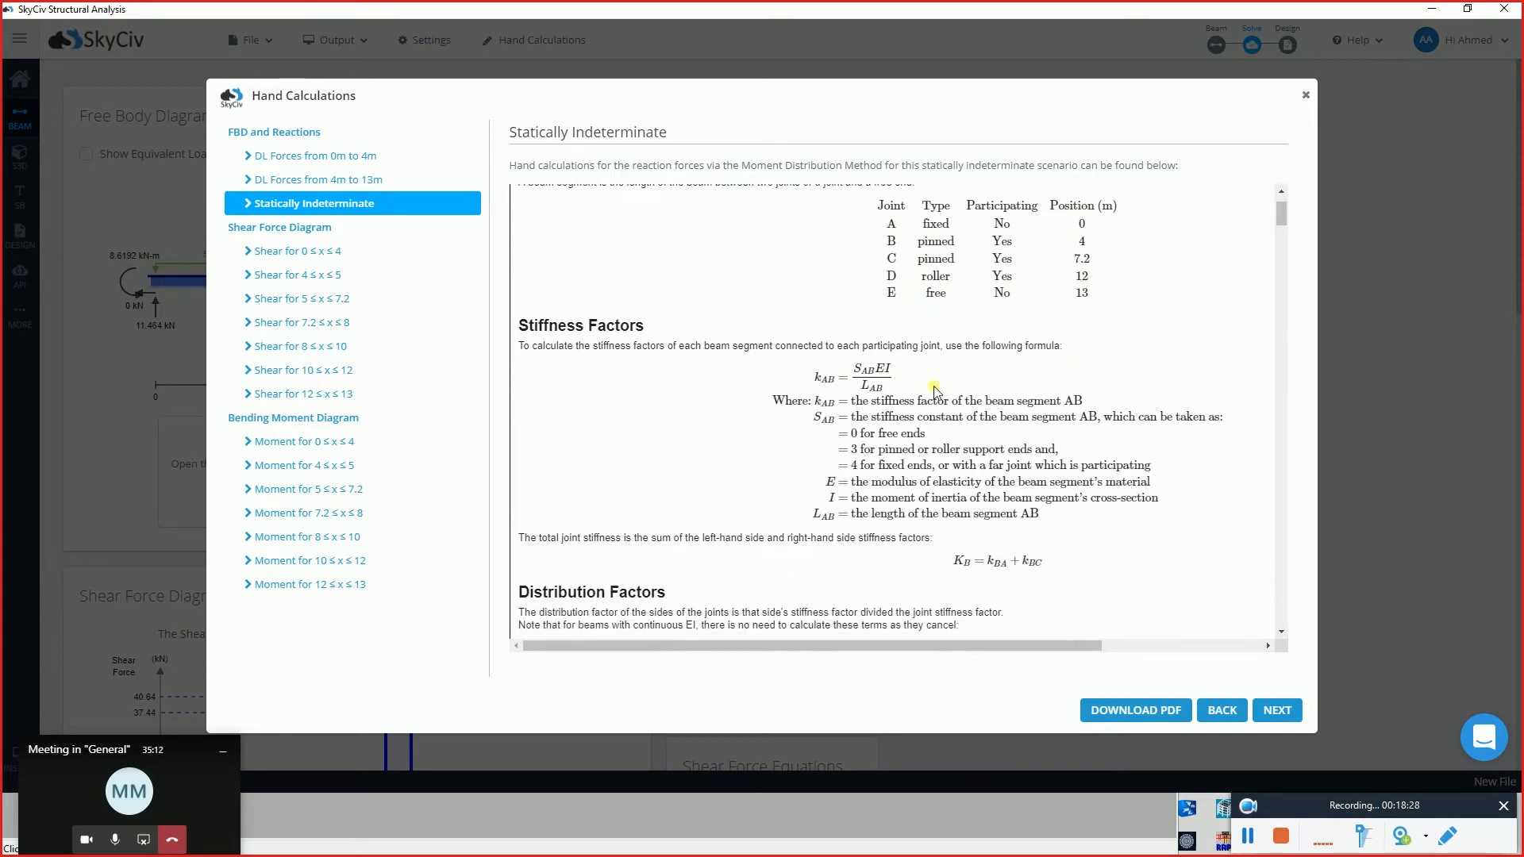
{"action": "scroll", "coordinate": [920, 451], "scroll_direction": "down", "scroll_amount": 6}
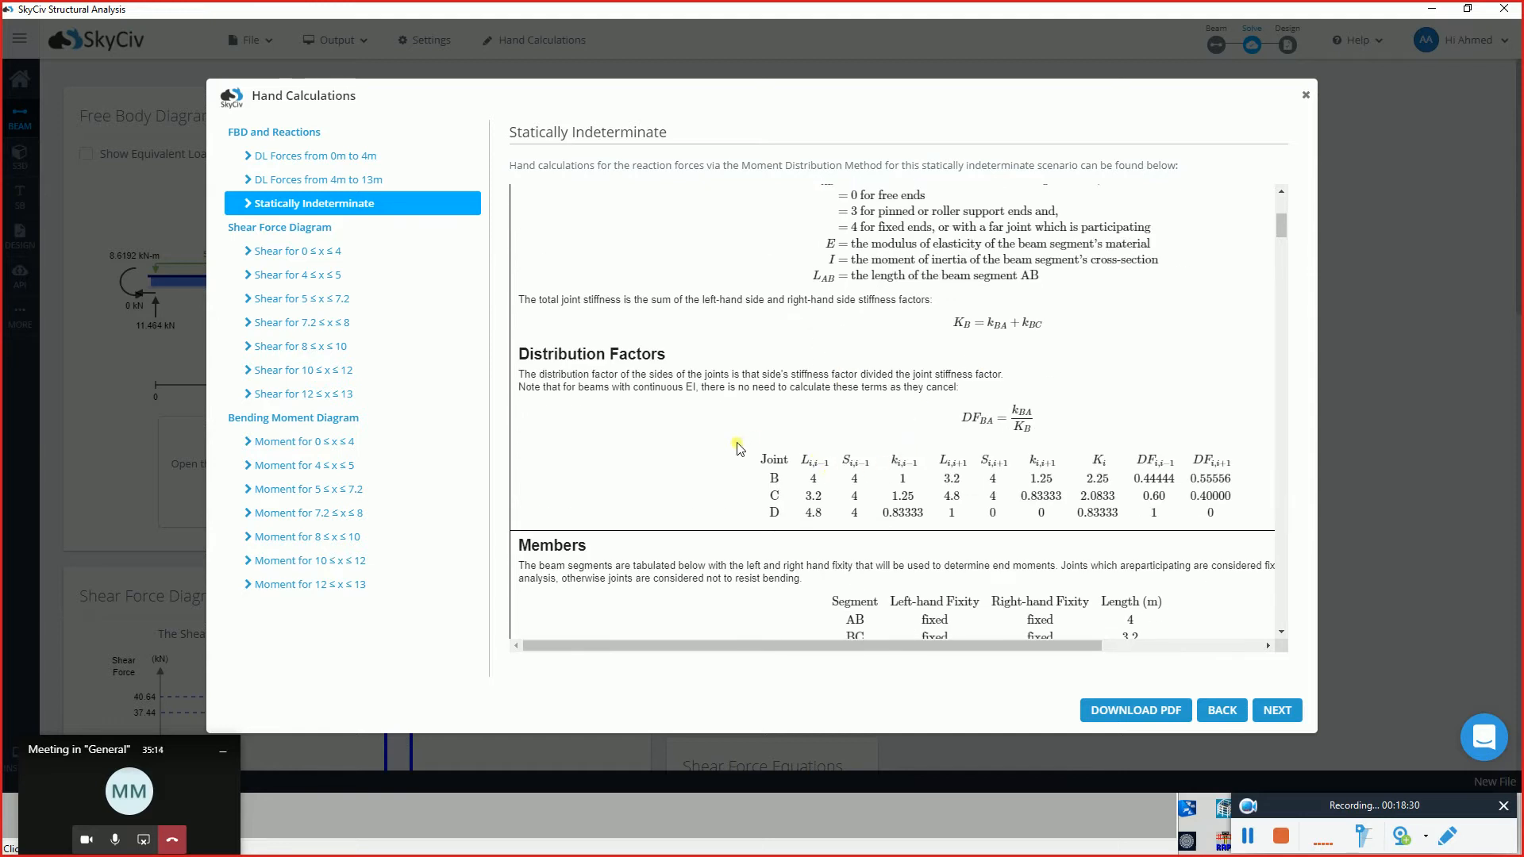
{"action": "scroll", "coordinate": [930, 493], "scroll_direction": "down", "scroll_amount": 5}
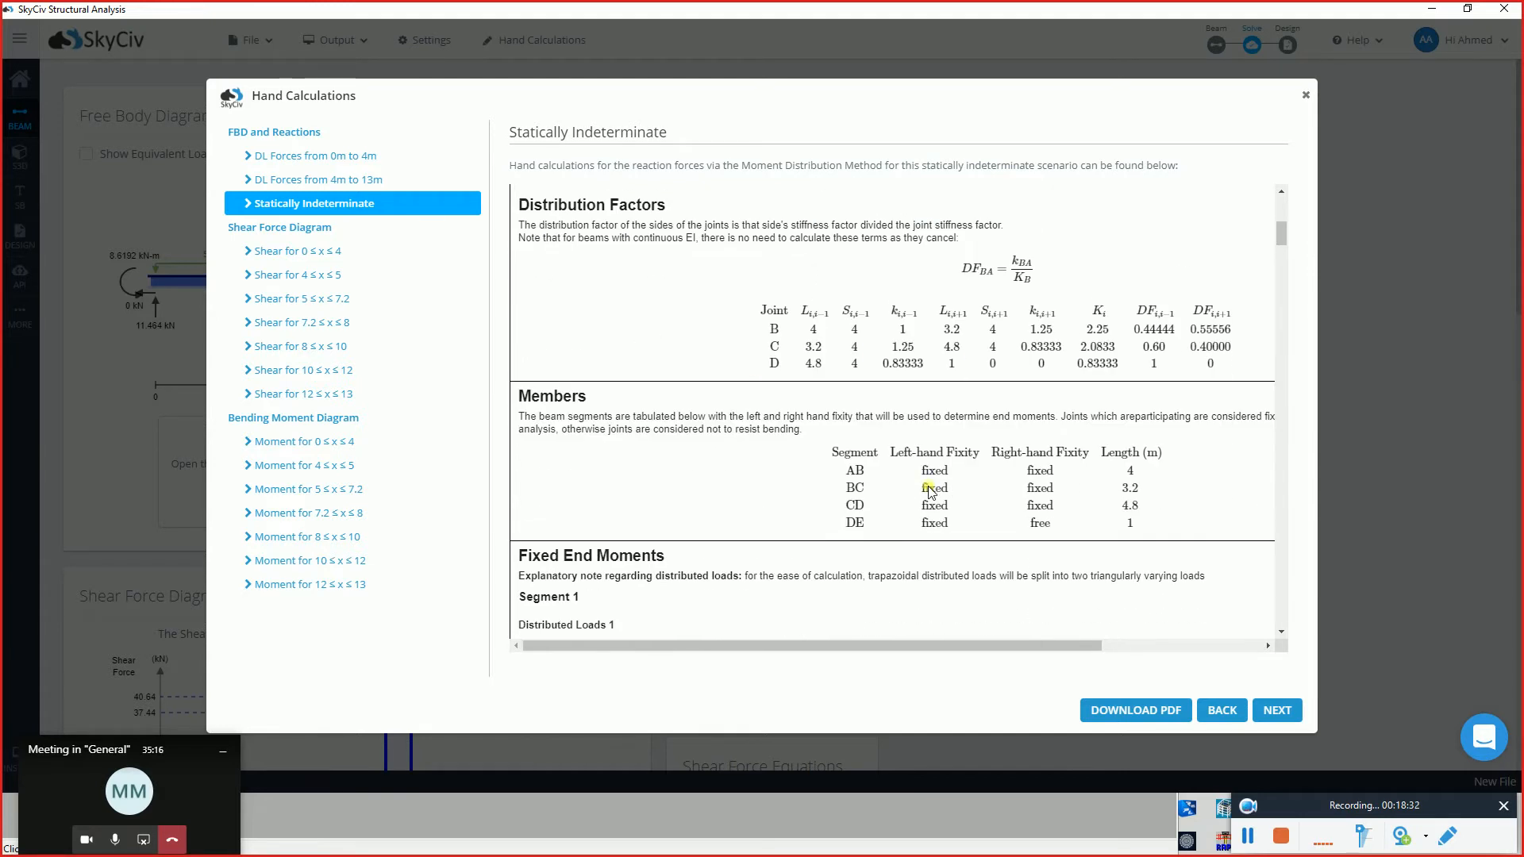
- Read through the fixed end moment calculations for the beam segments, including their load summations
{"action": "scroll", "coordinate": [926, 490], "scroll_direction": "down", "scroll_amount": 6}
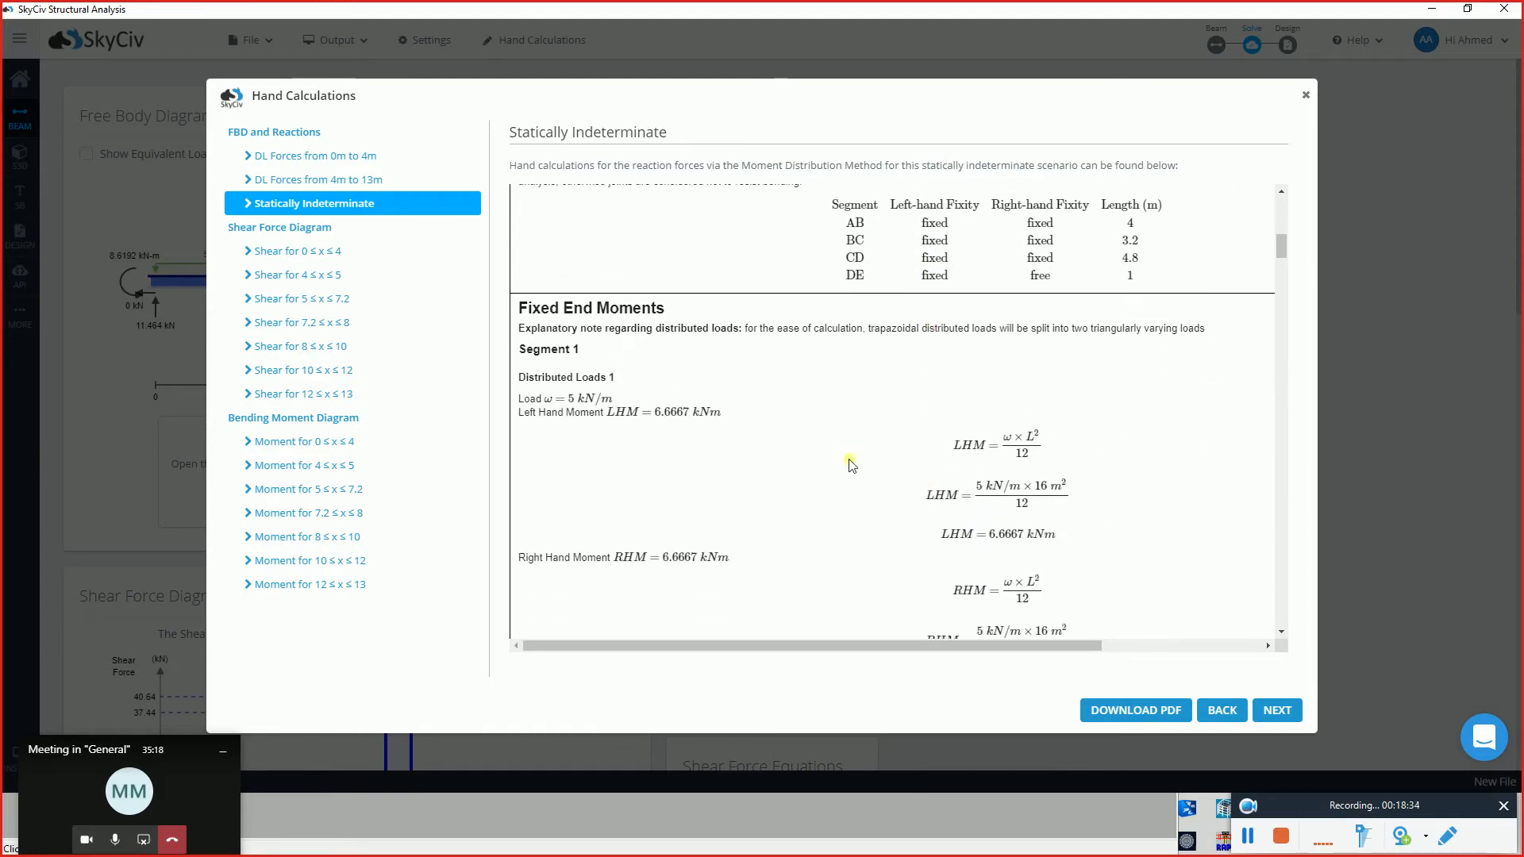
{"action": "scroll", "coordinate": [1009, 439], "scroll_direction": "down", "scroll_amount": 1}
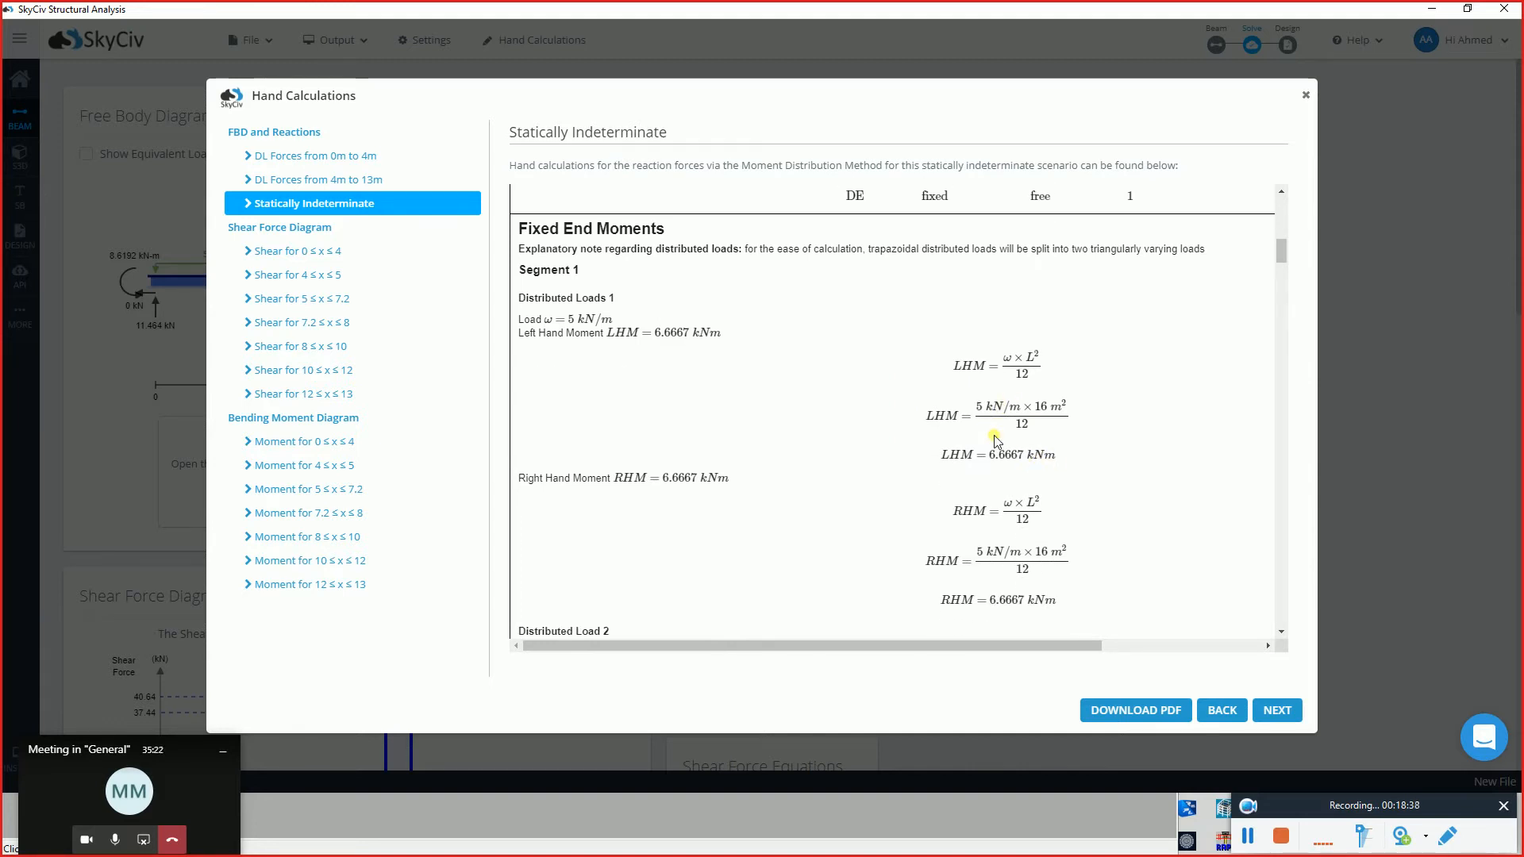
{"action": "scroll", "coordinate": [997, 441], "scroll_direction": "down", "scroll_amount": 7}
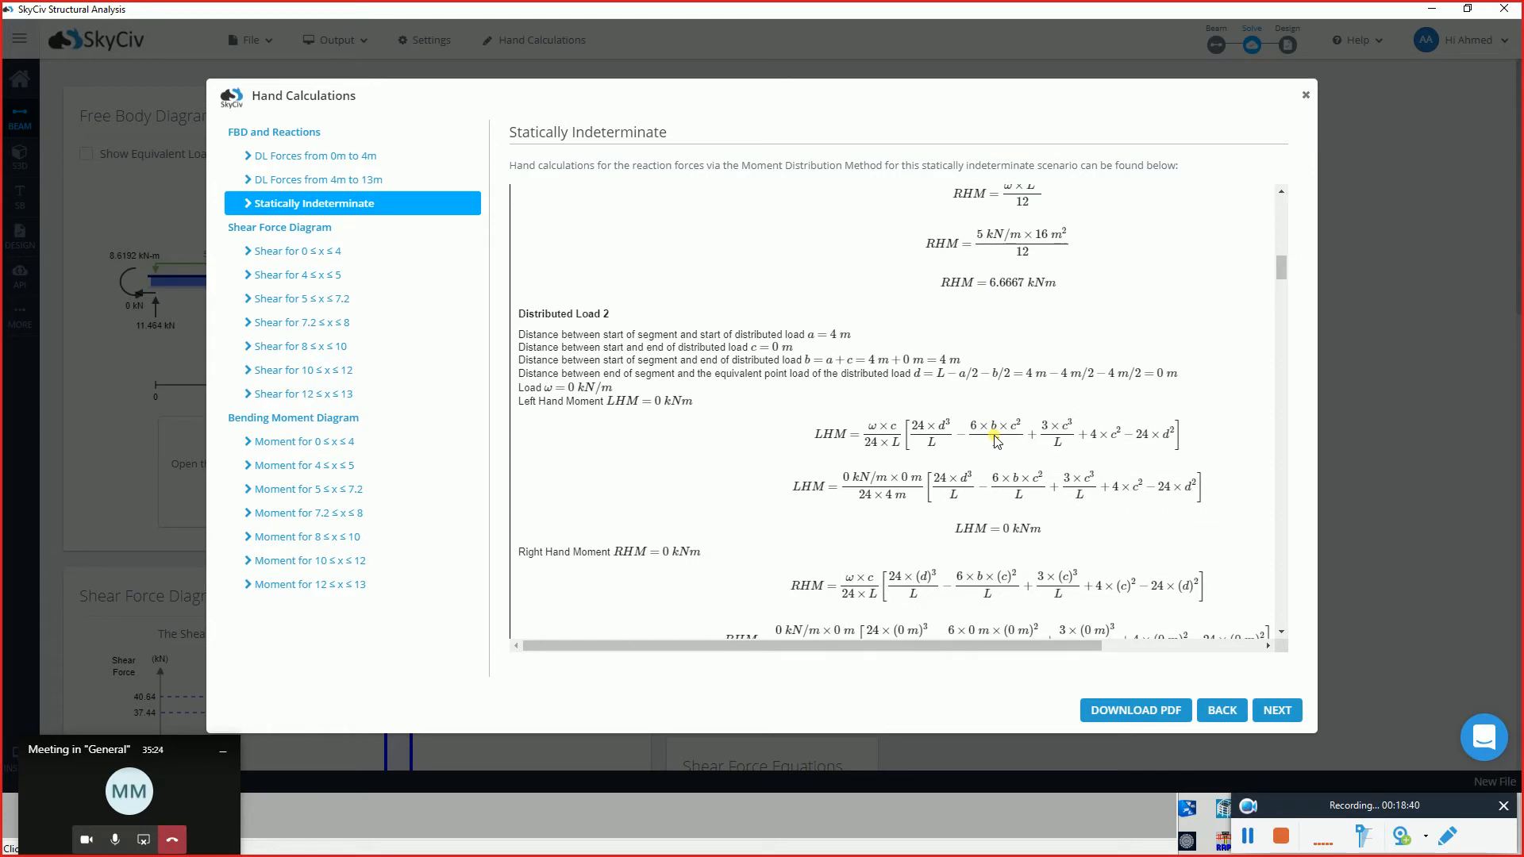
{"action": "scroll", "coordinate": [997, 441], "scroll_direction": "down", "scroll_amount": 2}
{"action": "scroll", "coordinate": [997, 441], "scroll_direction": "down", "scroll_amount": 8}
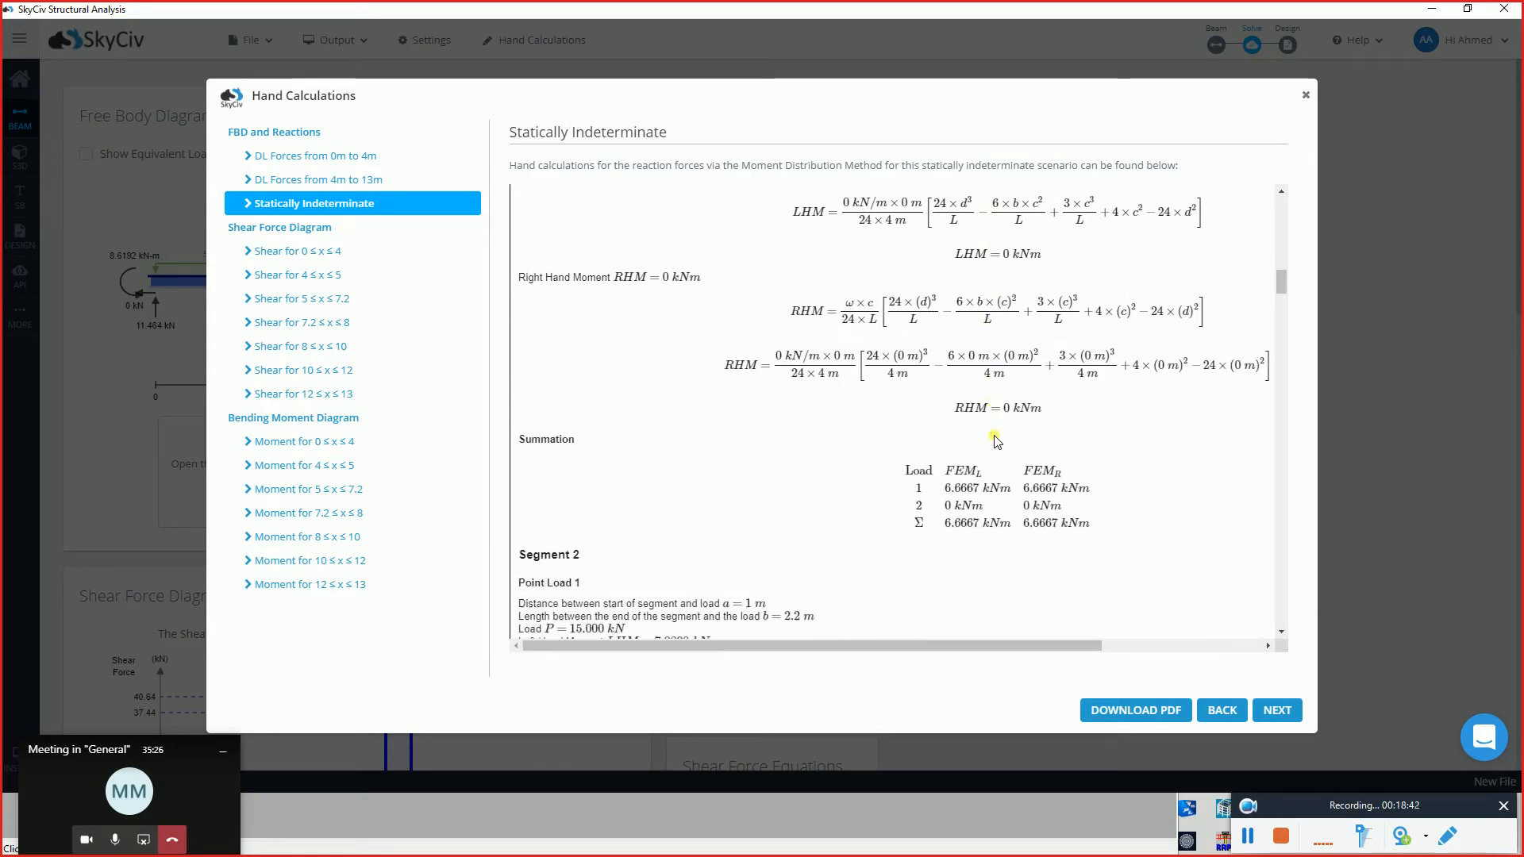
{"action": "scroll", "coordinate": [972, 394], "scroll_direction": "down", "scroll_amount": 10}
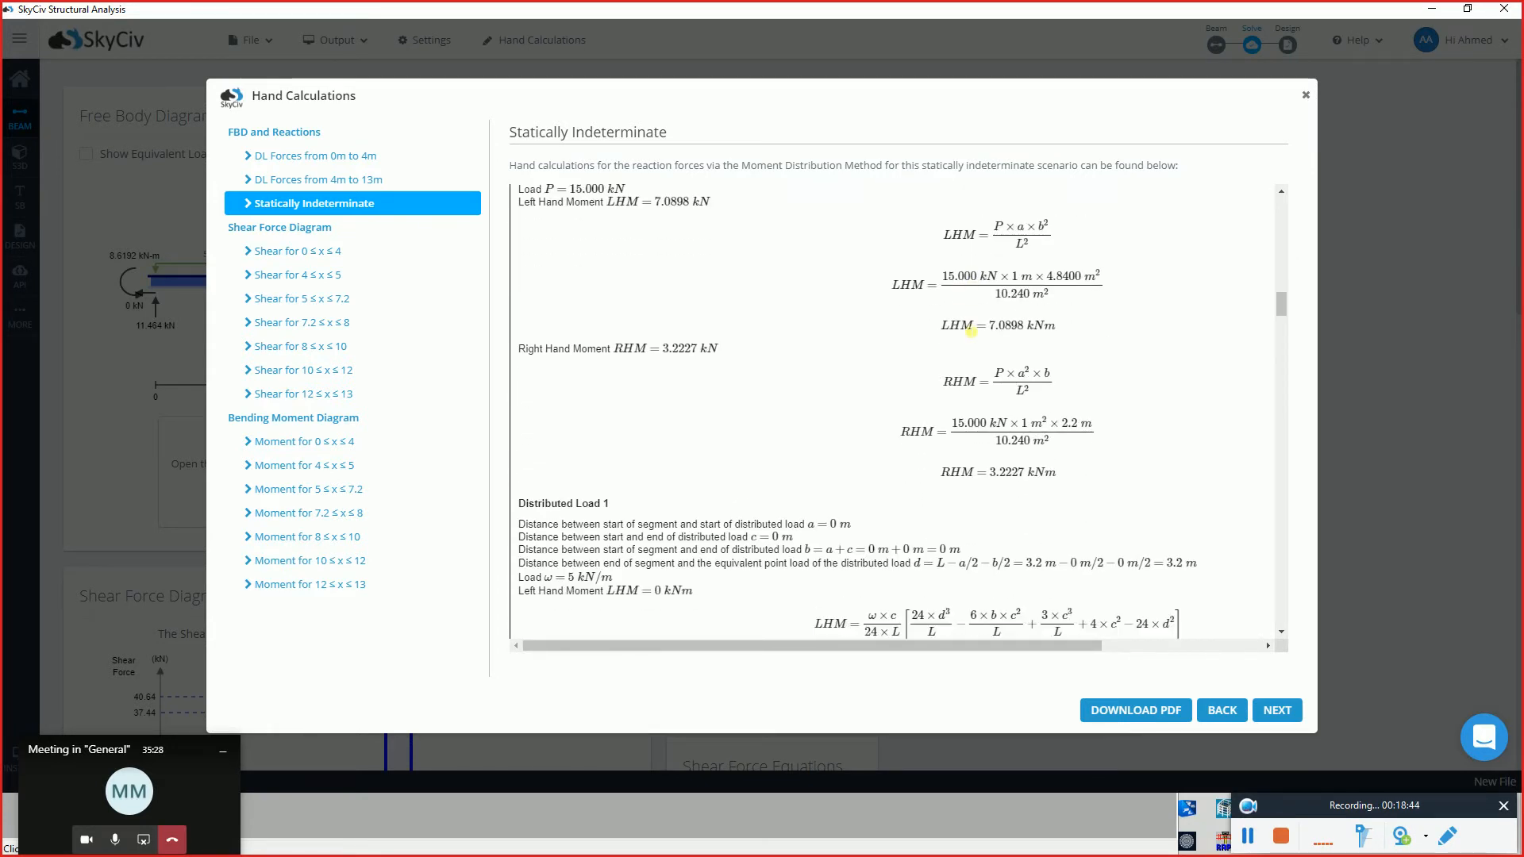
{"action": "scroll", "coordinate": [960, 342], "scroll_direction": "down", "scroll_amount": 10}
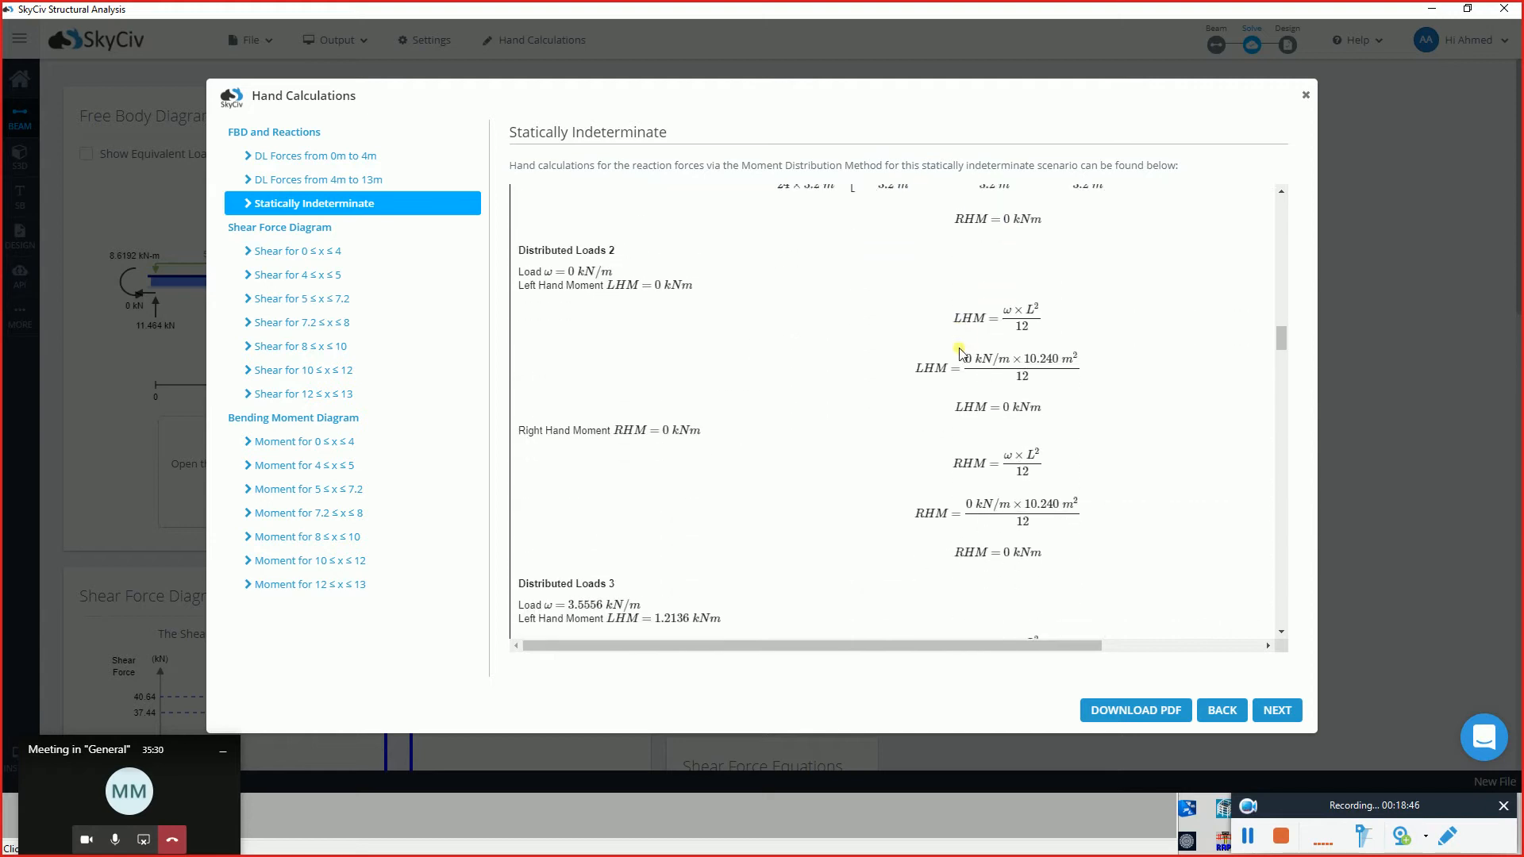
{"action": "scroll", "coordinate": [961, 352], "scroll_direction": "down", "scroll_amount": 10}
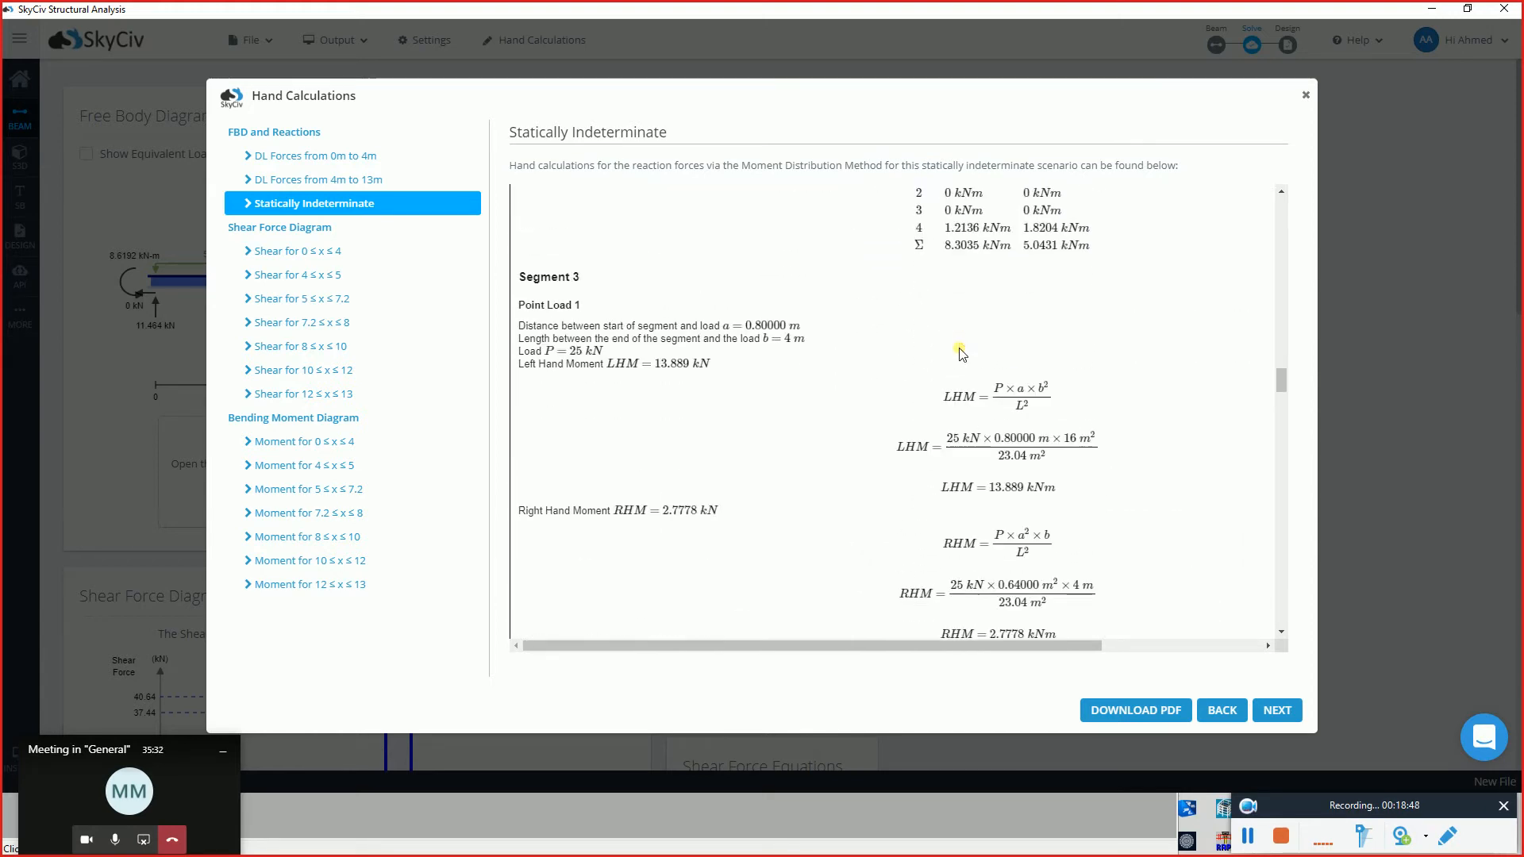
{"action": "scroll", "coordinate": [961, 351], "scroll_direction": "down", "scroll_amount": 10}
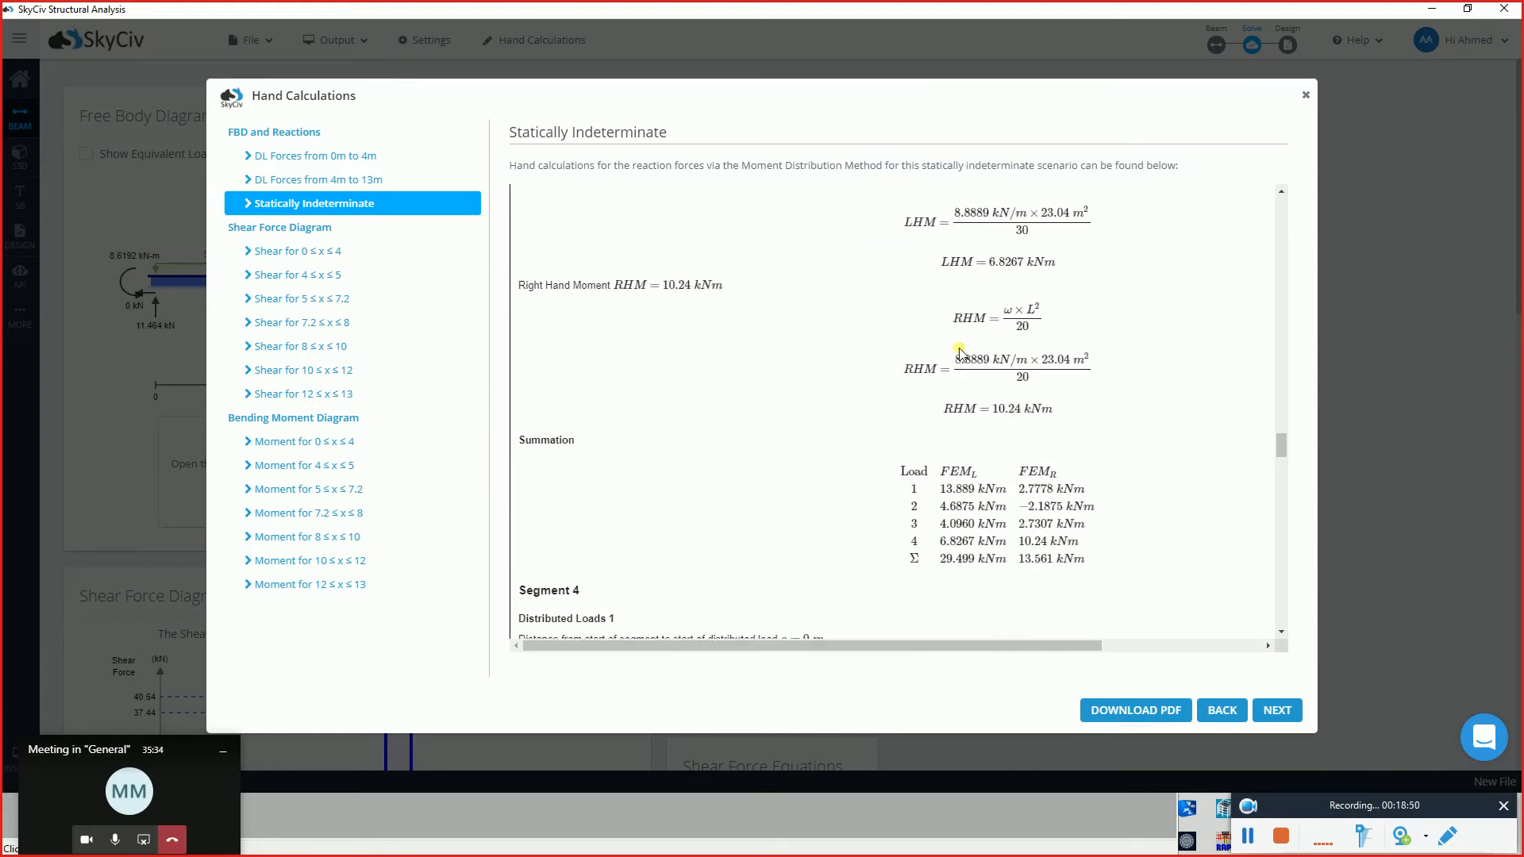
- Examine the full moment distribution table, including the end moment sums of every joint
{"action": "scroll", "coordinate": [960, 352], "scroll_direction": "down", "scroll_amount": 10}
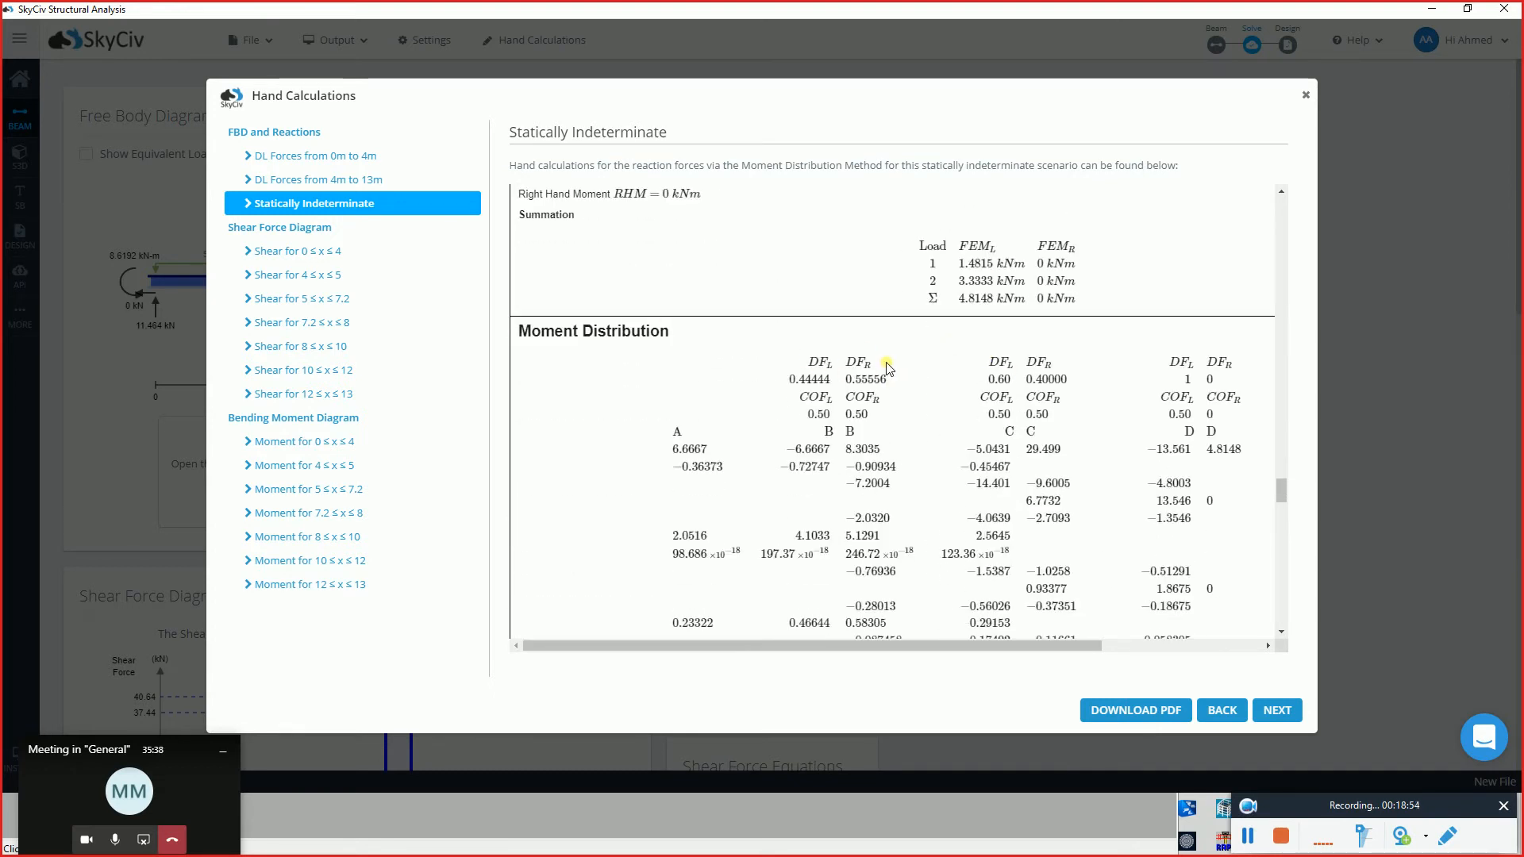
{"action": "scroll", "coordinate": [889, 367], "scroll_direction": "down", "scroll_amount": 1}
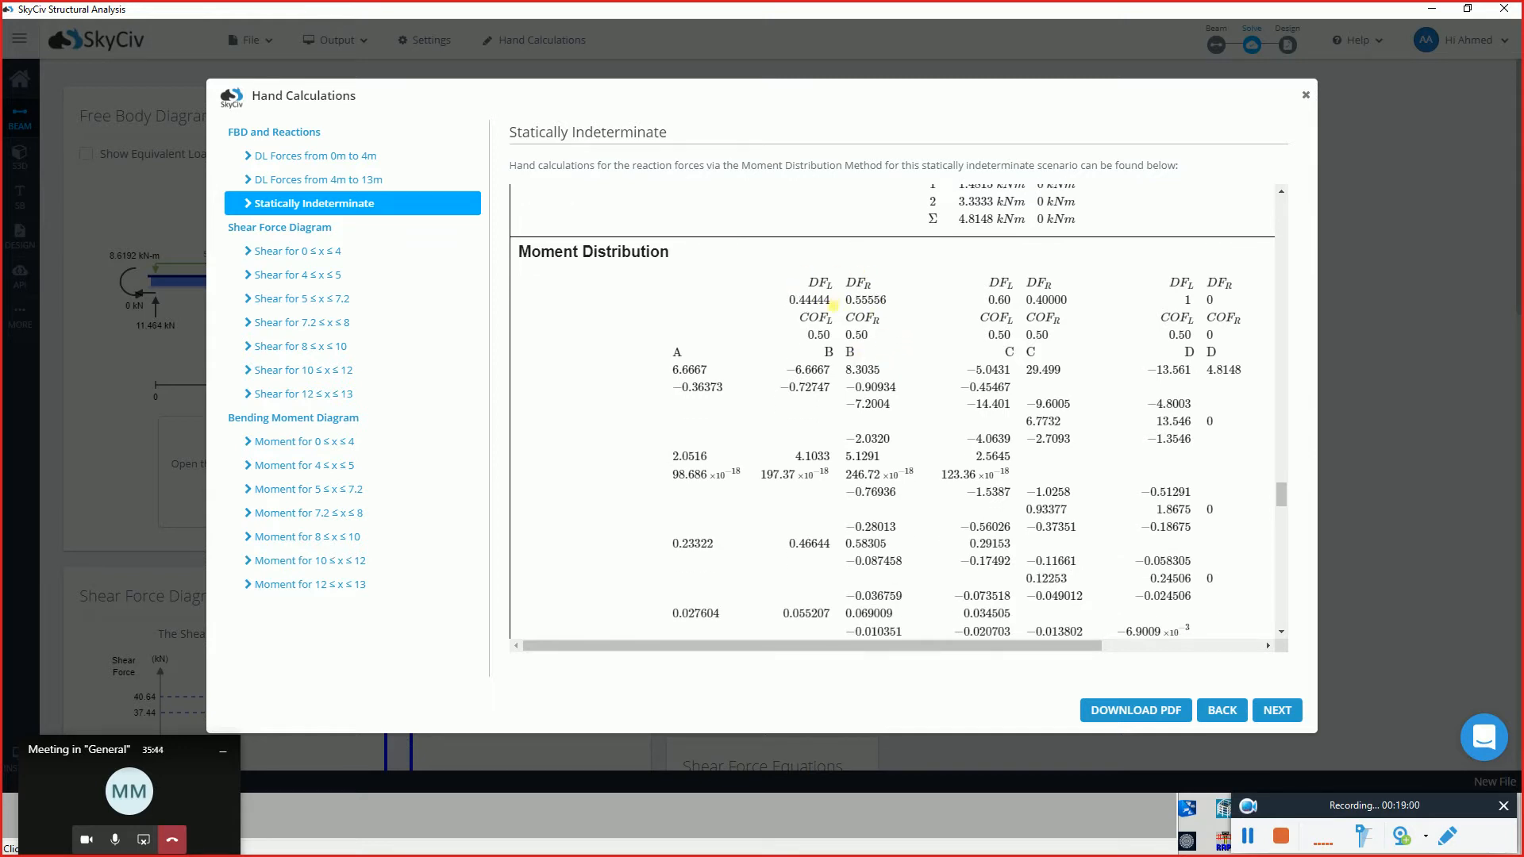
{"action": "scroll", "coordinate": [766, 381], "scroll_direction": "down", "scroll_amount": 5}
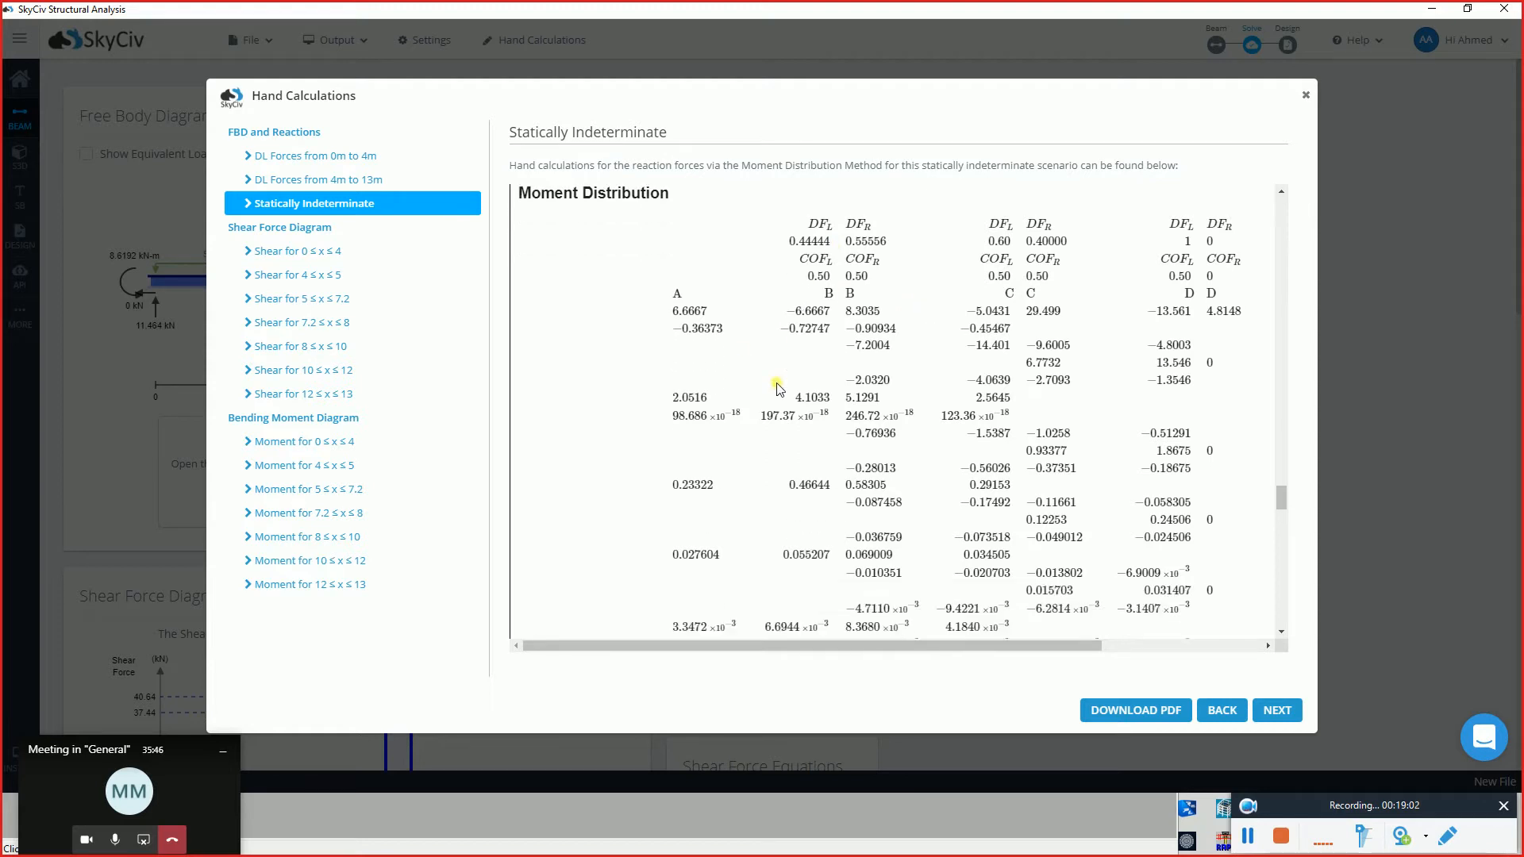
{"action": "scroll", "coordinate": [770, 333], "scroll_direction": "down", "scroll_amount": 3}
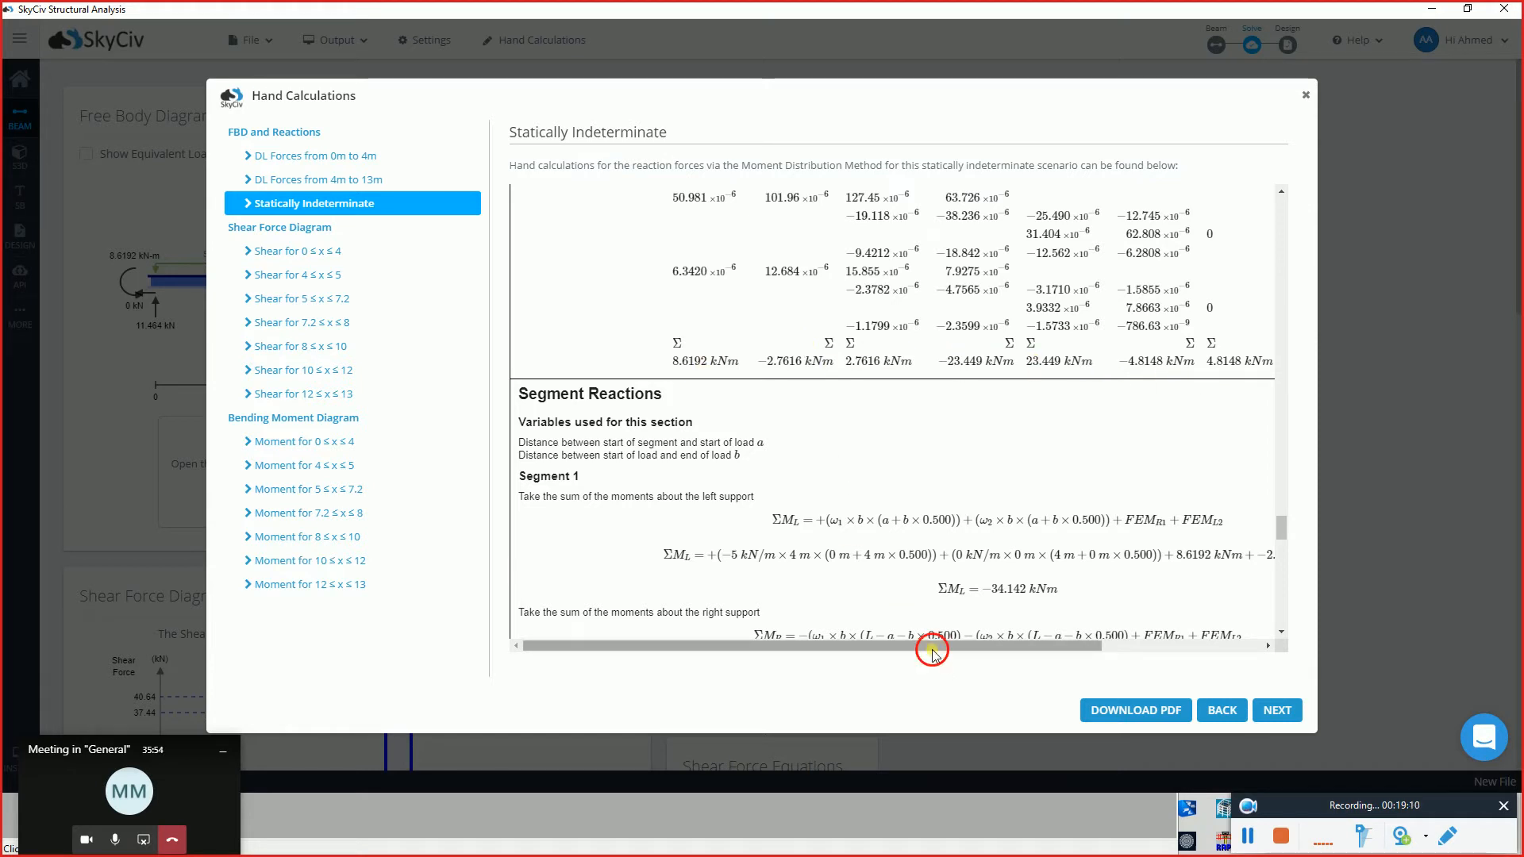
{"action": "left_click_drag", "start_coordinate": [929, 647], "coordinate": [988, 644]}
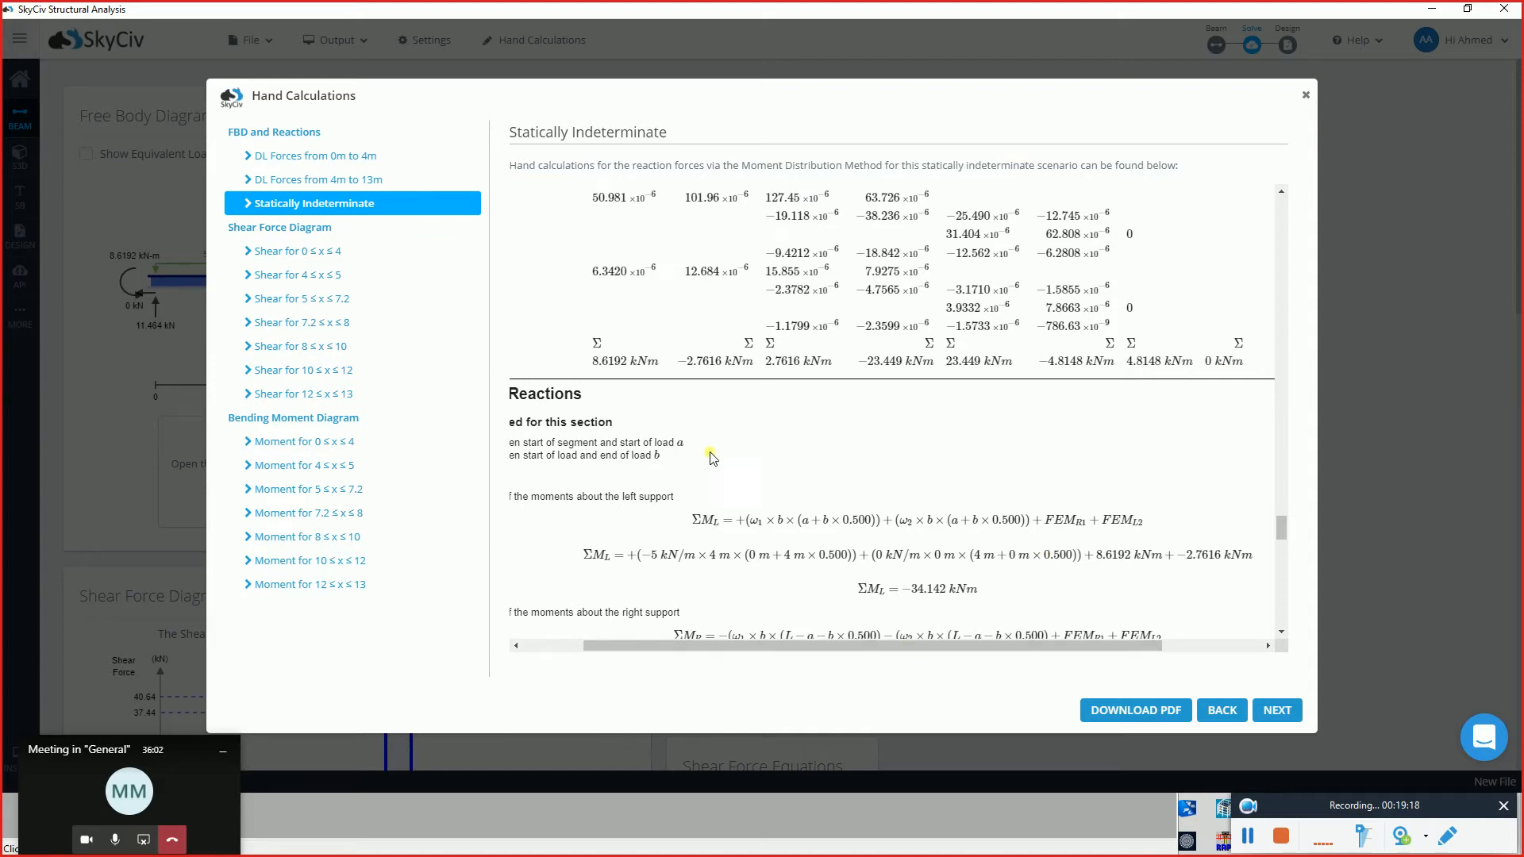
- Review the segment reaction calculations through to the joint reactions table at the end of the report
{"action": "scroll", "coordinate": [679, 295], "scroll_direction": "down", "scroll_amount": 1}
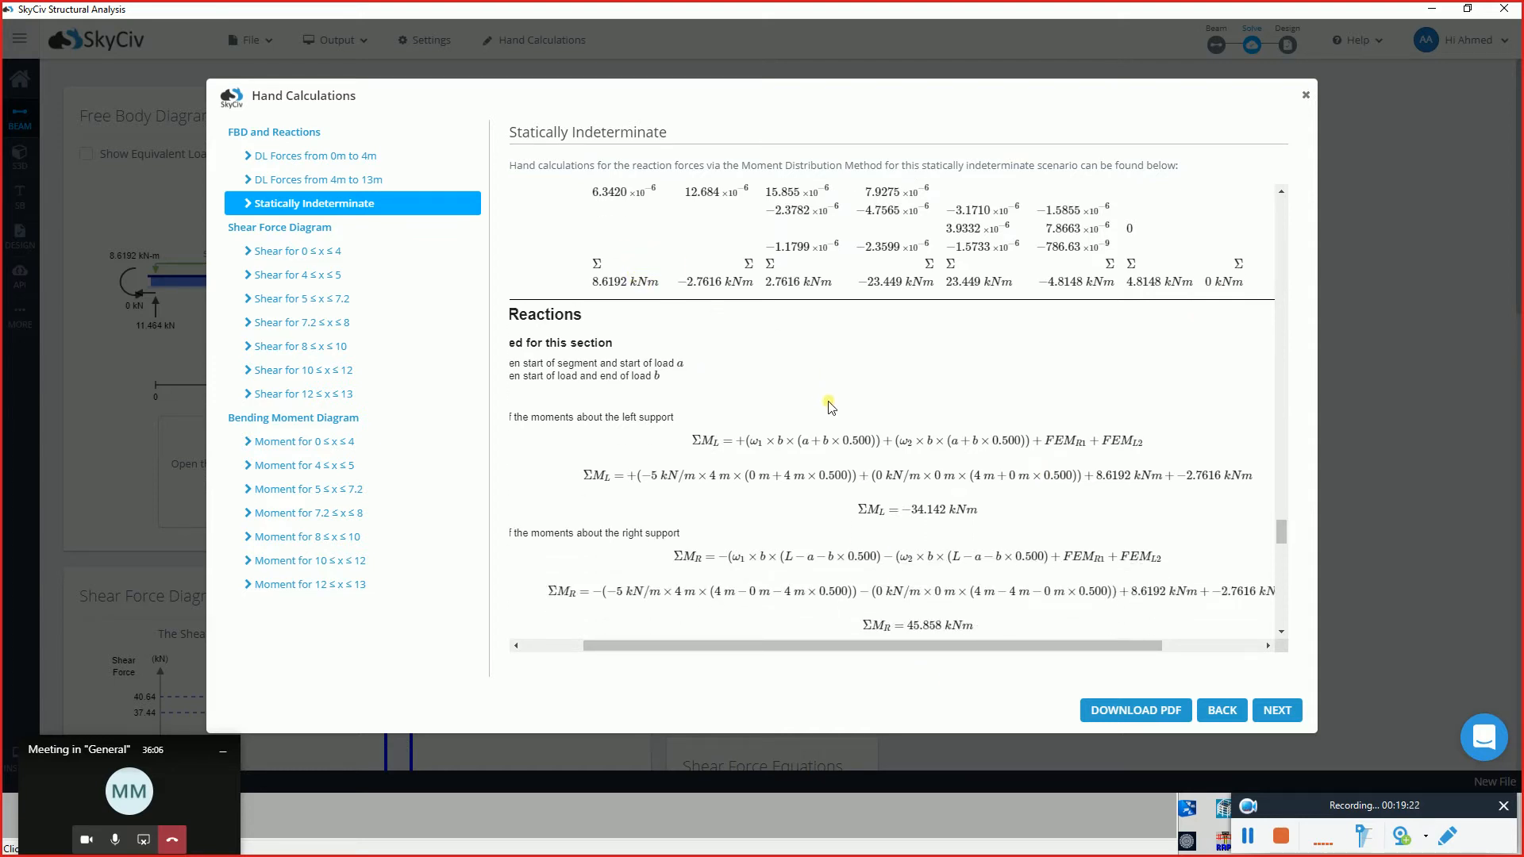
{"action": "scroll", "coordinate": [830, 405], "scroll_direction": "down", "scroll_amount": 1}
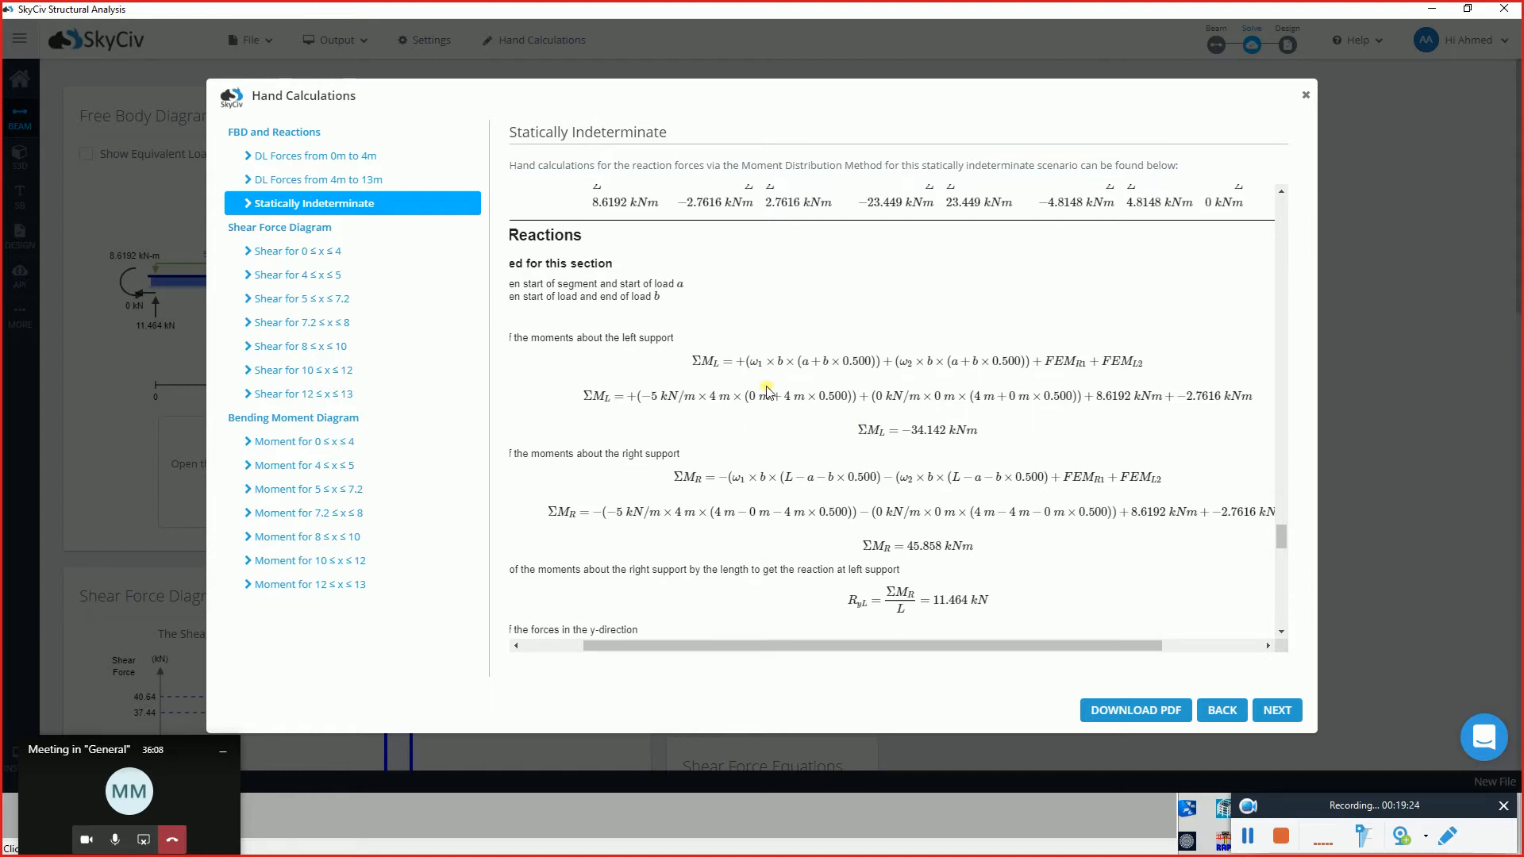
{"action": "scroll", "coordinate": [766, 391], "scroll_direction": "down", "scroll_amount": 3}
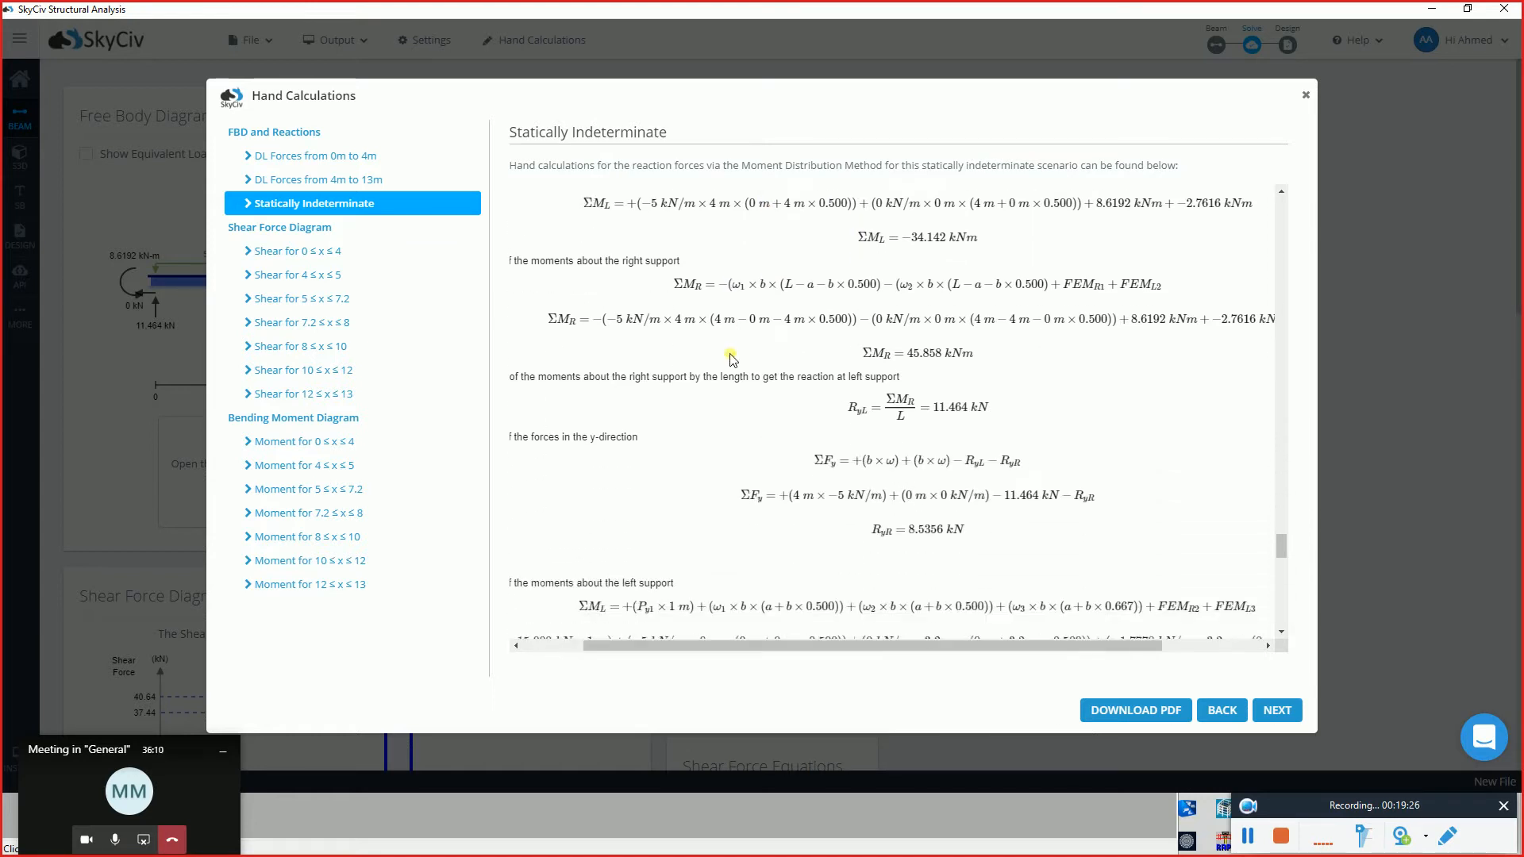
{"action": "scroll", "coordinate": [732, 358], "scroll_direction": "down", "scroll_amount": 10}
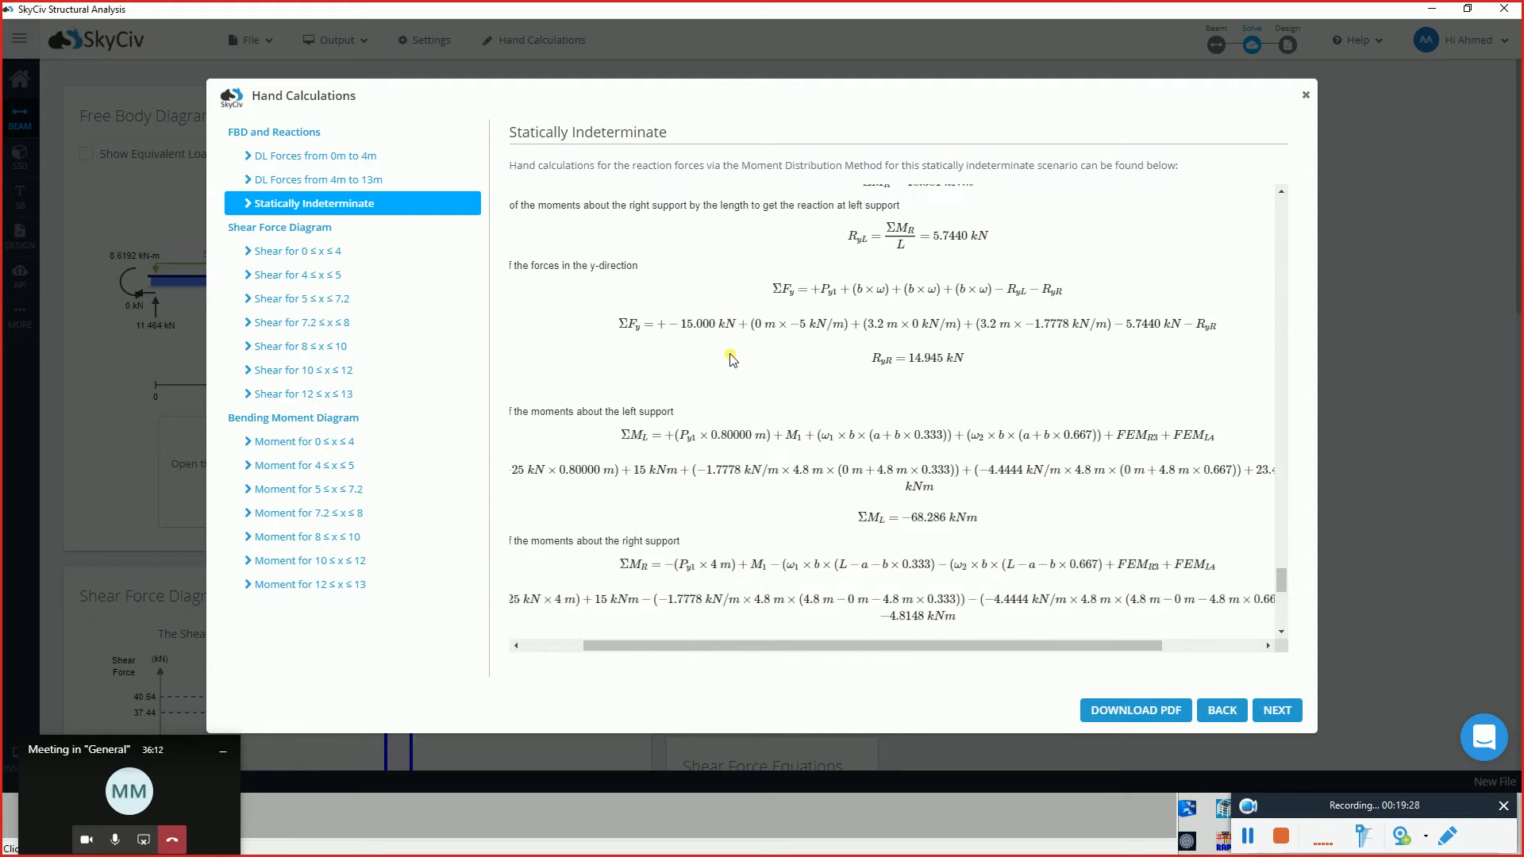
{"action": "scroll", "coordinate": [731, 358], "scroll_direction": "down", "scroll_amount": 2}
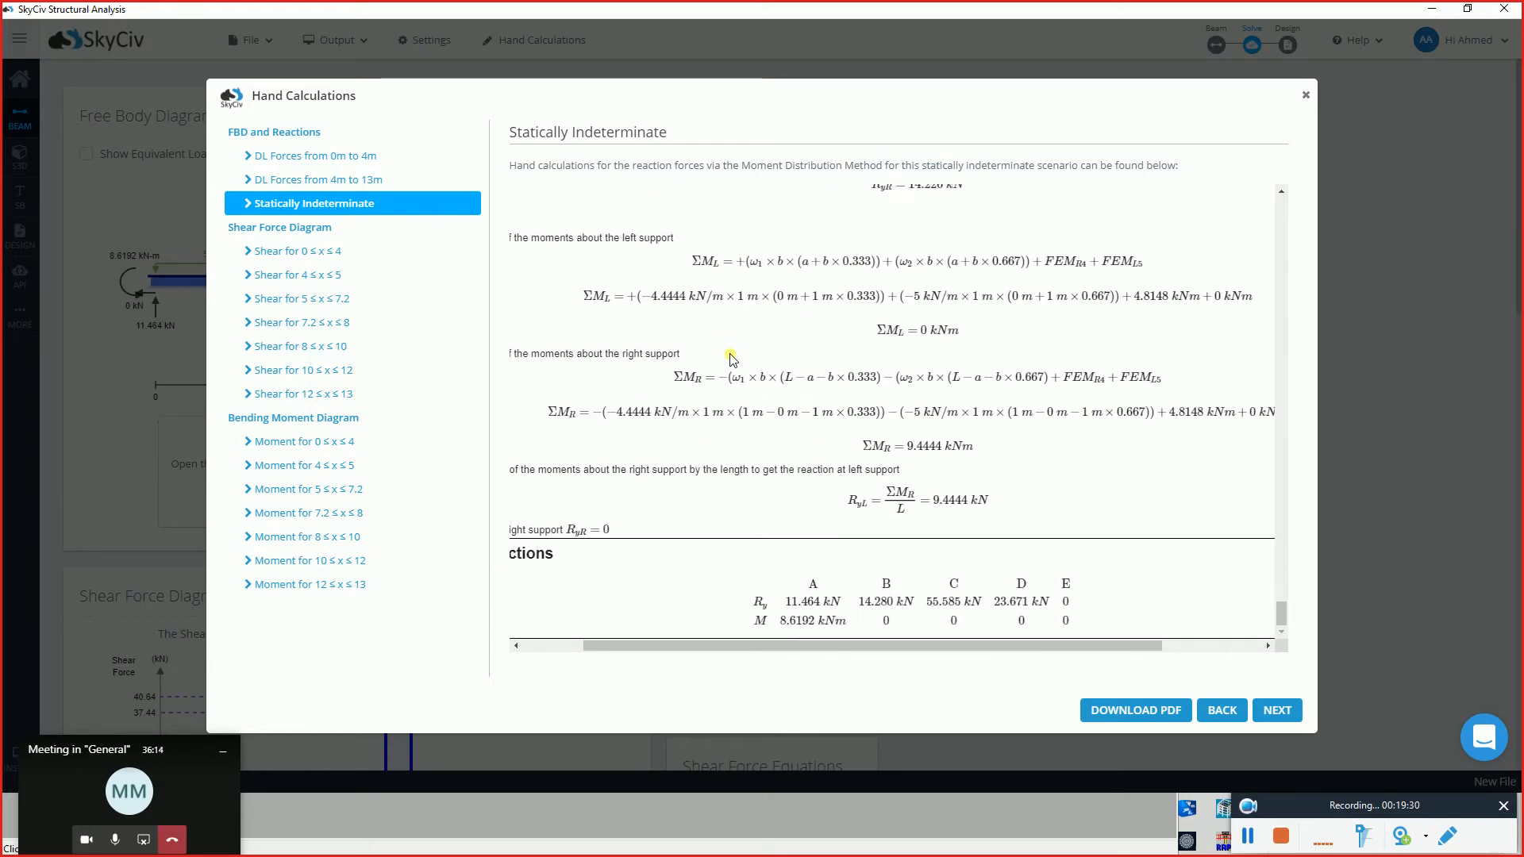
{"action": "left_click_drag", "start_coordinate": [983, 645], "coordinate": [859, 645]}
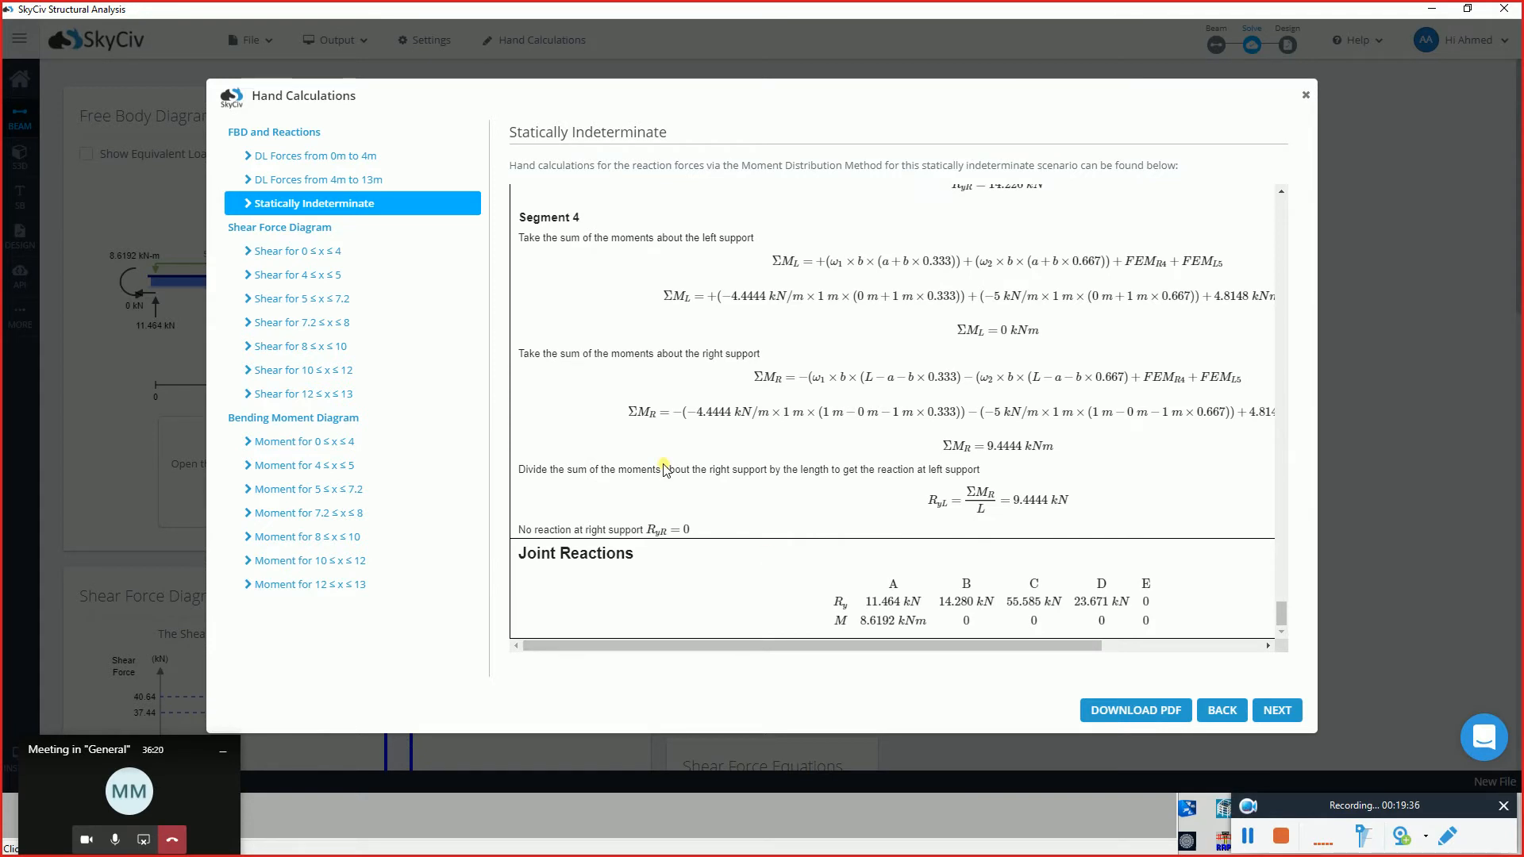
- View the shear calculation for 0 ≤ x ≤ 4 and the moment calculations up to the 5 ≤ x ≤ 7.2 cut
{"action": "left_click", "coordinate": [329, 251]}
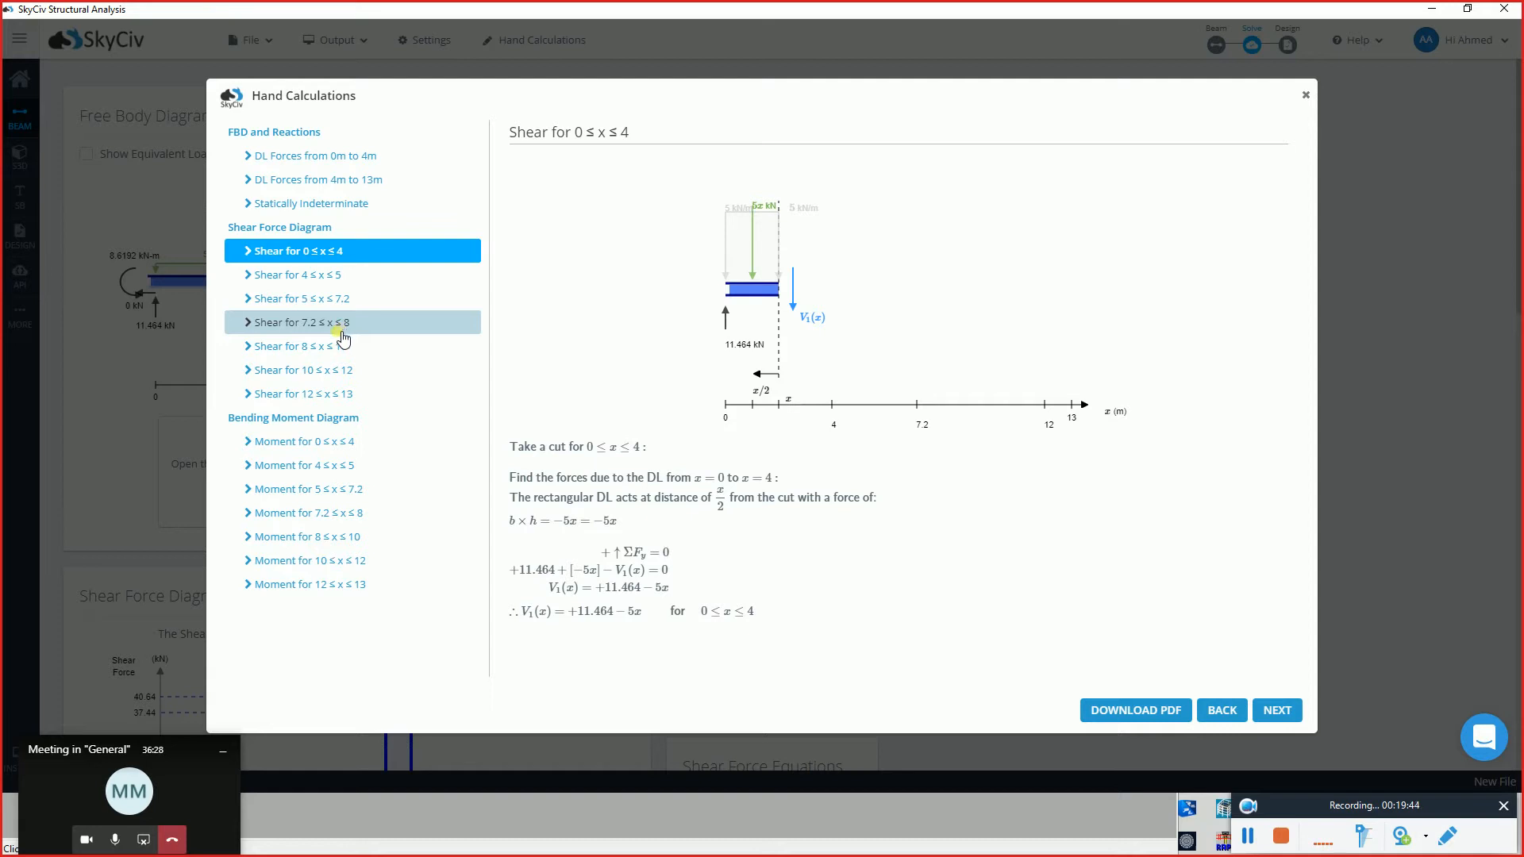
{"action": "left_click", "coordinate": [309, 442]}
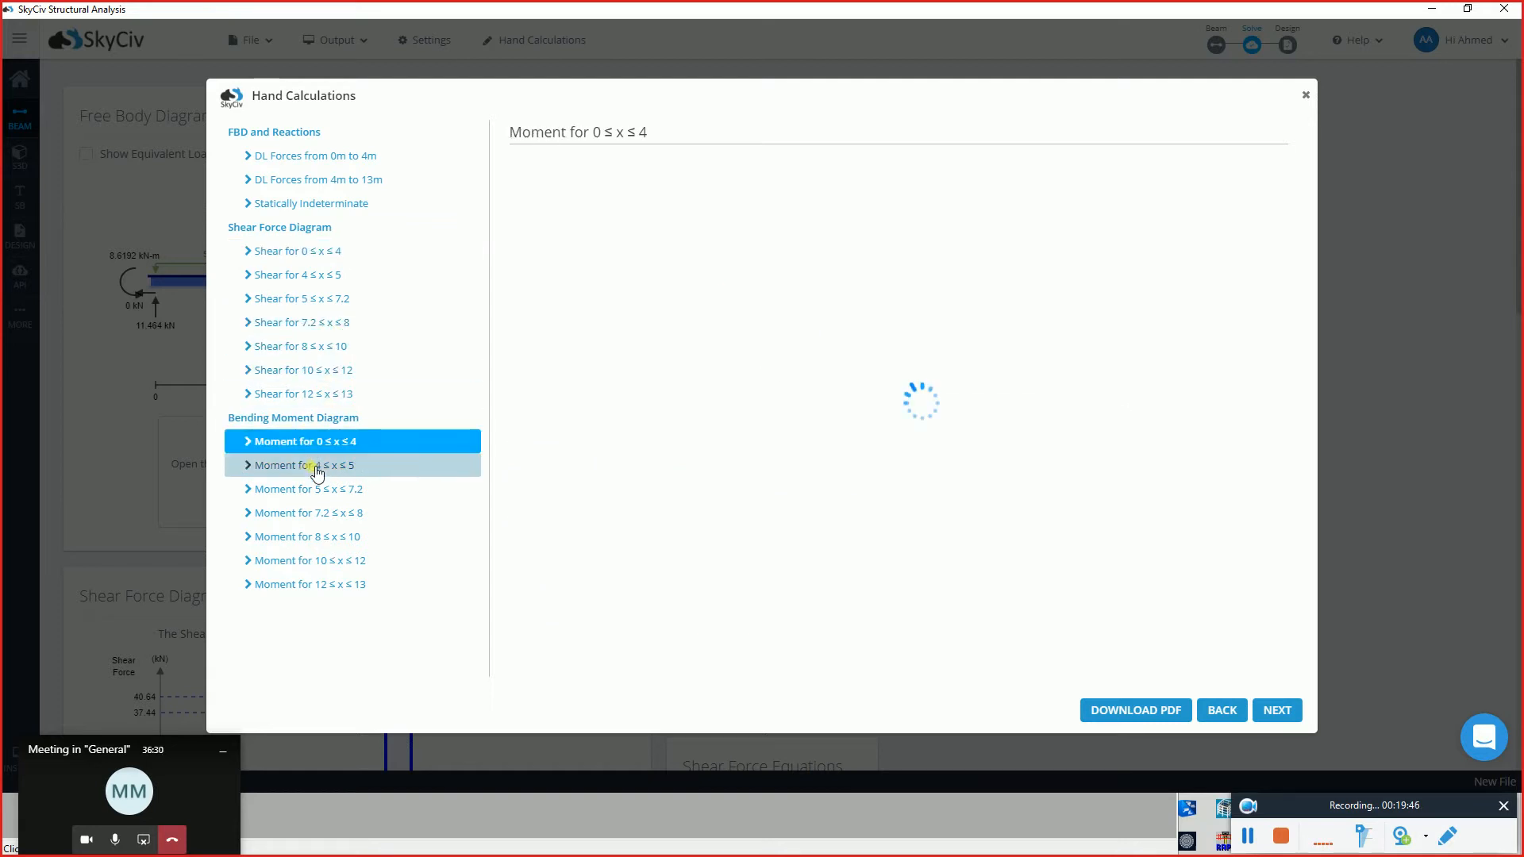
{"action": "left_click", "coordinate": [318, 468]}
{"action": "left_click", "coordinate": [333, 490]}
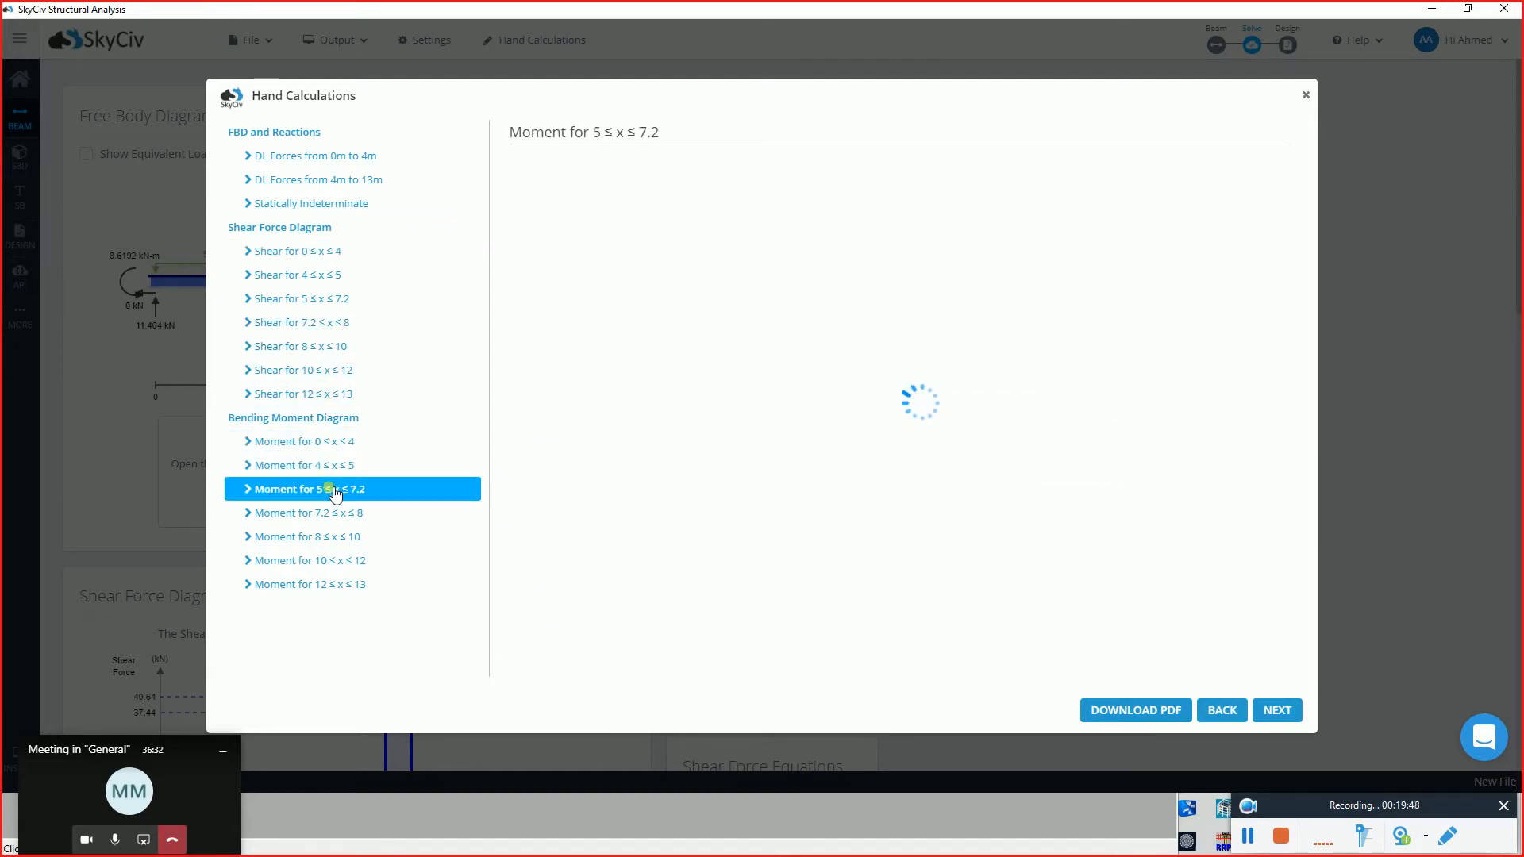
{"action": "scroll", "coordinate": [555, 508], "scroll_direction": "down", "scroll_amount": 1}
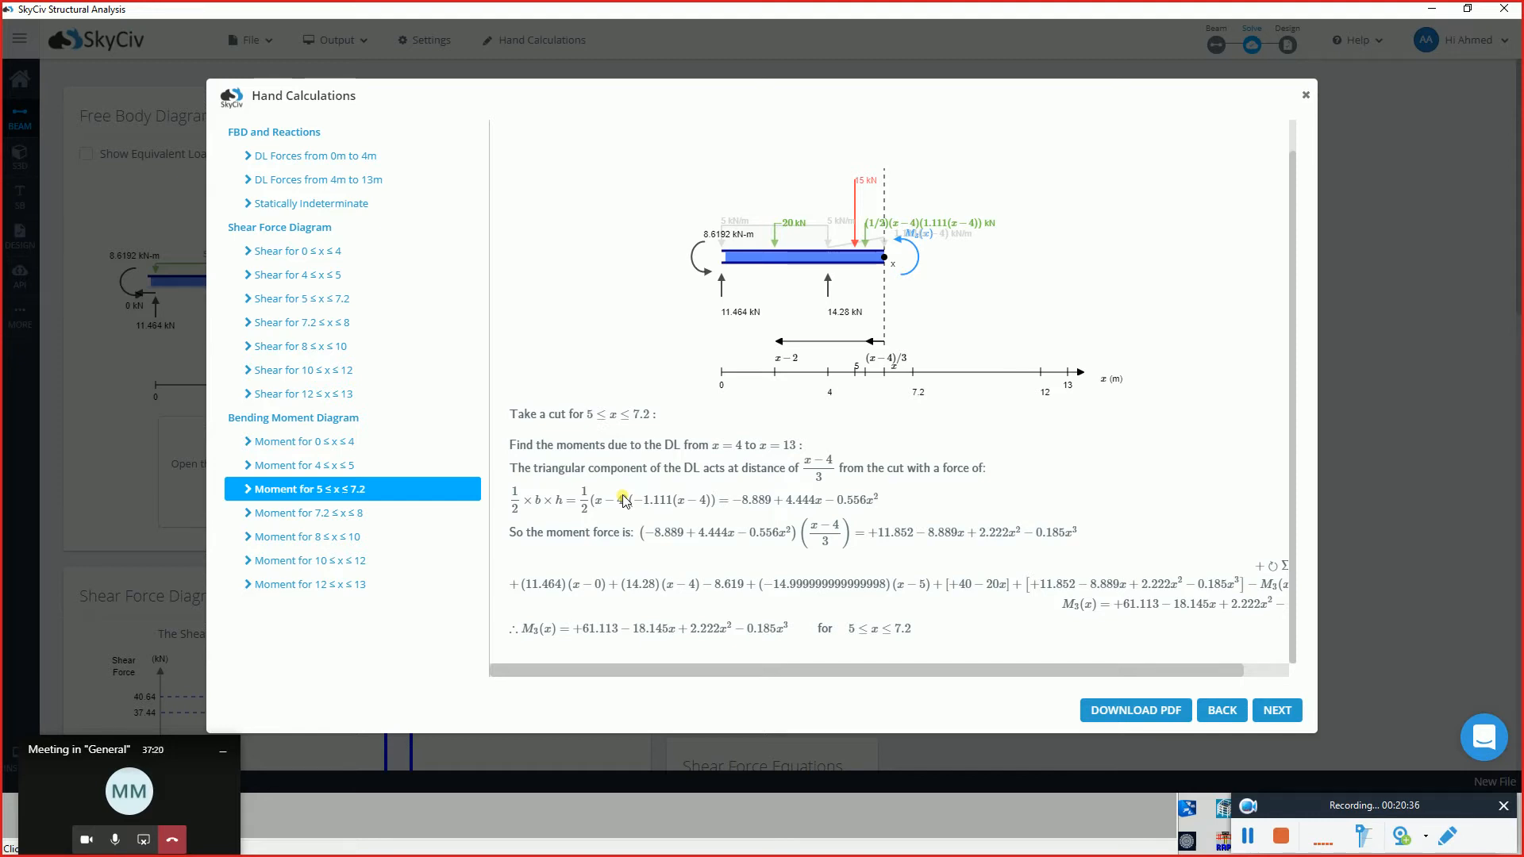
- Download the hand calculations as a PDF and save it in the Downloads folder under the suggested file name
{"action": "left_click", "coordinate": [1149, 710]}
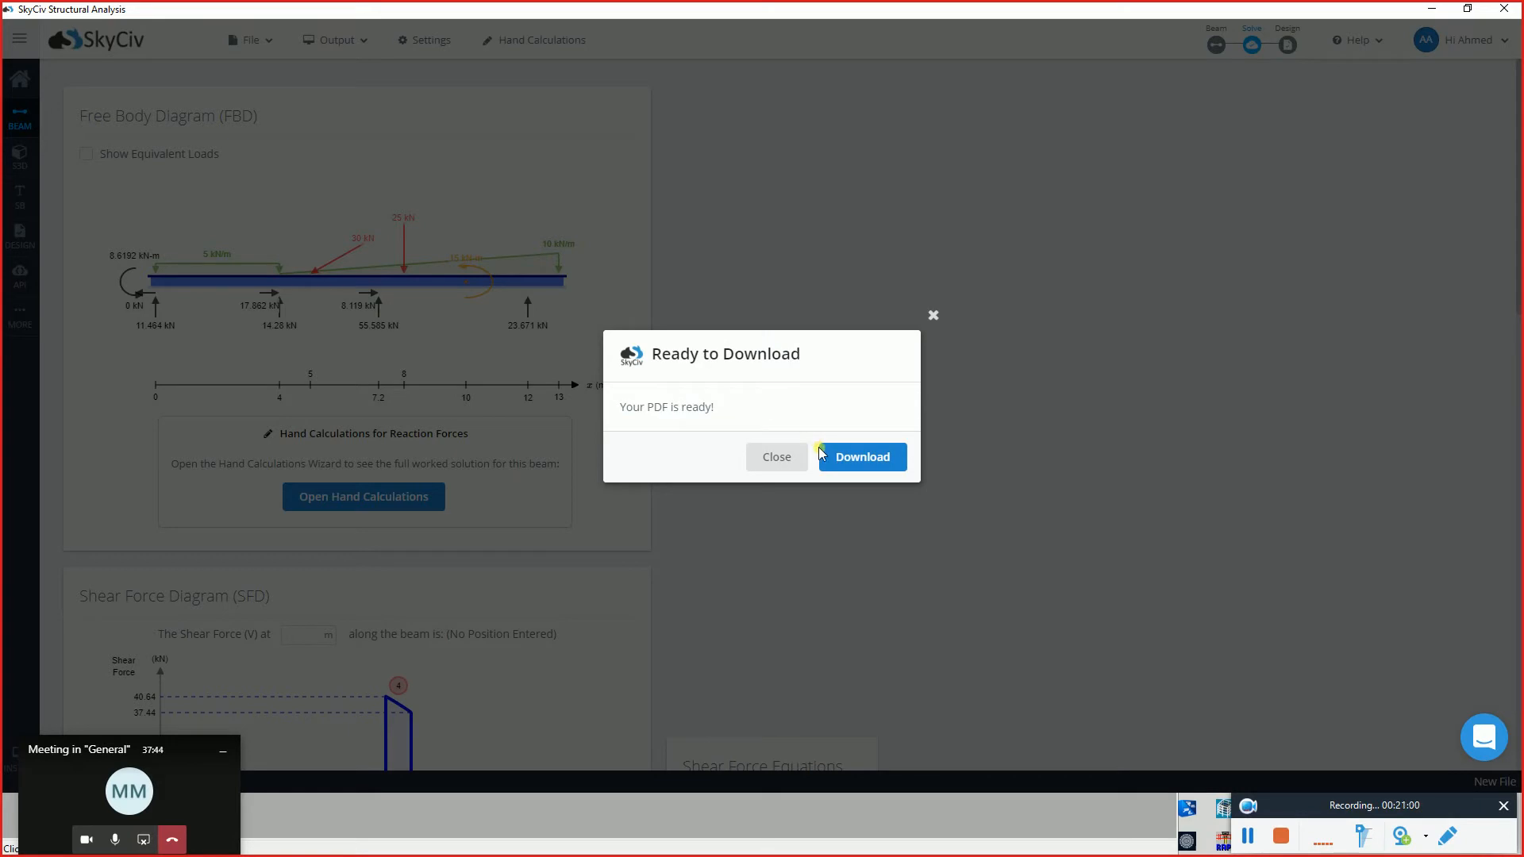
{"action": "left_click", "coordinate": [857, 459]}
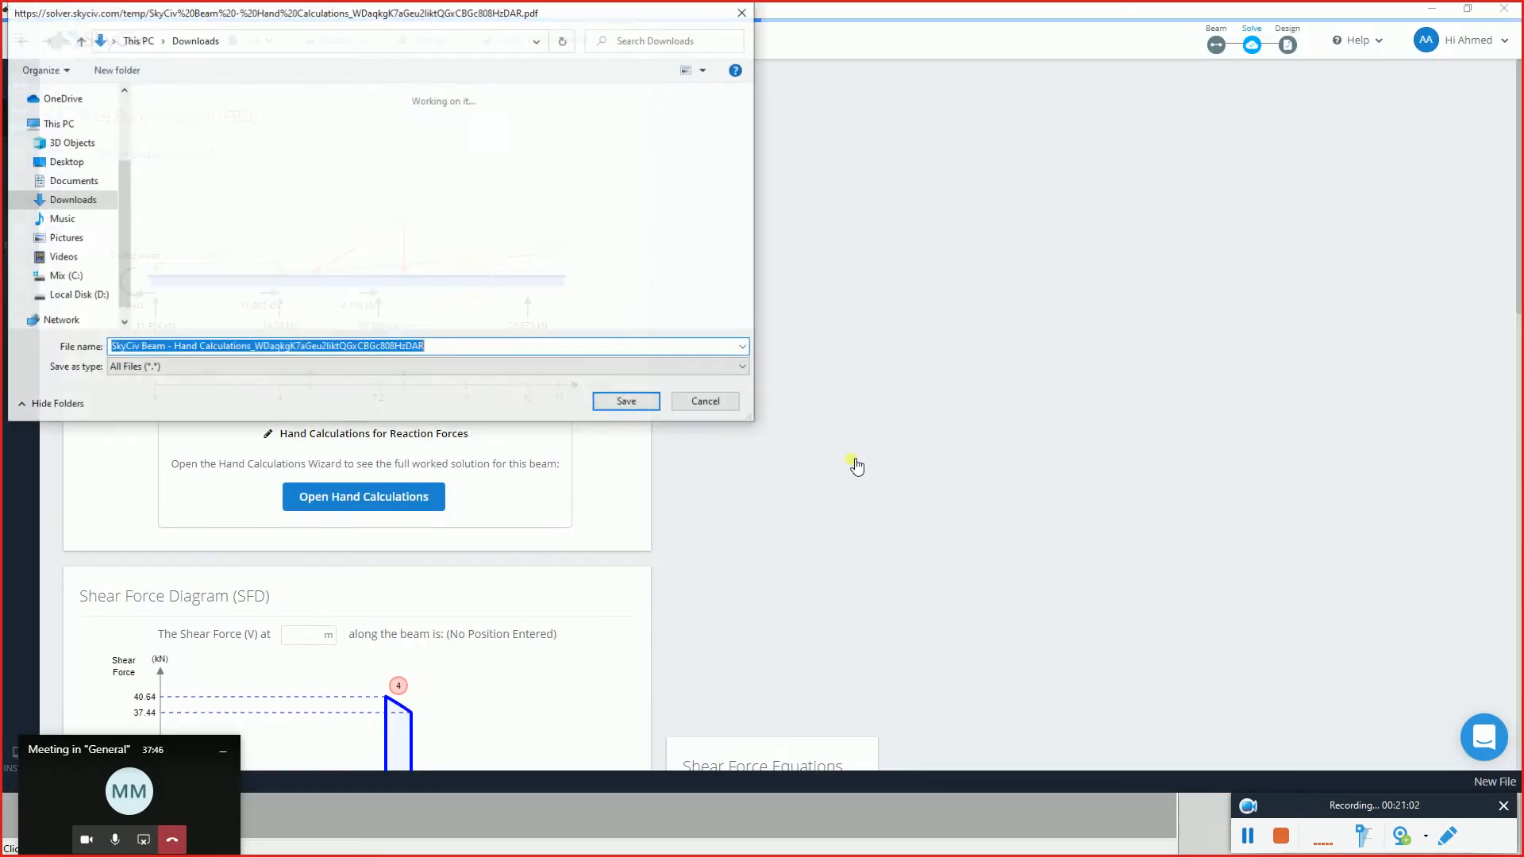
{"action": "left_click", "coordinate": [616, 411]}
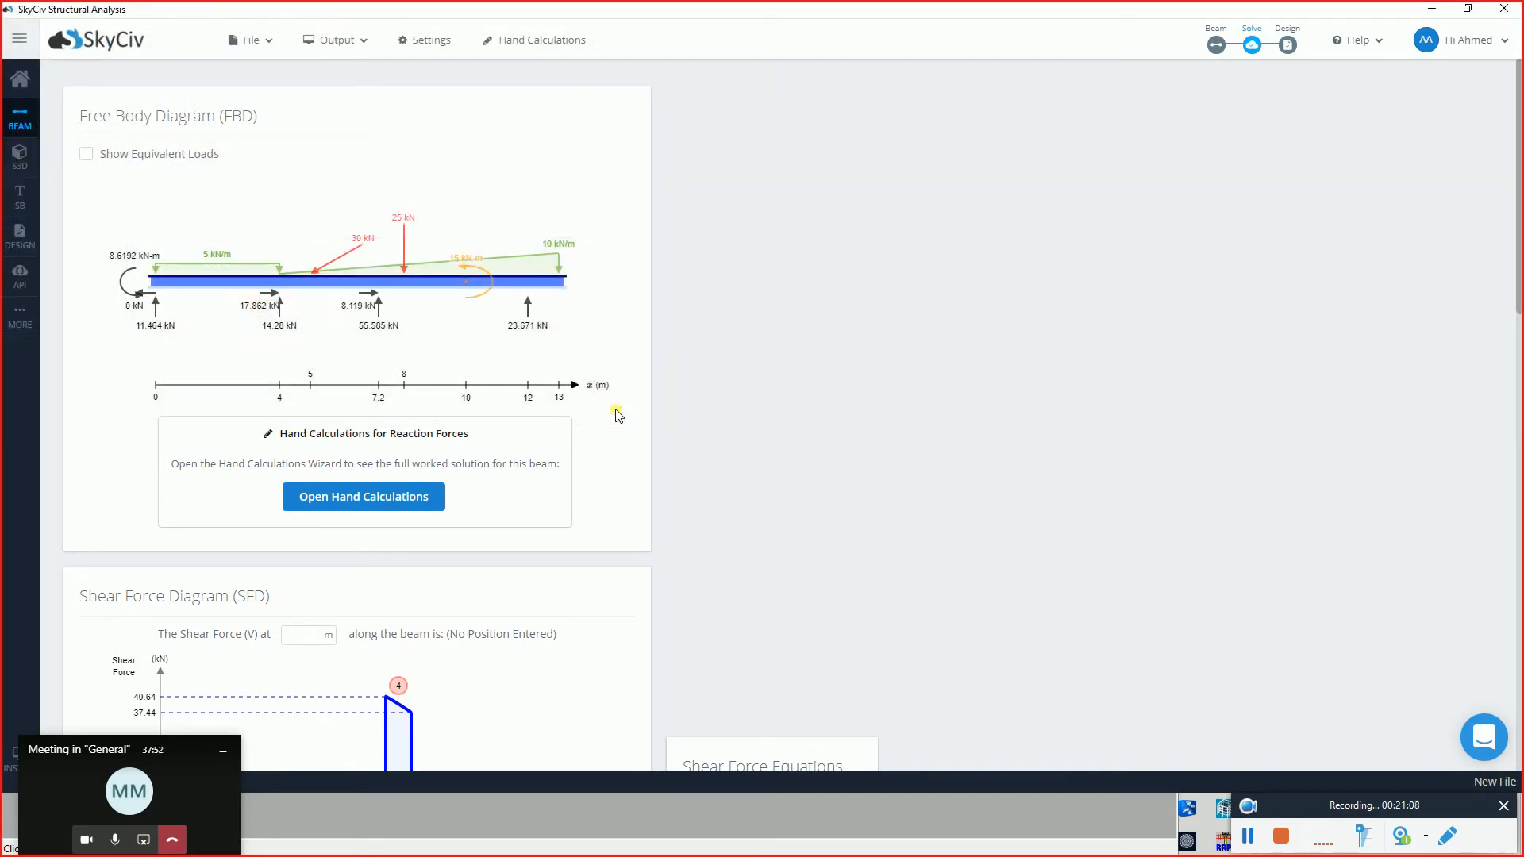
- Switch to File Explorer and open the downloaded SkyCiv Beam hand calculations PDF from the recent files
{"action": "key", "text": "alt+Tab"}
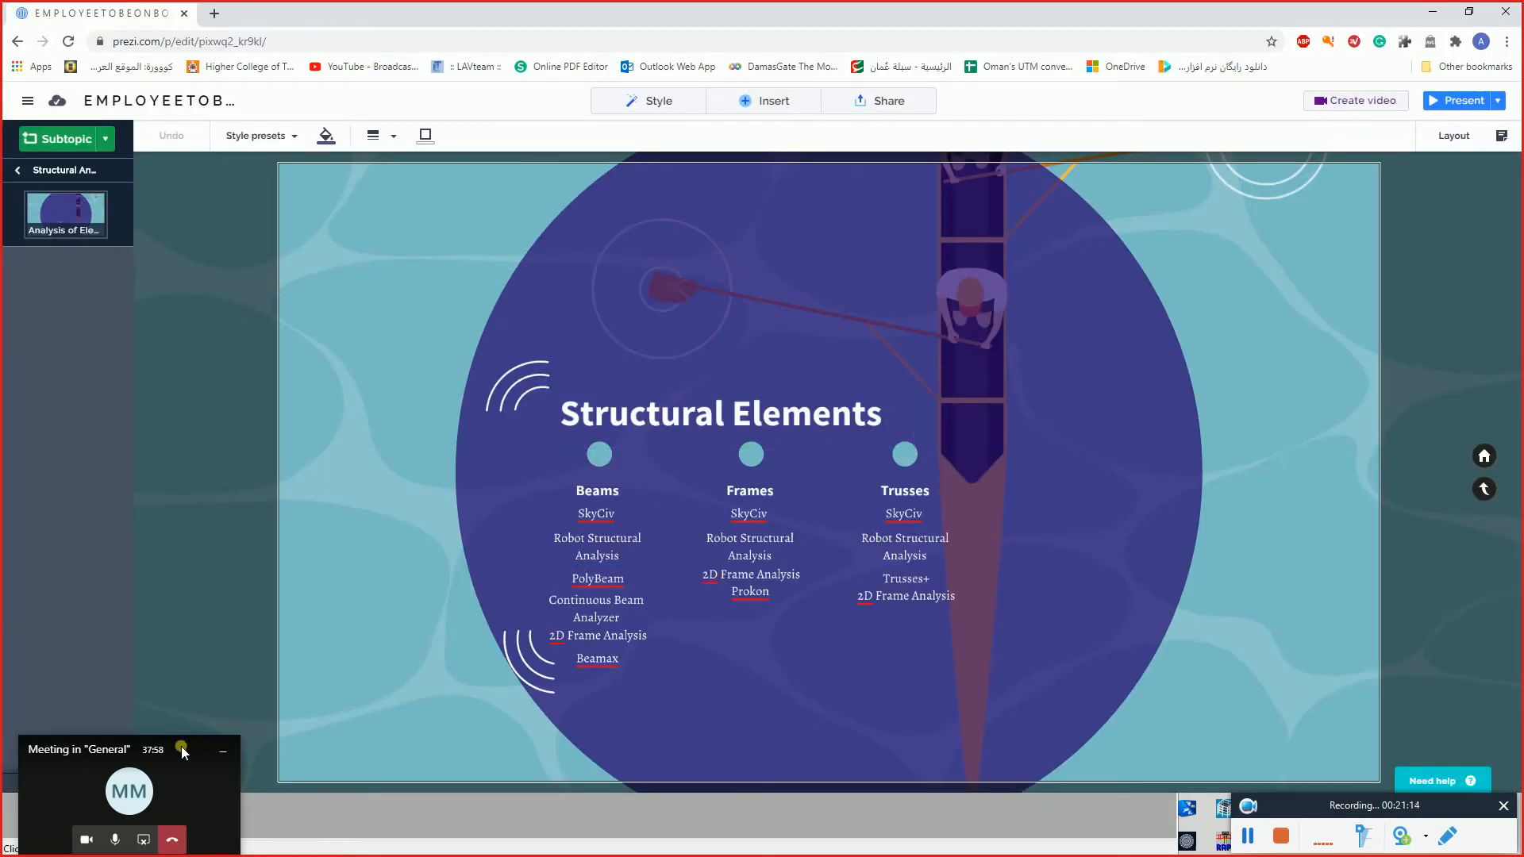
{"action": "left_click_drag", "start_coordinate": [186, 744], "coordinate": [266, 562]}
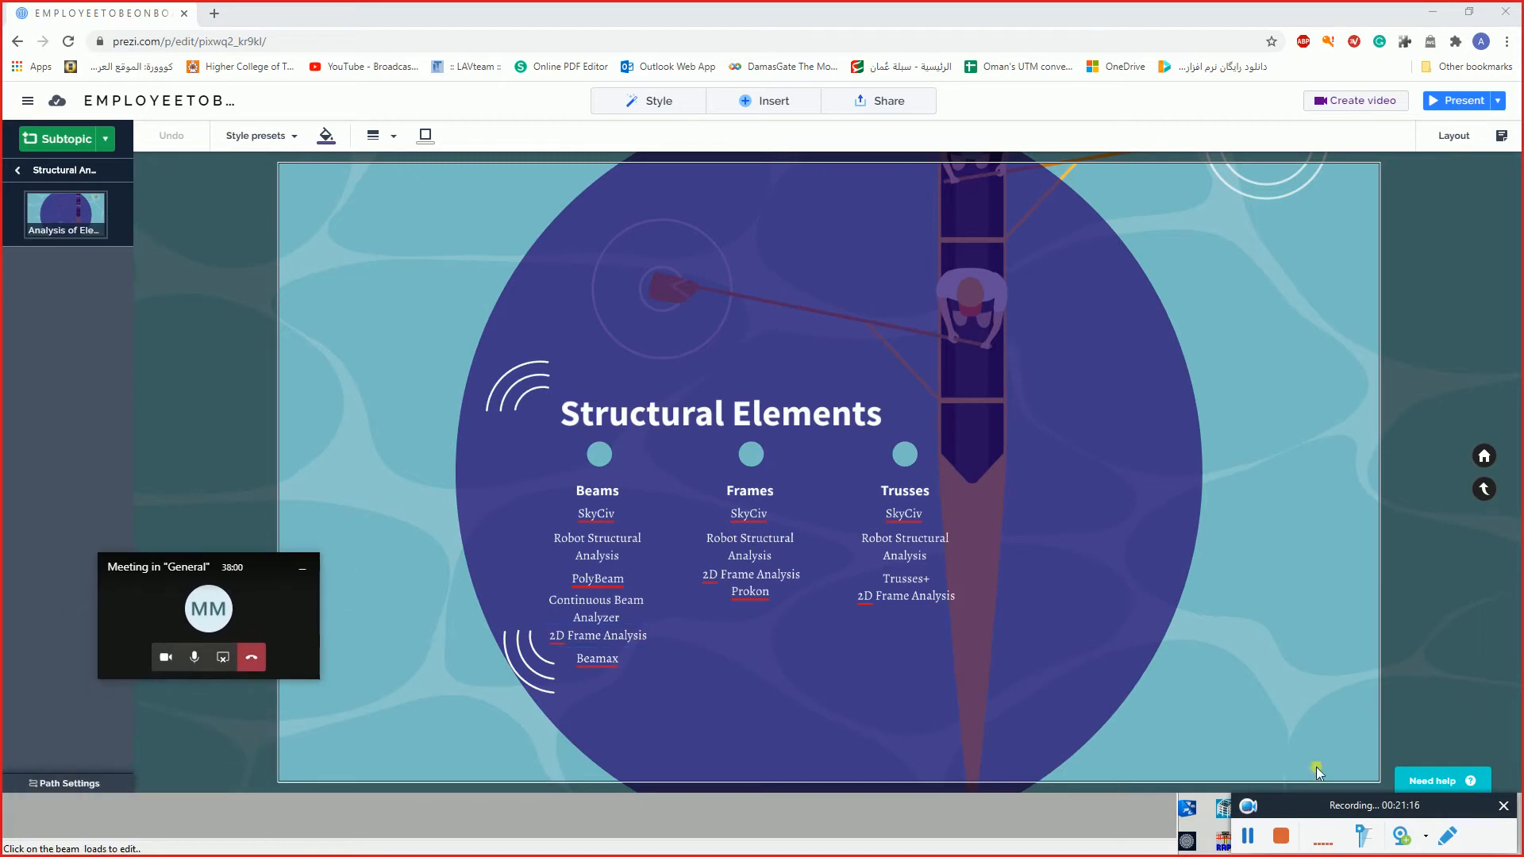
{"action": "left_click", "coordinate": [1066, 806]}
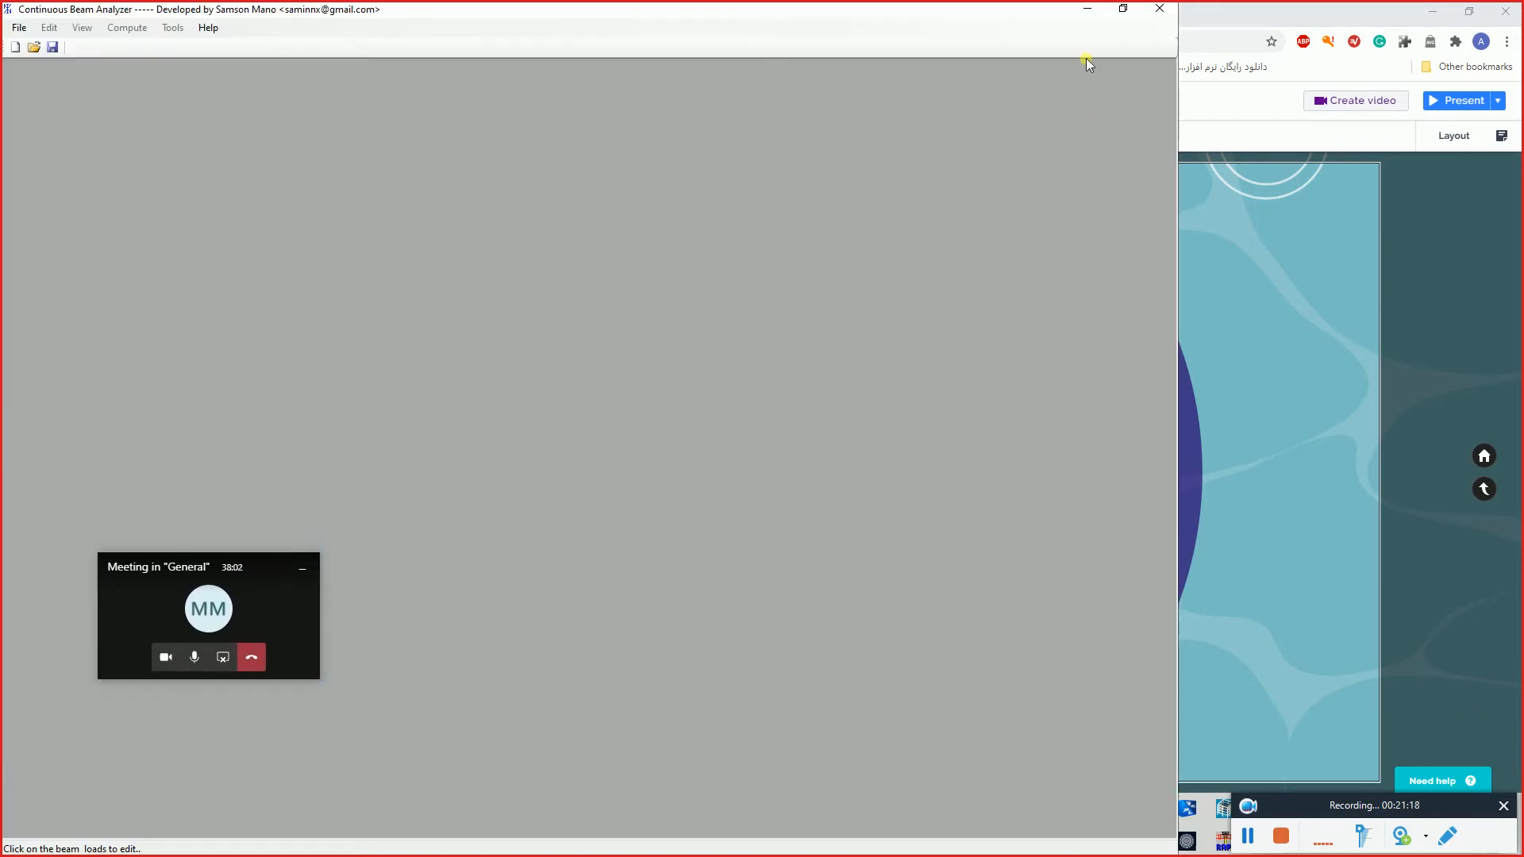
{"action": "left_click", "coordinate": [1123, 8]}
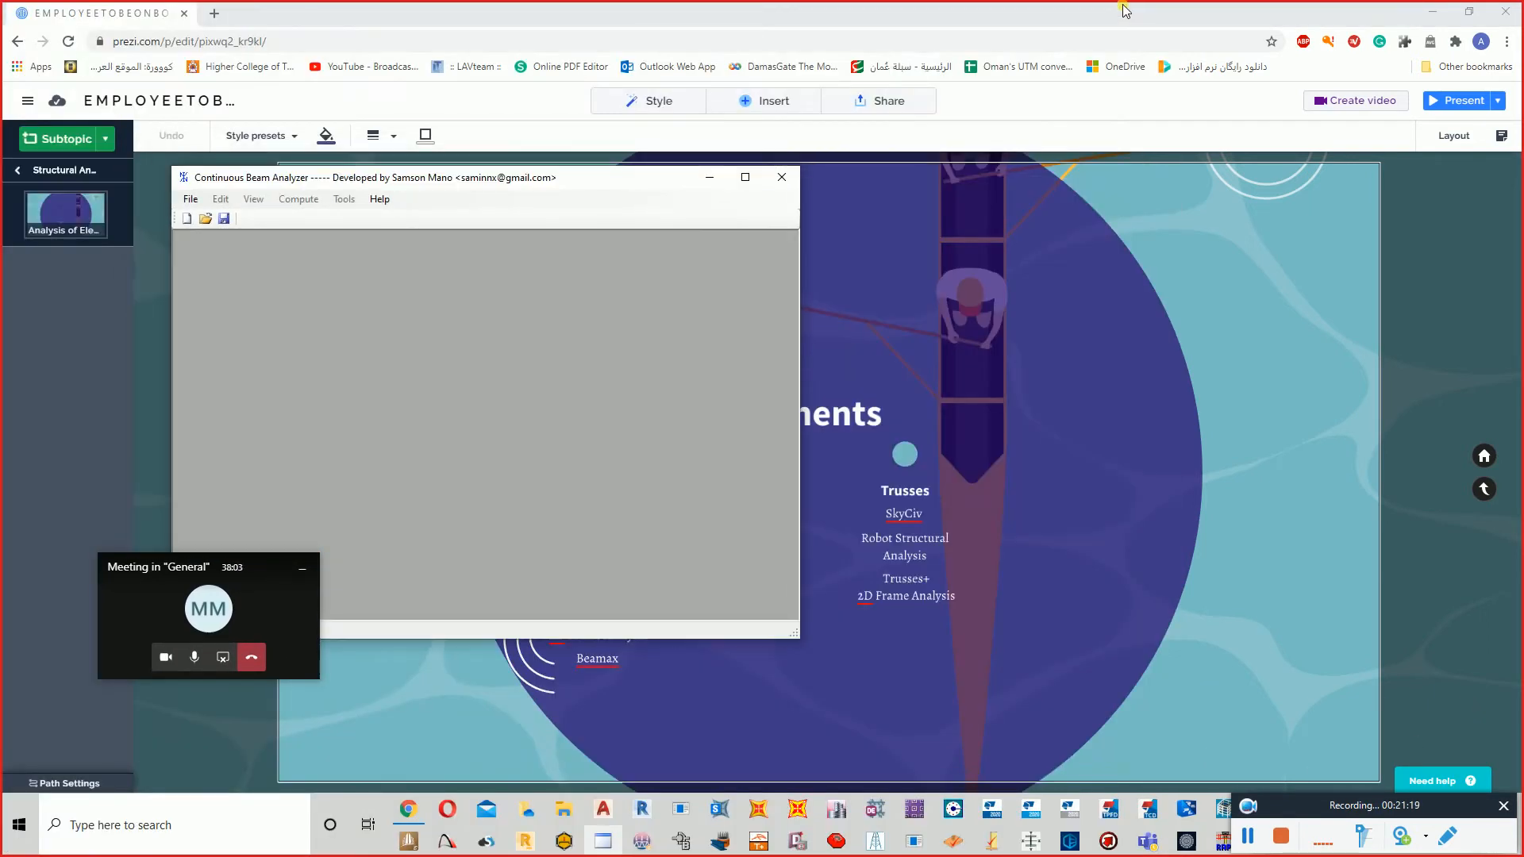
{"action": "left_click", "coordinate": [563, 809]}
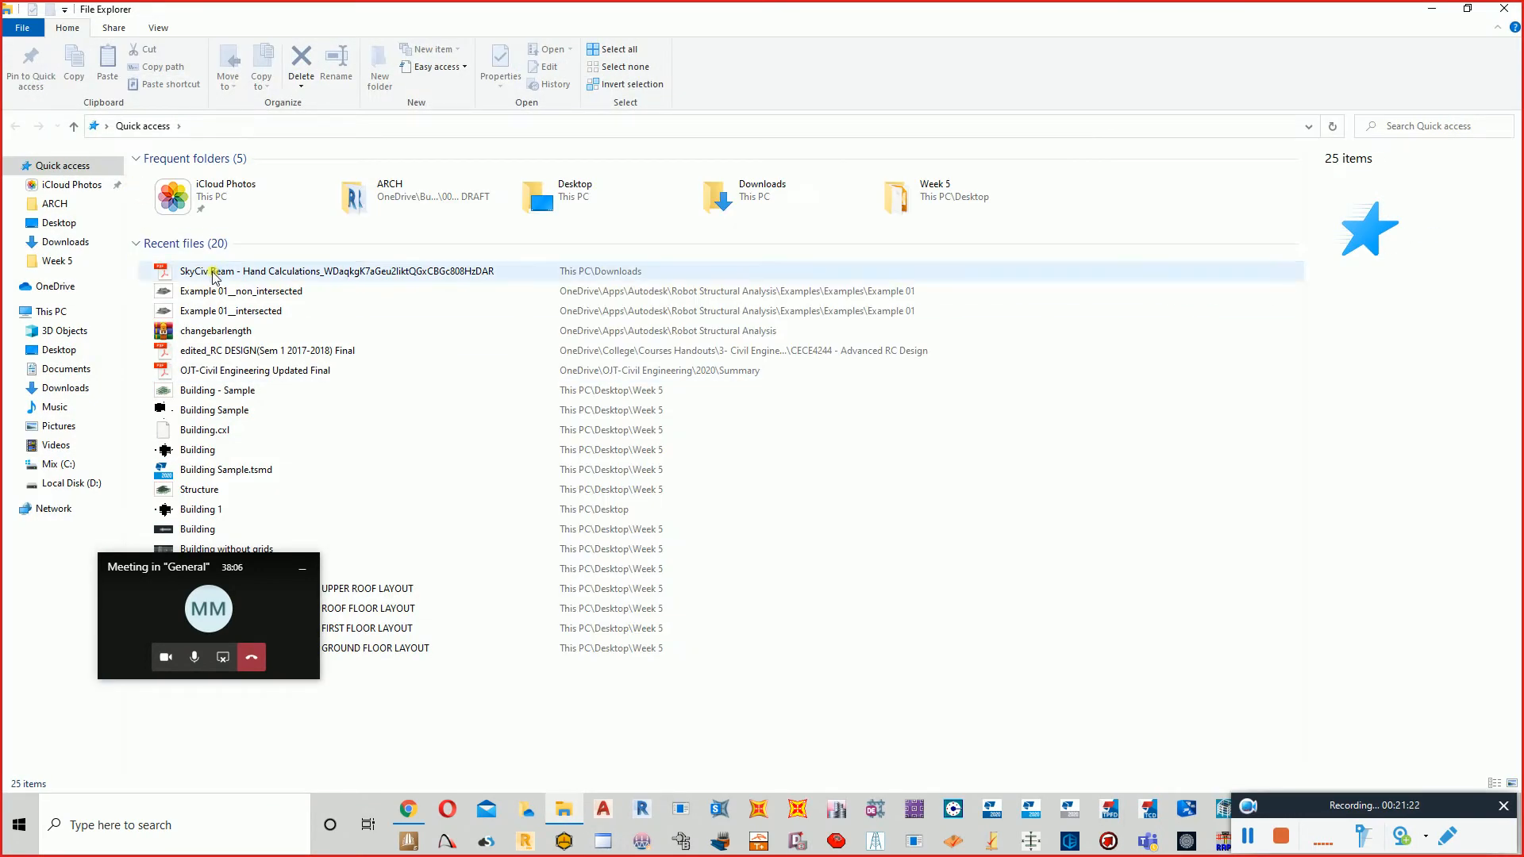
{"action": "double_click", "coordinate": [213, 272]}
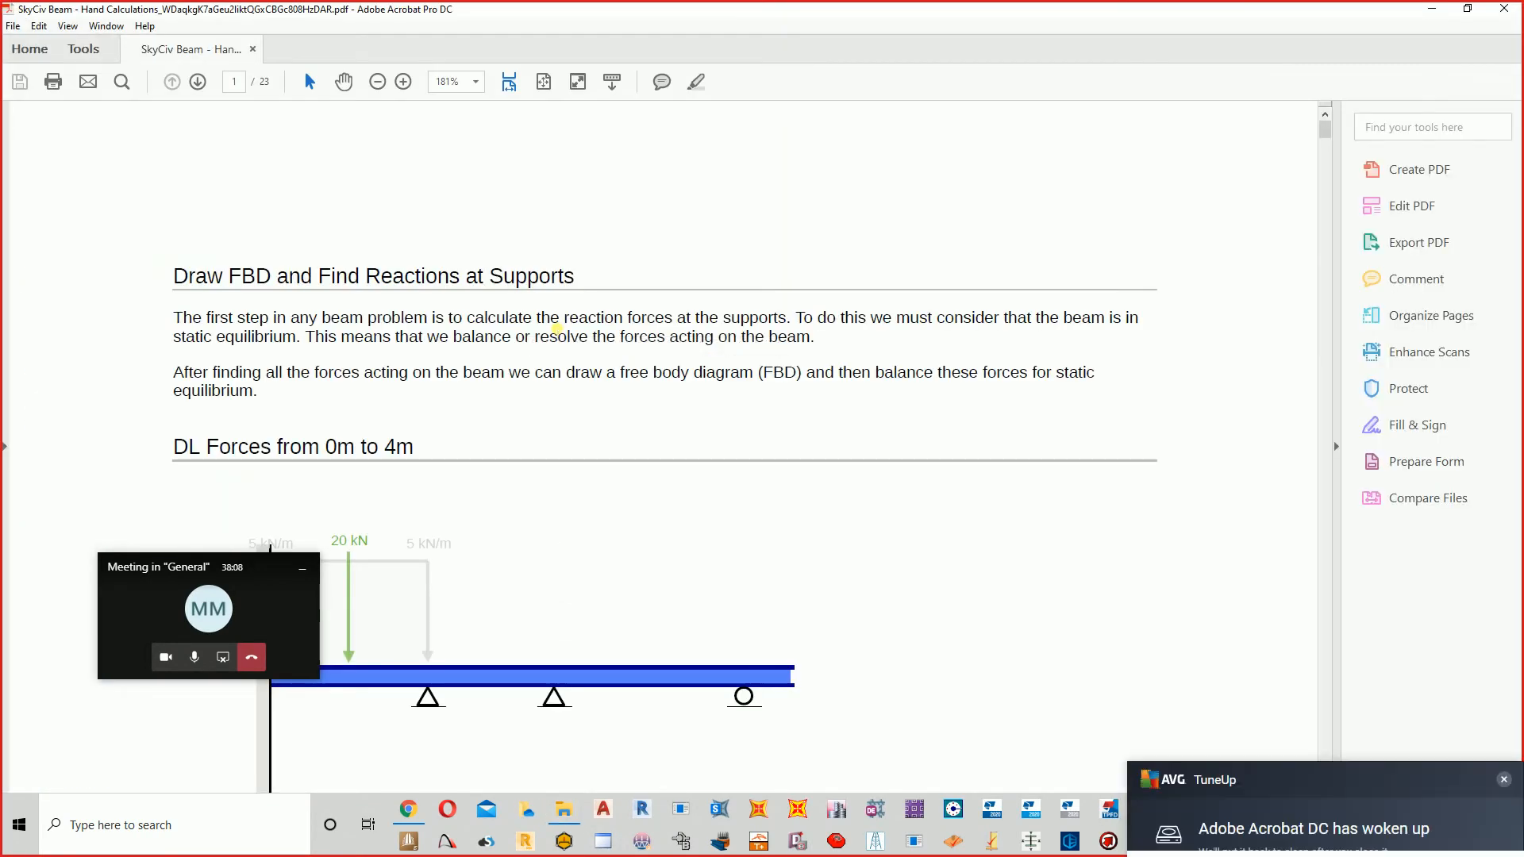
- Look through the hand calculations PDF from the support reactions to its last page, including the bending moment section, and close it
{"action": "scroll", "coordinate": [558, 329], "scroll_direction": "down", "scroll_amount": 10}
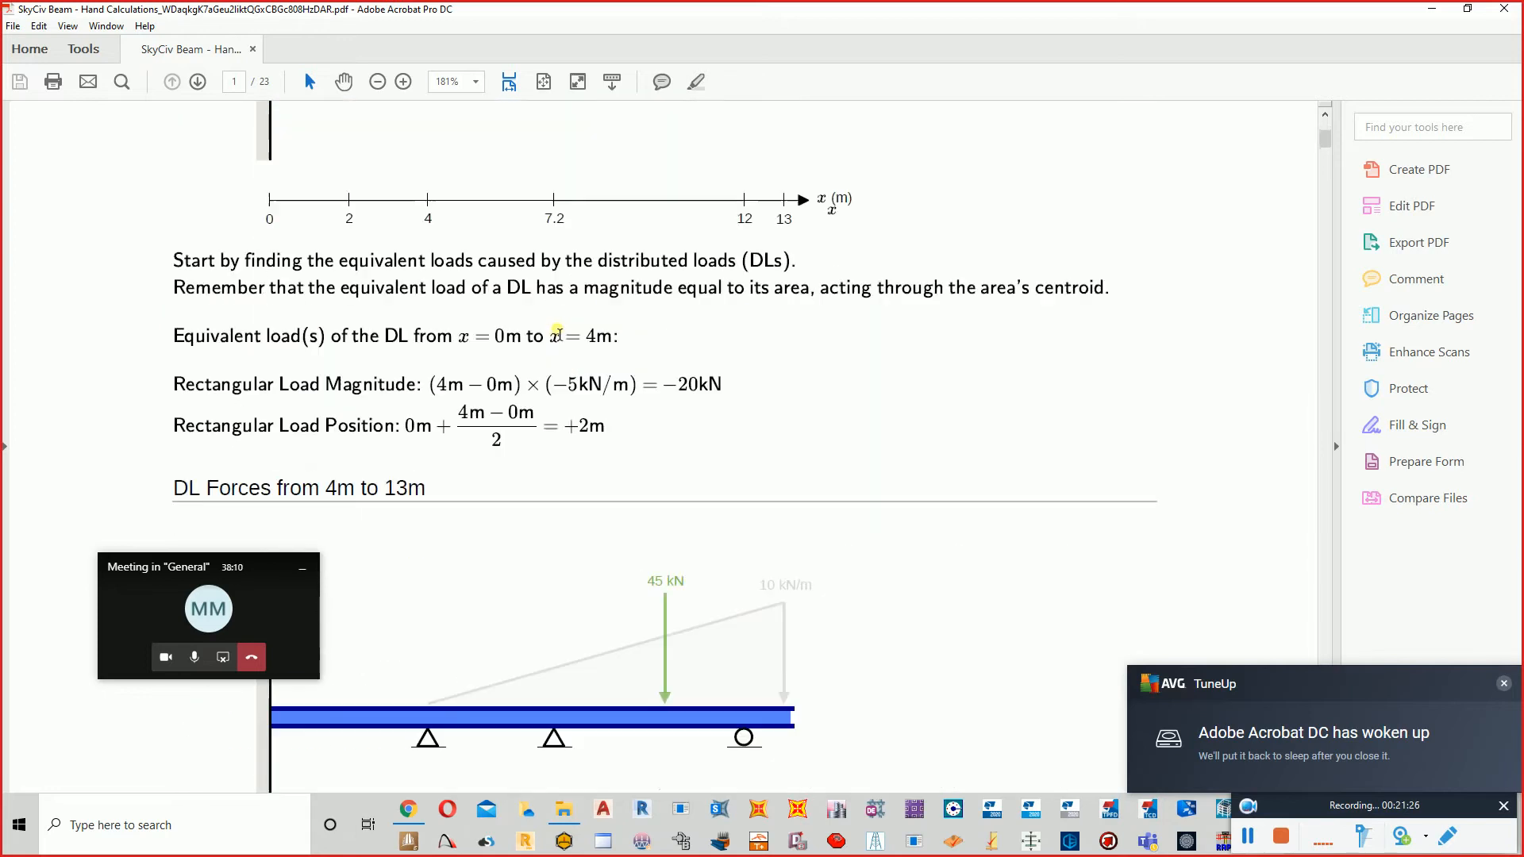
{"action": "scroll", "coordinate": [557, 333], "scroll_direction": "down", "scroll_amount": 15}
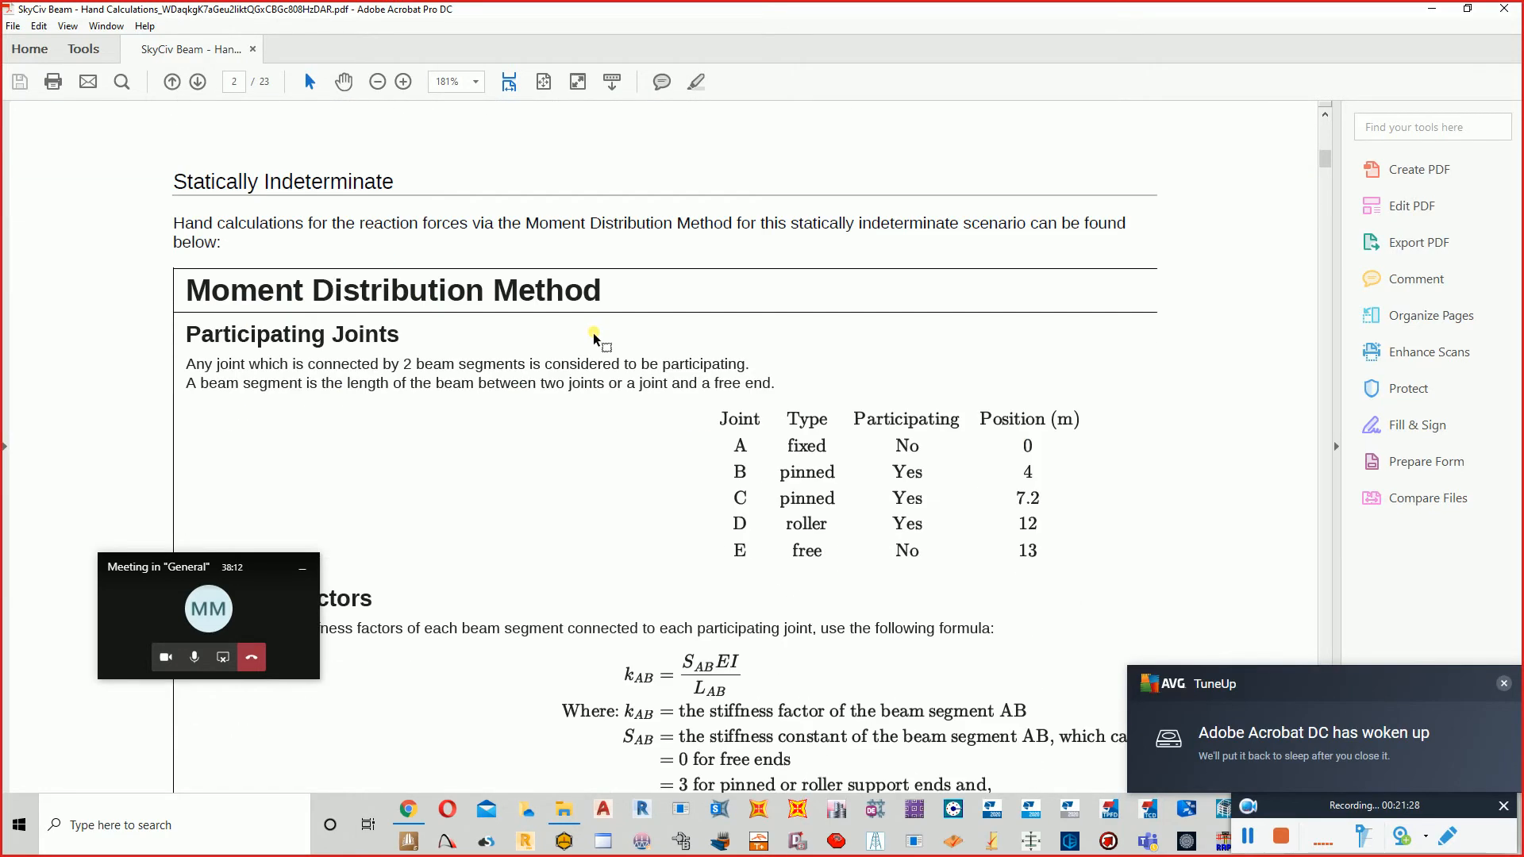
{"action": "scroll", "coordinate": [595, 332], "scroll_direction": "down", "scroll_amount": 15}
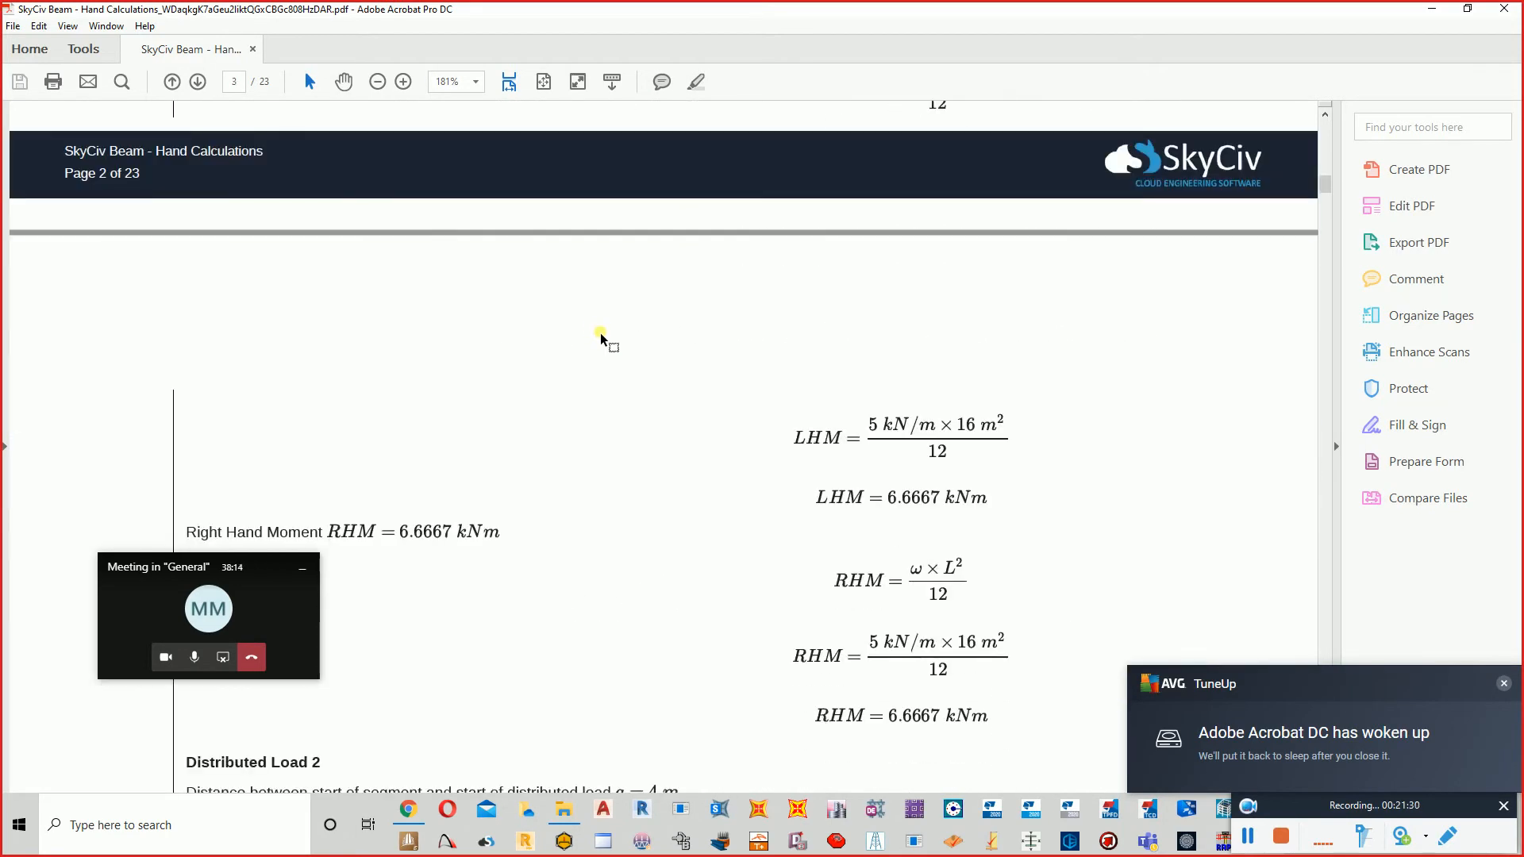
{"action": "scroll", "coordinate": [600, 333], "scroll_direction": "down", "scroll_amount": 5}
{"action": "left_click_drag", "start_coordinate": [1324, 186], "coordinate": [1426, 571]}
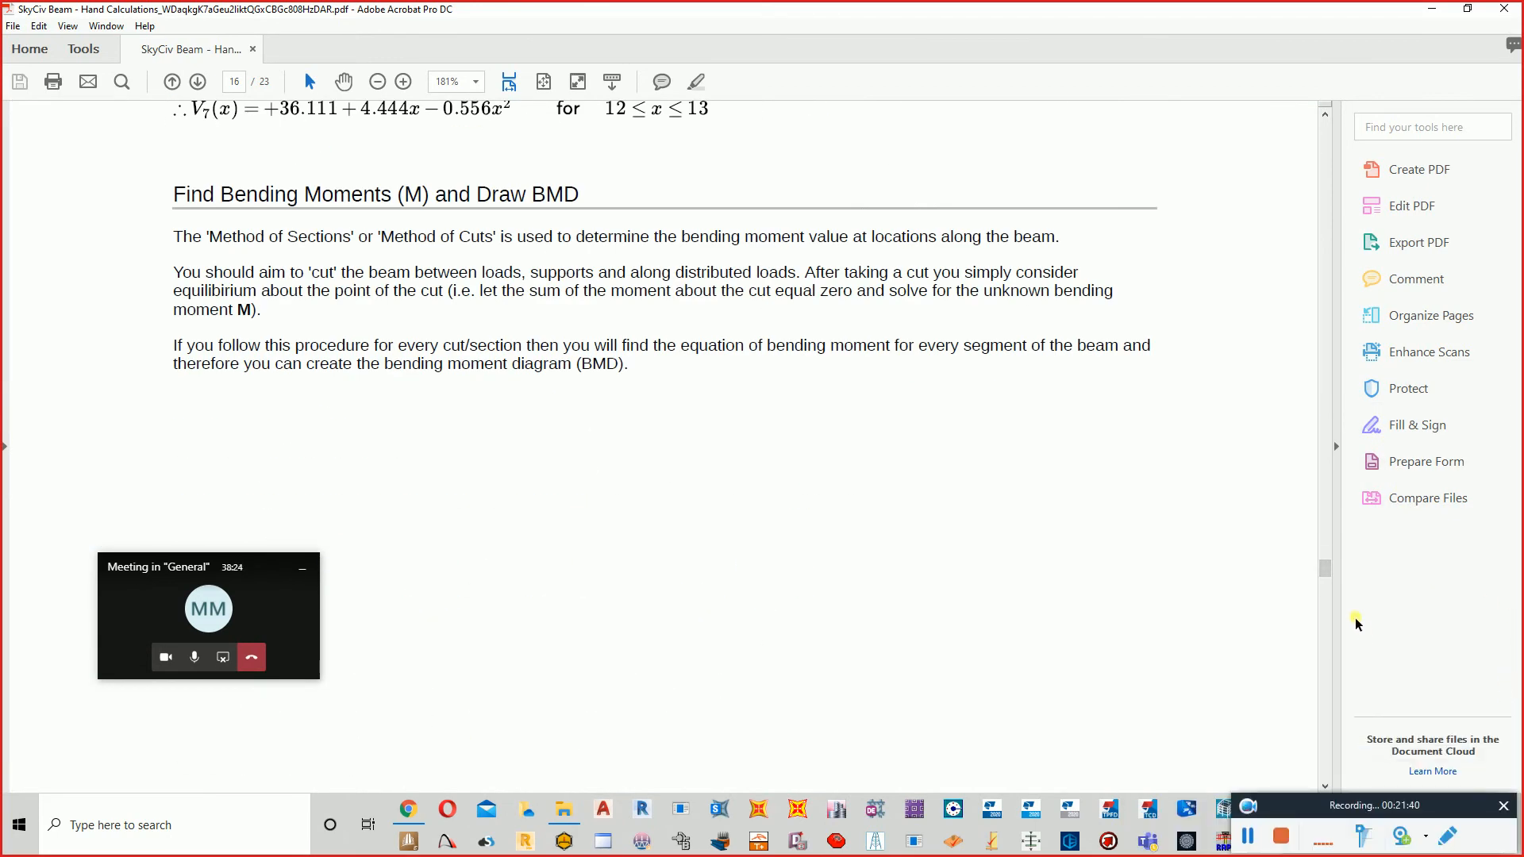
{"action": "left_click_drag", "start_coordinate": [1325, 568], "coordinate": [1351, 786]}
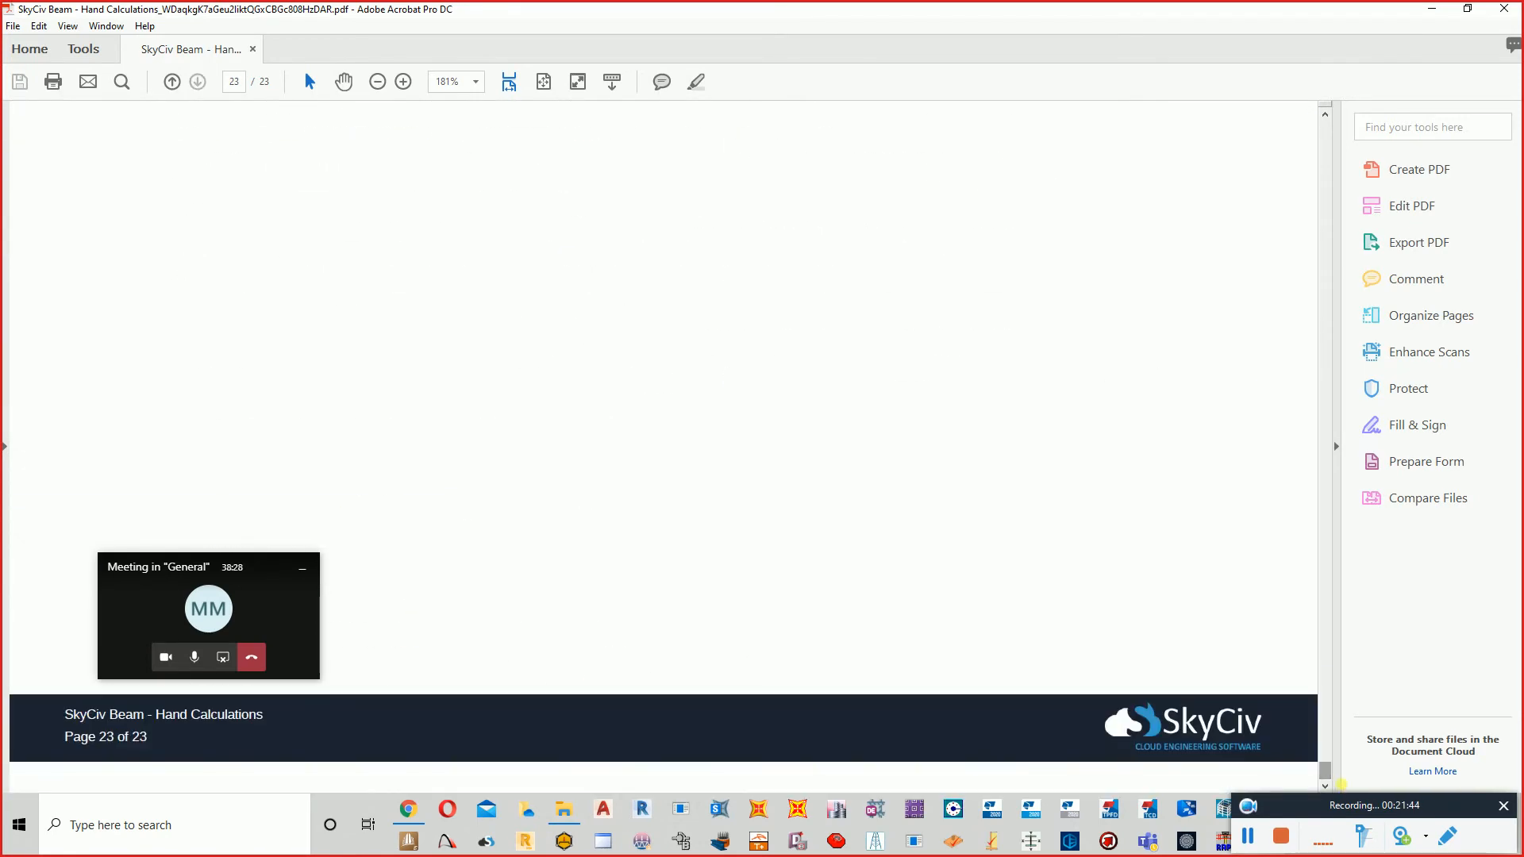
{"action": "left_click", "coordinate": [1503, 8]}
- Switch to Autodesk Robot Structural Analysis Professional 2020 and start a new project using the silo project type
{"action": "key", "text": "alt+Tab"}
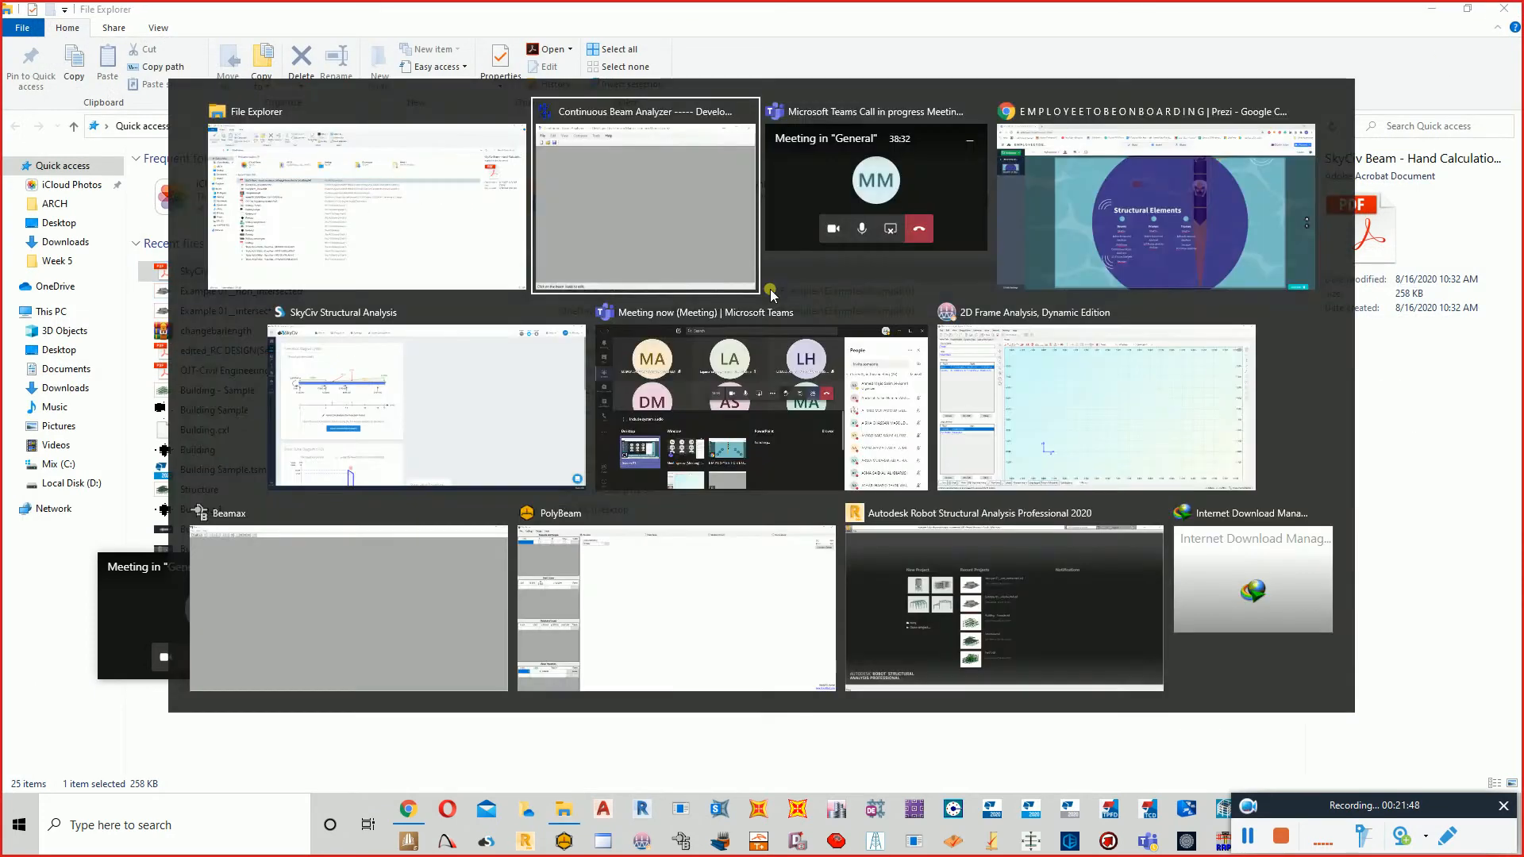
{"action": "key", "text": "alt+Tab"}
{"action": "key", "text": "alt+Tab"}
{"action": "key", "text": "alt+Tab"}
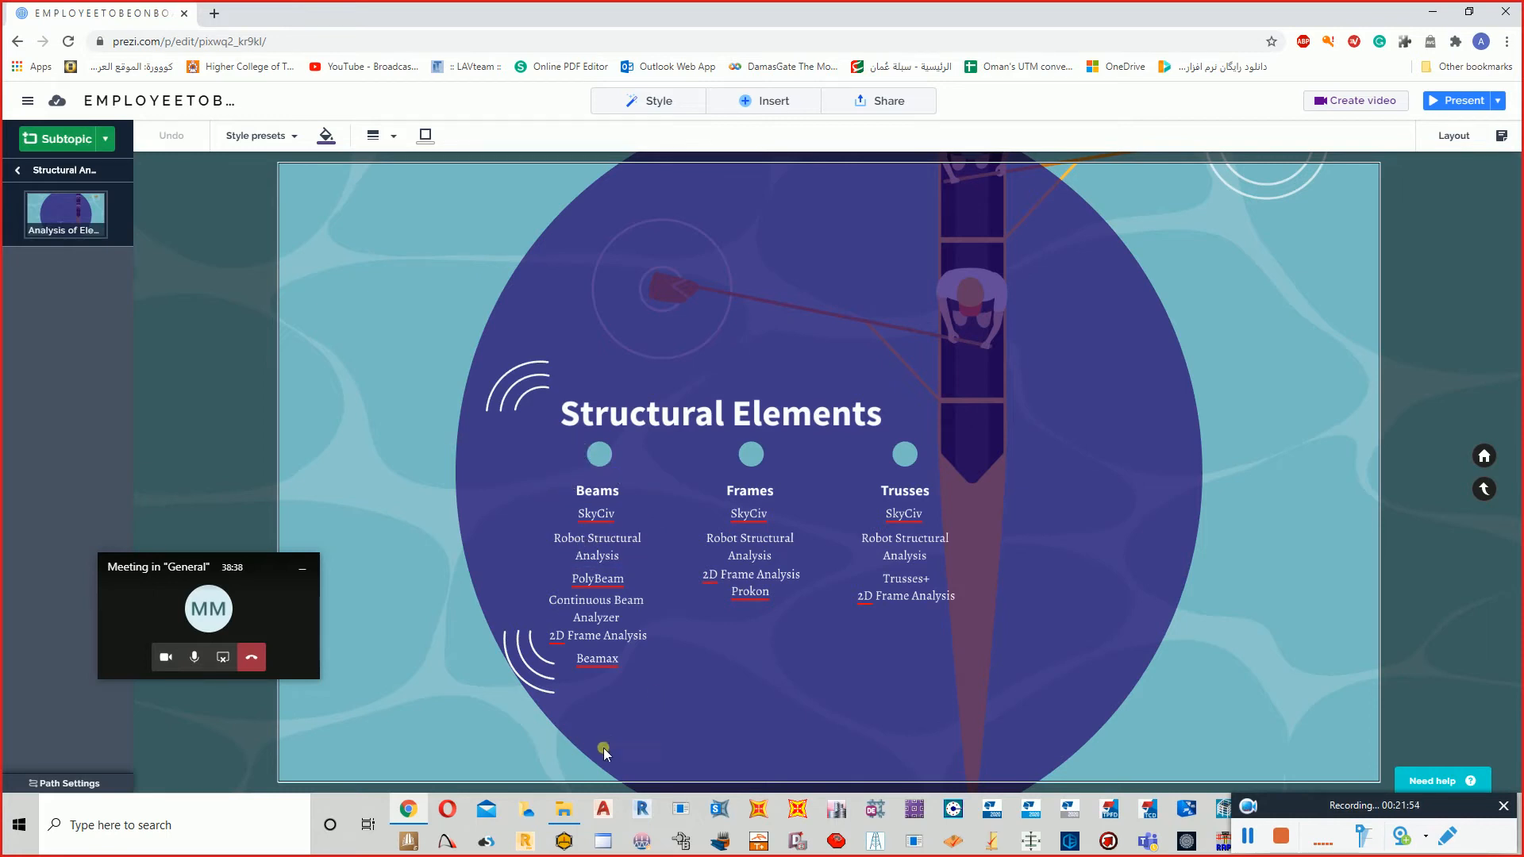
{"action": "key", "text": "alt+Tab"}
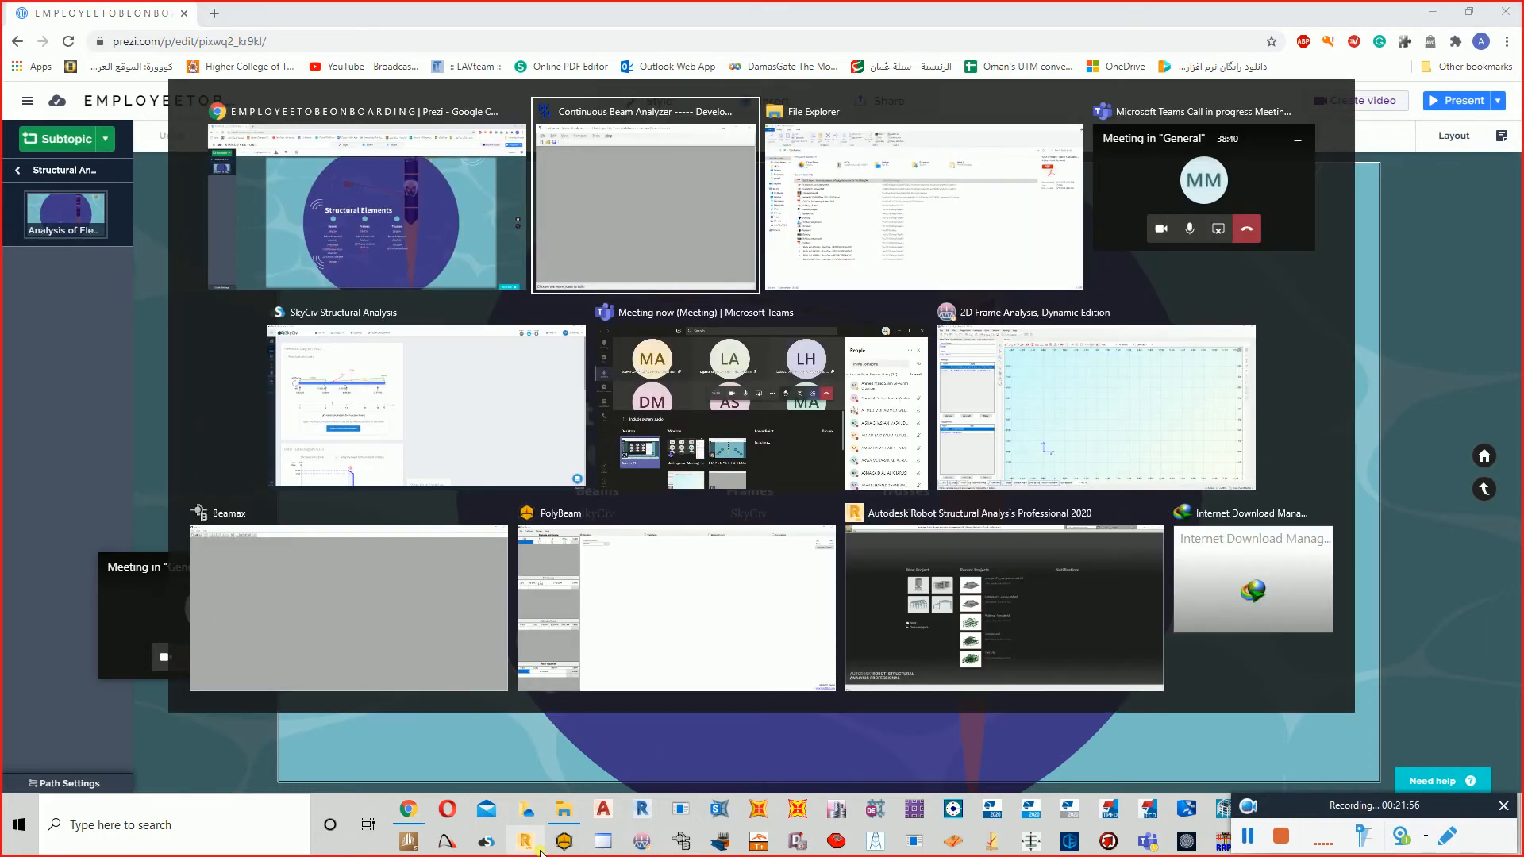
{"action": "key", "text": "alt+Tab"}
{"action": "key", "text": "alt+Tab"}
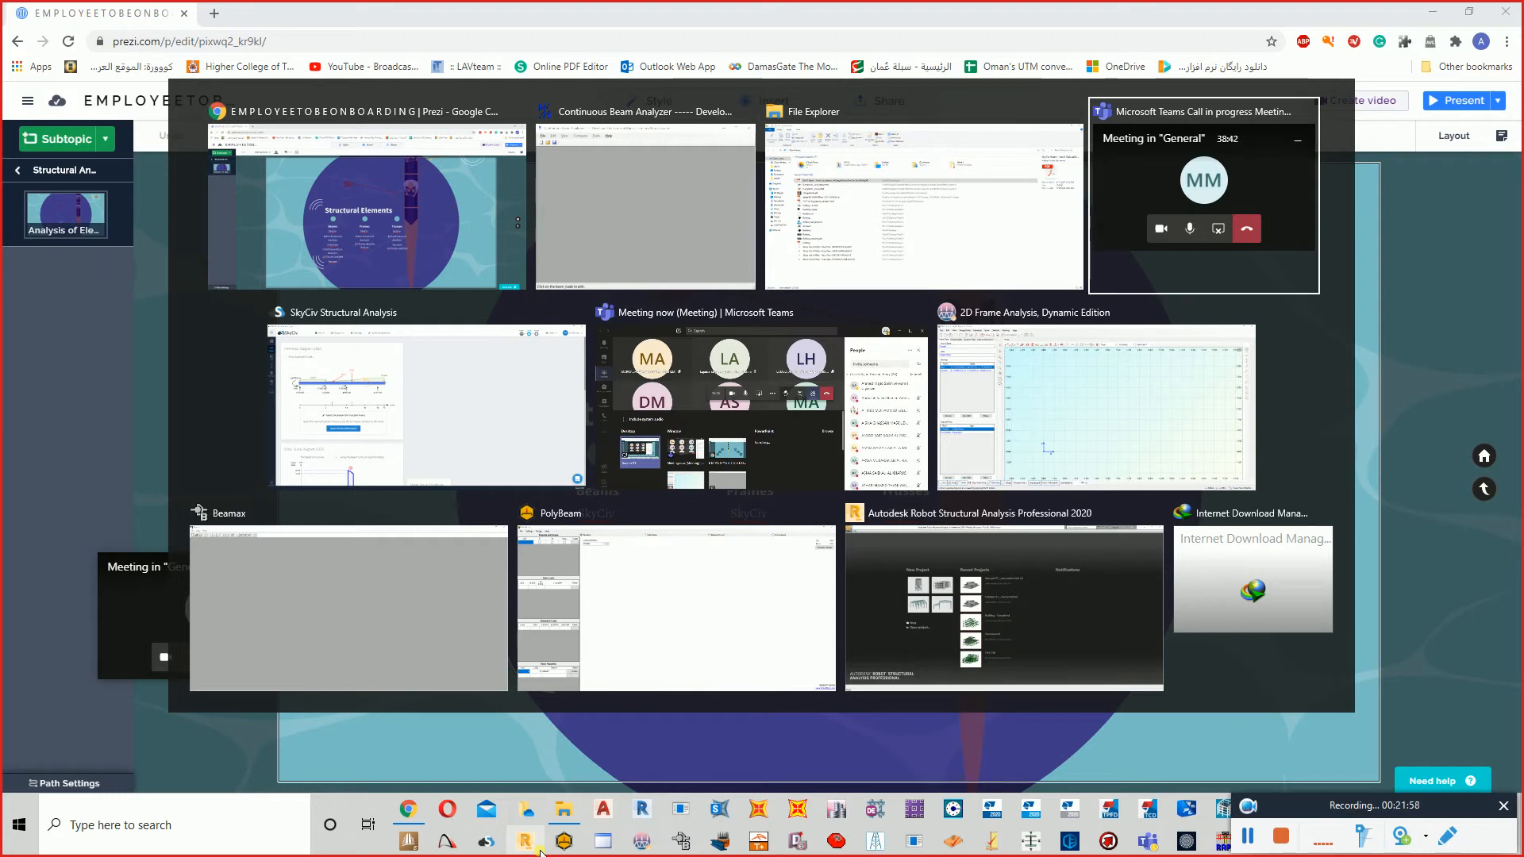
{"action": "key", "text": "alt+Tab"}
{"action": "key", "text": "alt+Tab"}
{"action": "key", "text": "alt+Tab"}
{"action": "key", "text": "alt+Tab"}
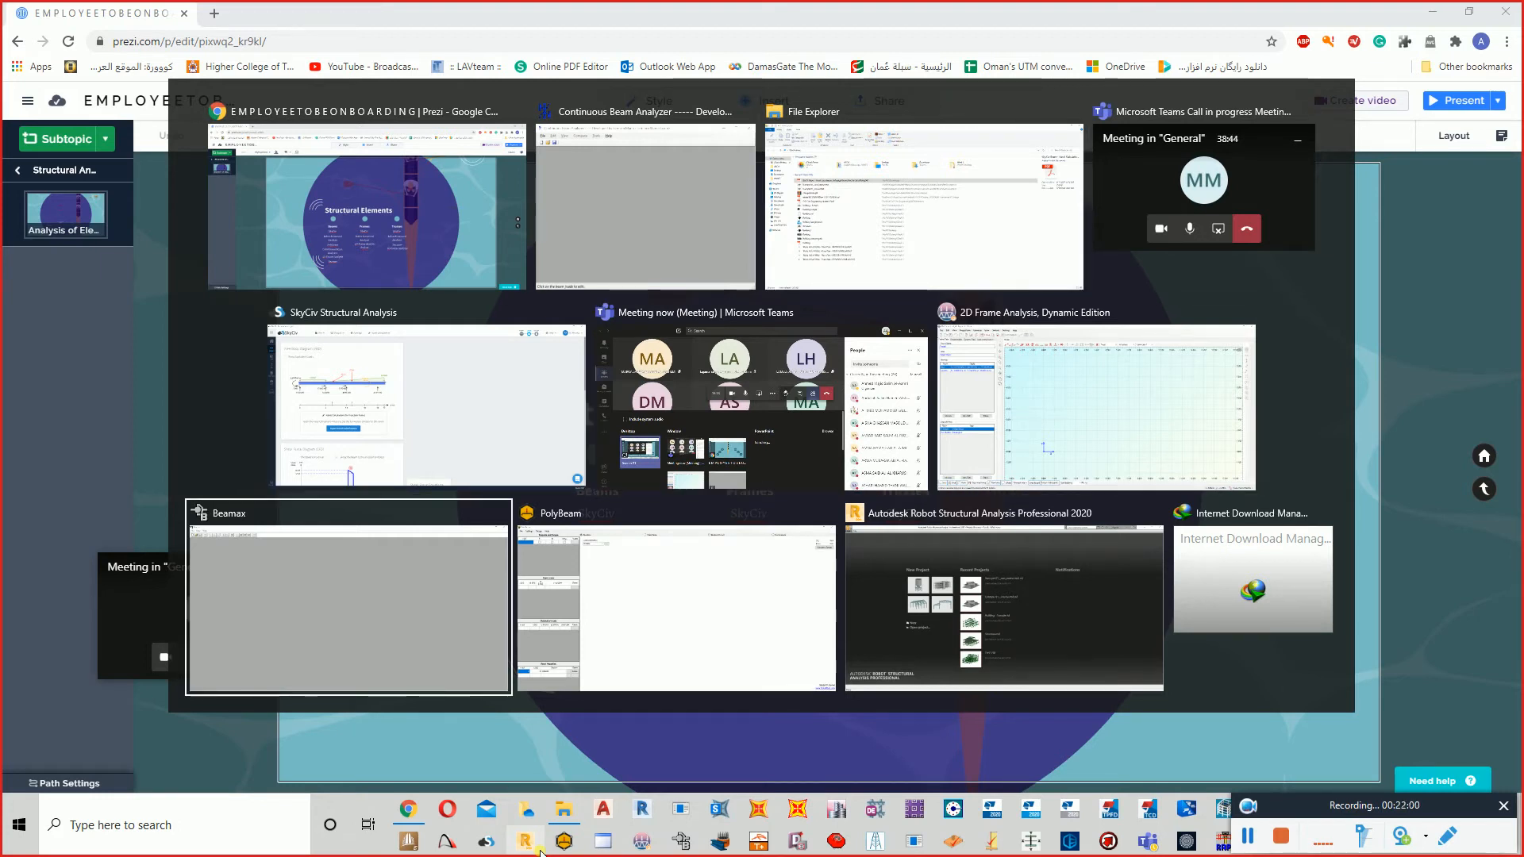
{"action": "key", "text": "alt+Tab"}
{"action": "key", "text": "alt+Tab"}
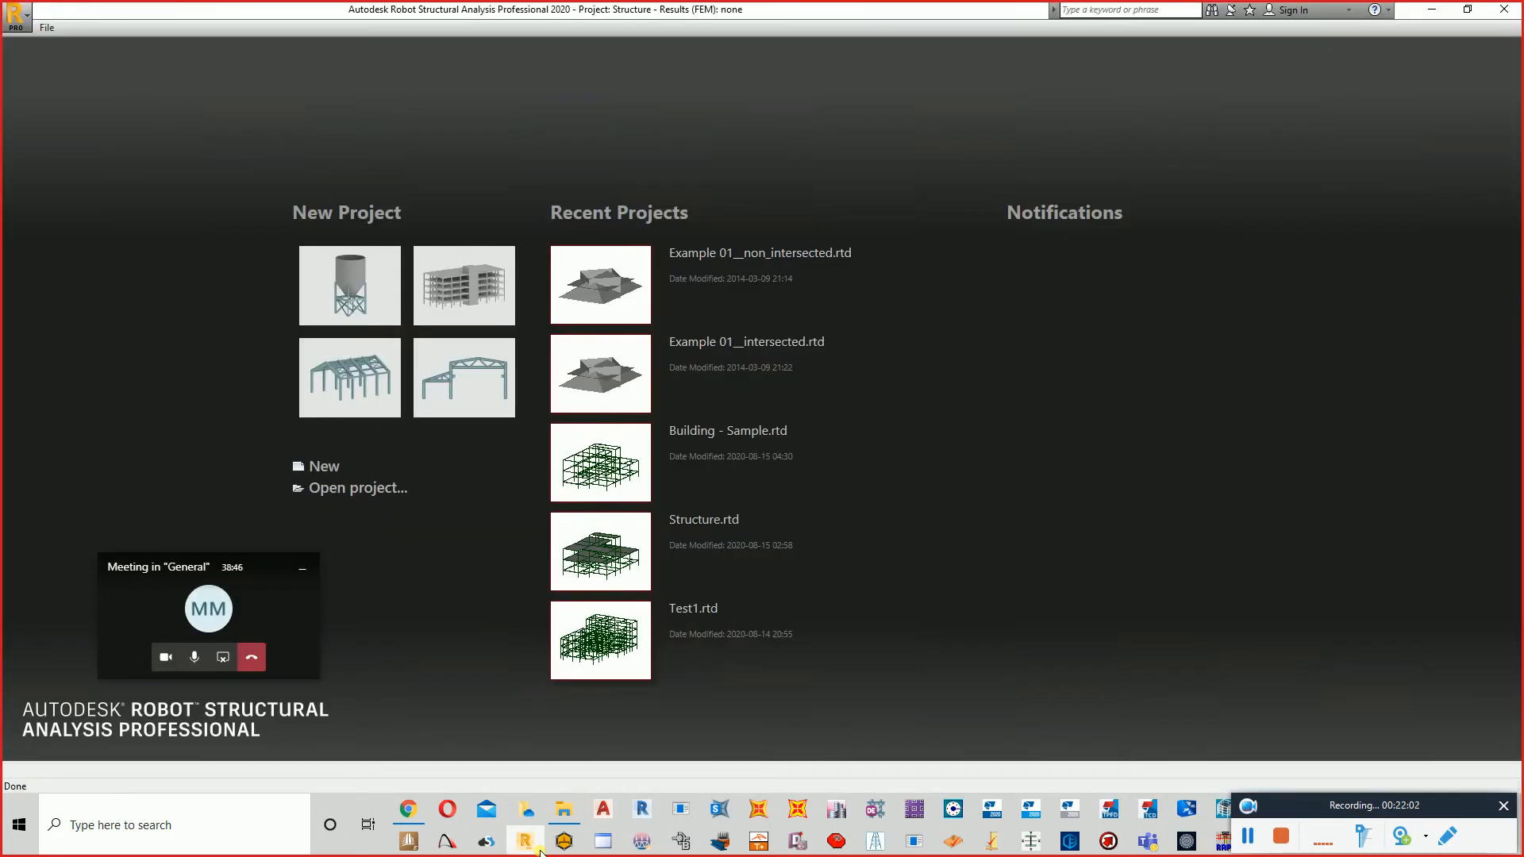
{"action": "left_click_drag", "start_coordinate": [182, 573], "coordinate": [106, 642]}
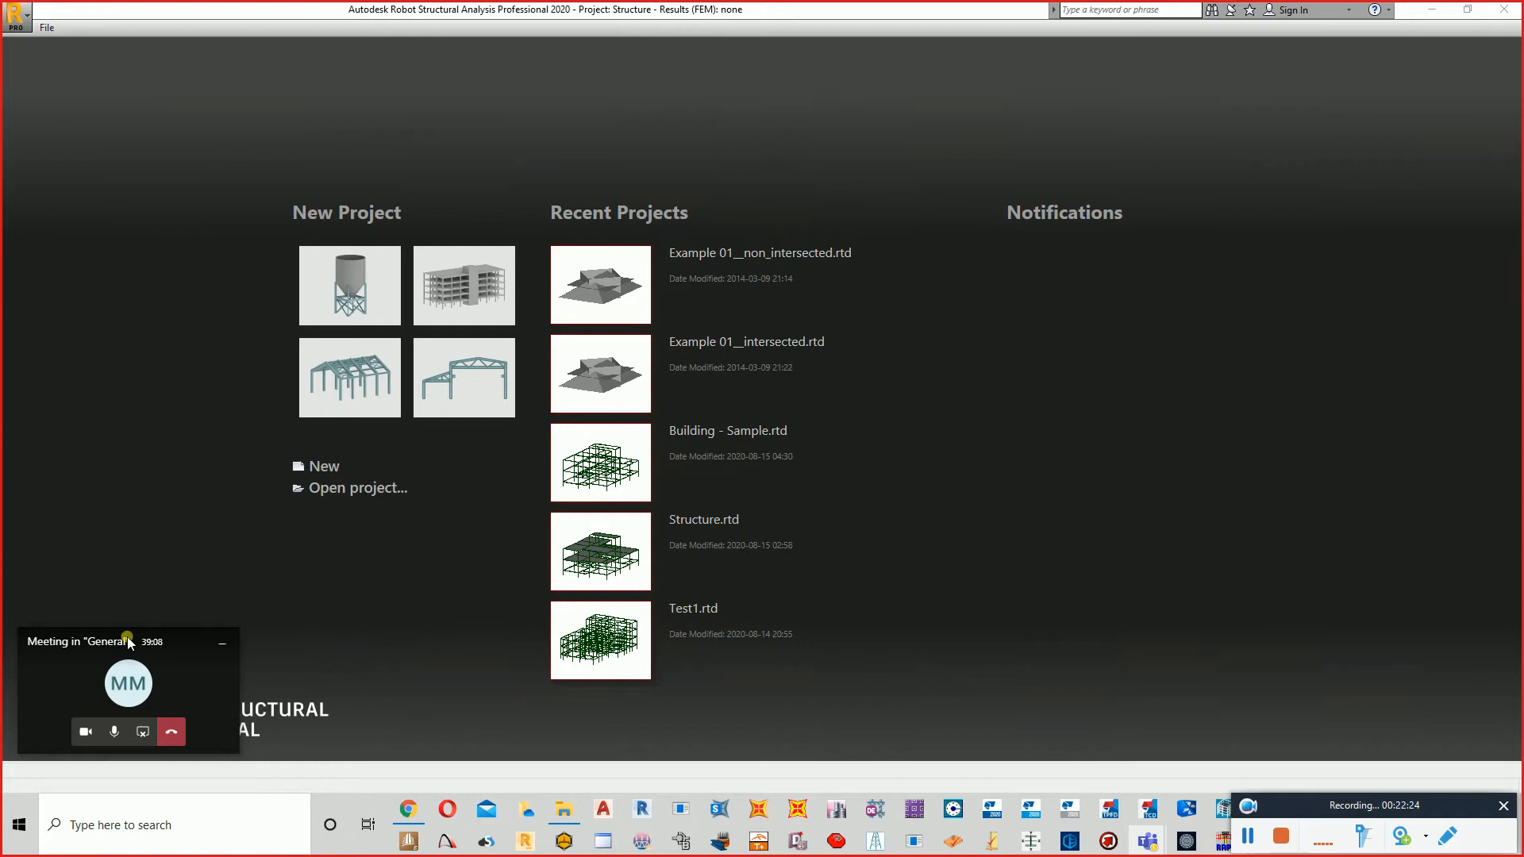
{"action": "left_click", "coordinate": [359, 287]}
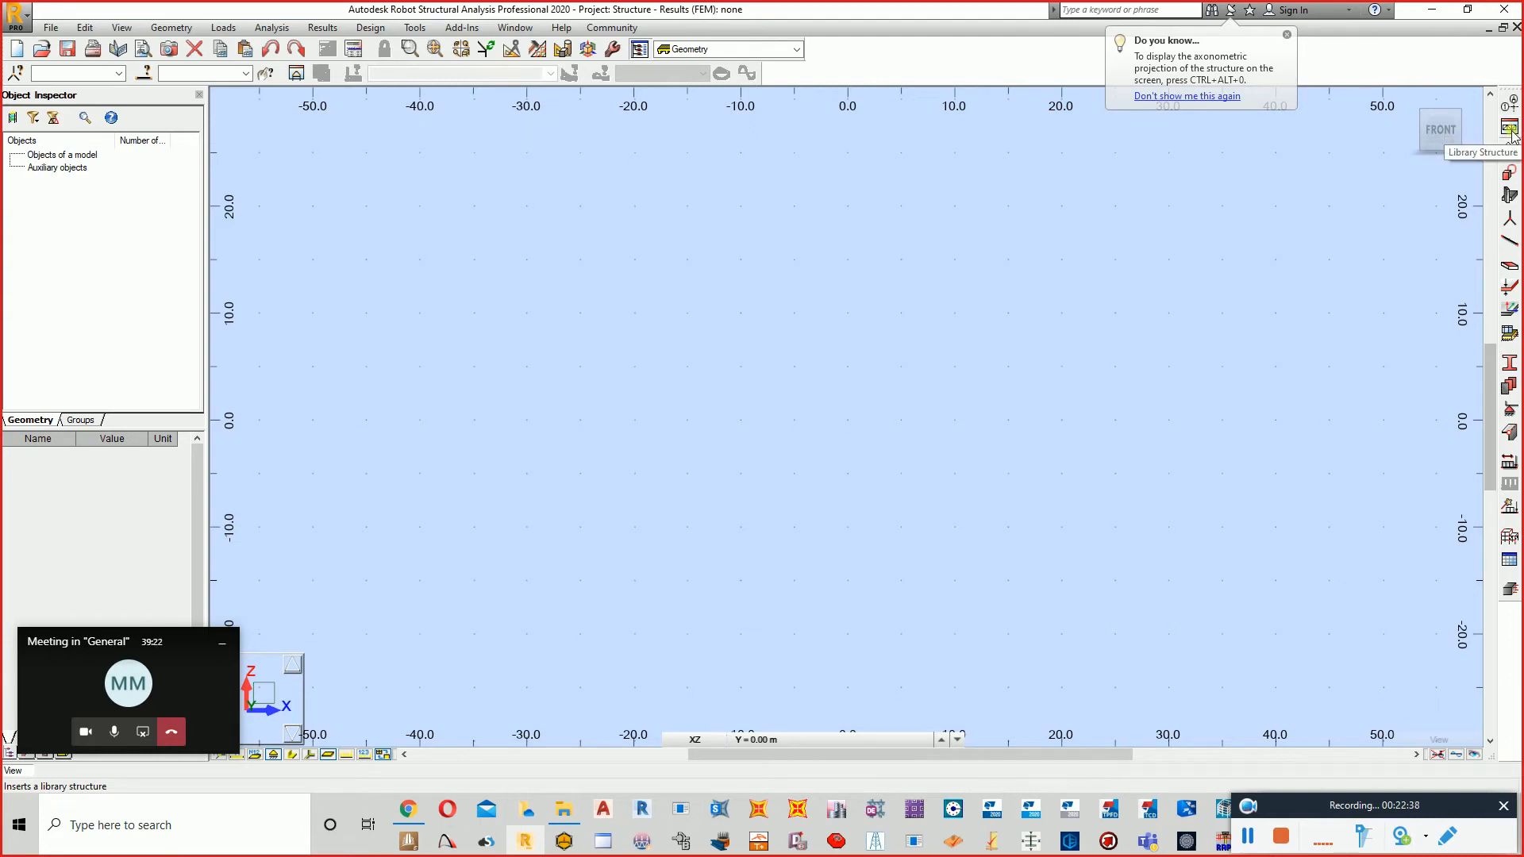
- Choose the multi-span beam from the library of typical structures for beams, frames and trusses
{"action": "left_click", "coordinate": [1509, 128]}
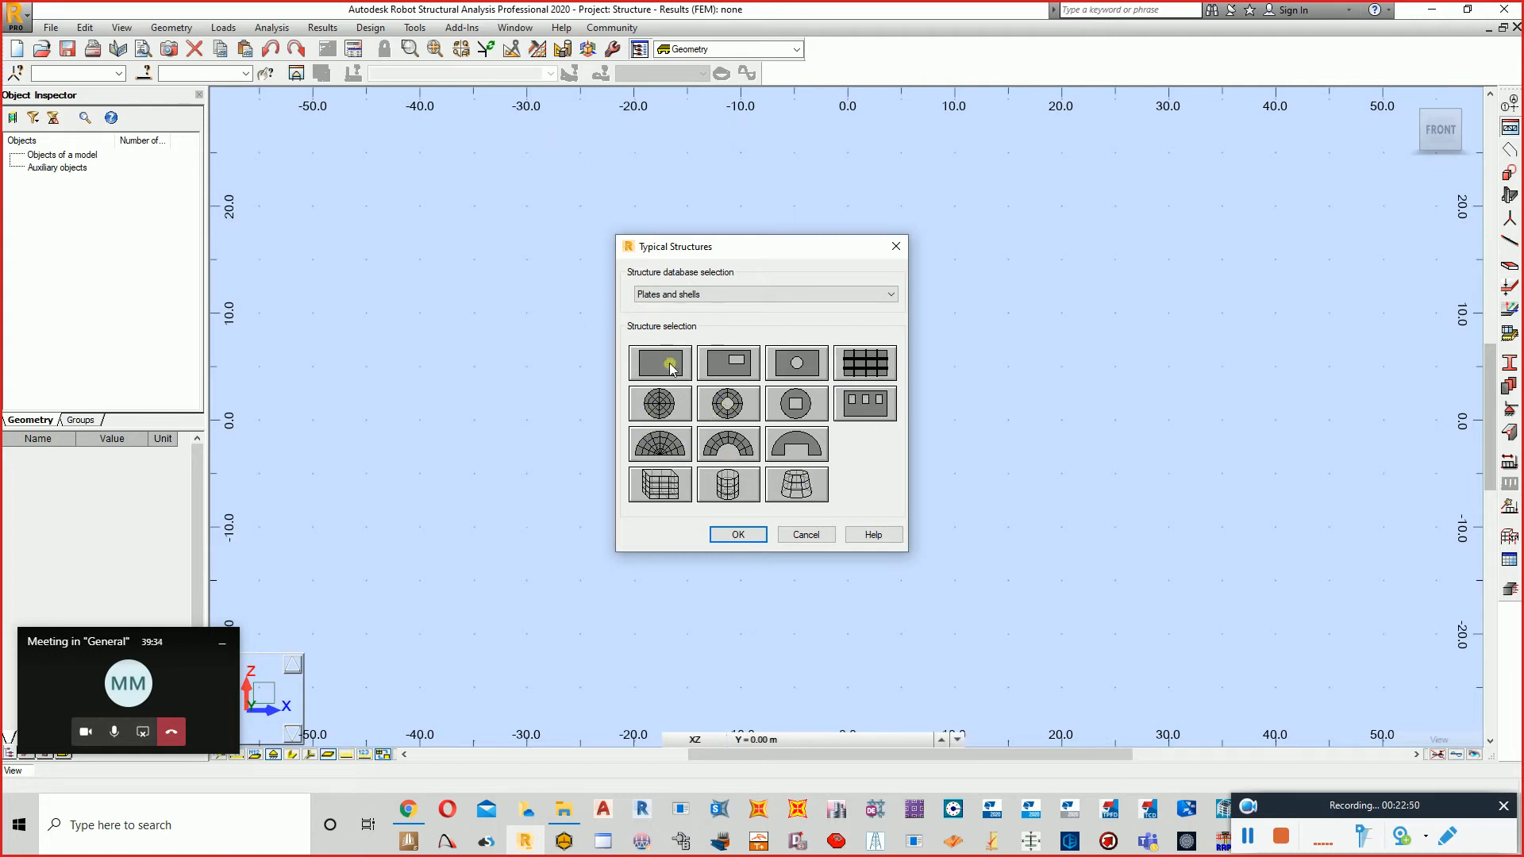
{"action": "left_click", "coordinate": [699, 295]}
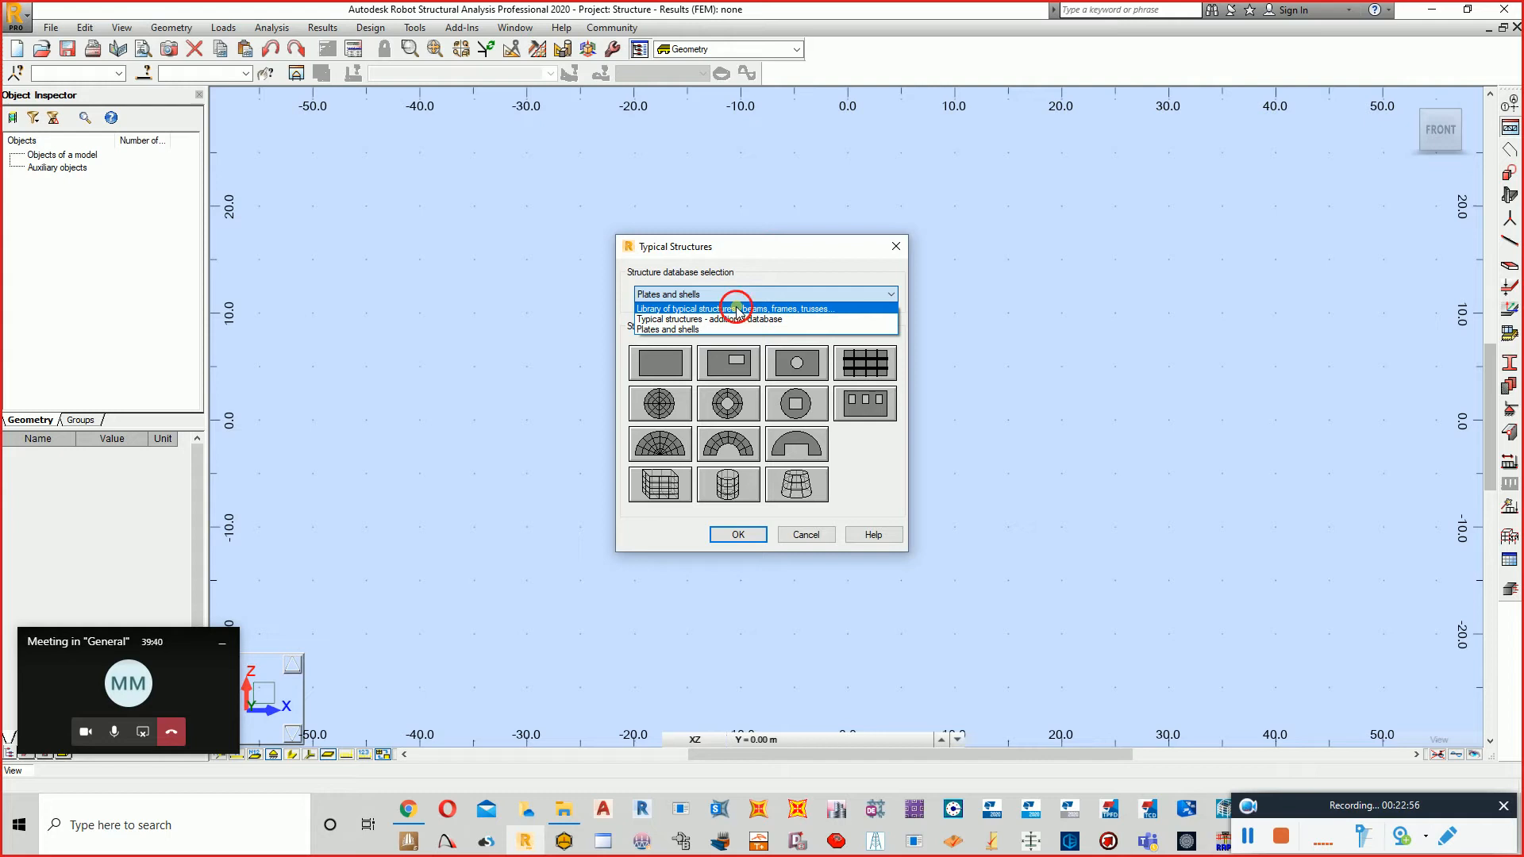
{"action": "left_click", "coordinate": [737, 310]}
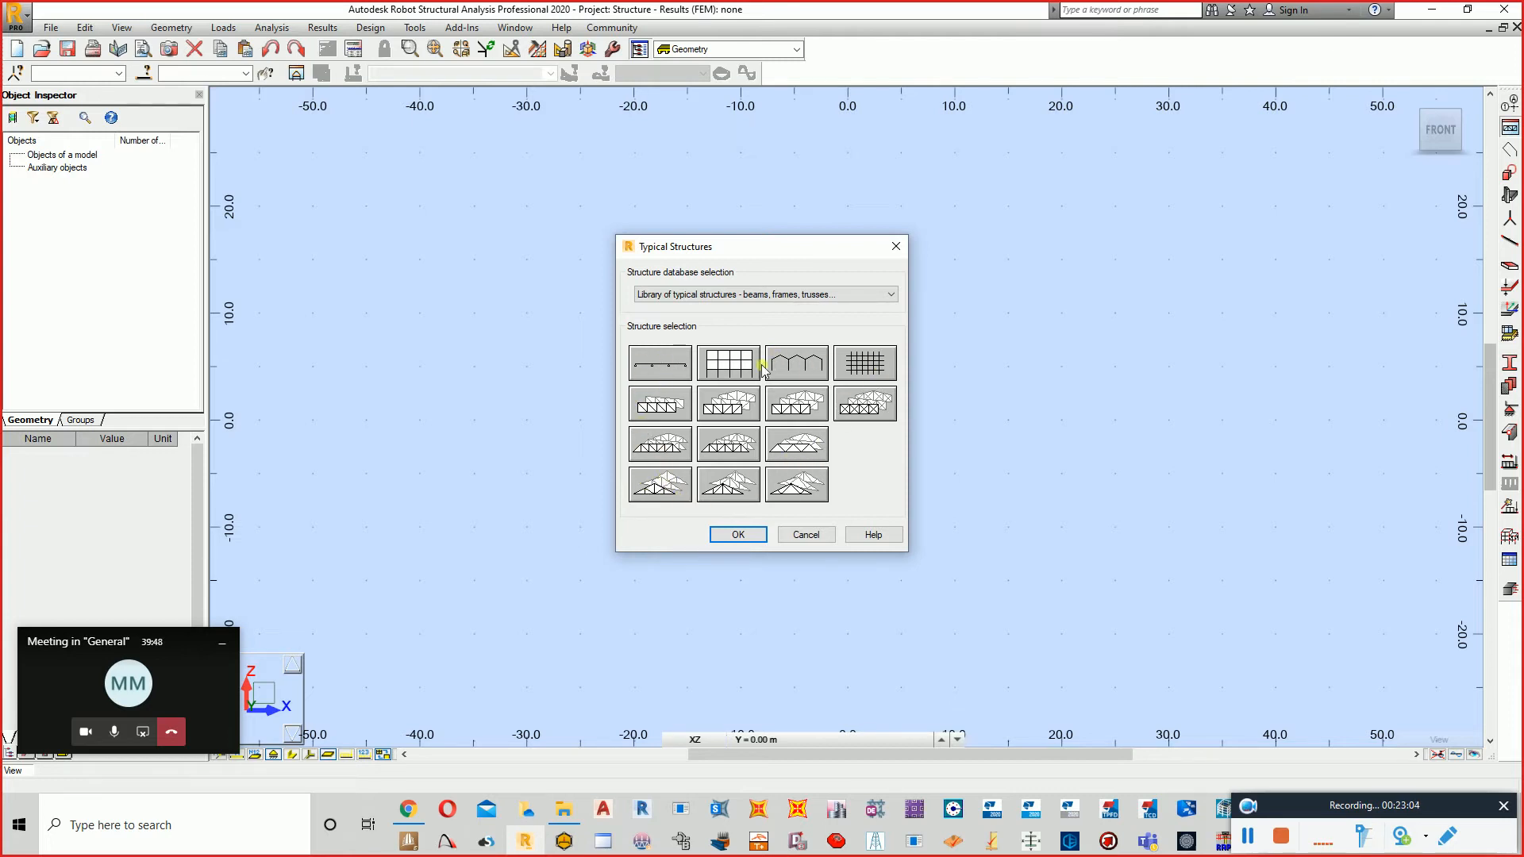
{"action": "left_click", "coordinate": [663, 366]}
{"action": "left_click", "coordinate": [730, 531]}
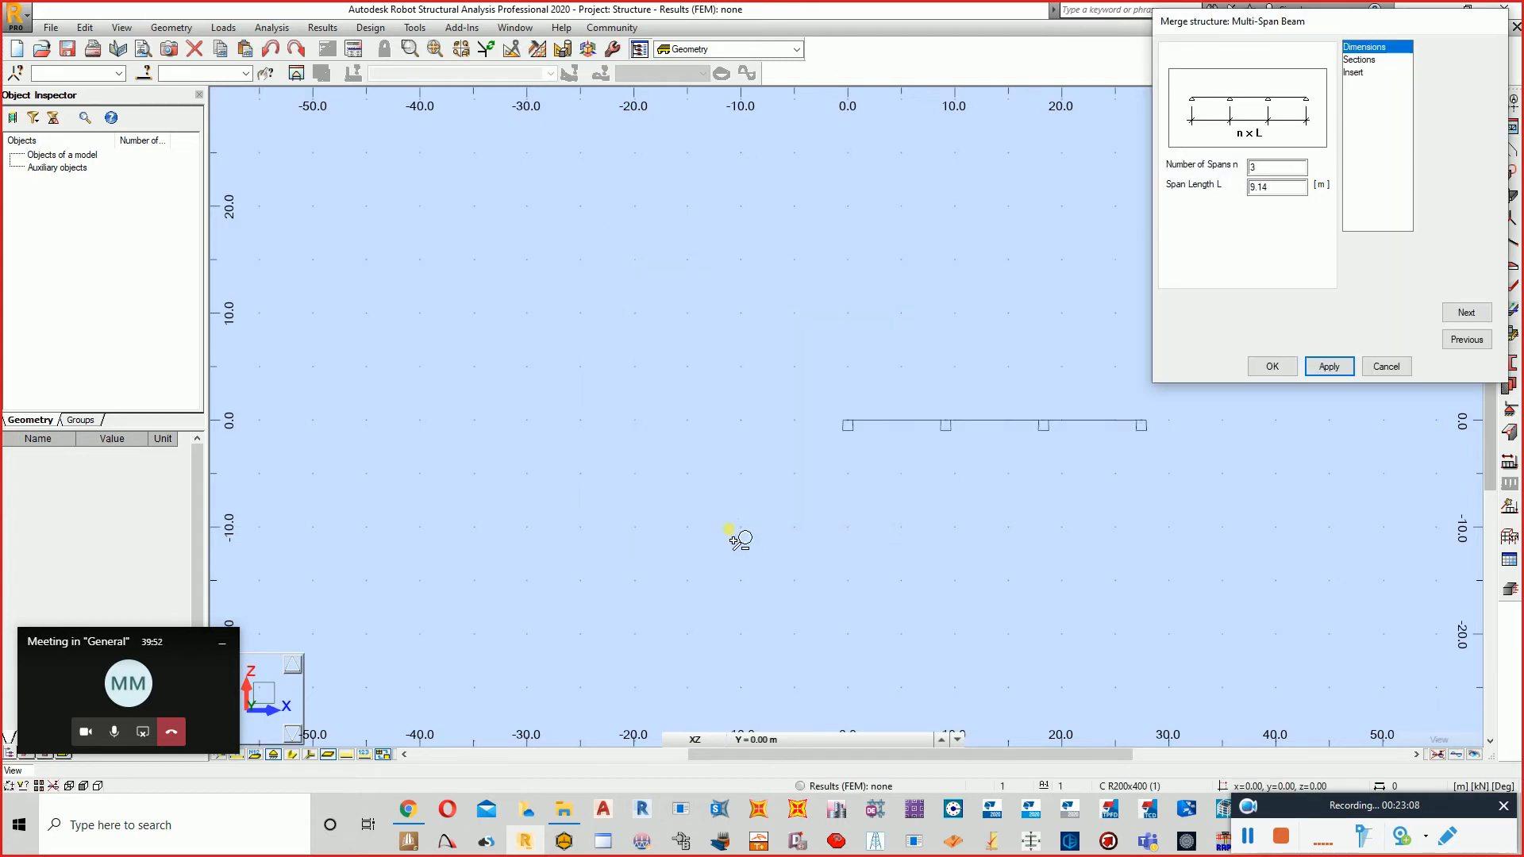
- Set the multi-span beam to 5 spans with a span length of 7 m
{"action": "left_click_drag", "start_coordinate": [1217, 24], "coordinate": [345, 156]}
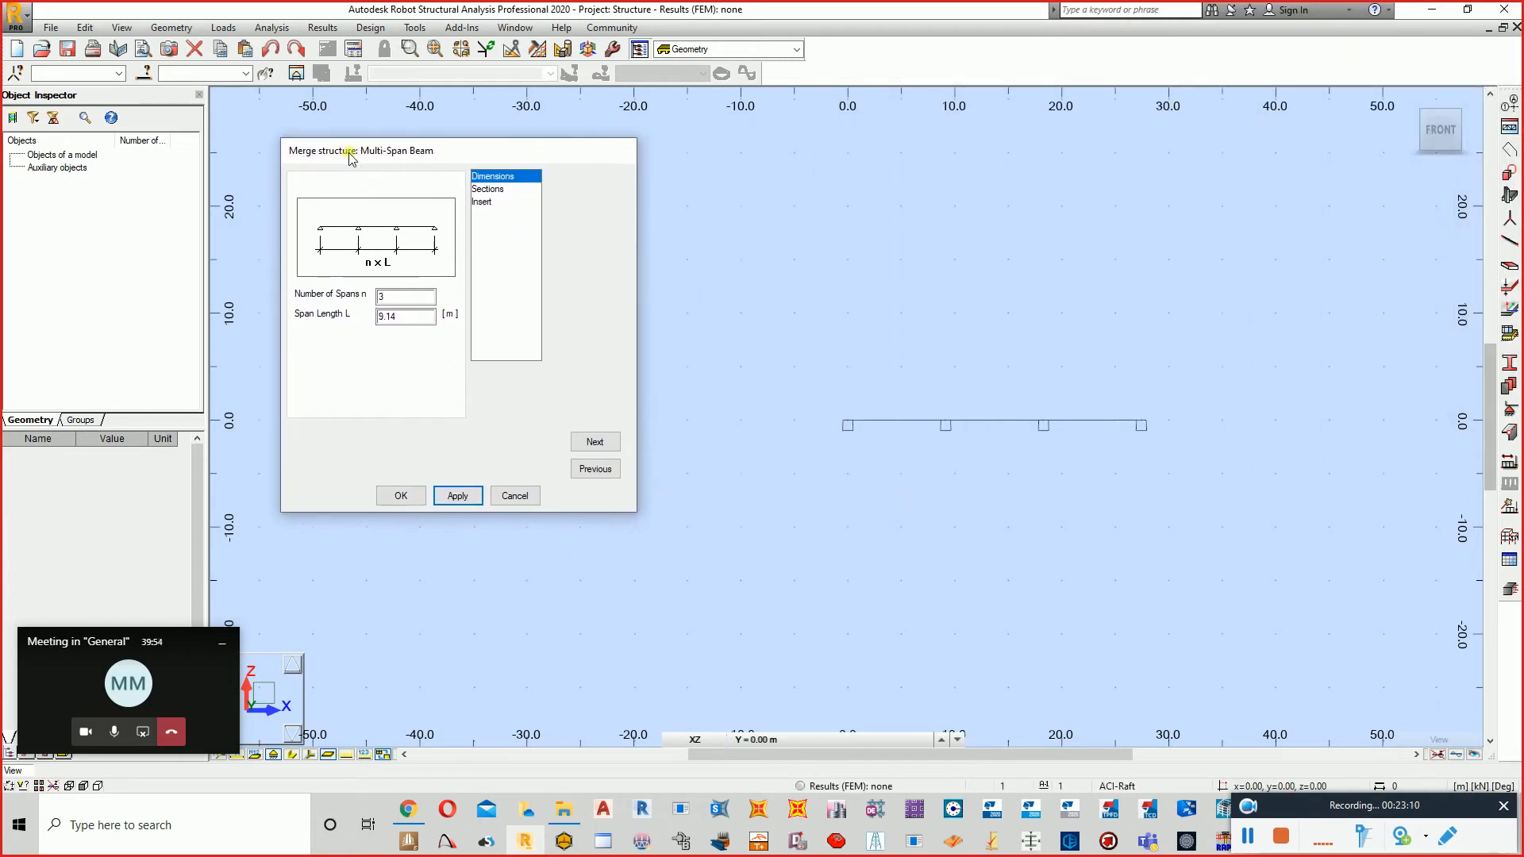
{"action": "double_click", "coordinate": [397, 300]}
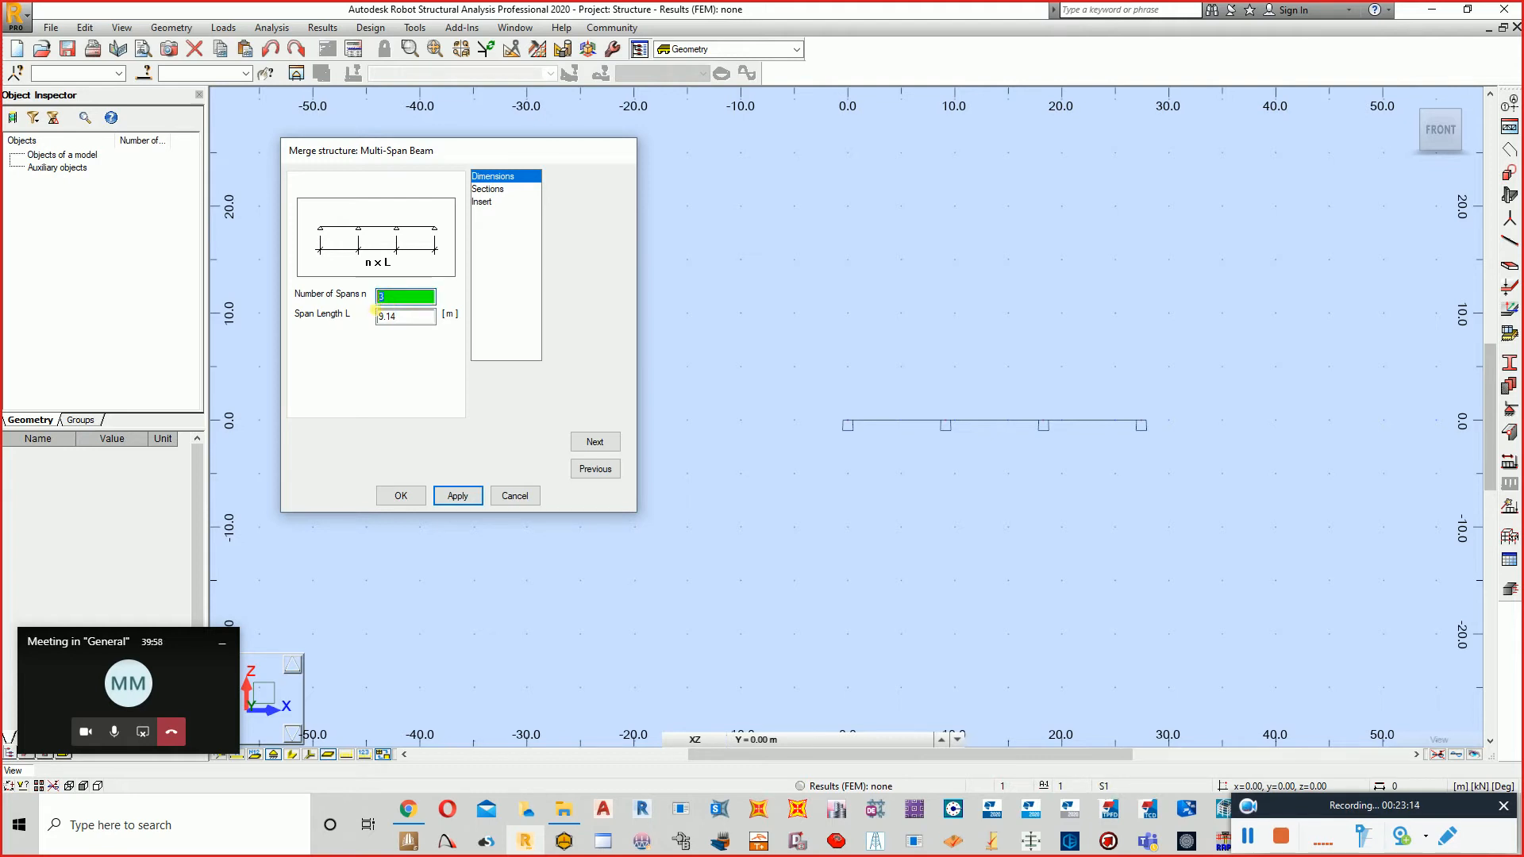
{"action": "type", "text": "5"}
{"action": "double_click", "coordinate": [400, 316]}
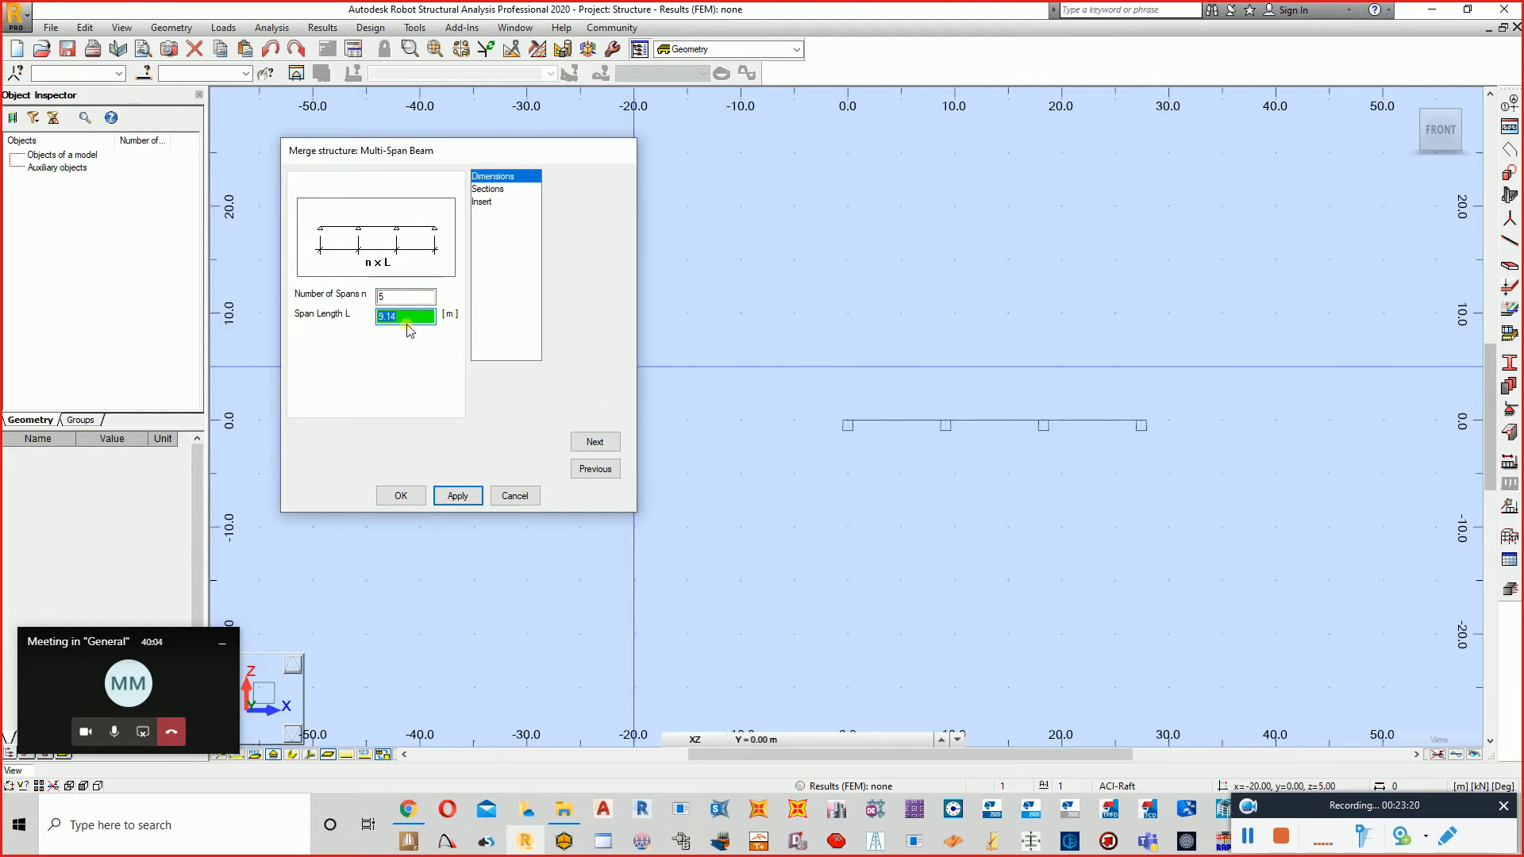
{"action": "type", "text": "7"}
- Confirm the W 12x22 section from the AISC 15.0 database for the multi-span beam
{"action": "left_click", "coordinate": [595, 442]}
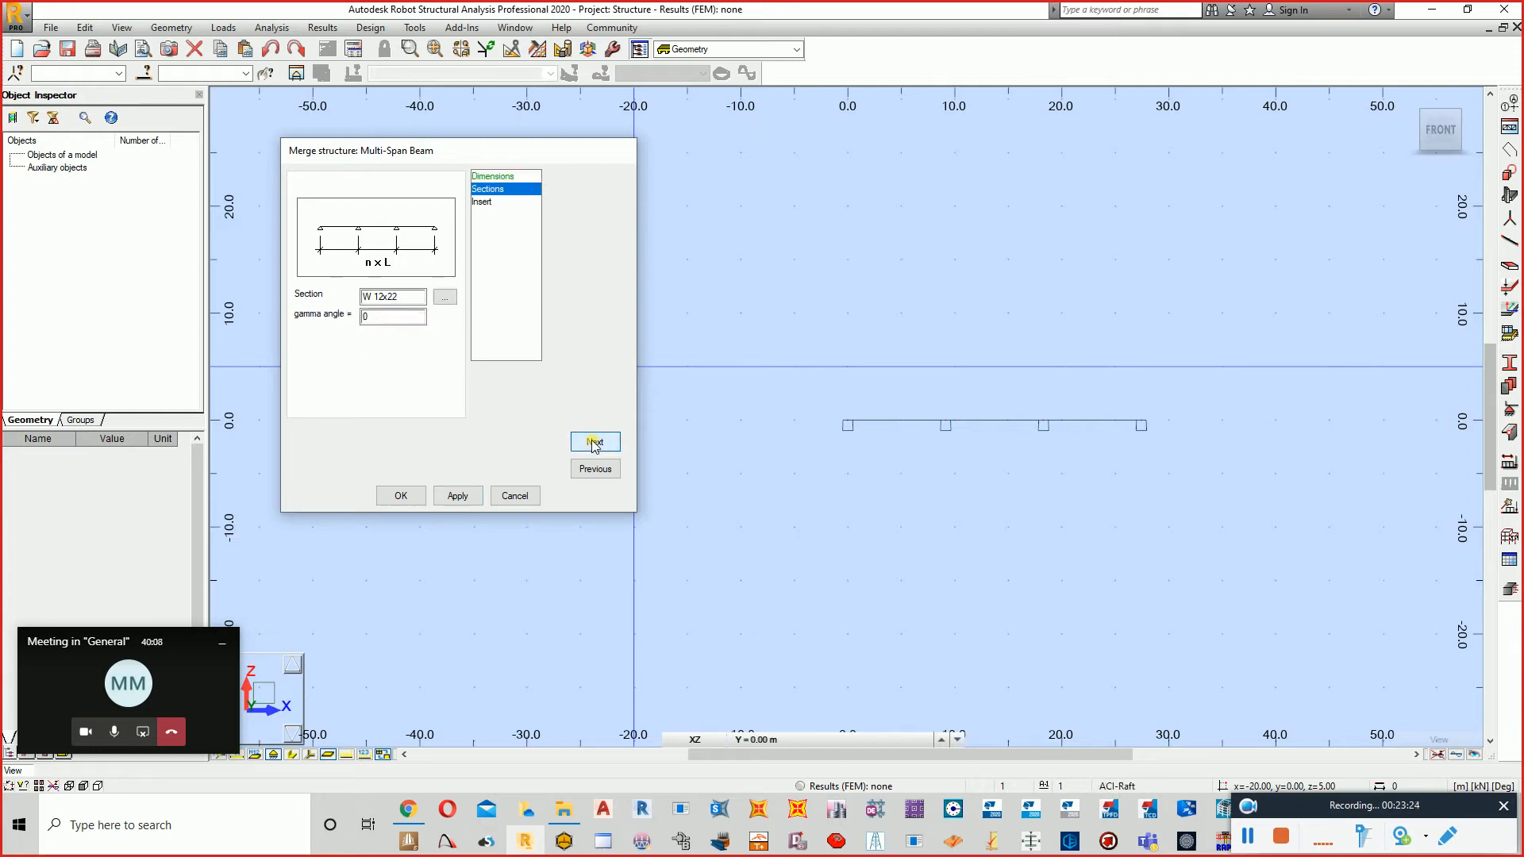
{"action": "left_click", "coordinate": [444, 297]}
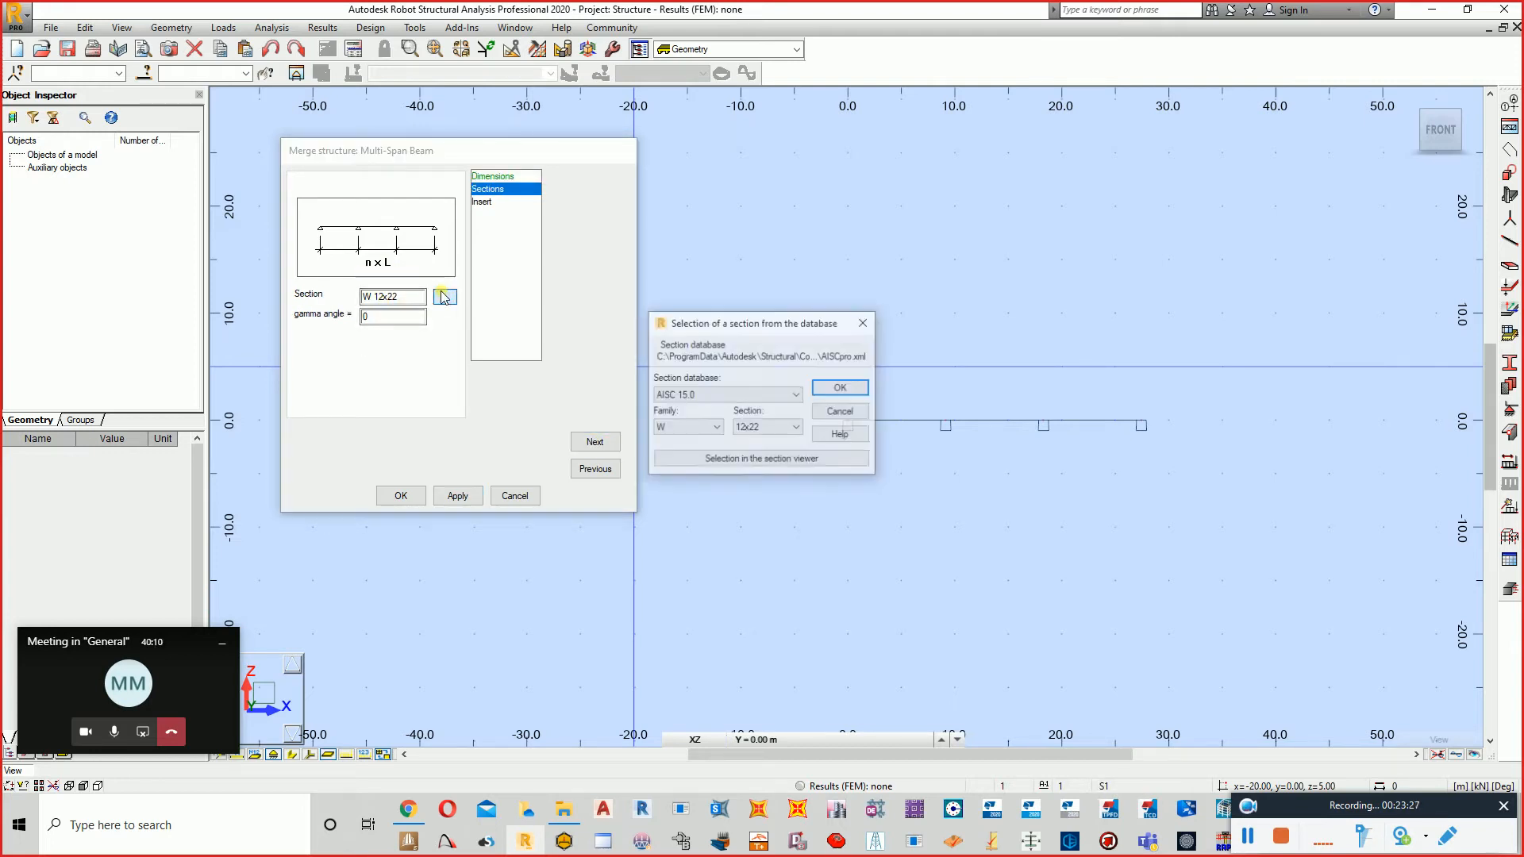
{"action": "left_click", "coordinate": [681, 395]}
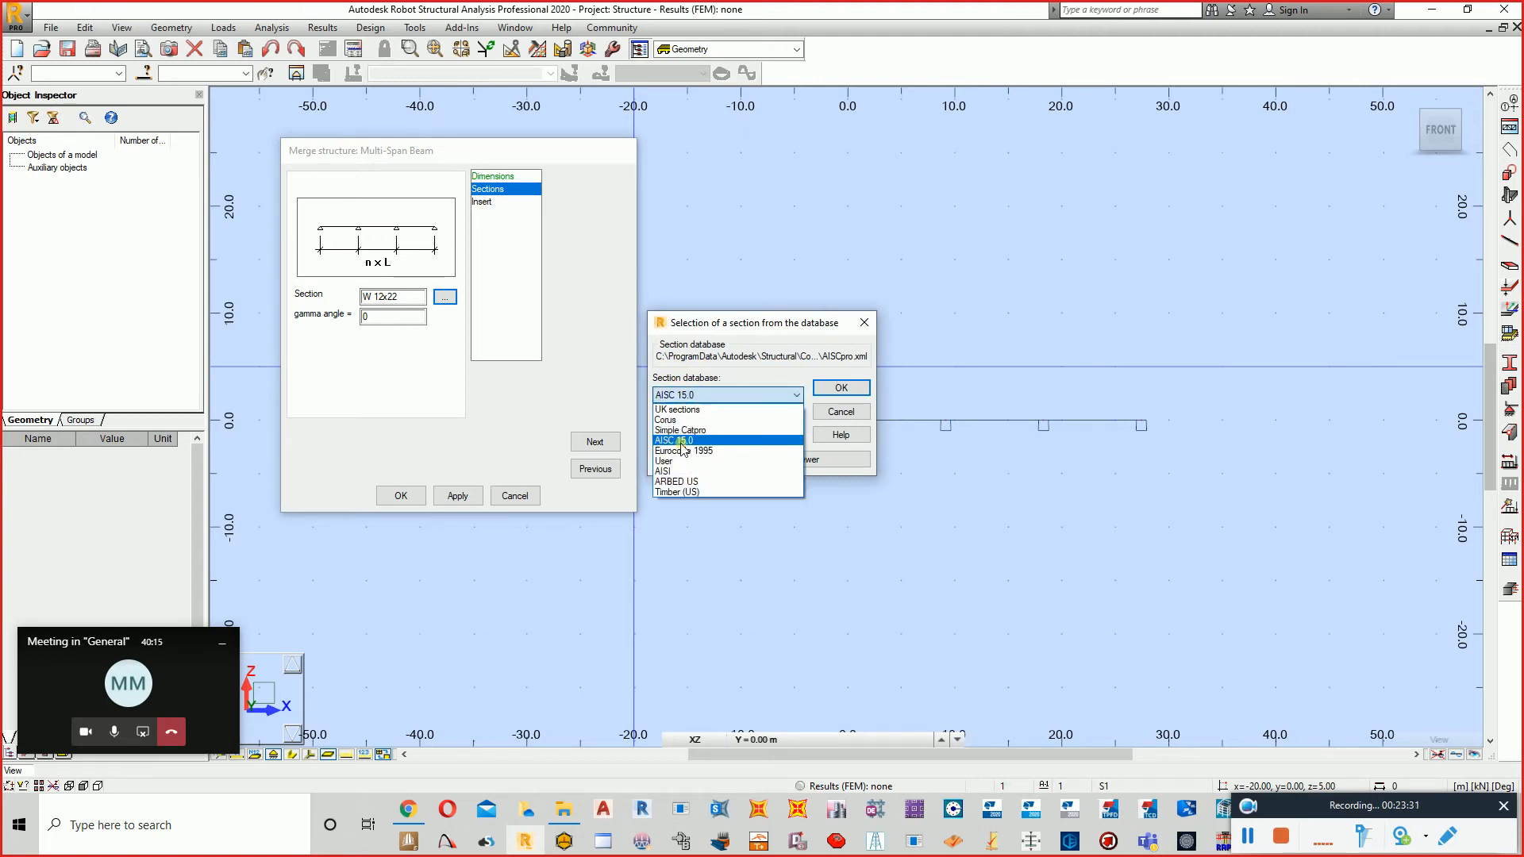
{"action": "left_click", "coordinate": [773, 399]}
{"action": "left_click", "coordinate": [851, 388]}
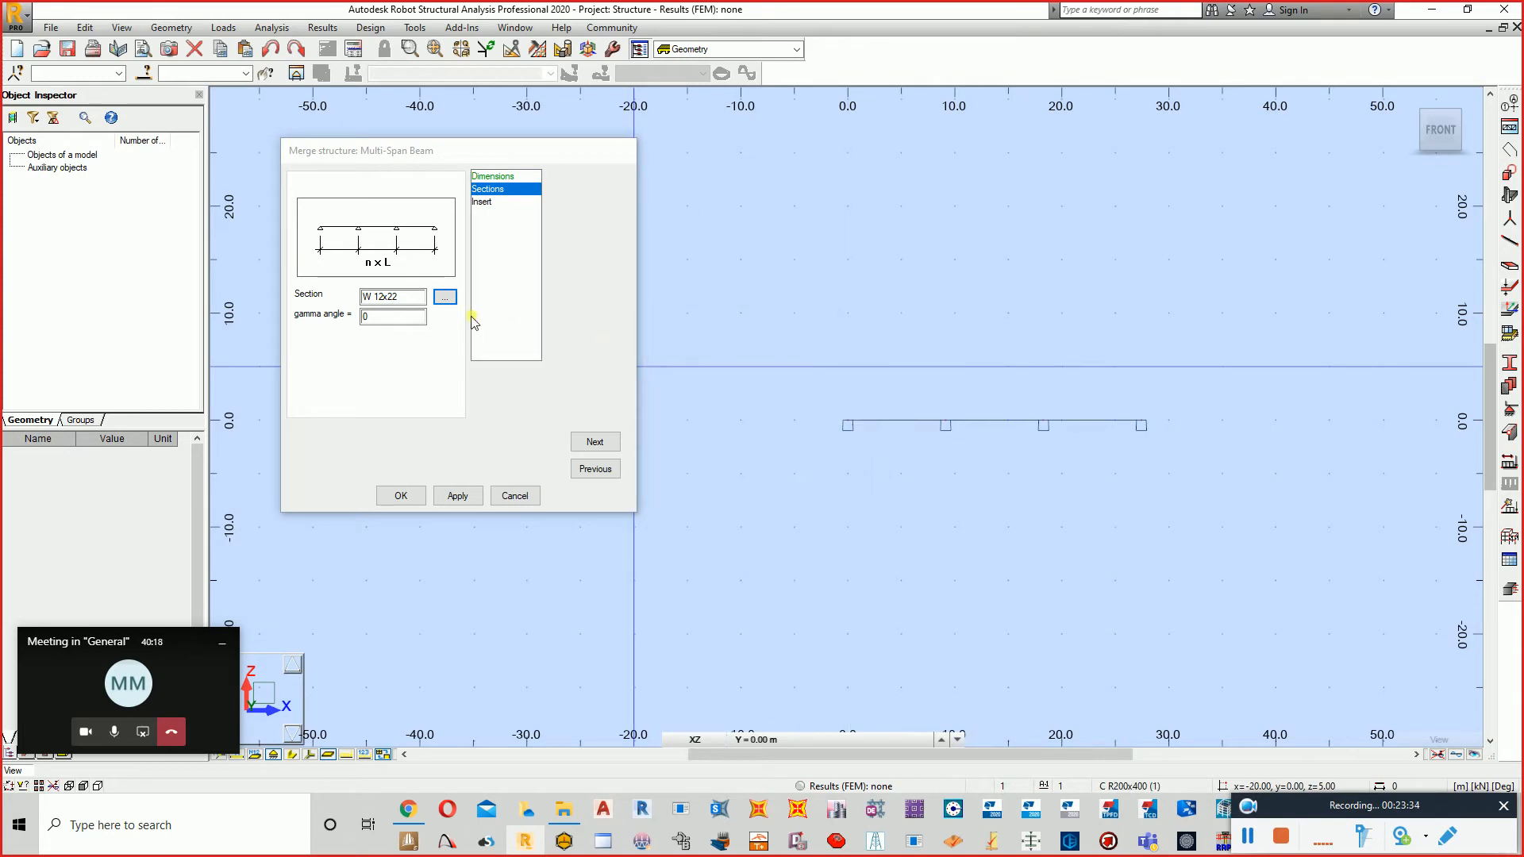
- Insert the multi-span beam at 0.00, 0.00, 0.00 with scale coefficient 1 and without adding it as an object
{"action": "left_click", "coordinate": [589, 446]}
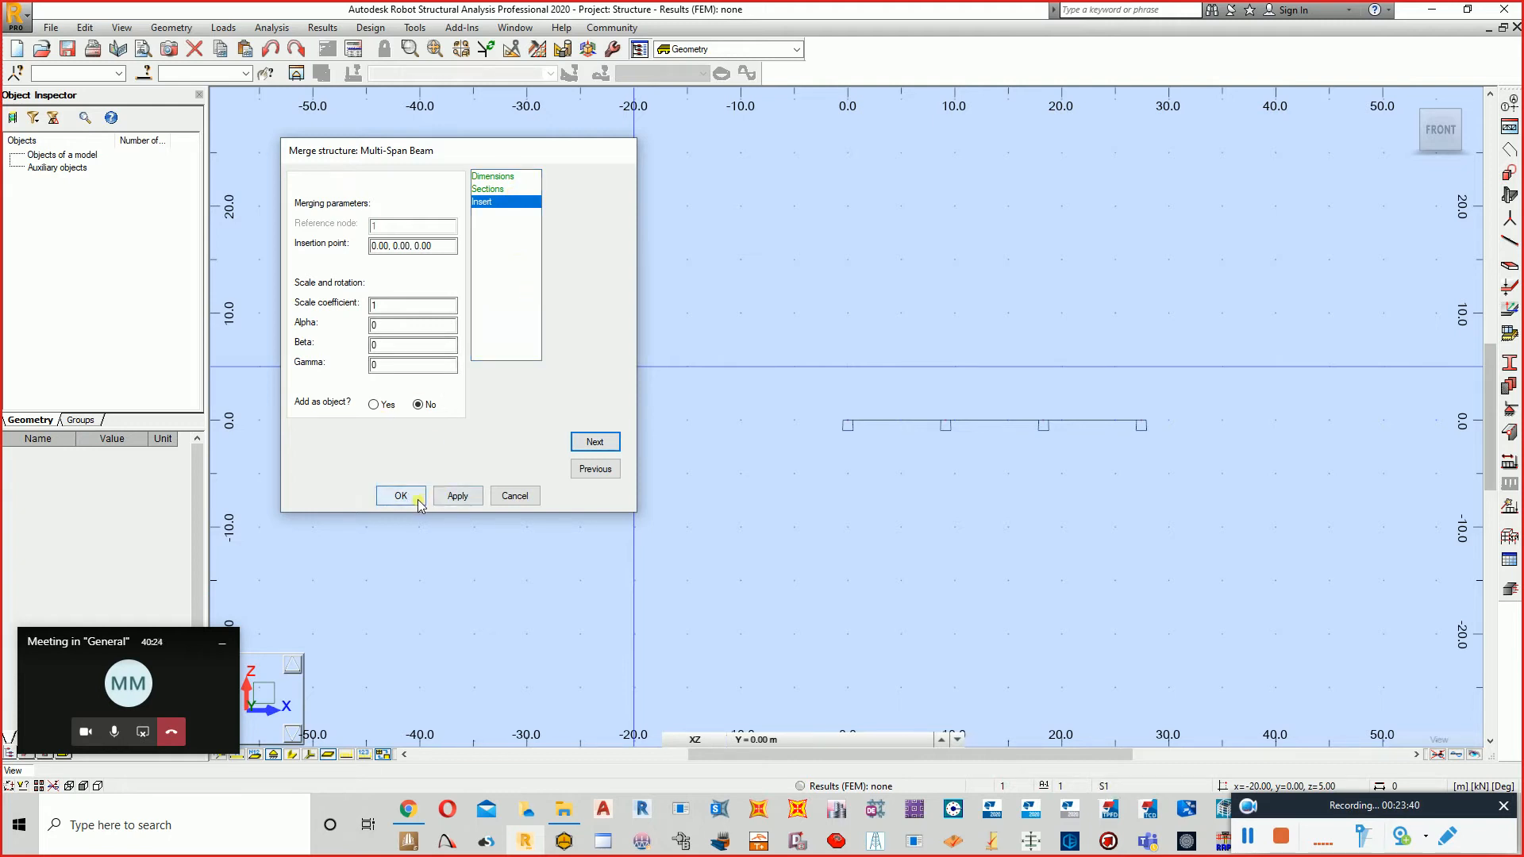
{"action": "left_click", "coordinate": [459, 498]}
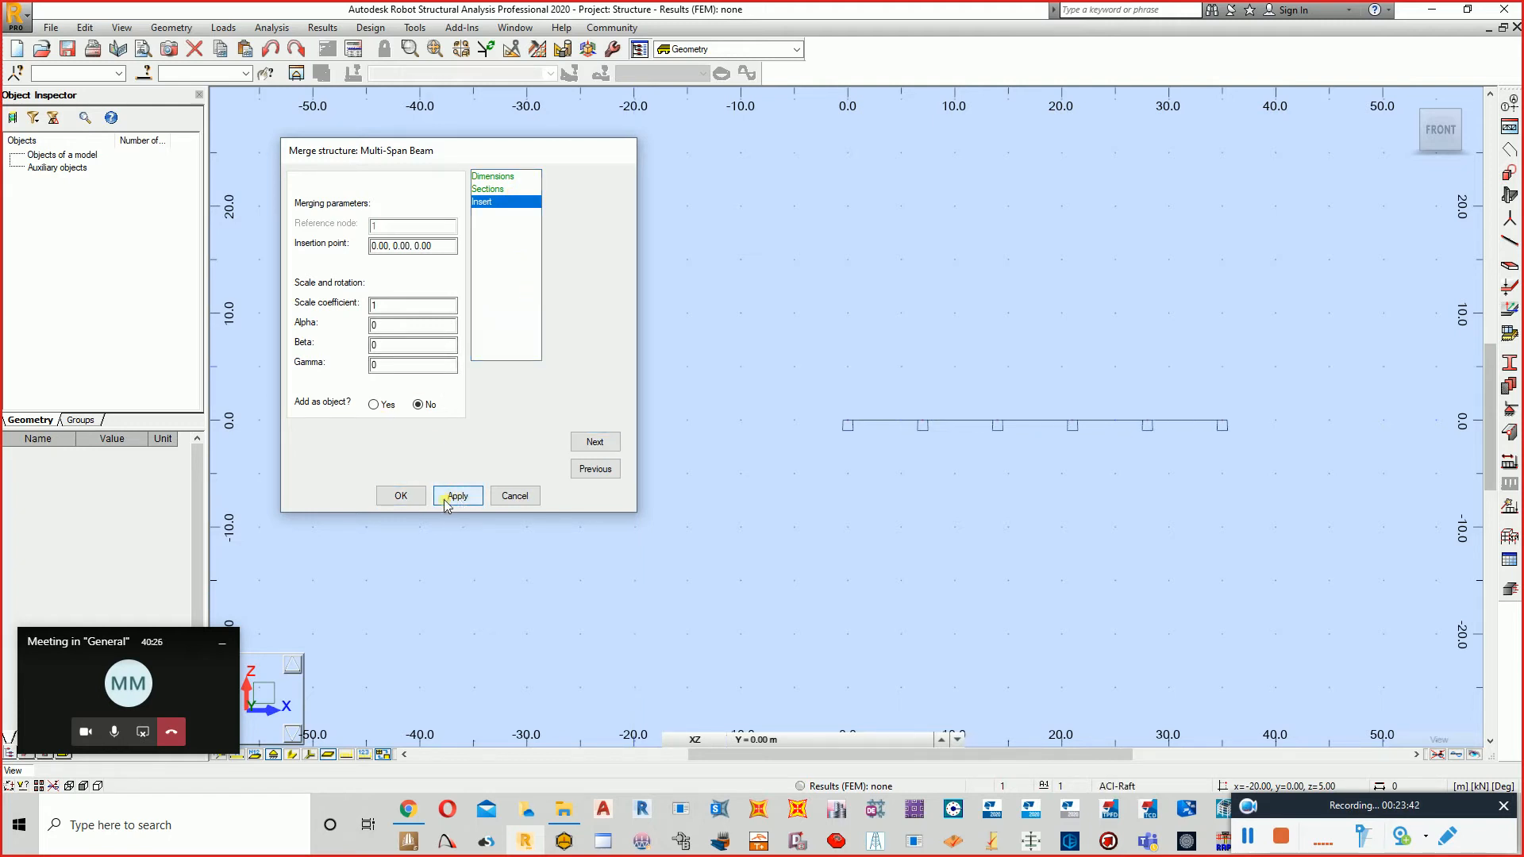
{"action": "left_click", "coordinate": [401, 497]}
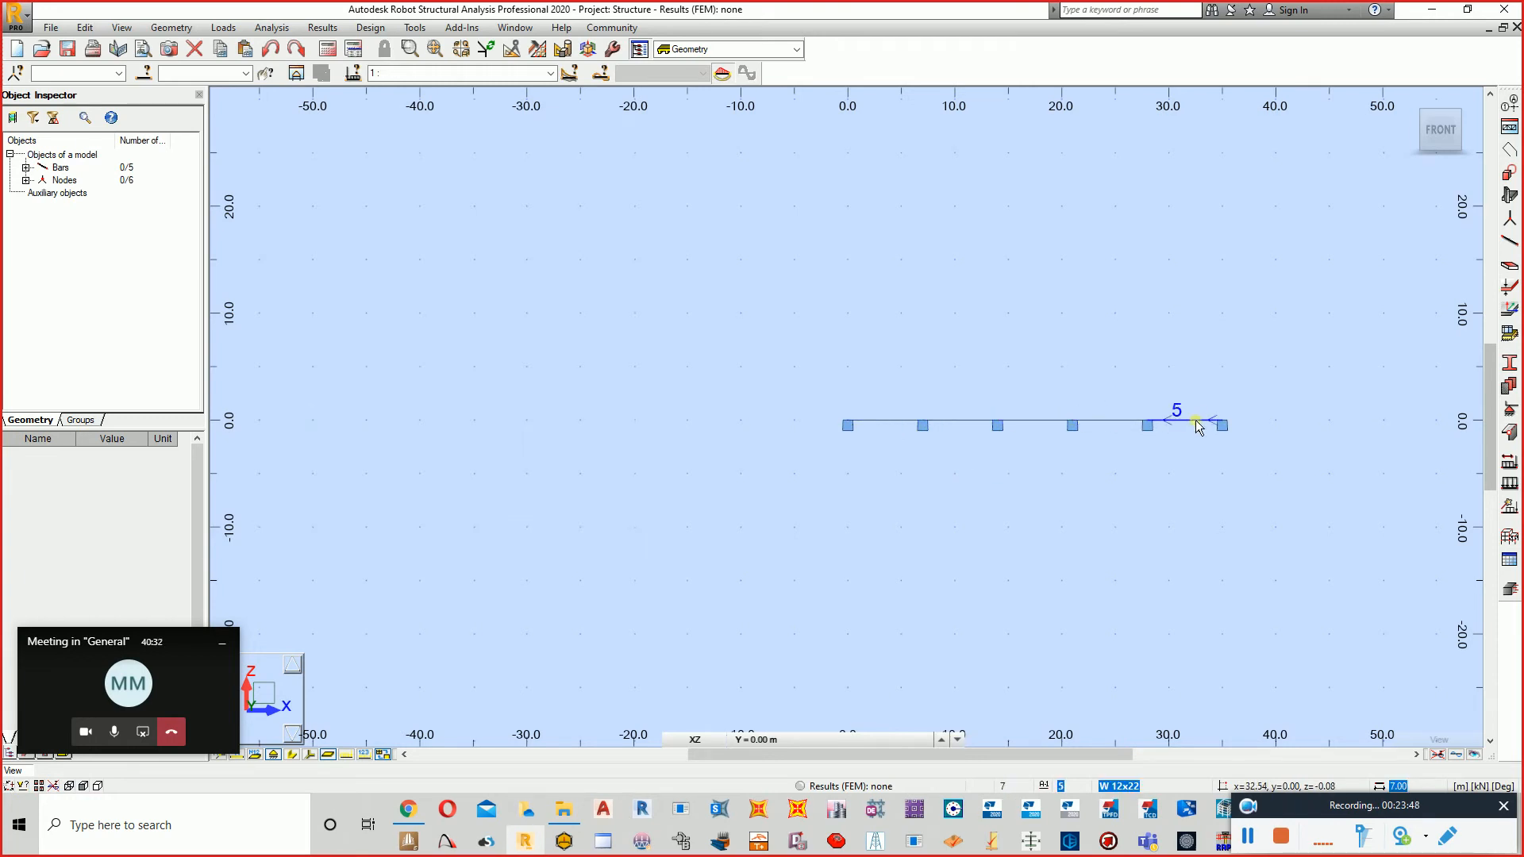
- Add a dimension line below the first span, from the beam's start node to its second node
{"action": "middle_click_drag", "start_coordinate": [1055, 460], "coordinate": [817, 445]}
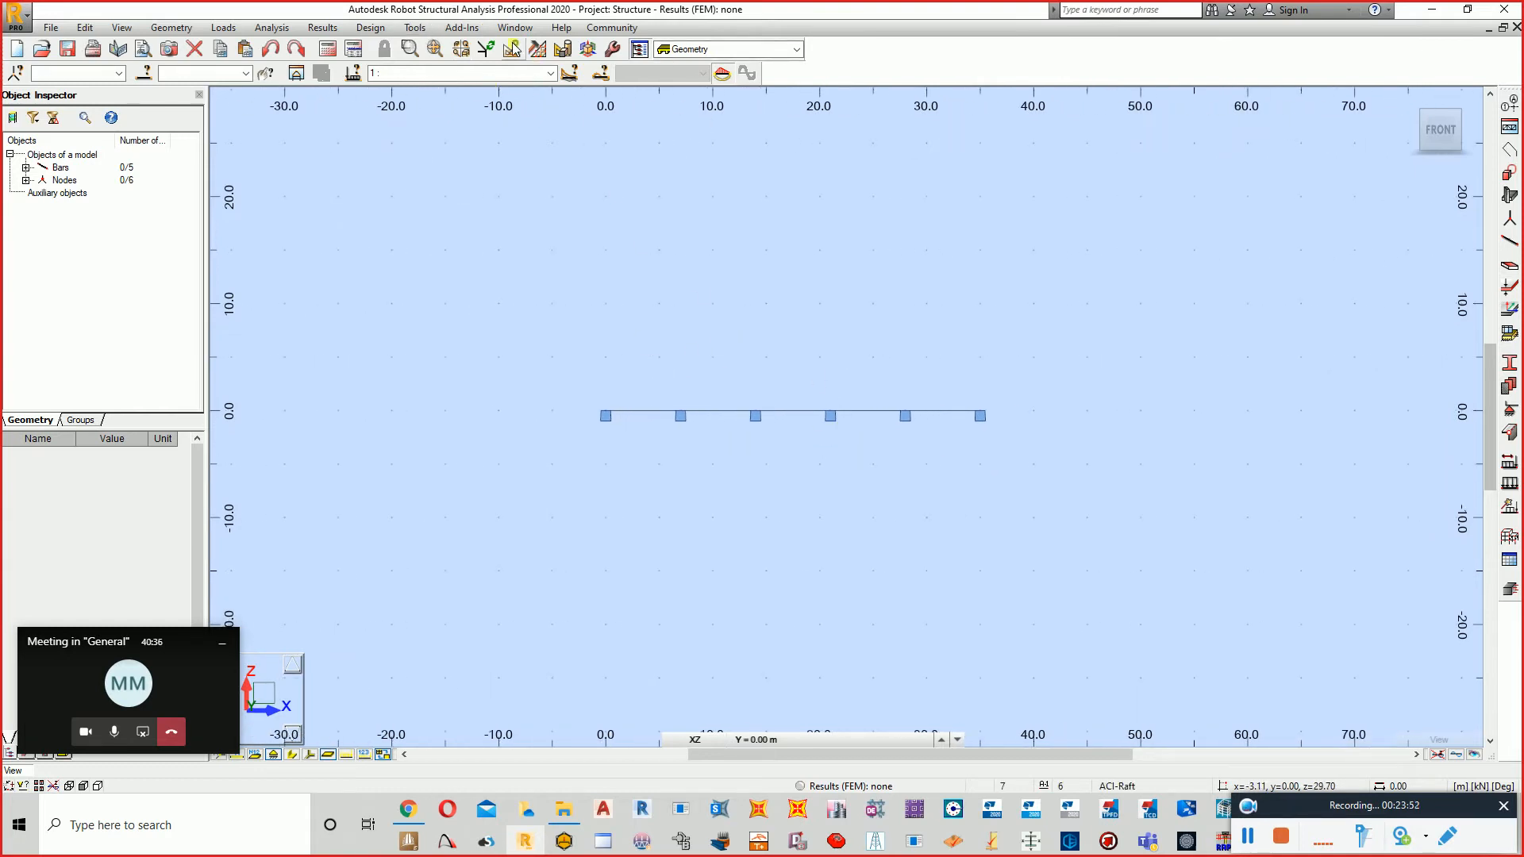
{"action": "left_click", "coordinate": [420, 28]}
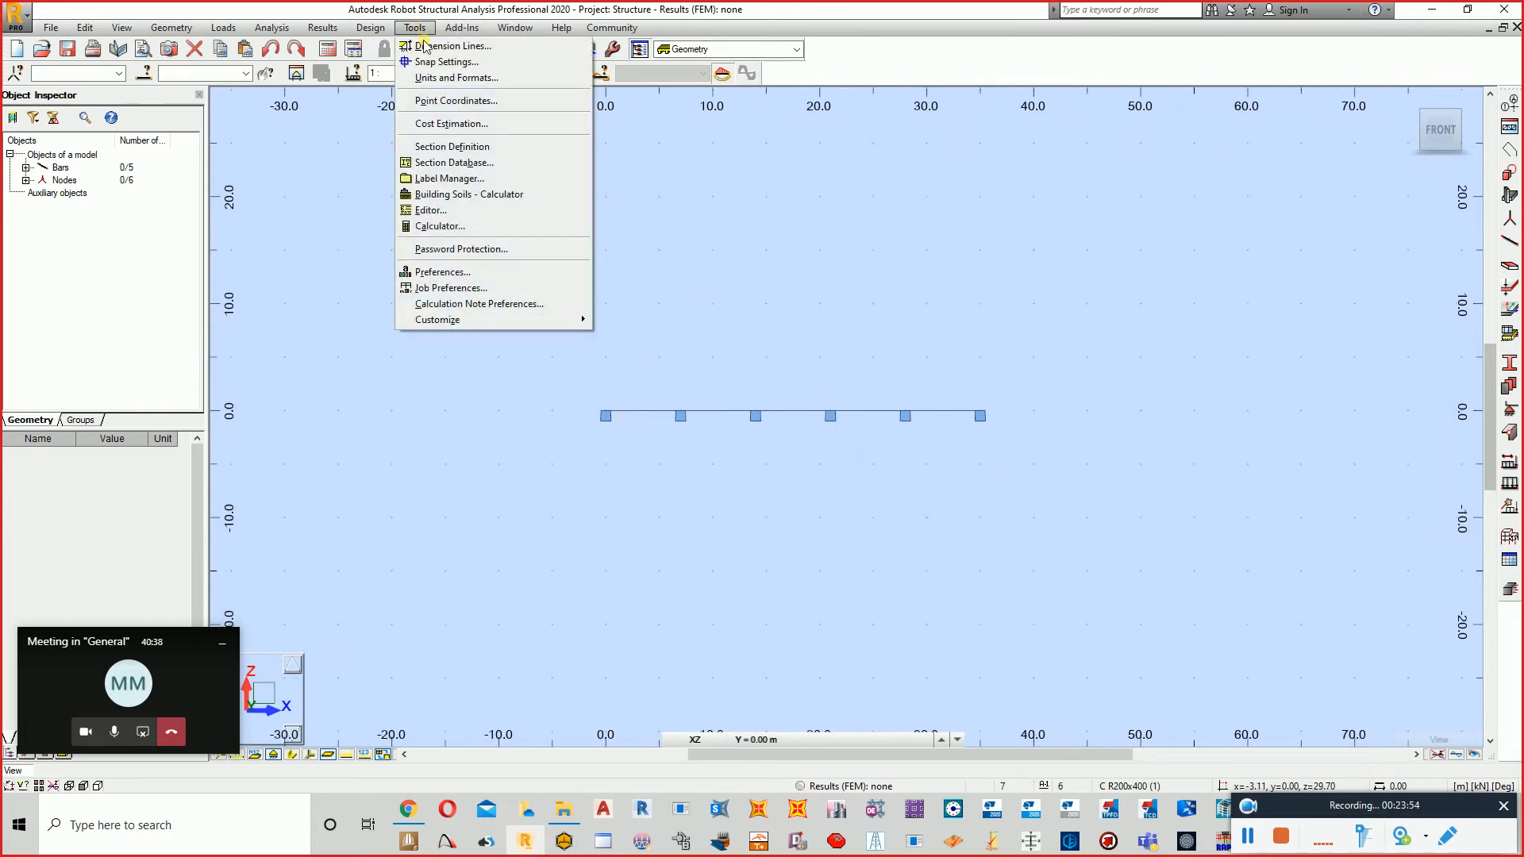
{"action": "left_click", "coordinate": [445, 46]}
{"action": "left_click", "coordinate": [606, 413]}
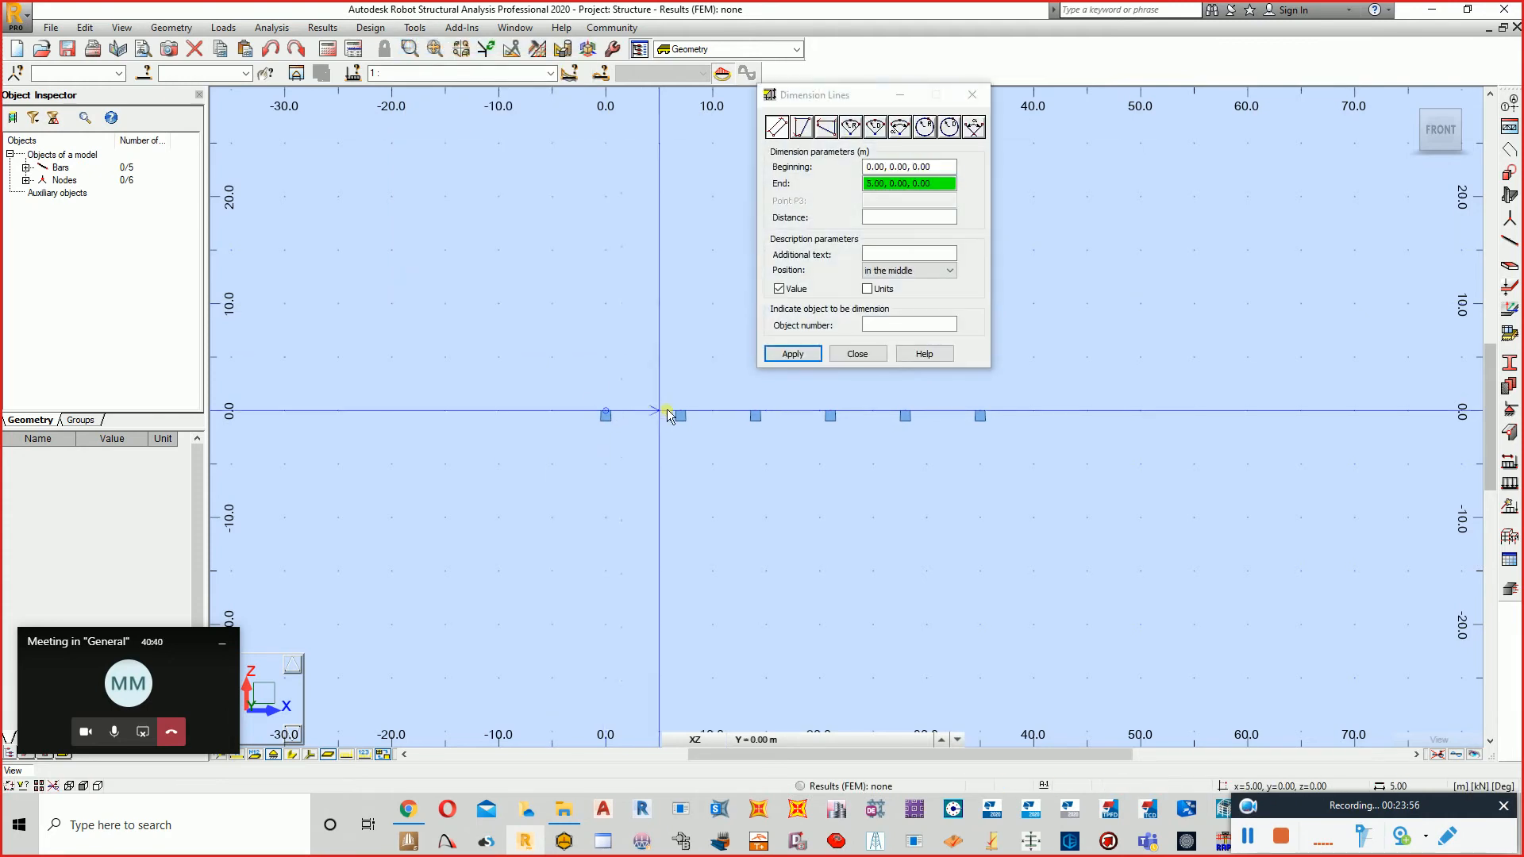
{"action": "left_click", "coordinate": [680, 414]}
{"action": "left_click", "coordinate": [679, 454]}
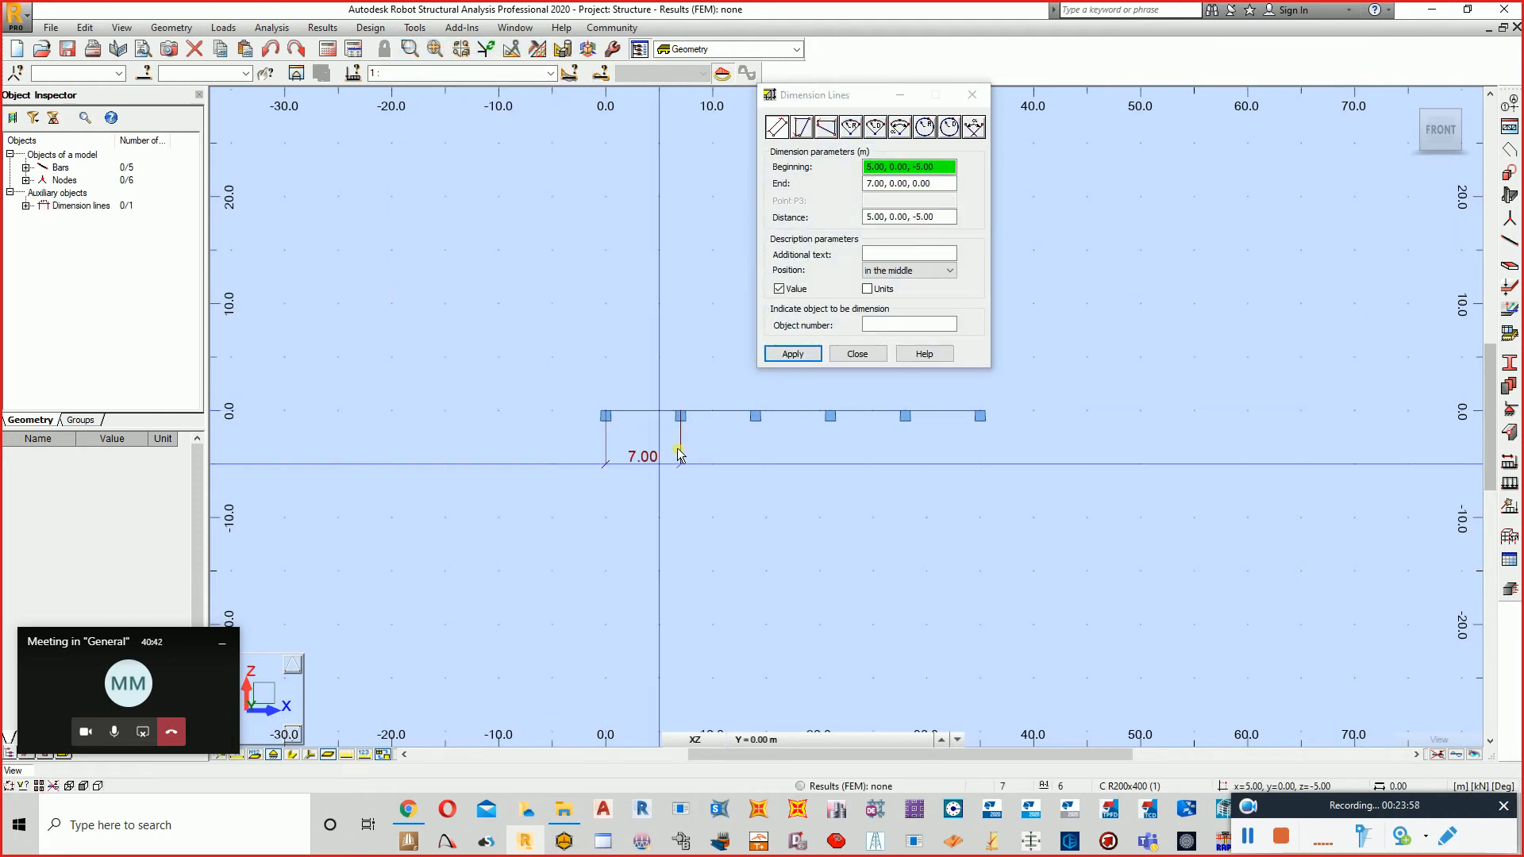
{"action": "left_click", "coordinate": [859, 354]}
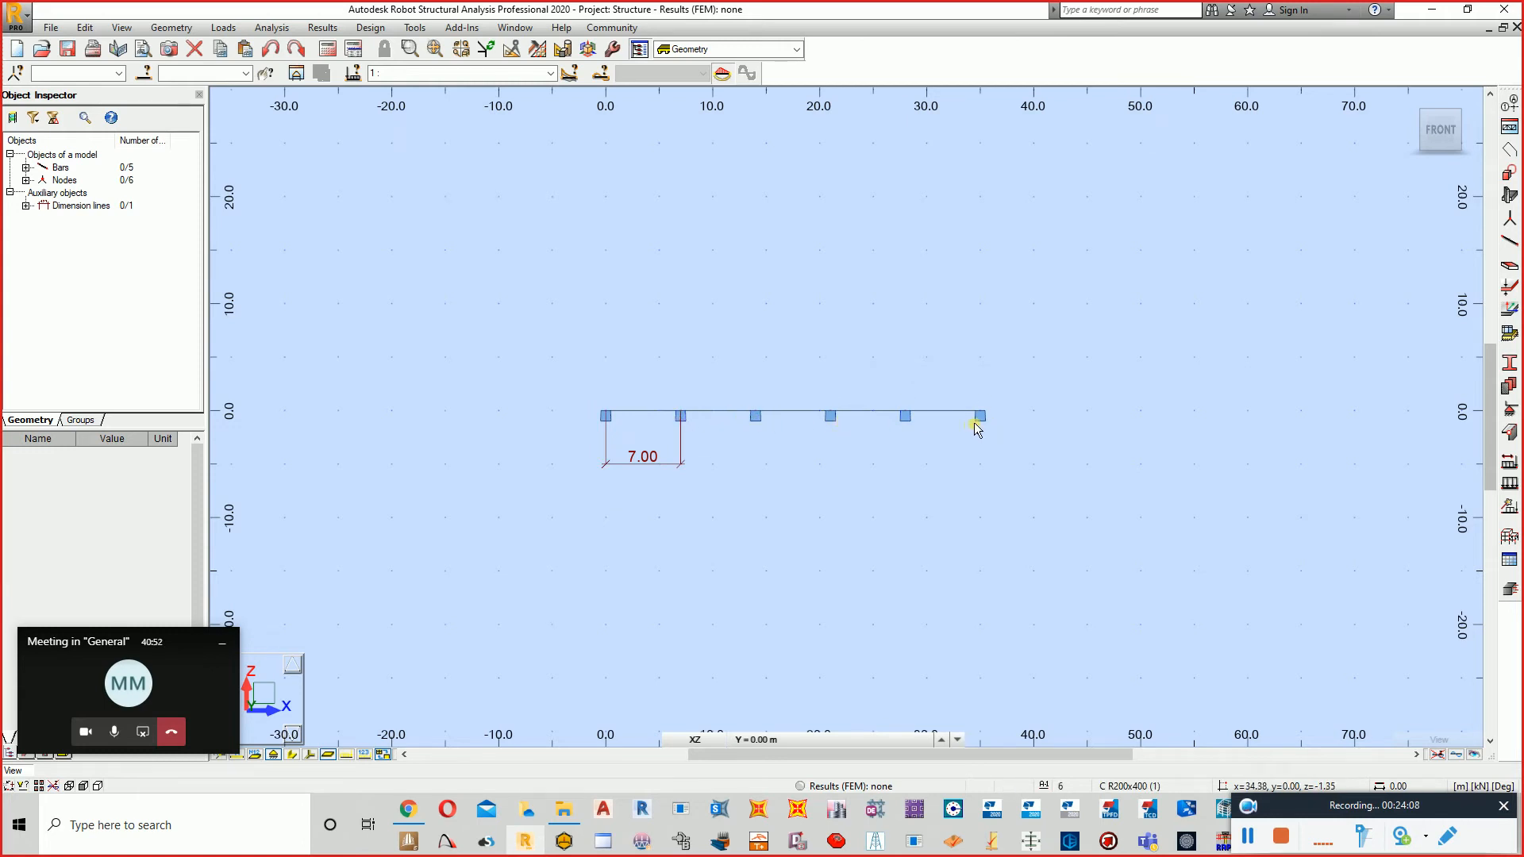
- Assign pinned supports to the four intermediate nodes of the multi-span beam
{"action": "left_click", "coordinate": [1510, 409]}
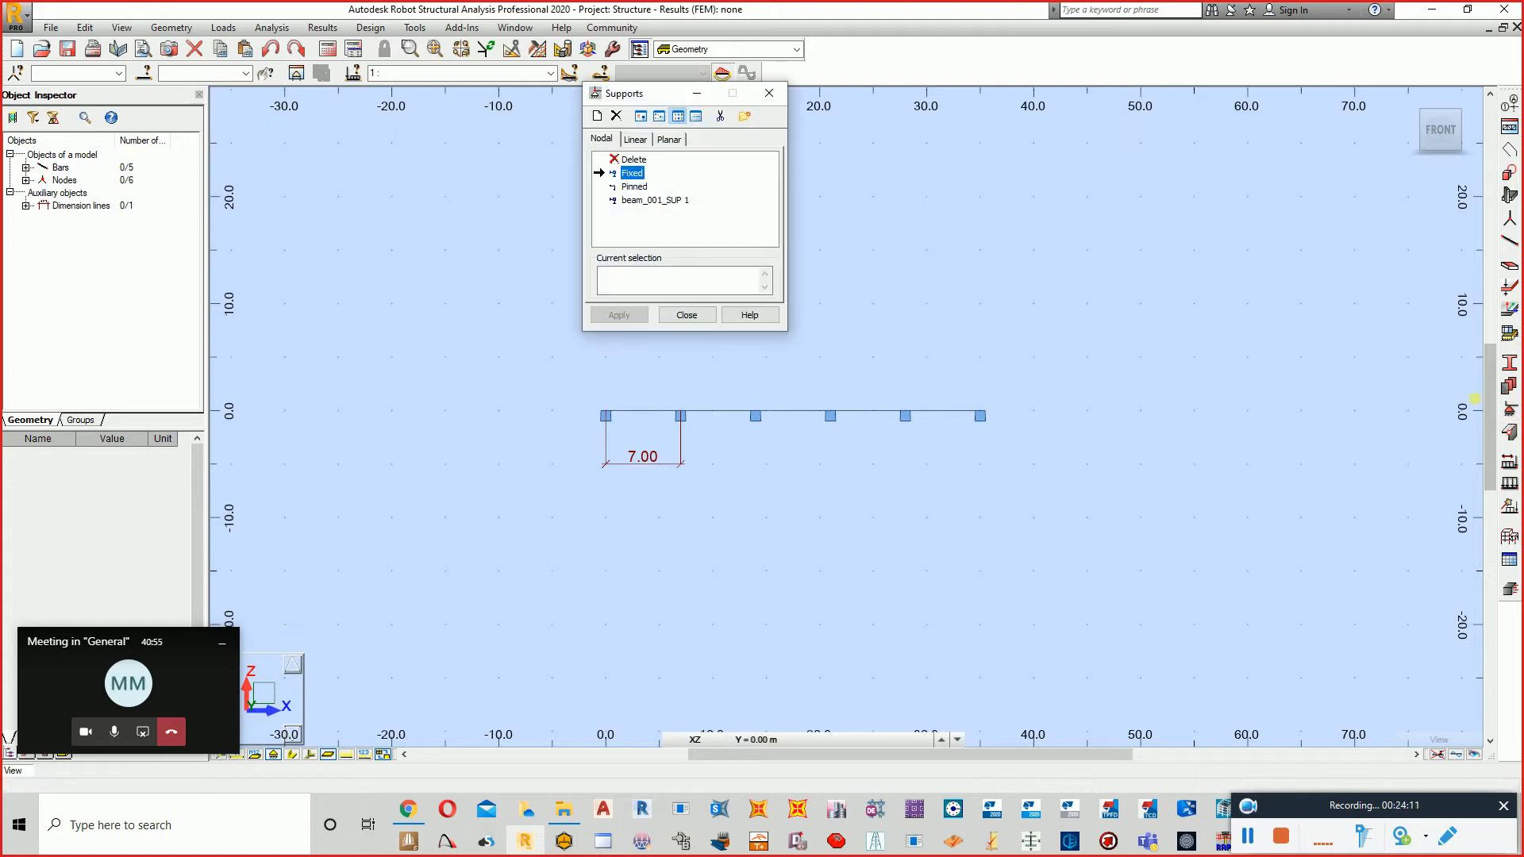
{"action": "left_click", "coordinate": [634, 186]}
{"action": "left_click", "coordinate": [685, 421]}
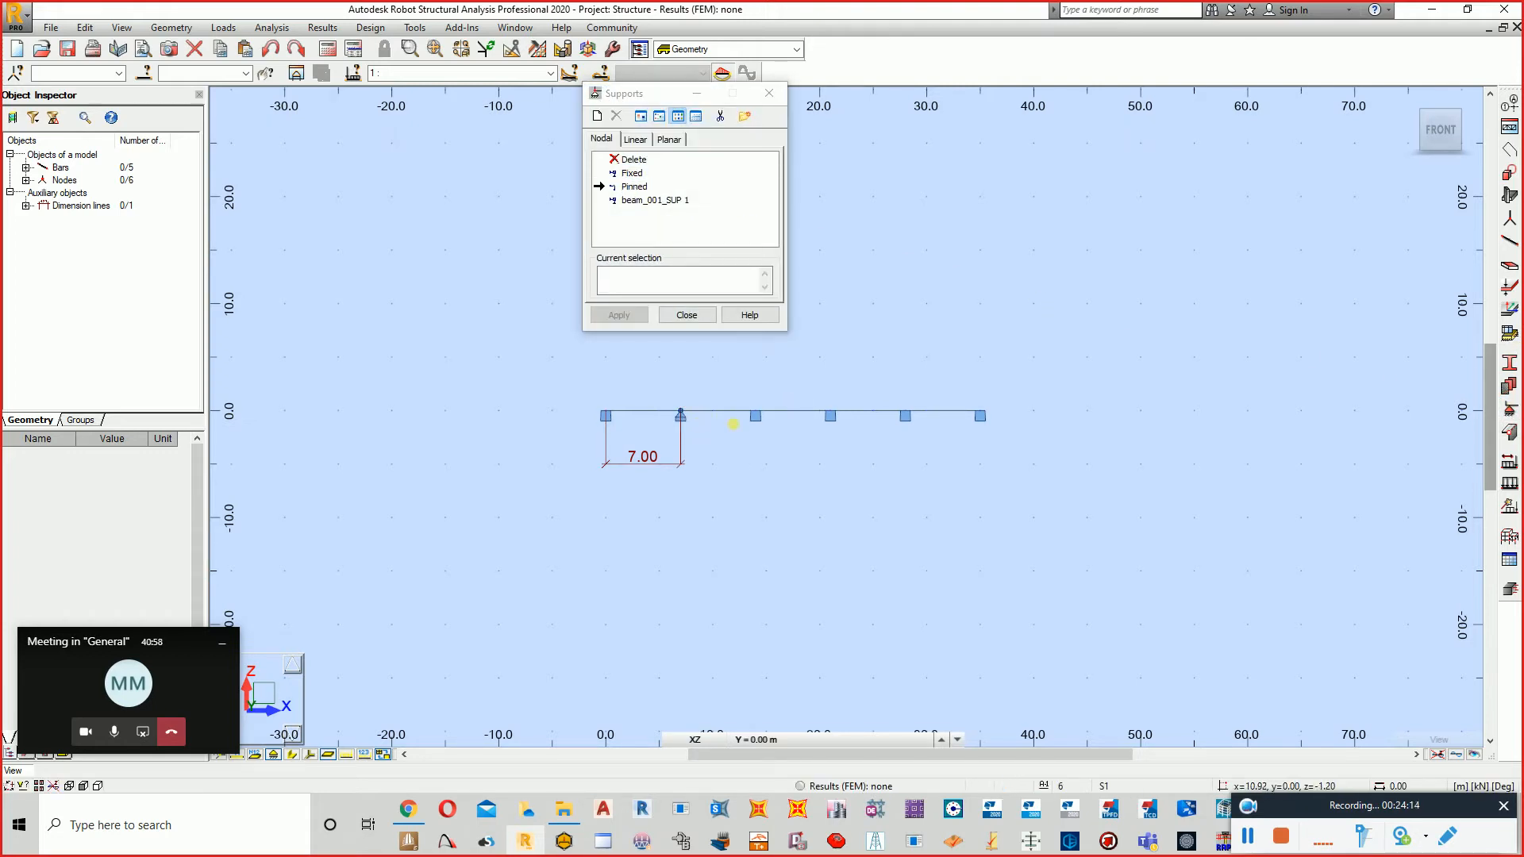
{"action": "left_click", "coordinate": [756, 414]}
{"action": "left_click", "coordinate": [831, 414]}
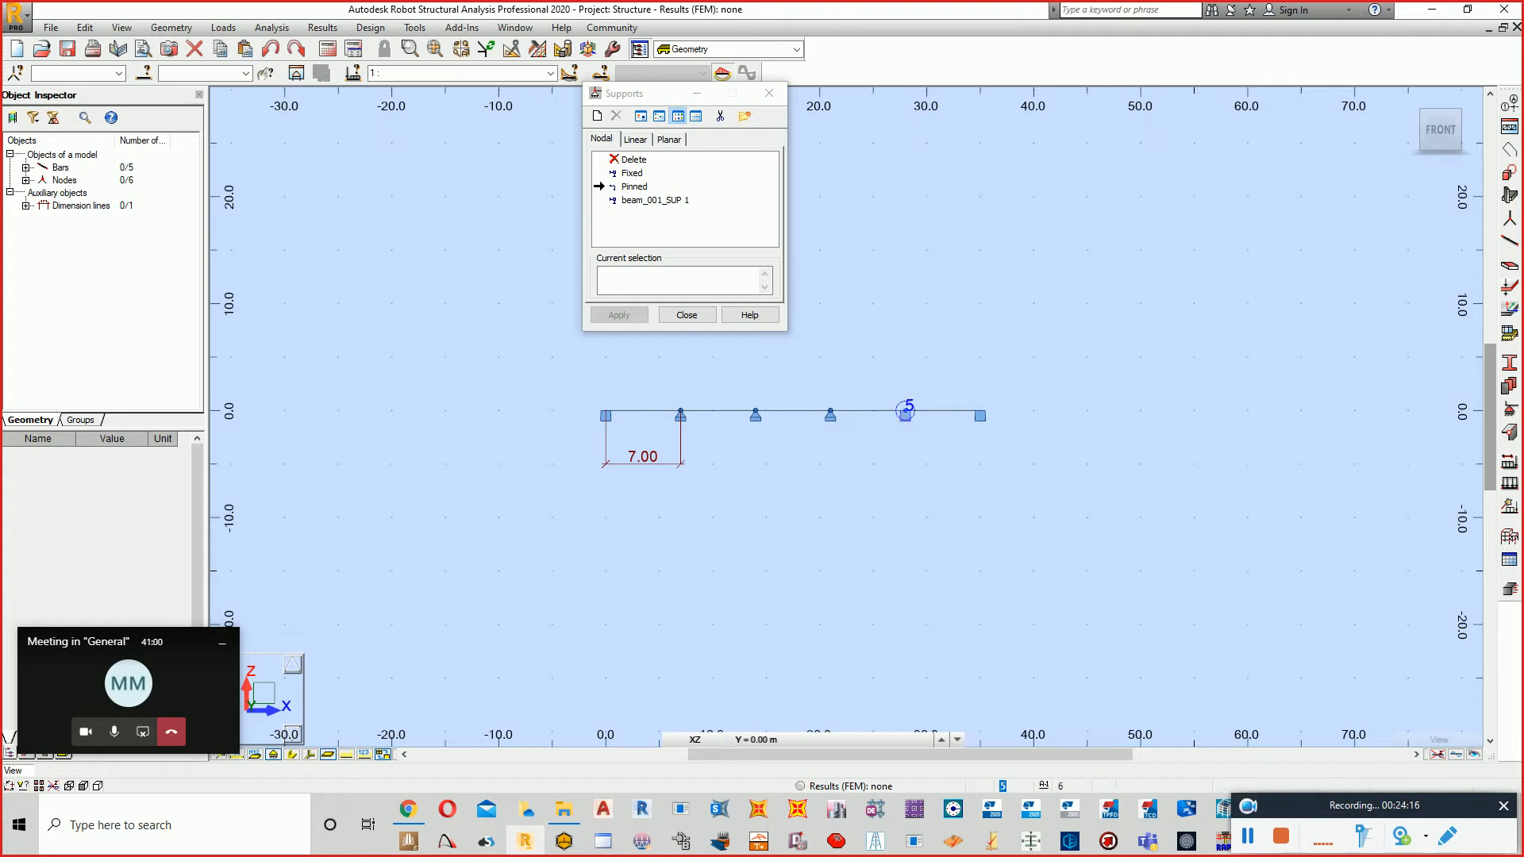
{"action": "left_click", "coordinate": [906, 413]}
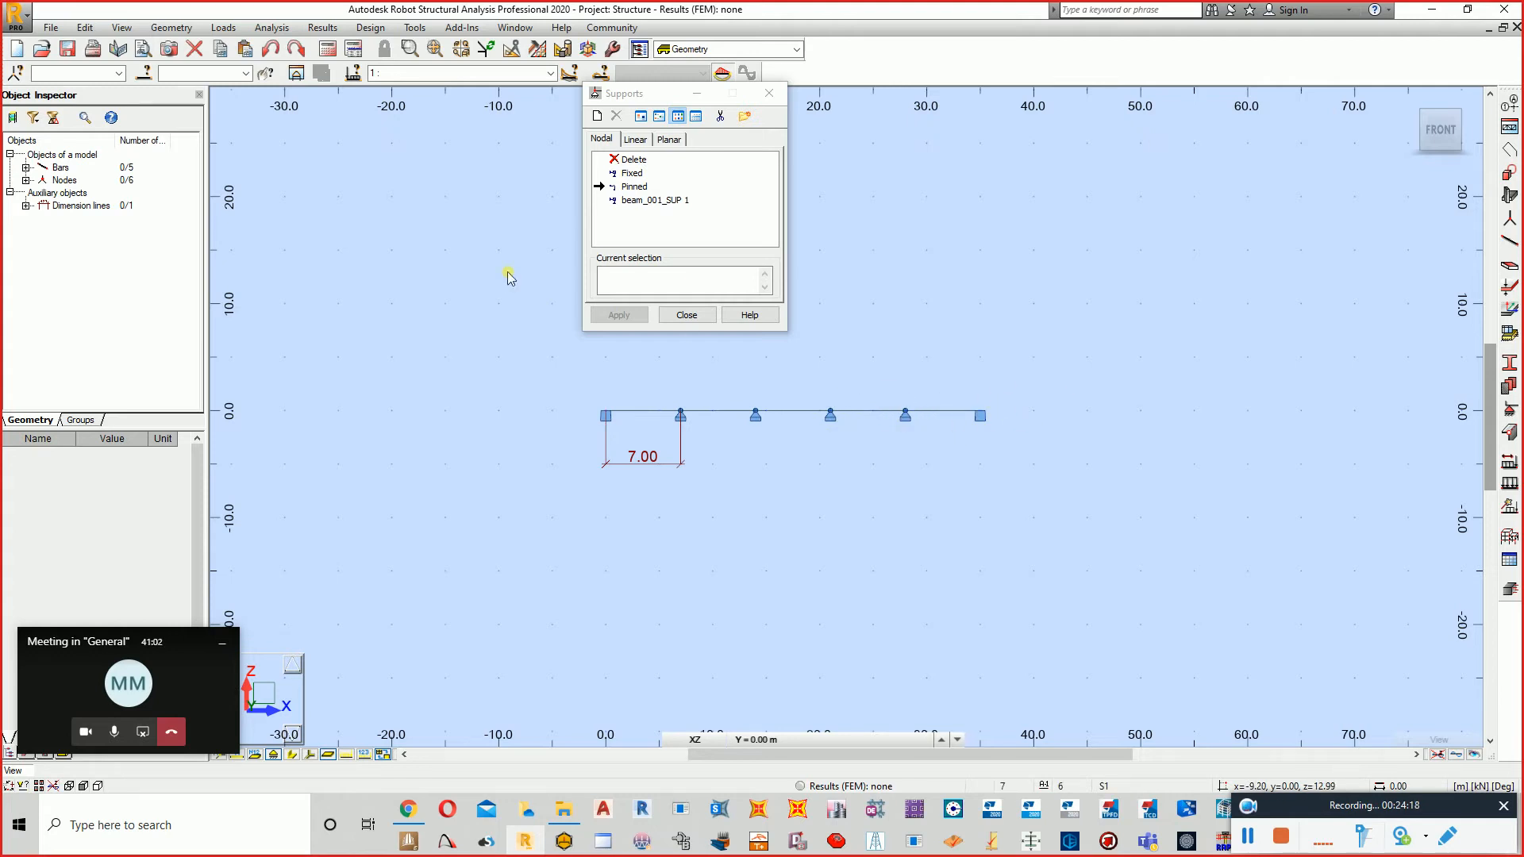
- Delete the support at the far end node of the last span, leaving that end free
{"action": "left_click", "coordinate": [635, 160]}
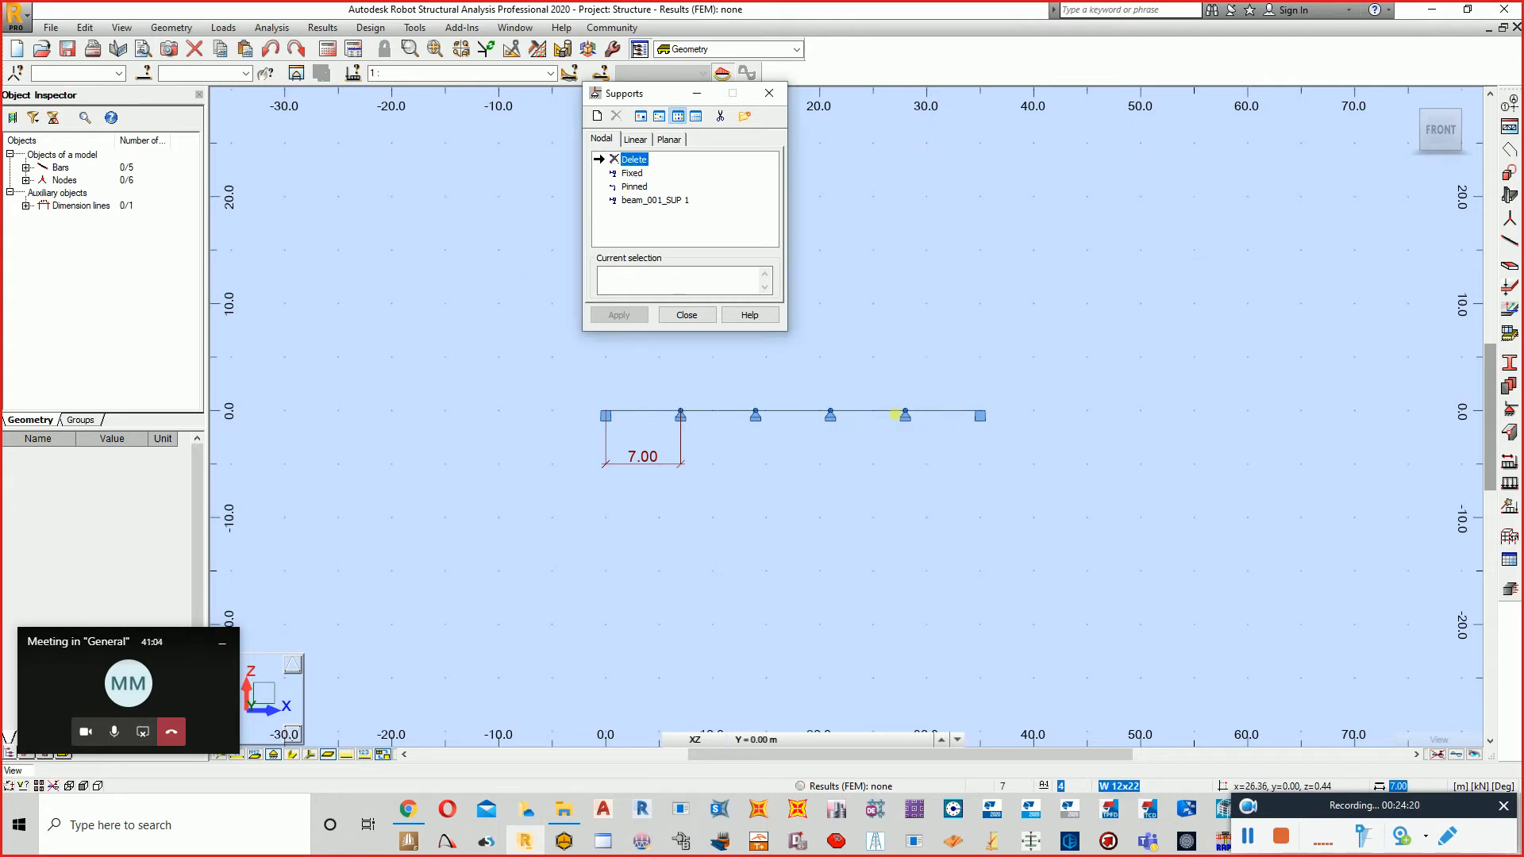
{"action": "left_click", "coordinate": [982, 411]}
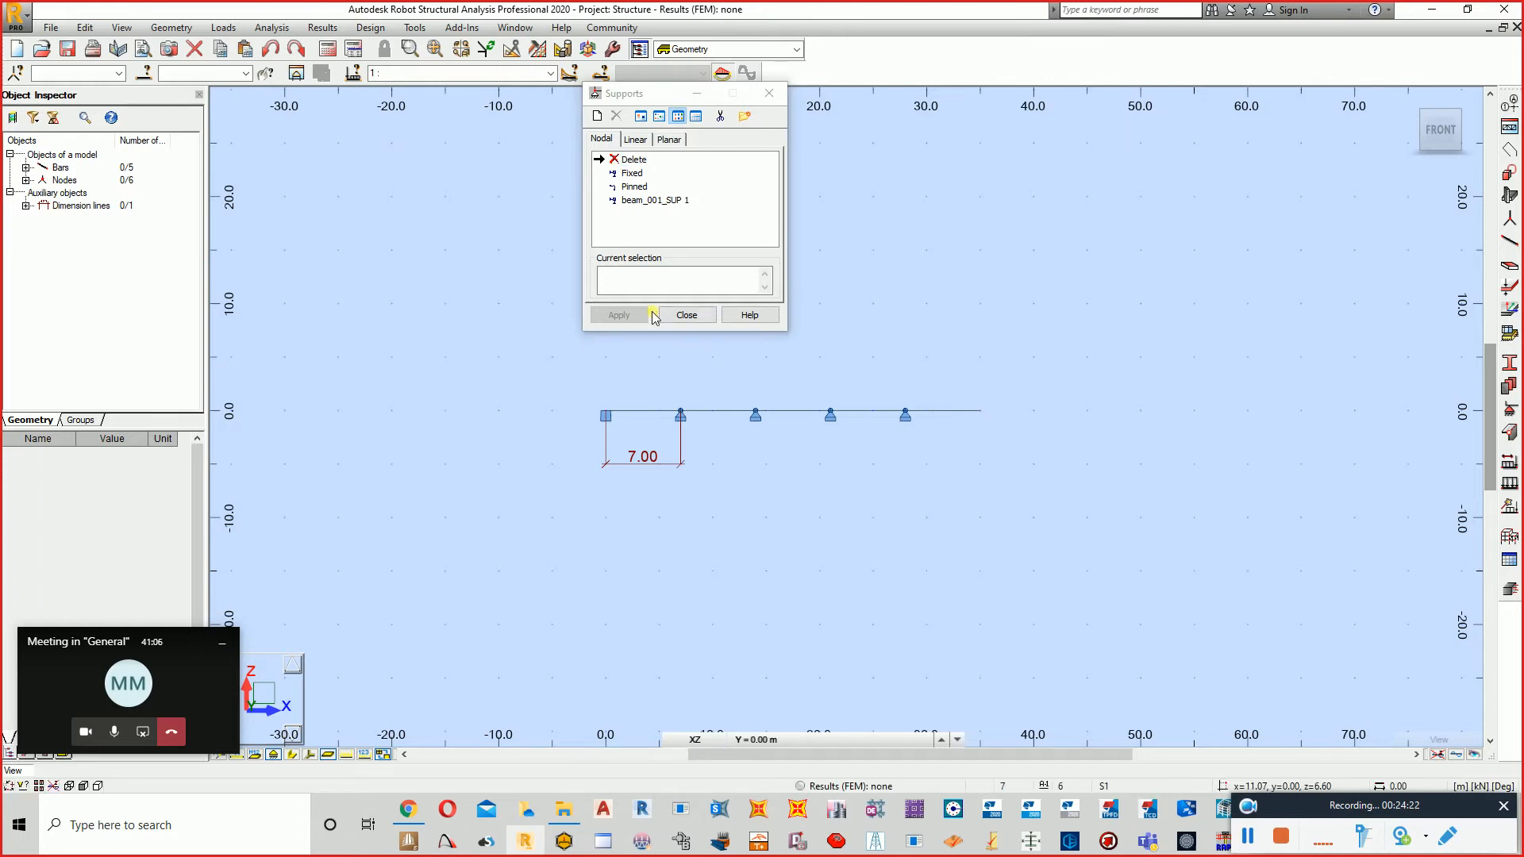
{"action": "left_click", "coordinate": [687, 316]}
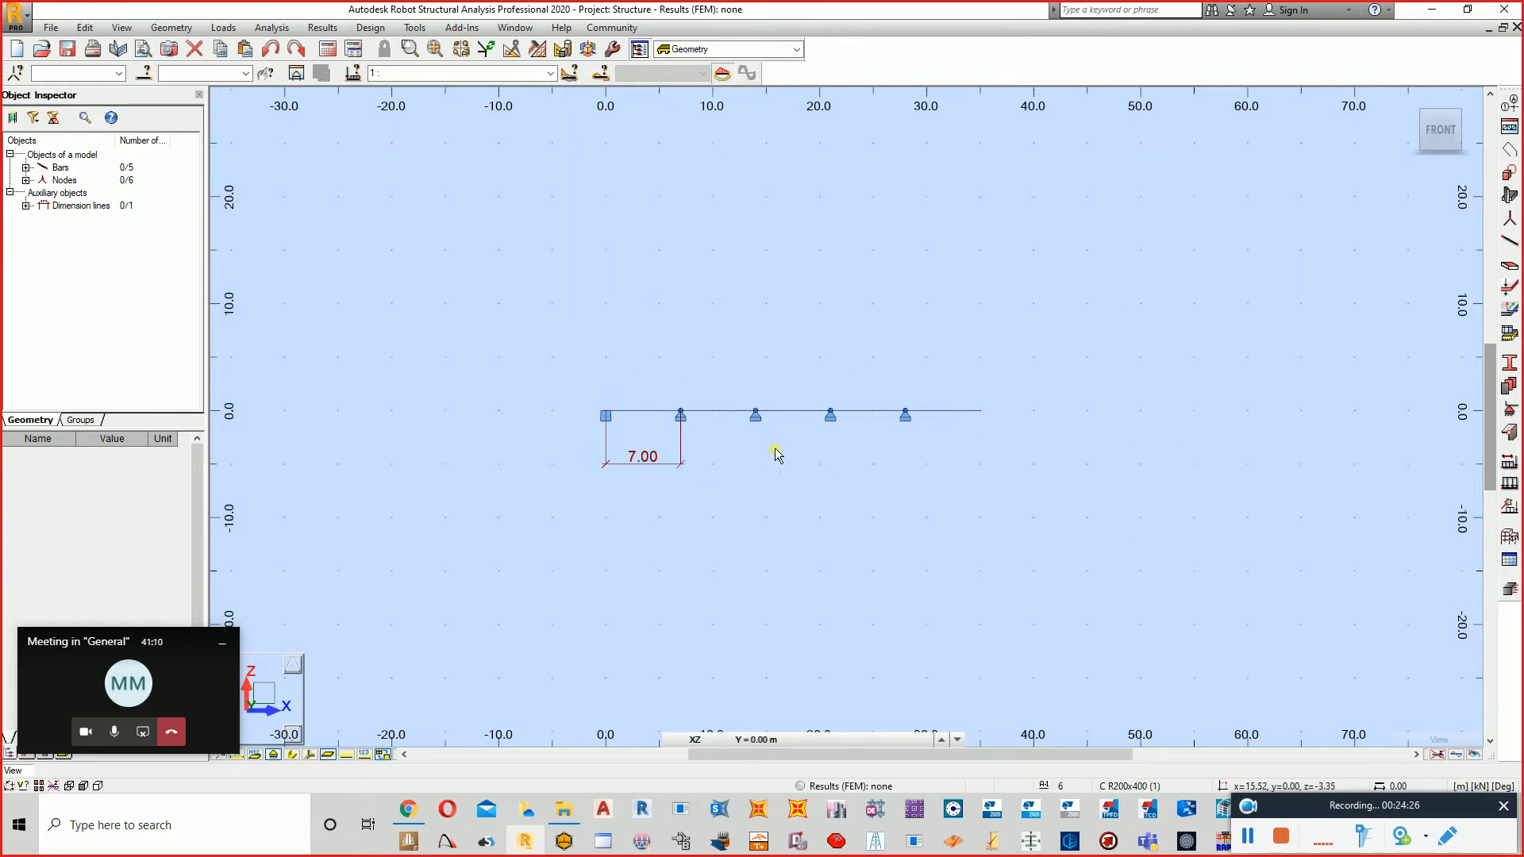
- Delete the dimension line below the first span
{"action": "left_click", "coordinate": [679, 459]}
{"action": "key", "text": "Delete"}
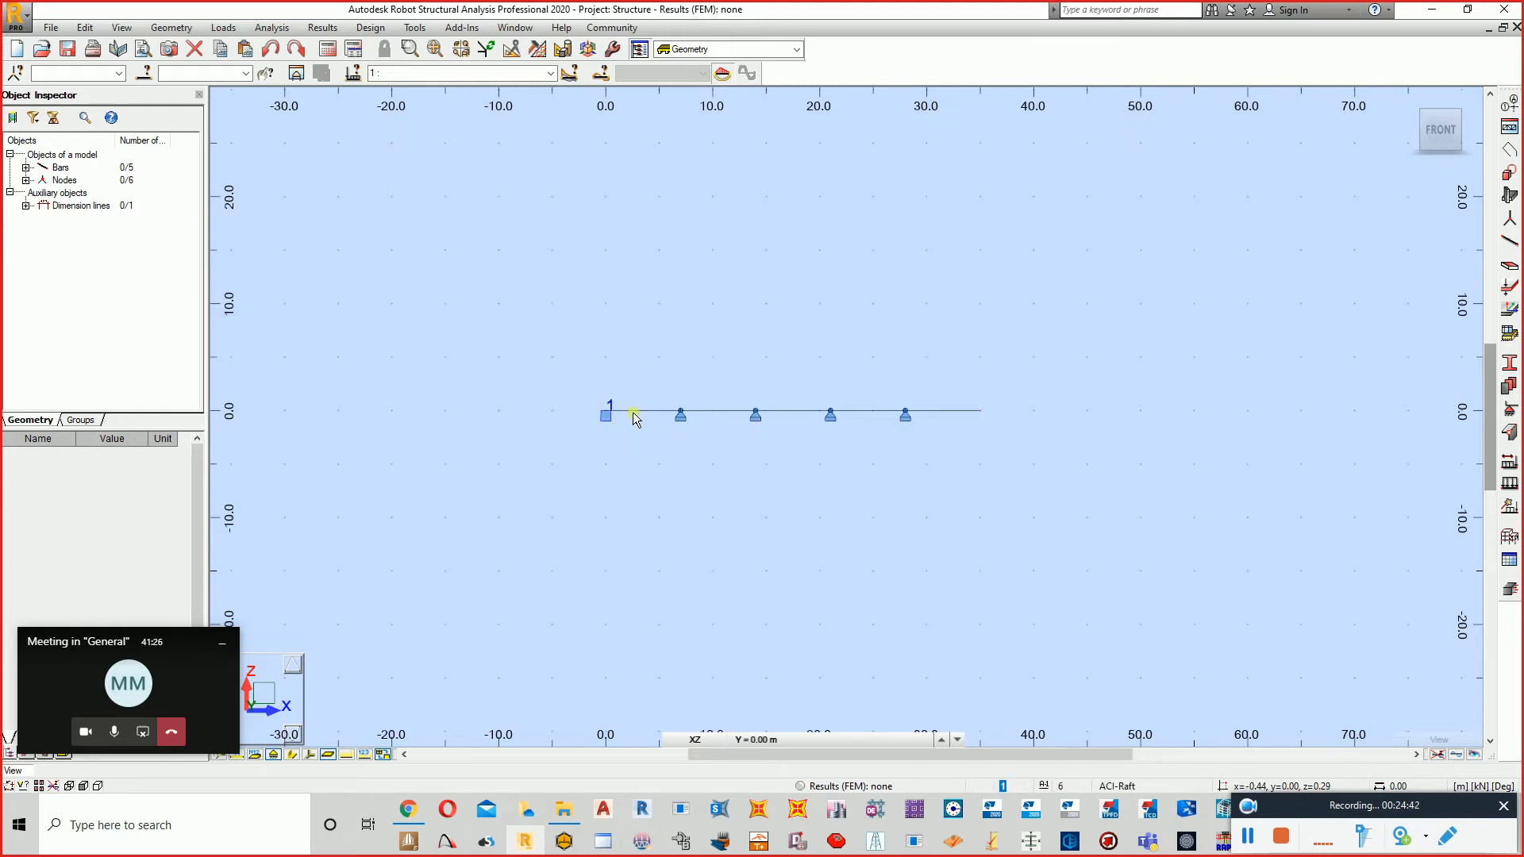
- Set the length of bar 5 to 3 m with the Change Bar Length tool, moving the bar end node
{"action": "left_click", "coordinate": [680, 811]}
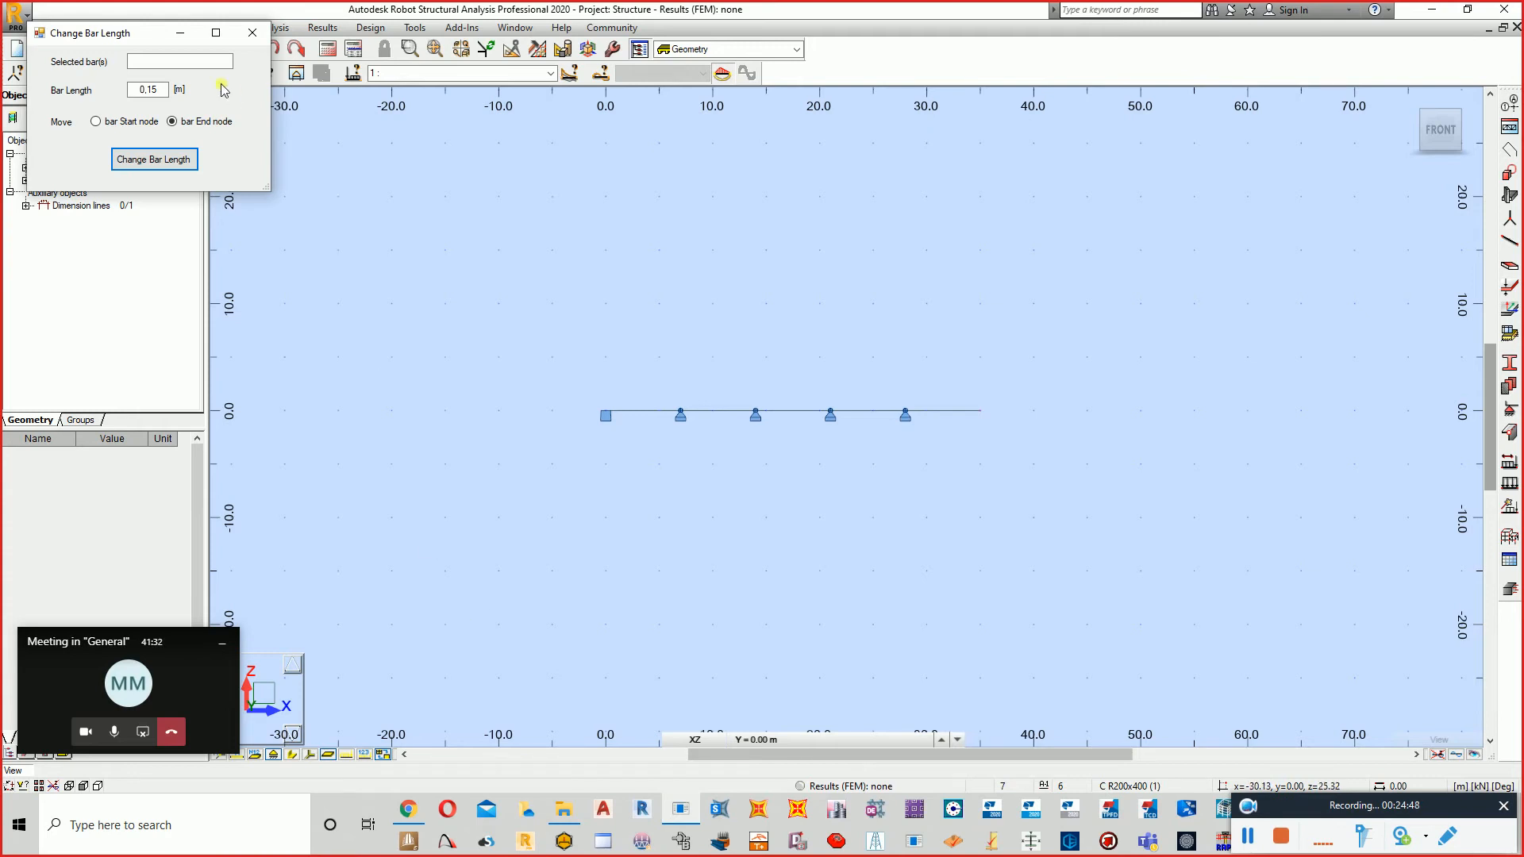
{"action": "left_click_drag", "start_coordinate": [145, 33], "coordinate": [299, 173]}
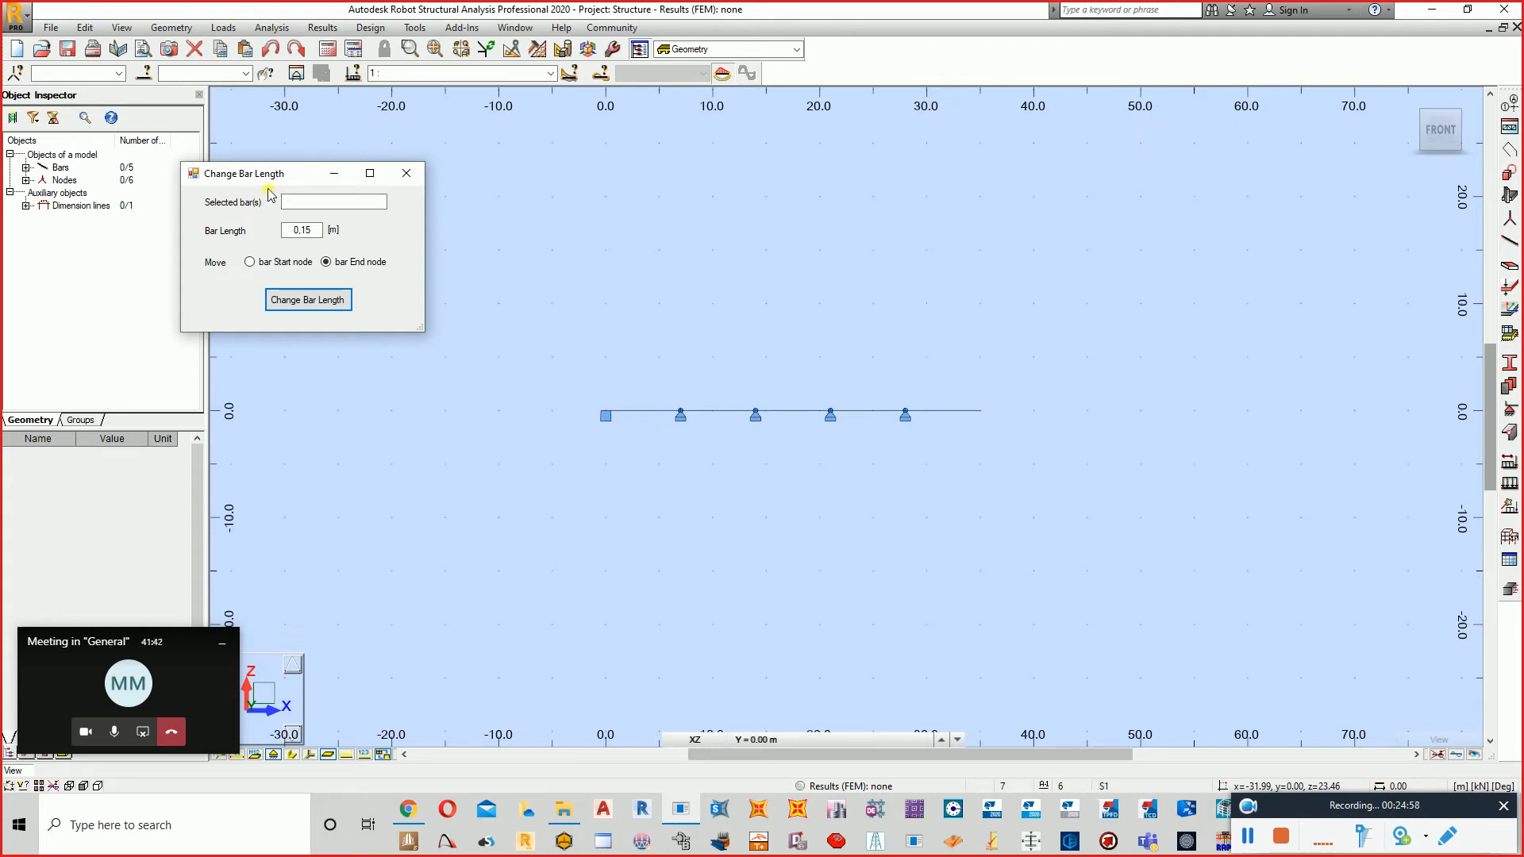
{"action": "left_click", "coordinate": [936, 416]}
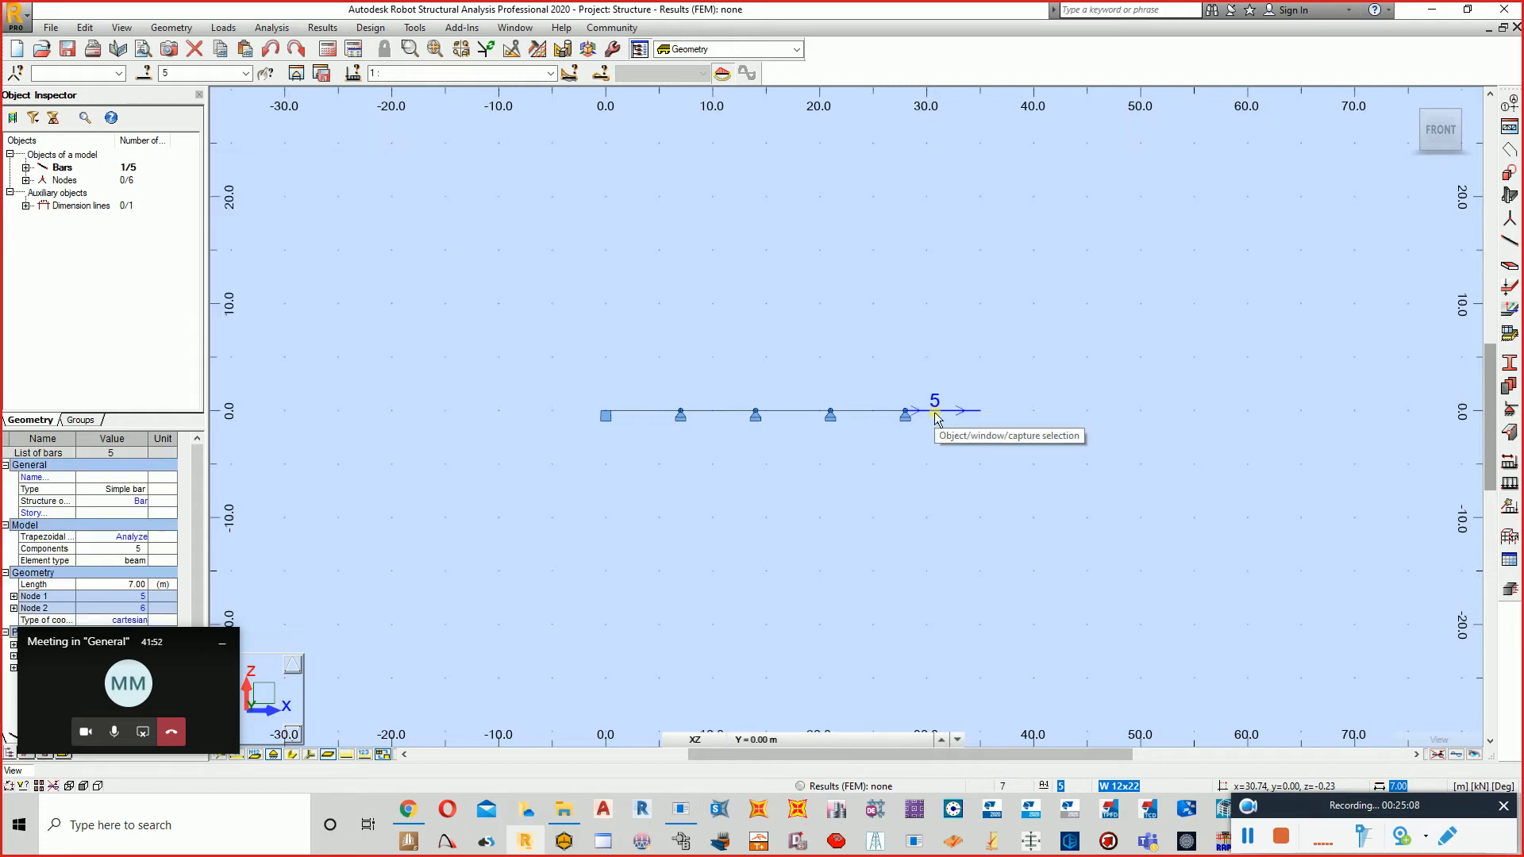
{"action": "left_click", "coordinate": [683, 810]}
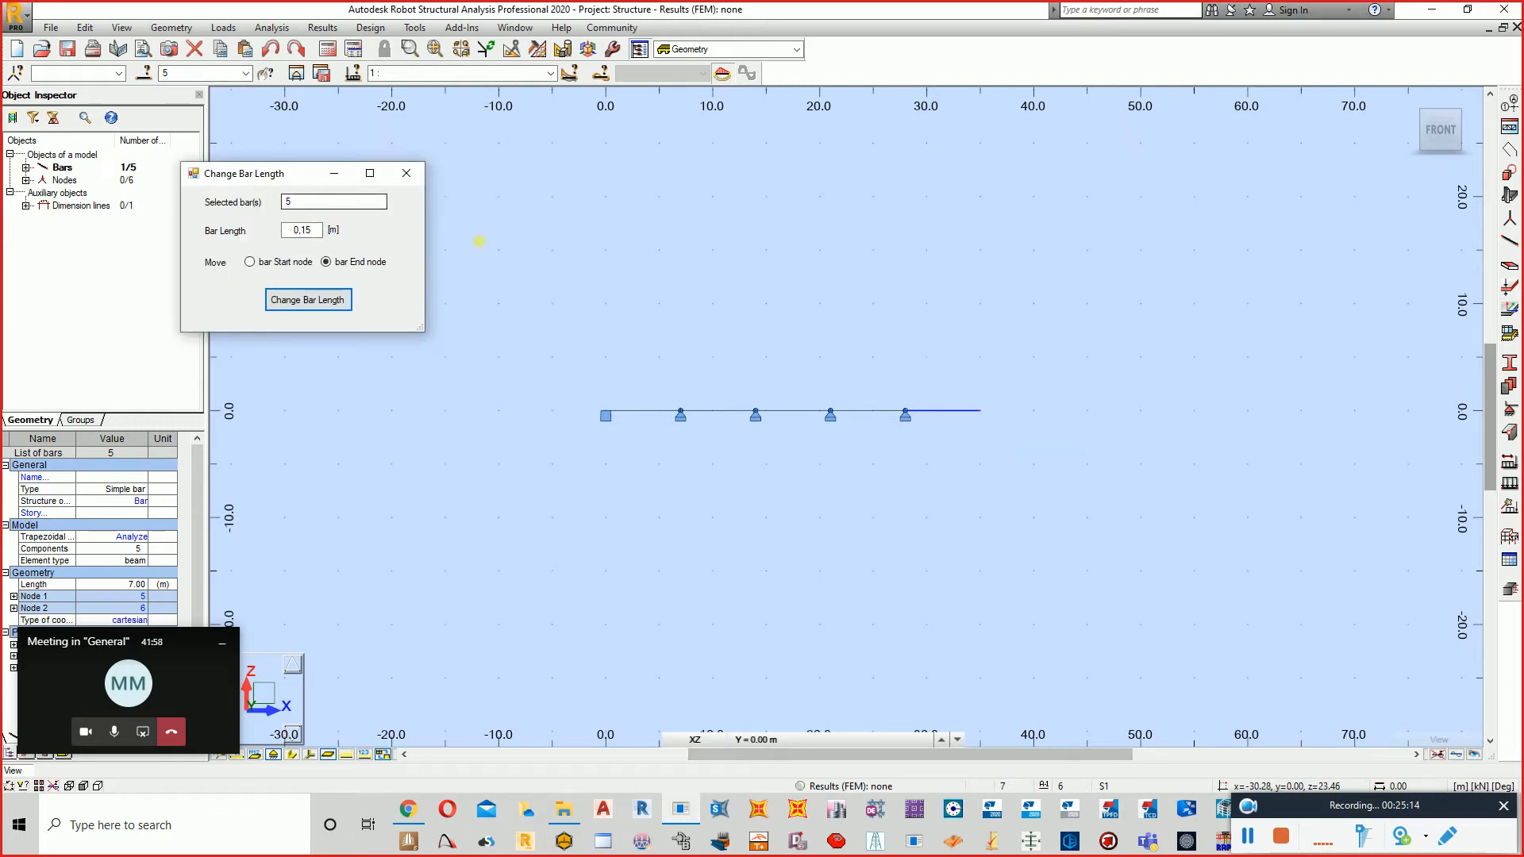
{"action": "left_click", "coordinate": [297, 234]}
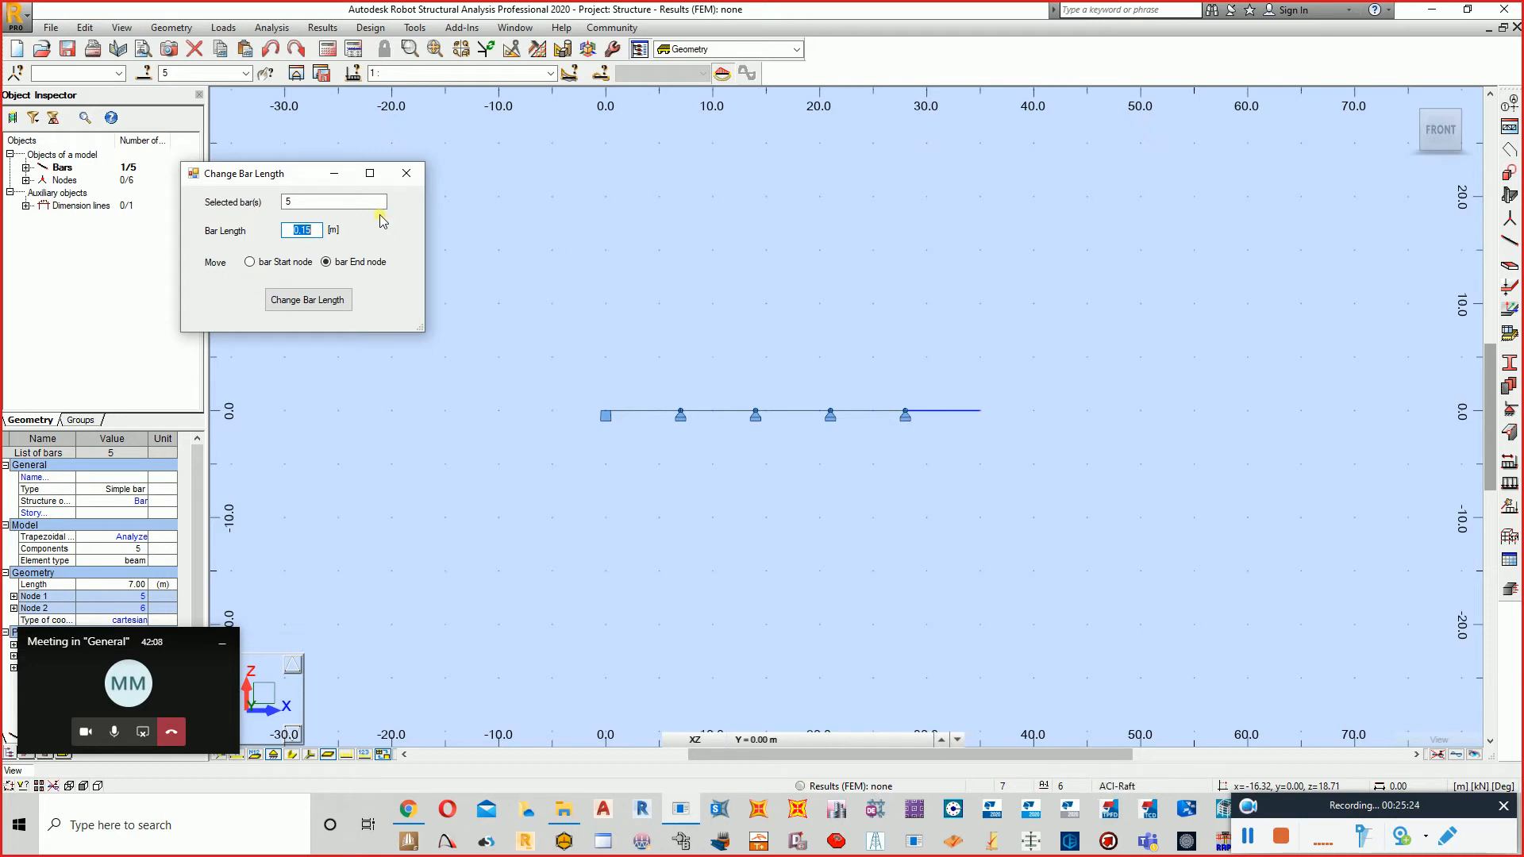
{"action": "type", "text": "3"}
{"action": "left_click", "coordinate": [329, 307]}
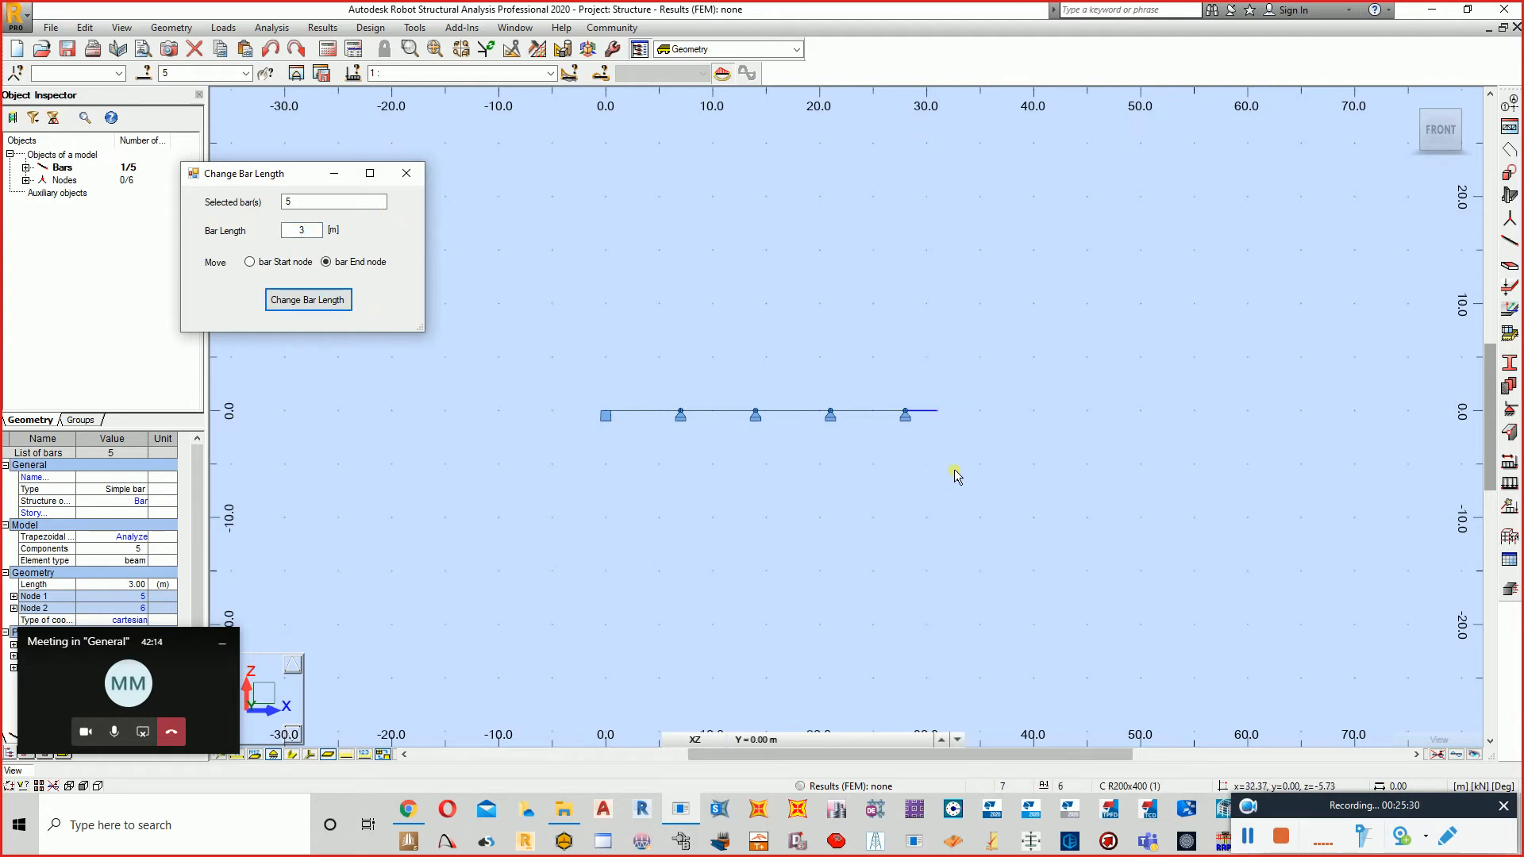
{"action": "left_click", "coordinate": [406, 173]}
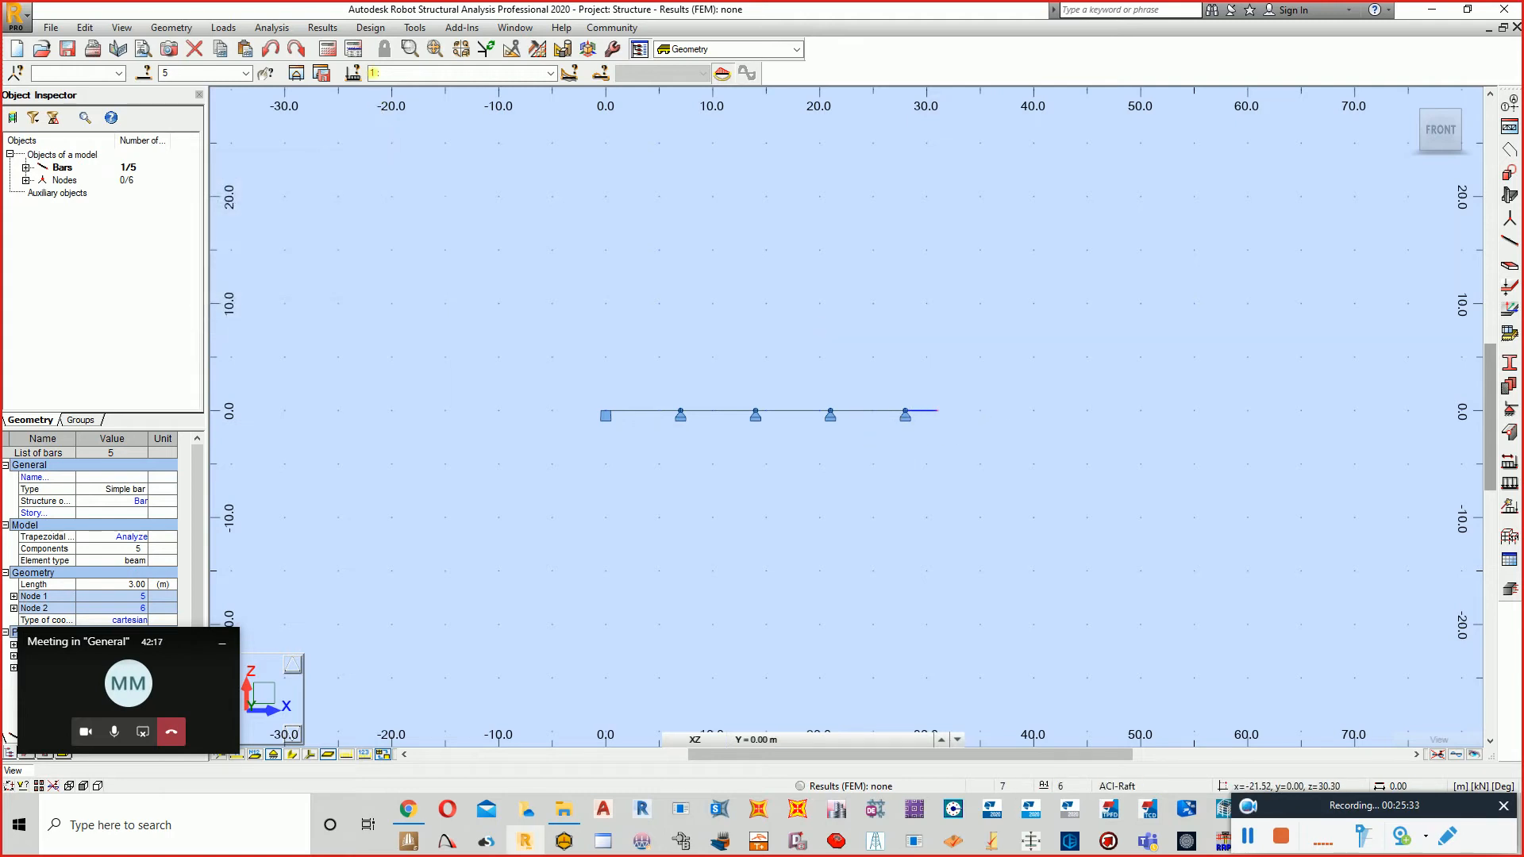
- Add a dimension line below the end overhang, from the last pinned support to the free end
{"action": "left_click", "coordinate": [429, 28]}
{"action": "left_click", "coordinate": [444, 44]}
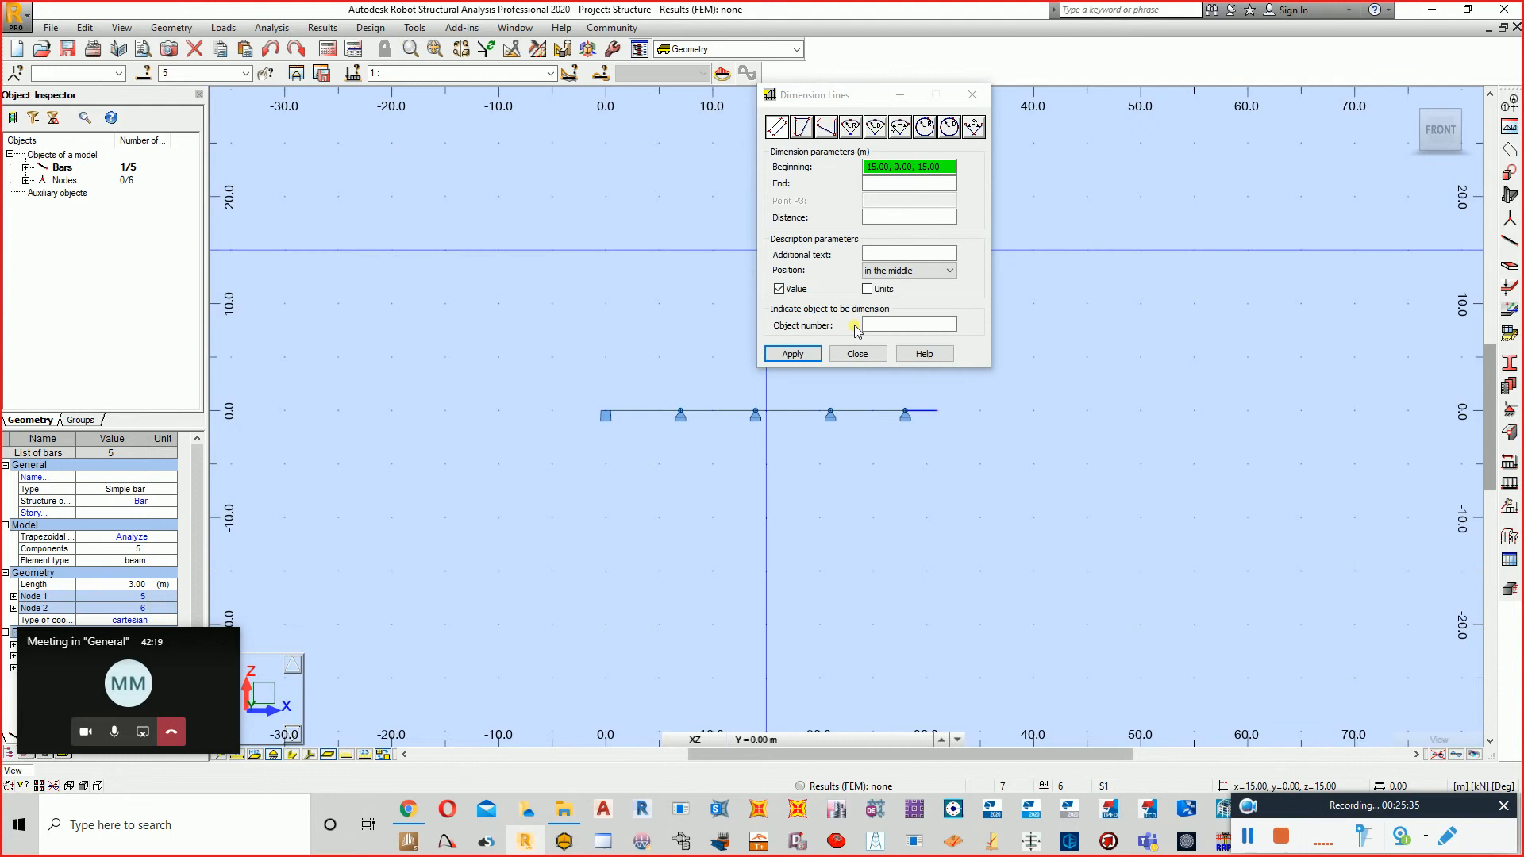
{"action": "left_click", "coordinate": [905, 413]}
{"action": "left_click", "coordinate": [937, 412]}
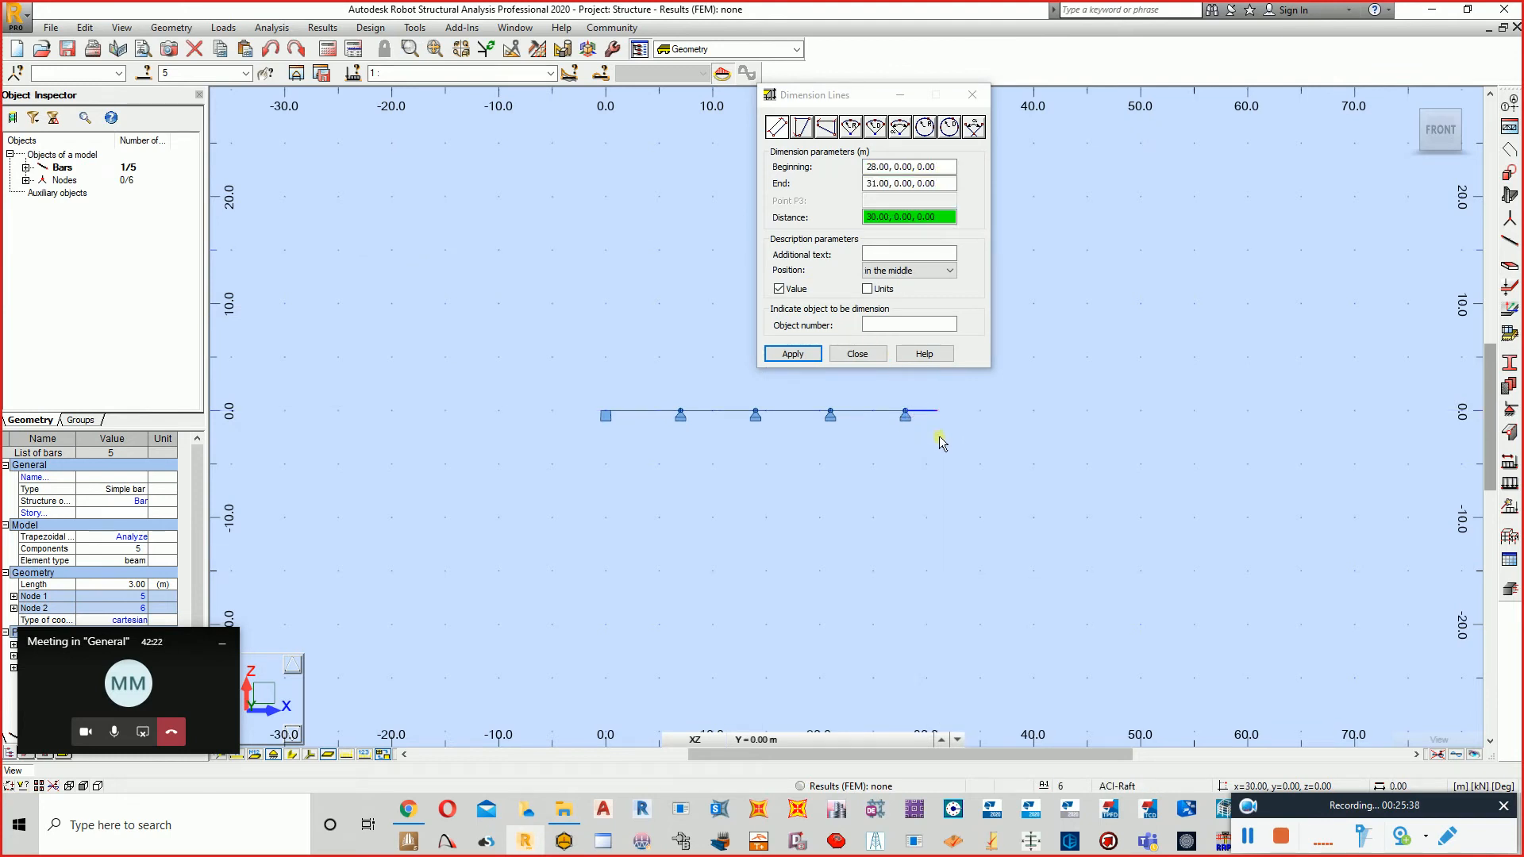
{"action": "left_click", "coordinate": [926, 464]}
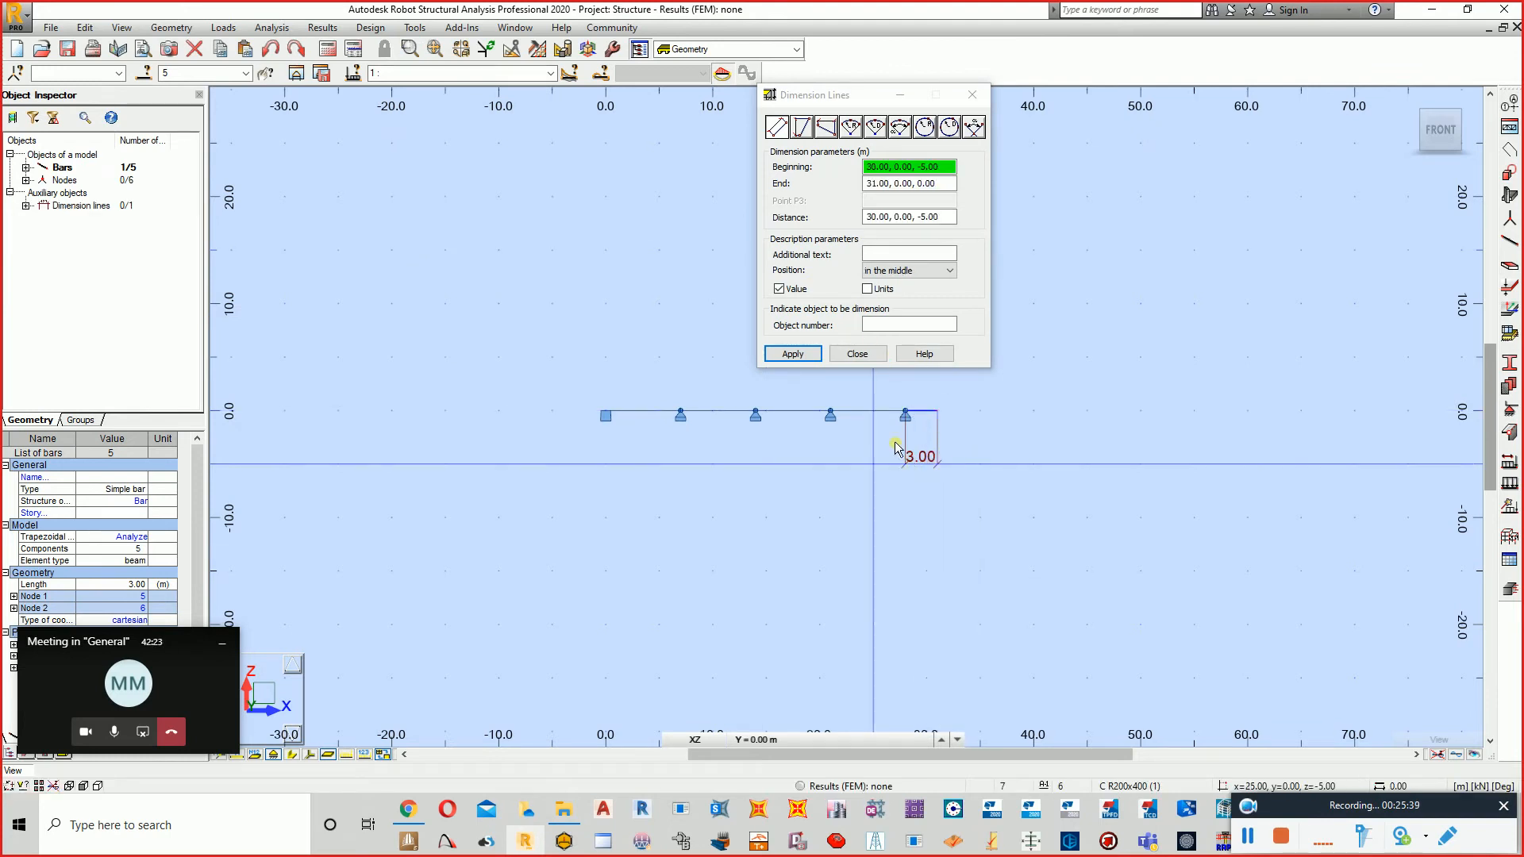
{"action": "left_click", "coordinate": [972, 95]}
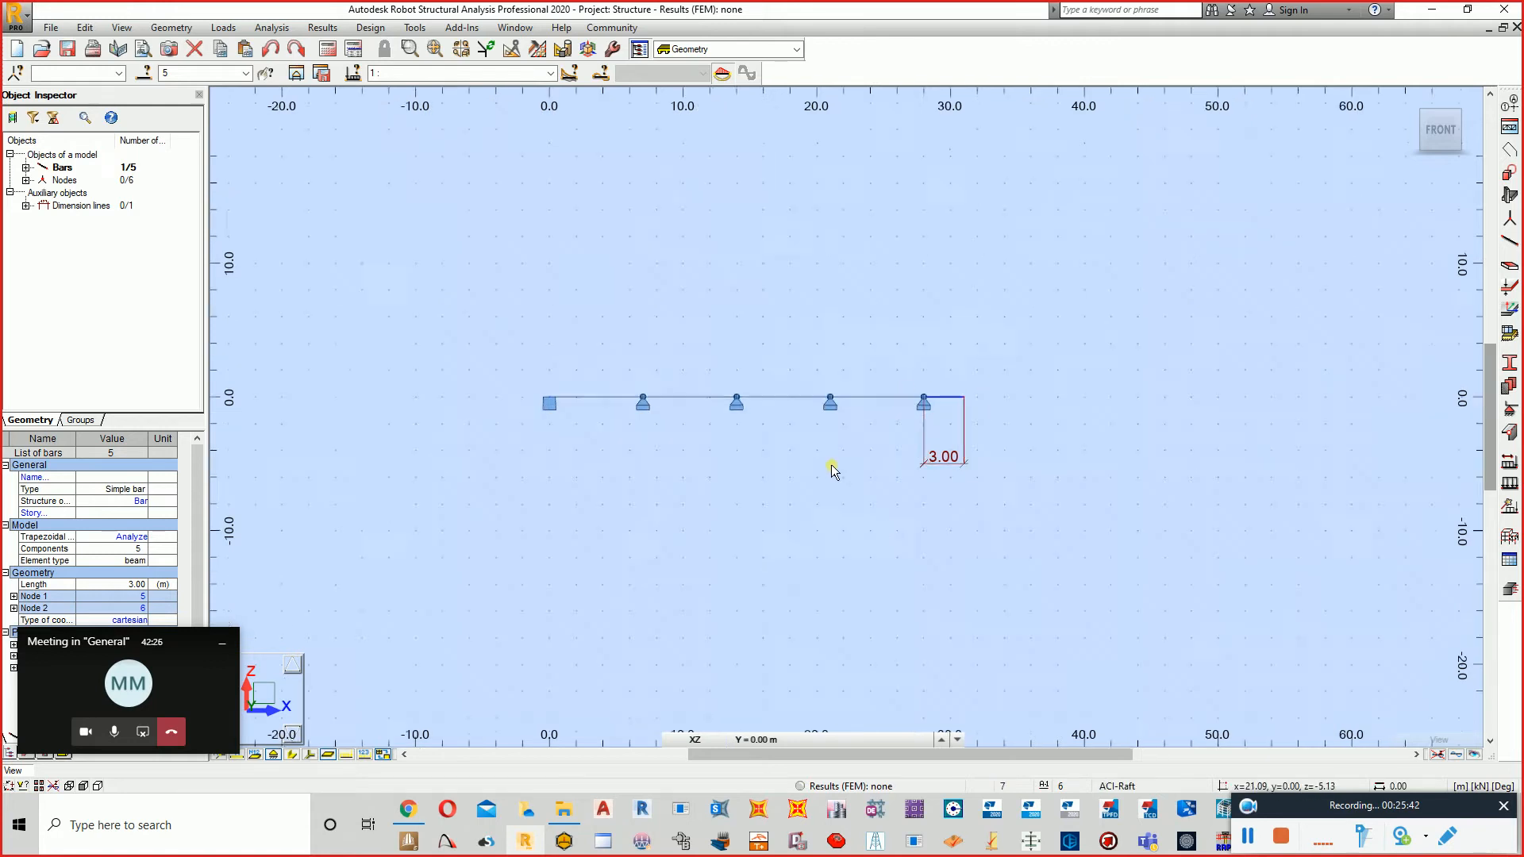
{"action": "scroll", "coordinate": [831, 464], "scroll_direction": "up", "scroll_amount": 3}
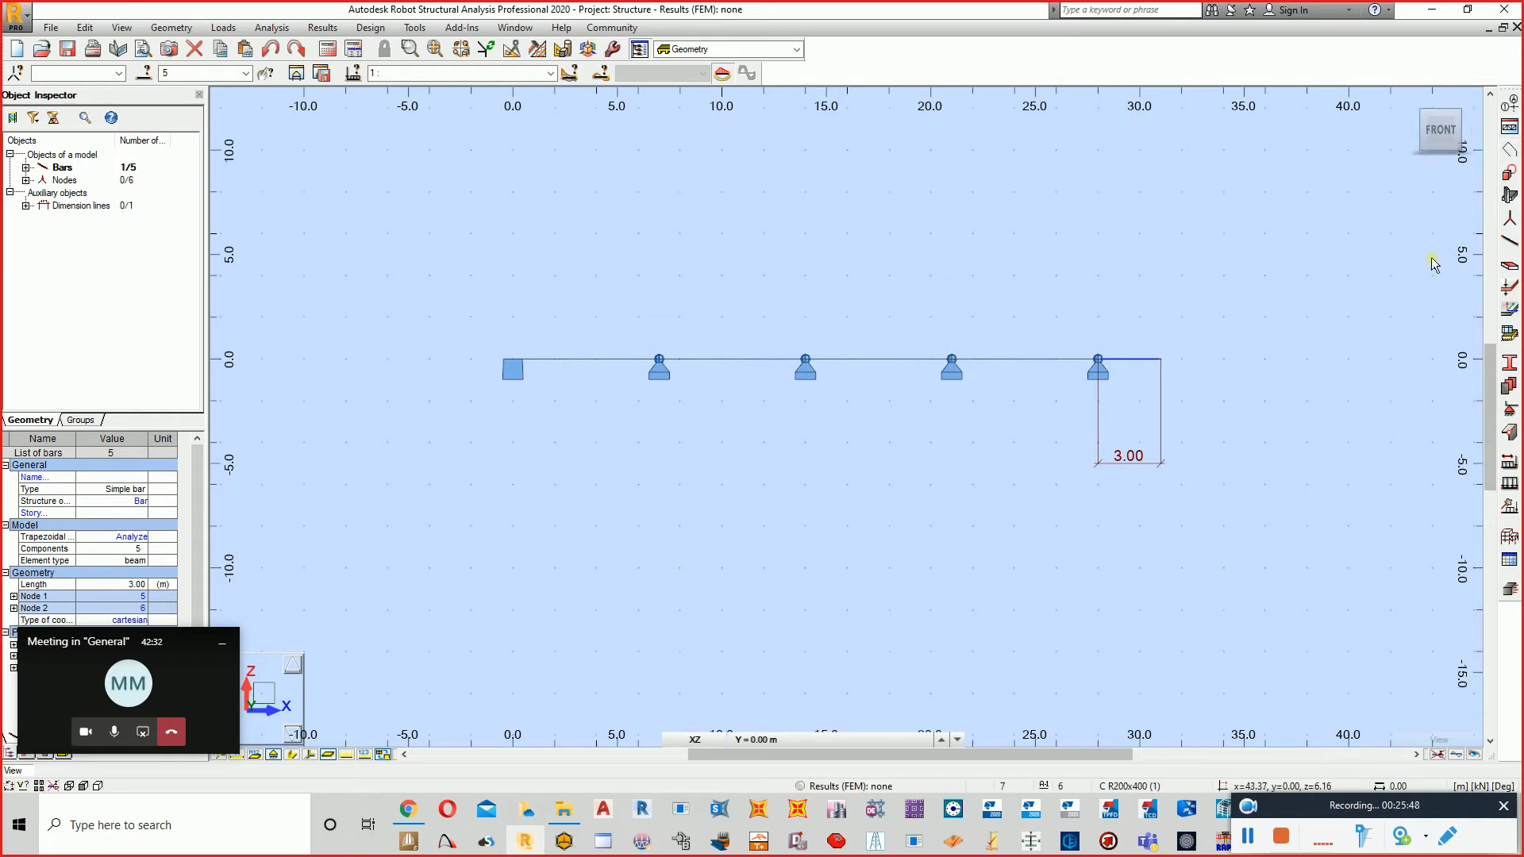
- Delete the dimension line below the end overhang
{"action": "left_click", "coordinate": [845, 455]}
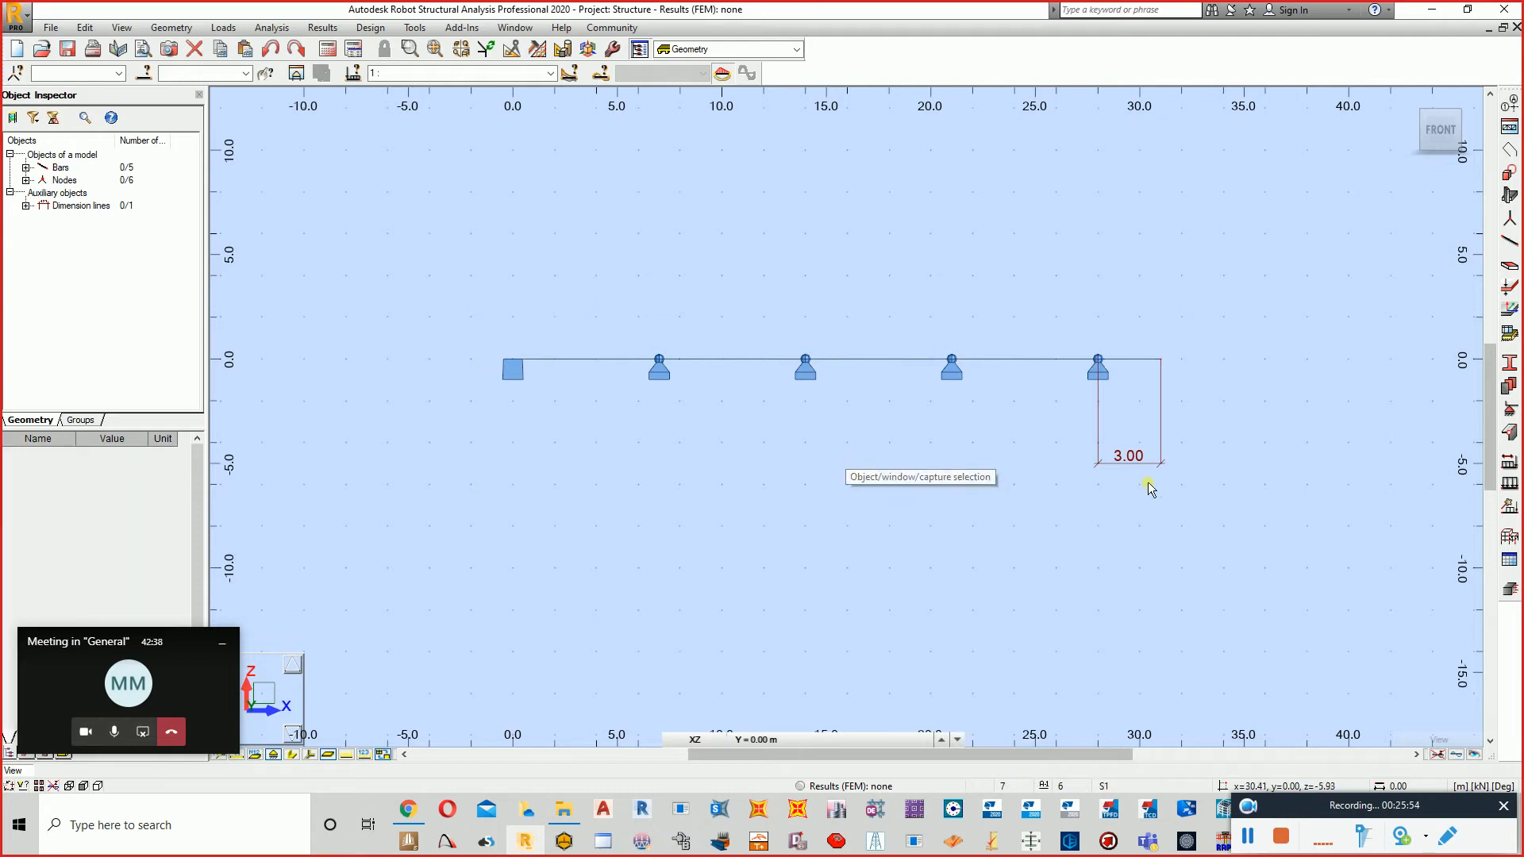
{"action": "left_click", "coordinate": [1135, 465]}
{"action": "key", "text": "Delete"}
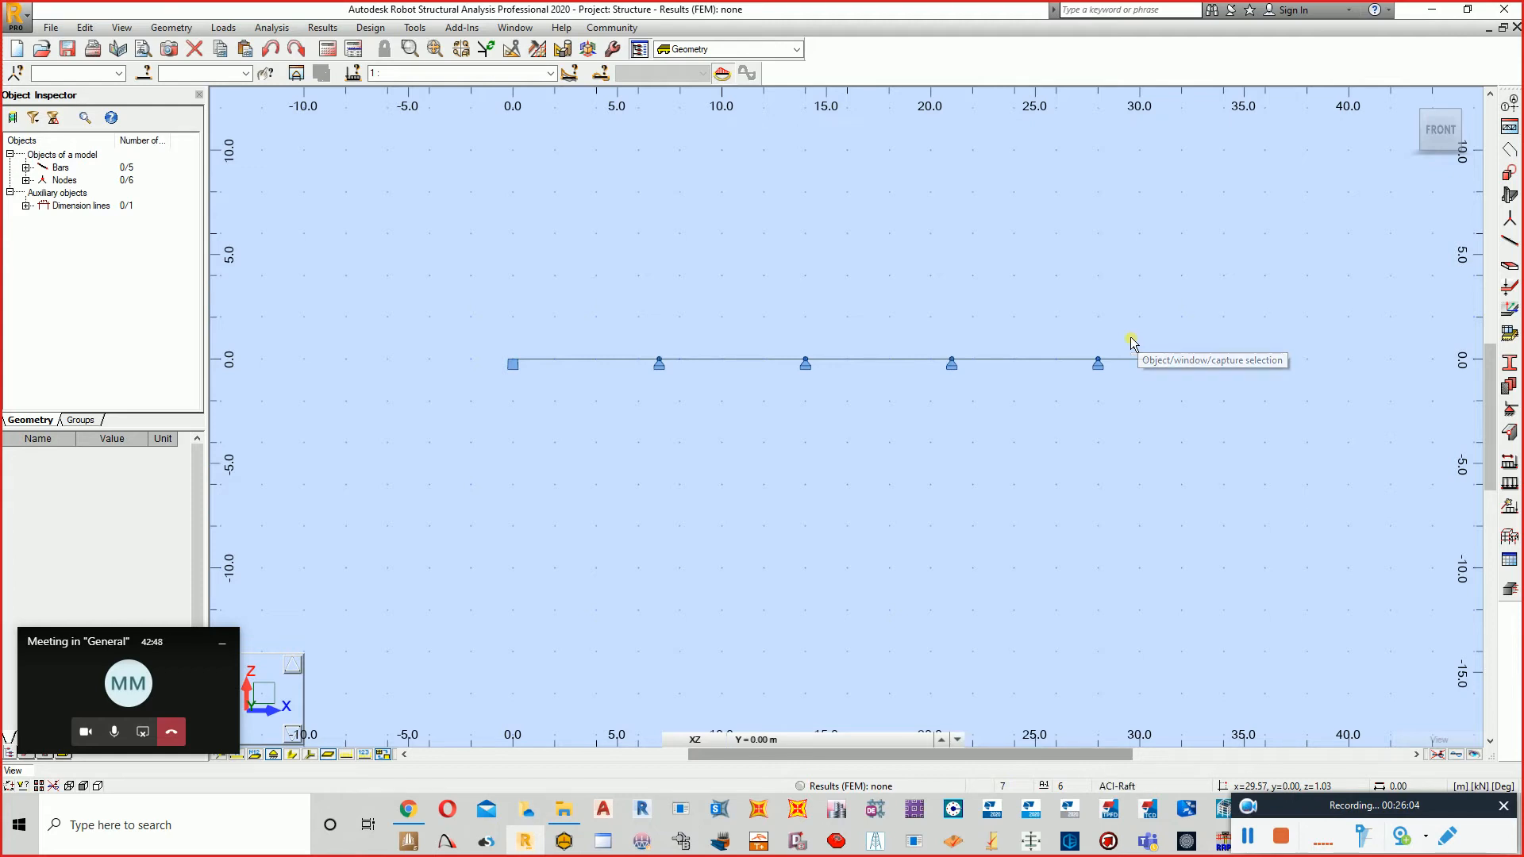
- Add load case 2 named DL2 with dead nature to the load types
{"action": "left_click", "coordinate": [1509, 461]}
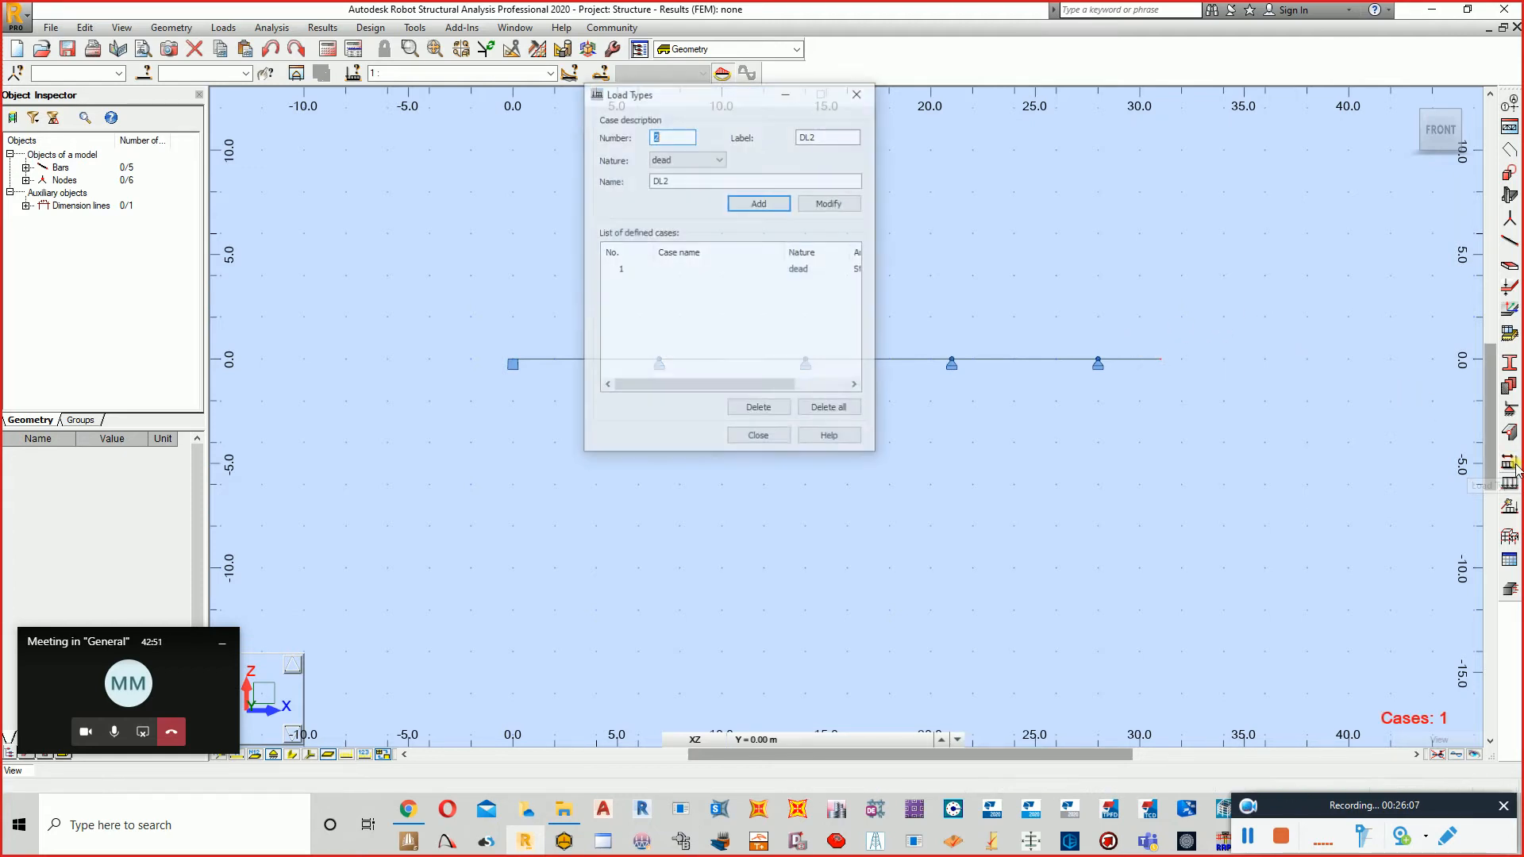
{"action": "left_click", "coordinate": [747, 204]}
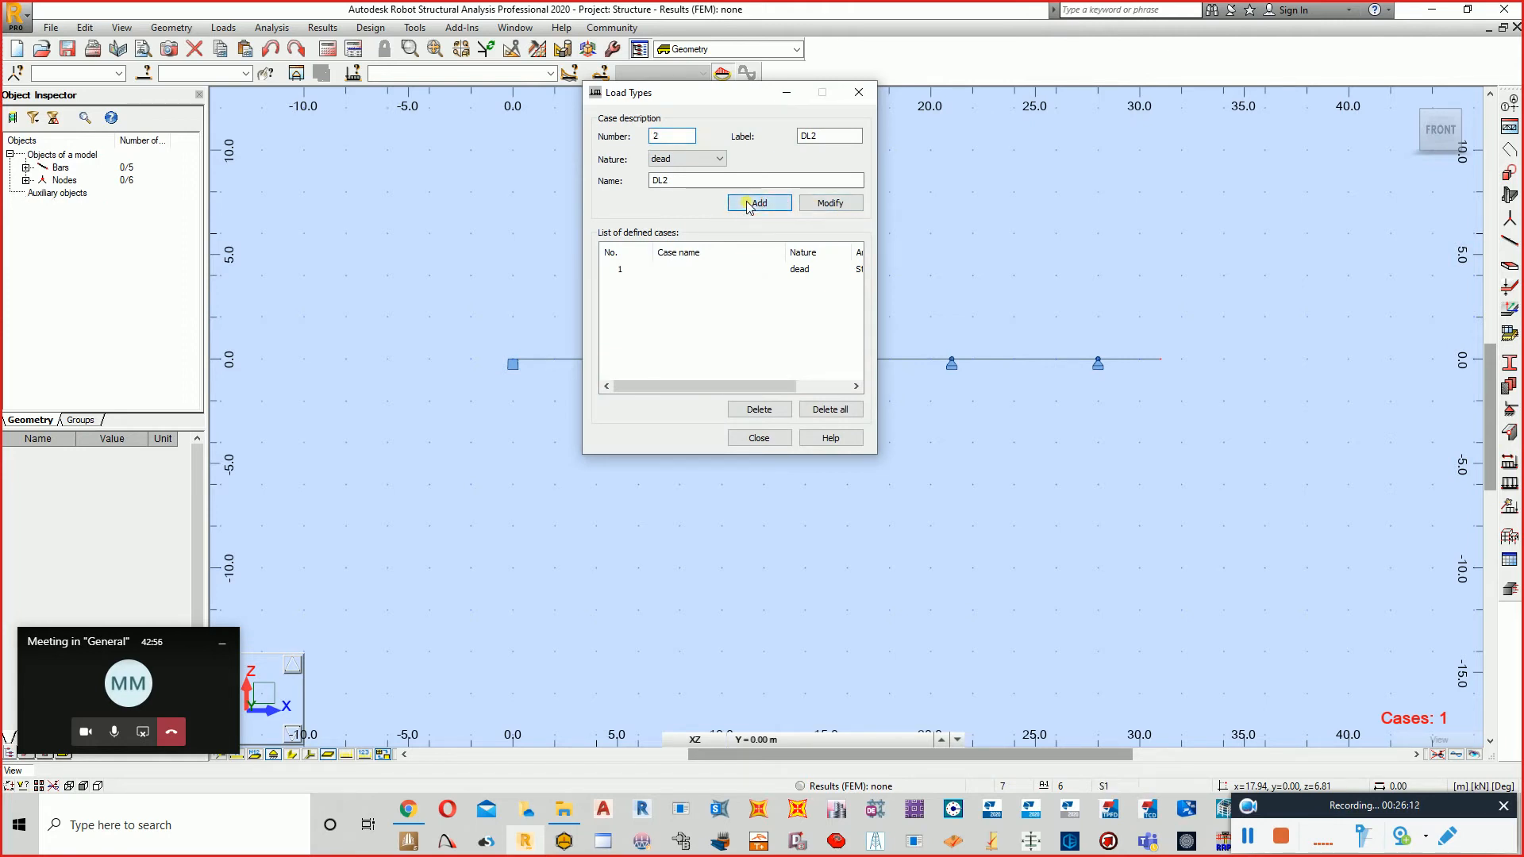
{"action": "left_click", "coordinate": [768, 437]}
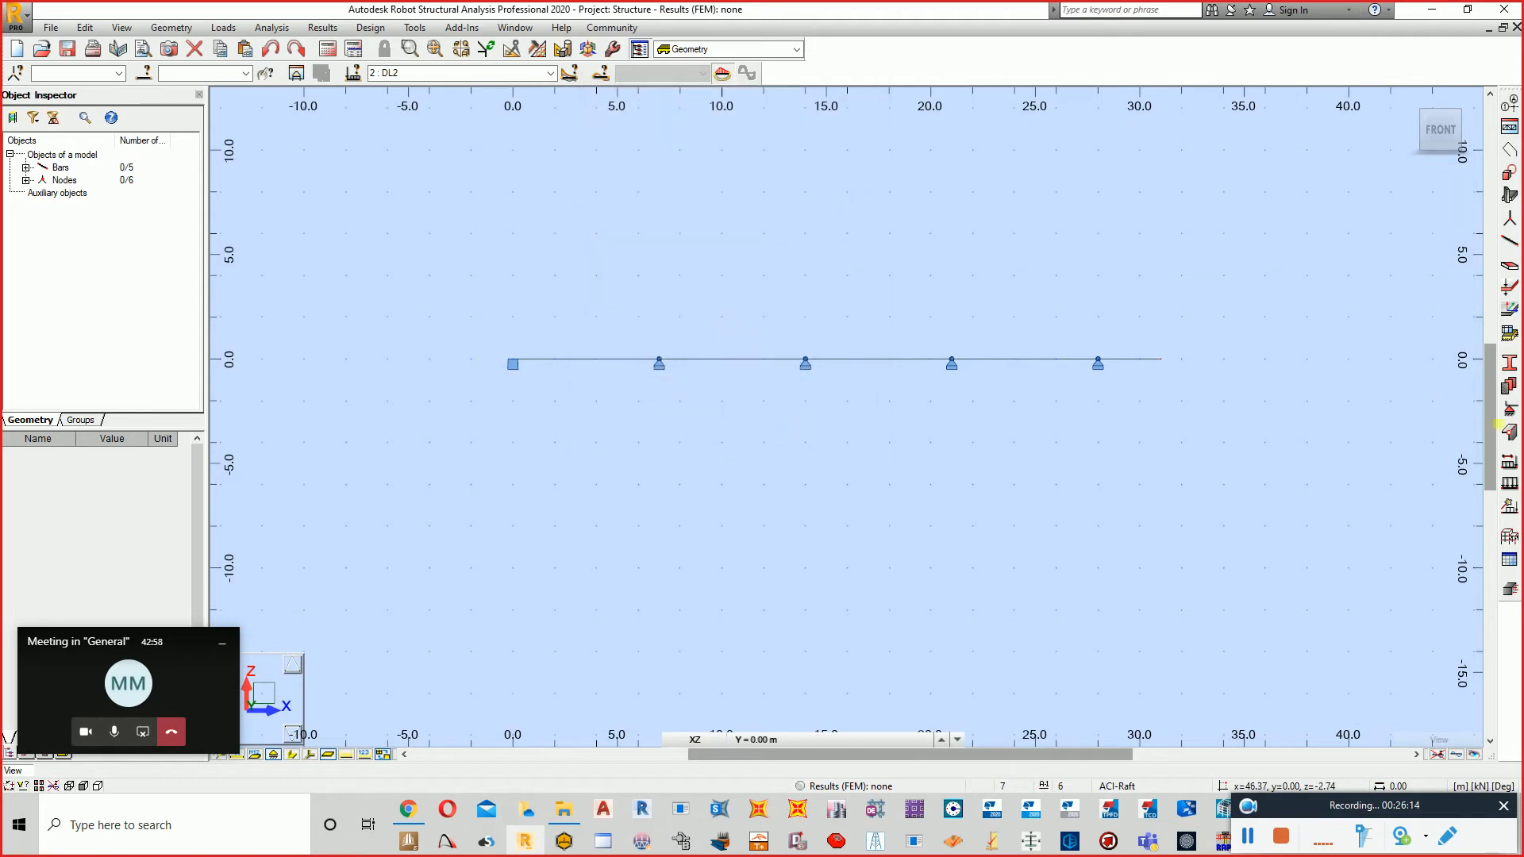
- Define a uniform bar load for case DL2 with a global Z value of -5 kN/m
{"action": "left_click", "coordinate": [1510, 487]}
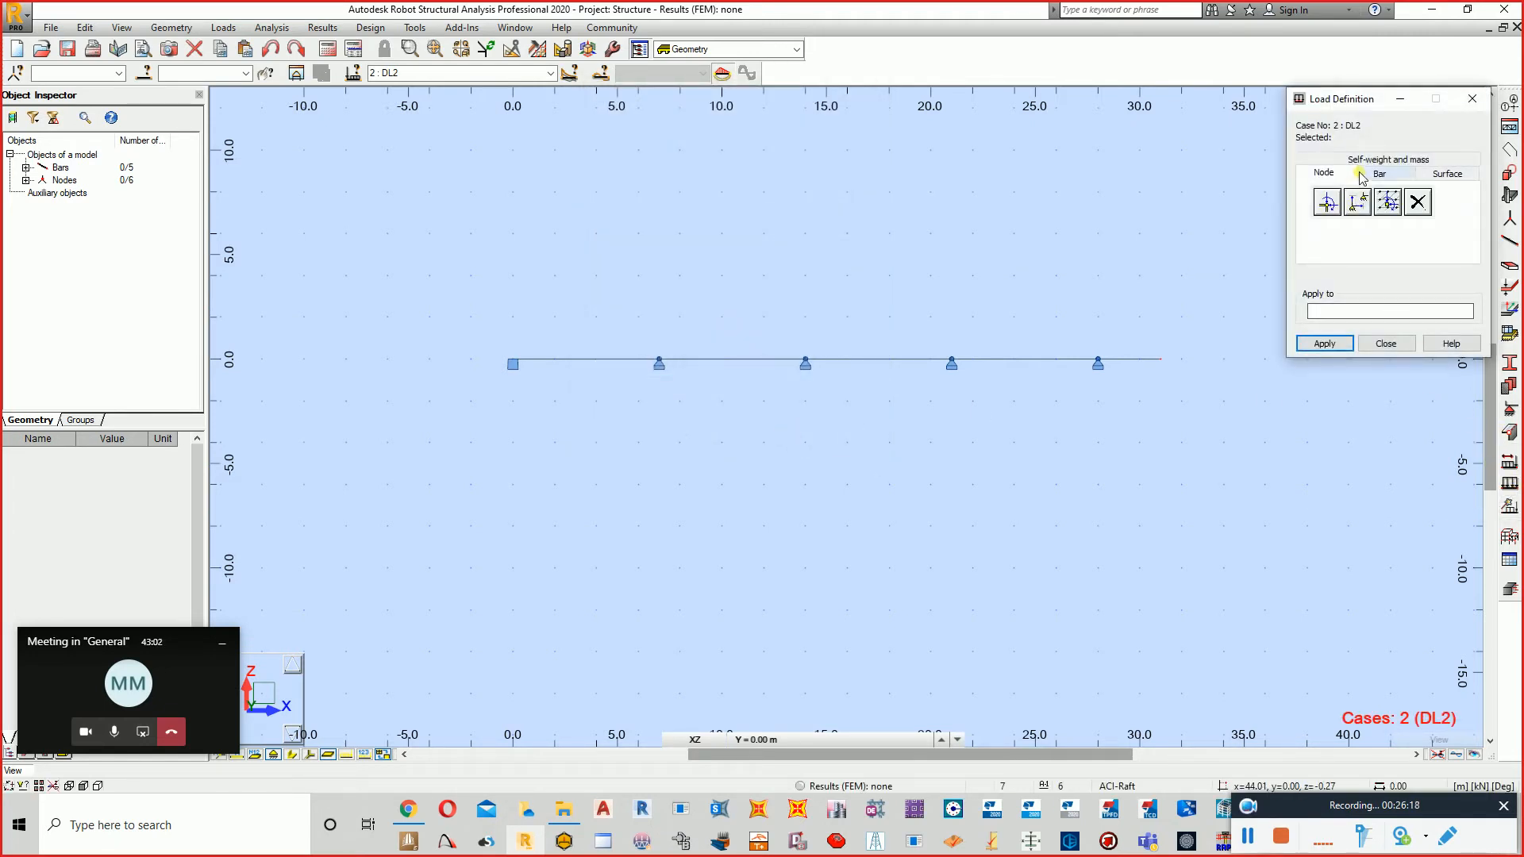
{"action": "left_click", "coordinate": [1385, 173]}
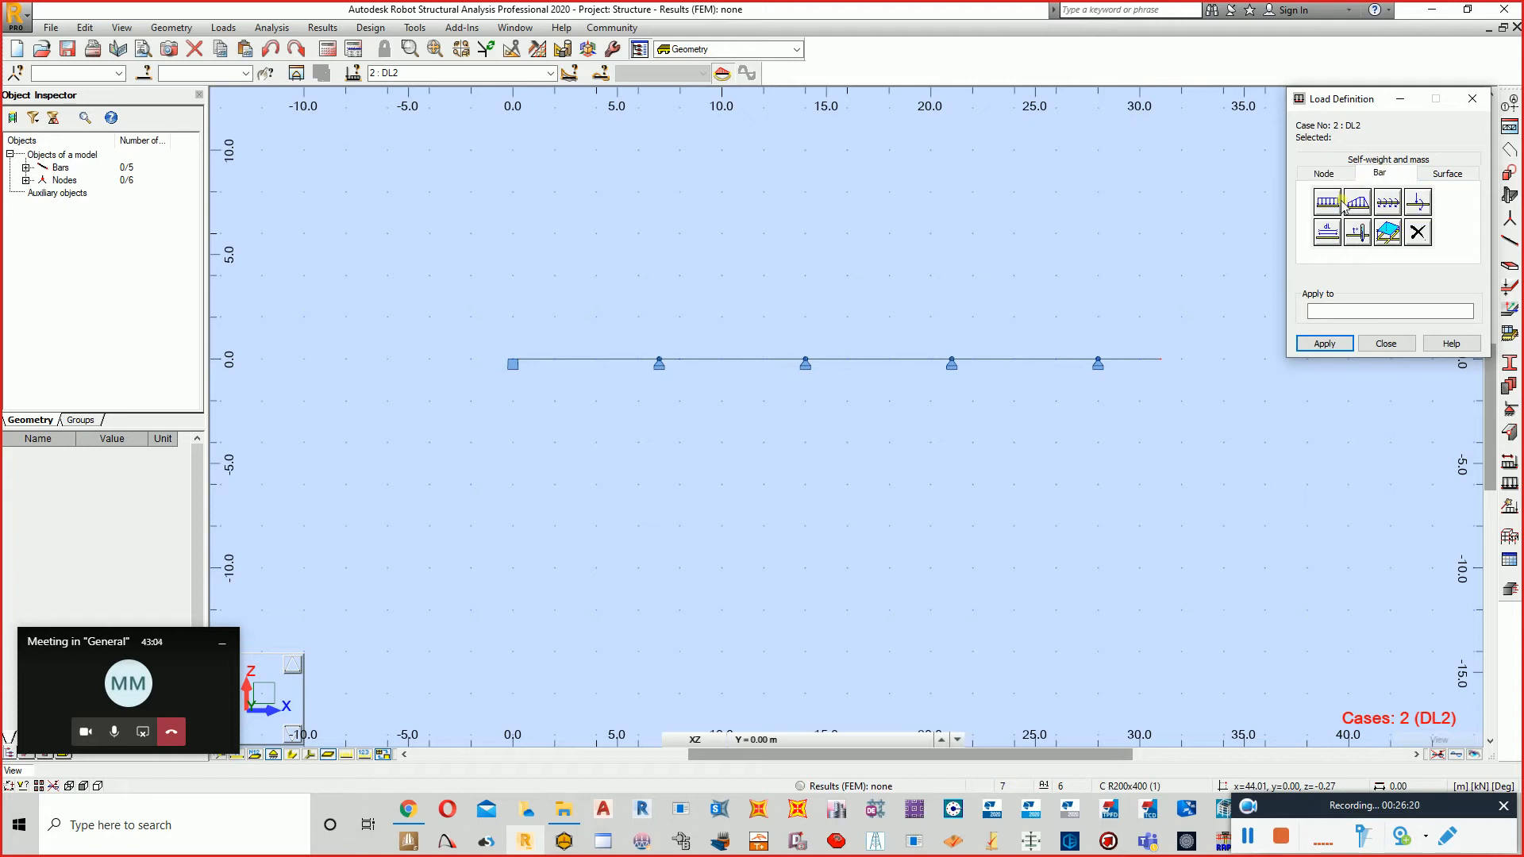
{"action": "left_click", "coordinate": [1340, 203]}
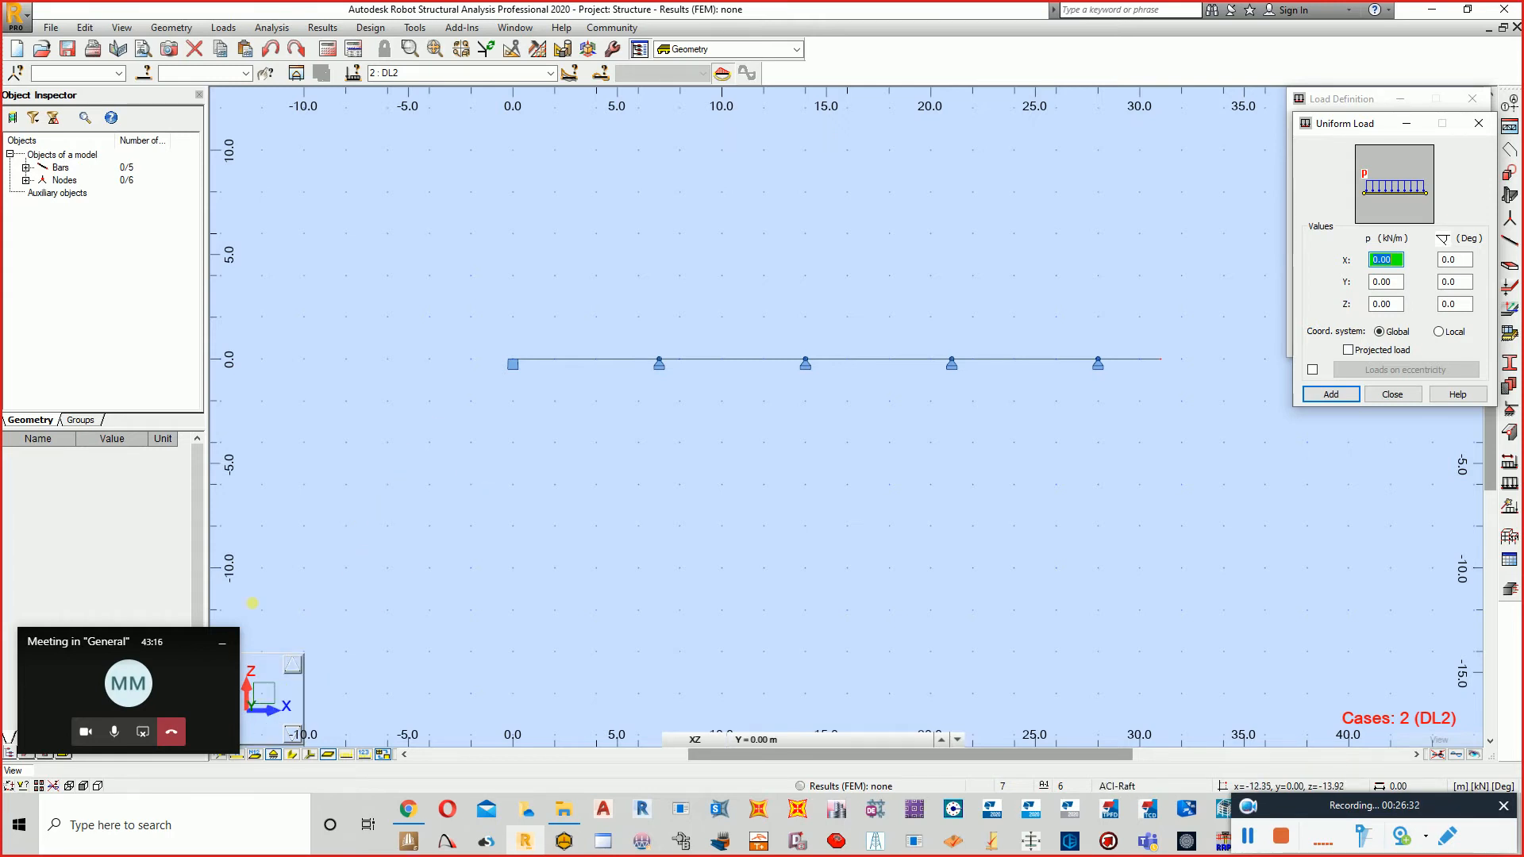
{"action": "left_click", "coordinate": [1401, 304]}
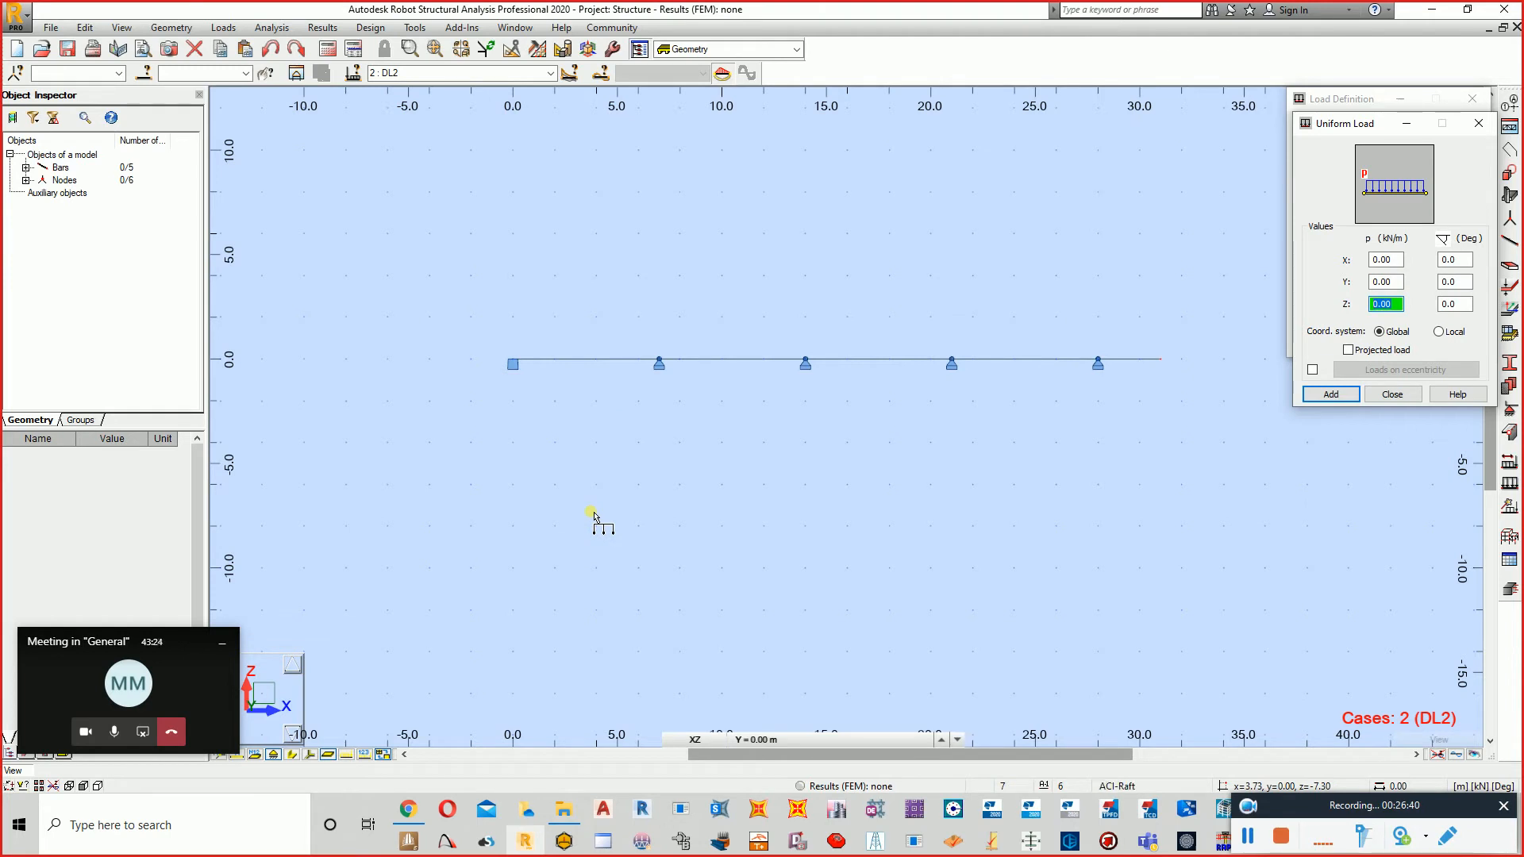
{"action": "type", "text": "-5"}
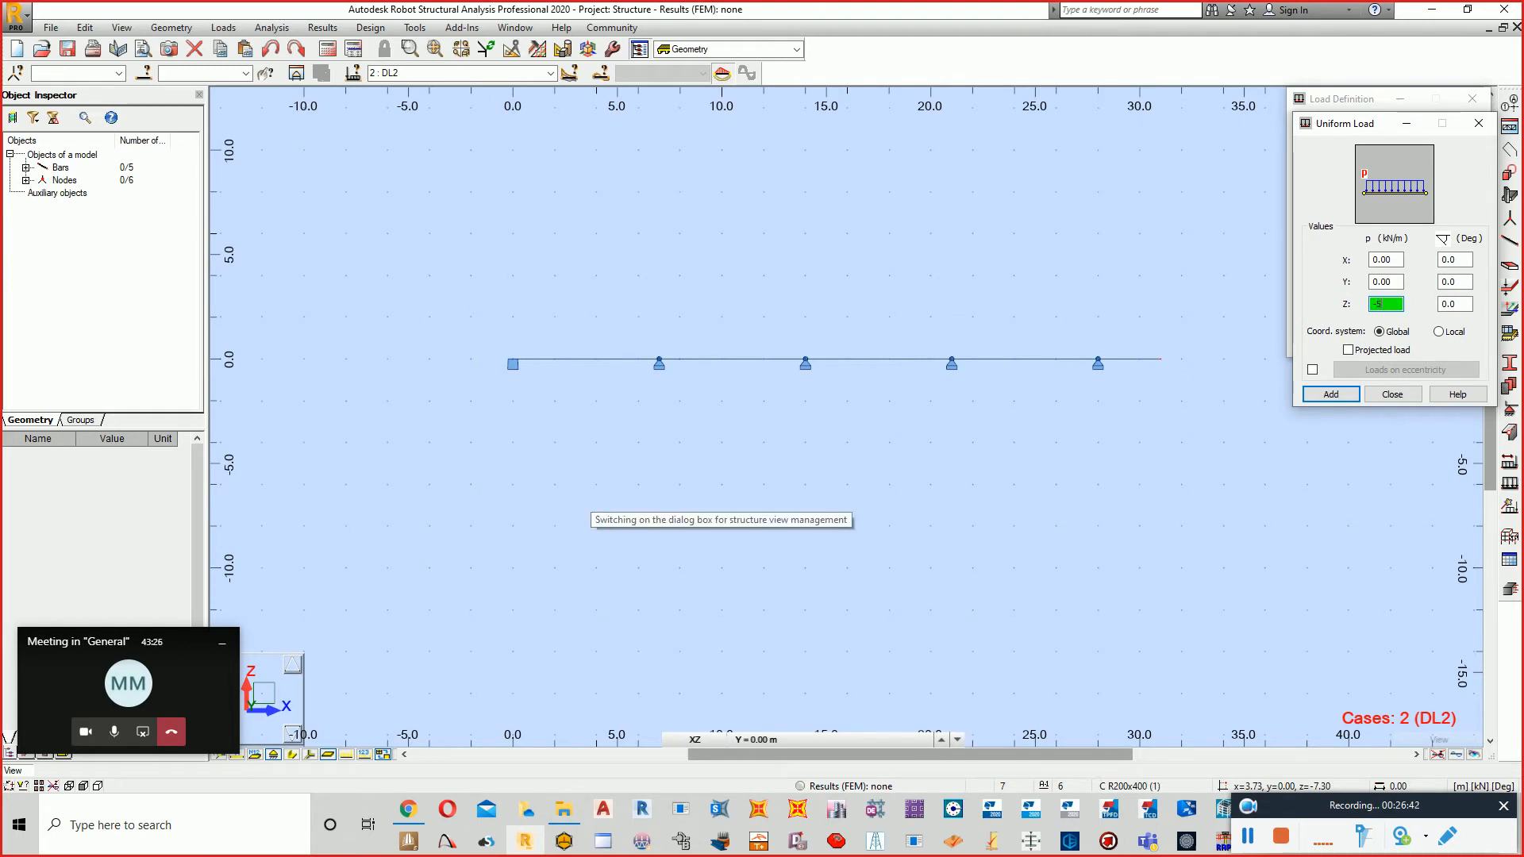
{"action": "left_click", "coordinate": [1352, 388]}
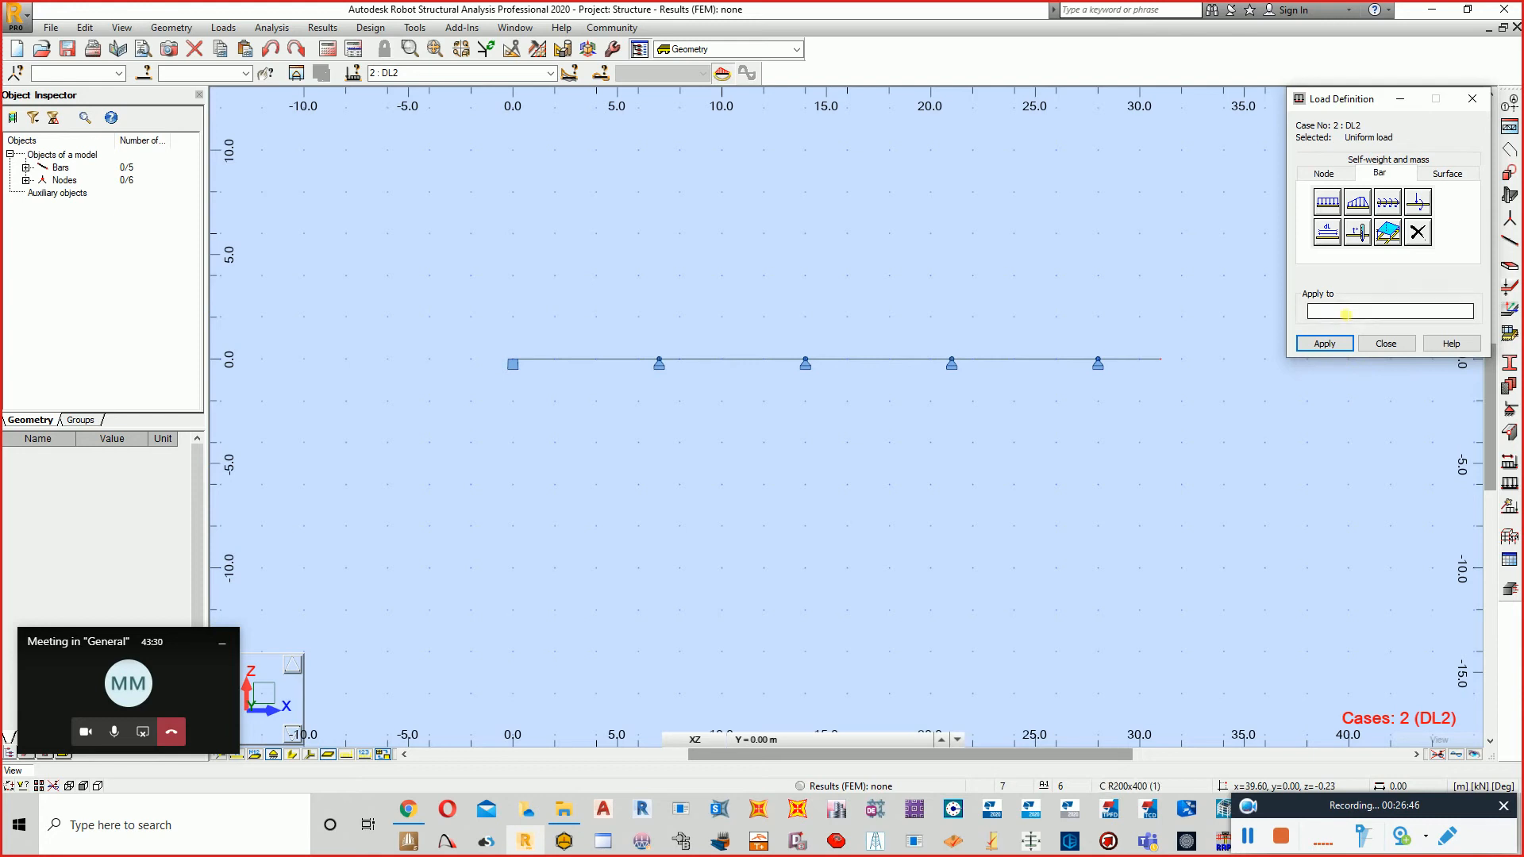
- Apply the uniform load to all bars, 1to5, and finish the load definition
{"action": "right_click", "coordinate": [63, 169]}
{"action": "left_click", "coordinate": [101, 199]}
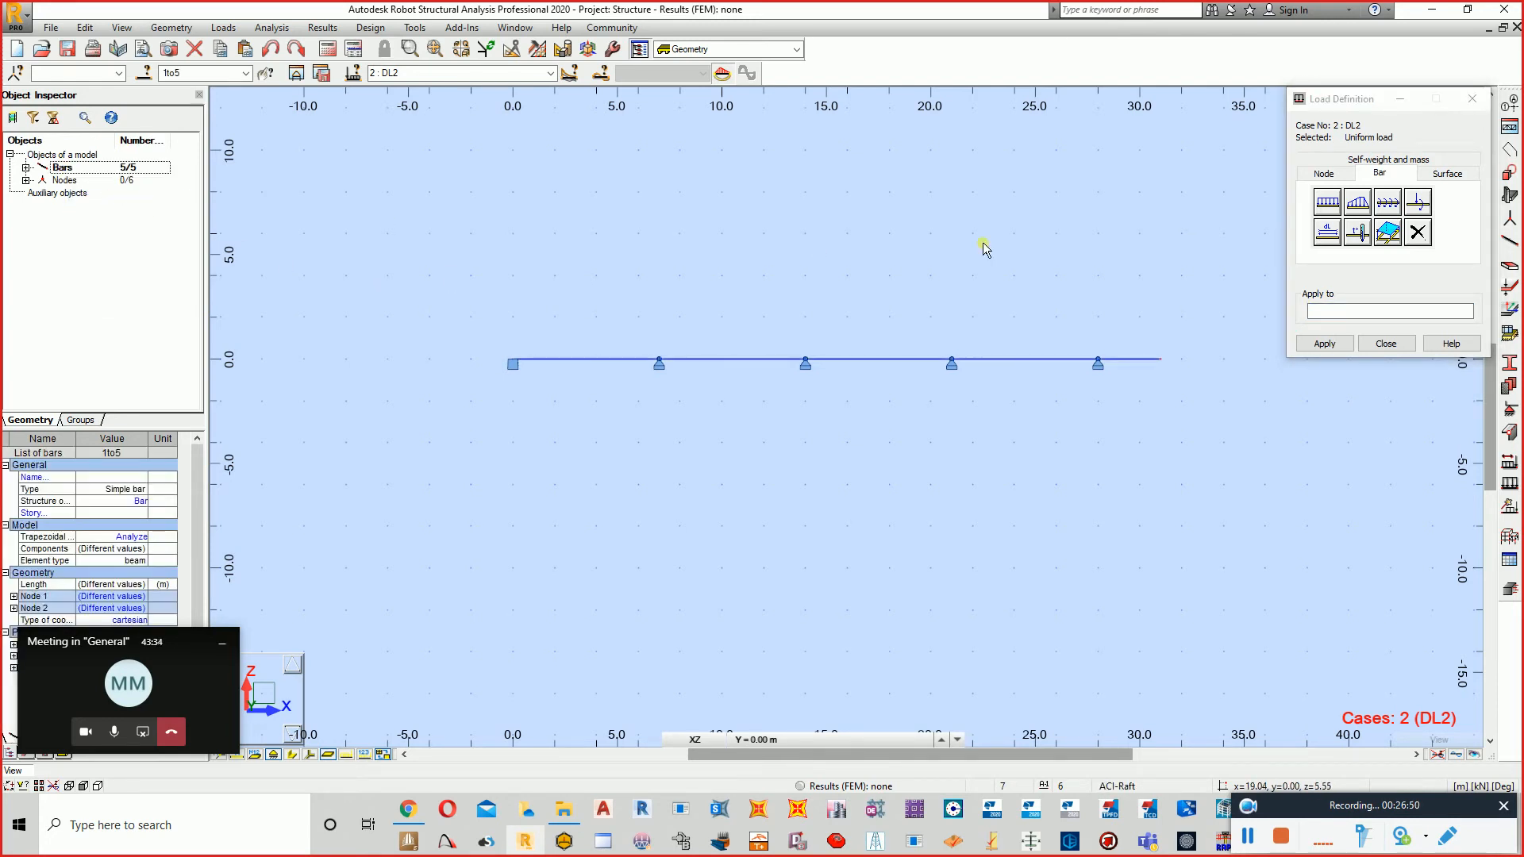
{"action": "left_click", "coordinate": [1318, 311]}
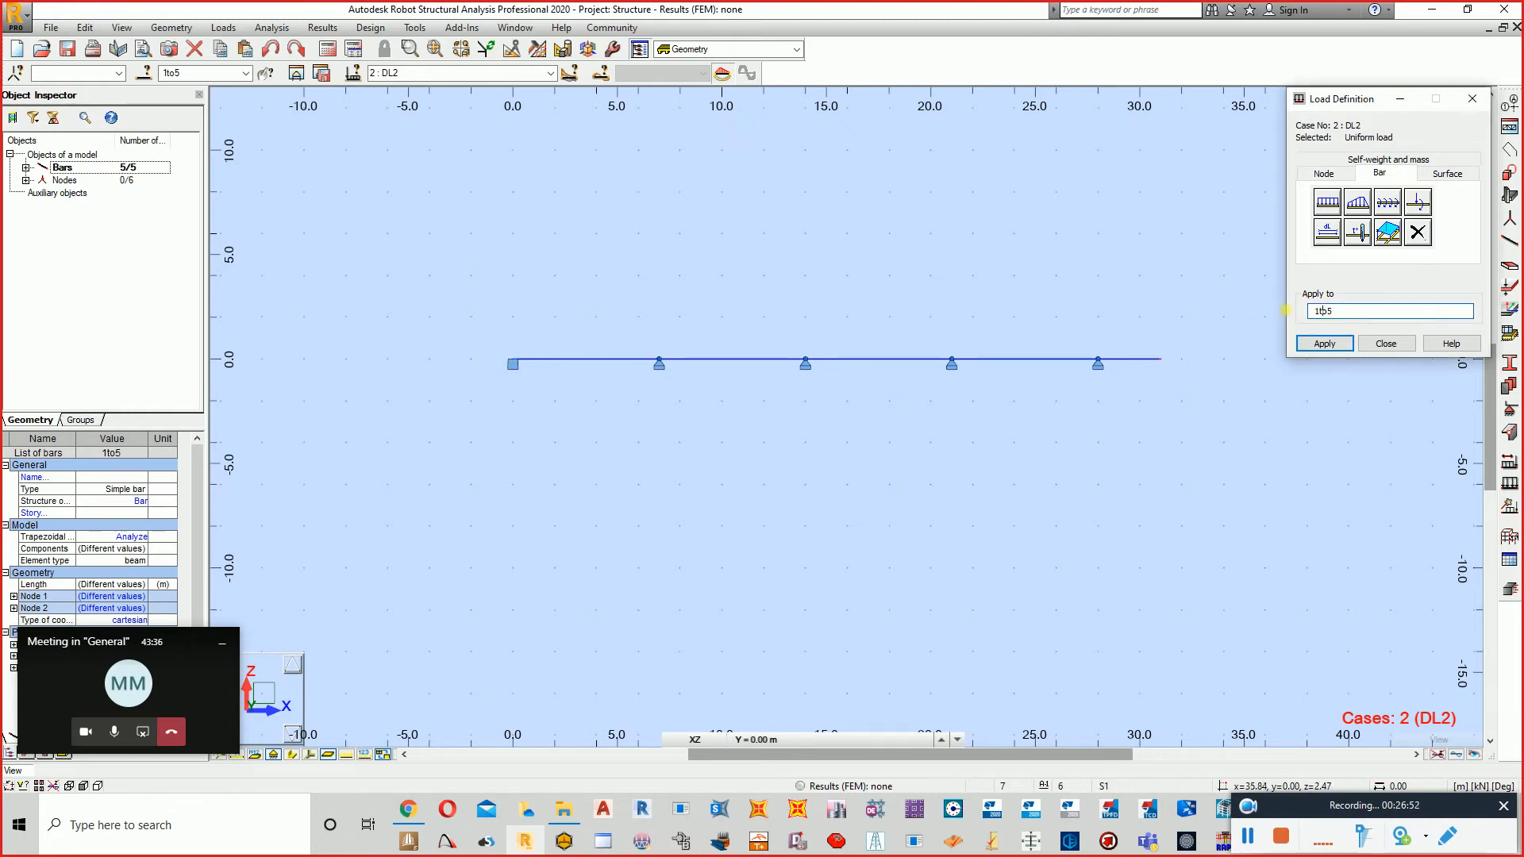
{"action": "left_click", "coordinate": [1324, 346]}
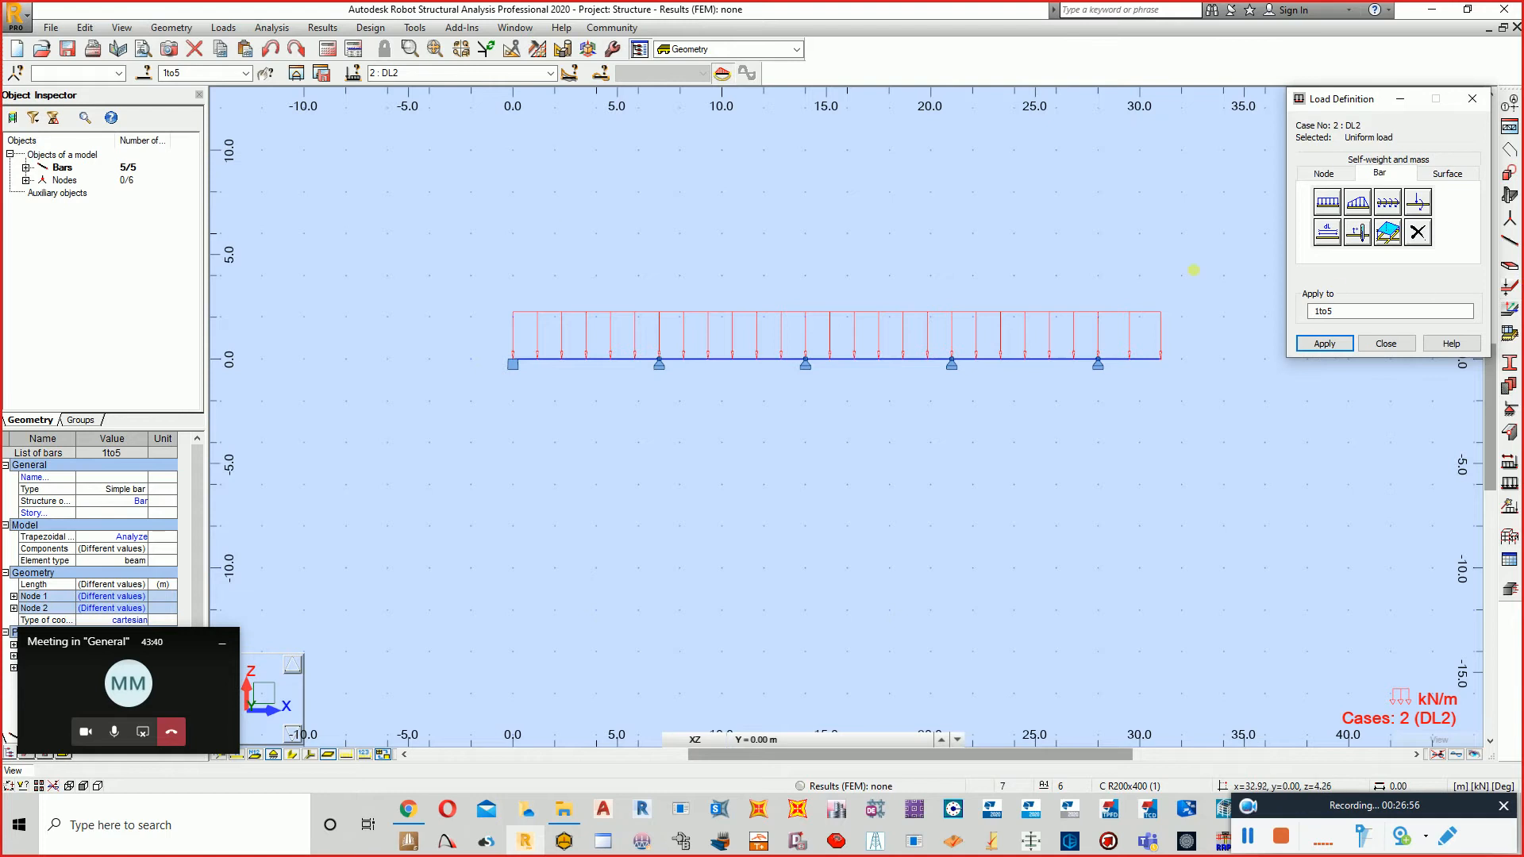
{"action": "left_click", "coordinate": [1385, 344]}
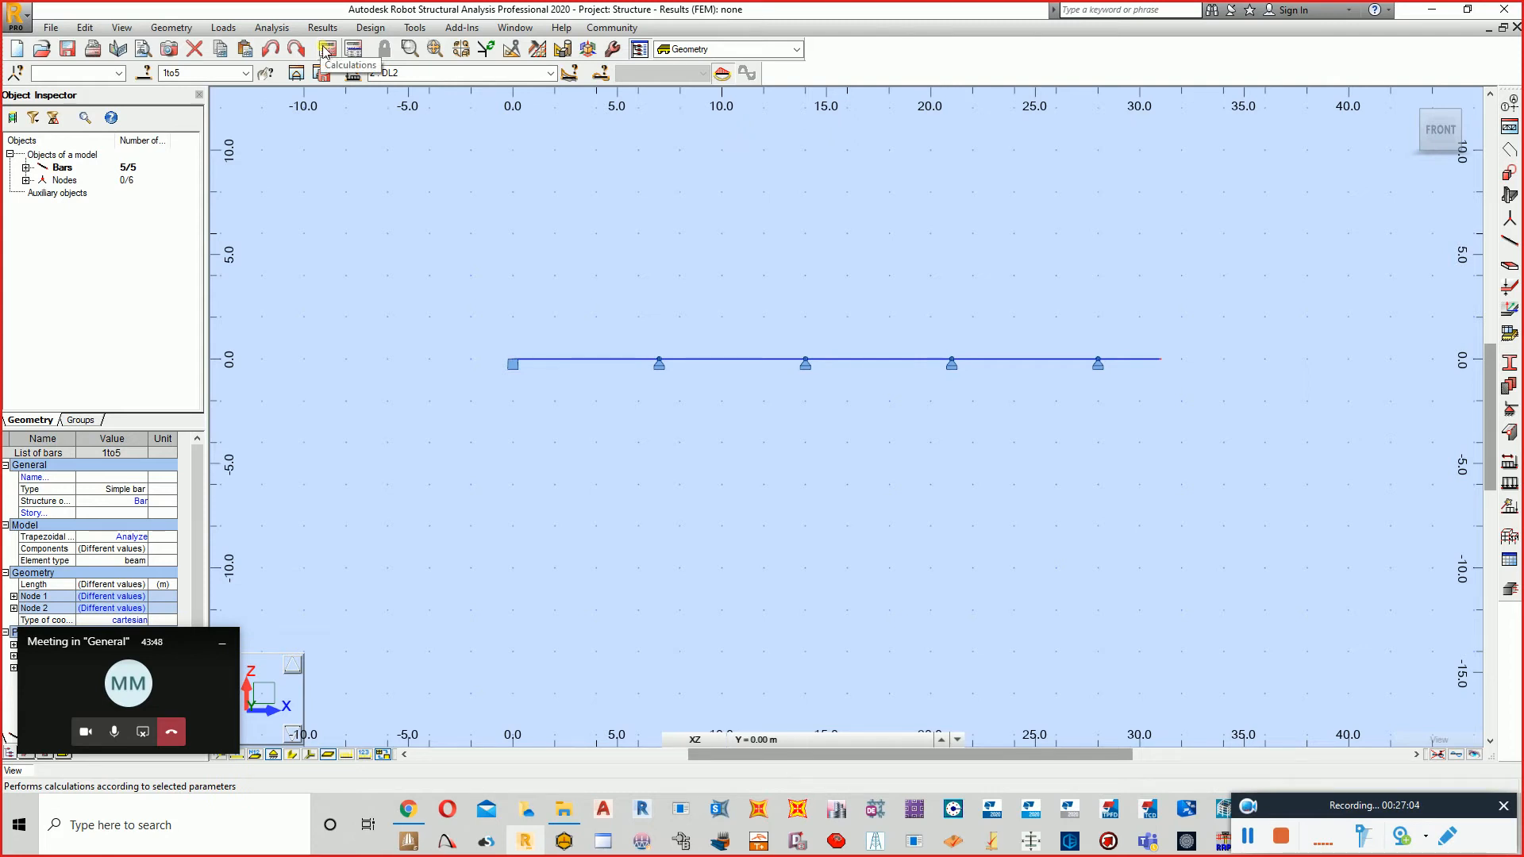
- Delete the case 1 bar force record from the load table and return to the structure view
{"action": "left_click", "coordinate": [223, 28]}
{"action": "left_click", "coordinate": [295, 116]}
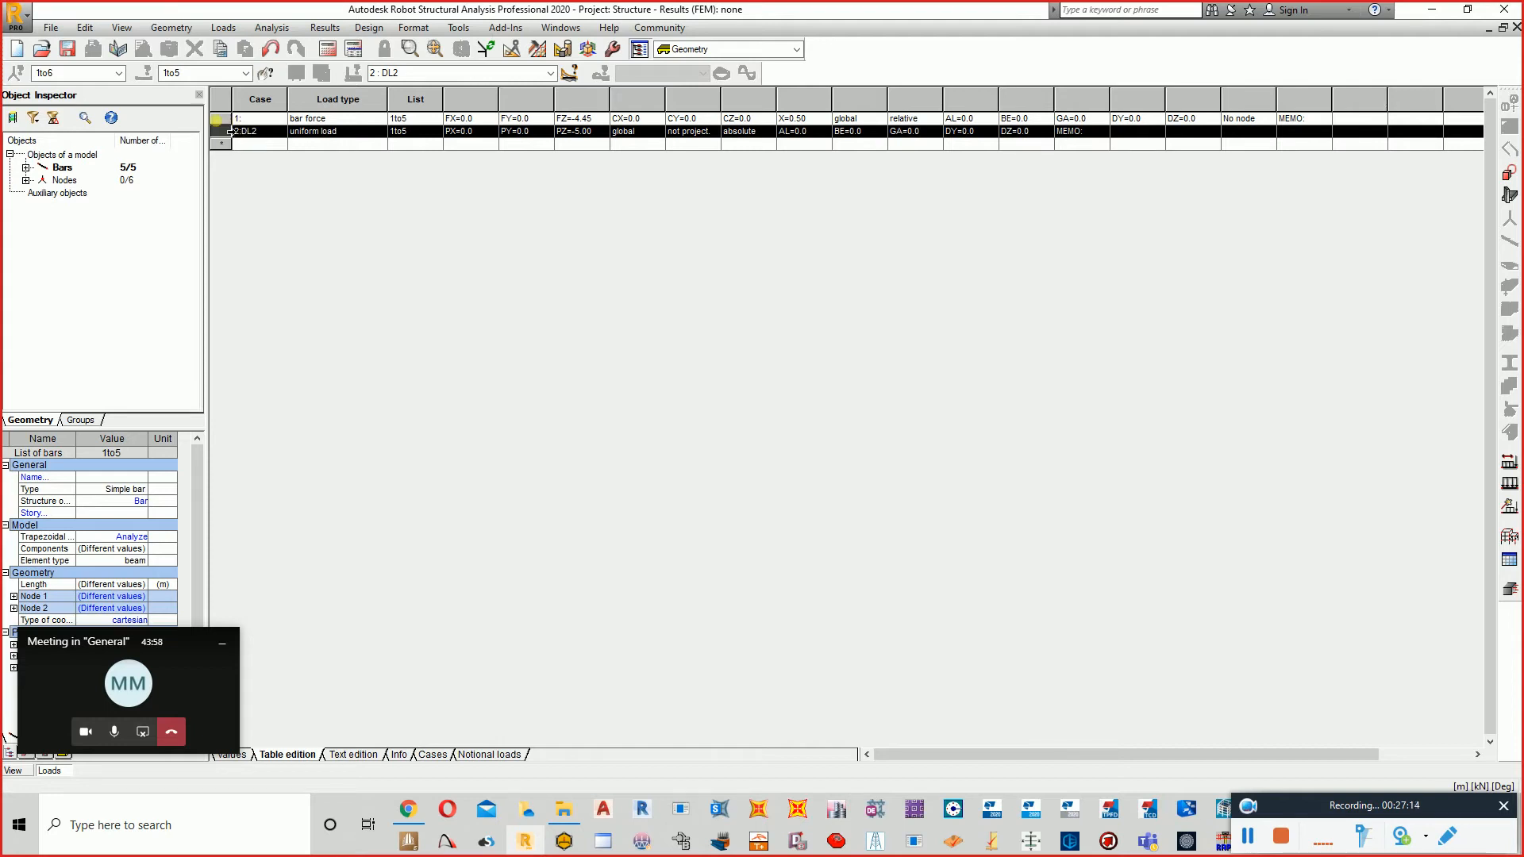
{"action": "key", "text": "Up"}
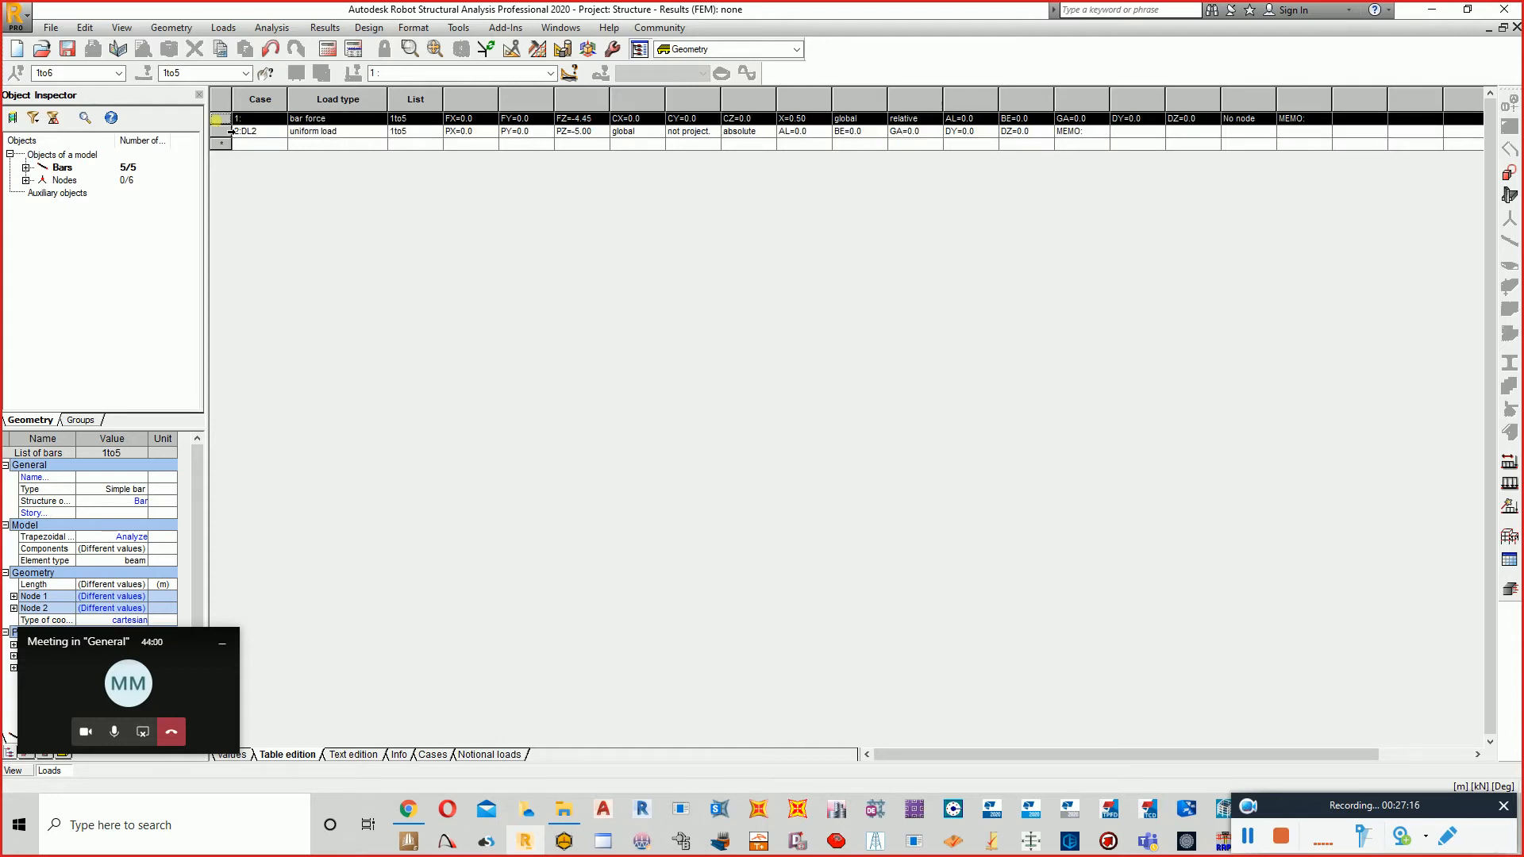
{"action": "key", "text": "Delete"}
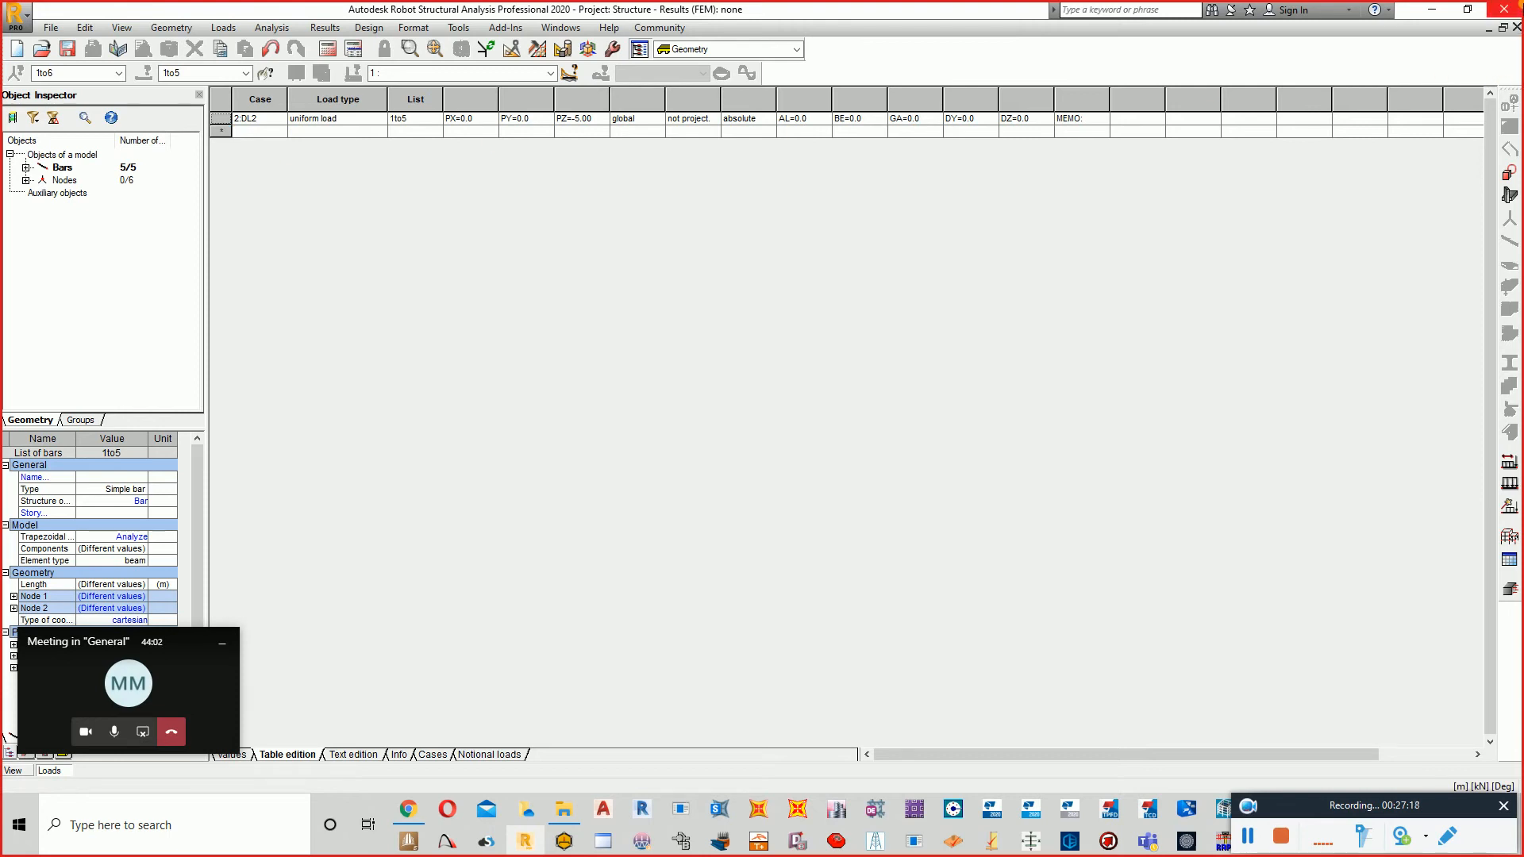
{"action": "left_click", "coordinate": [1516, 27]}
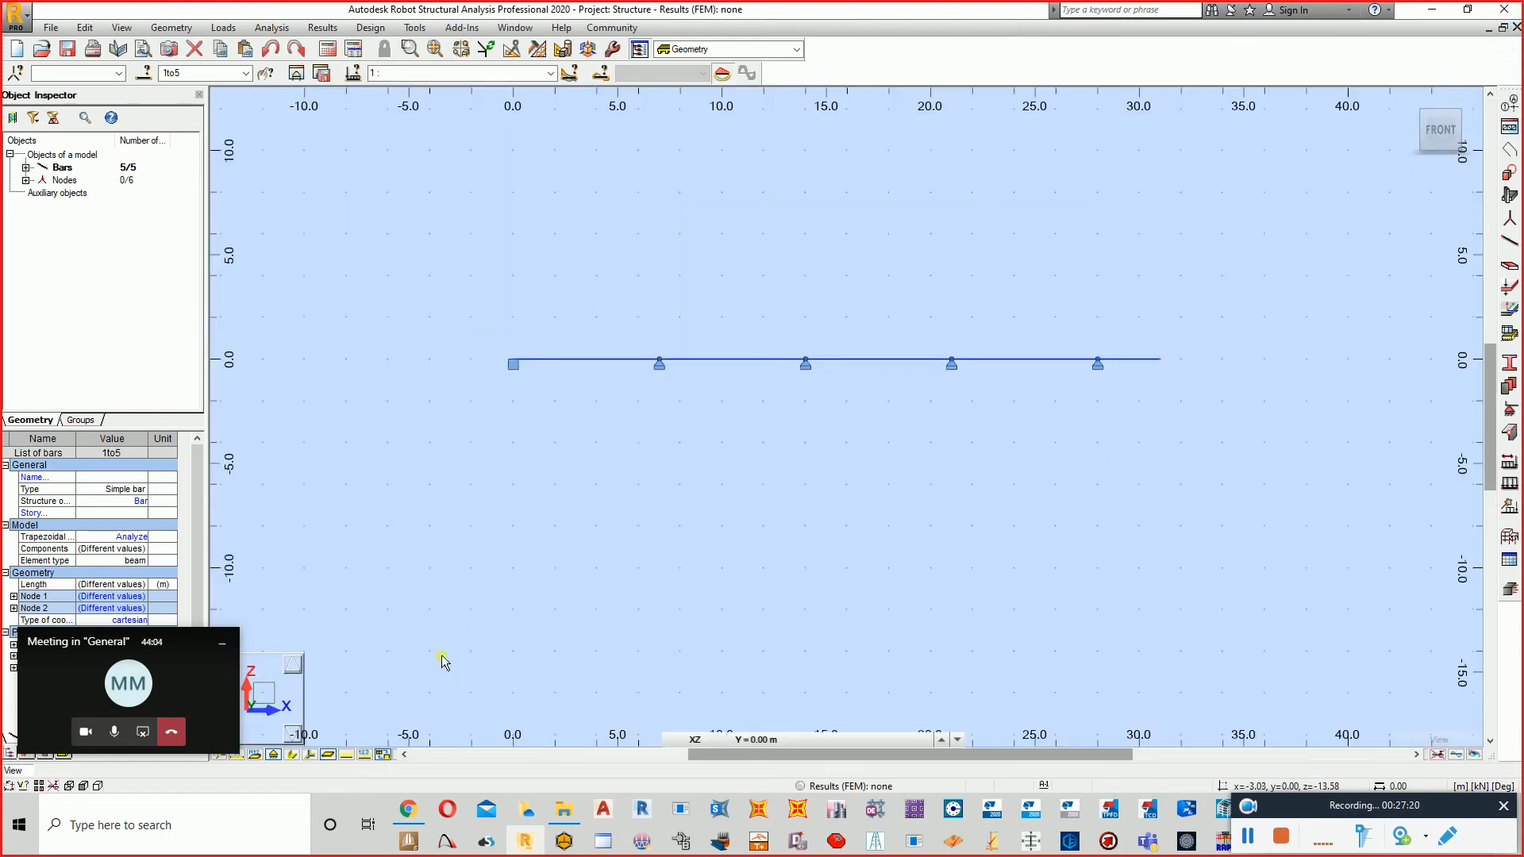
- Run the calculations and display the normalized My moment diagram on the beam for load case DL2
{"action": "left_click", "coordinate": [331, 51]}
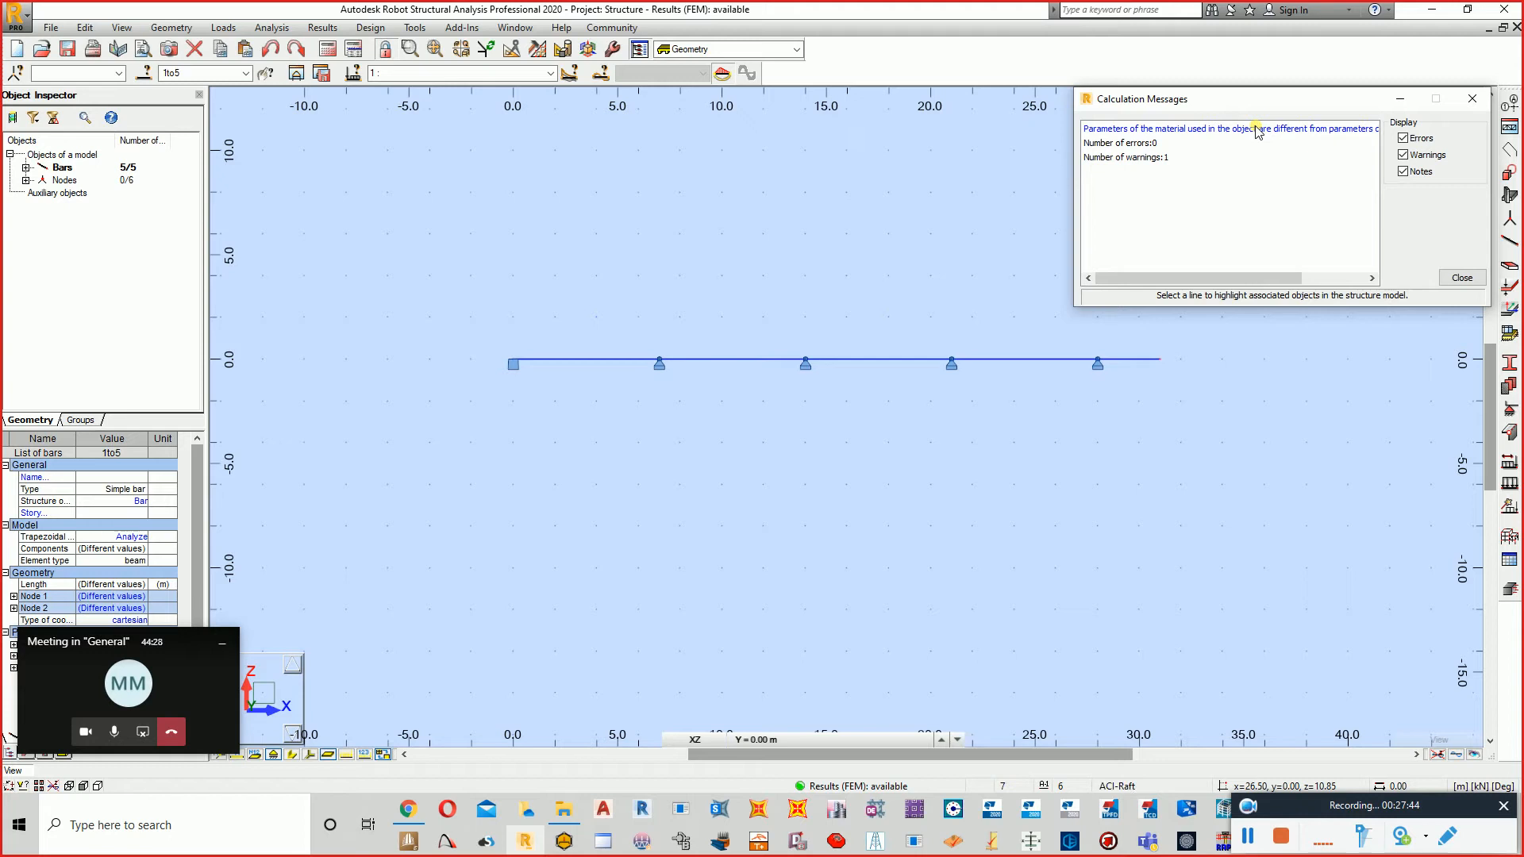
{"action": "left_click", "coordinate": [1471, 100]}
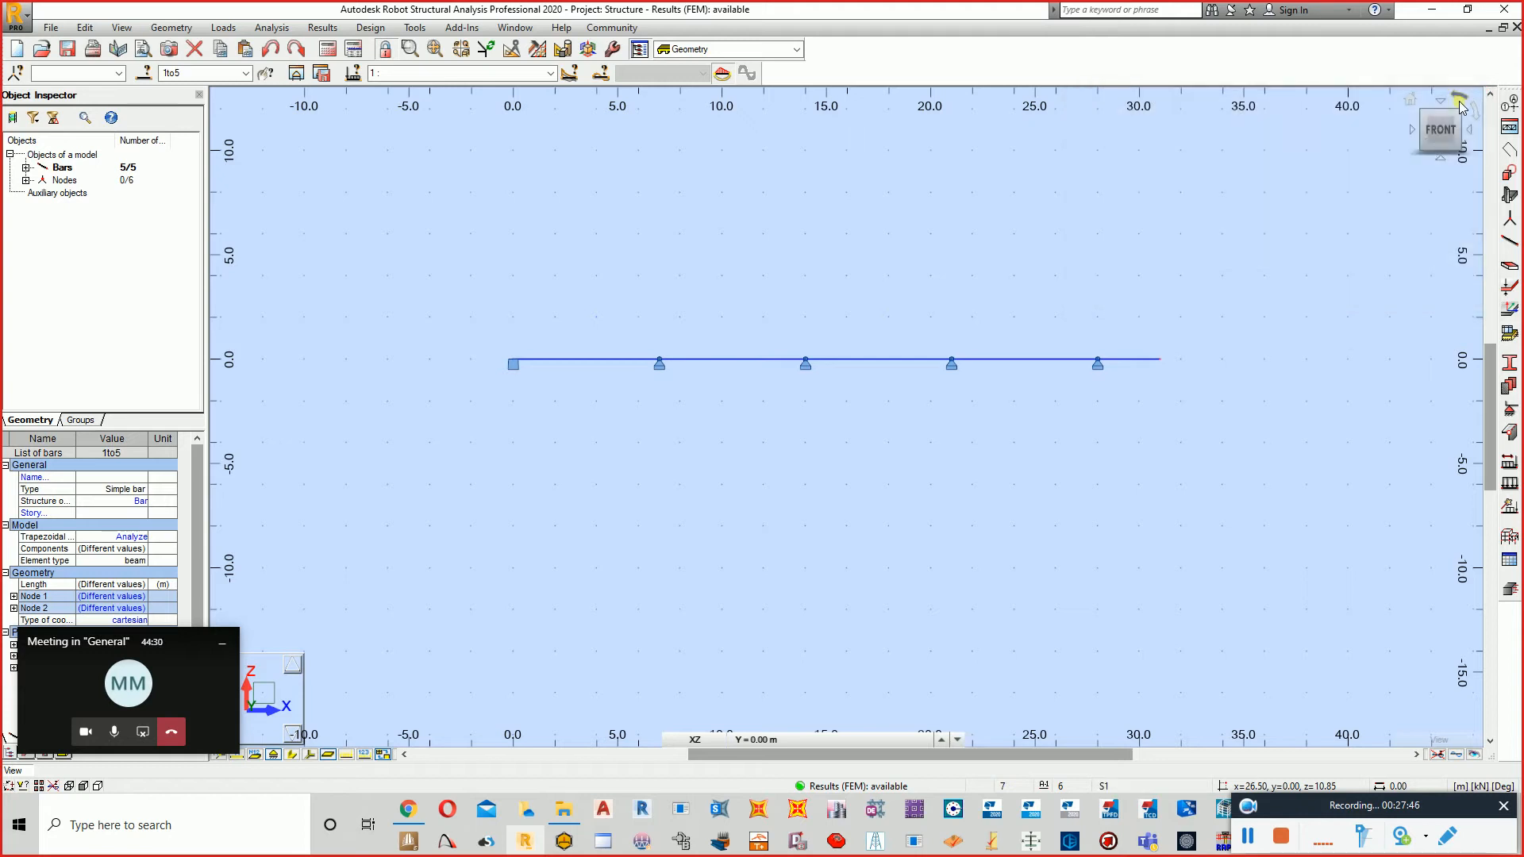
{"action": "left_click", "coordinate": [309, 30]}
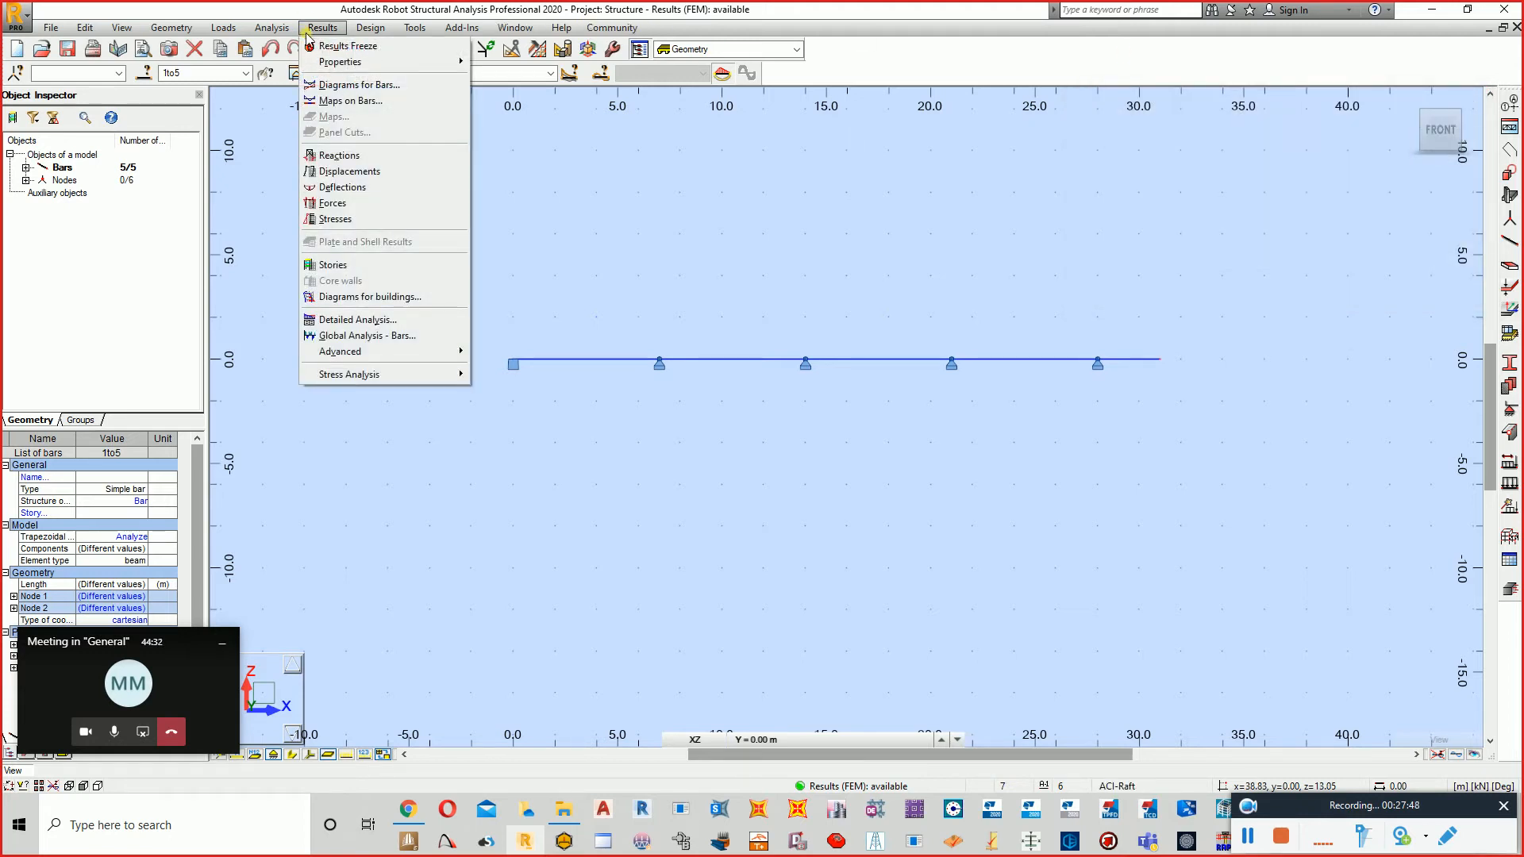
{"action": "left_click", "coordinate": [351, 86]}
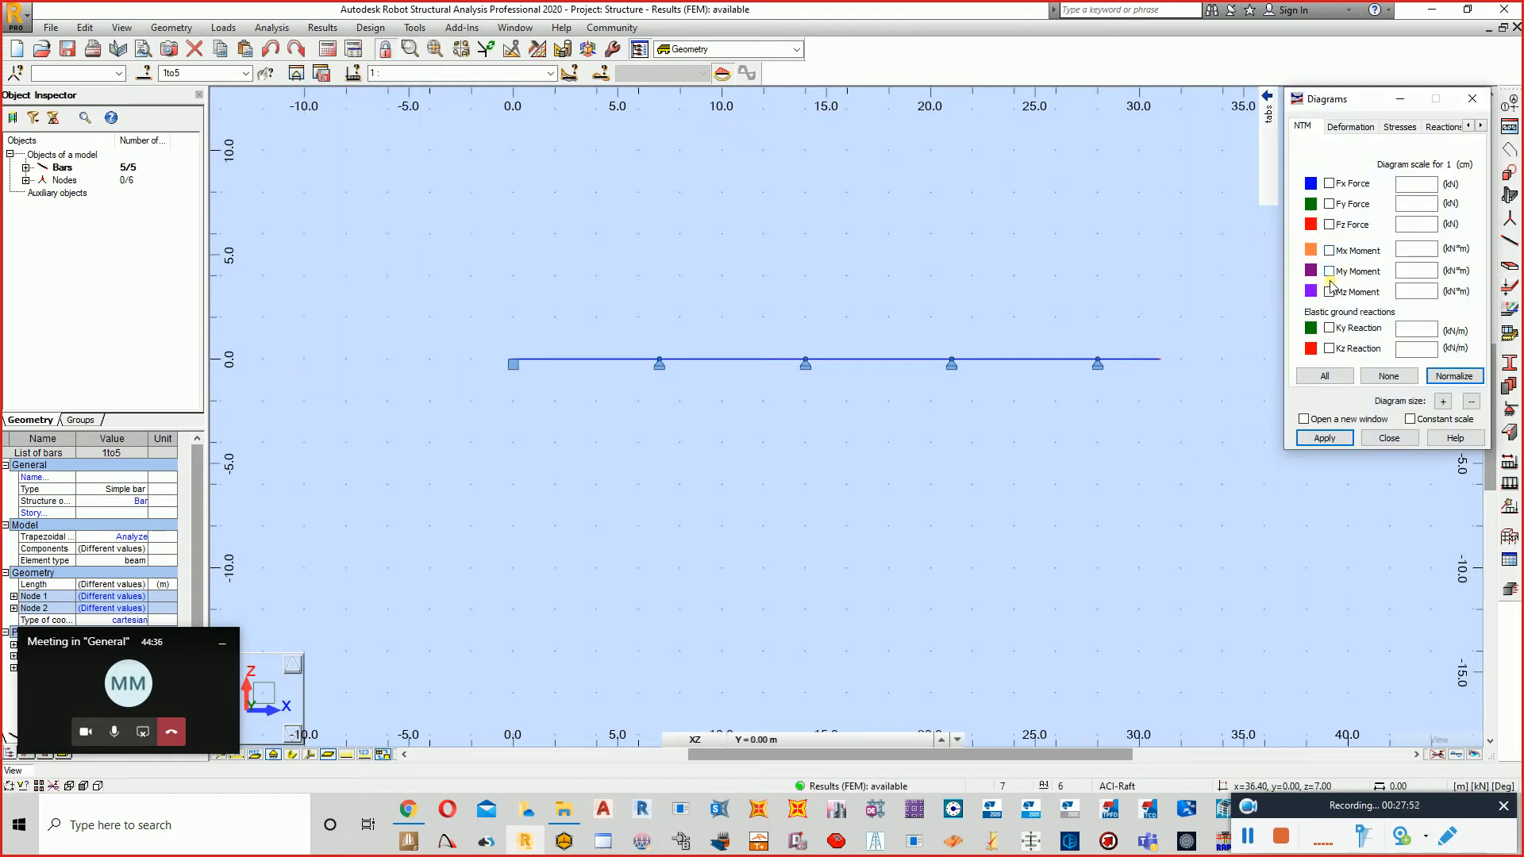
{"action": "left_click", "coordinate": [1339, 435]}
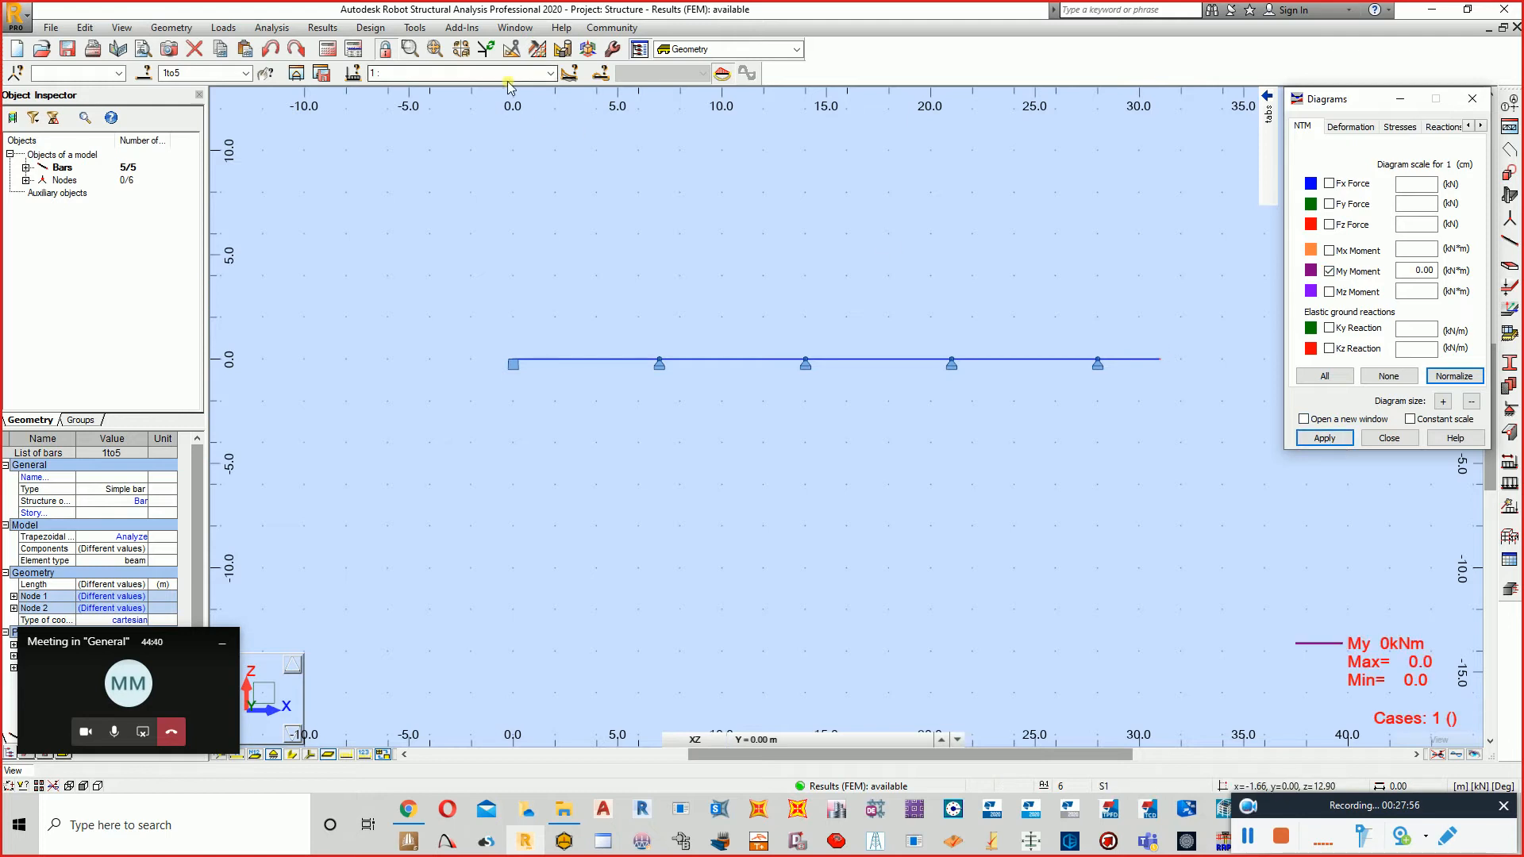
{"action": "left_click", "coordinate": [550, 73]}
{"action": "left_click", "coordinate": [520, 98]}
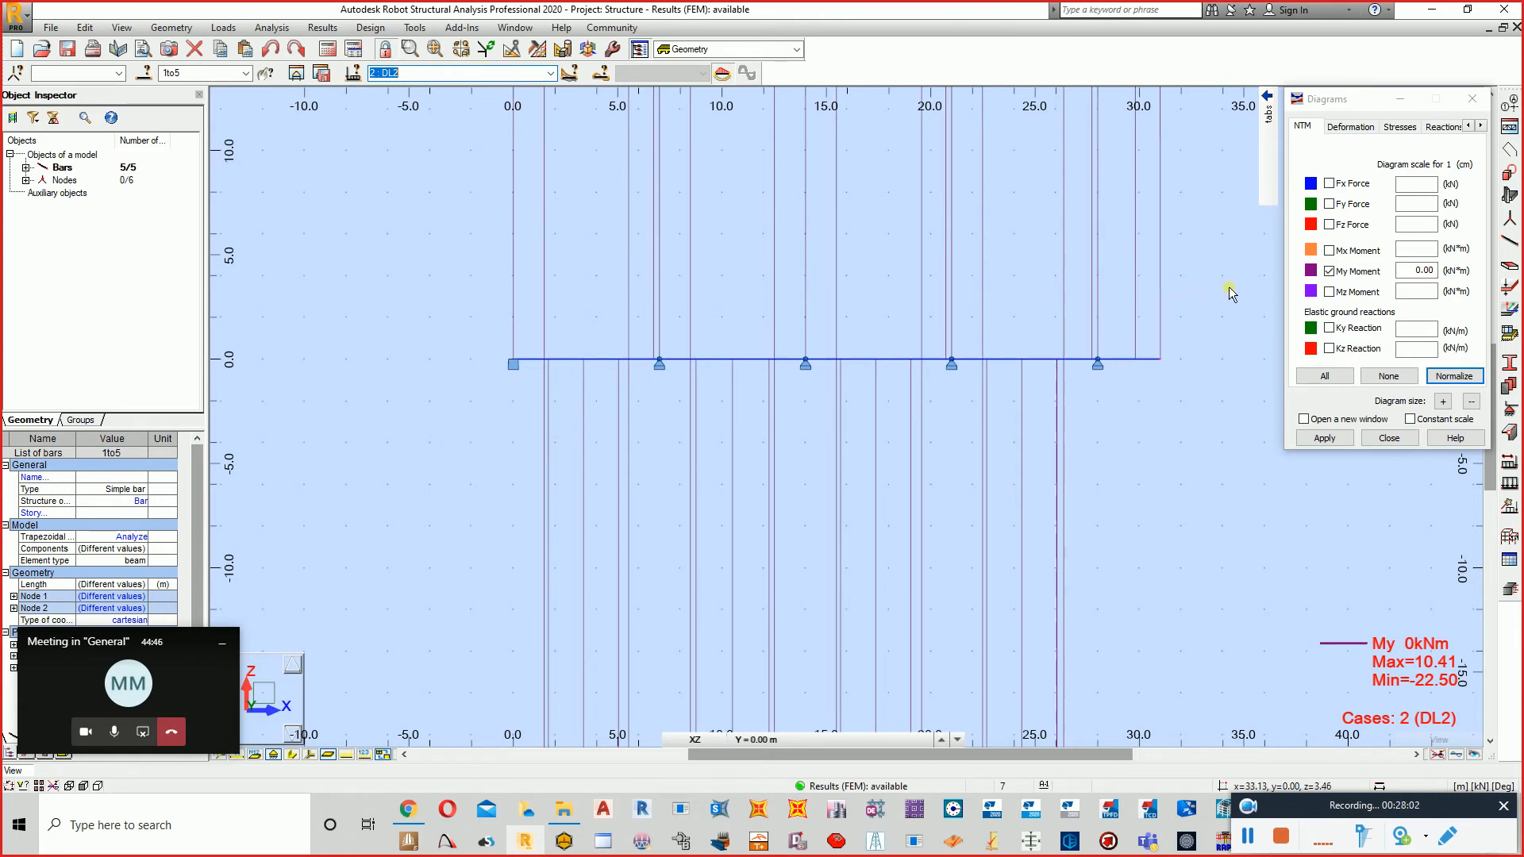
{"action": "left_click", "coordinate": [1453, 377]}
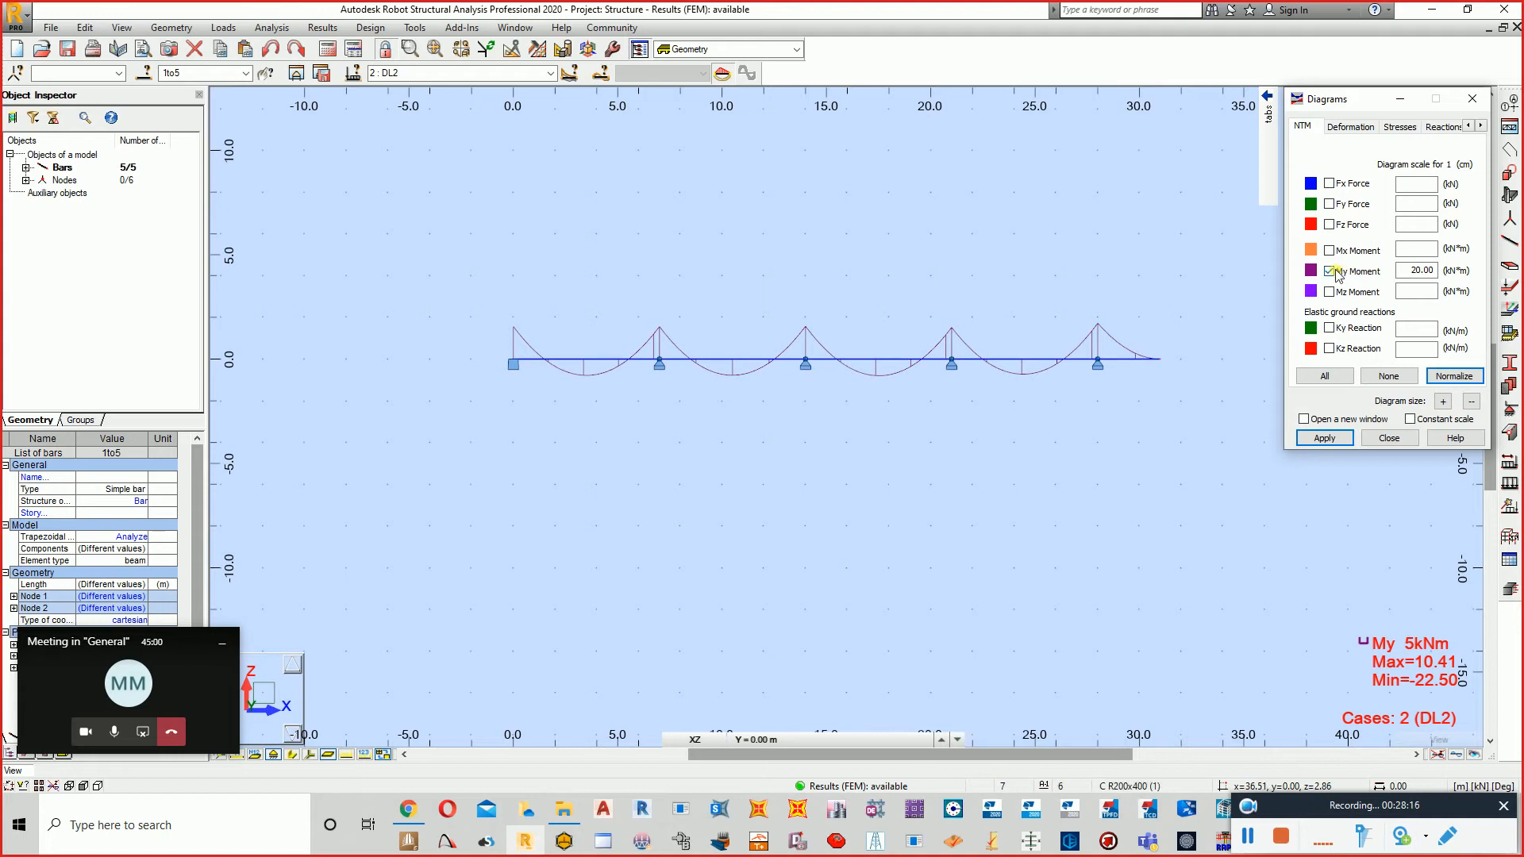
- Add the Fz force diagram alongside My and show the diagram values as labels at local extremes
{"action": "left_click", "coordinate": [1329, 225]}
{"action": "left_click", "coordinate": [1325, 438]}
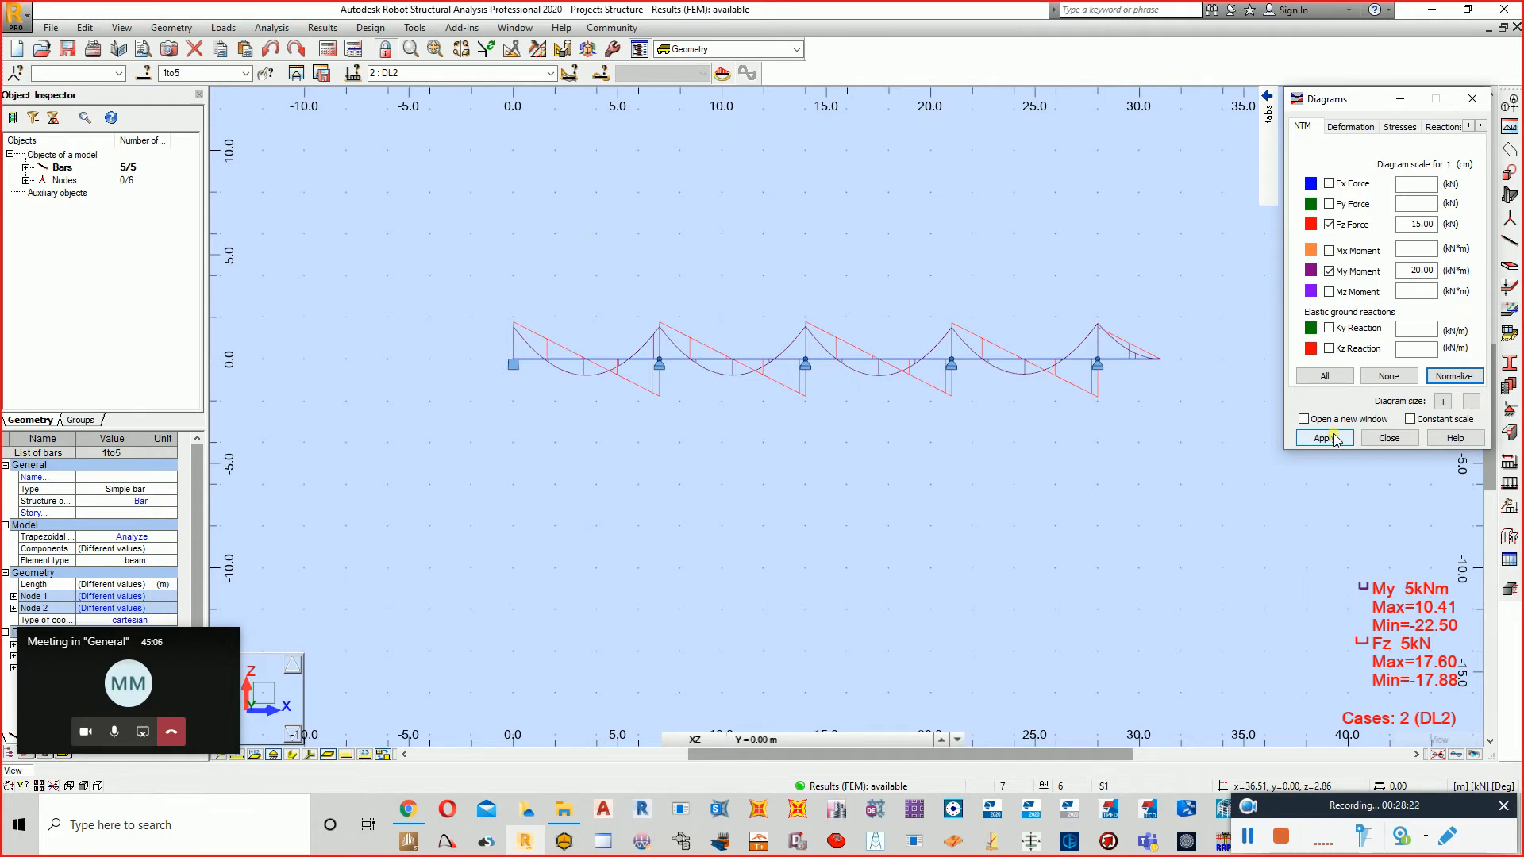
{"action": "mouse_move", "coordinate": [1269, 115]}
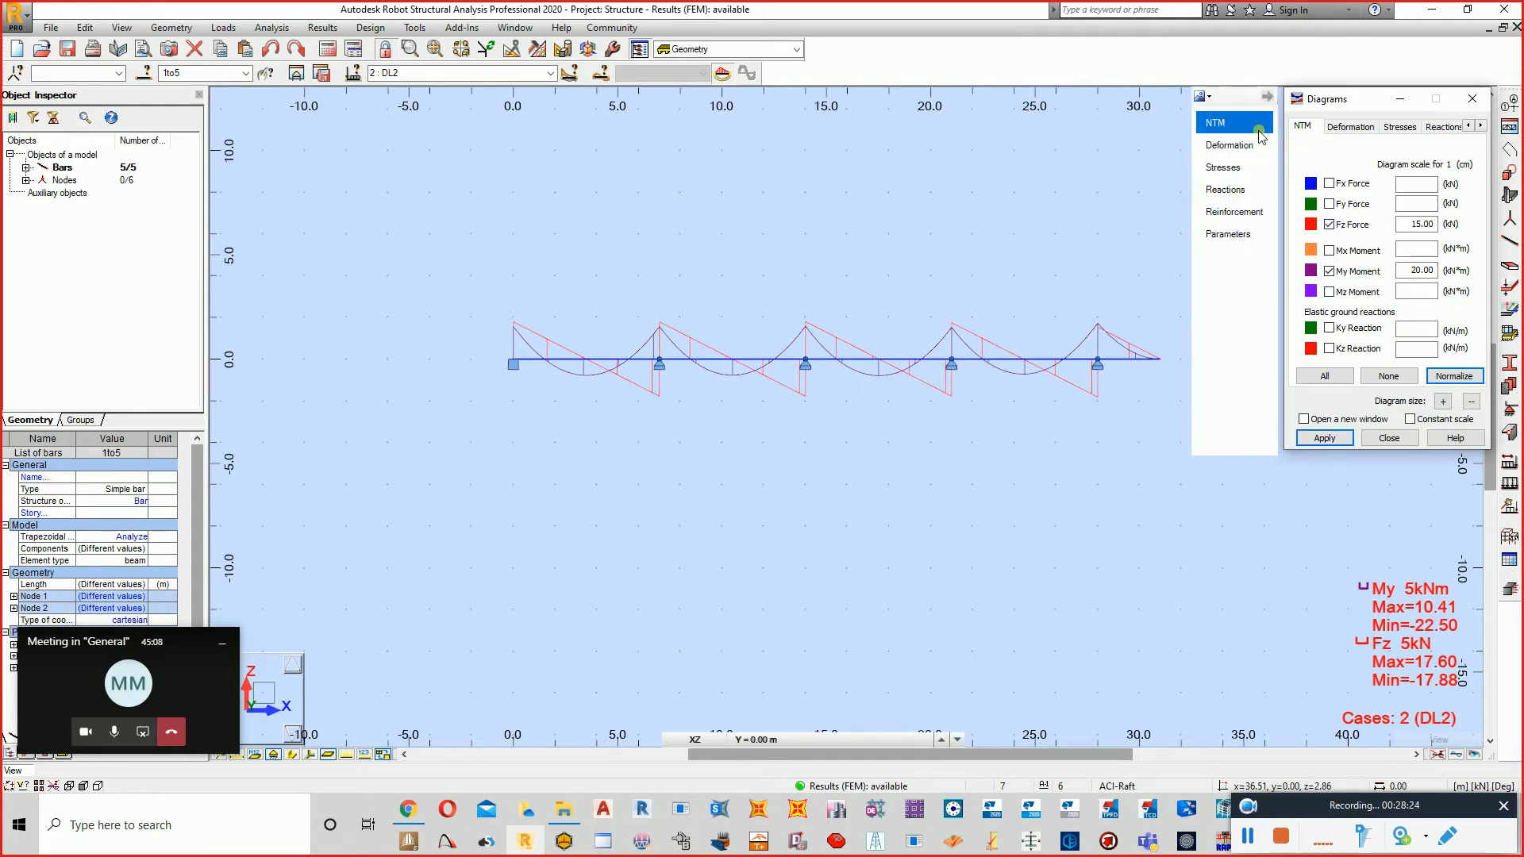
{"action": "left_click", "coordinate": [1245, 239]}
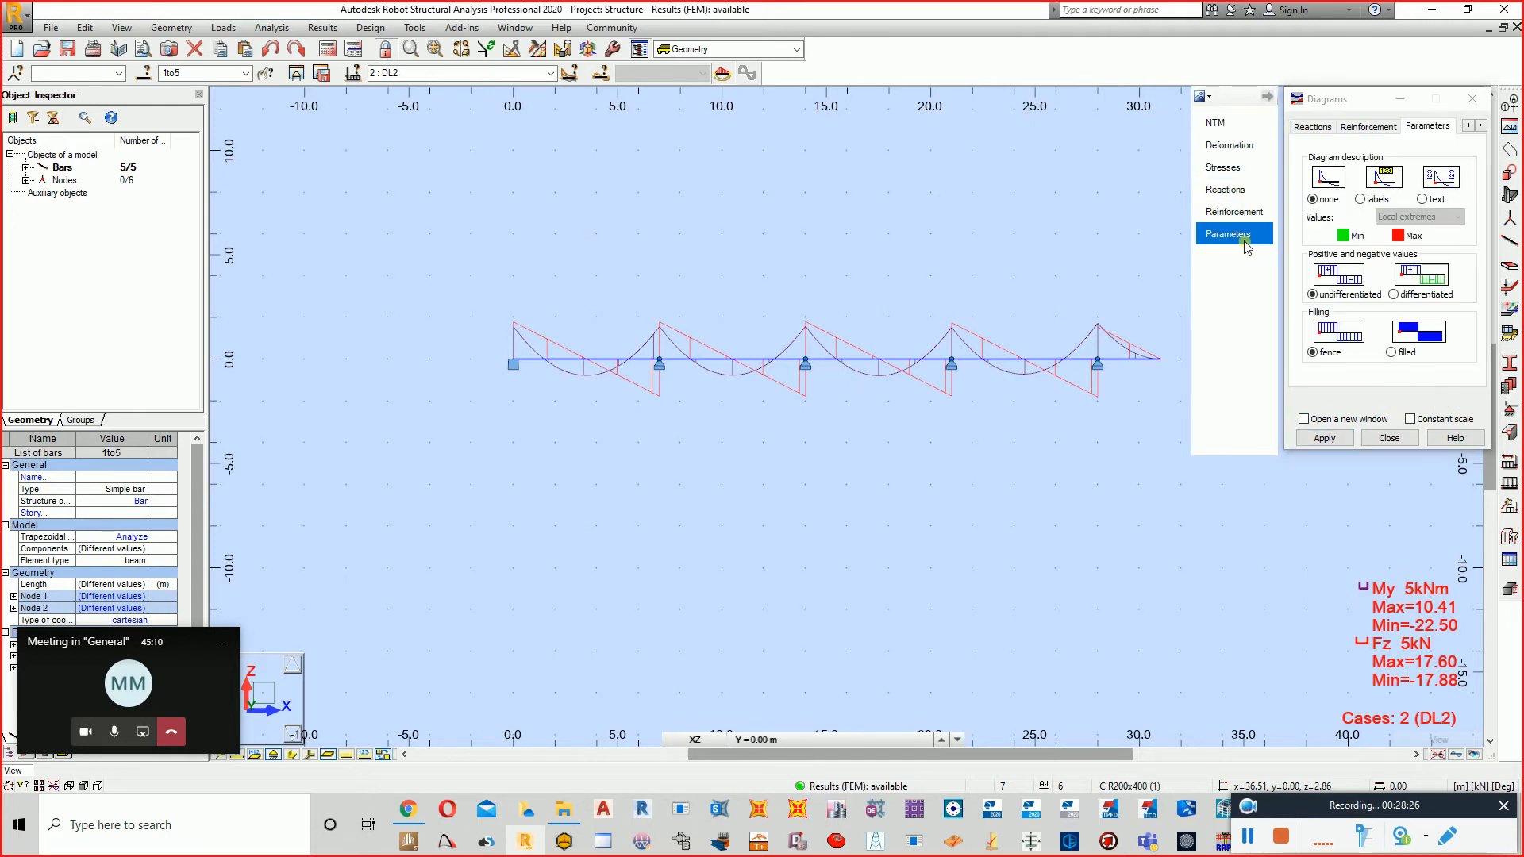
{"action": "left_click", "coordinate": [1360, 199]}
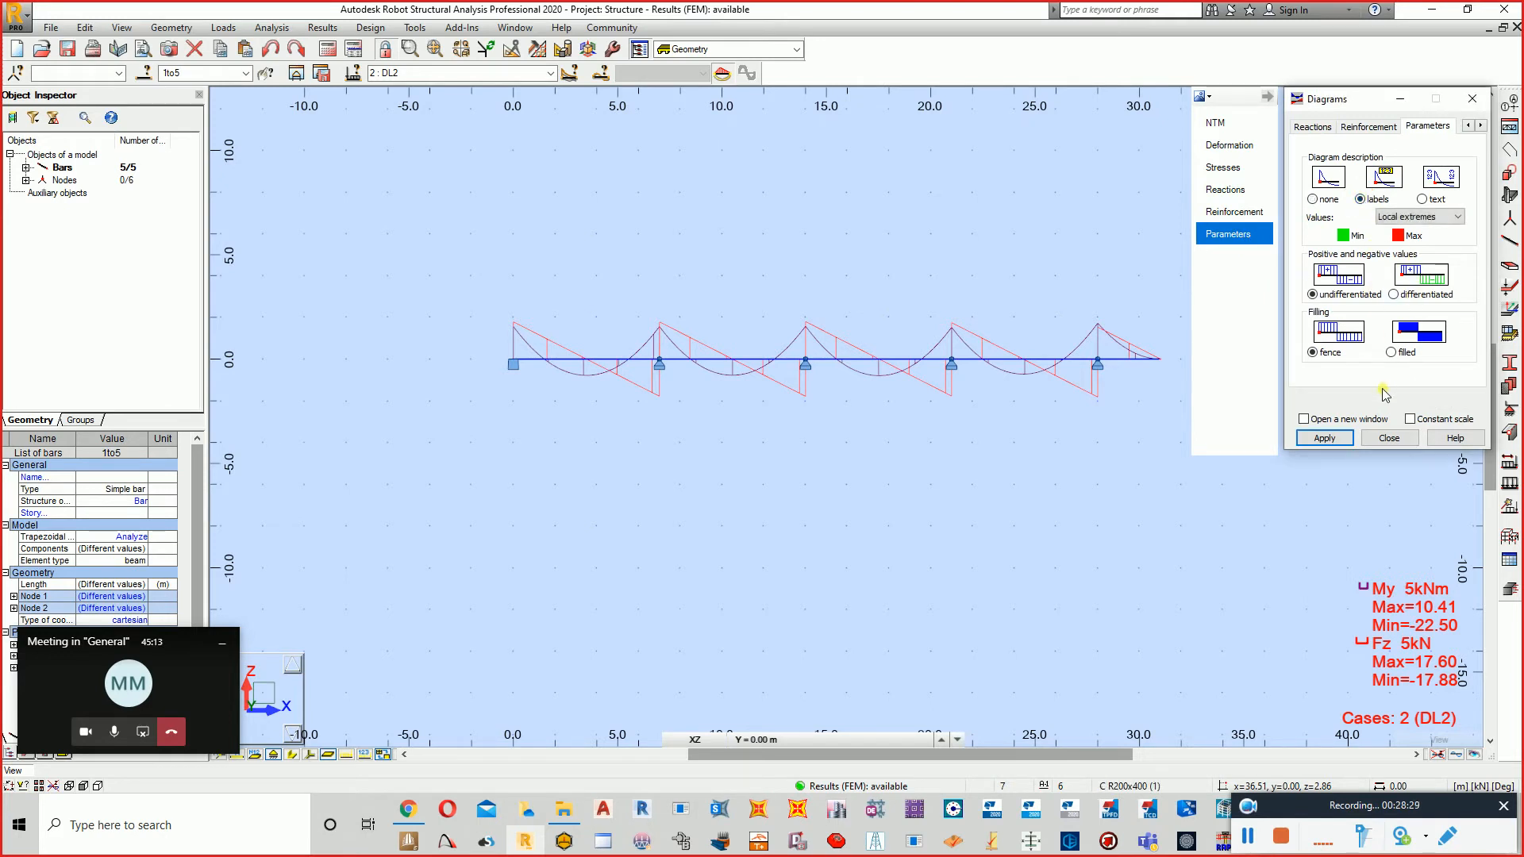
{"action": "left_click", "coordinate": [1324, 439]}
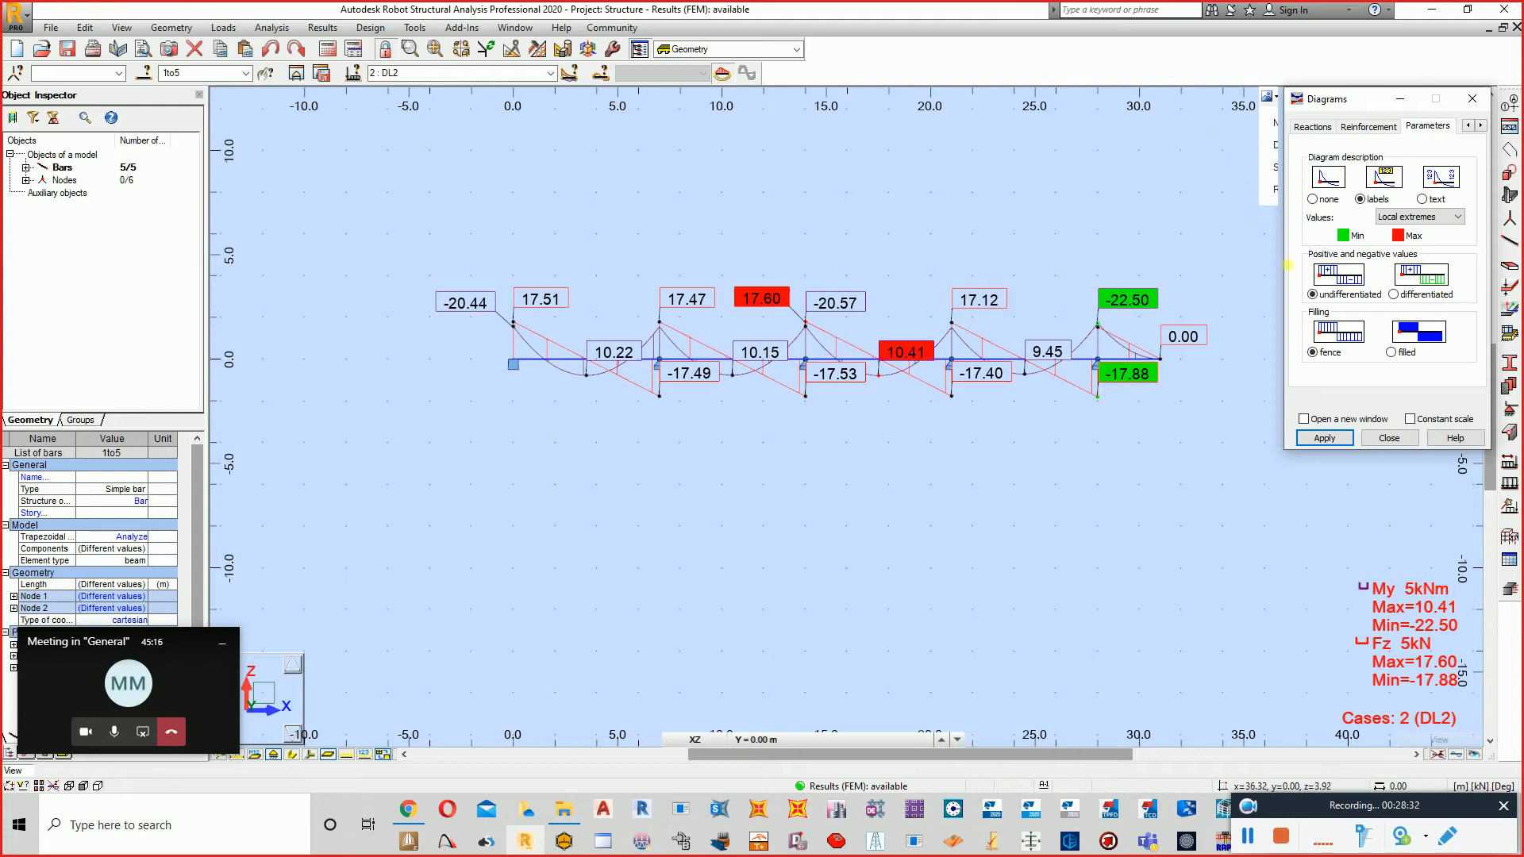
- Turn off the Fz force diagram so that only the labelled My moment diagram is displayed
{"action": "left_click", "coordinate": [1243, 131]}
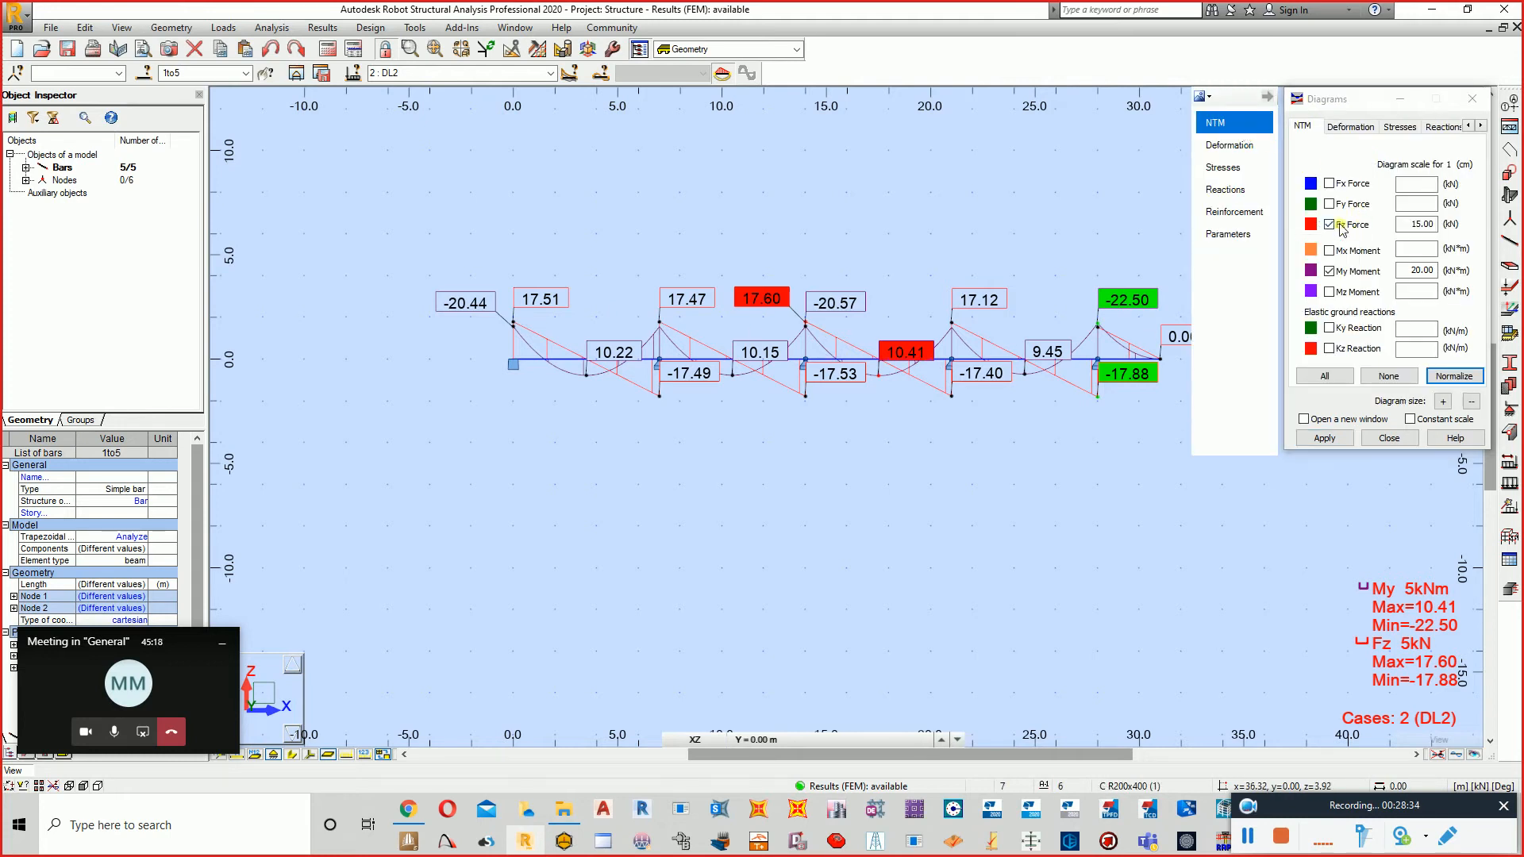
{"action": "left_click", "coordinate": [1339, 227]}
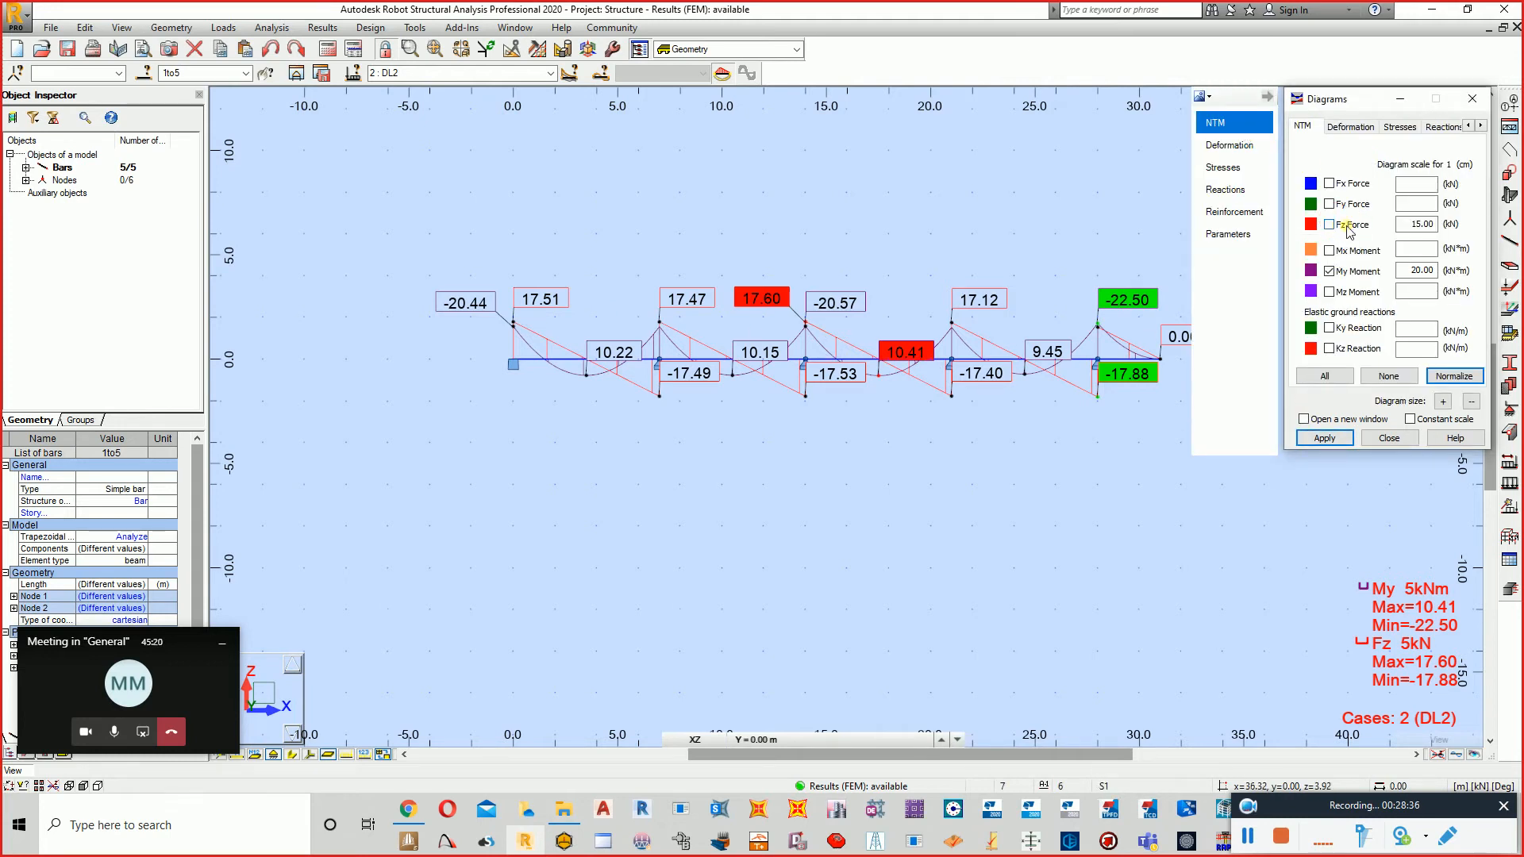
{"action": "left_click", "coordinate": [1325, 438]}
{"action": "middle_click_drag", "start_coordinate": [675, 227], "coordinate": [633, 240]}
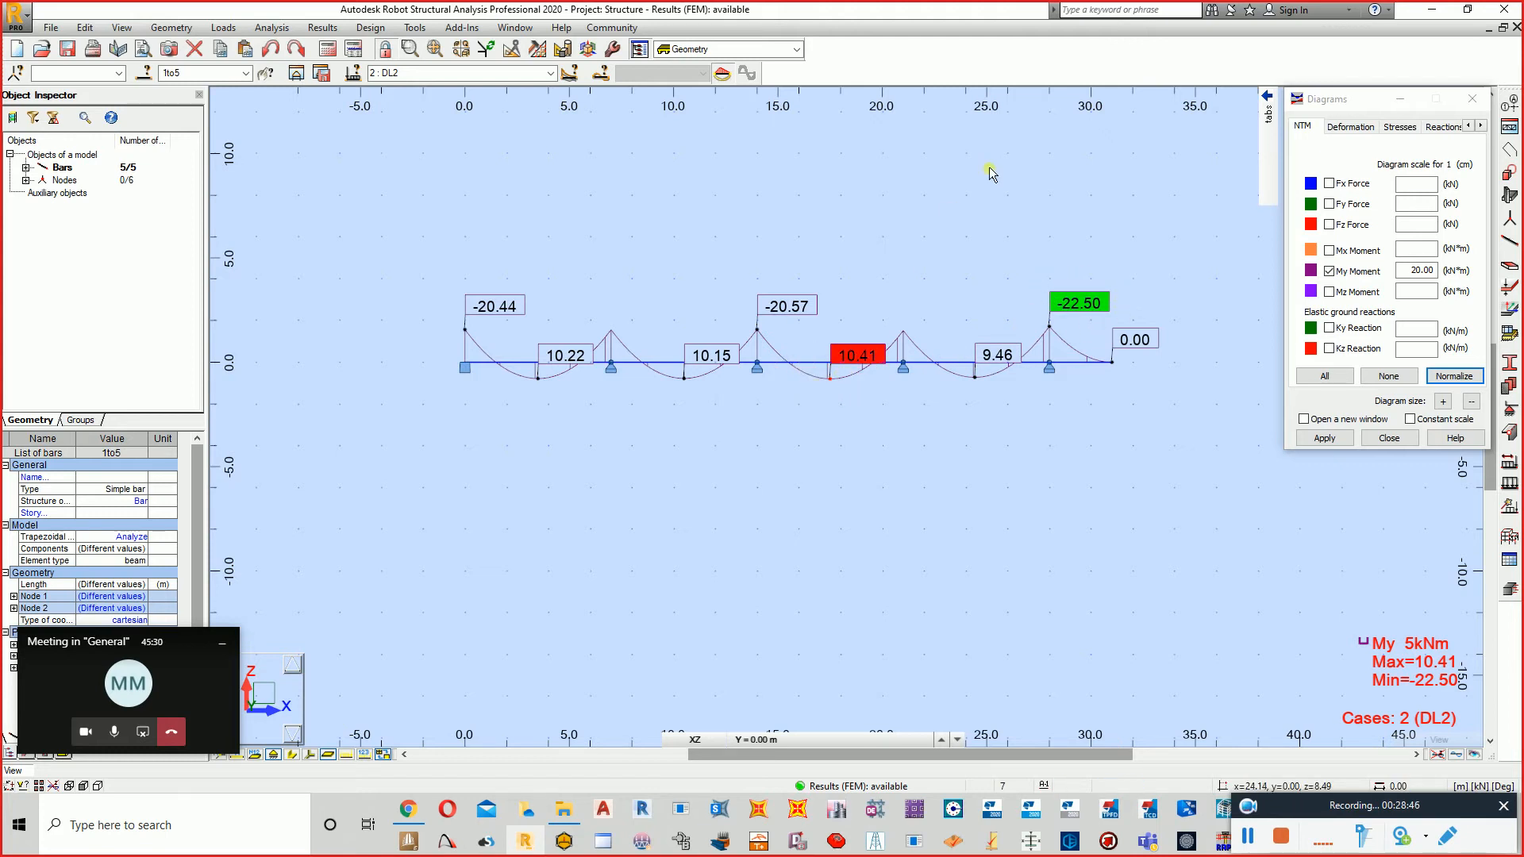
- Replace the My moment diagram with the Fz force diagram, close the diagram settings and examine the labelled shear values along the beam
{"action": "left_click", "coordinate": [1329, 272]}
{"action": "left_click", "coordinate": [1329, 224]}
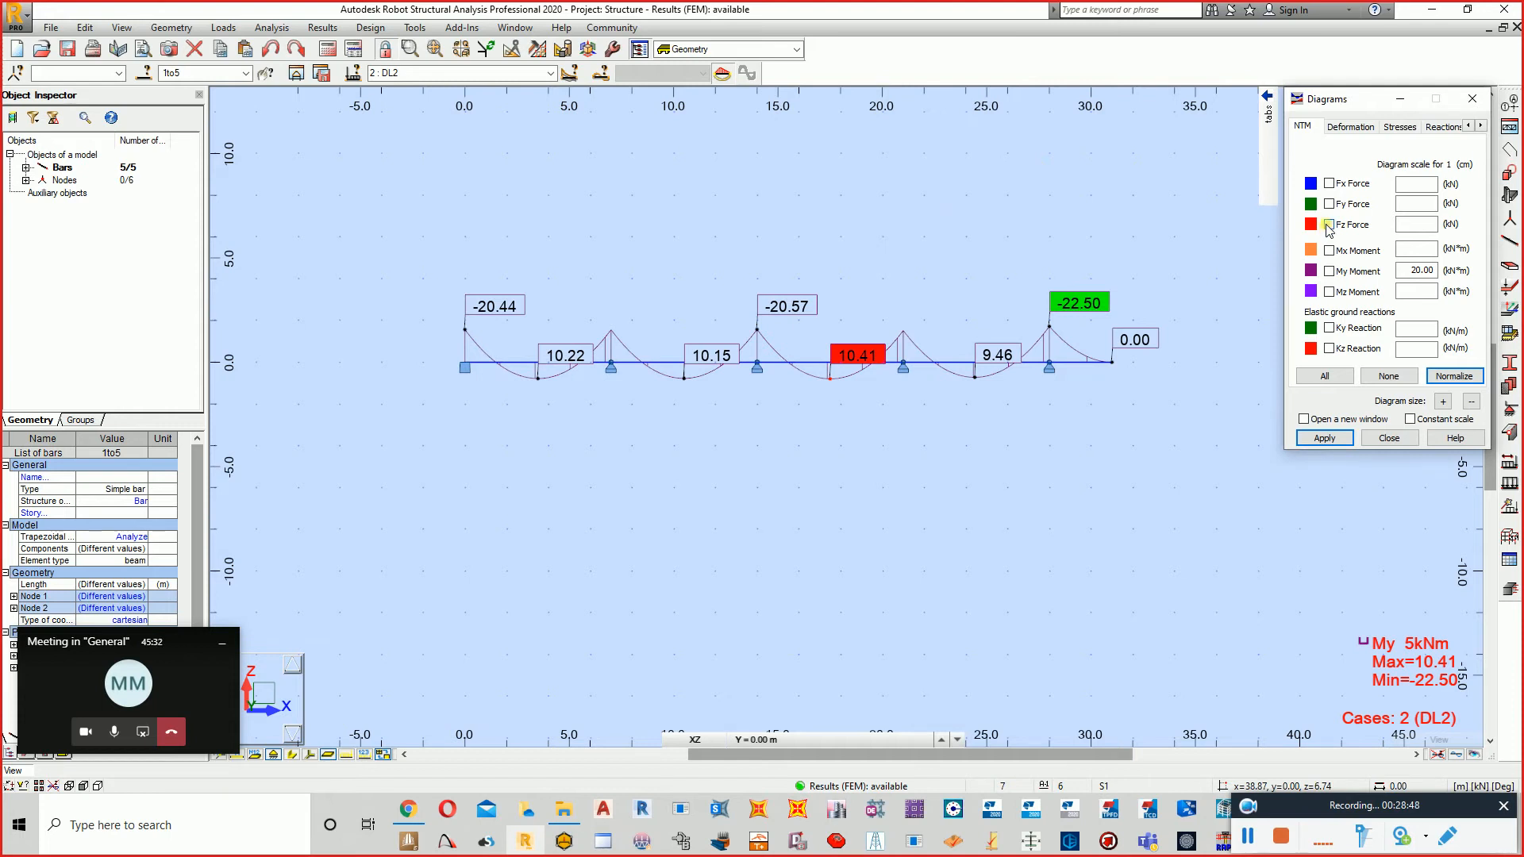
{"action": "left_click", "coordinate": [1325, 439]}
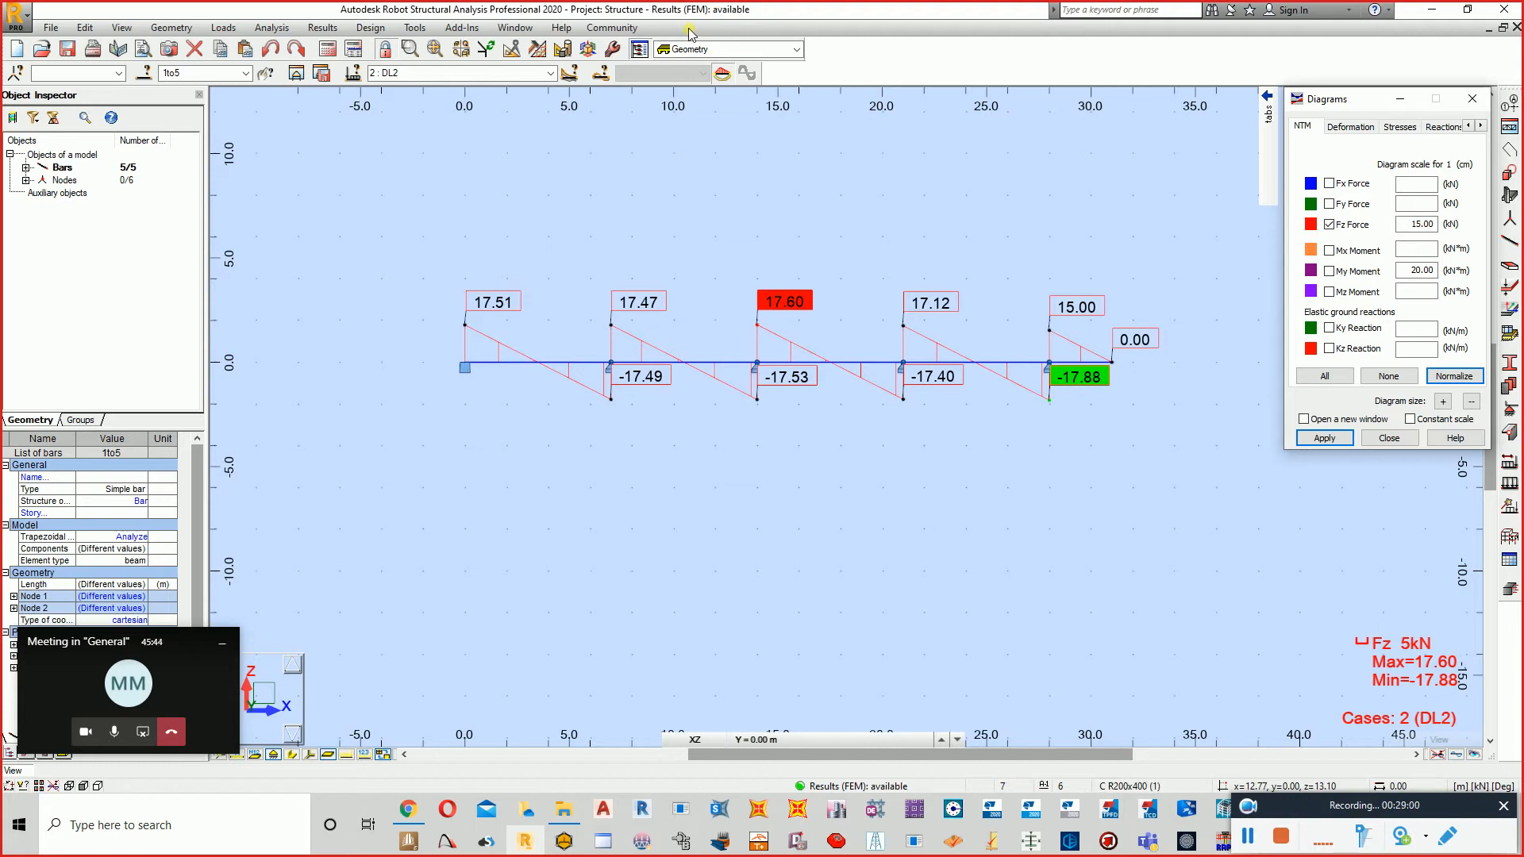
{"action": "left_click", "coordinate": [1389, 439]}
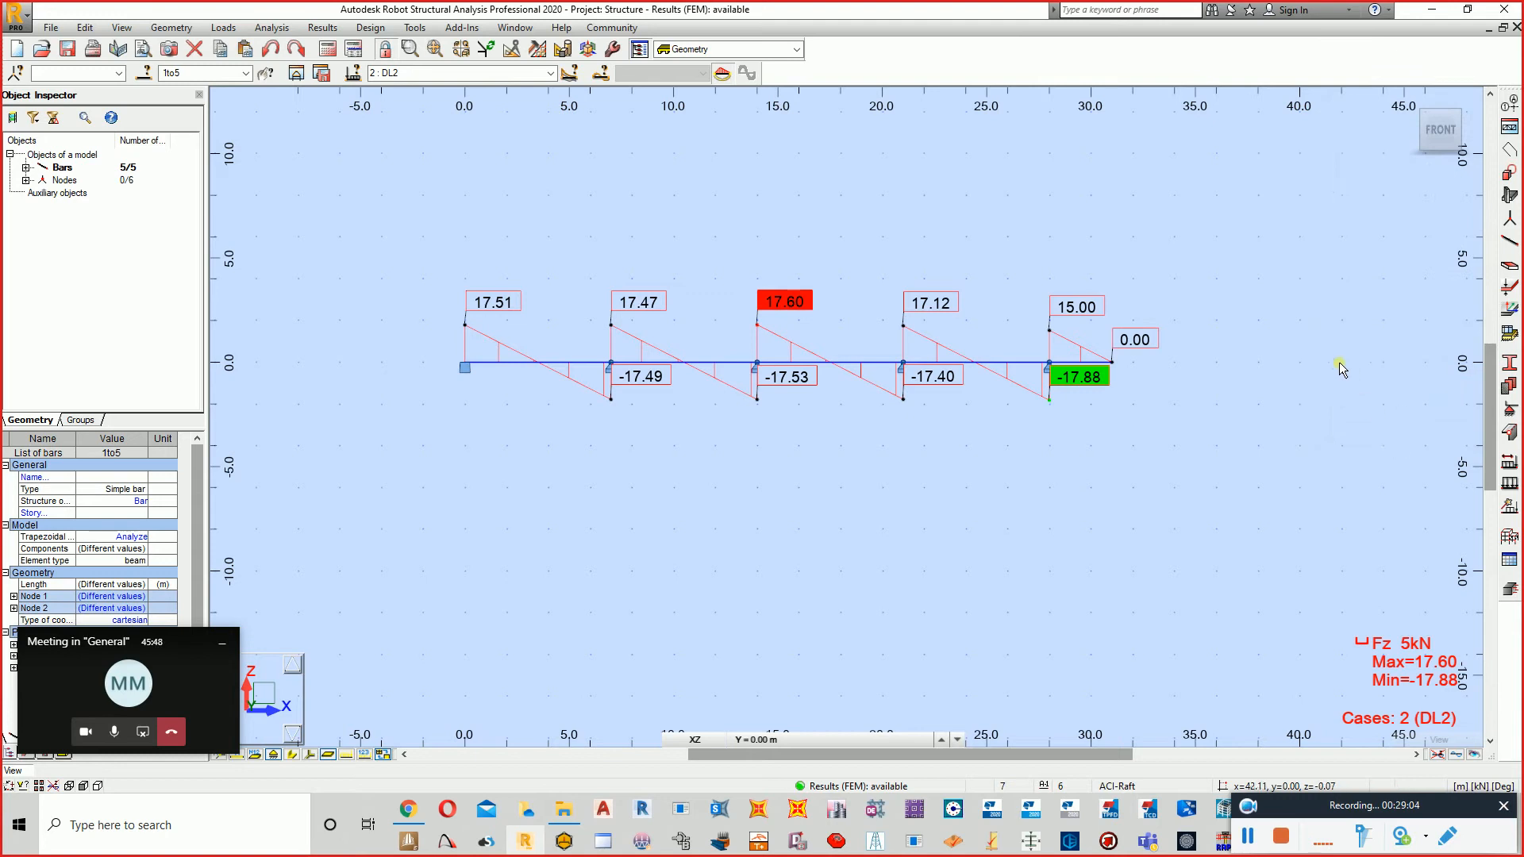
{"action": "scroll", "coordinate": [1308, 359], "scroll_direction": "down", "scroll_amount": 1}
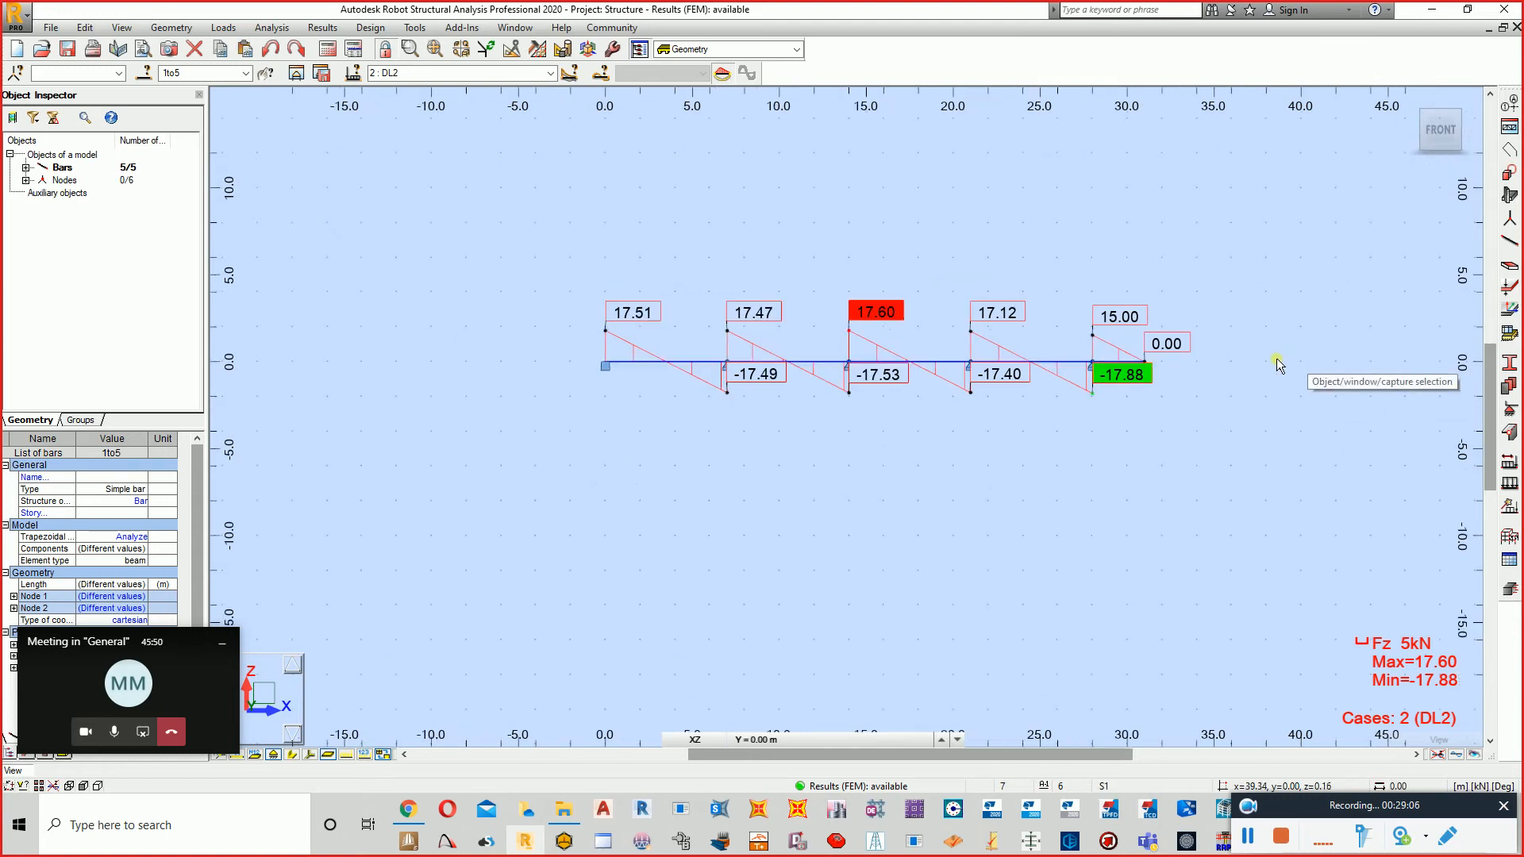
{"action": "scroll", "coordinate": [1019, 365], "scroll_direction": "up", "scroll_amount": 2}
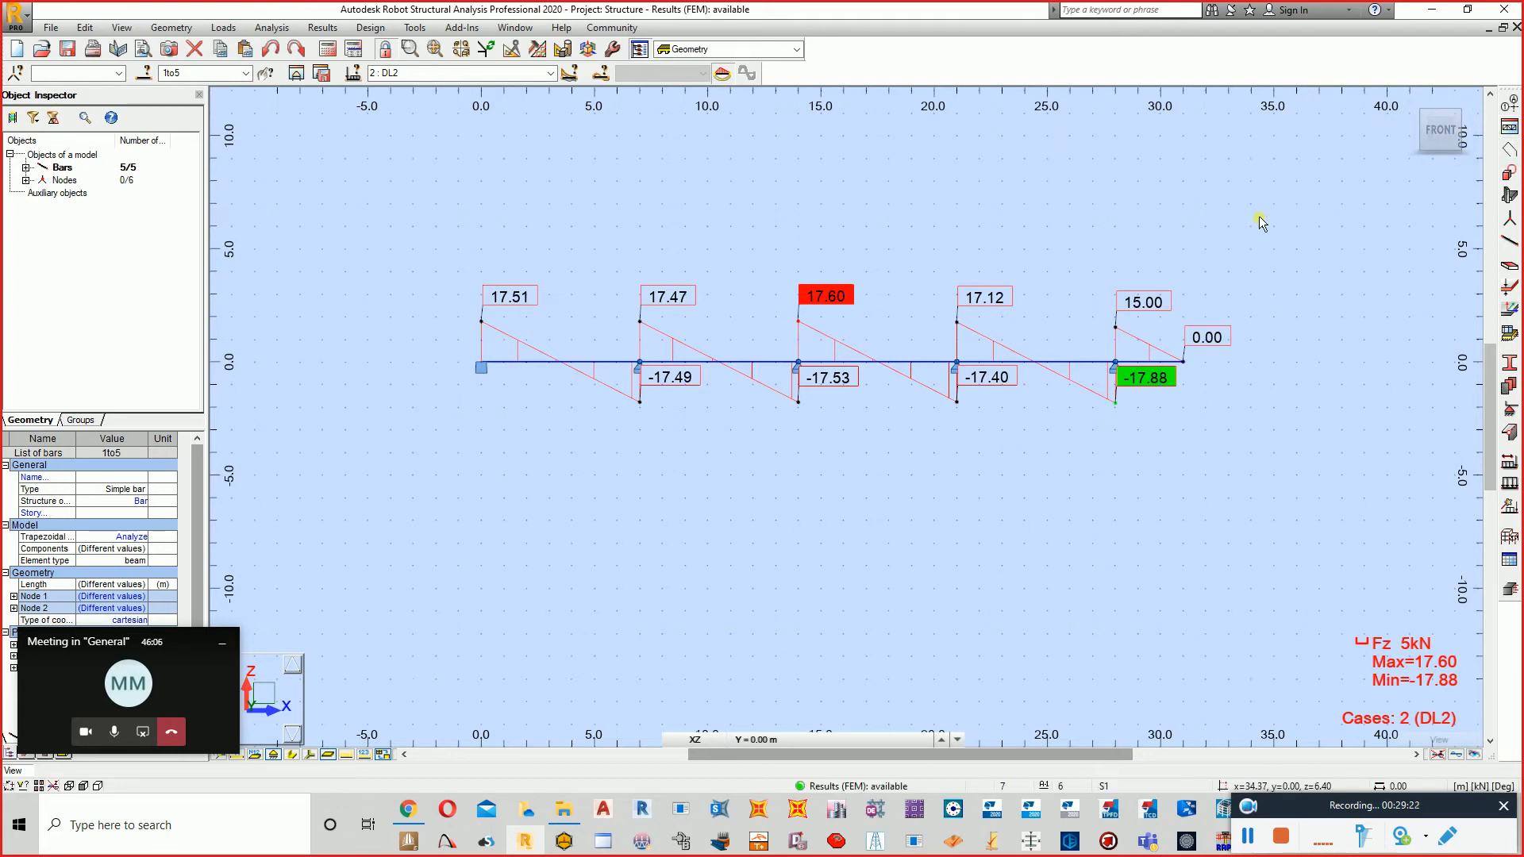
- Close Robot Structural Analysis without saving the project and switch to PolyBeam
{"action": "left_click", "coordinate": [1512, 27]}
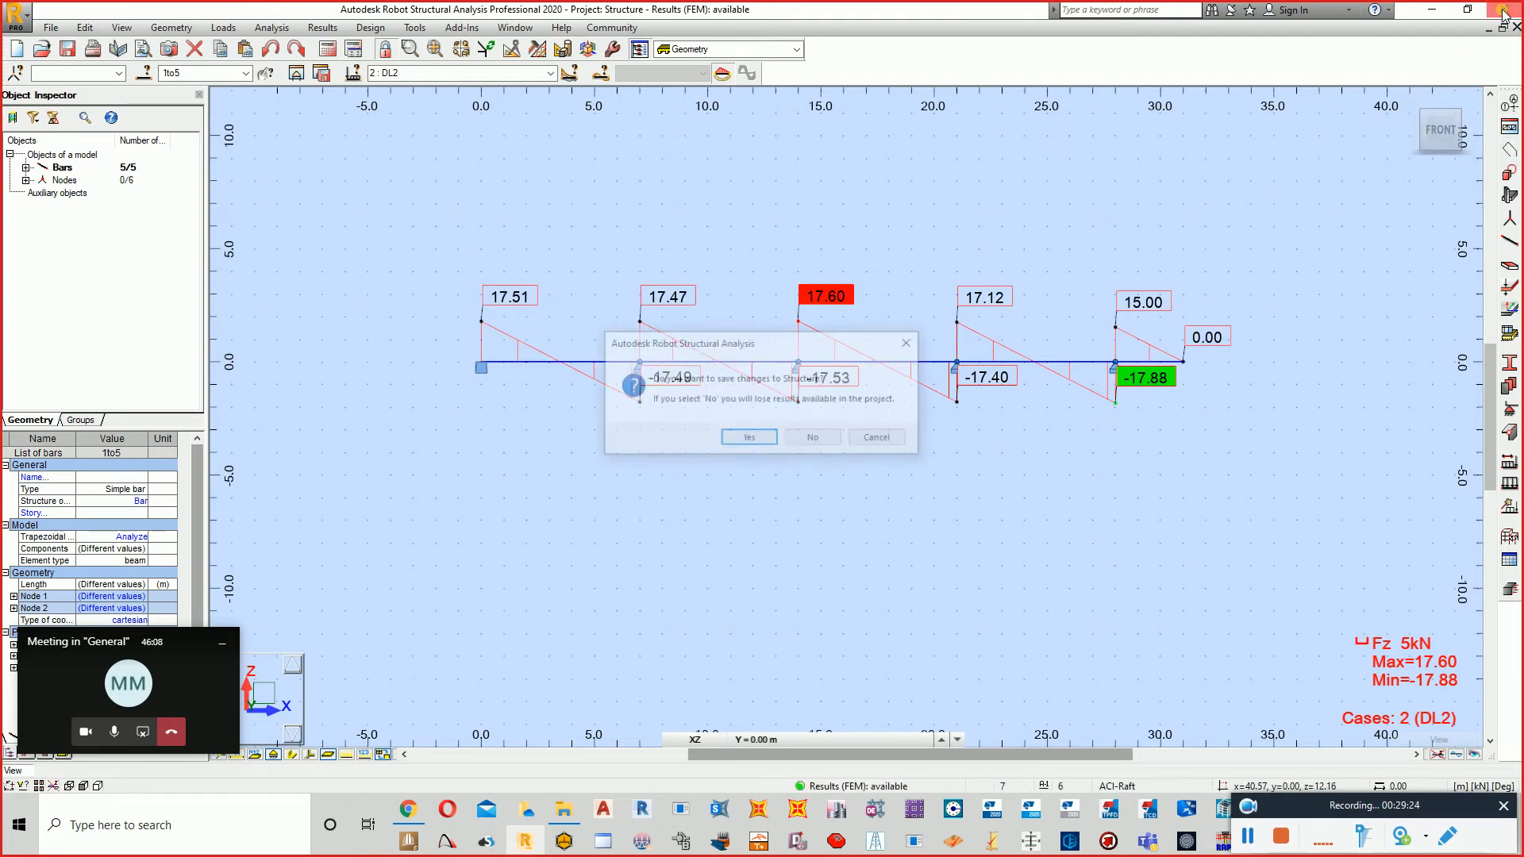
{"action": "left_click", "coordinate": [815, 439]}
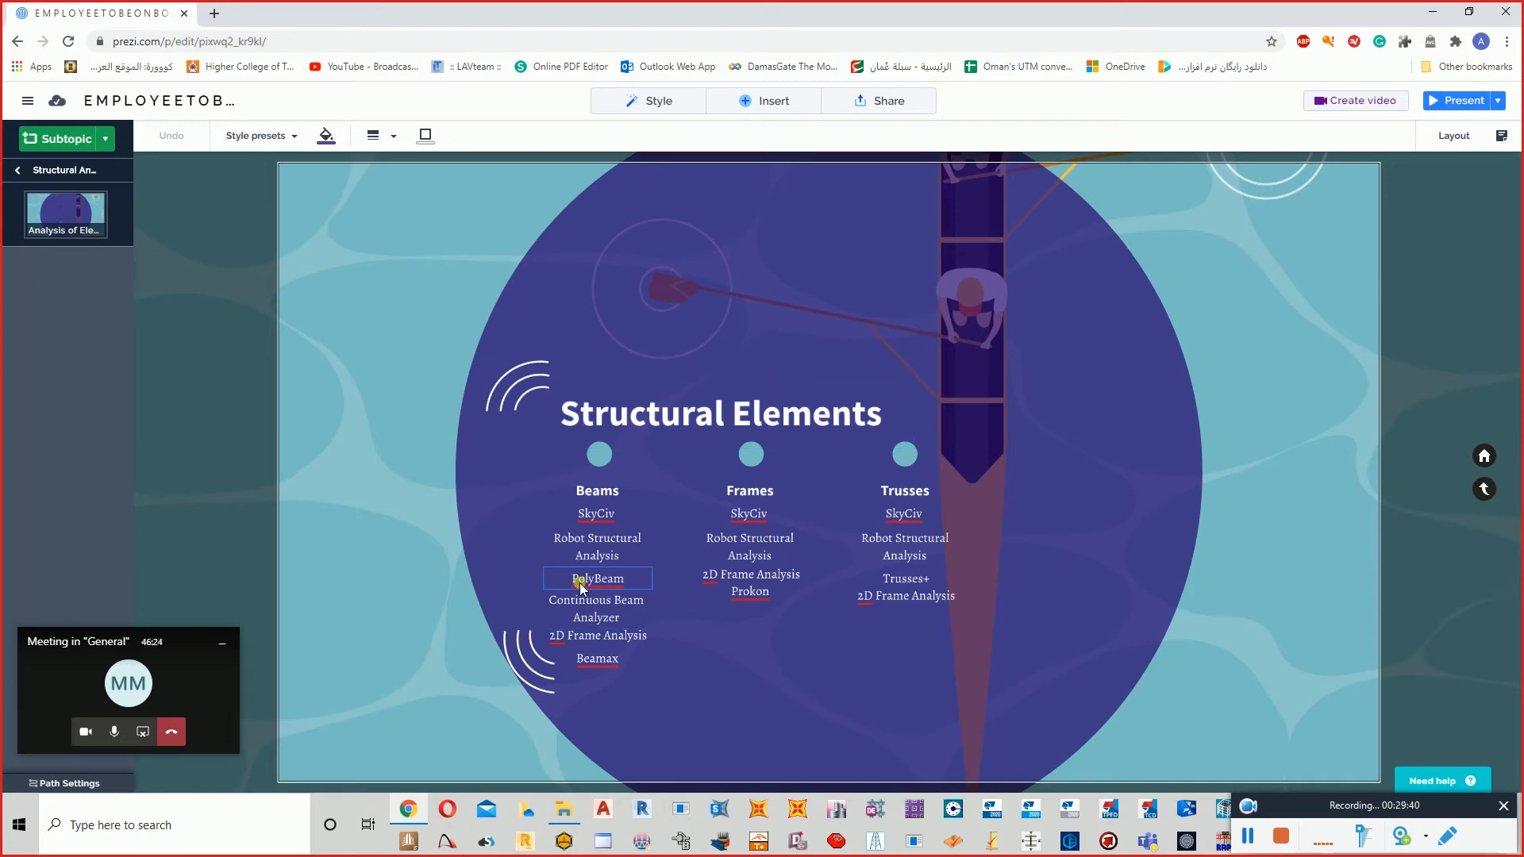
{"action": "key", "text": "alt+Tab"}
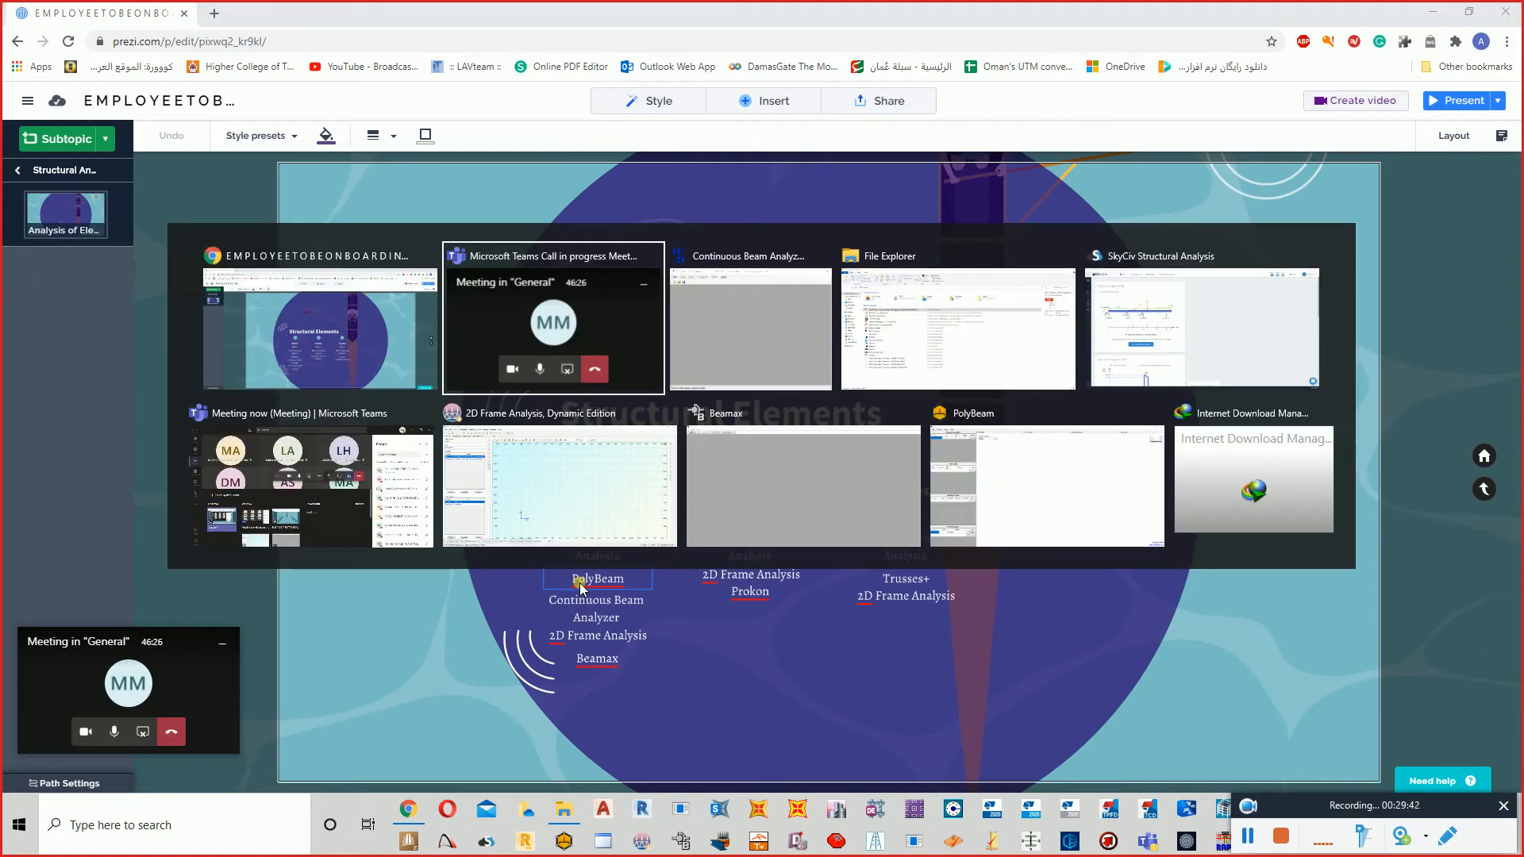
{"action": "key", "text": "alt+Tab"}
{"action": "key", "text": "alt+Tab"}
{"action": "key", "text": "alt+Tab"}
{"action": "key", "text": "alt+Tab"}
{"action": "key", "text": "alt+Tab"}
{"action": "key", "text": "alt+Tab"}
{"action": "key", "text": "alt+Tab"}
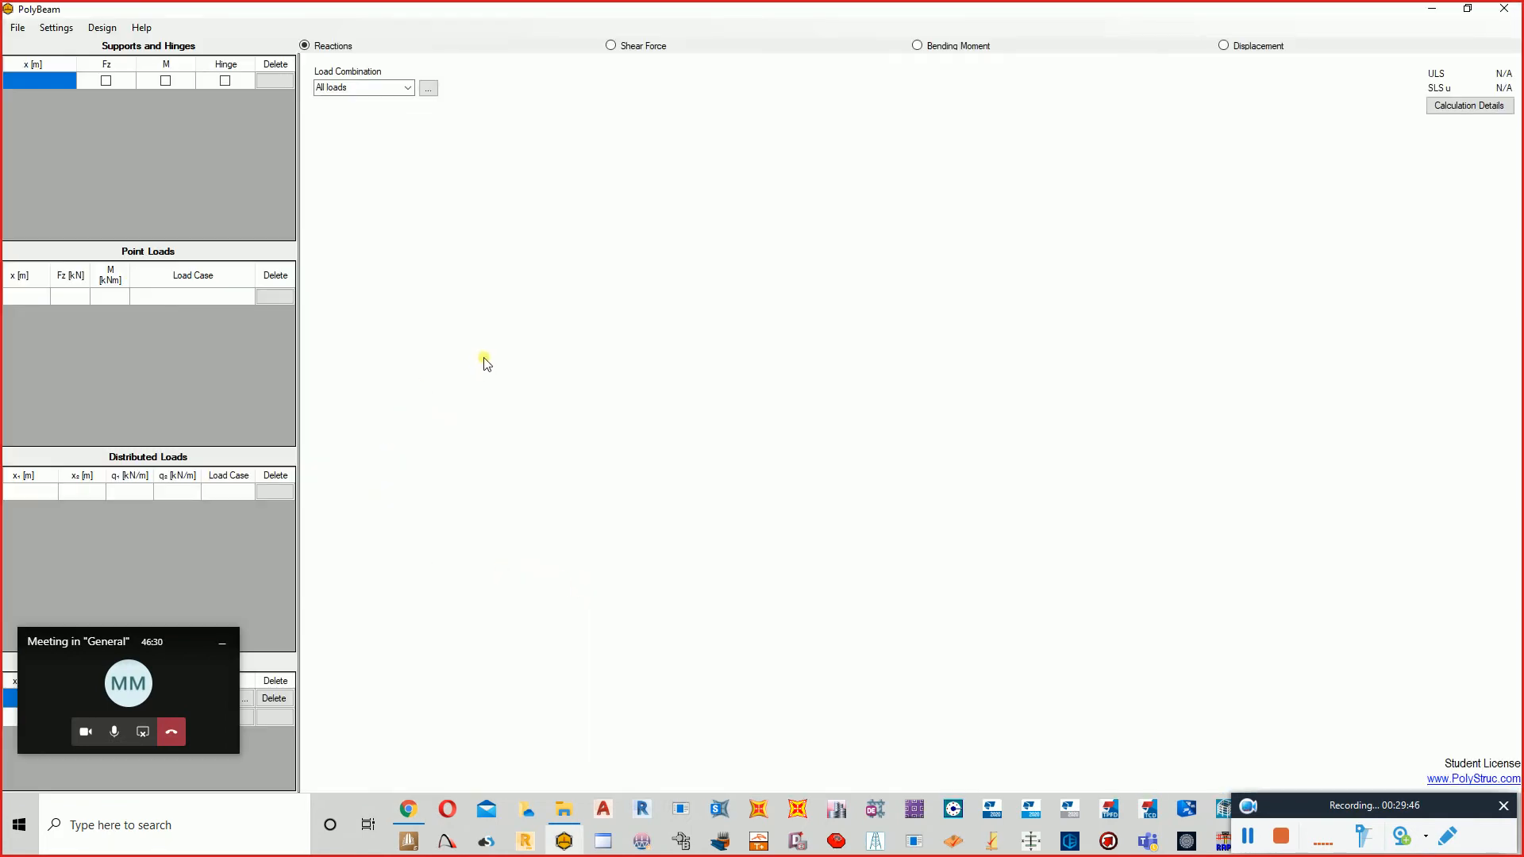
- Define the HE300B beam segment from x = 0 to 12 m, moving the meeting window off the beam properties
{"action": "left_click_drag", "start_coordinate": [163, 644], "coordinate": [1450, 576]}
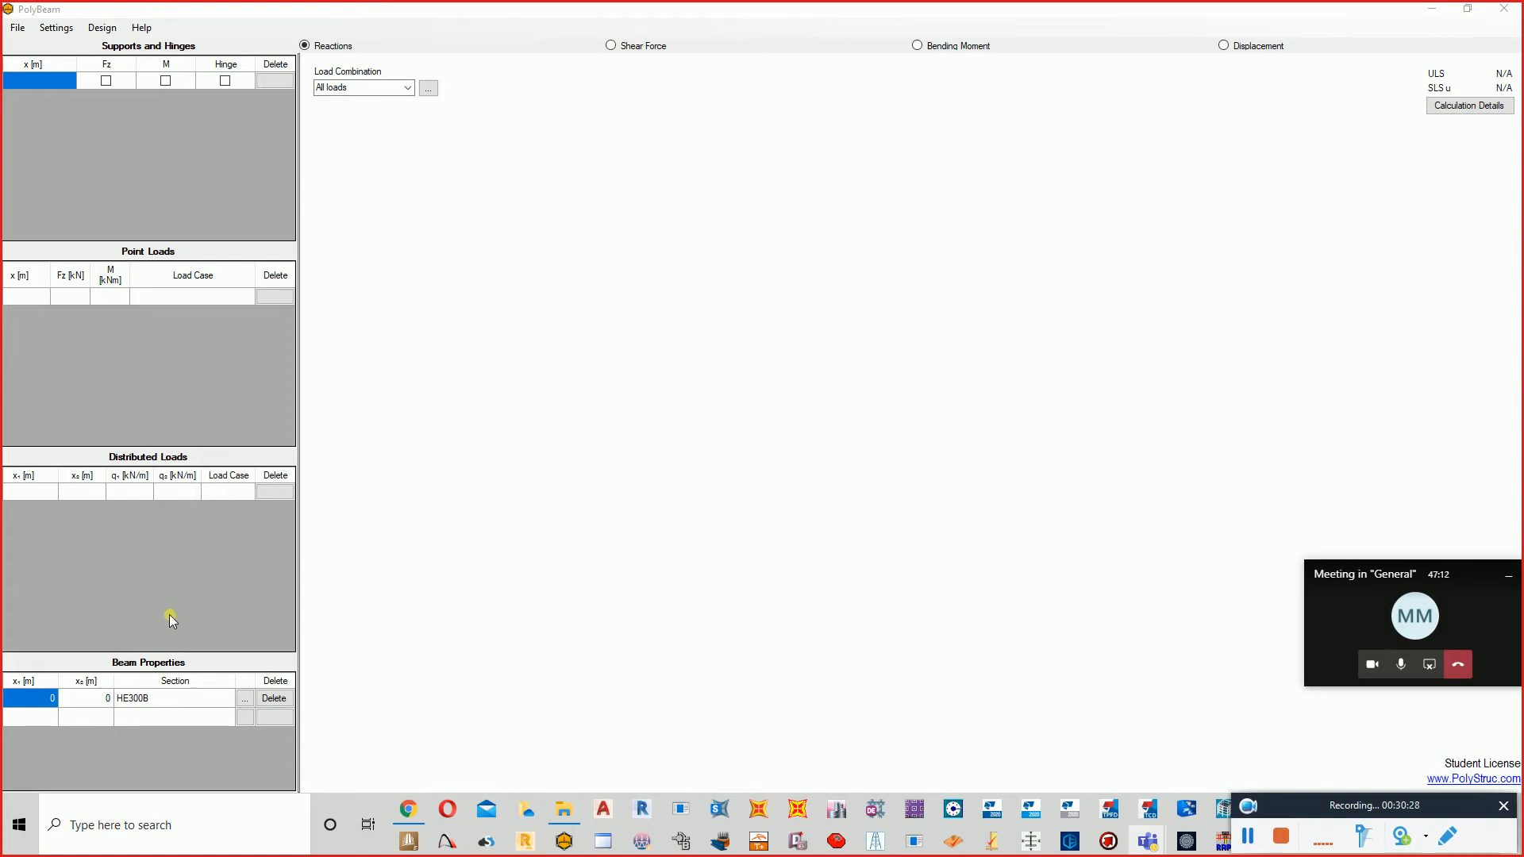
{"action": "left_click", "coordinate": [32, 700]}
{"action": "left_click", "coordinate": [84, 702]}
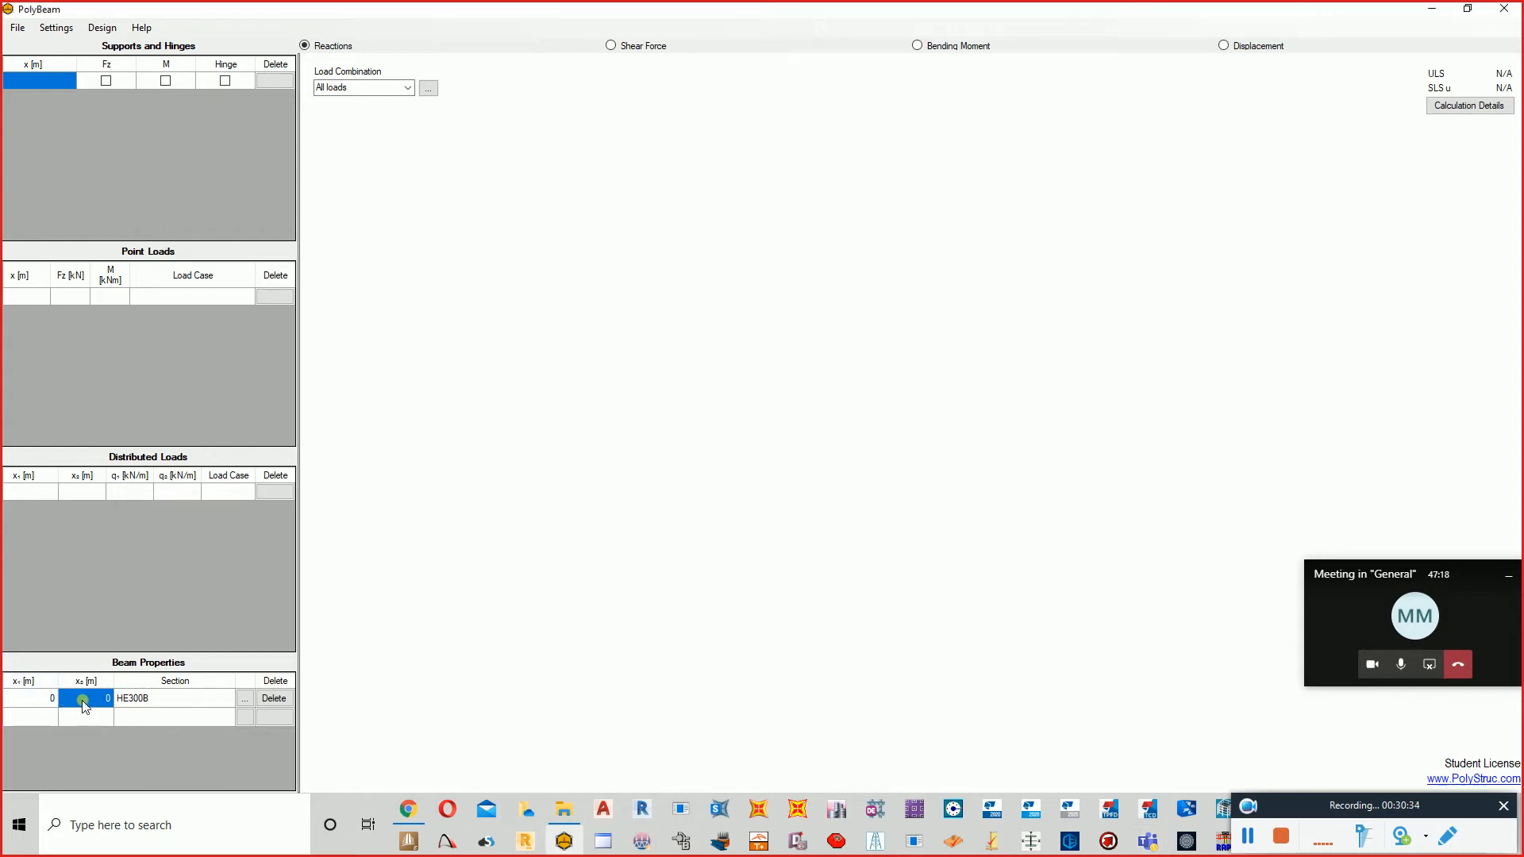
{"action": "type", "text": "12"}
{"action": "key", "text": "Return"}
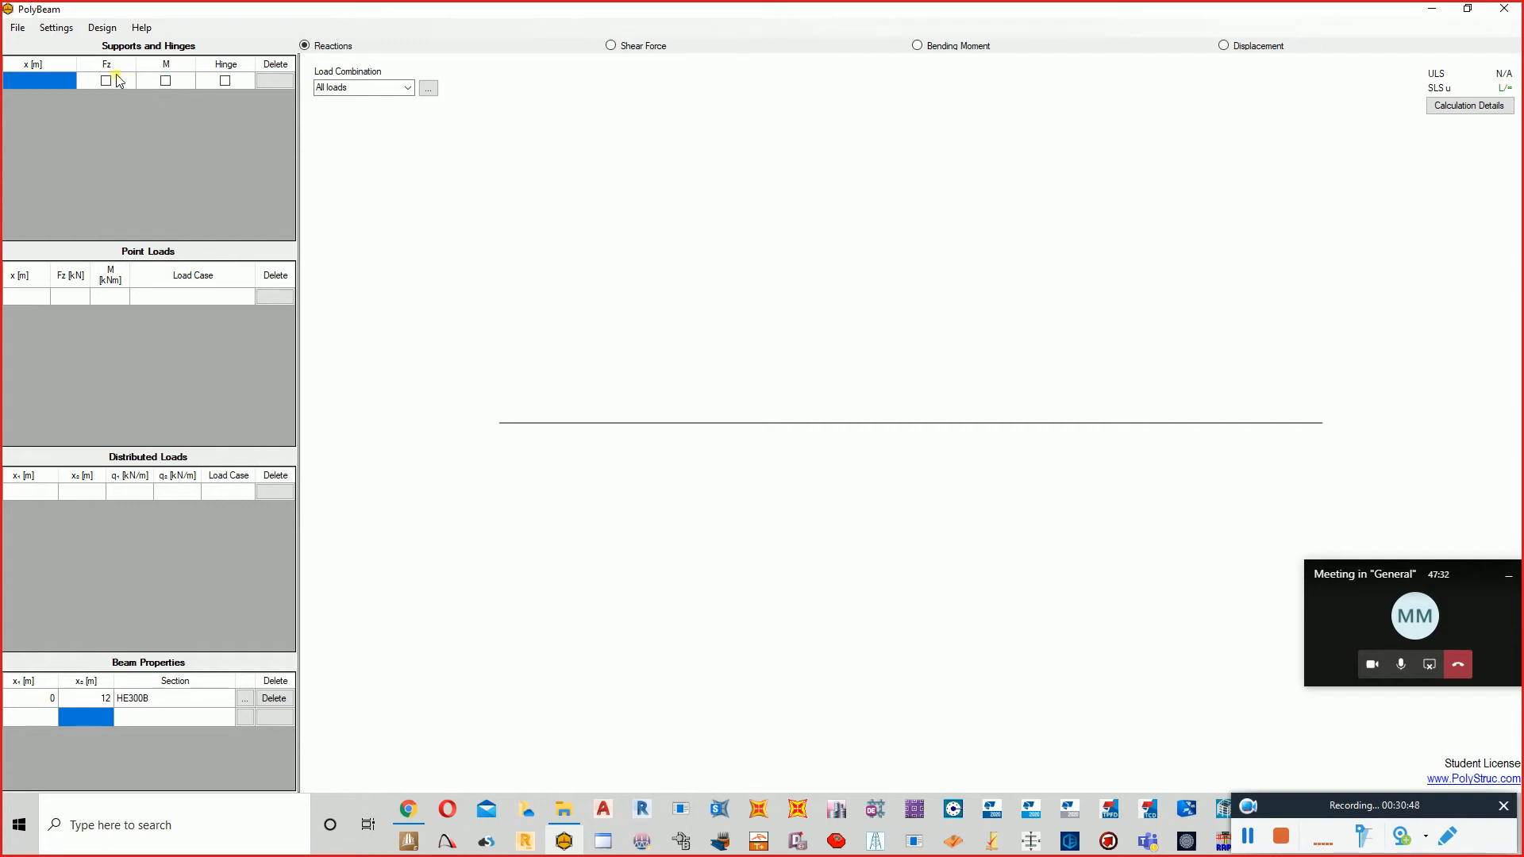
- Add a fixed support at x = 0 m that restrains both Fz and M
{"action": "left_click", "coordinate": [67, 88]}
{"action": "type", "text": "0"}
{"action": "key", "text": "Return"}
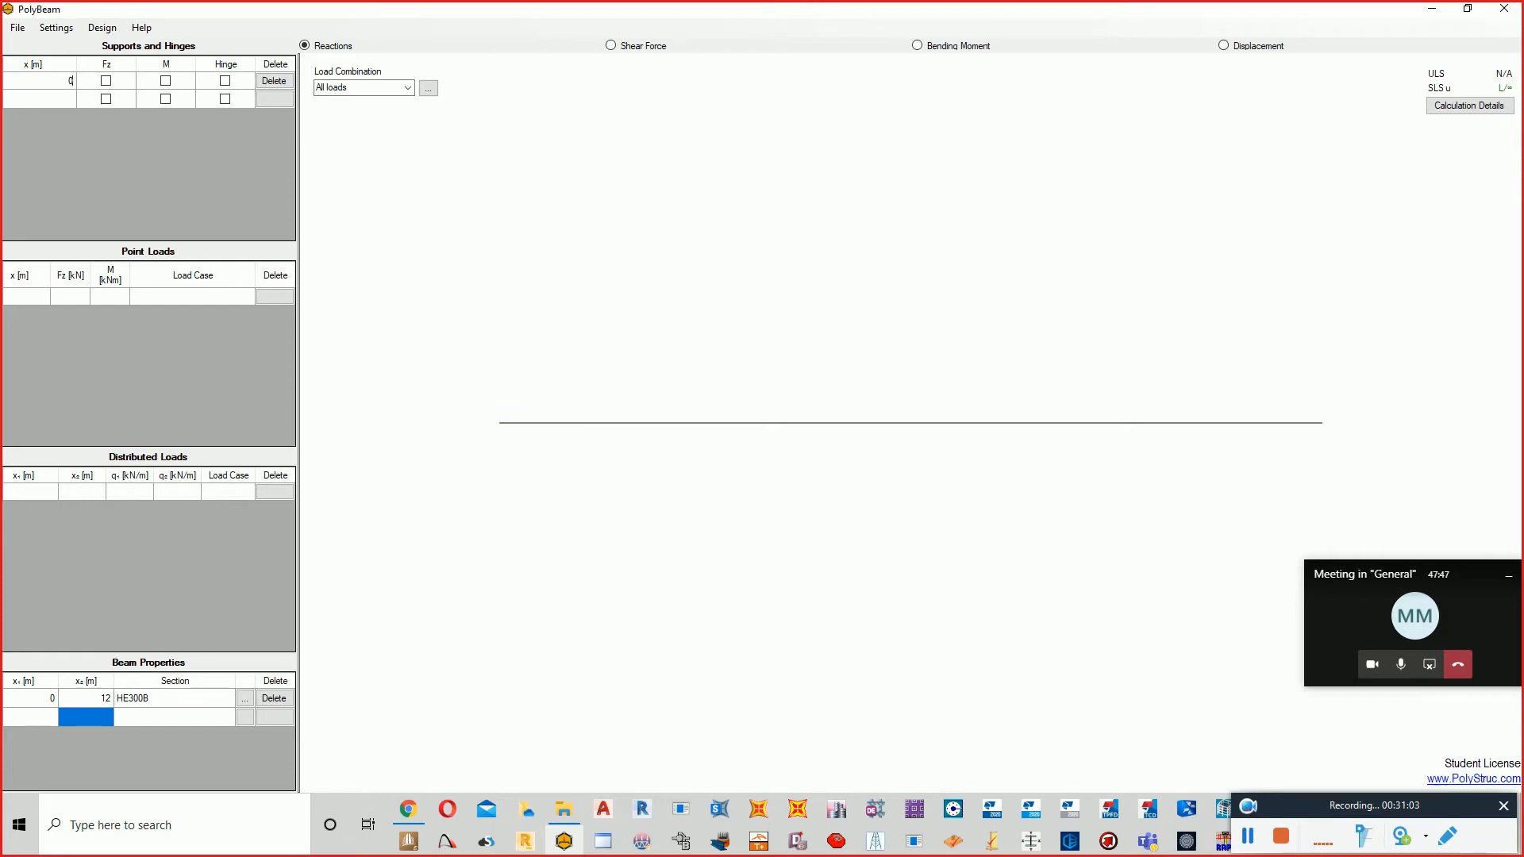
{"action": "left_click", "coordinate": [106, 81]}
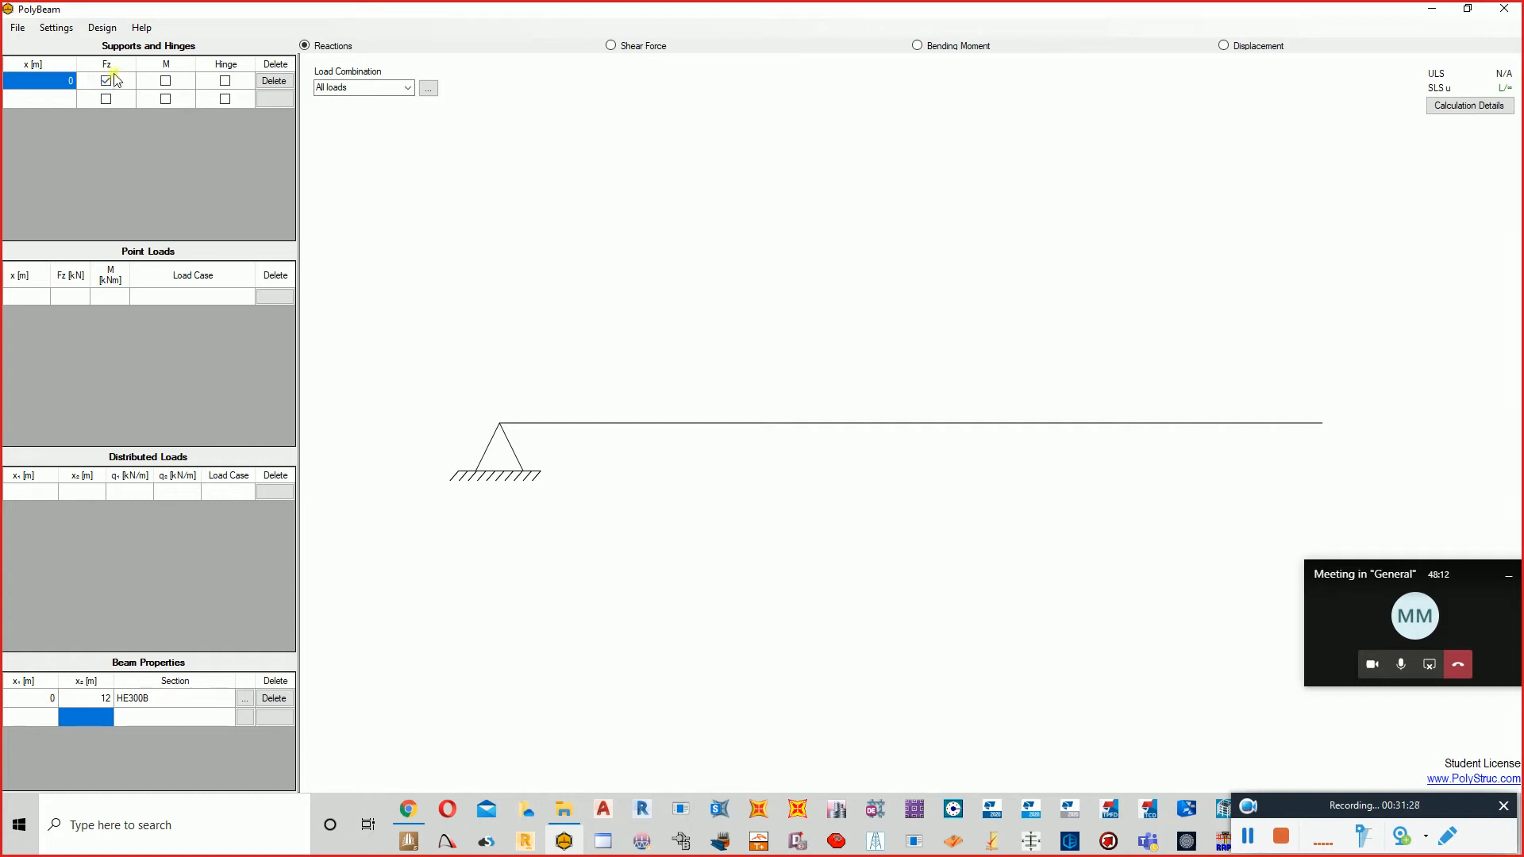
{"action": "left_click", "coordinate": [166, 81]}
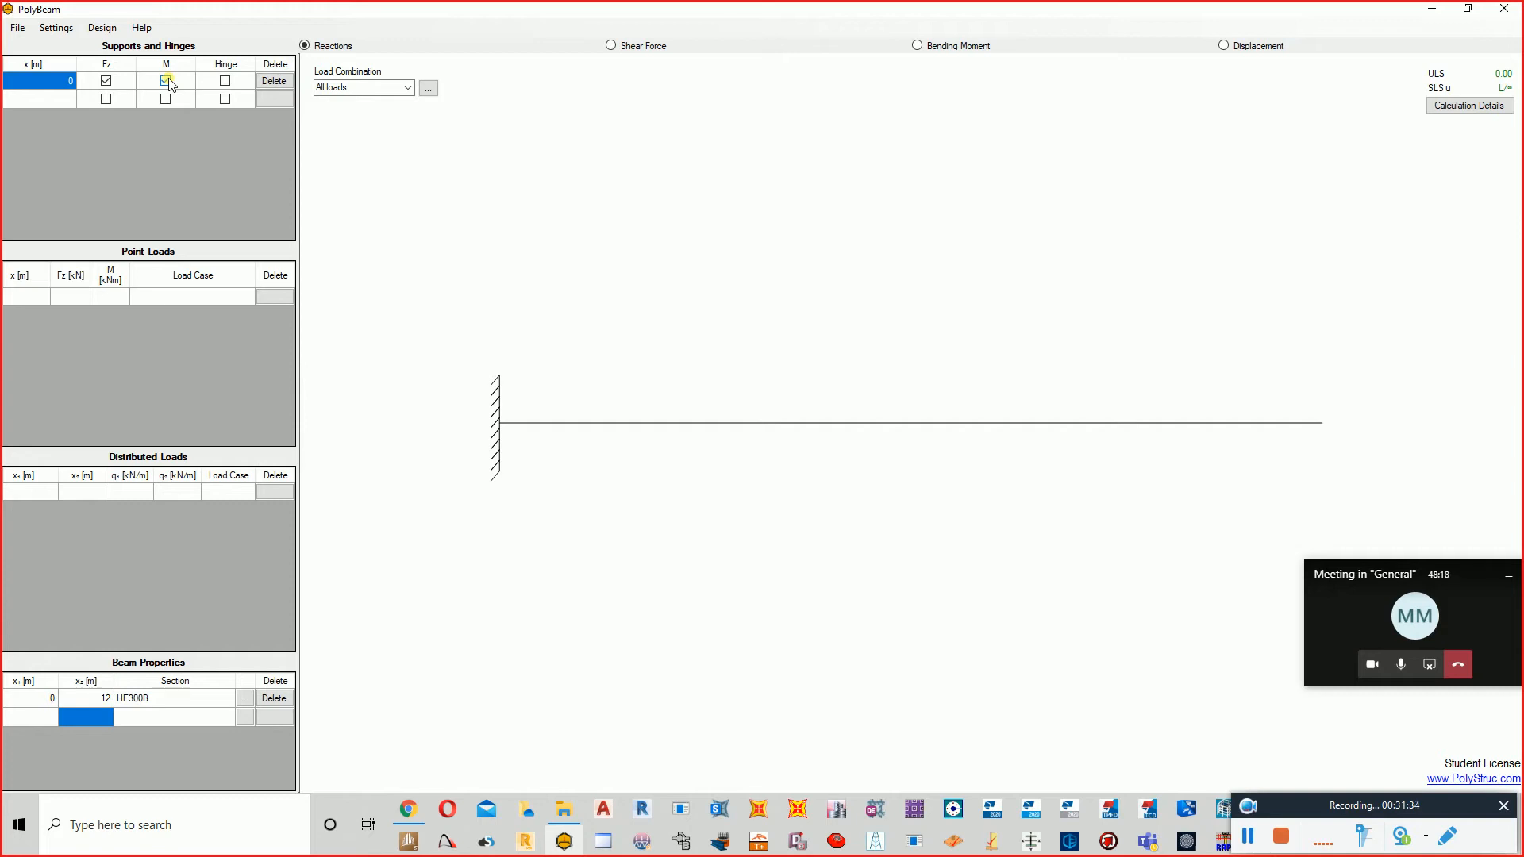
- Add two intermediate supports restraining only Fz, at x = 3 m and x = 10 m
{"action": "left_click", "coordinate": [63, 103]}
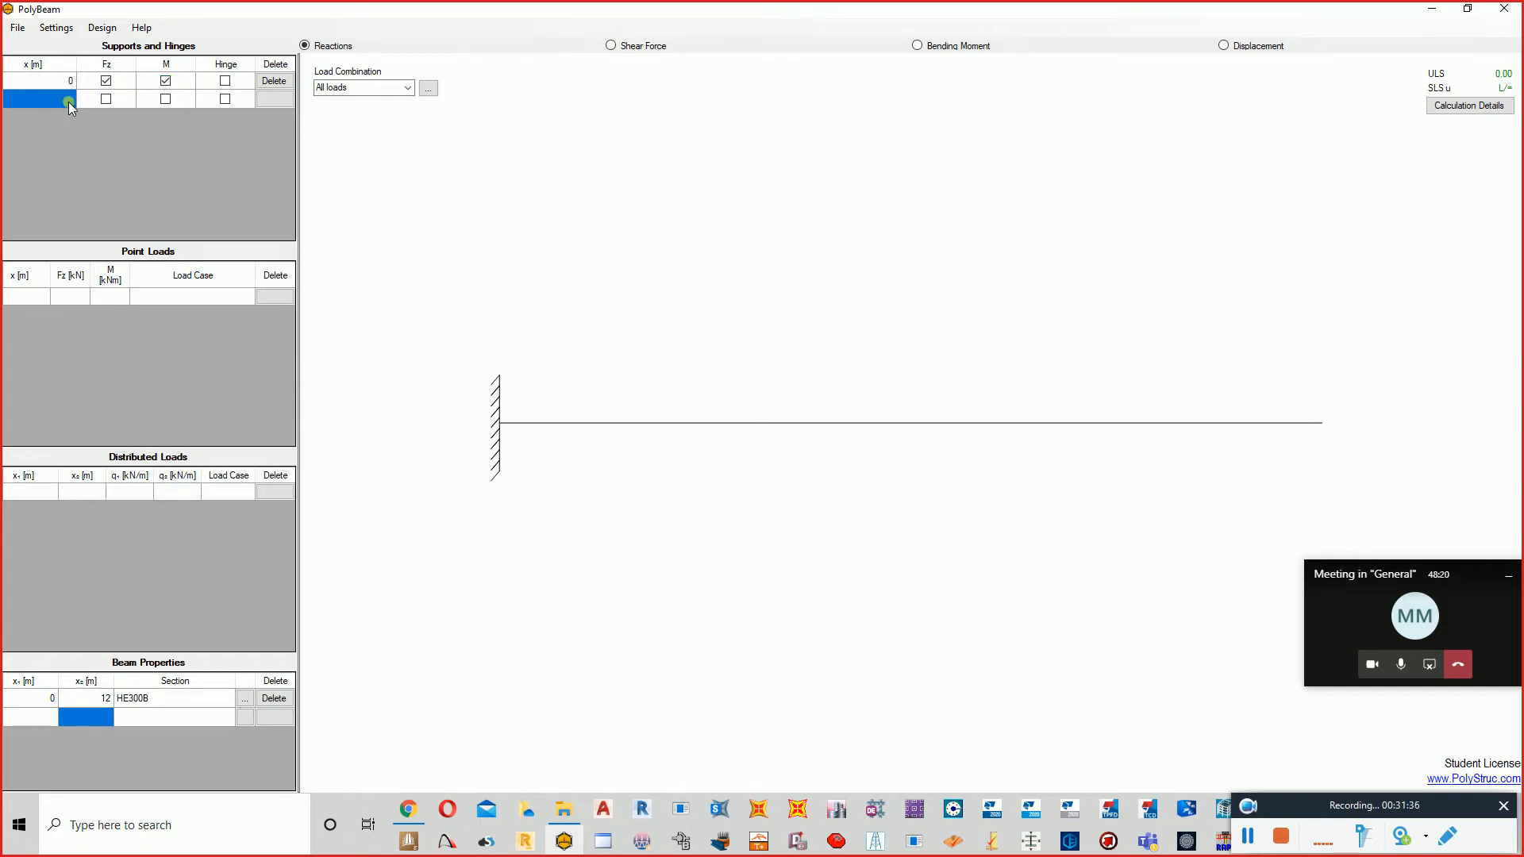
{"action": "type", "text": "3"}
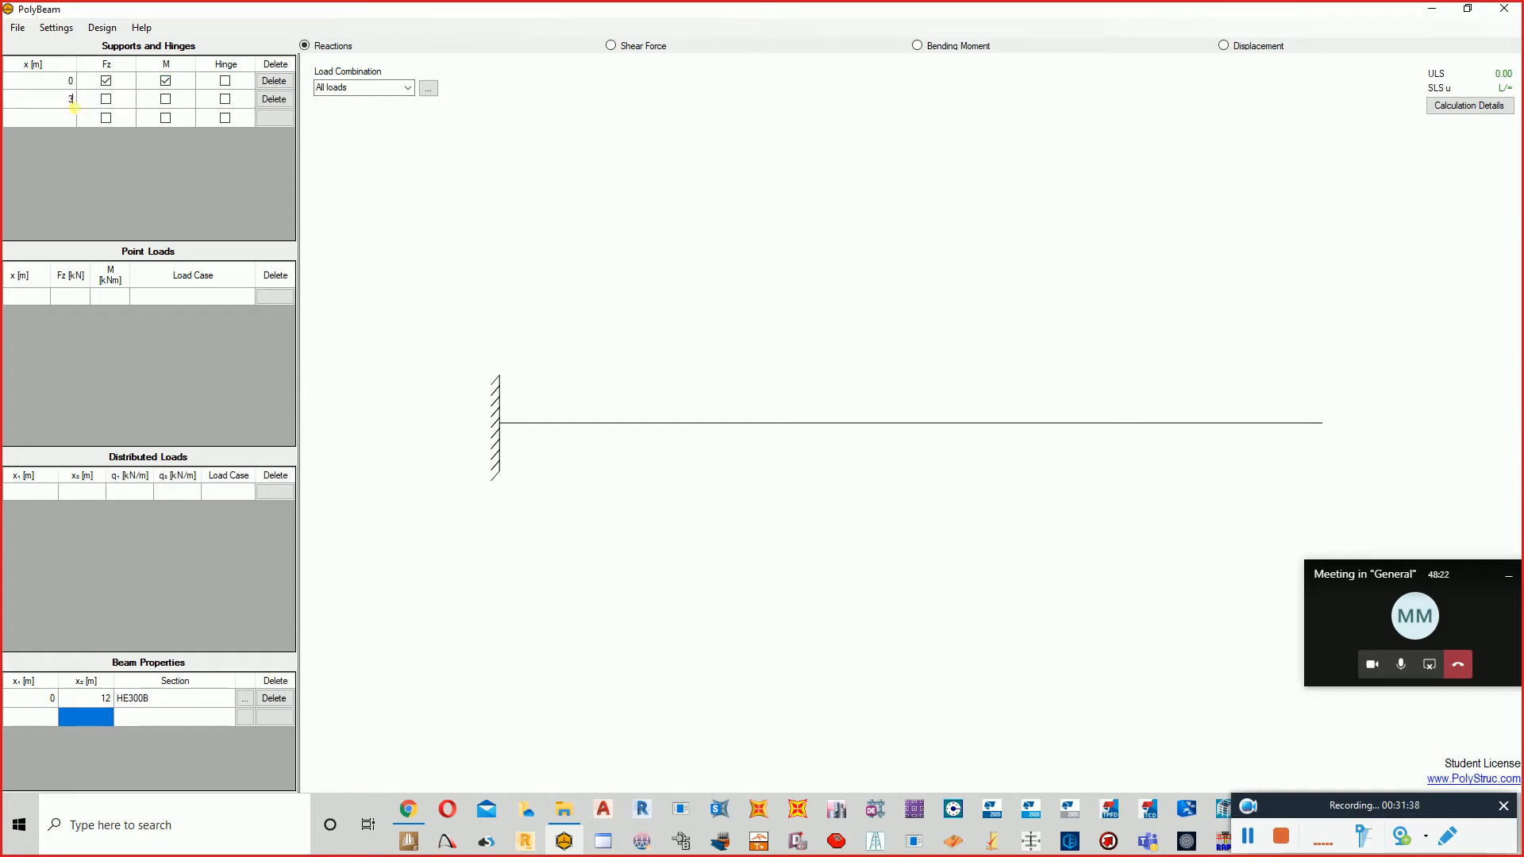
{"action": "left_click", "coordinate": [106, 100]}
{"action": "left_click", "coordinate": [67, 120]}
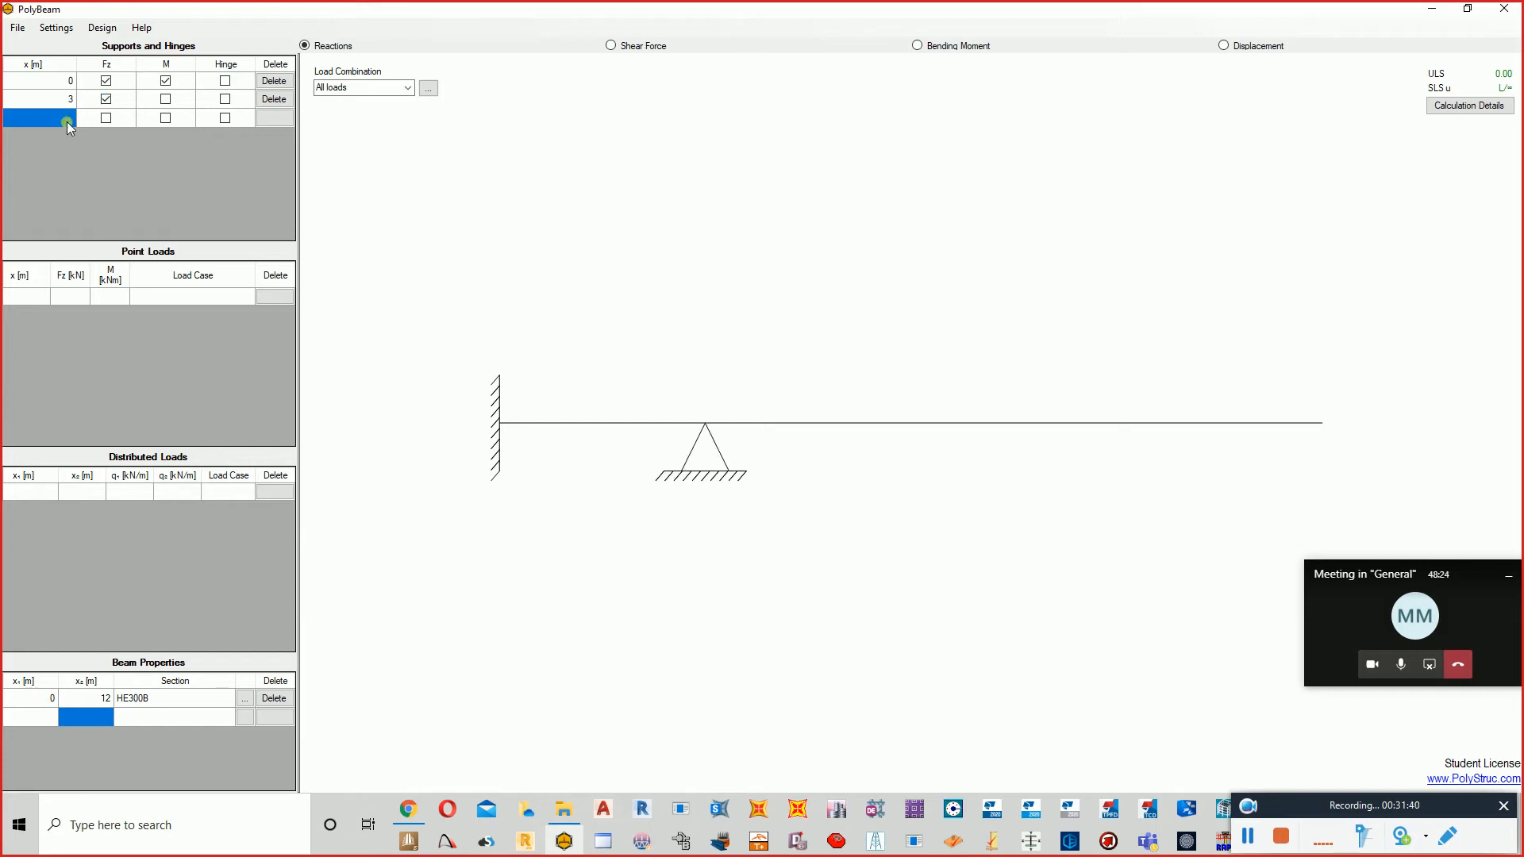
{"action": "type", "text": "5"}
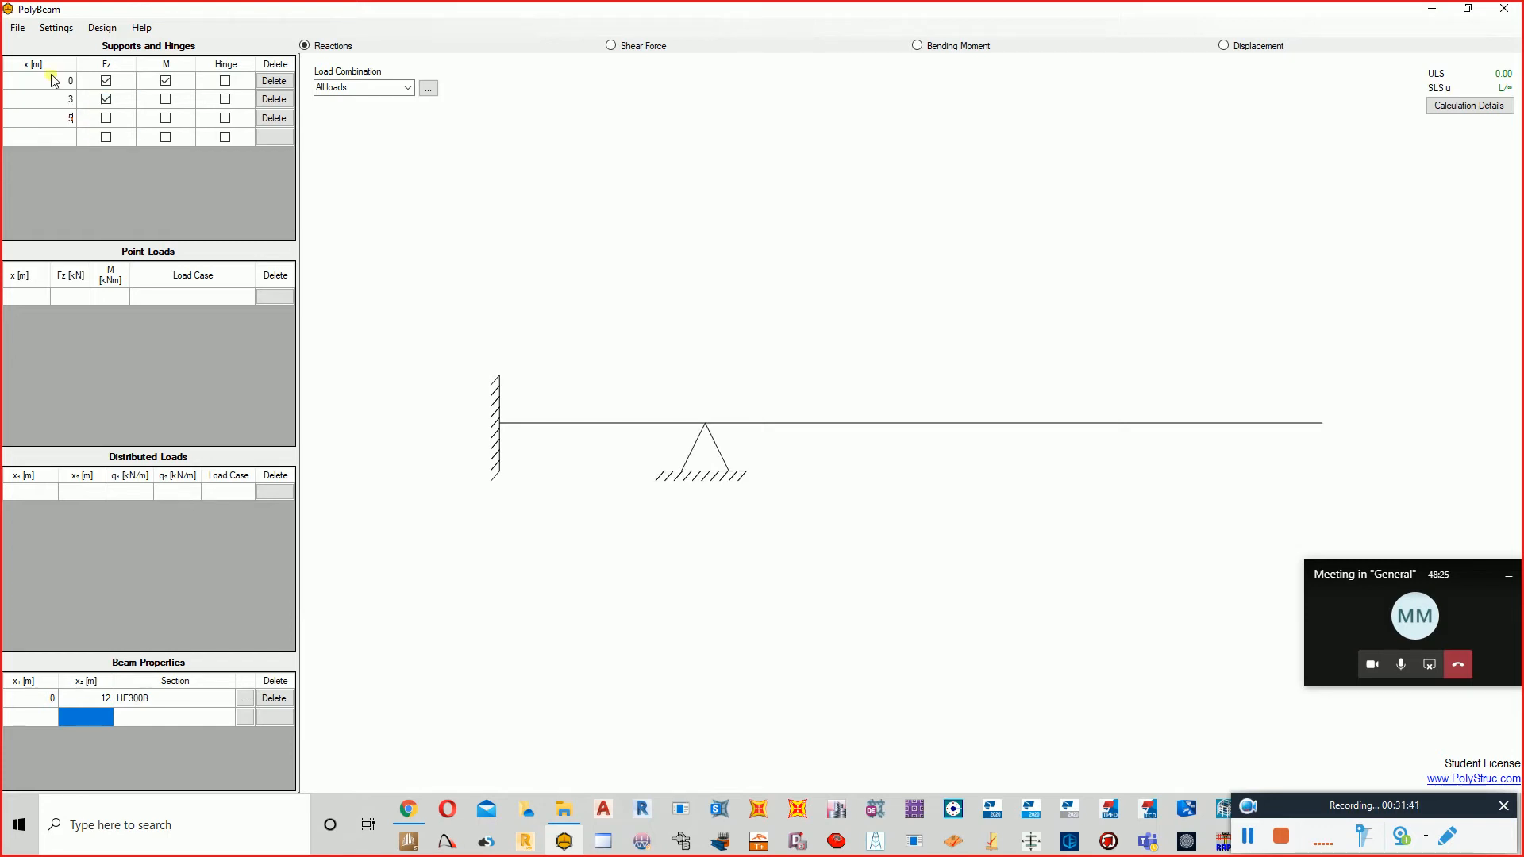
{"action": "left_click", "coordinate": [106, 117]}
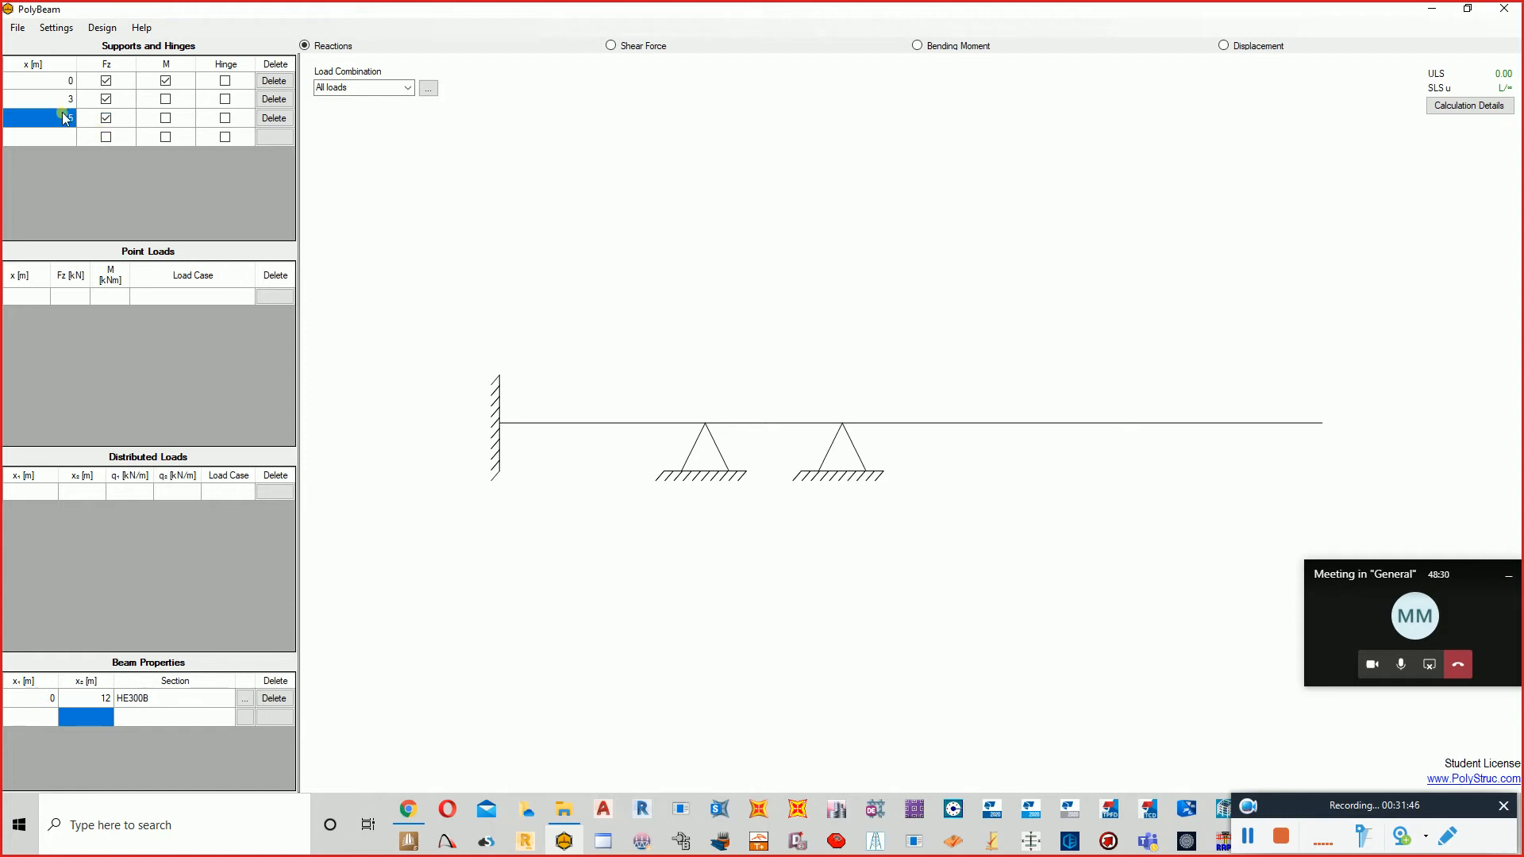
{"action": "type", "text": "10"}
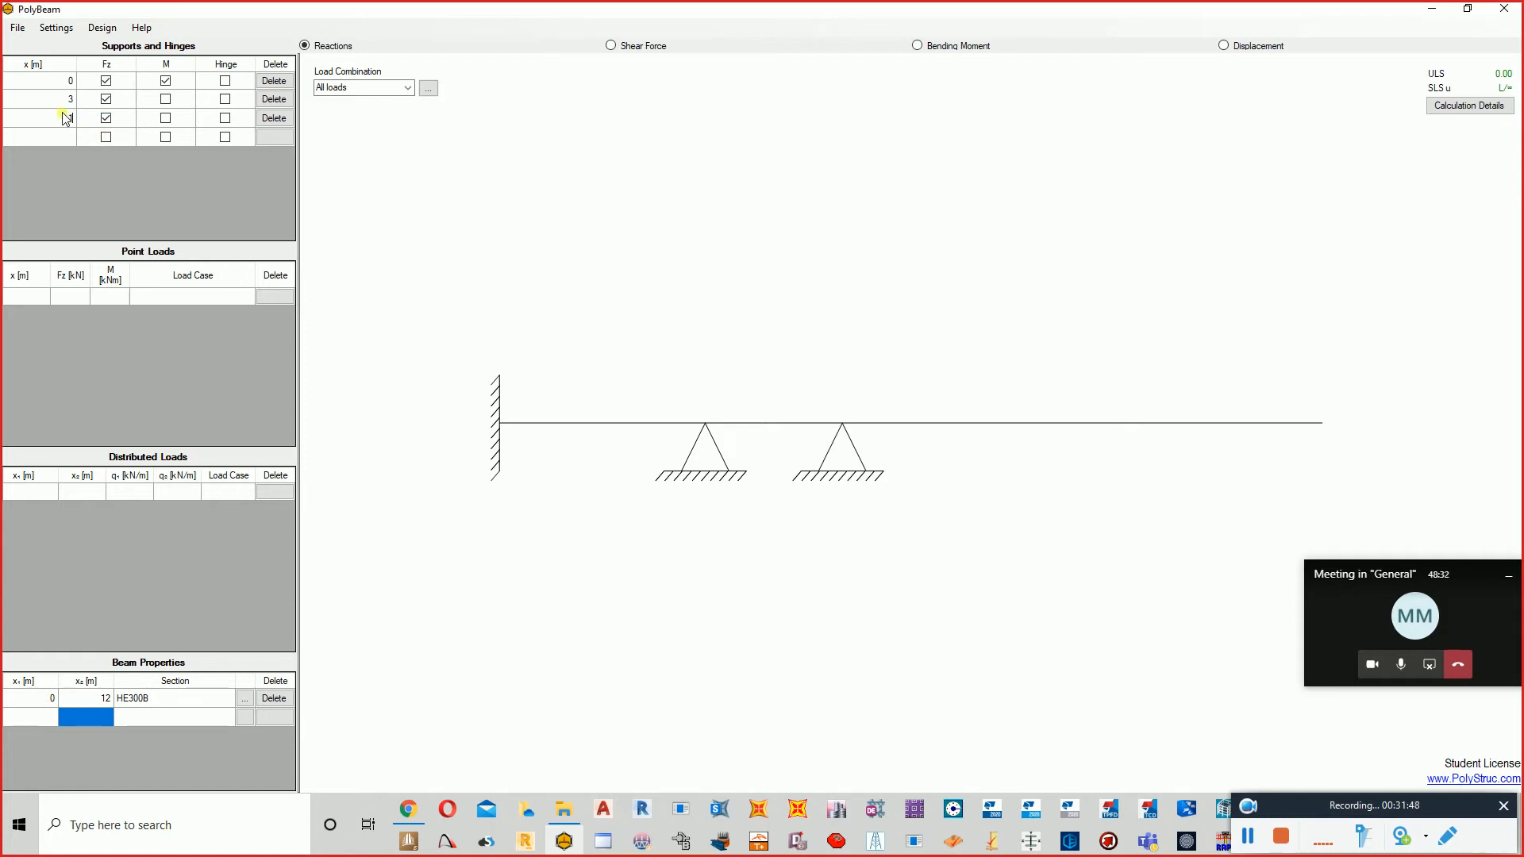
{"action": "key", "text": "Return"}
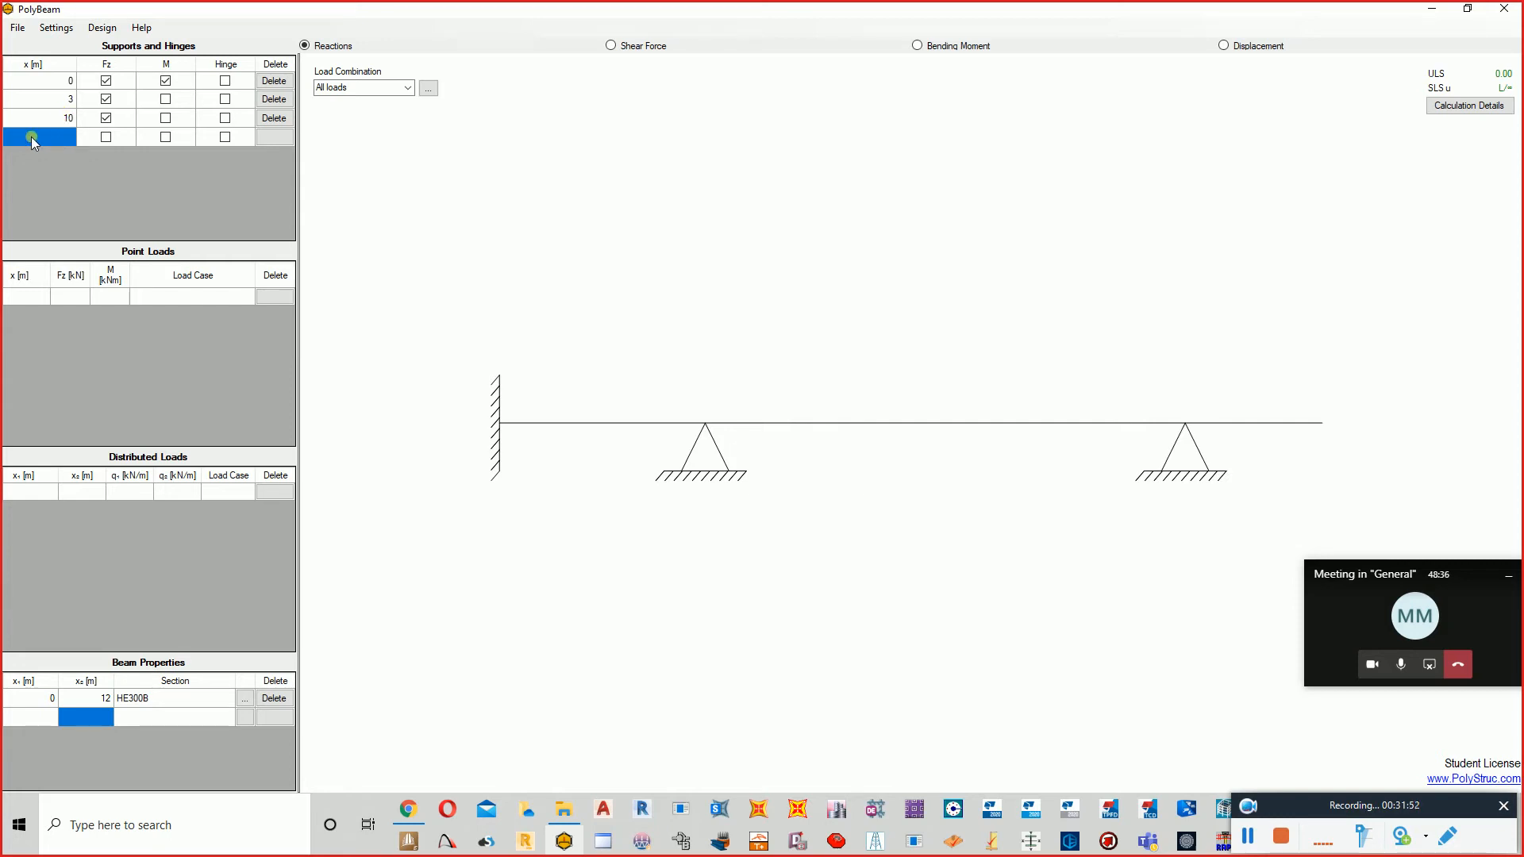
- Add a fixed support restraining Fz and M at the beam end, x = 12 m
{"action": "type", "text": "12"}
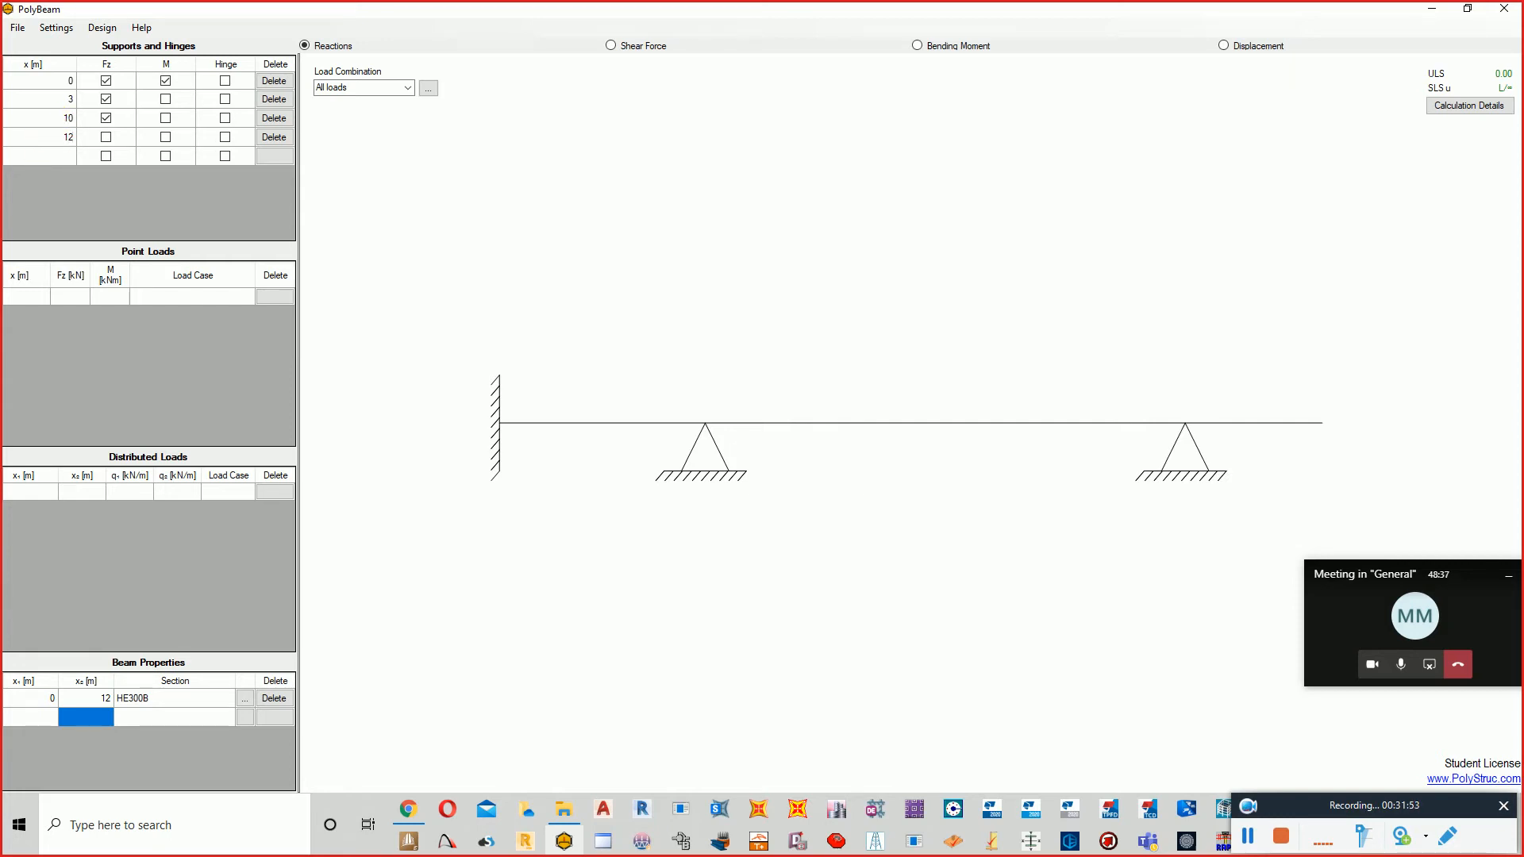
{"action": "left_click", "coordinate": [106, 137]}
{"action": "left_click", "coordinate": [164, 139]}
{"action": "left_click", "coordinate": [165, 139]}
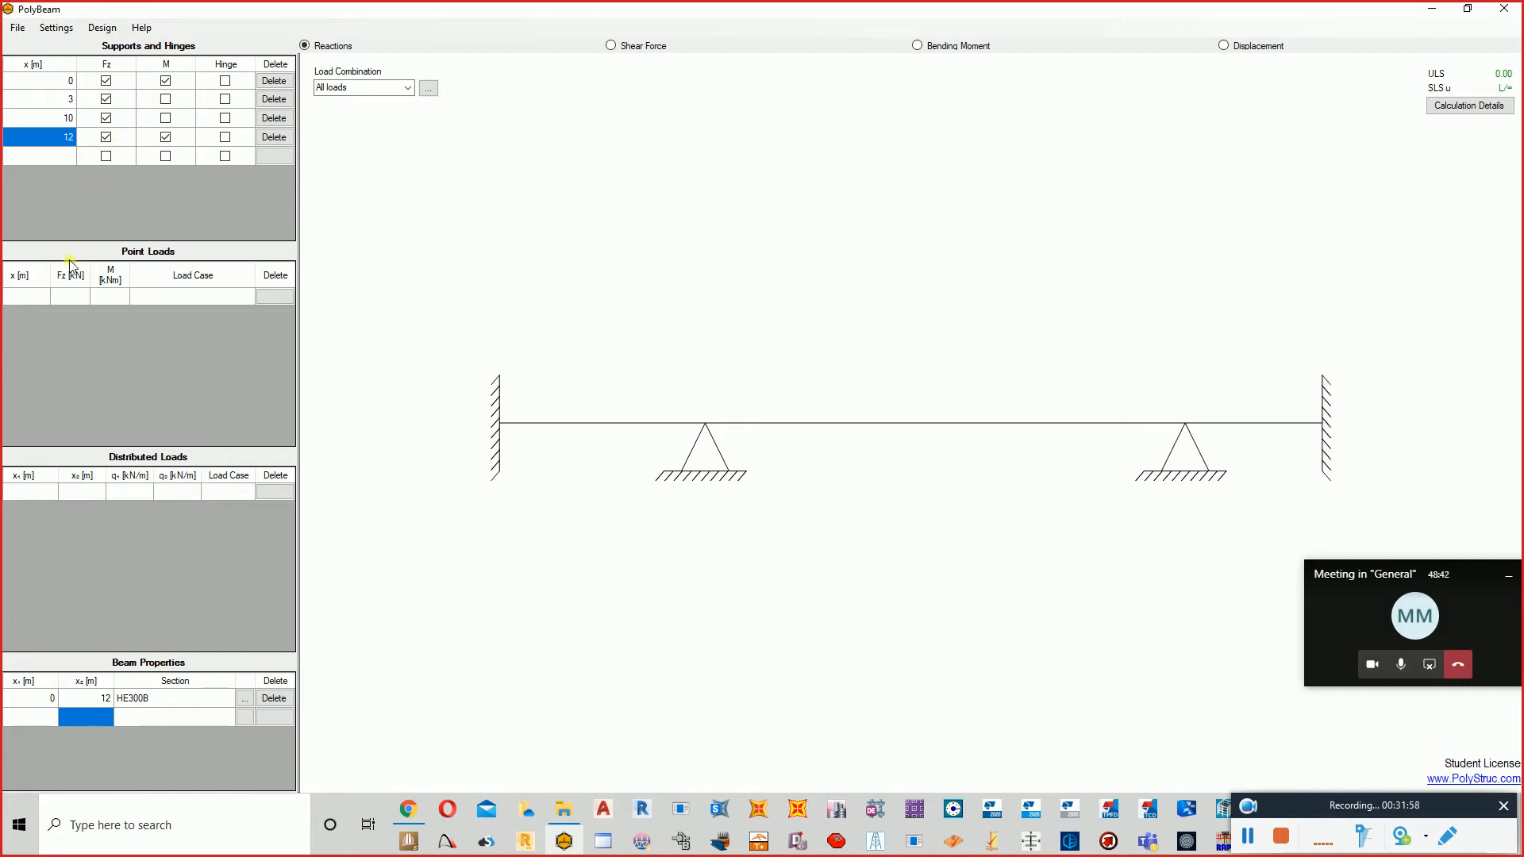
- Apply a point load at x = 5 m with Fz = 50 kN and M = 5 kNm
{"action": "left_click", "coordinate": [22, 294]}
{"action": "type", "text": "5"}
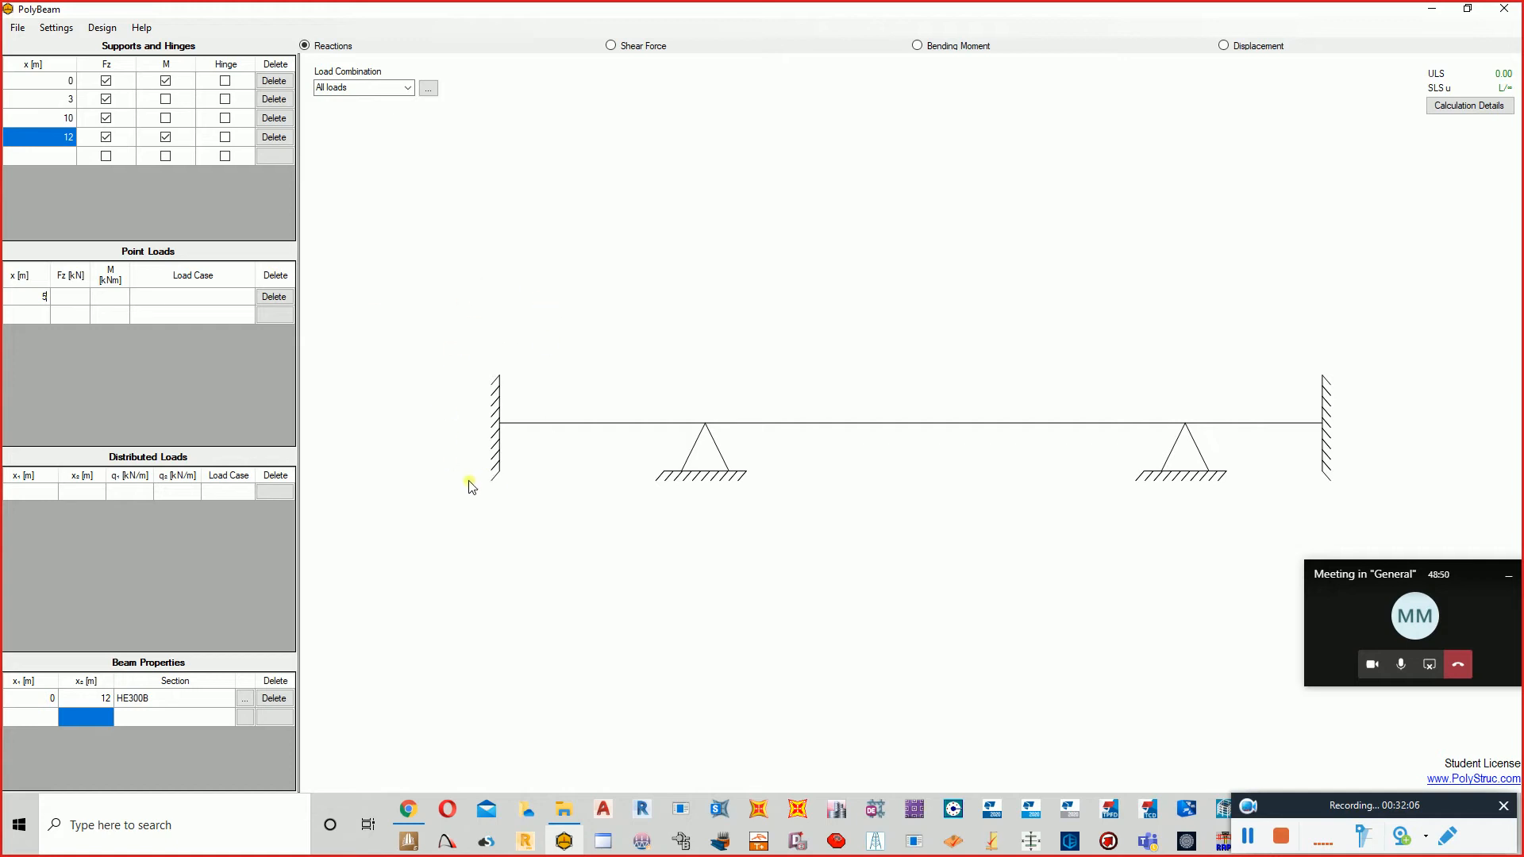
{"action": "left_click", "coordinate": [78, 297]}
{"action": "type", "text": "50"}
{"action": "key", "text": "Tab"}
{"action": "type", "text": "5"}
{"action": "left_click", "coordinate": [101, 310]}
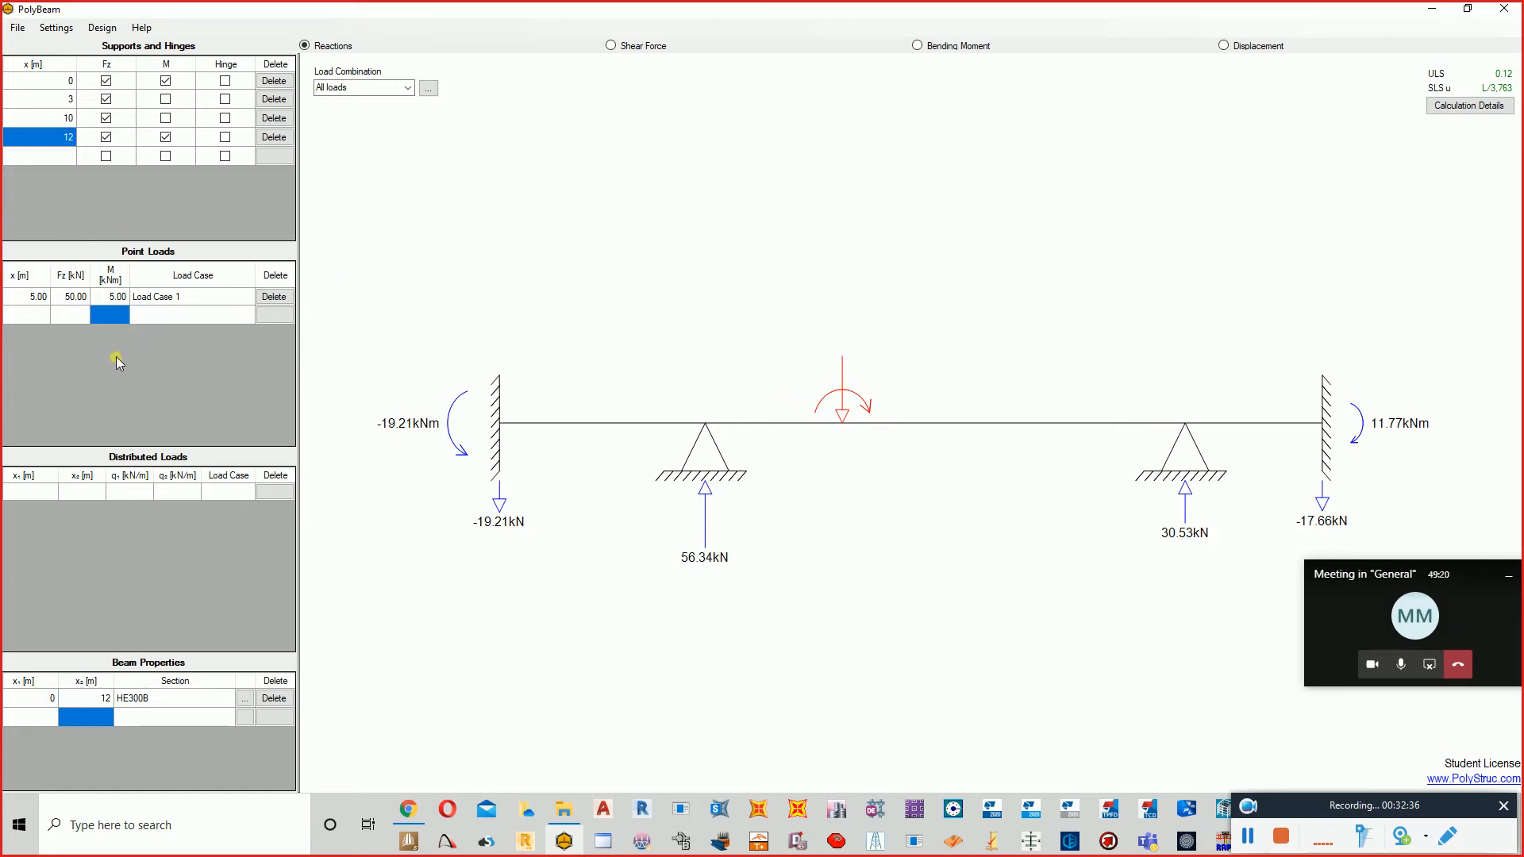
- Apply a uniform distributed load of 5 kN/m from x = 0 to x = 12 m
{"action": "left_click", "coordinate": [25, 492]}
{"action": "type", "text": "0"}
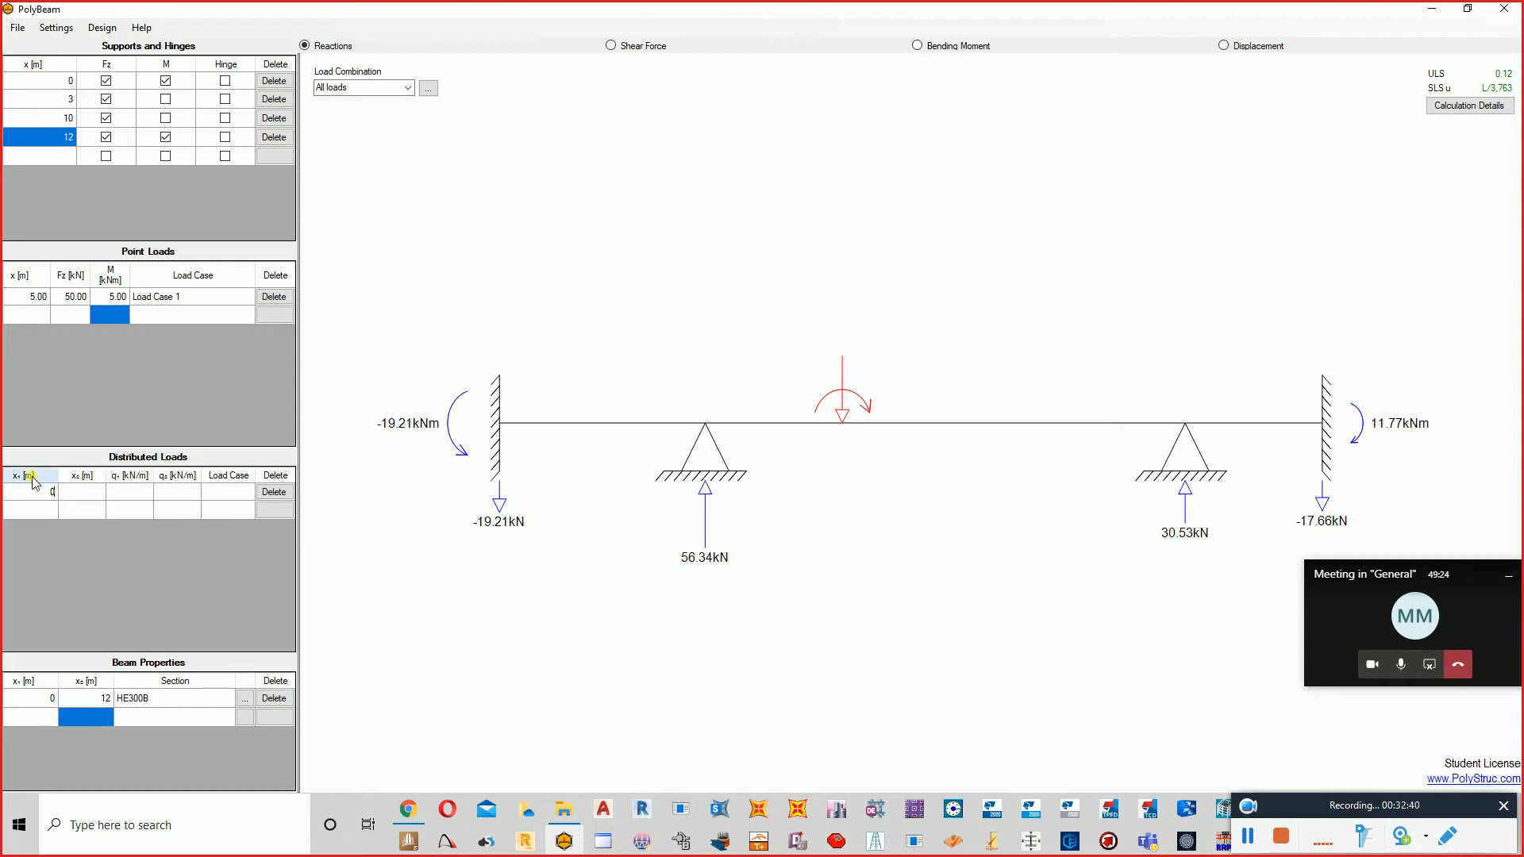
{"action": "key", "text": "Tab"}
{"action": "type", "text": "12"}
{"action": "key", "text": "Tab"}
{"action": "type", "text": "5"}
{"action": "key", "text": "Tab"}
{"action": "type", "text": "5"}
{"action": "key", "text": "Return"}
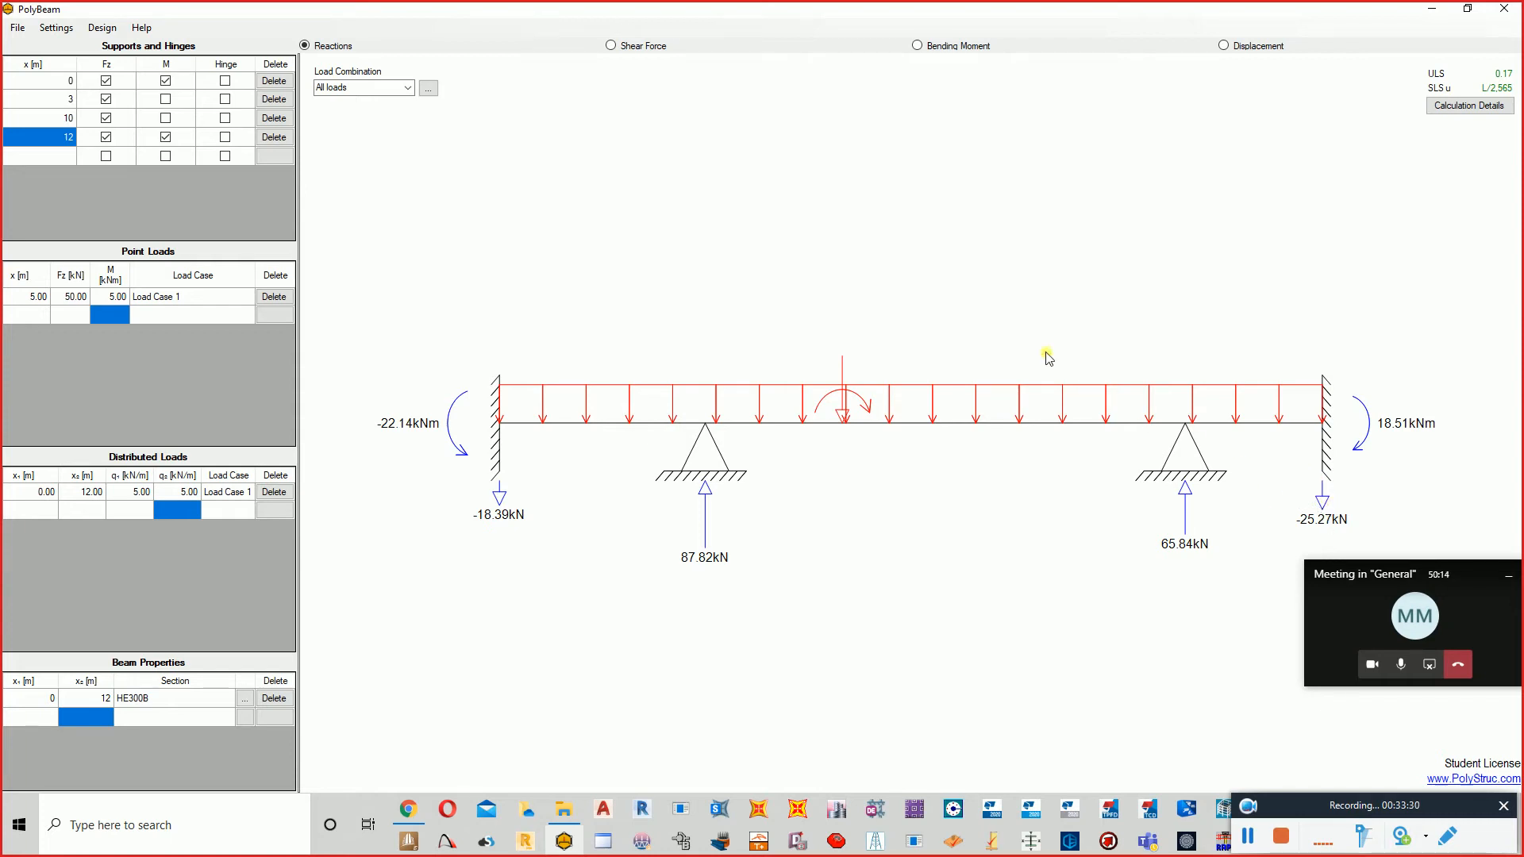
- Review the beam's shear force, reactions, bending moment and displacement results for all loads
{"action": "left_click", "coordinate": [619, 48]}
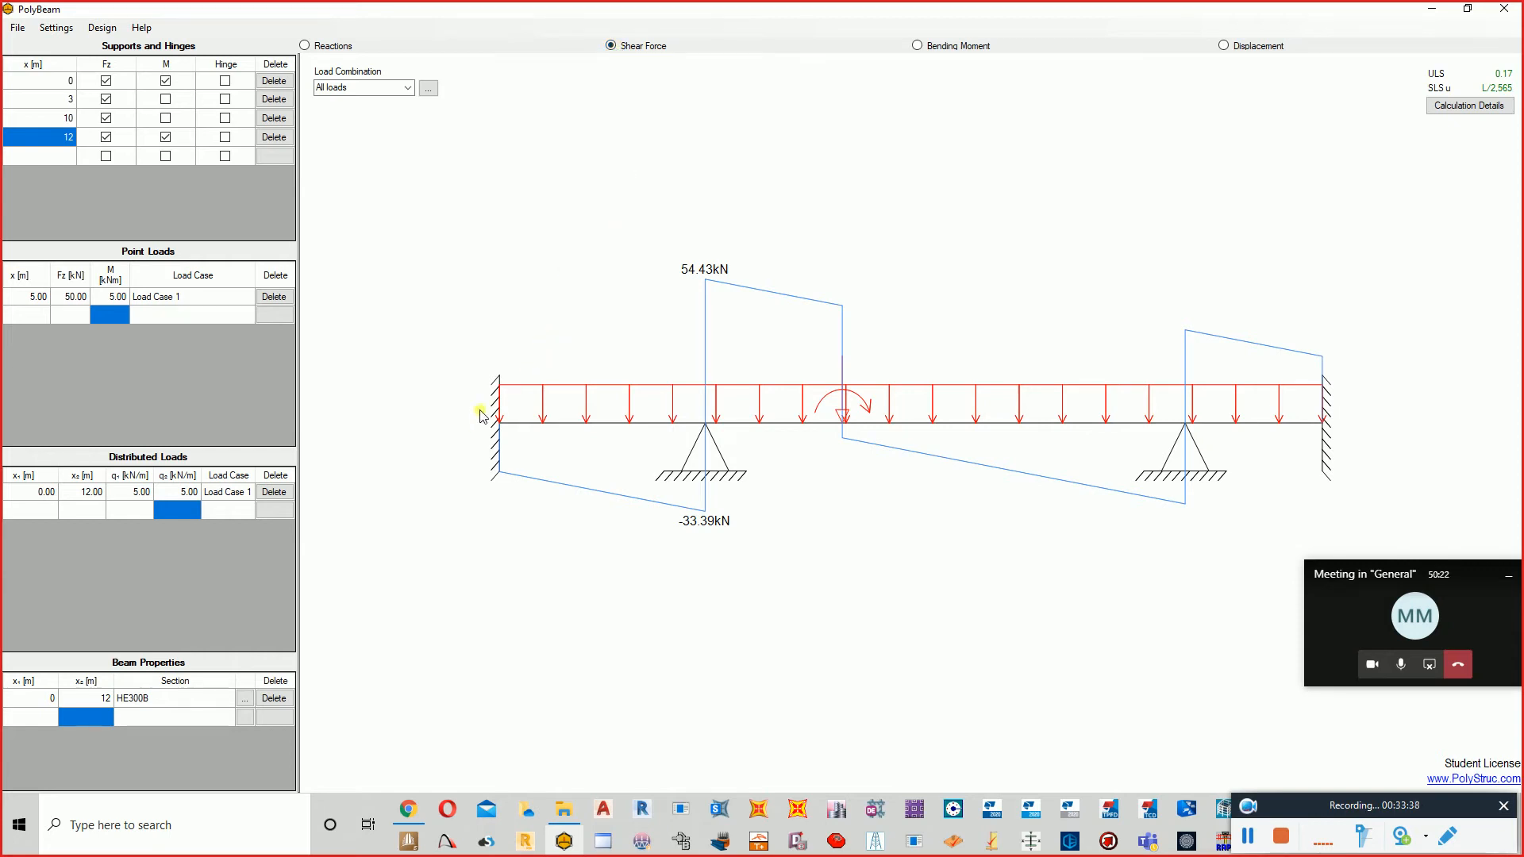
{"action": "left_click", "coordinate": [304, 46]}
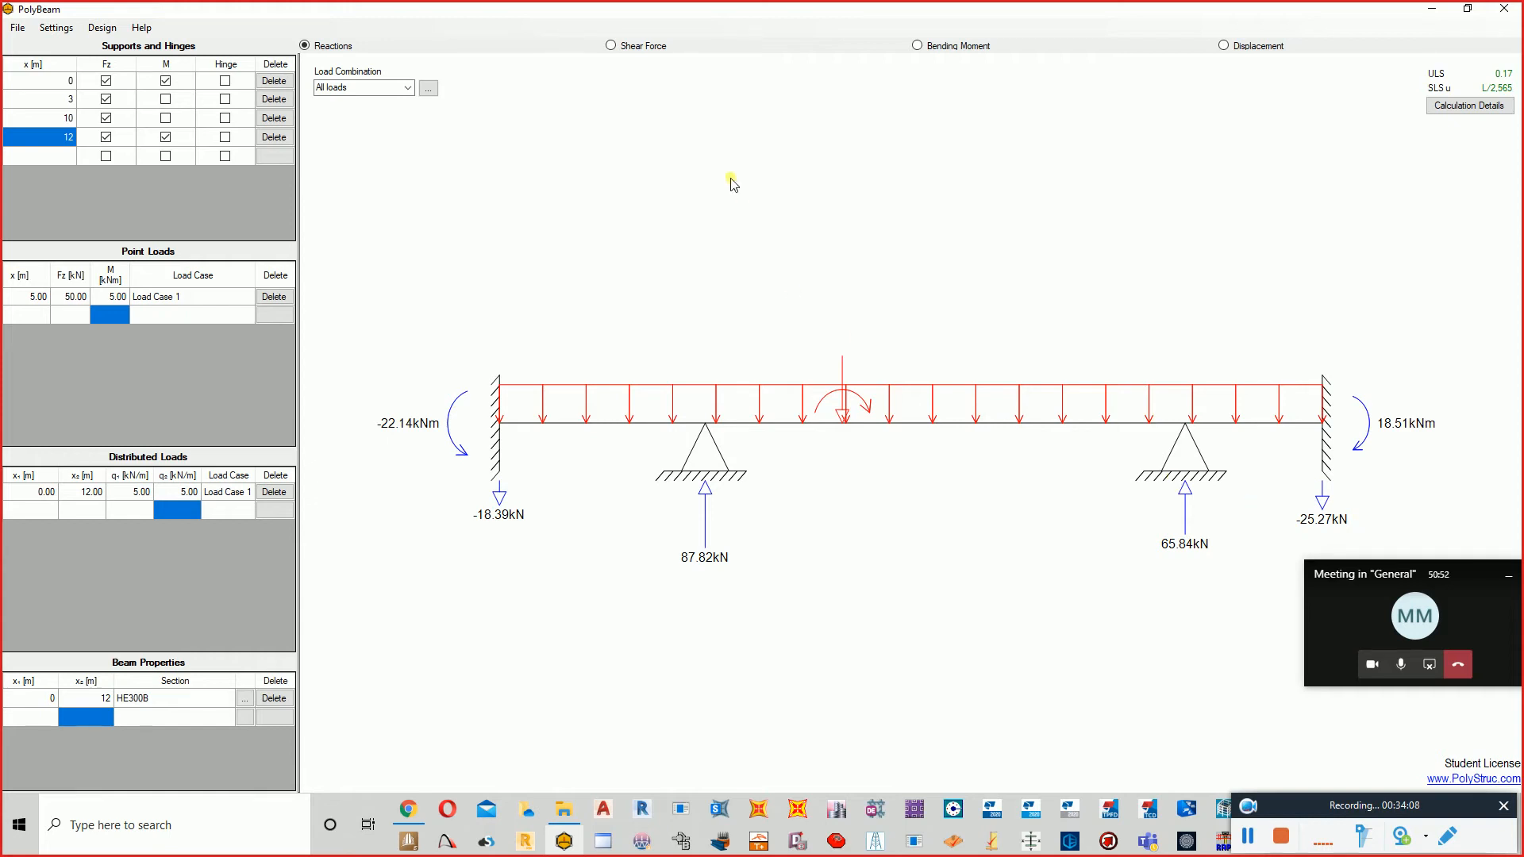
{"action": "left_click", "coordinate": [612, 47]}
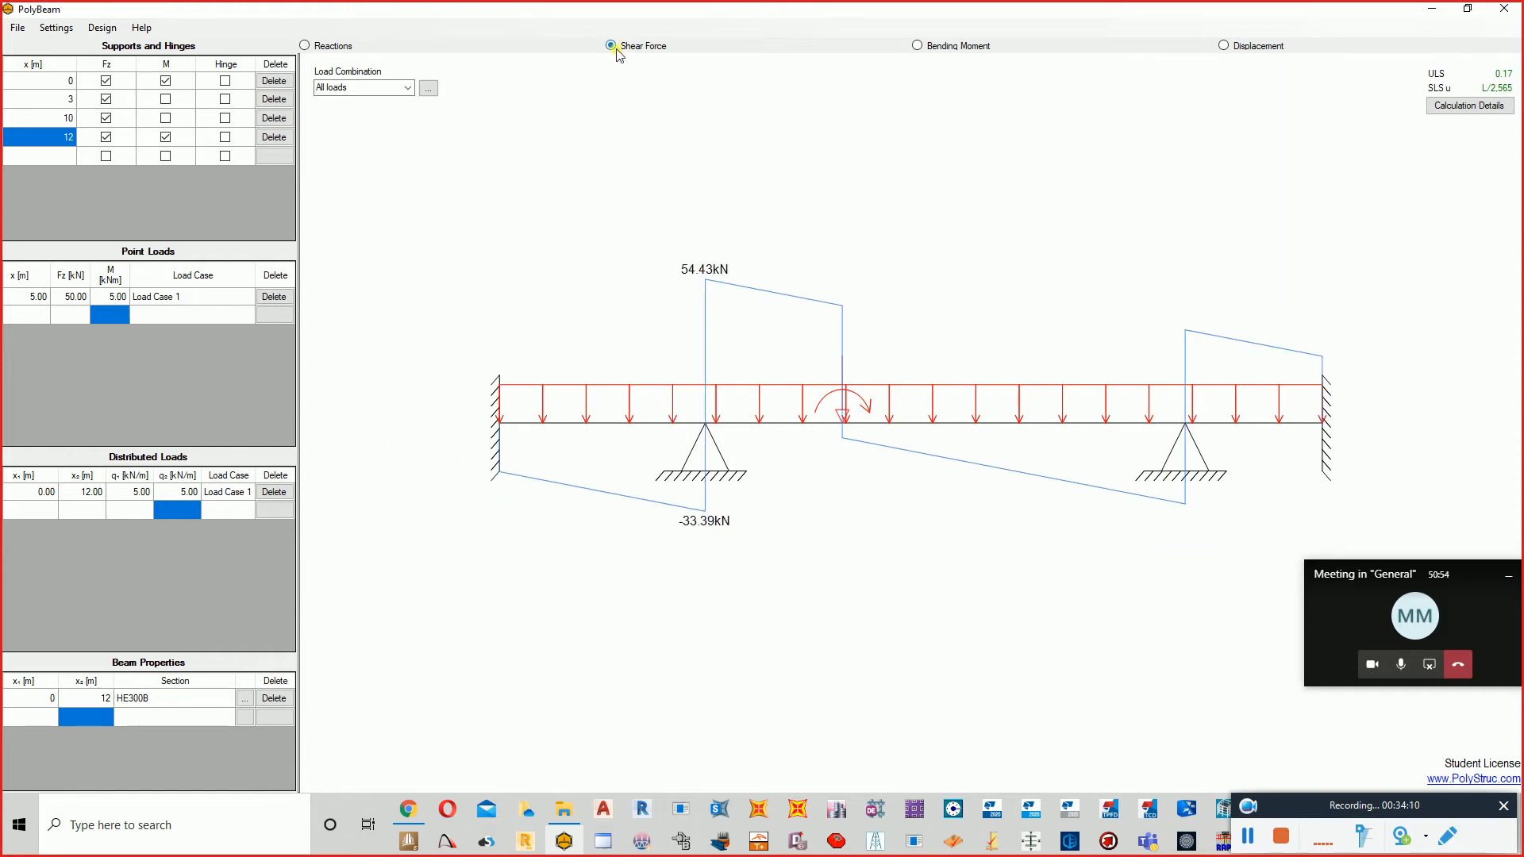
{"action": "left_click", "coordinate": [983, 52]}
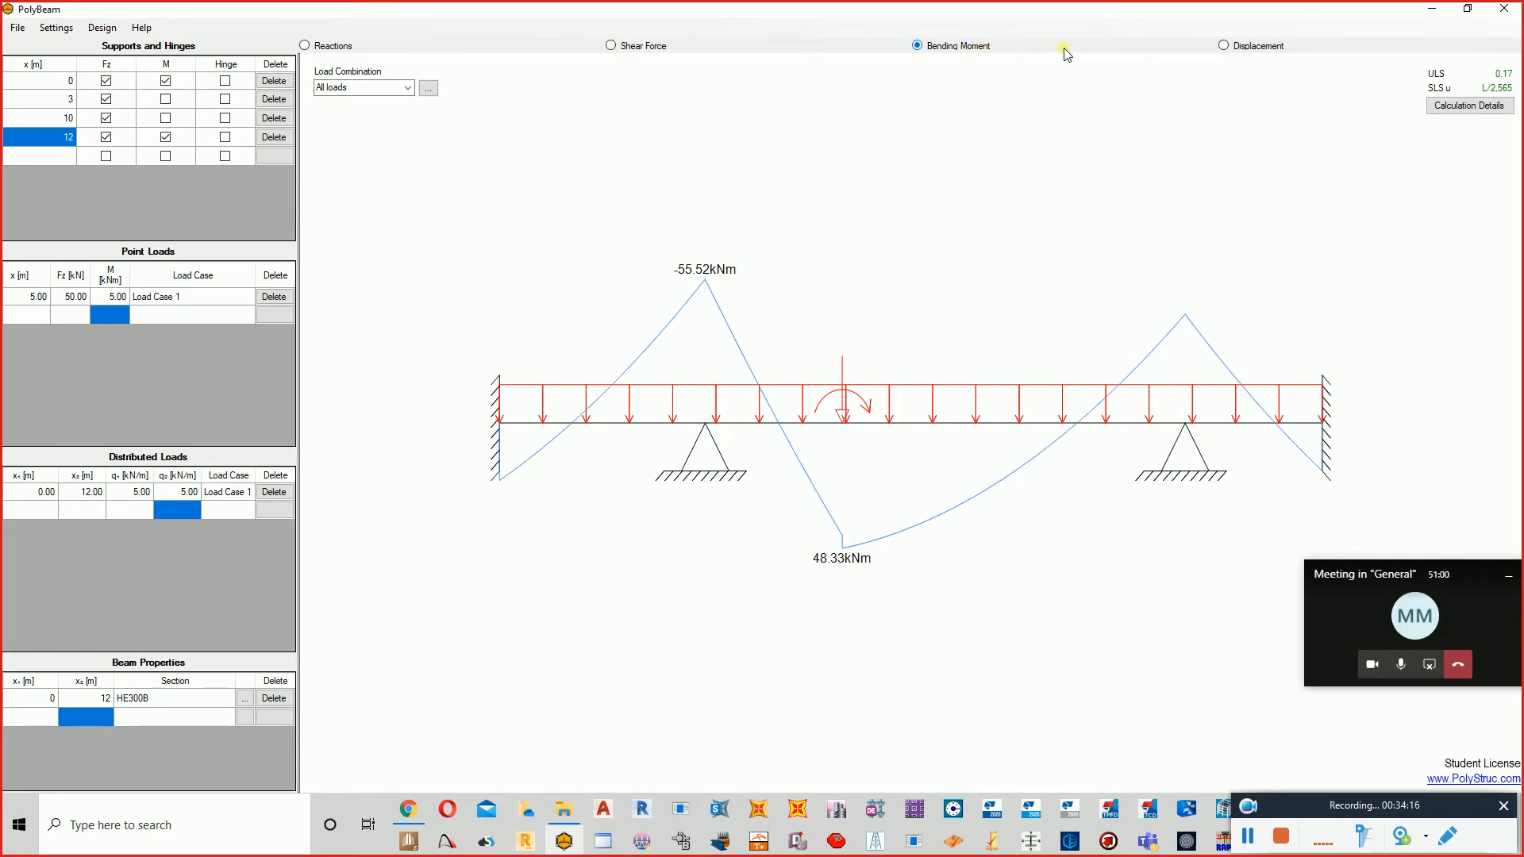
{"action": "left_click", "coordinate": [1266, 53]}
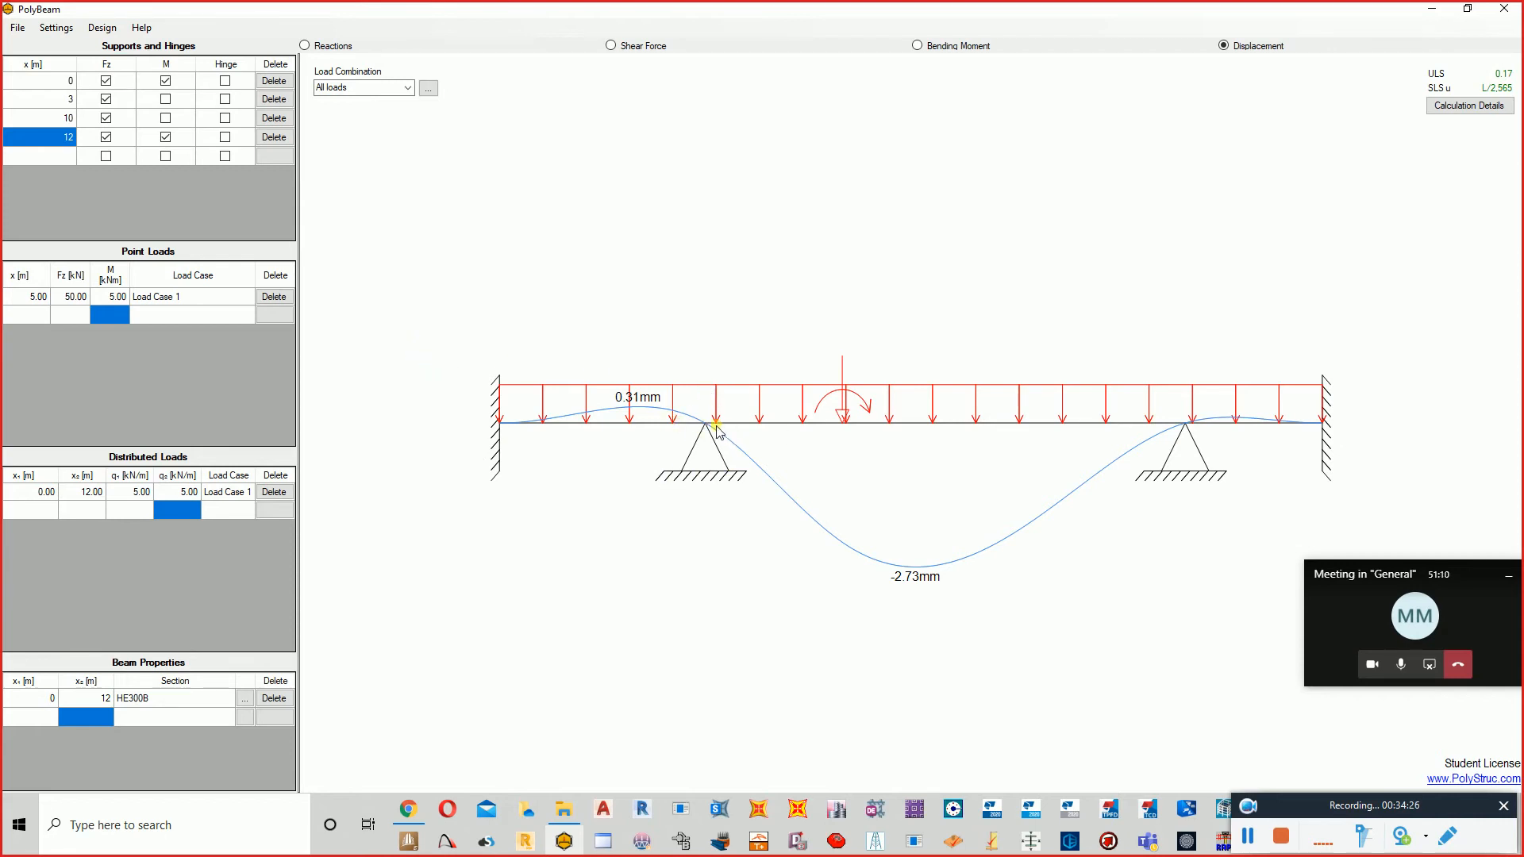
{"action": "mouse_move", "coordinate": [709, 427]}
- Inspect the HE300B steel design checks, steel grades and partial factors, try to switch to concrete design, and accept the design dialog
{"action": "left_click", "coordinate": [113, 32]}
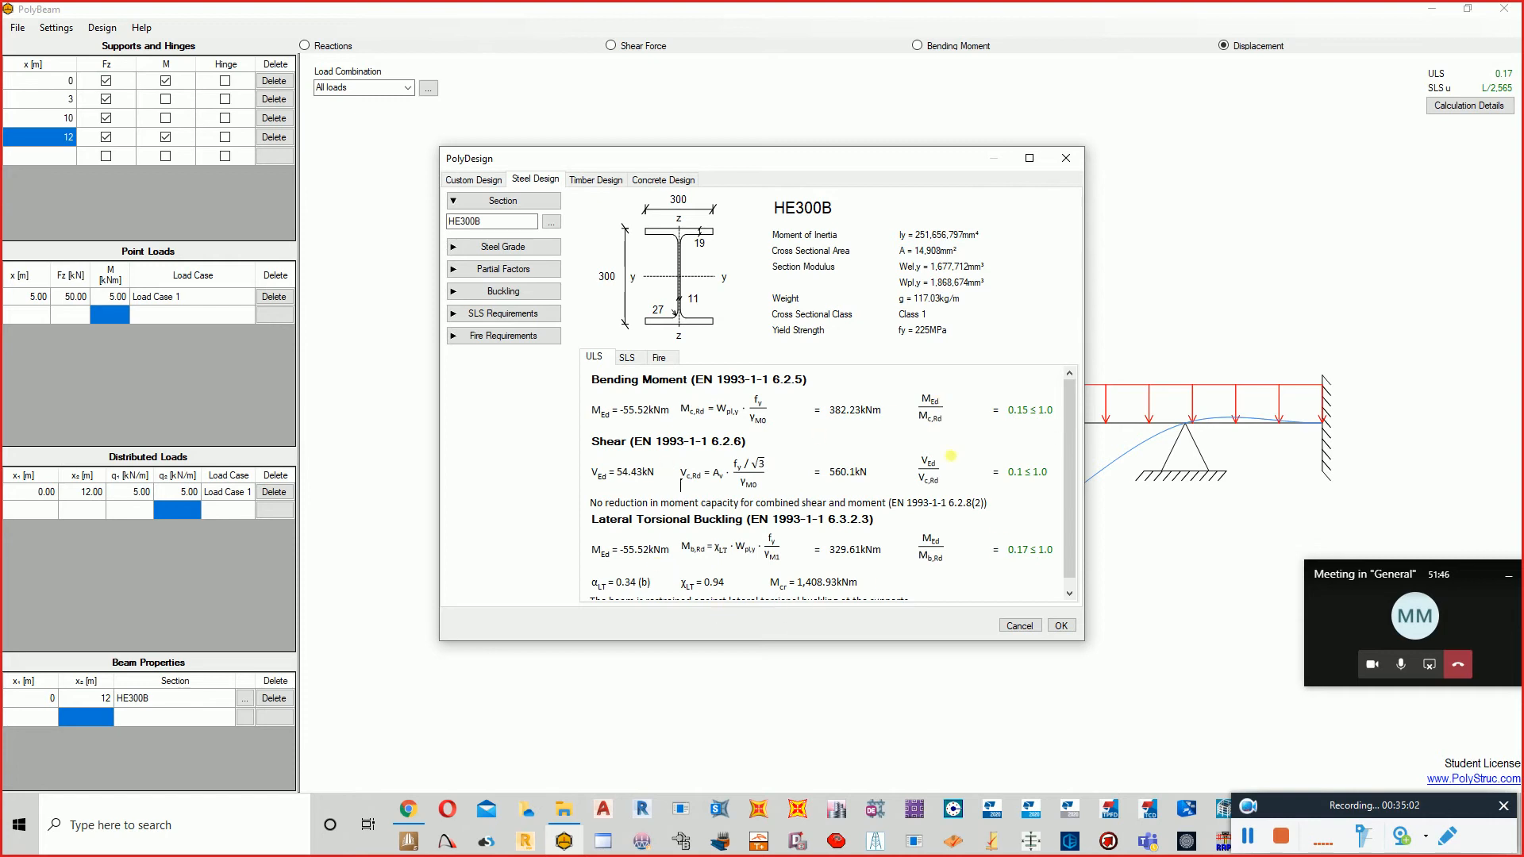
{"action": "left_click", "coordinate": [512, 247]}
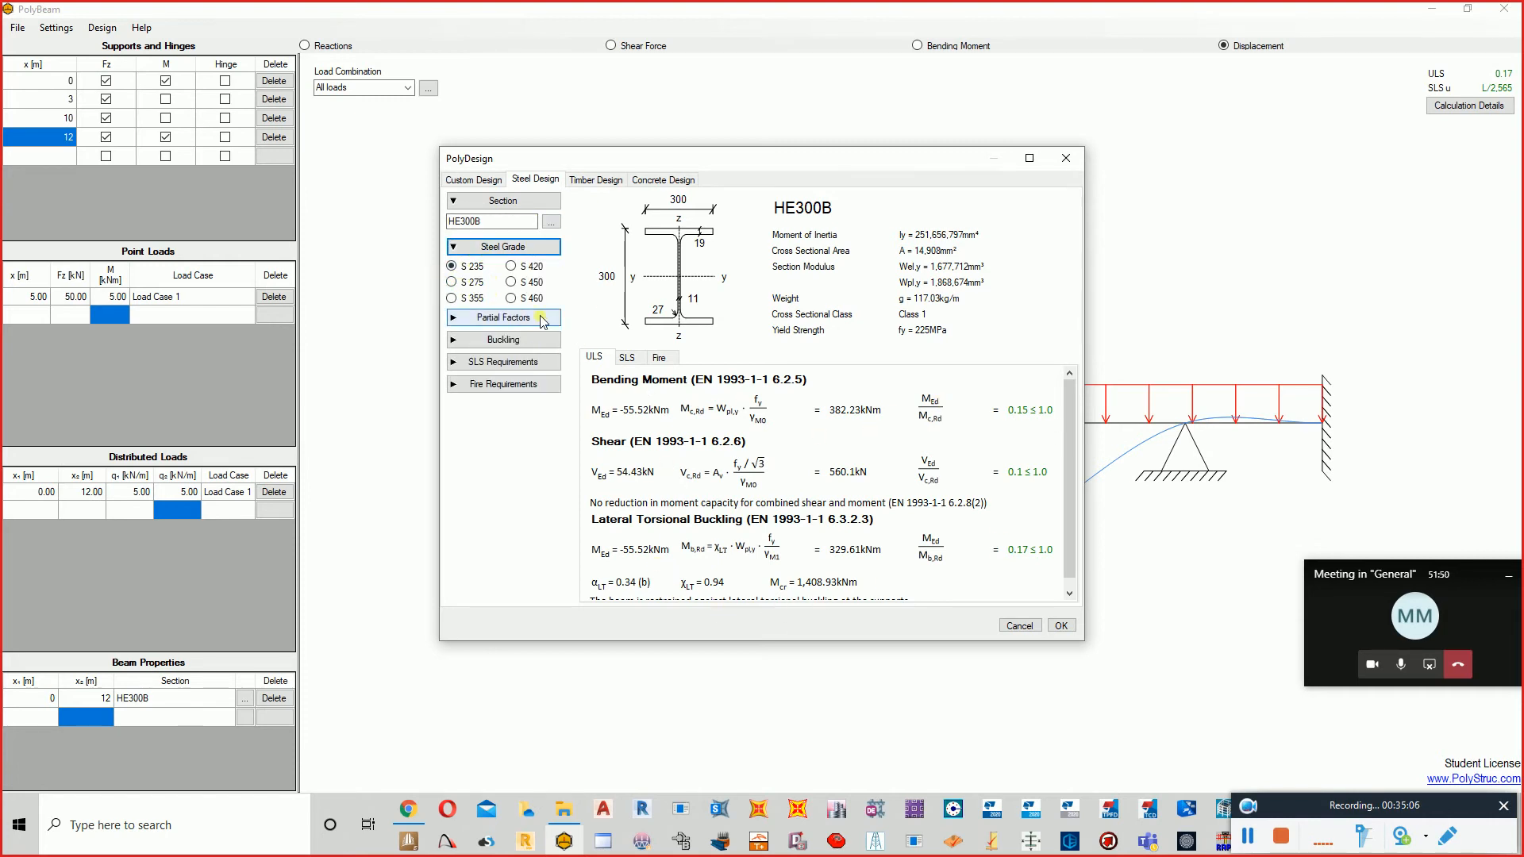
{"action": "left_click", "coordinate": [500, 317]}
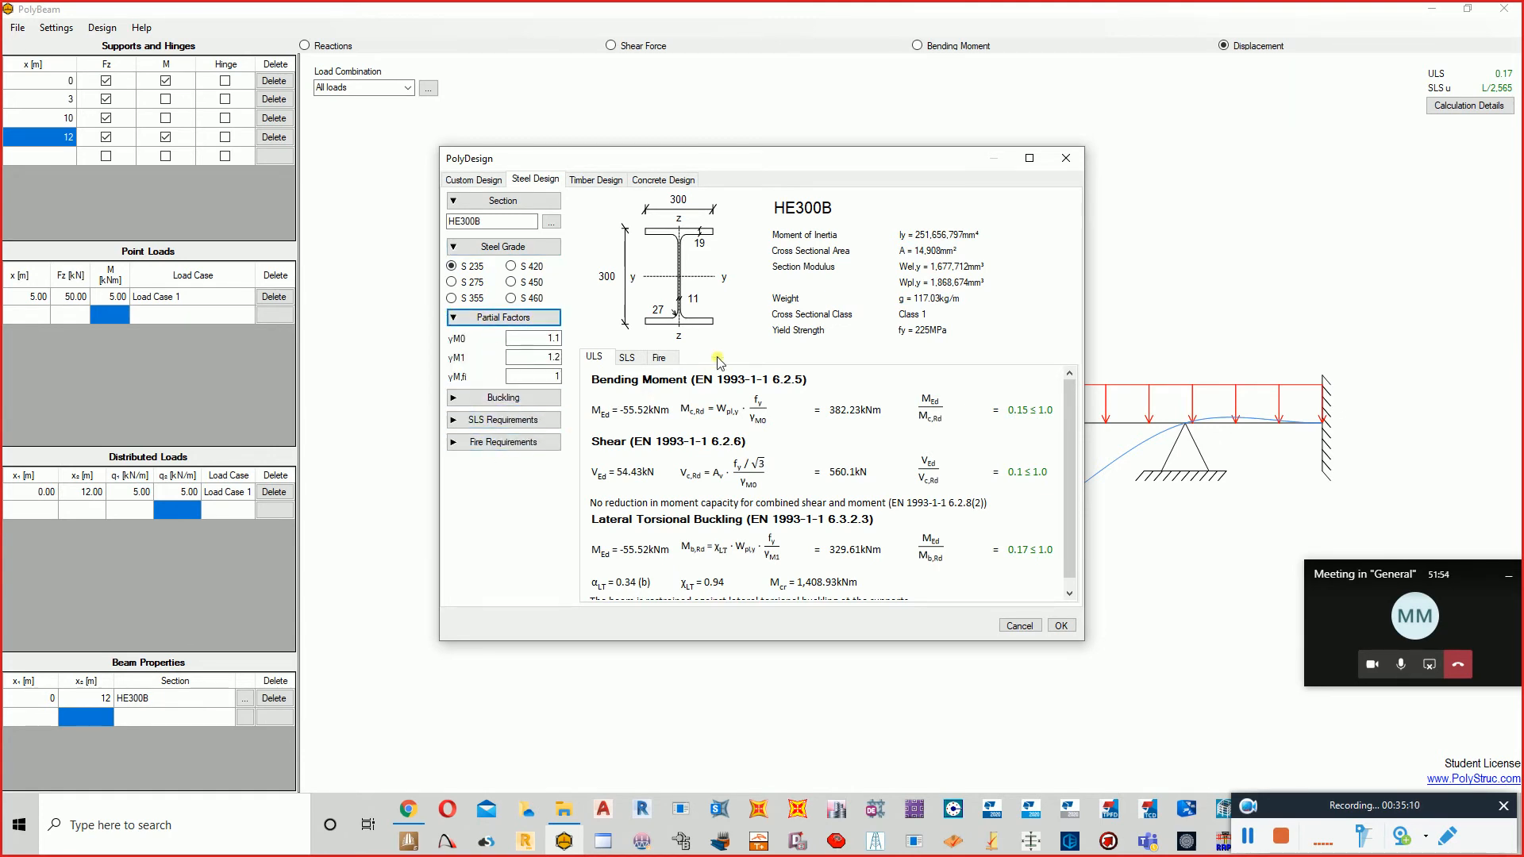
{"action": "left_click", "coordinate": [668, 181]}
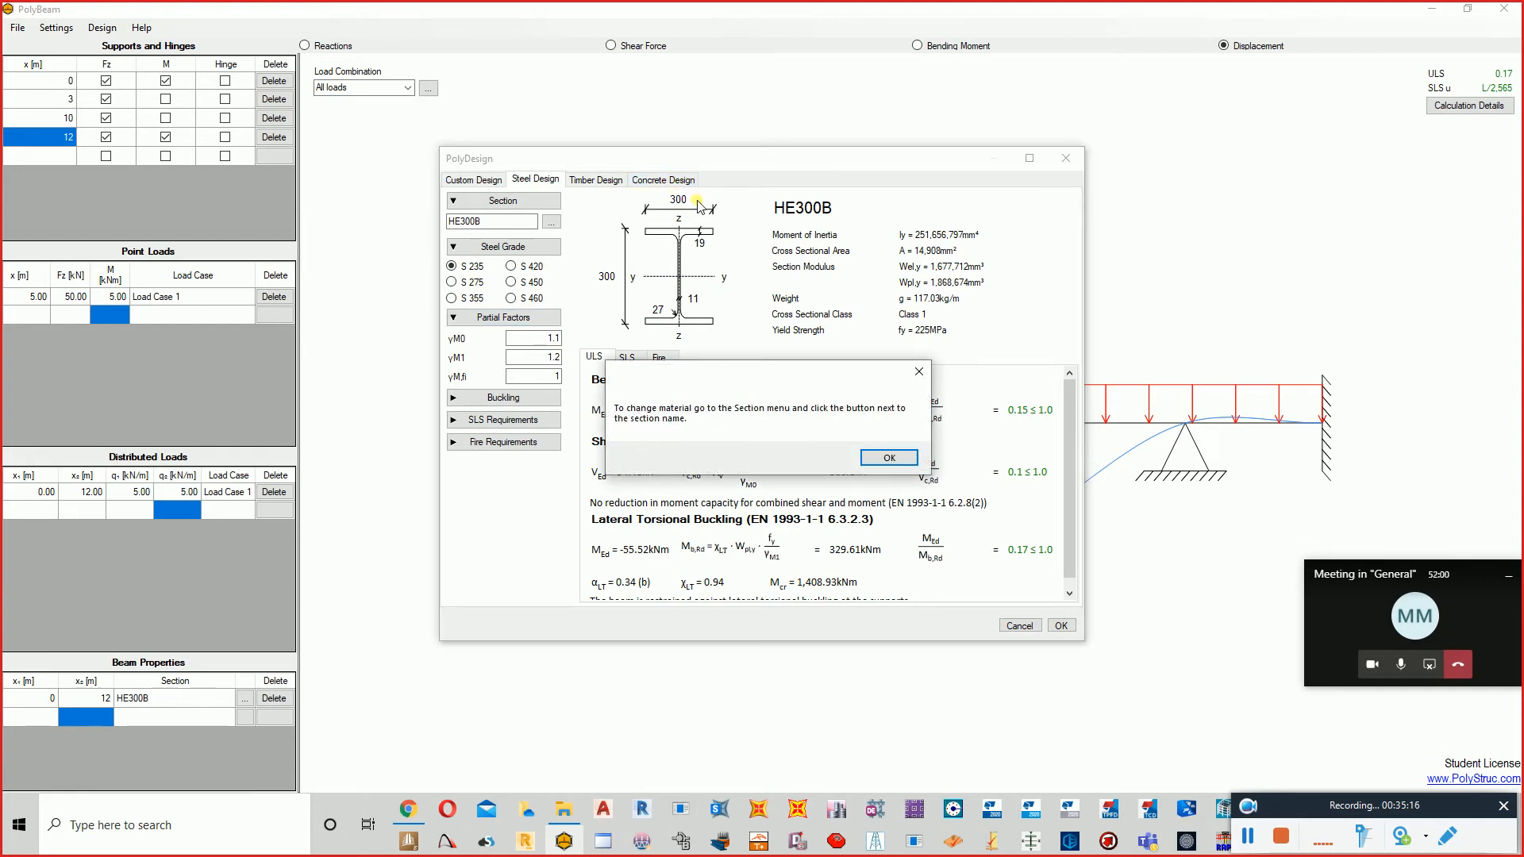
{"action": "left_click", "coordinate": [891, 459]}
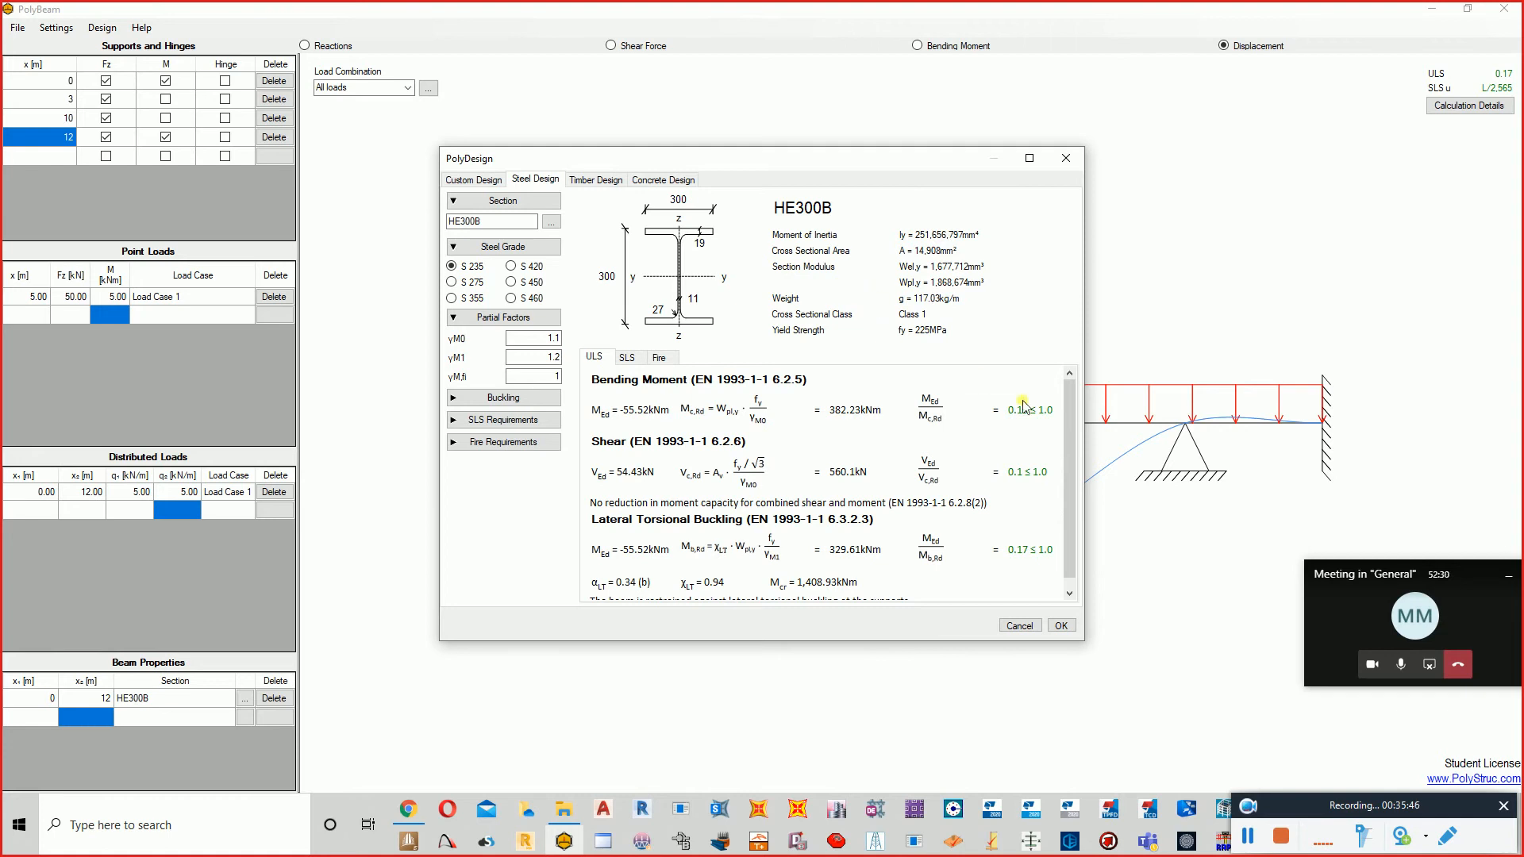
{"action": "left_click", "coordinate": [1060, 627]}
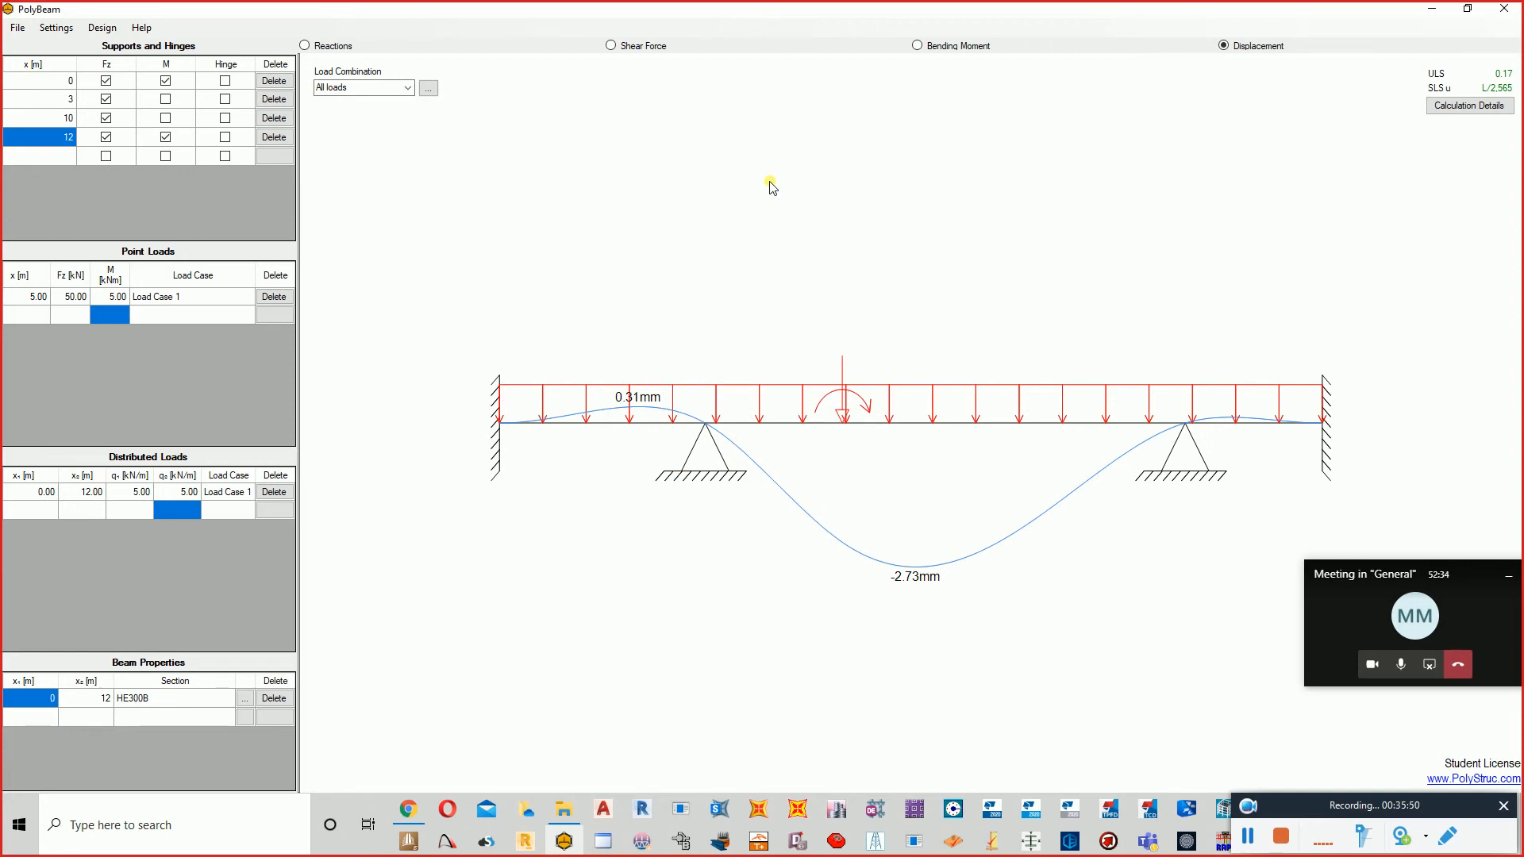
- Switch to the Prezi presentation listing the structural elements and their analysis software in Chrome
{"action": "key", "text": "alt+Tab"}
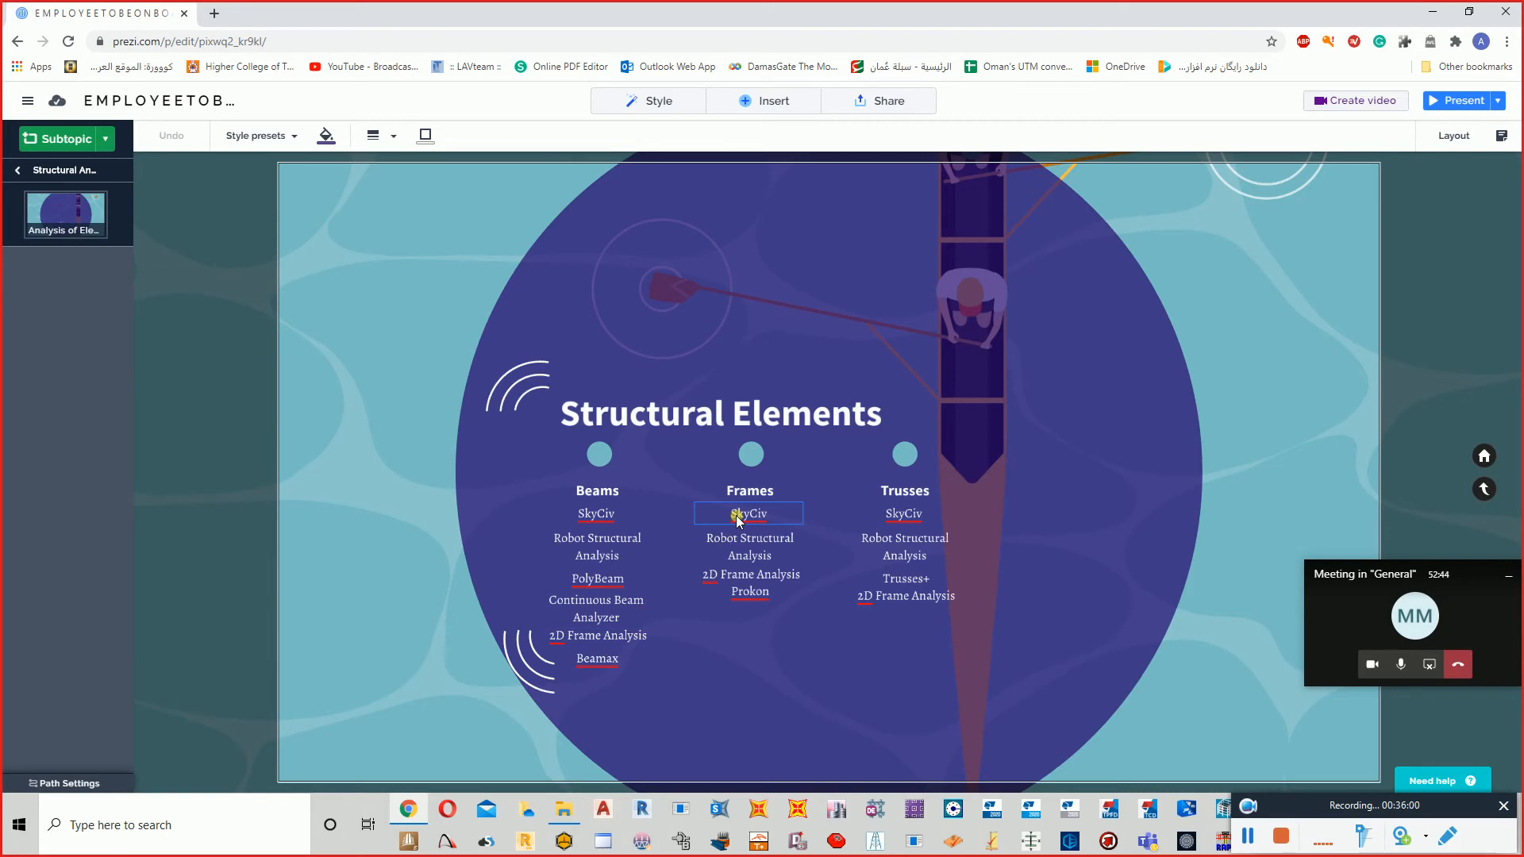
- Switch to Continuous Beam Analyzer and create a new fixed-fixed beam with a total length of 12 and 3 spans
{"action": "key", "text": "alt+Tab"}
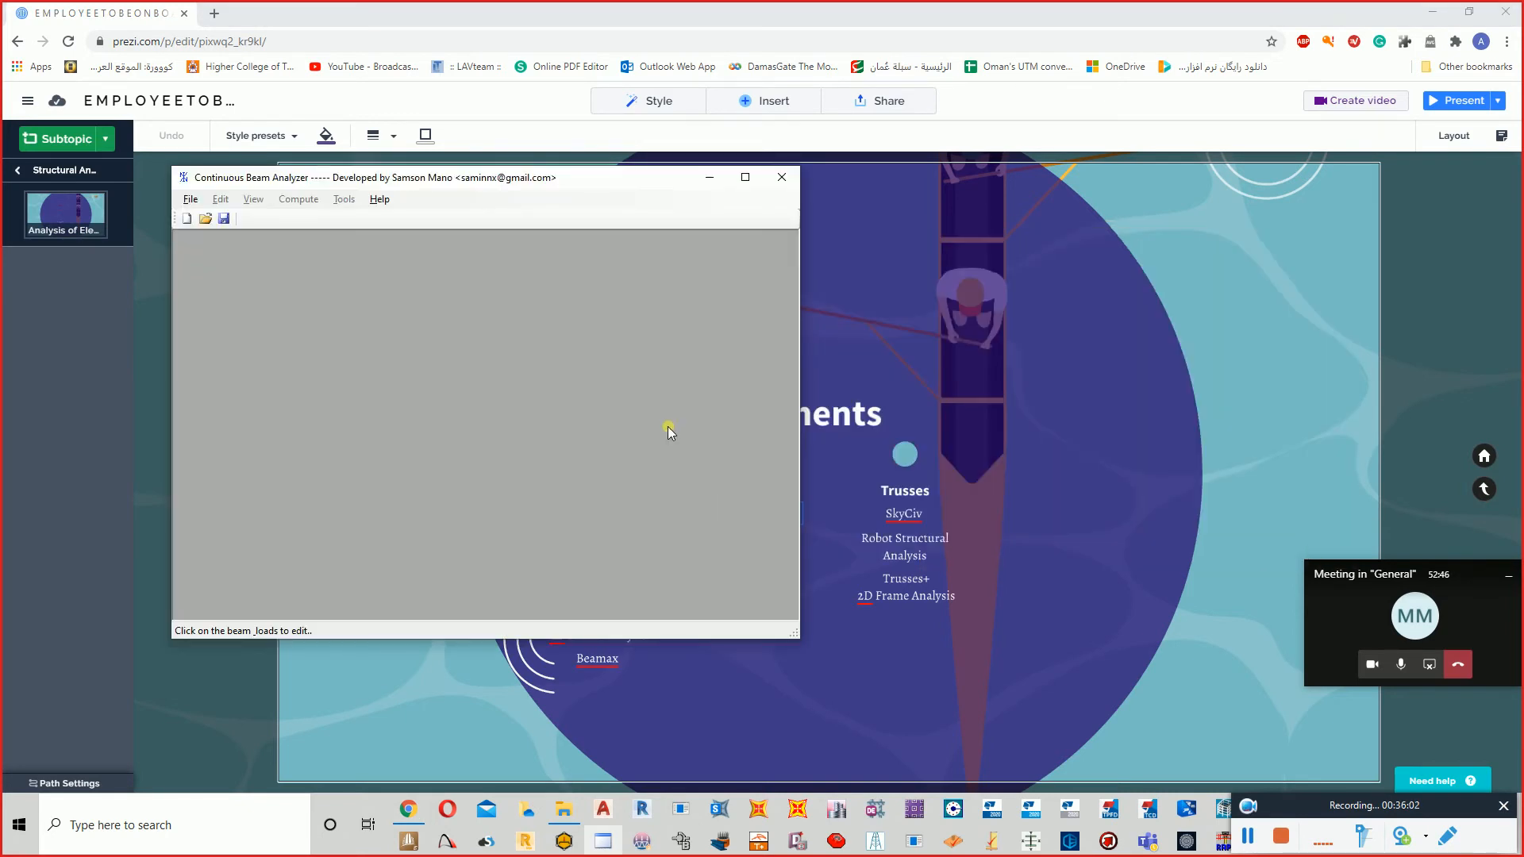
{"action": "left_click", "coordinate": [743, 177]}
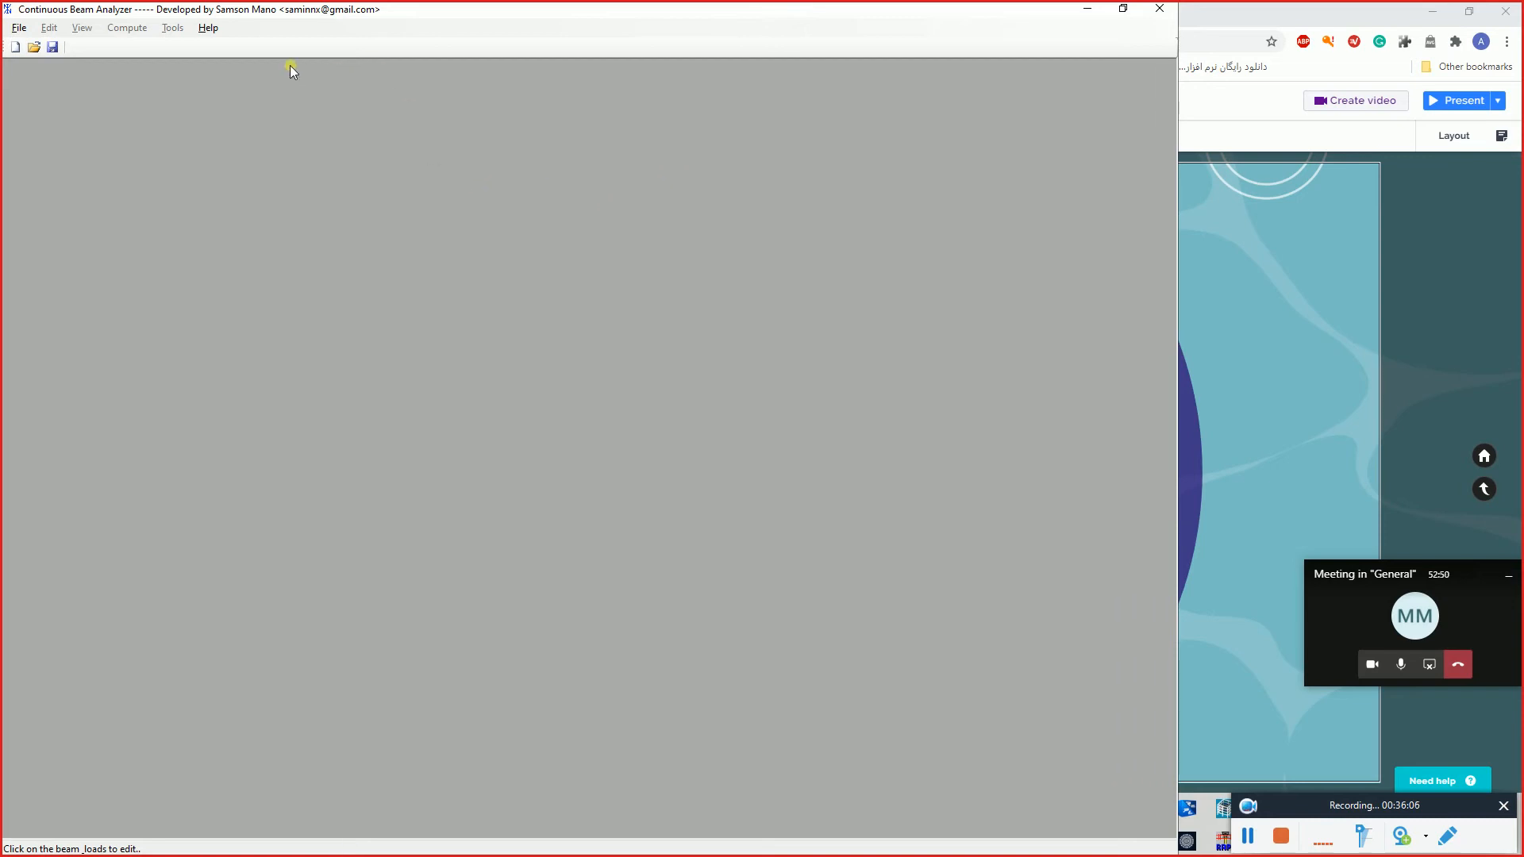
{"action": "left_click", "coordinate": [19, 28]}
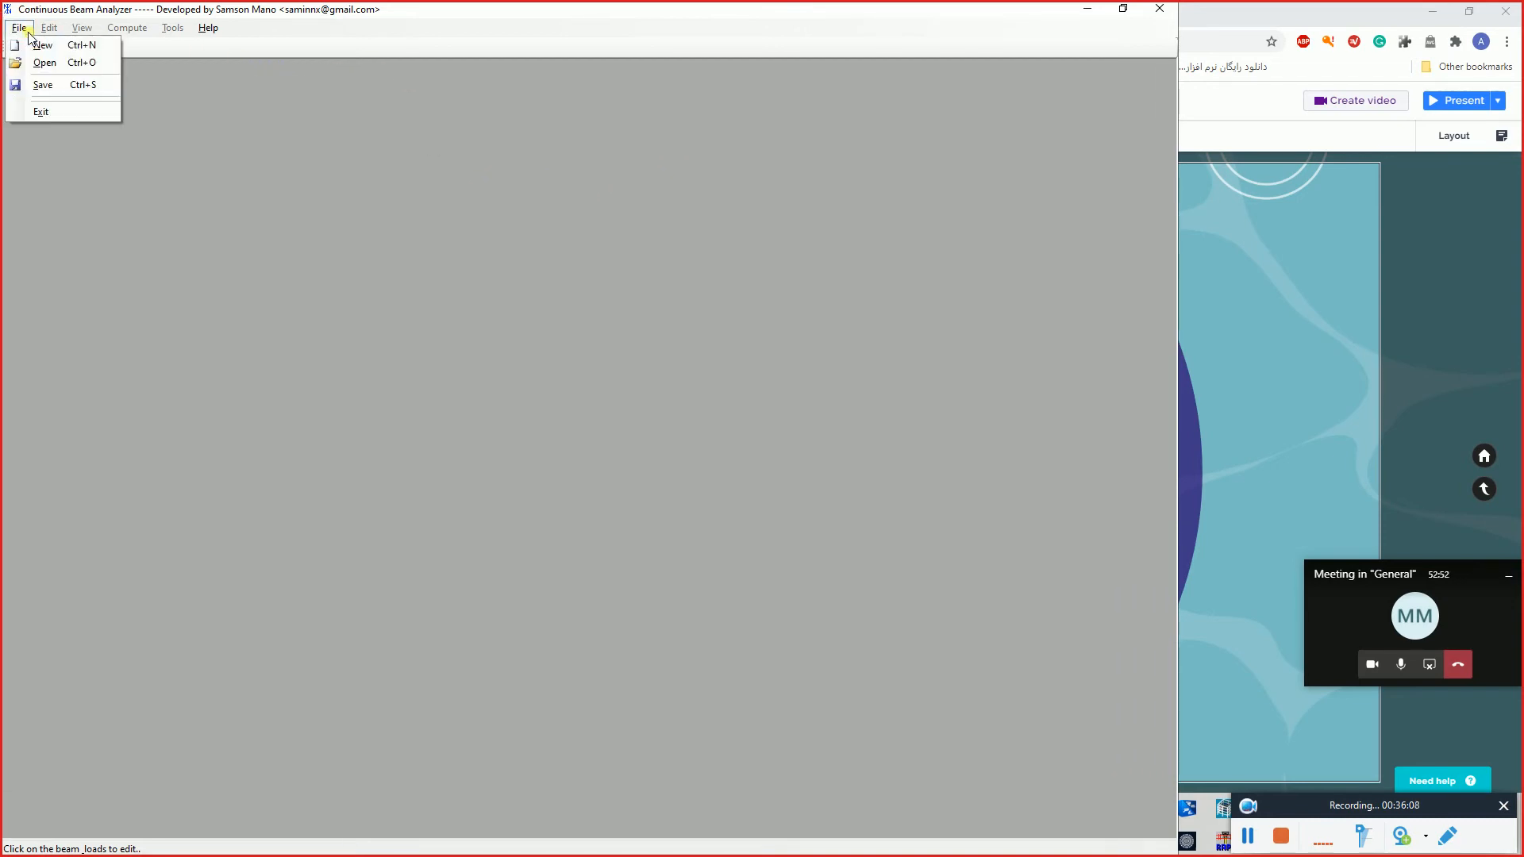
{"action": "left_click", "coordinate": [44, 46]}
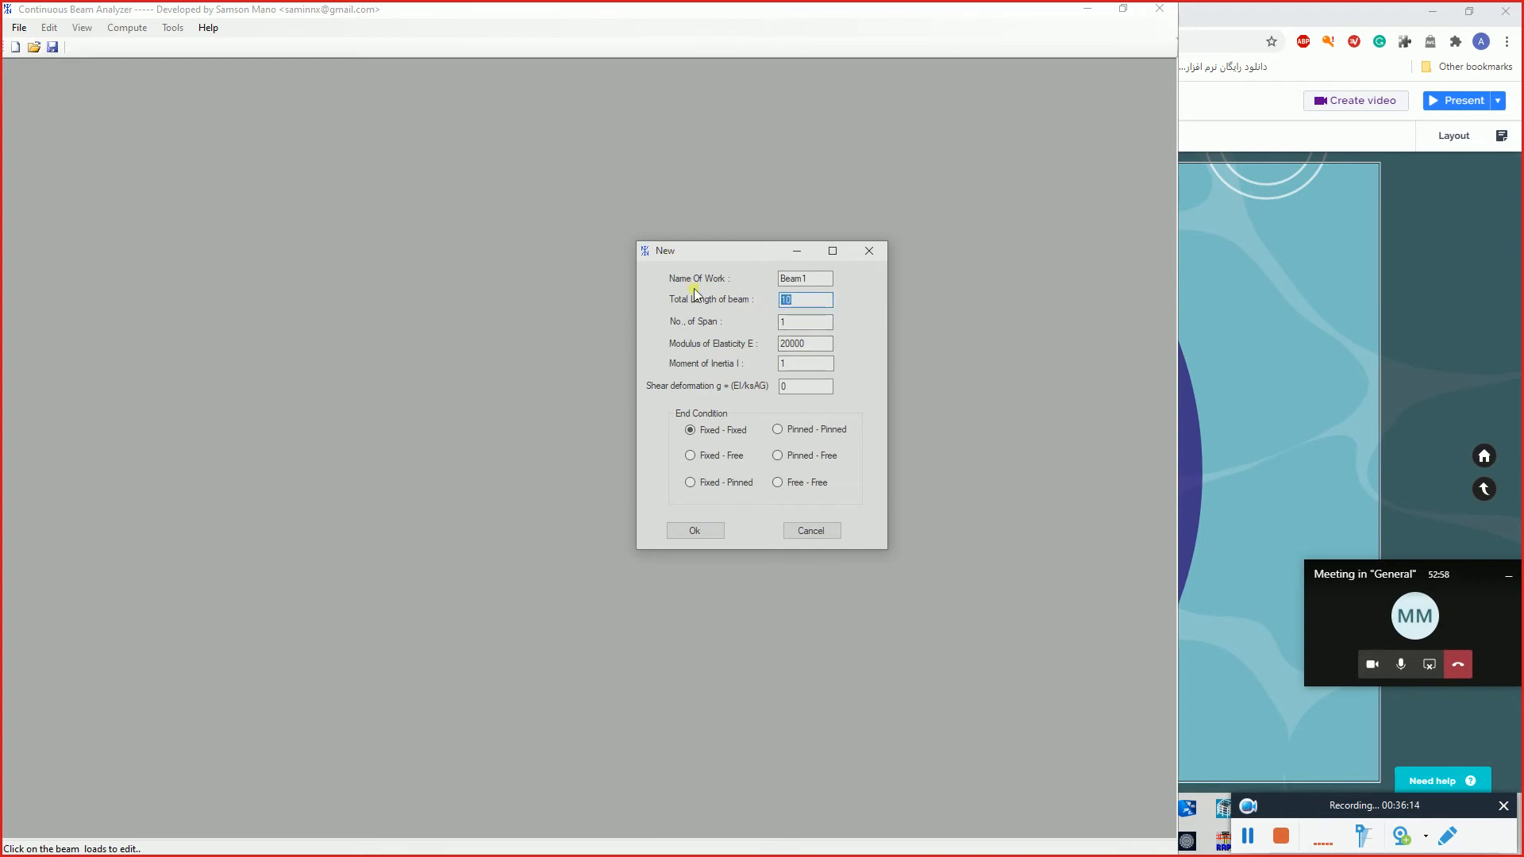
{"action": "type", "text": "12"}
{"action": "left_click", "coordinate": [791, 327]}
{"action": "left_click_drag", "start_coordinate": [791, 327], "coordinate": [776, 329]}
{"action": "type", "text": "3"}
{"action": "left_click", "coordinate": [709, 530]}
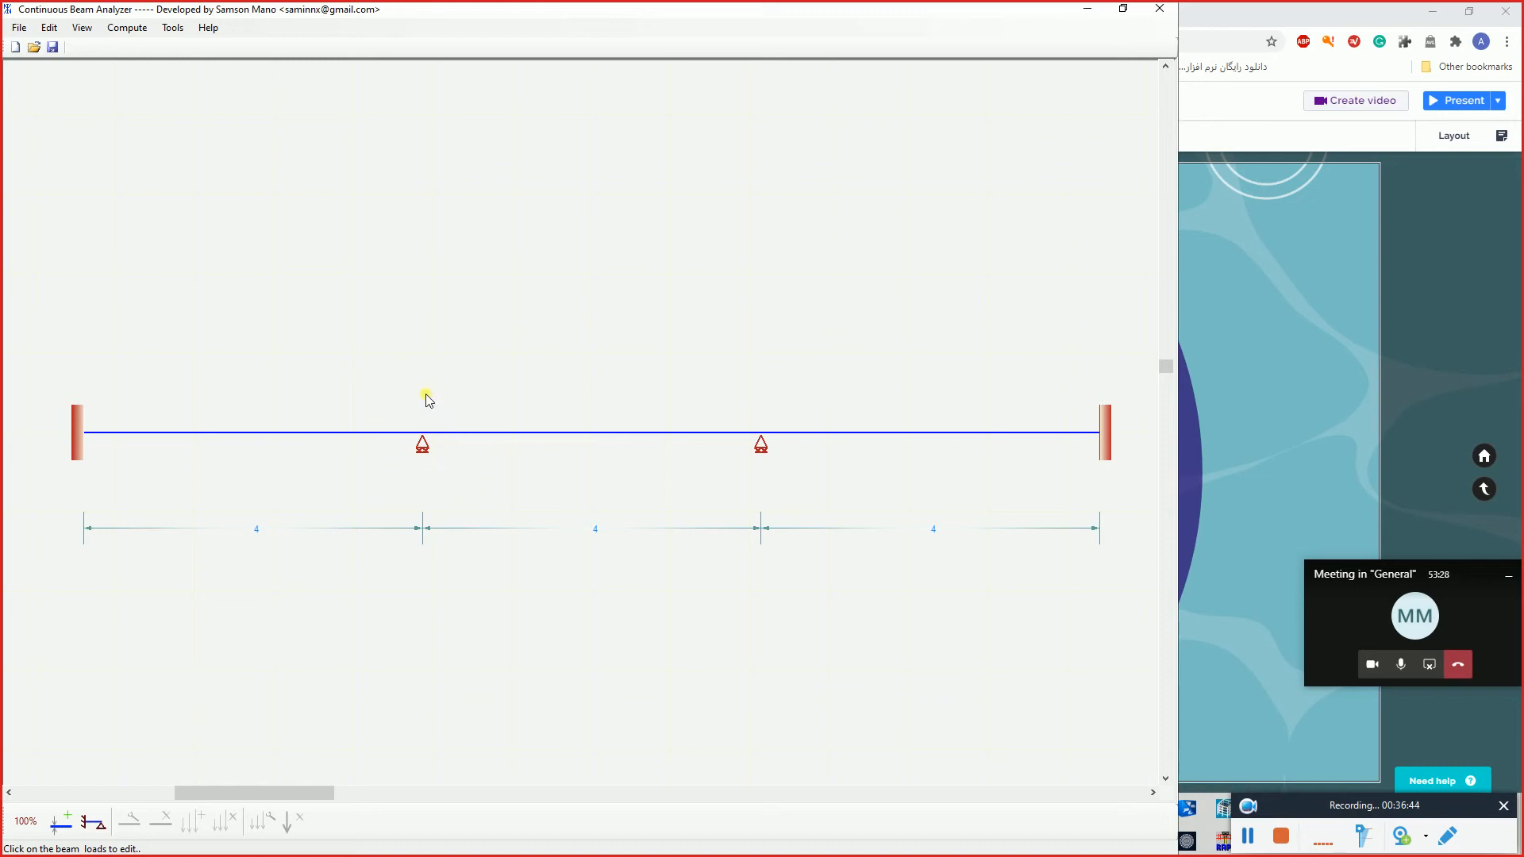
- Add a point load of intensity 5 to the first span at location 1.41
{"action": "left_click", "coordinate": [329, 433]}
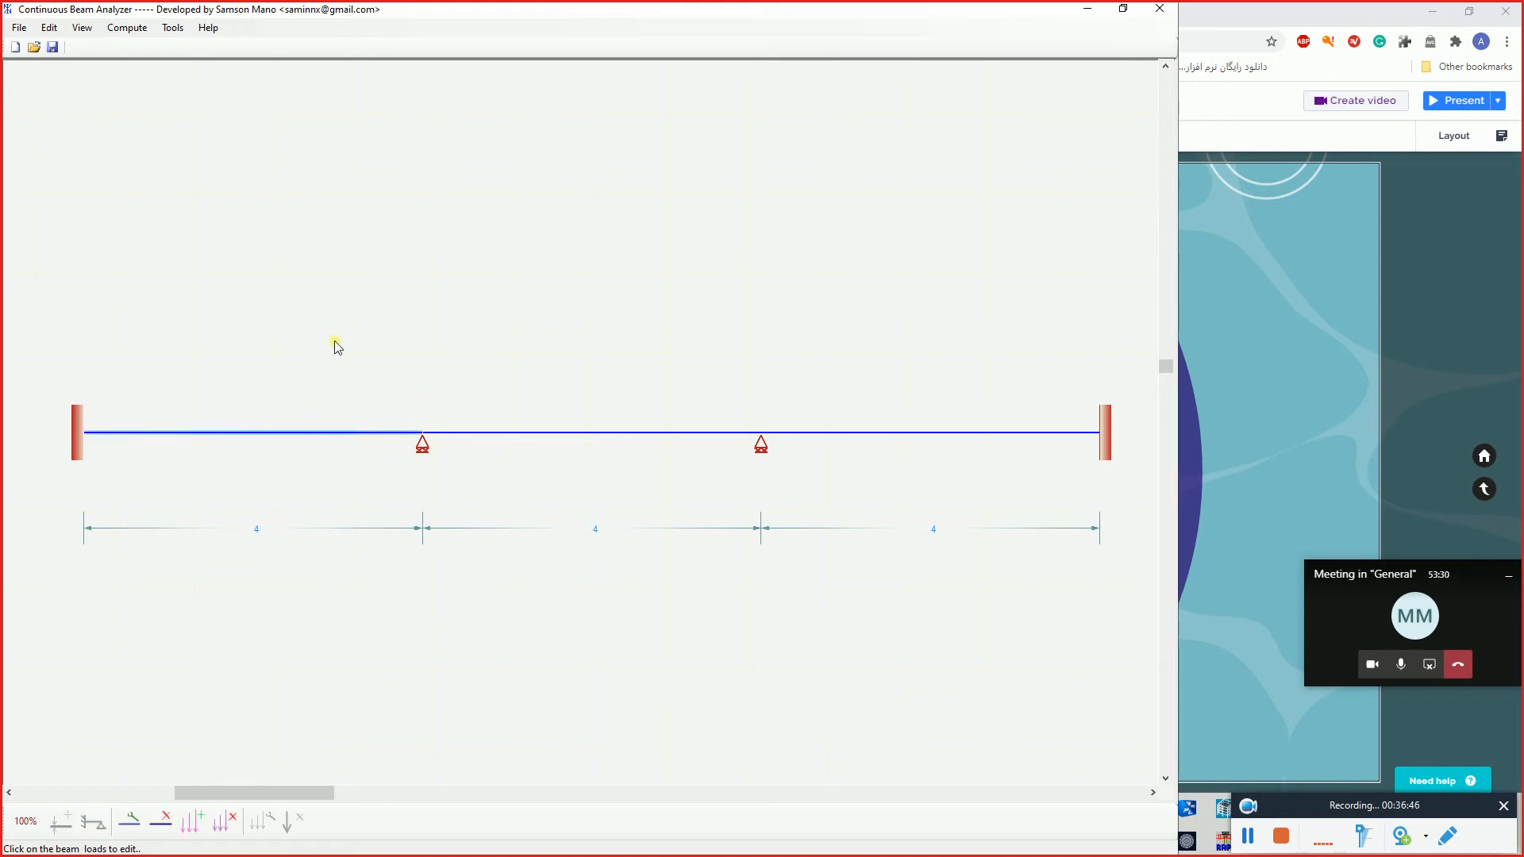
{"action": "left_click", "coordinate": [60, 31]}
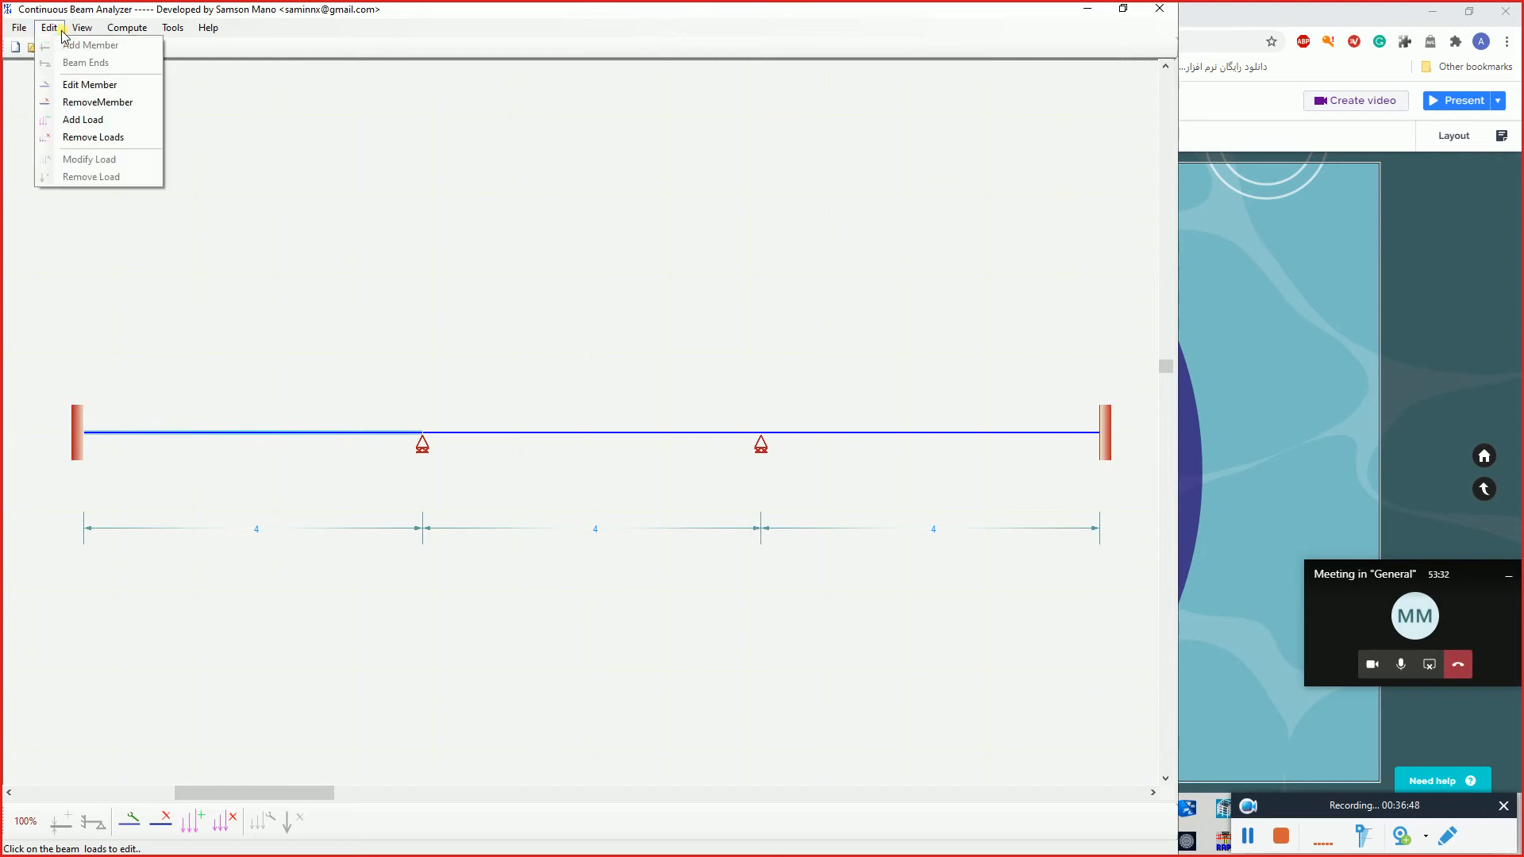
{"action": "left_click", "coordinate": [84, 120]}
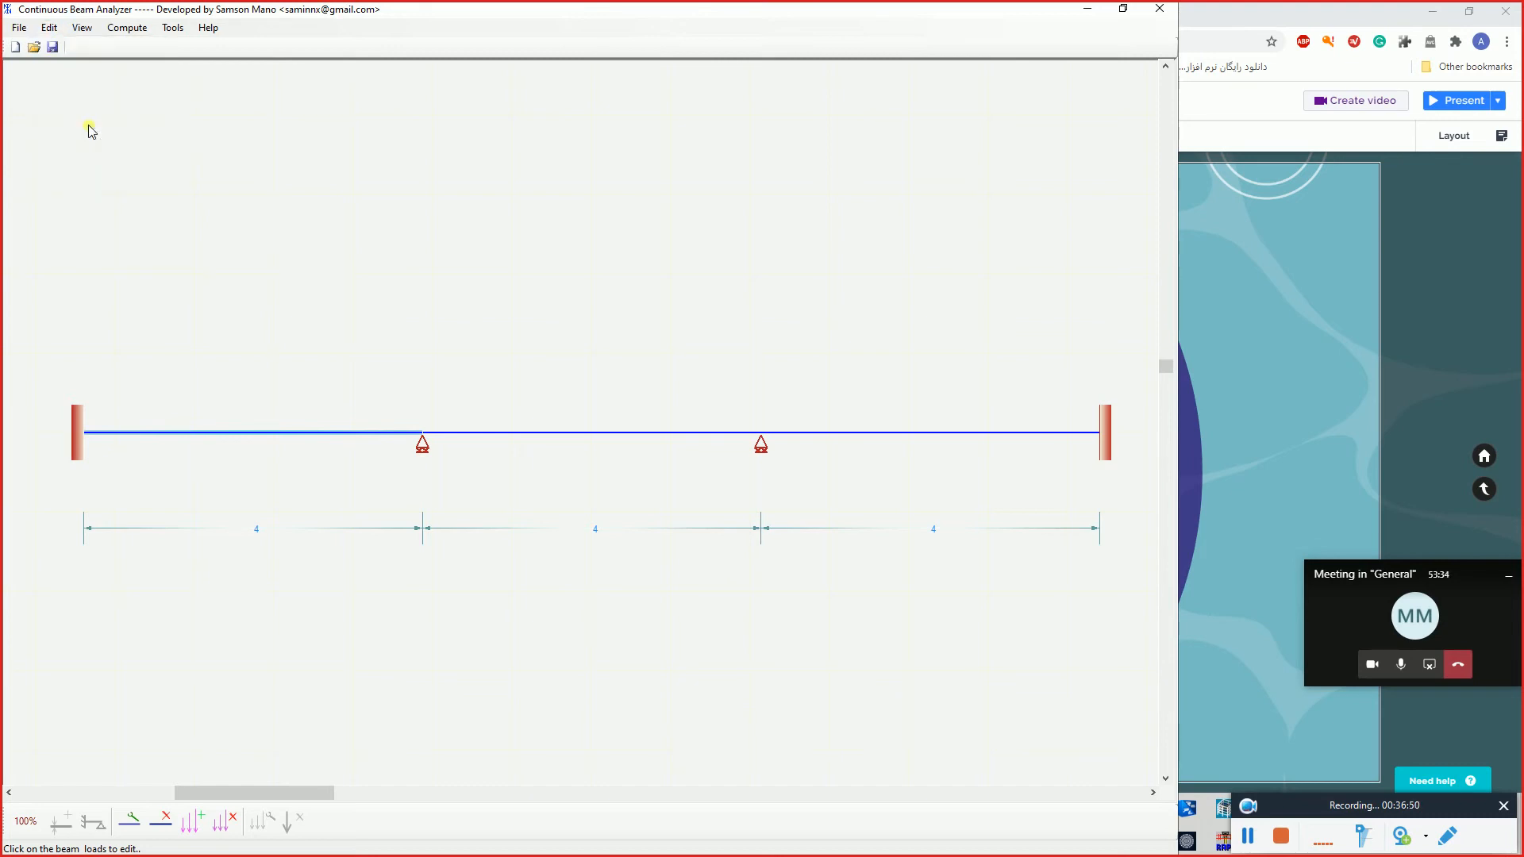
{"action": "left_click_drag", "start_coordinate": [655, 229], "coordinate": [606, 47]}
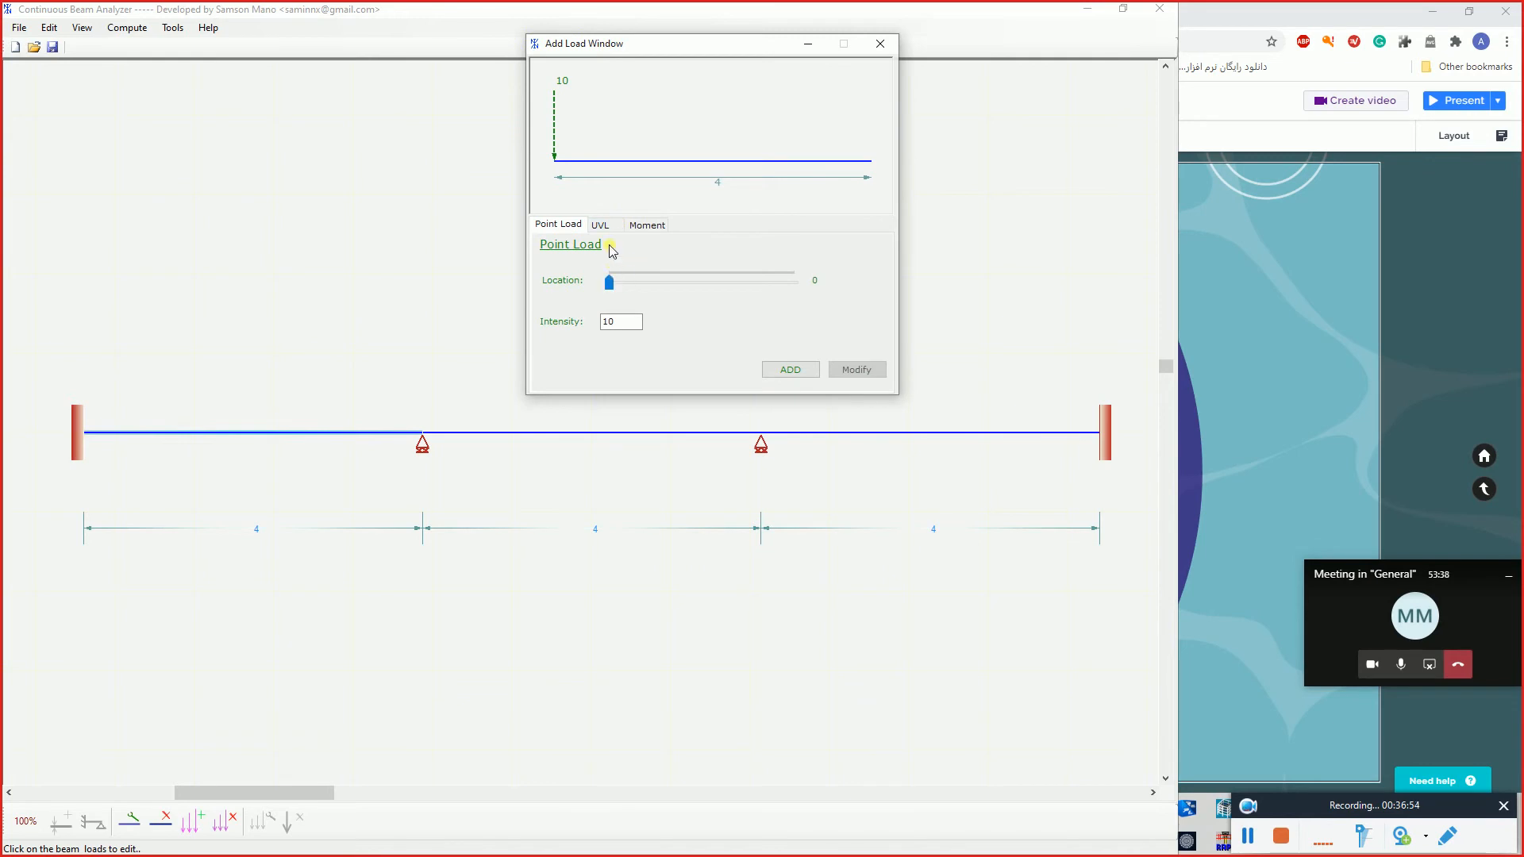
{"action": "double_click", "coordinate": [610, 321]}
{"action": "type", "text": "5"}
{"action": "left_click_drag", "start_coordinate": [611, 283], "coordinate": [676, 284]}
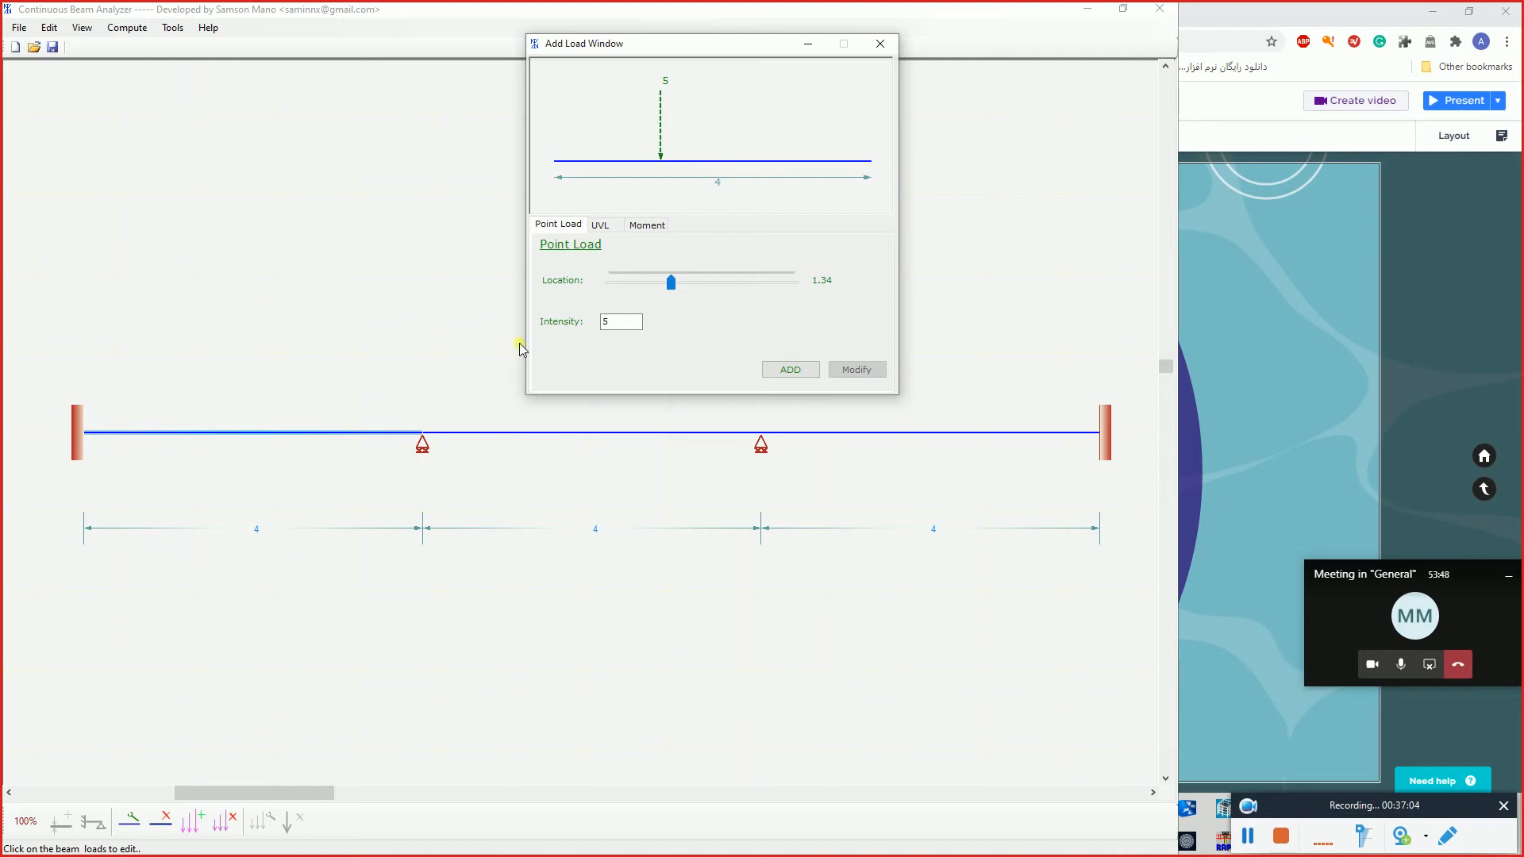
{"action": "mouse_move", "coordinate": [671, 284]}
{"action": "left_mouse_down"}
{"action": "mouse_move", "coordinate": [701, 289]}
{"action": "mouse_move", "coordinate": [676, 284]}
{"action": "left_mouse_up"}
{"action": "left_click", "coordinate": [790, 371]}
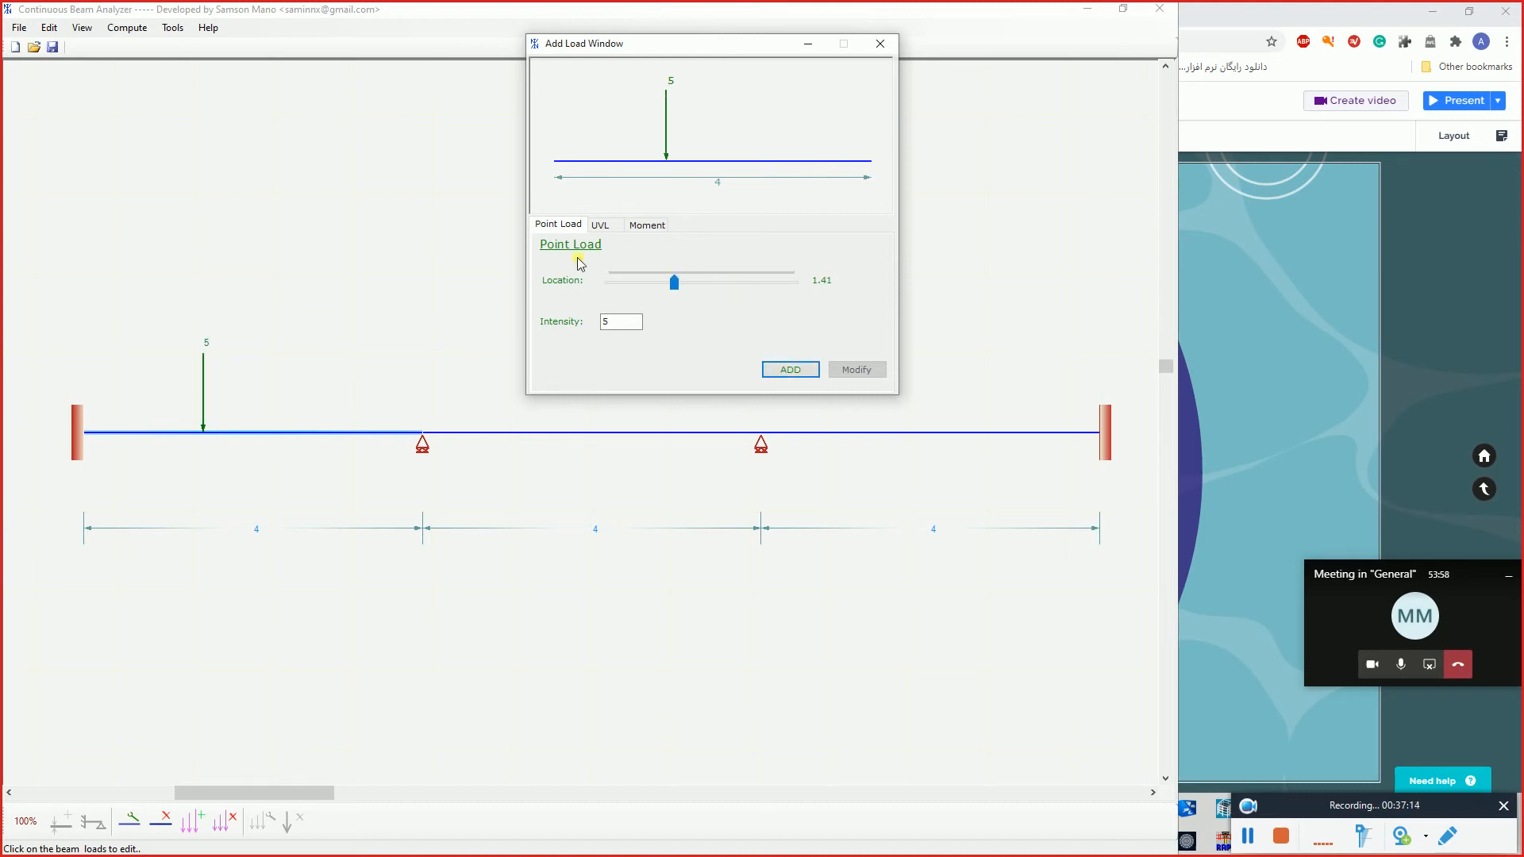
- Add a uniformly varying load from 5 to 10 over the full length of the first span
{"action": "left_click", "coordinate": [600, 226]}
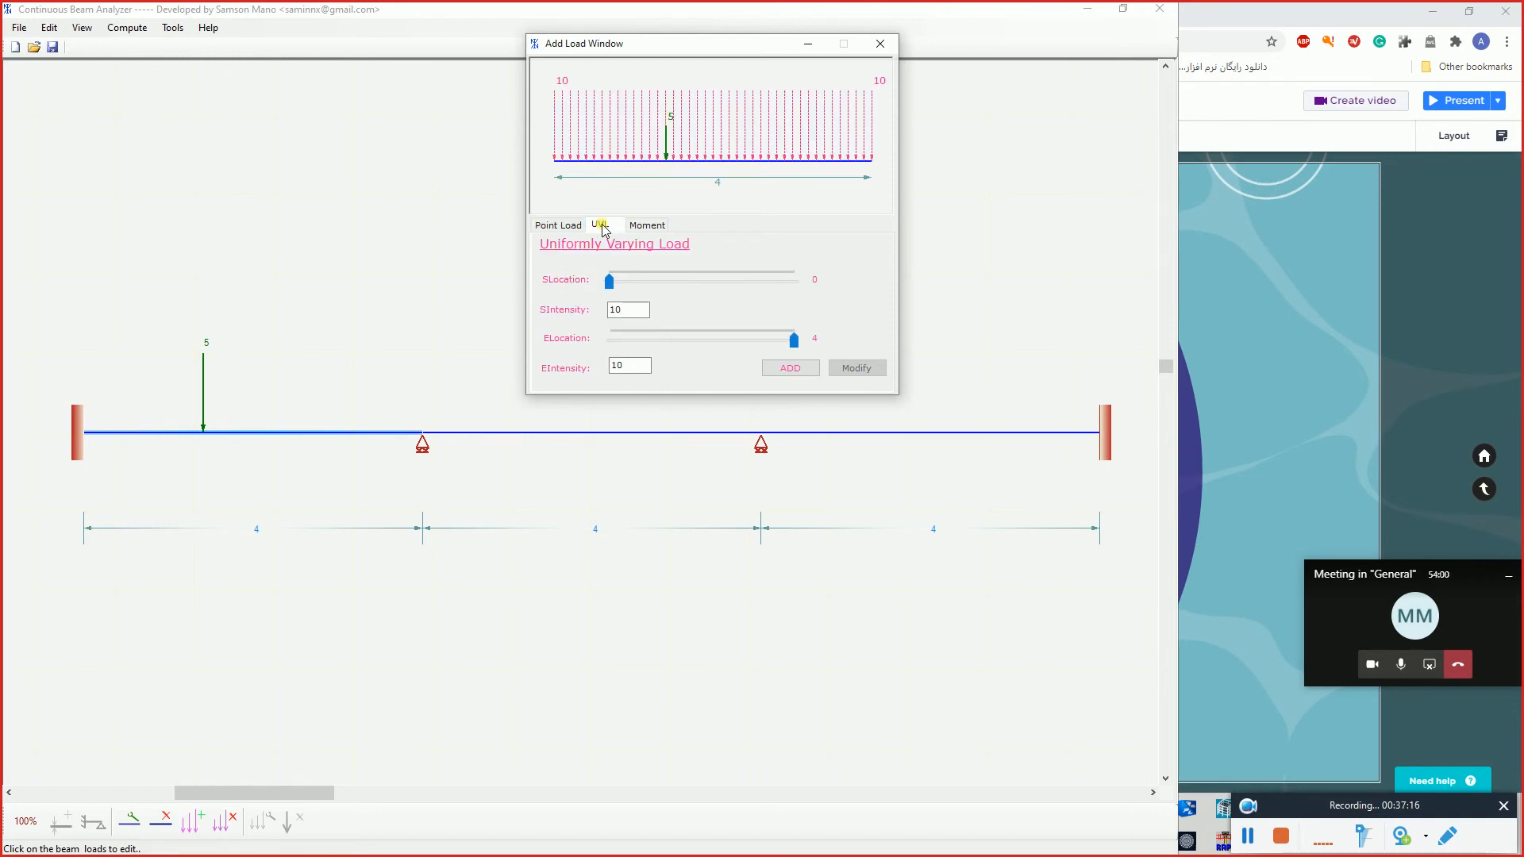
{"action": "double_click", "coordinate": [610, 314]}
{"action": "type", "text": "5"}
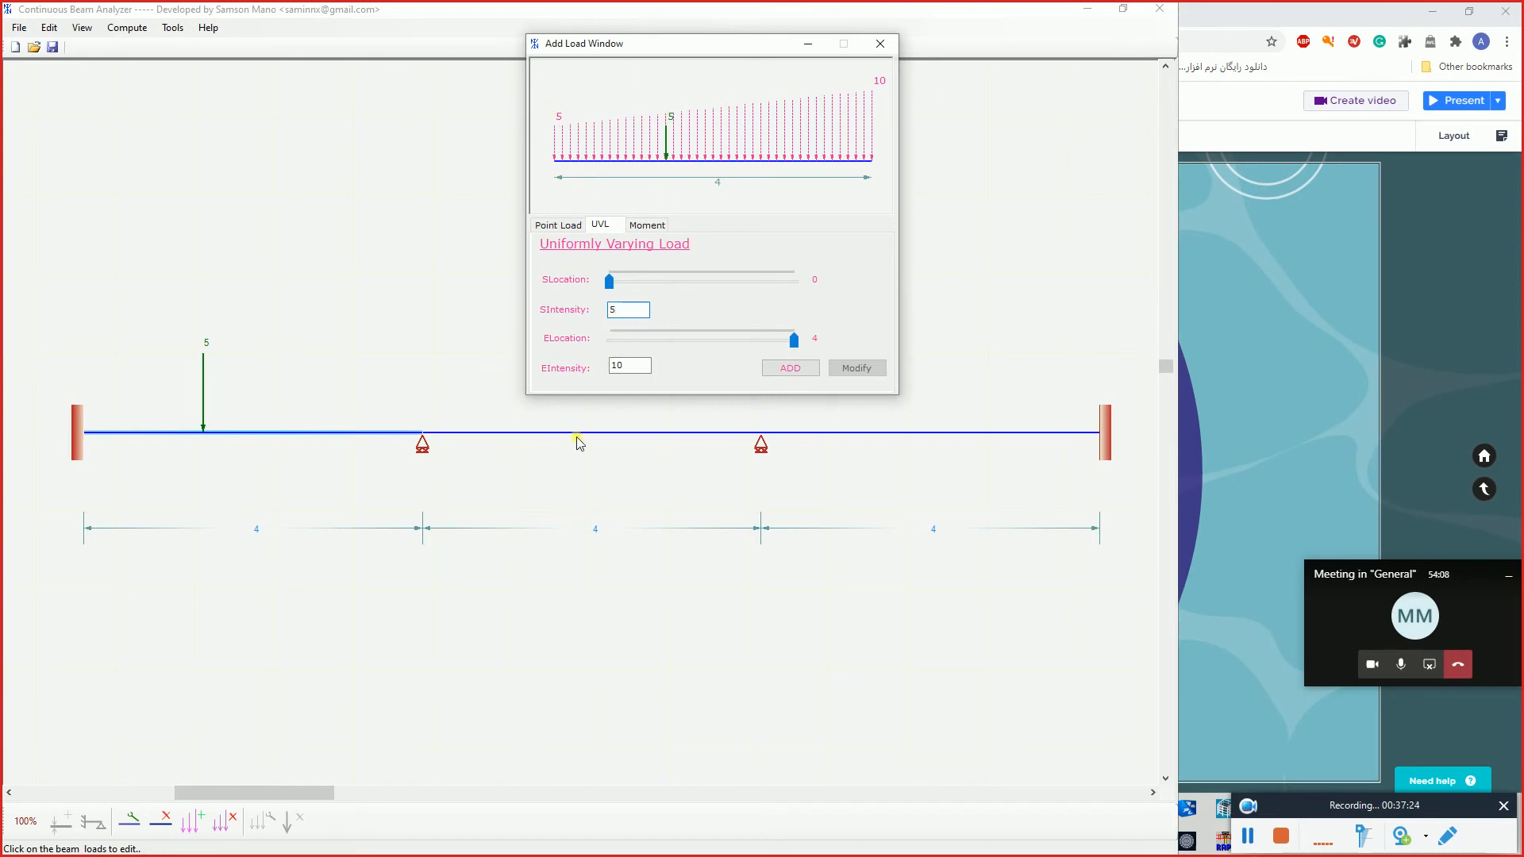
{"action": "left_click", "coordinate": [774, 373]}
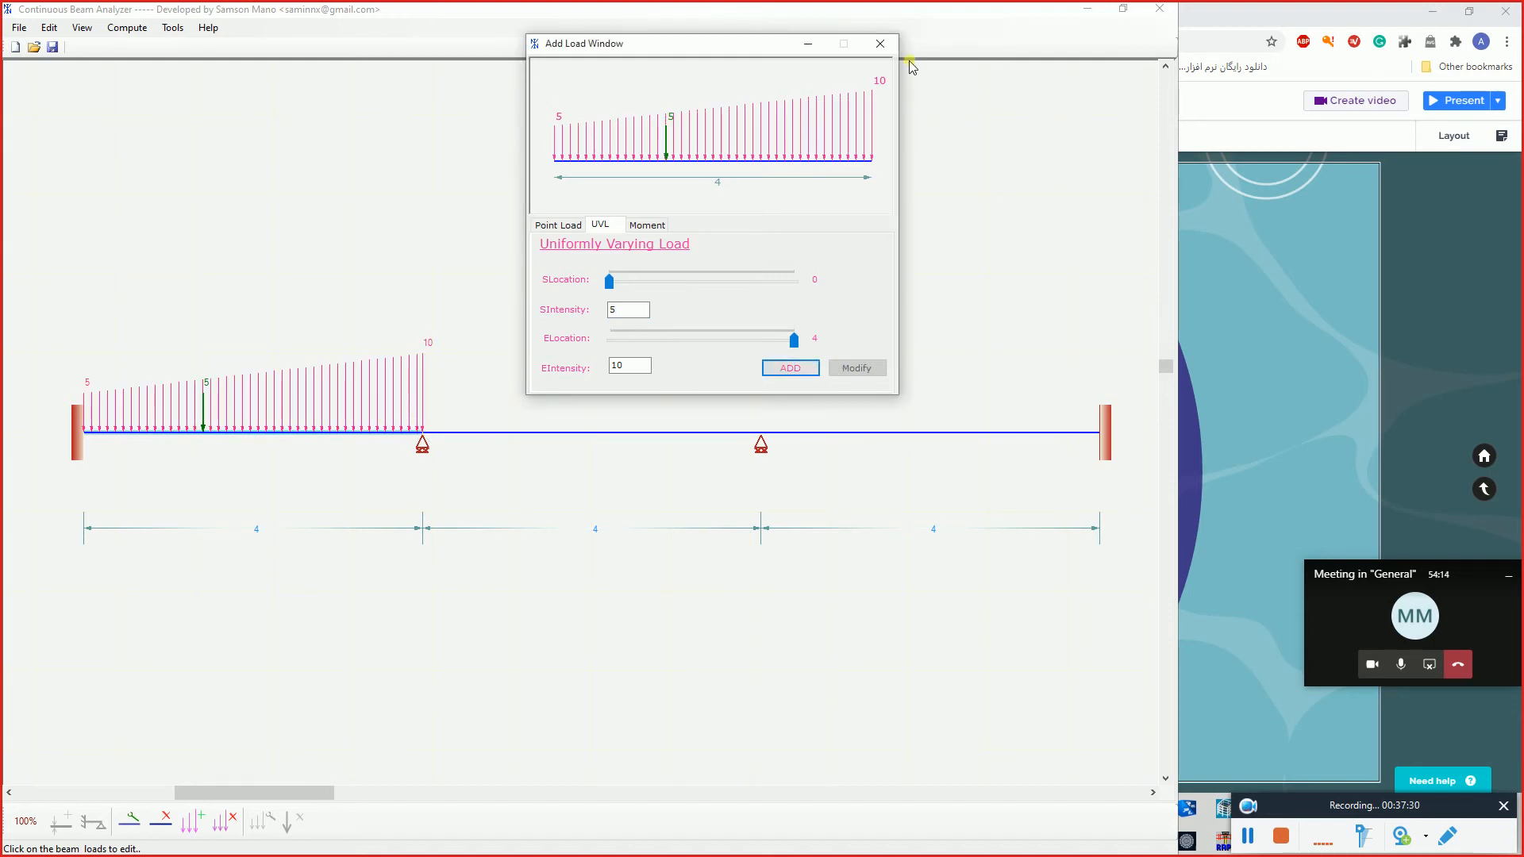
{"action": "left_click", "coordinate": [880, 43]}
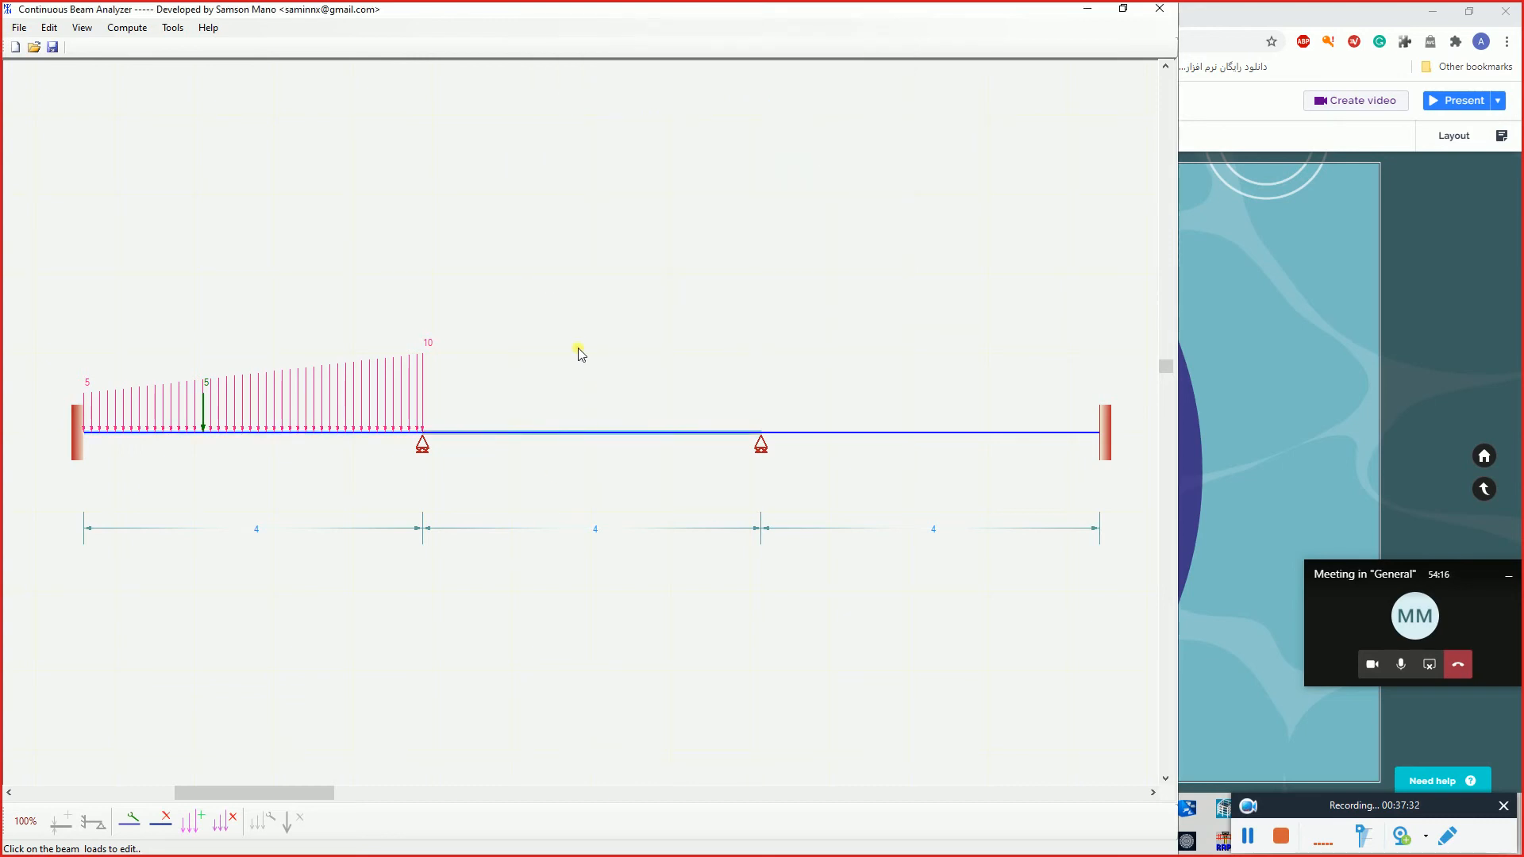
- Modify the middle member's span length to 5
{"action": "left_click", "coordinate": [49, 29]}
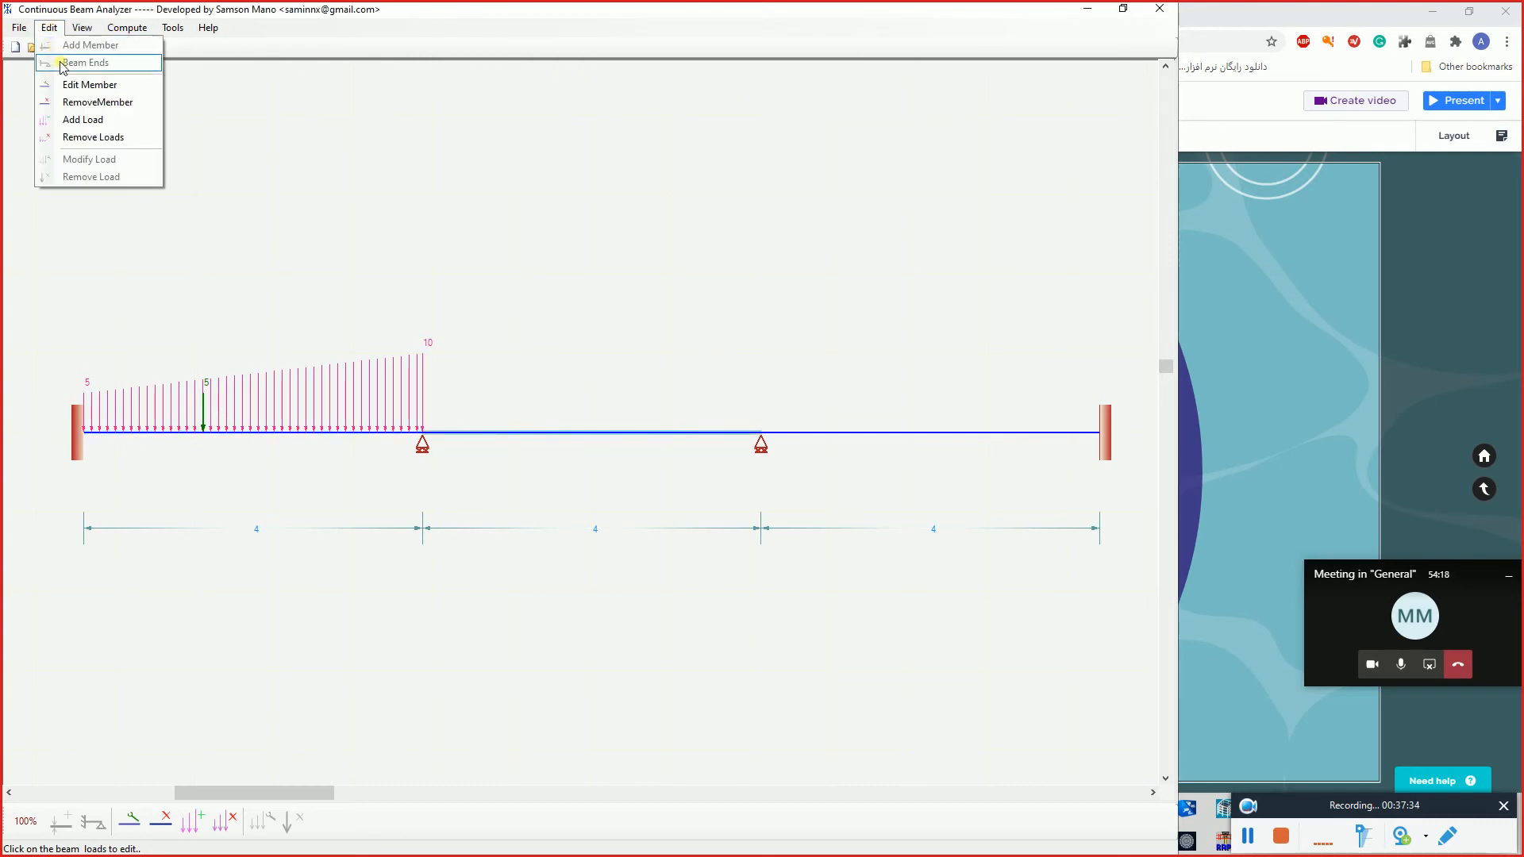
{"action": "left_click", "coordinate": [80, 84]}
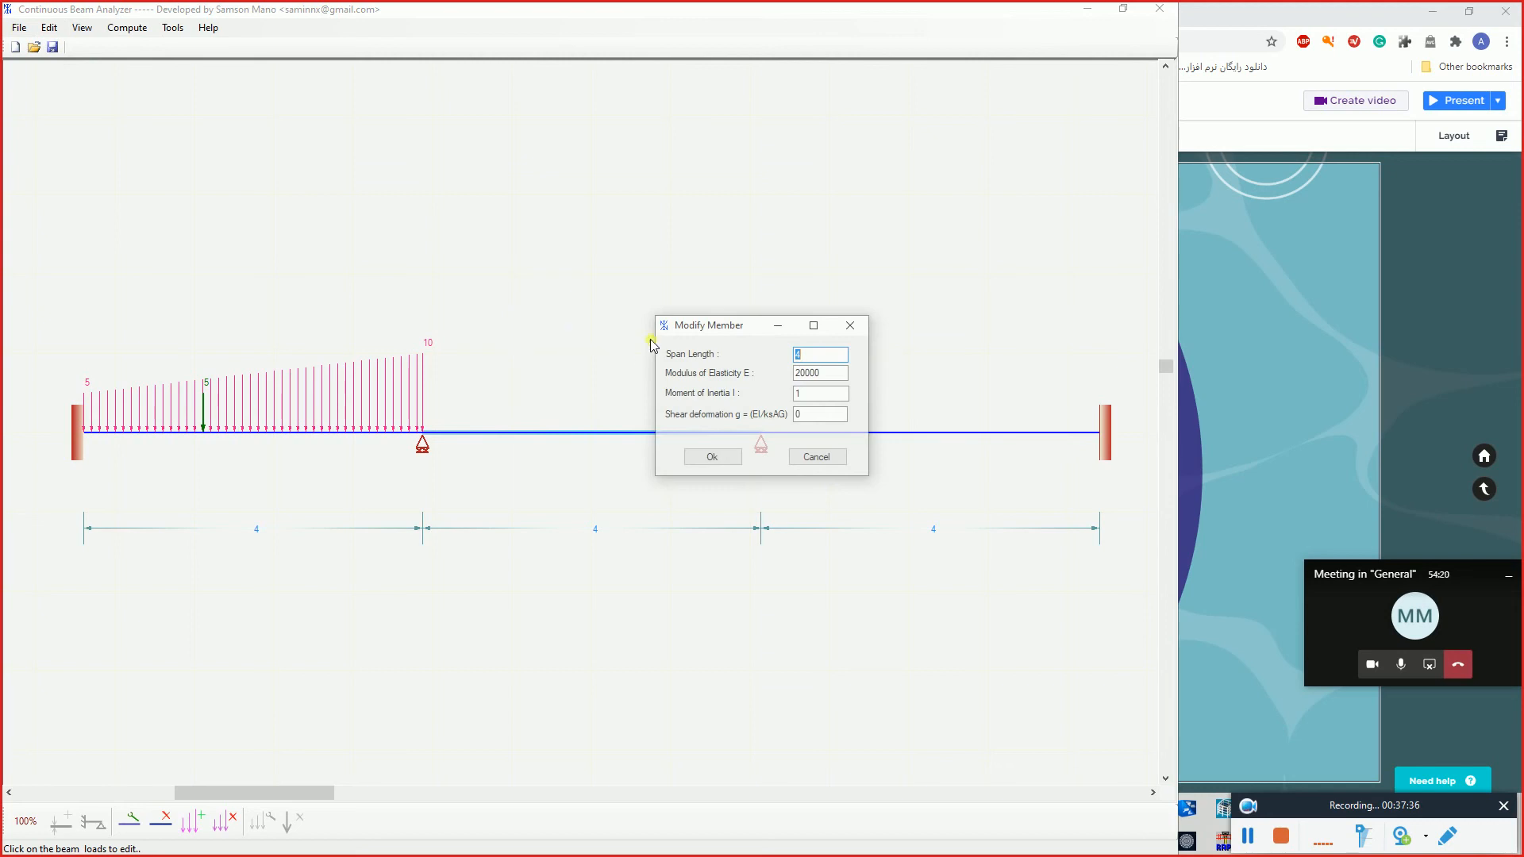
{"action": "left_click_drag", "start_coordinate": [726, 320], "coordinate": [708, 192]}
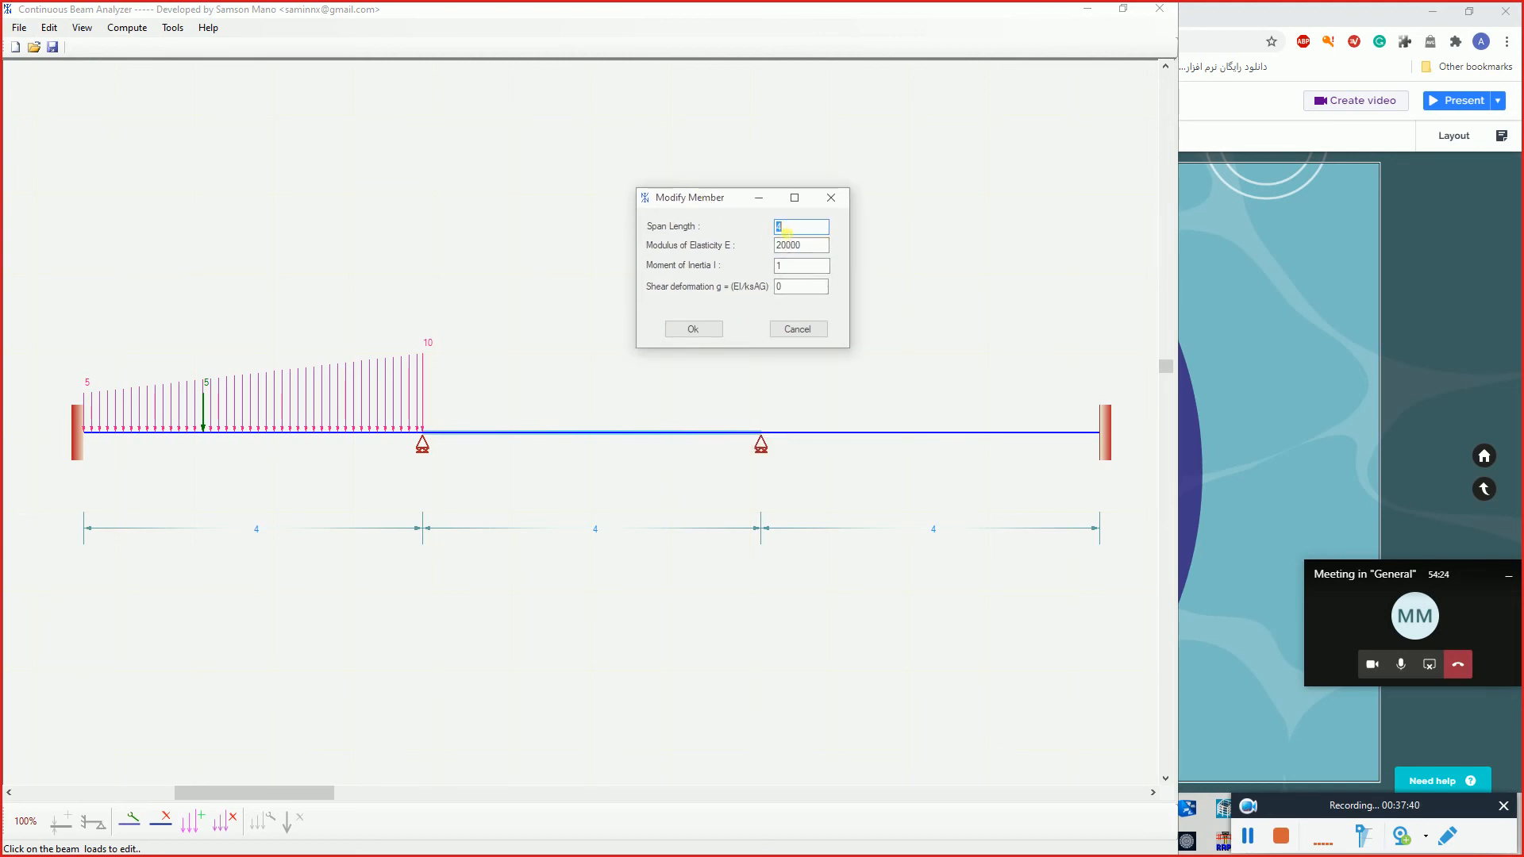
{"action": "left_click", "coordinate": [693, 329]}
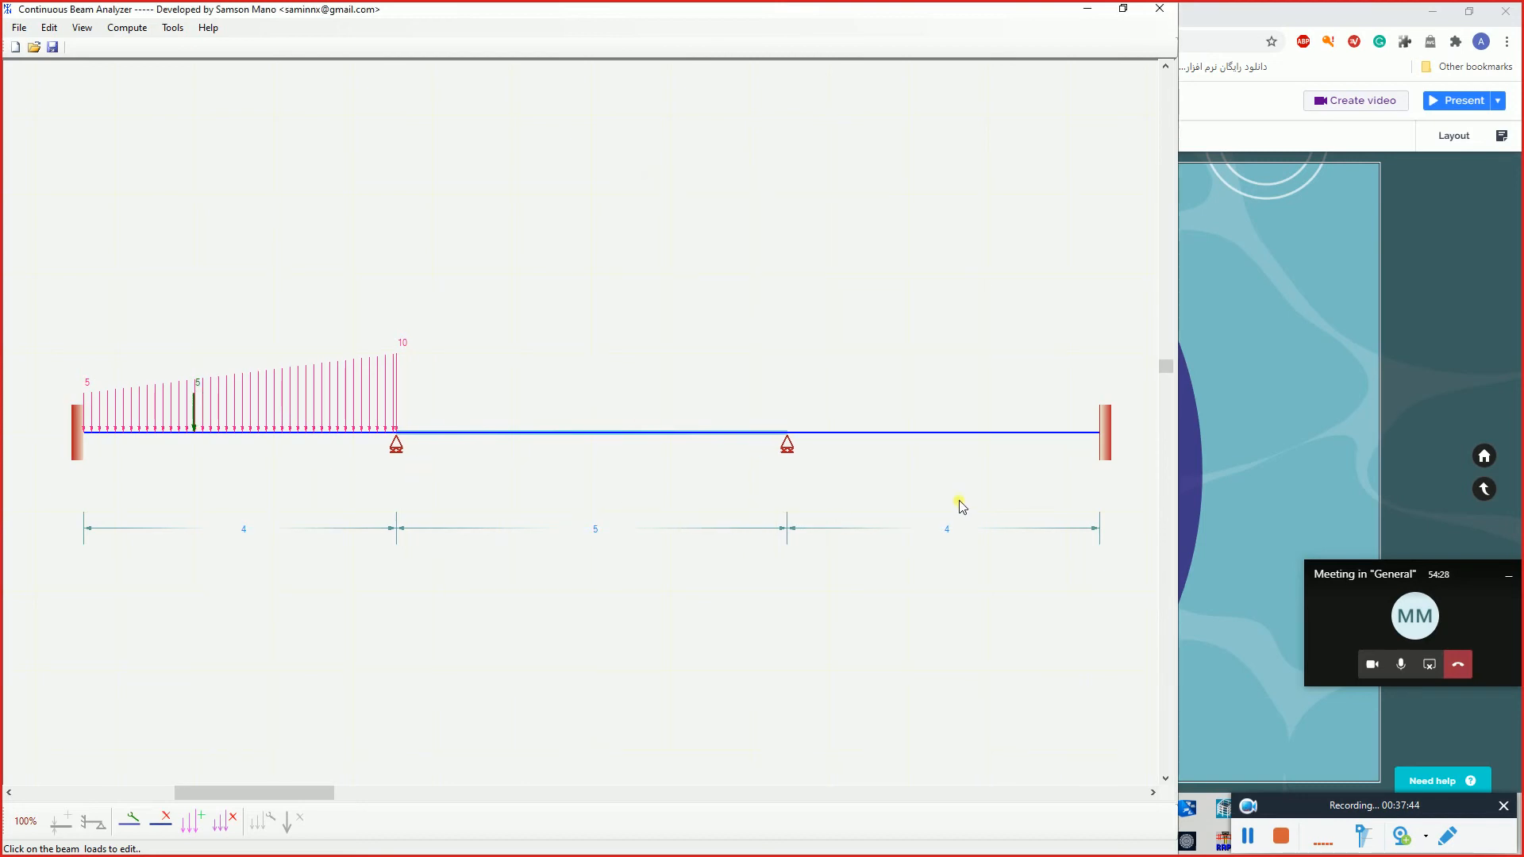
- Add a distributed load with start and end intensity 5 over the full middle span
{"action": "left_click", "coordinate": [49, 29]}
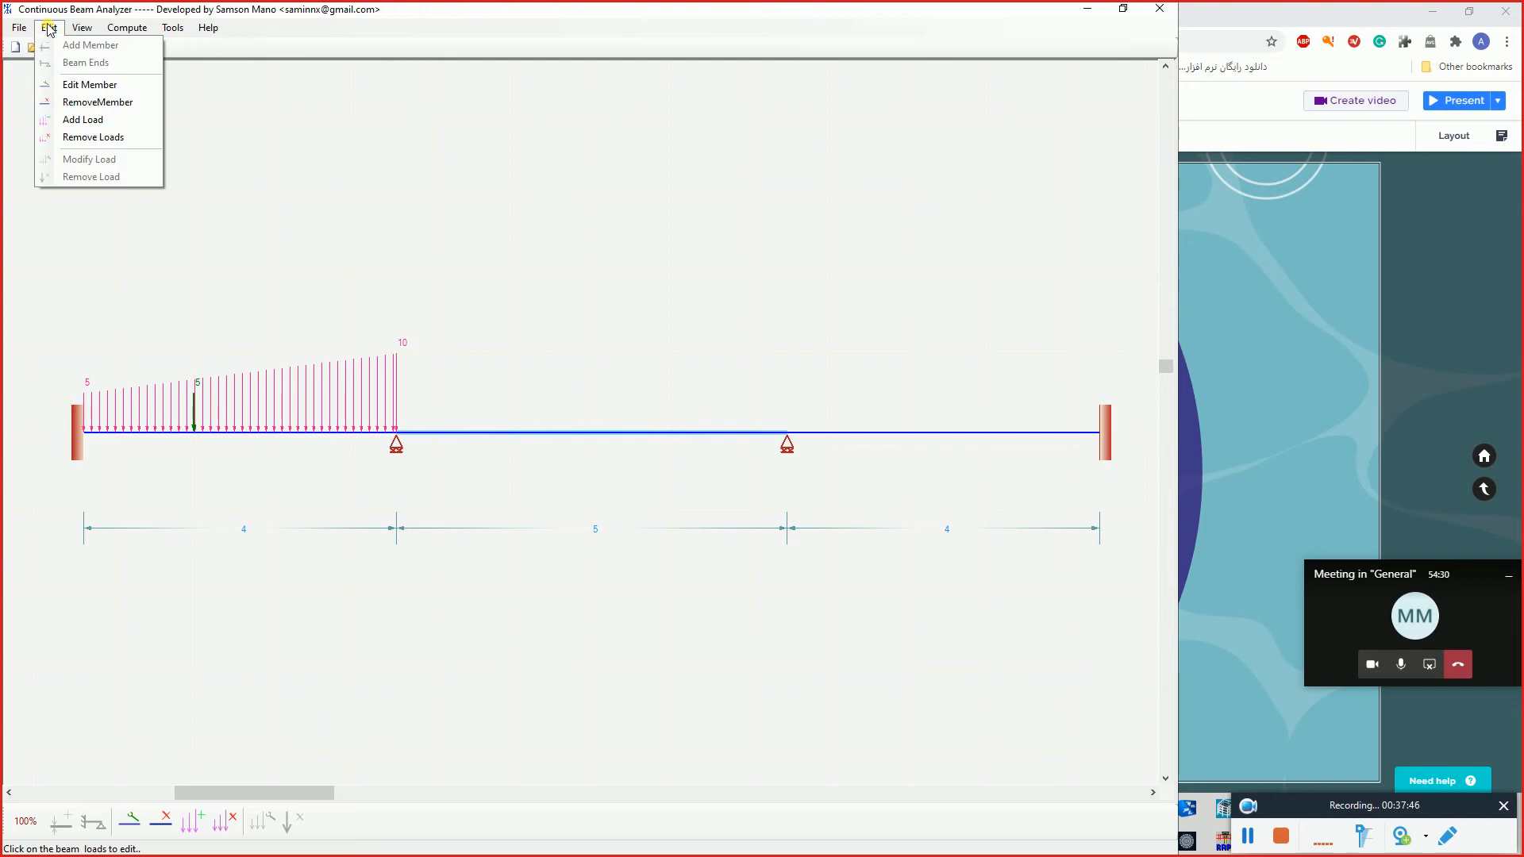
{"action": "left_click", "coordinate": [101, 120]}
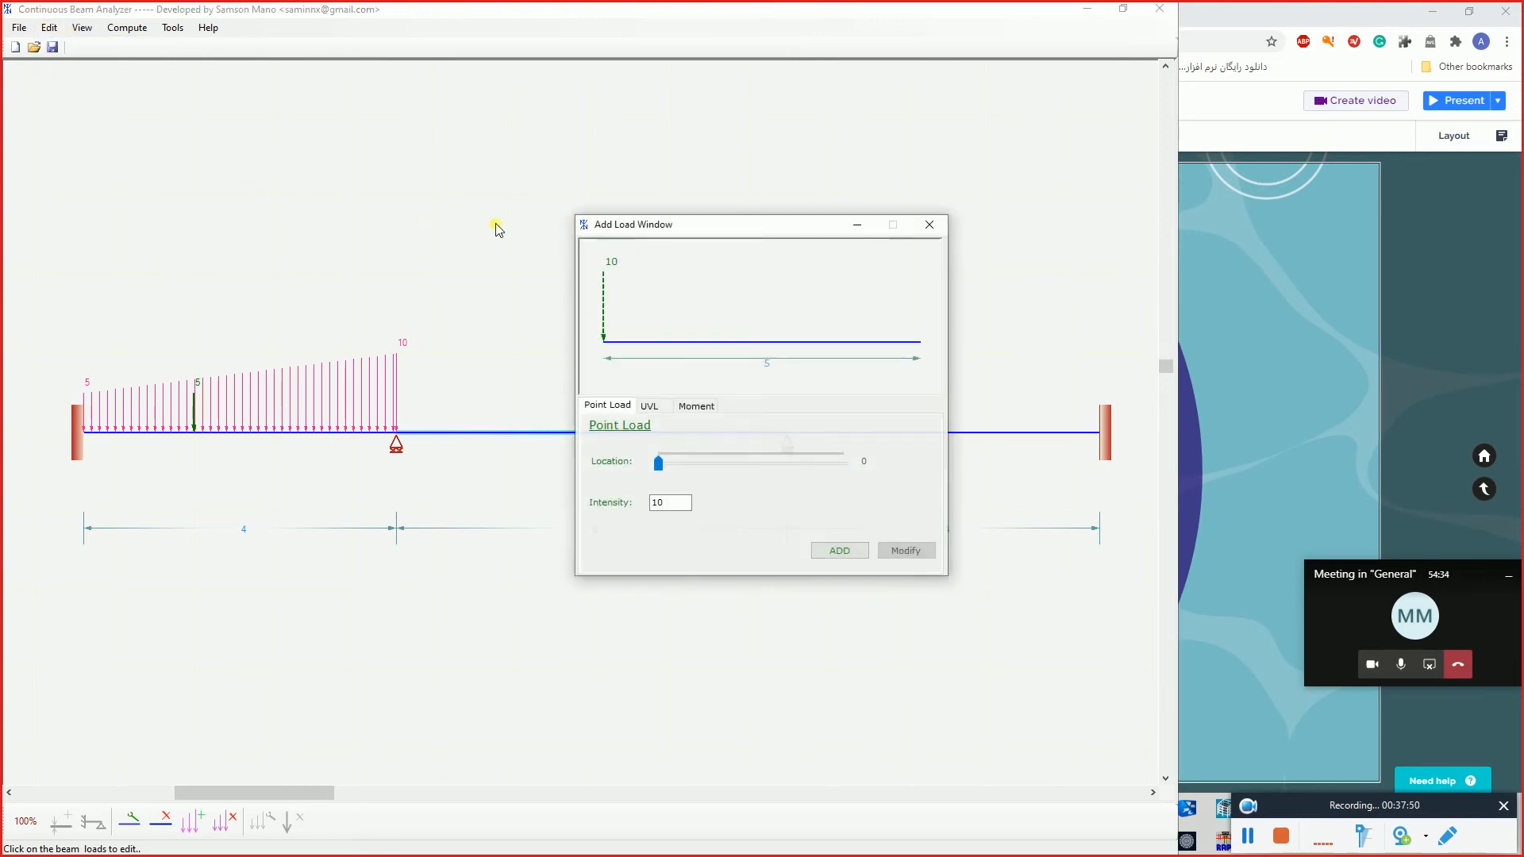
{"action": "left_click", "coordinate": [646, 256]}
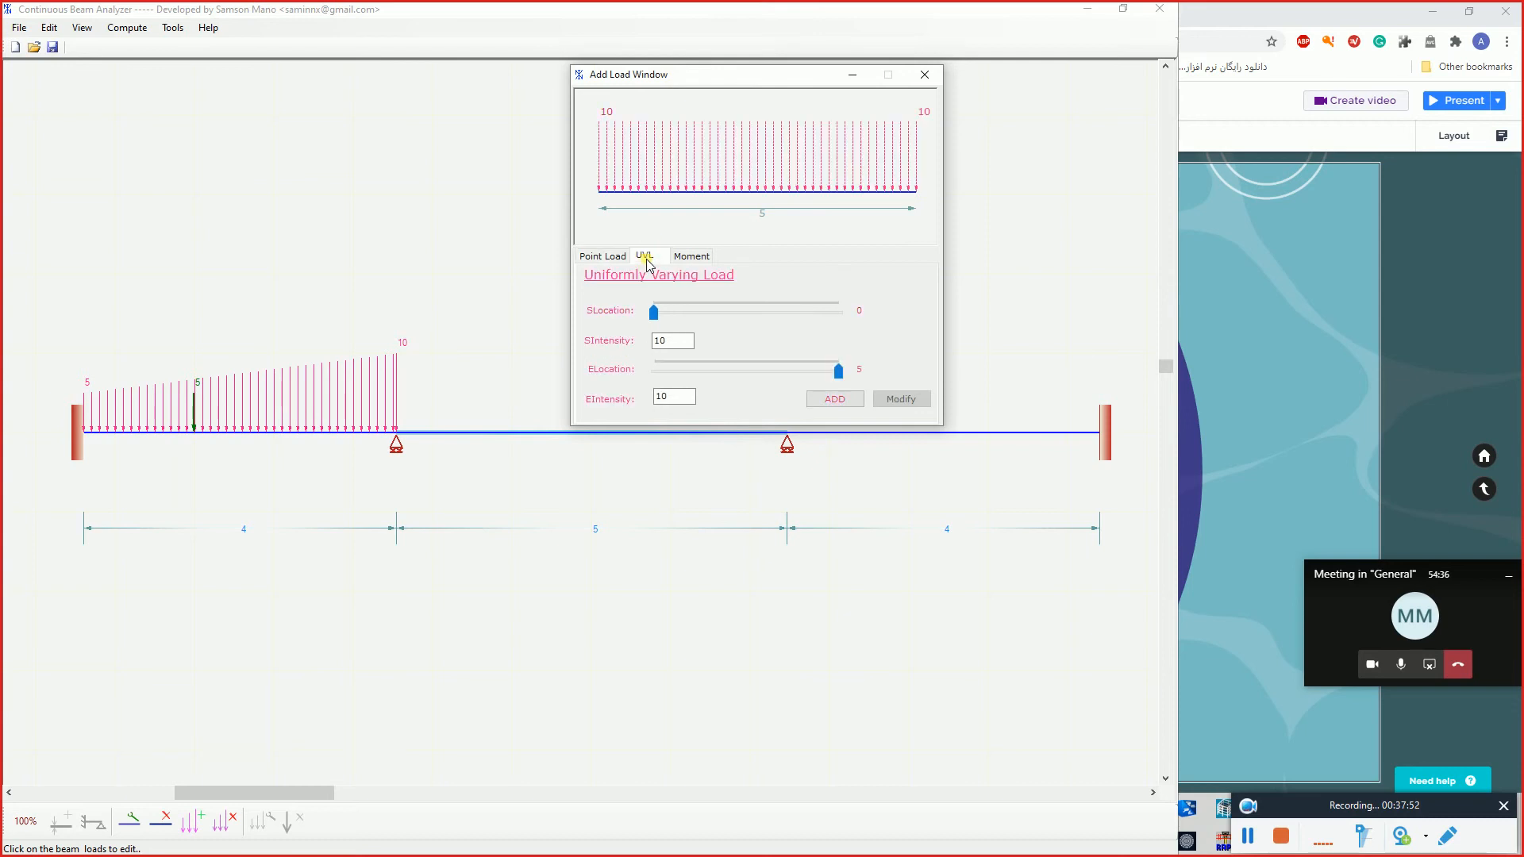
{"action": "left_click", "coordinate": [677, 347]}
{"action": "type", "text": "5"}
{"action": "key", "text": "Tab"}
{"action": "key", "text": "Tab"}
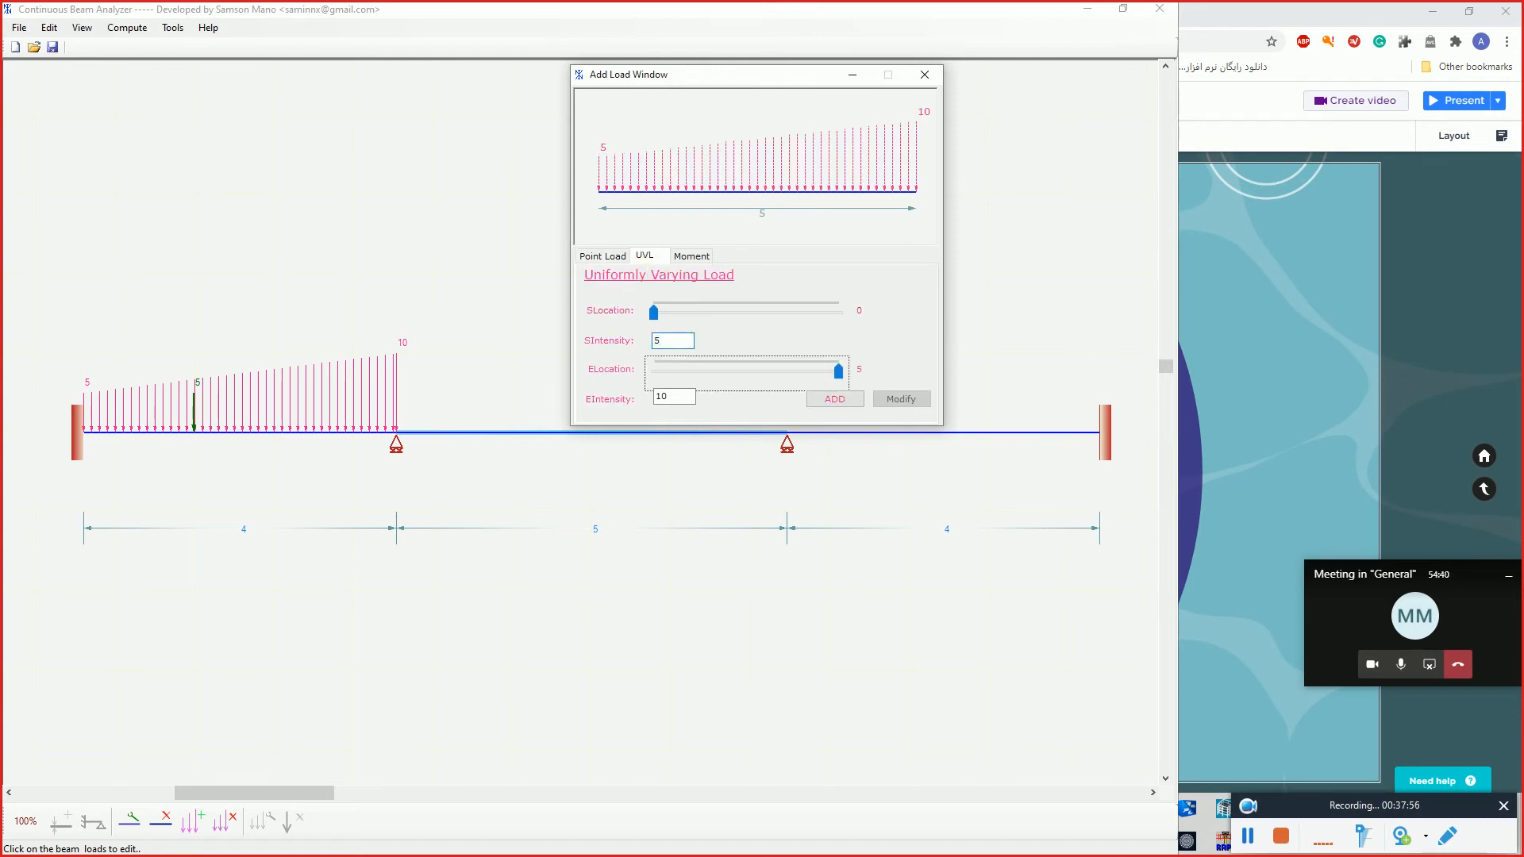
{"action": "type", "text": "5"}
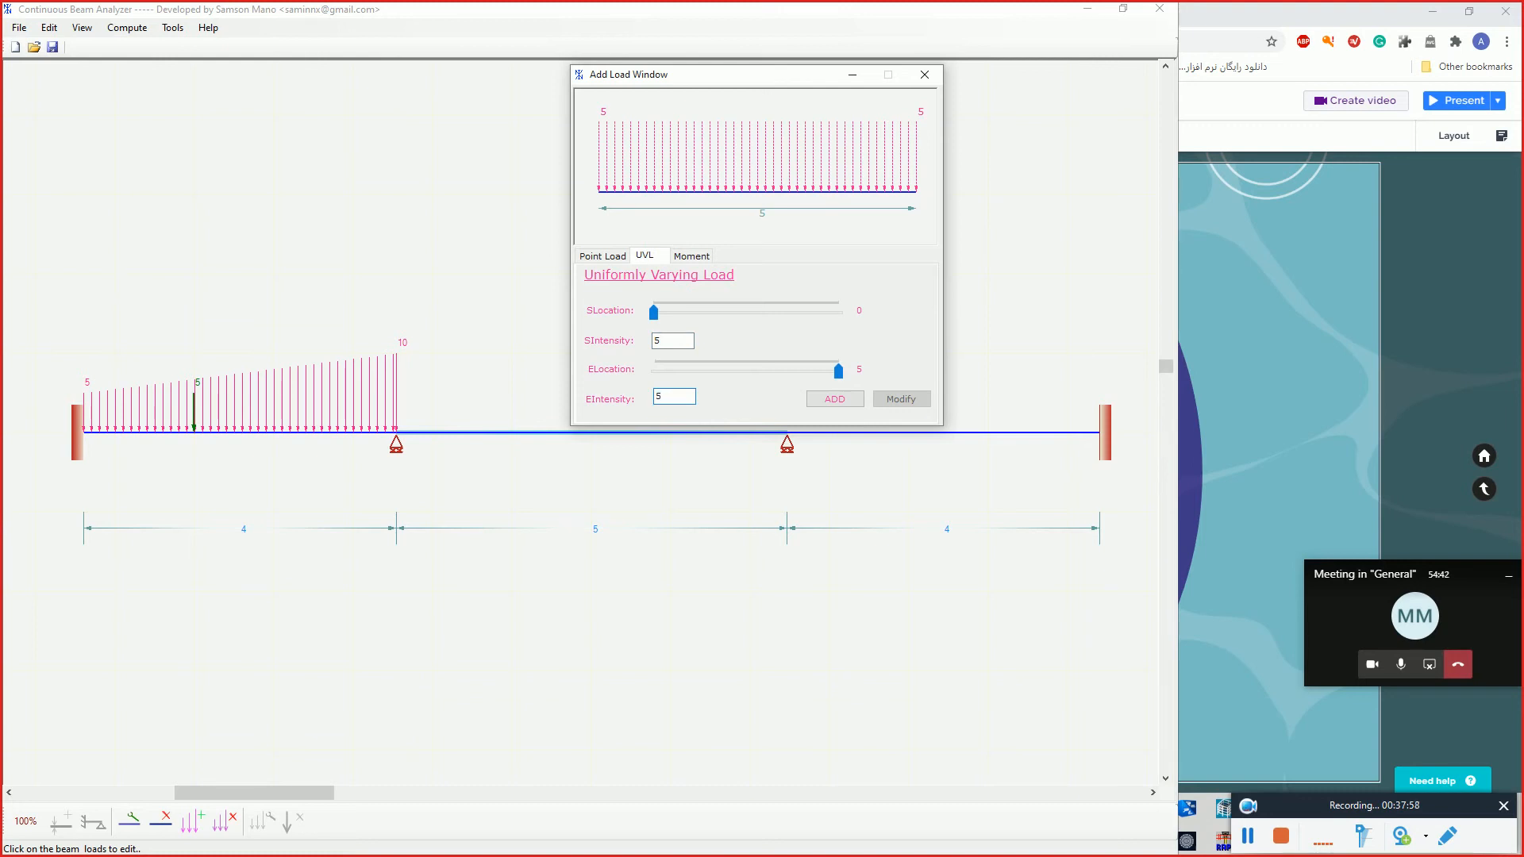
{"action": "mouse_move", "coordinate": [838, 373]}
{"action": "left_mouse_down"}
{"action": "mouse_move", "coordinate": [755, 378]}
{"action": "mouse_move", "coordinate": [864, 379]}
{"action": "left_mouse_up"}
{"action": "left_click", "coordinate": [835, 399]}
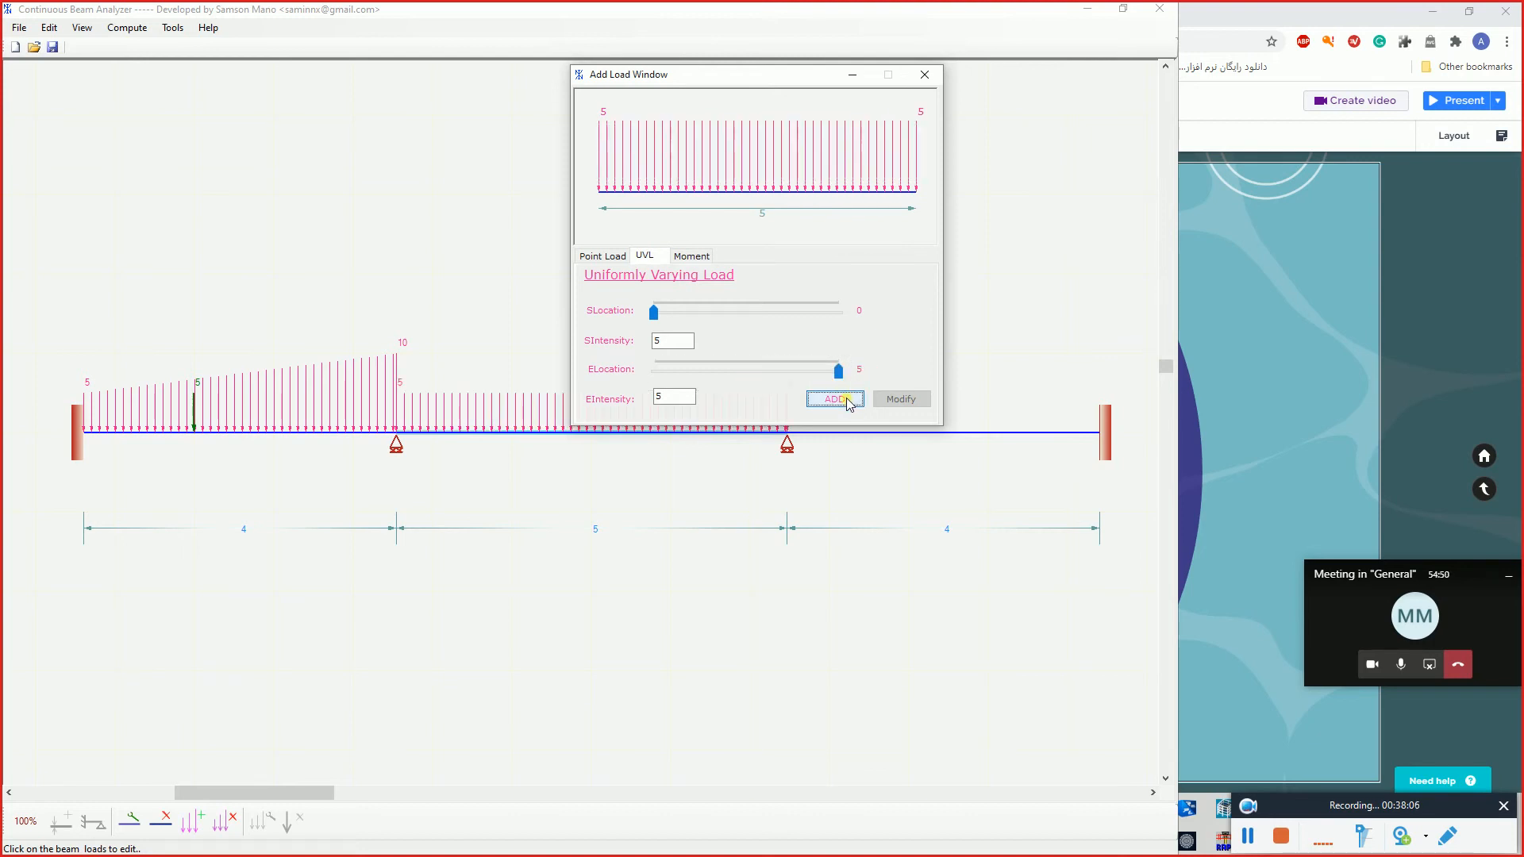
{"action": "left_click", "coordinate": [925, 74]}
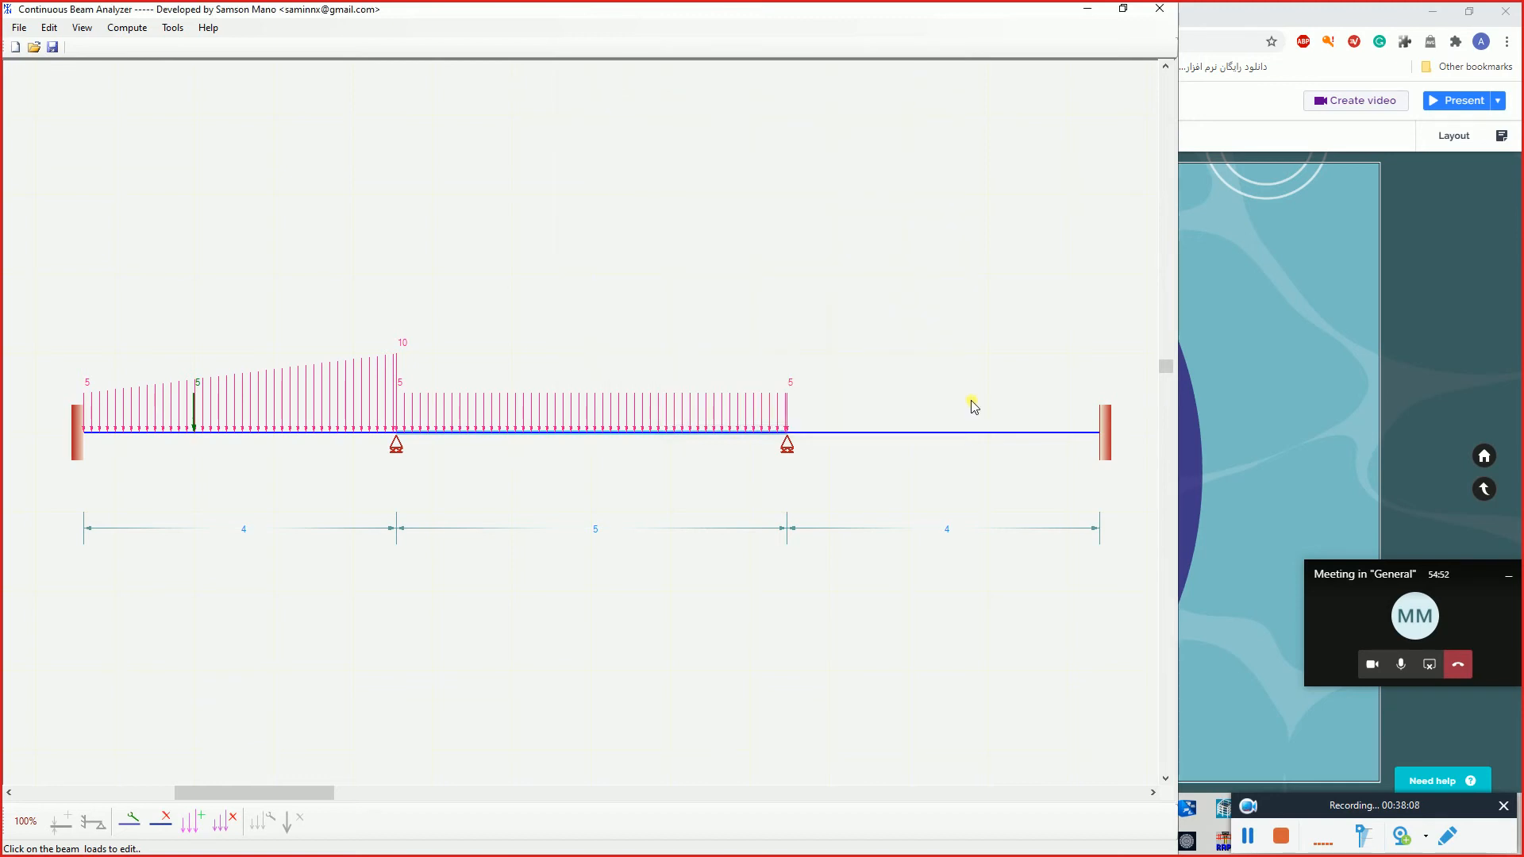
- Add a distributed load with start and end intensity 15 to the third span, from location 0.5 to 3.5
{"action": "left_click", "coordinate": [61, 33]}
{"action": "left_click", "coordinate": [80, 114]}
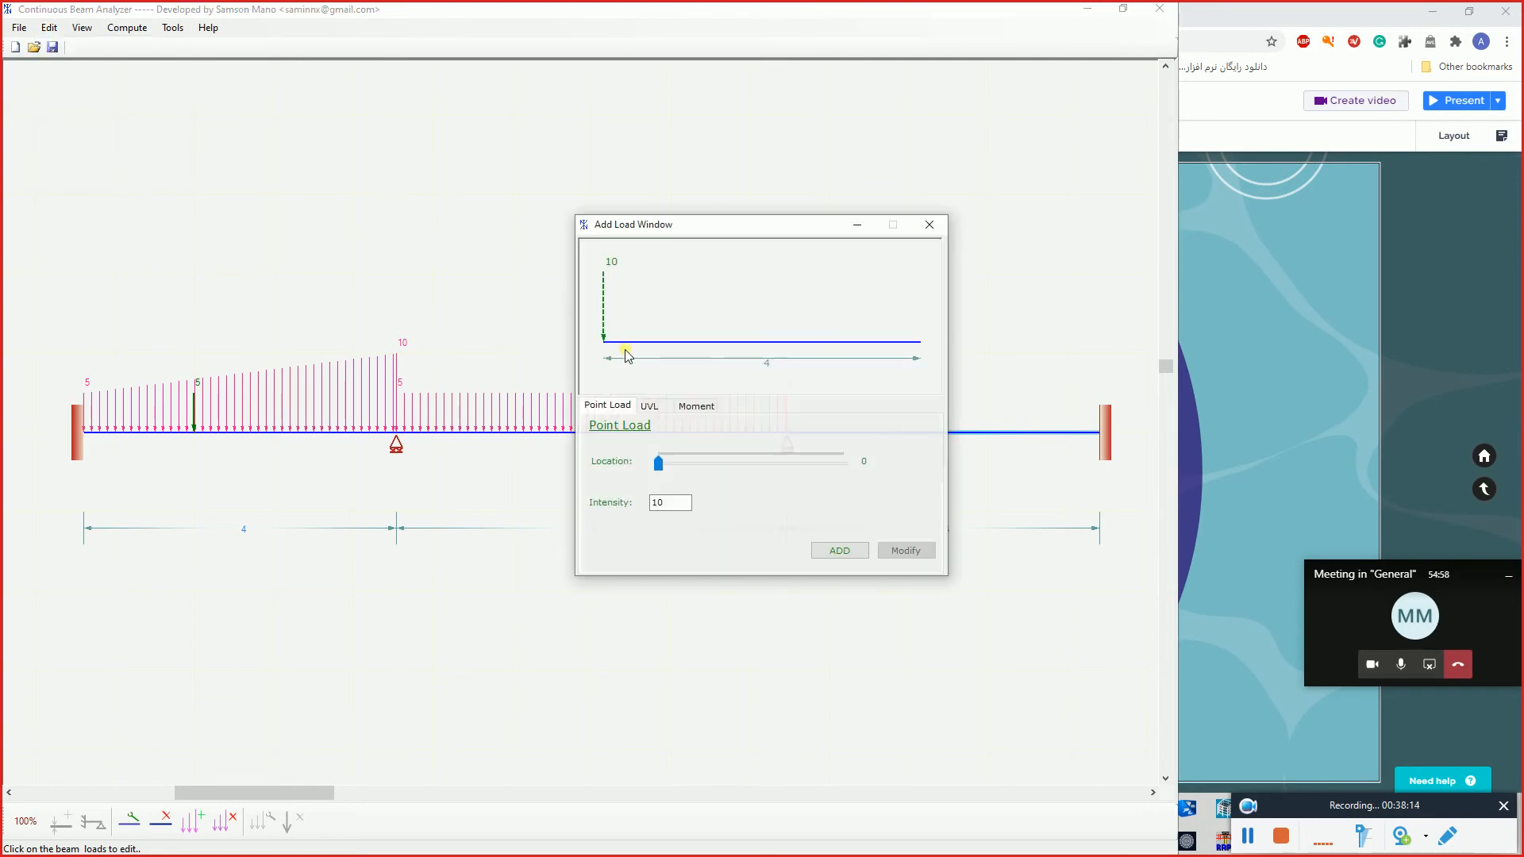
{"action": "left_click", "coordinate": [691, 409]}
{"action": "left_click", "coordinate": [653, 409]}
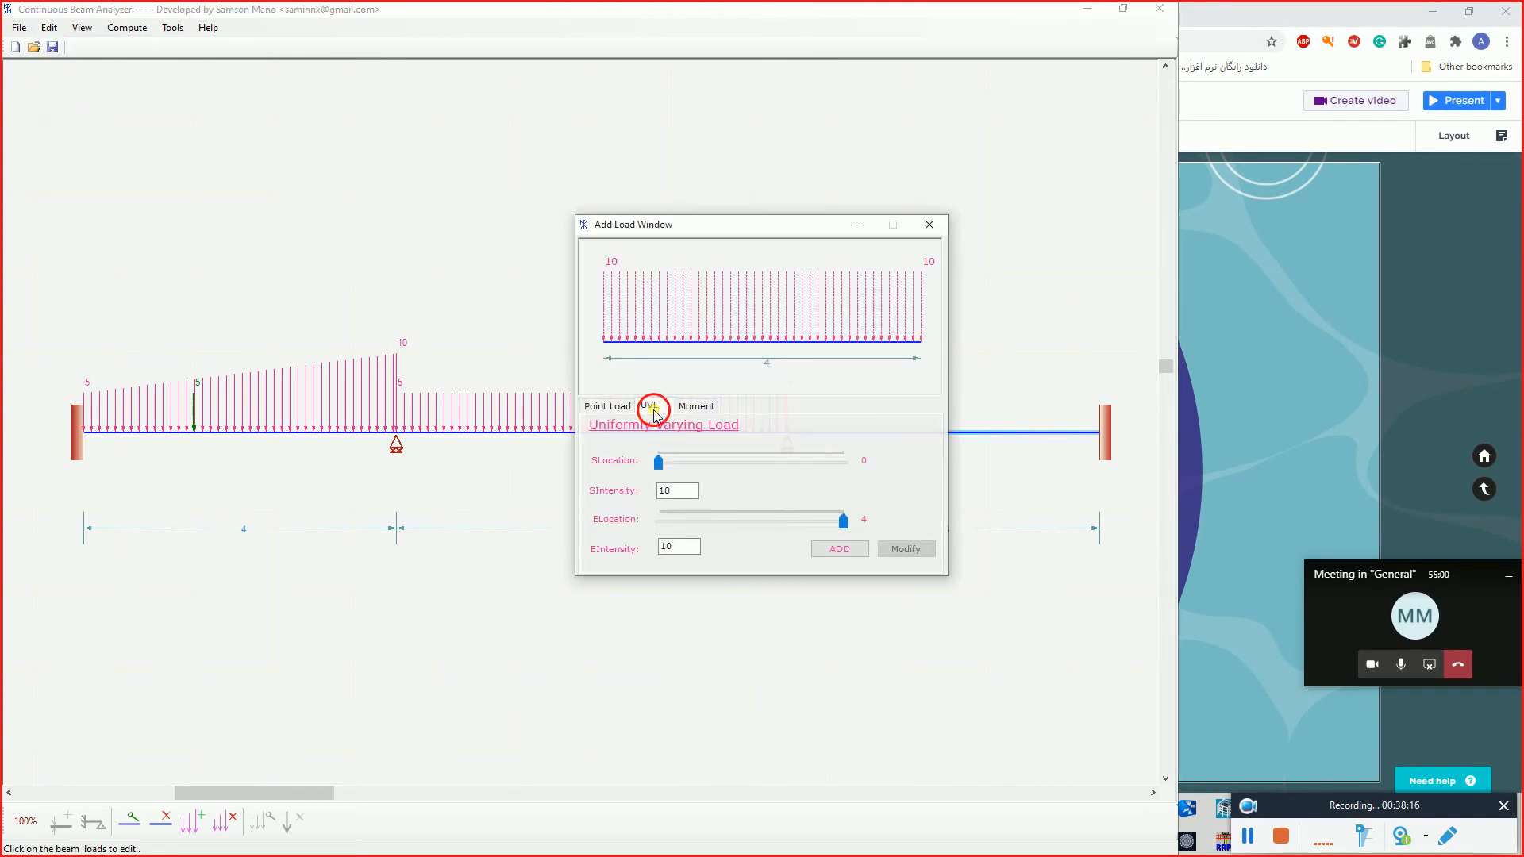
{"action": "double_click", "coordinate": [681, 492]}
{"action": "type", "text": "15"}
{"action": "key", "text": "Tab"}
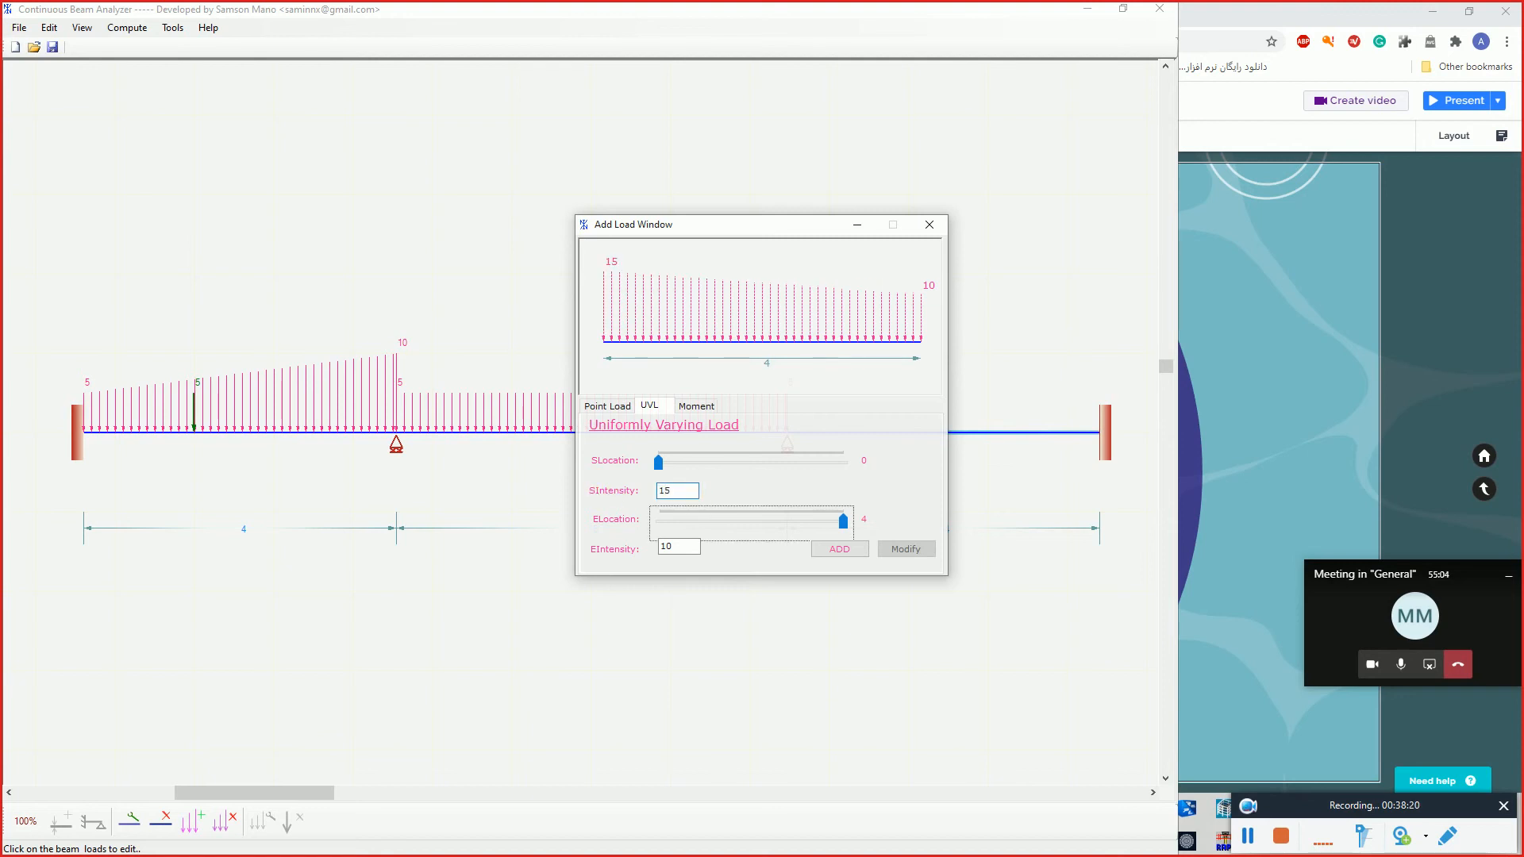
{"action": "key", "text": "Tab"}
{"action": "type", "text": "15"}
{"action": "left_click_drag", "start_coordinate": [658, 462], "coordinate": [683, 465]}
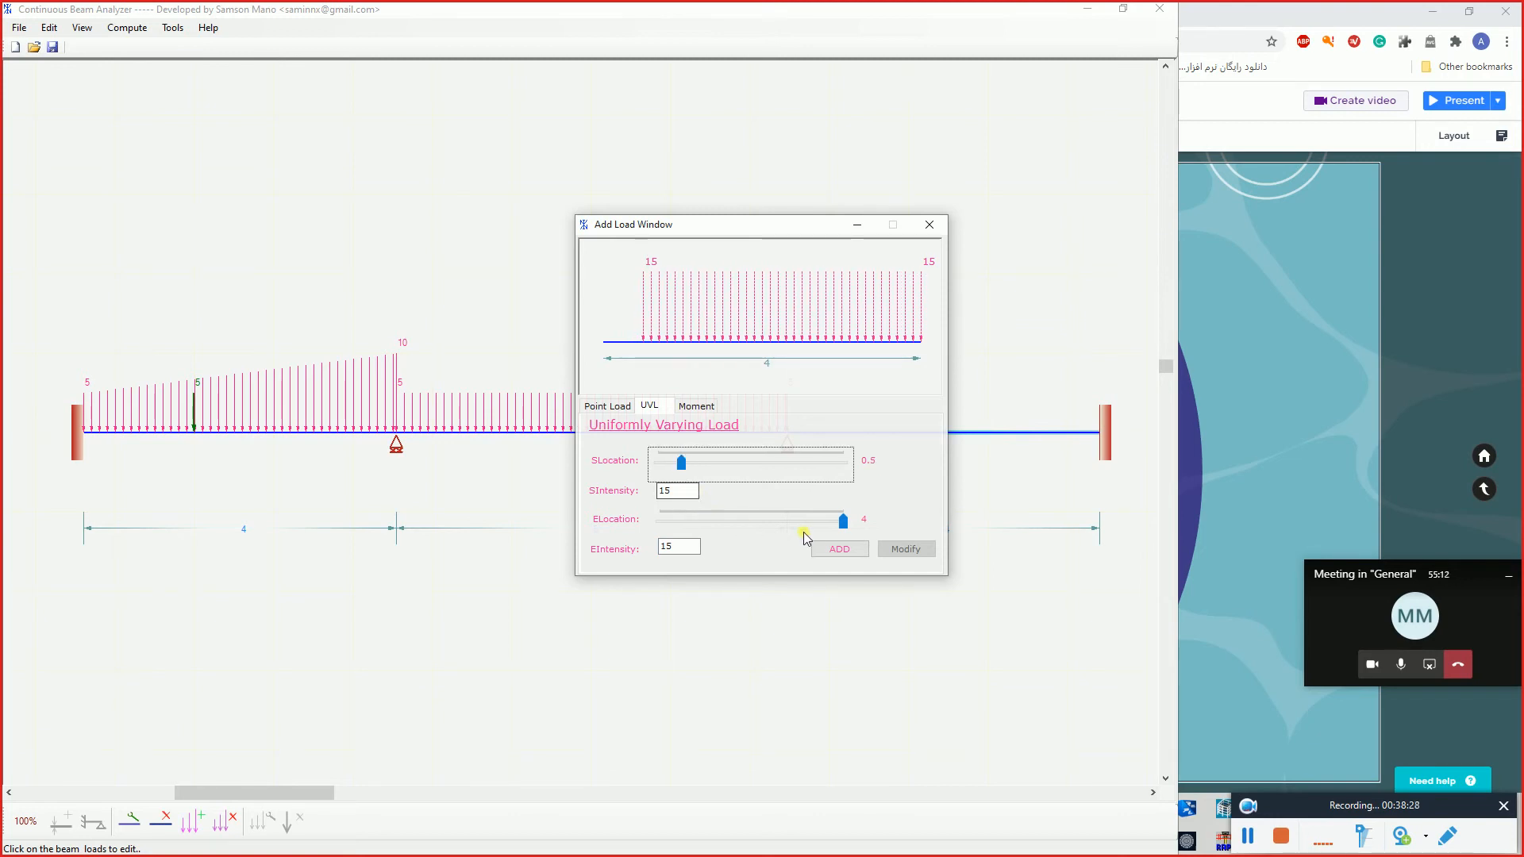
{"action": "left_click_drag", "start_coordinate": [843, 522], "coordinate": [825, 530]}
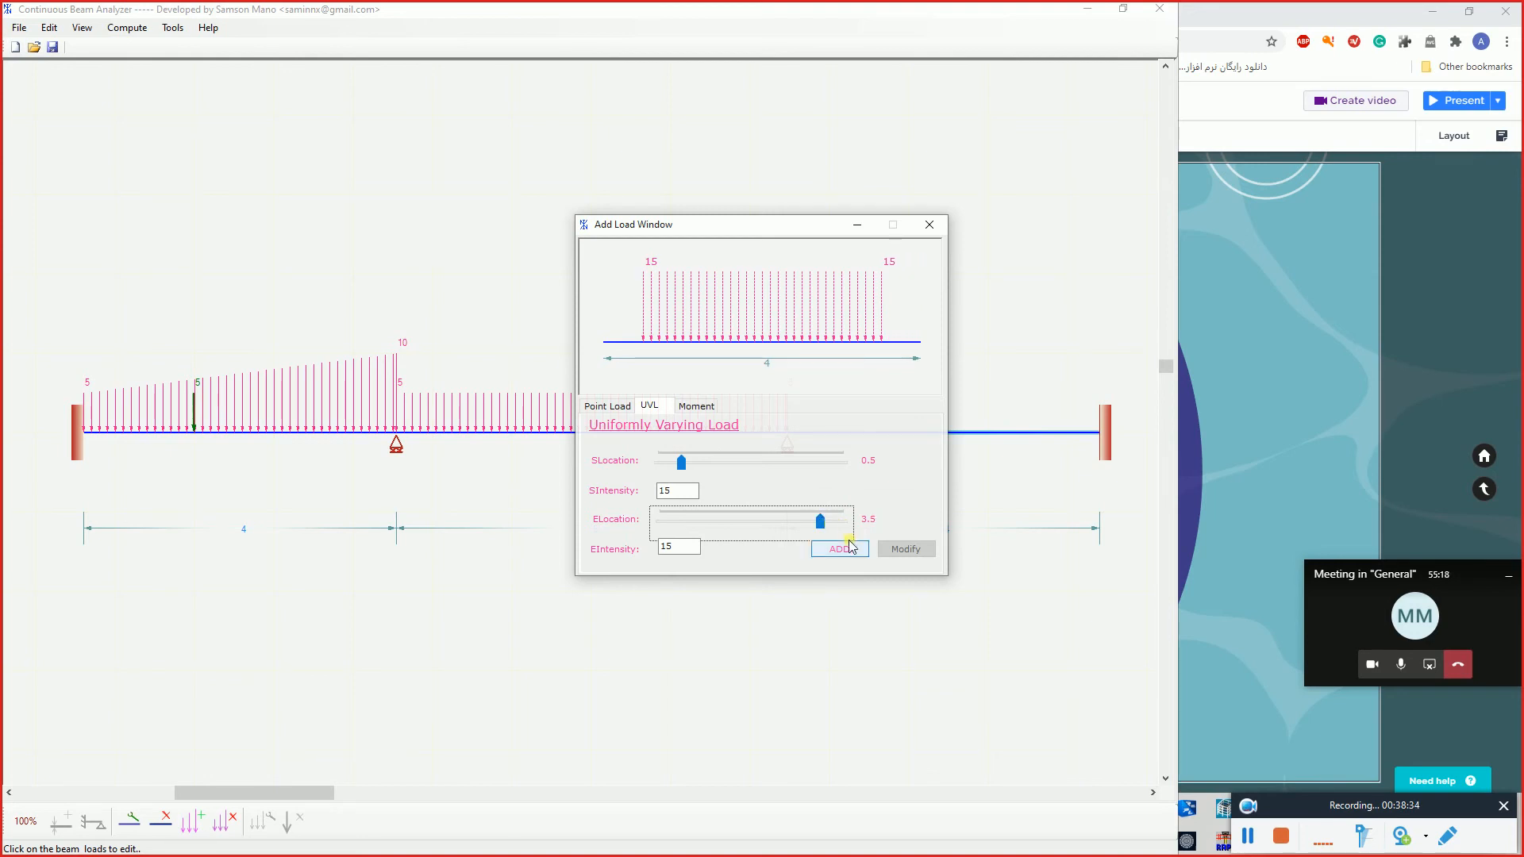
{"action": "left_click", "coordinate": [841, 549]}
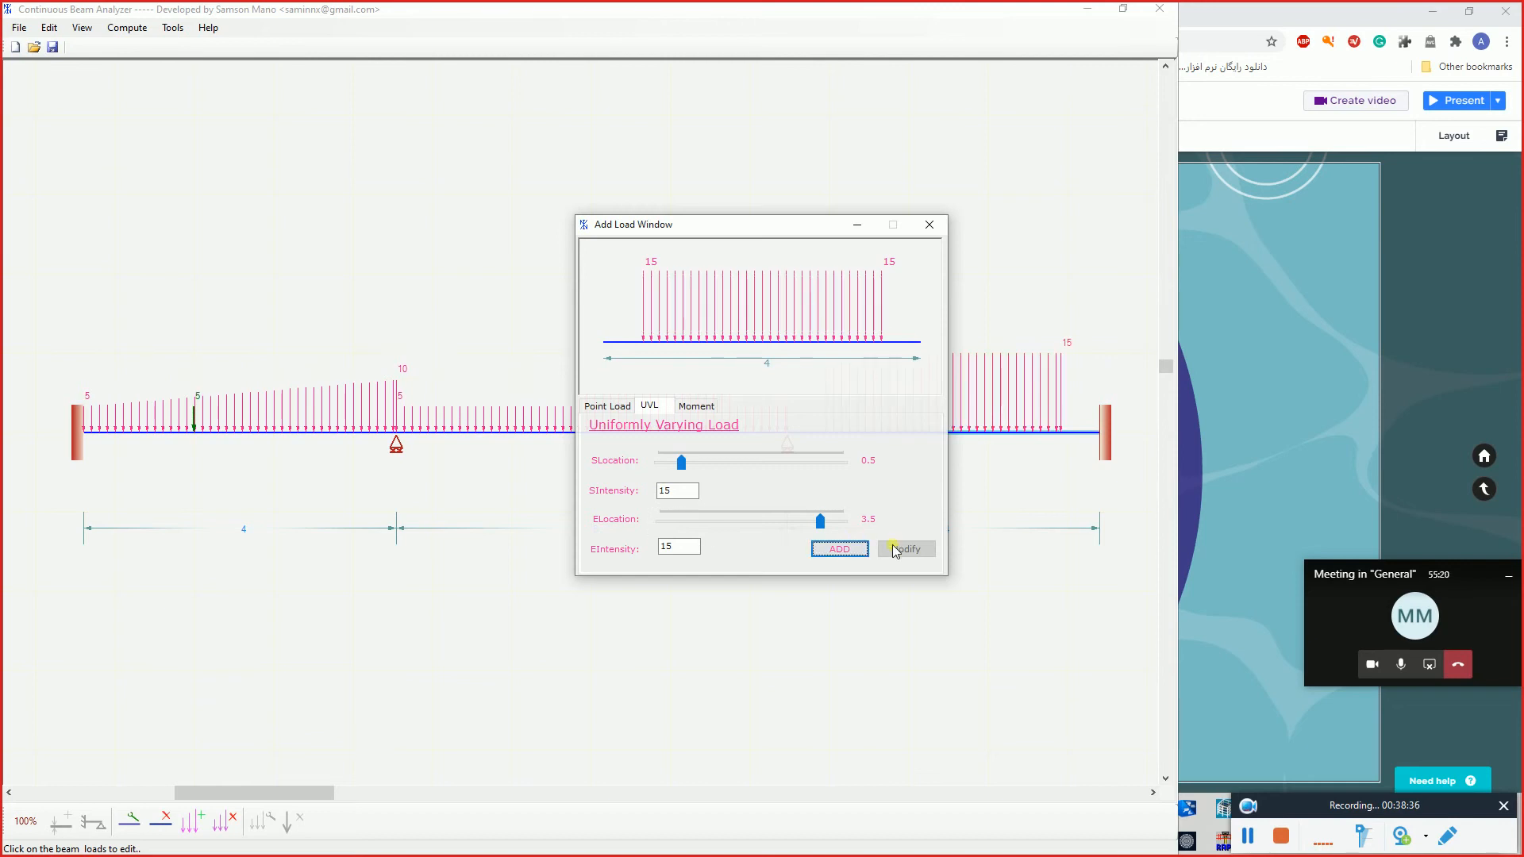
{"action": "left_click", "coordinate": [930, 225]}
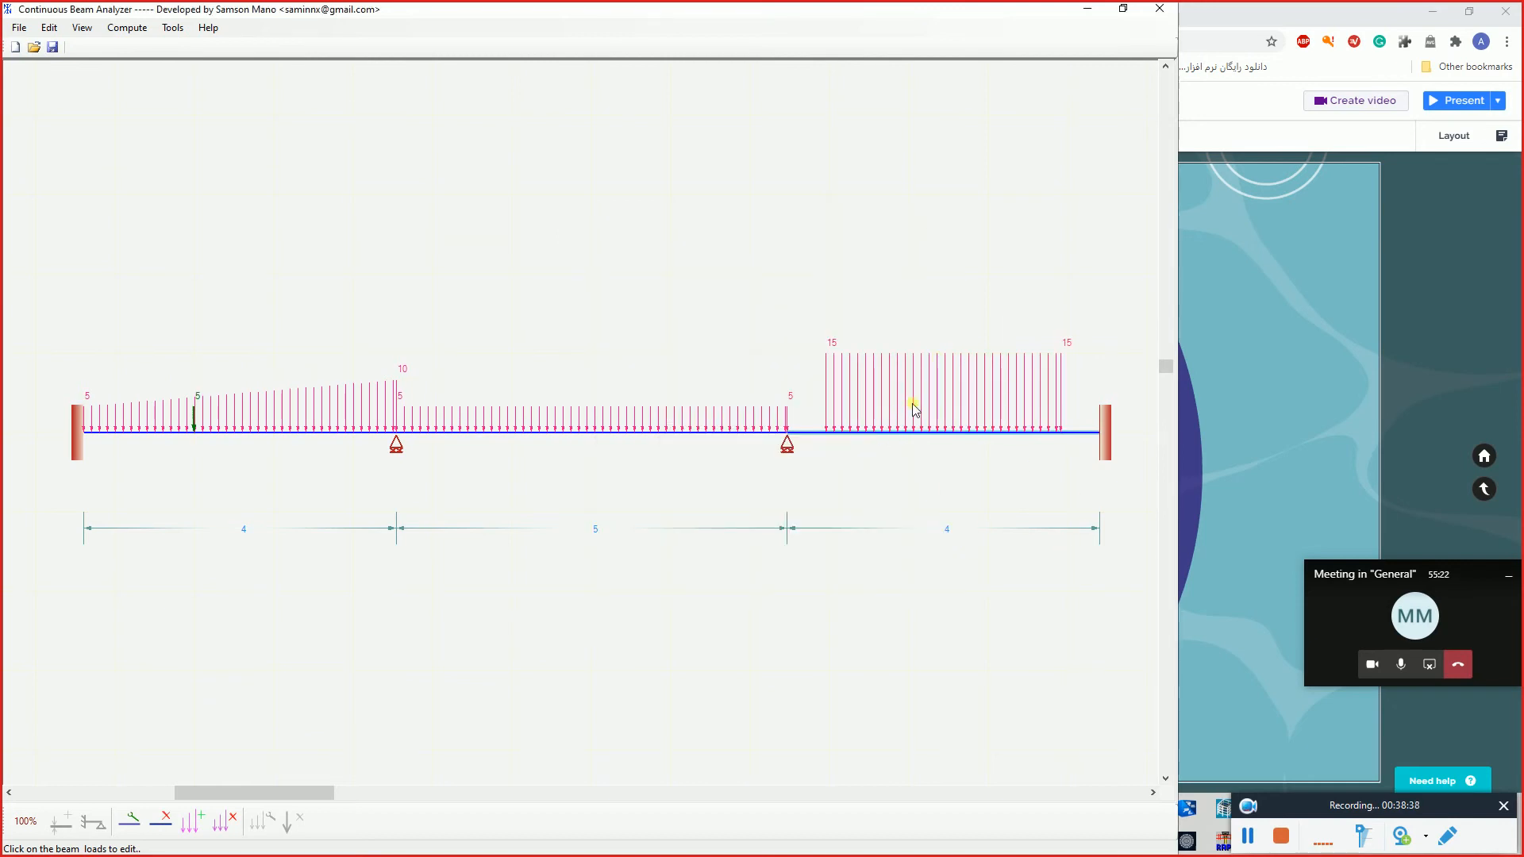
- Analyze the loaded three-span beam and display its bending moment diagram
{"action": "left_click", "coordinate": [138, 30]}
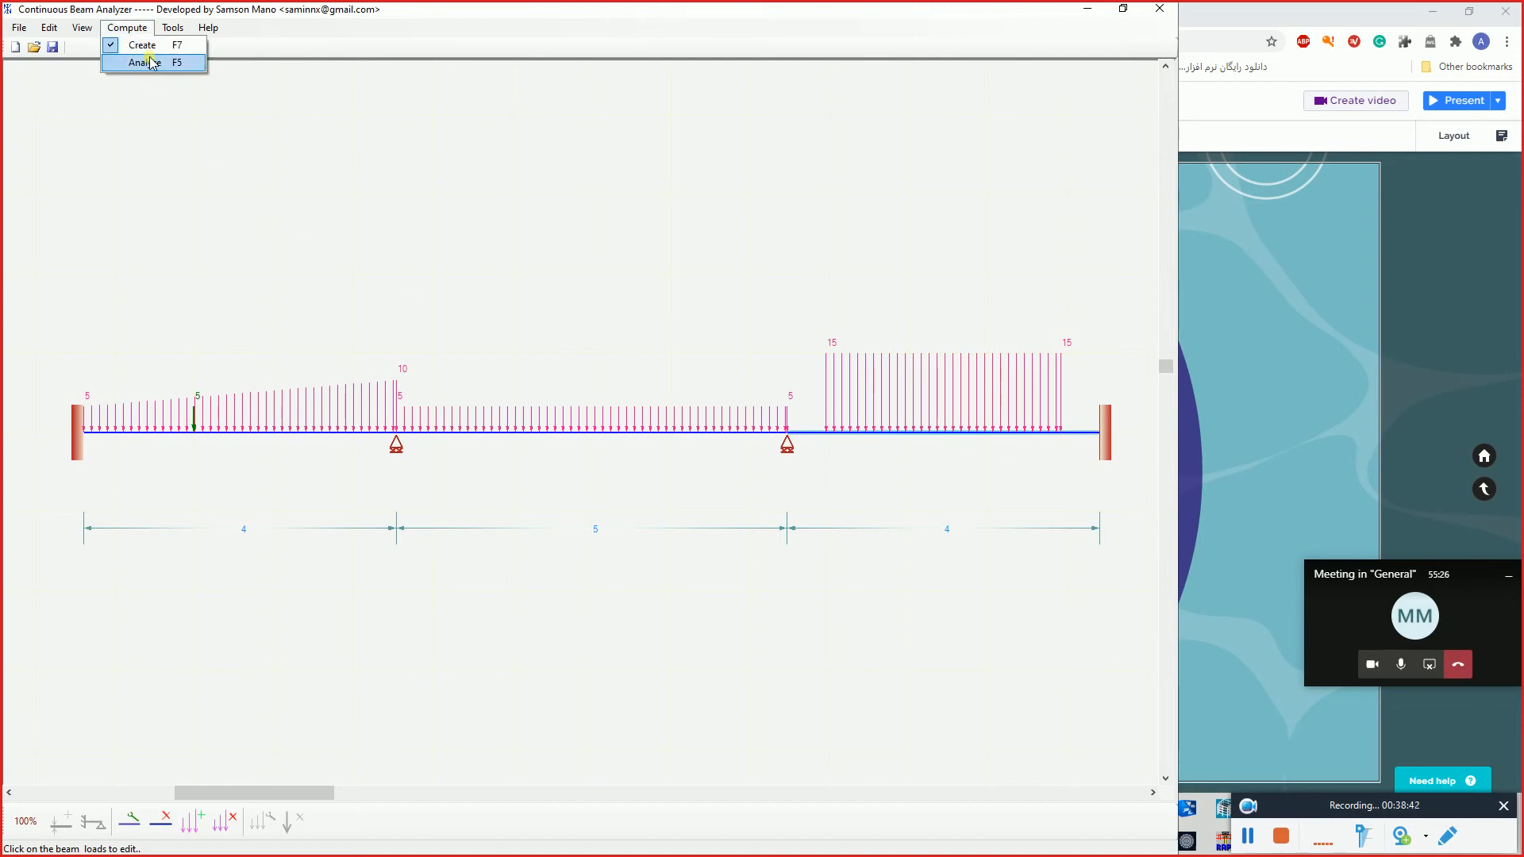
{"action": "left_click", "coordinate": [147, 62]}
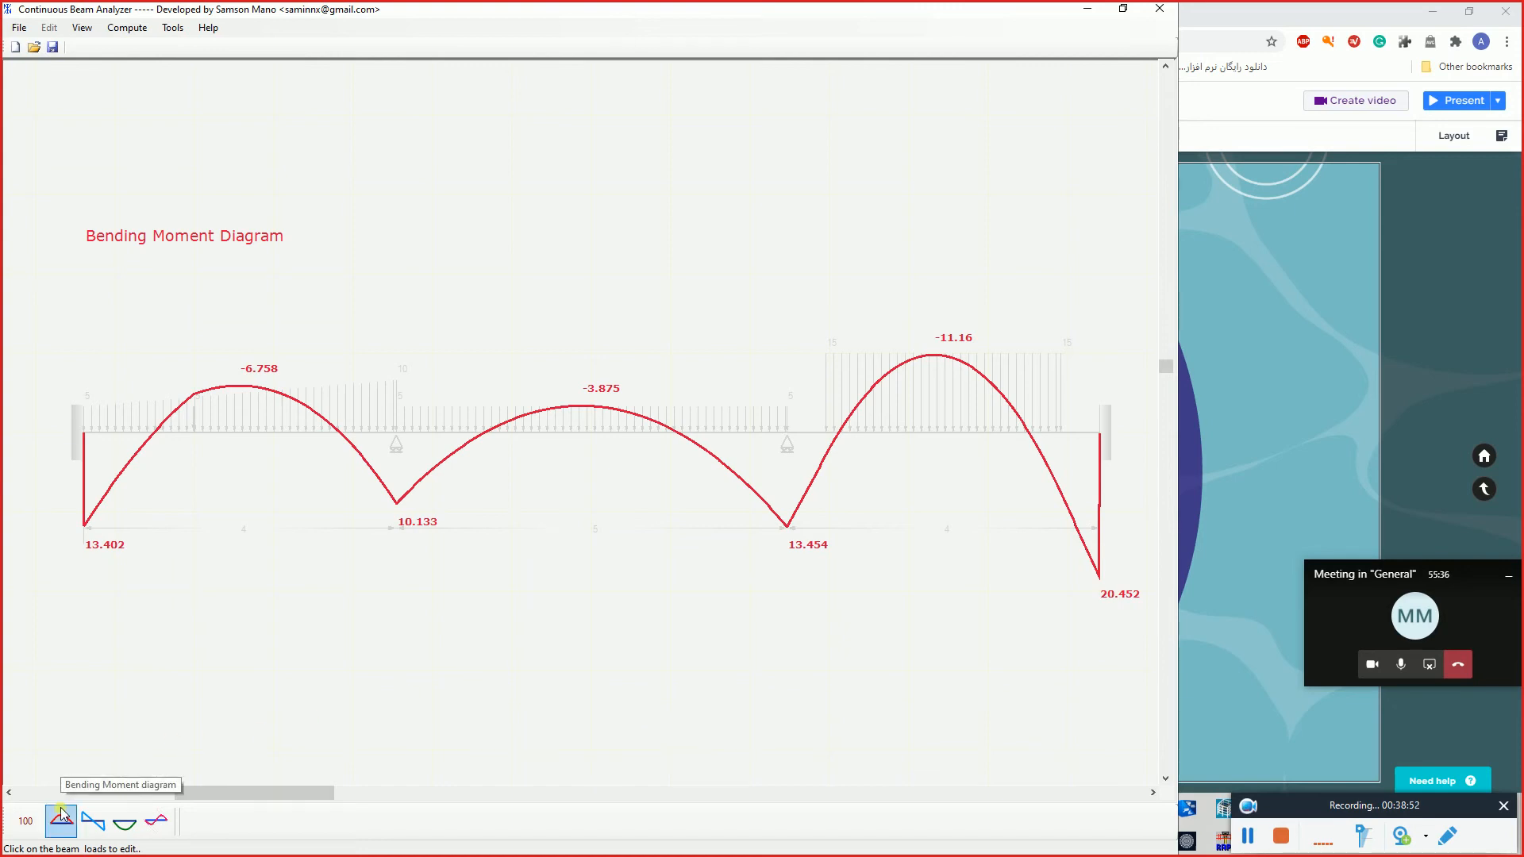
- Review the beam's shear force, displacement and slope diagrams, then return to the bending moment diagram
{"action": "left_click", "coordinate": [107, 829]}
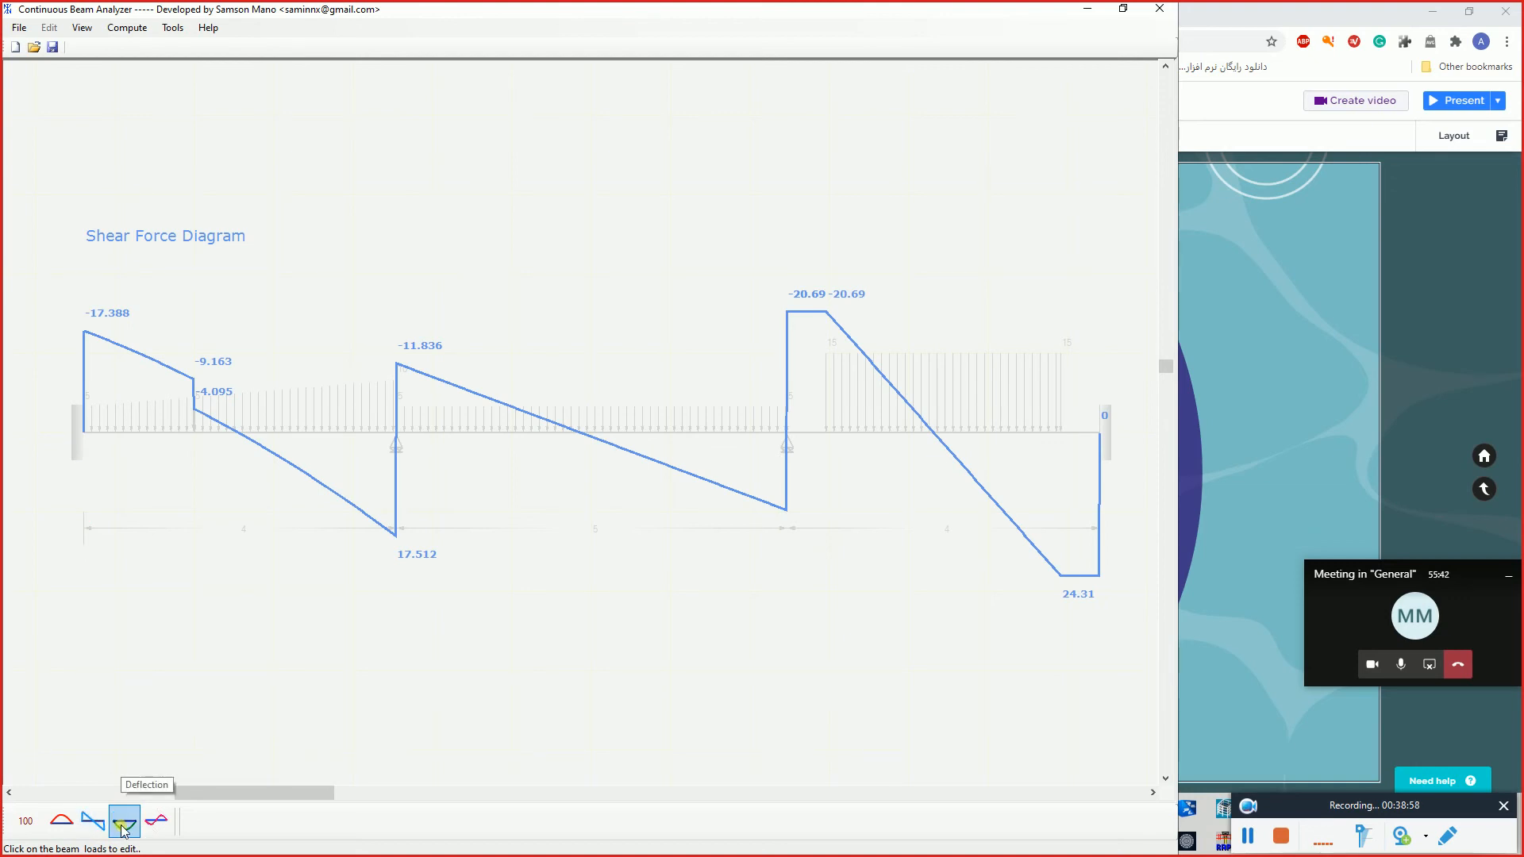
{"action": "left_click", "coordinate": [124, 829]}
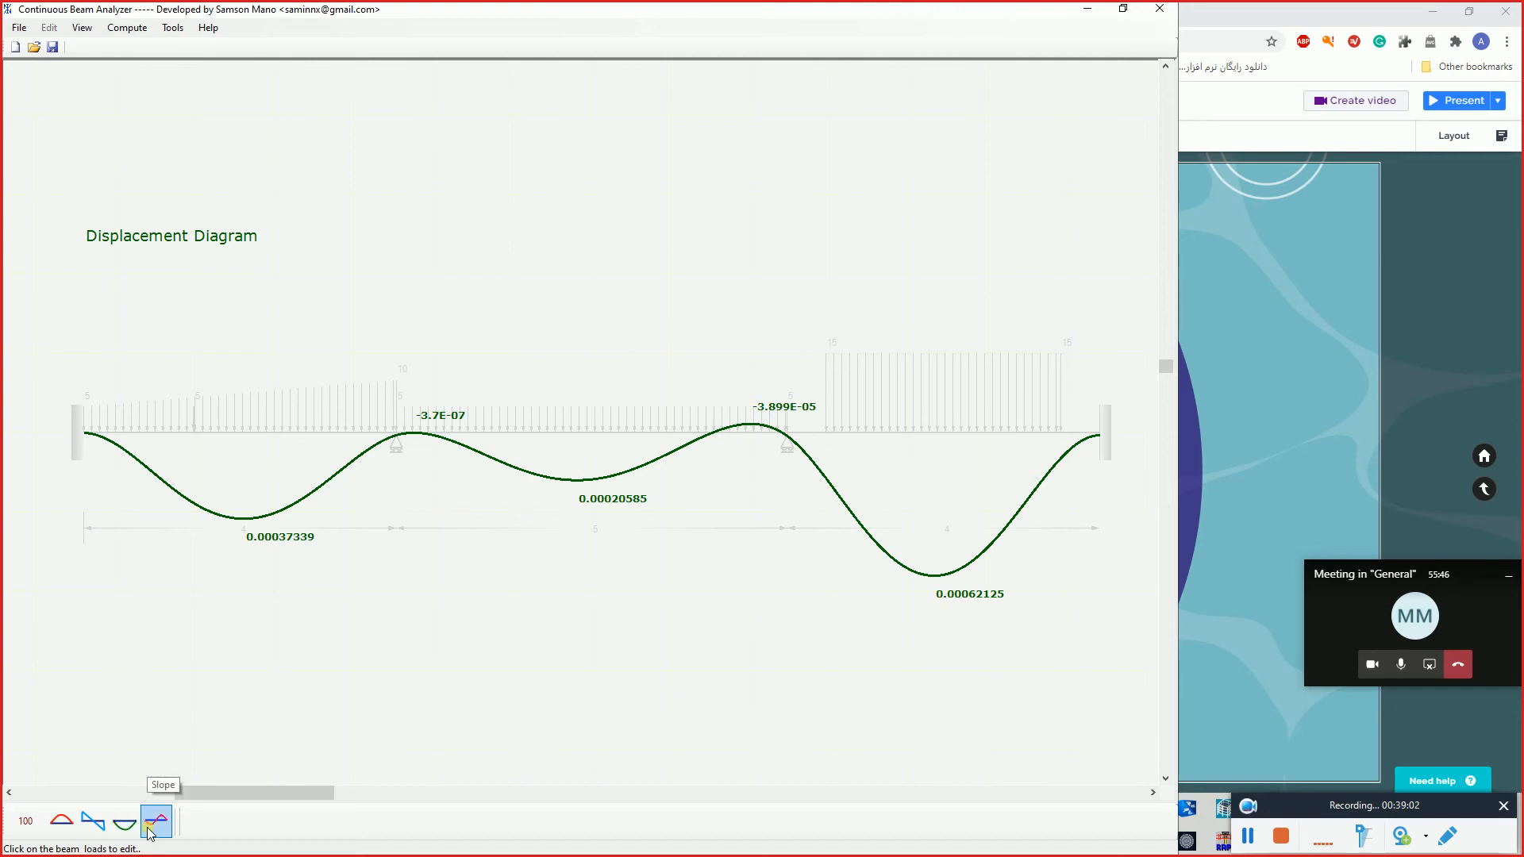
{"action": "left_click", "coordinate": [151, 829]}
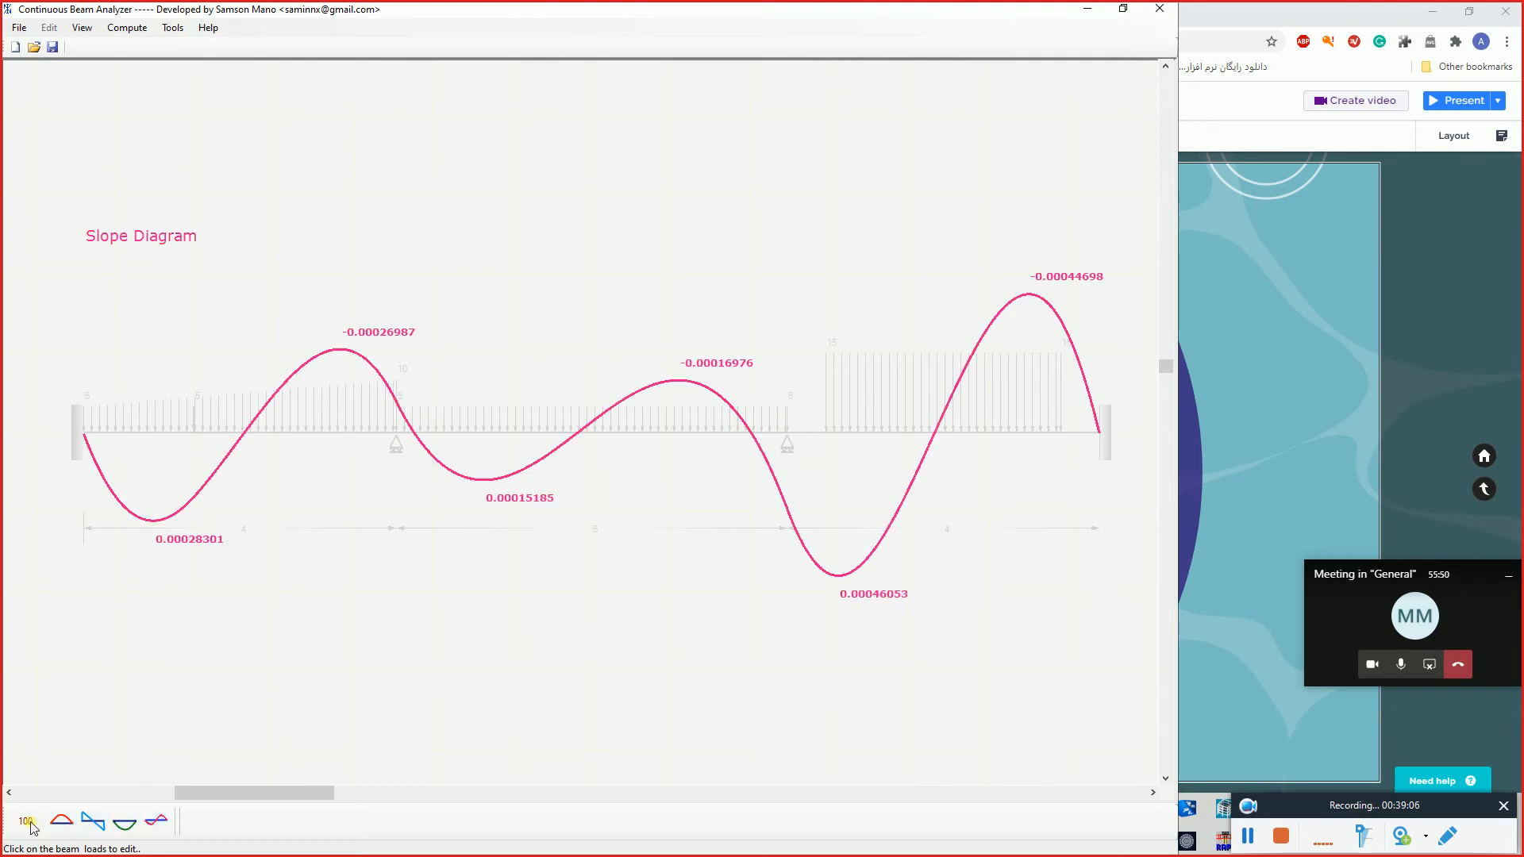
{"action": "left_click", "coordinate": [61, 822]}
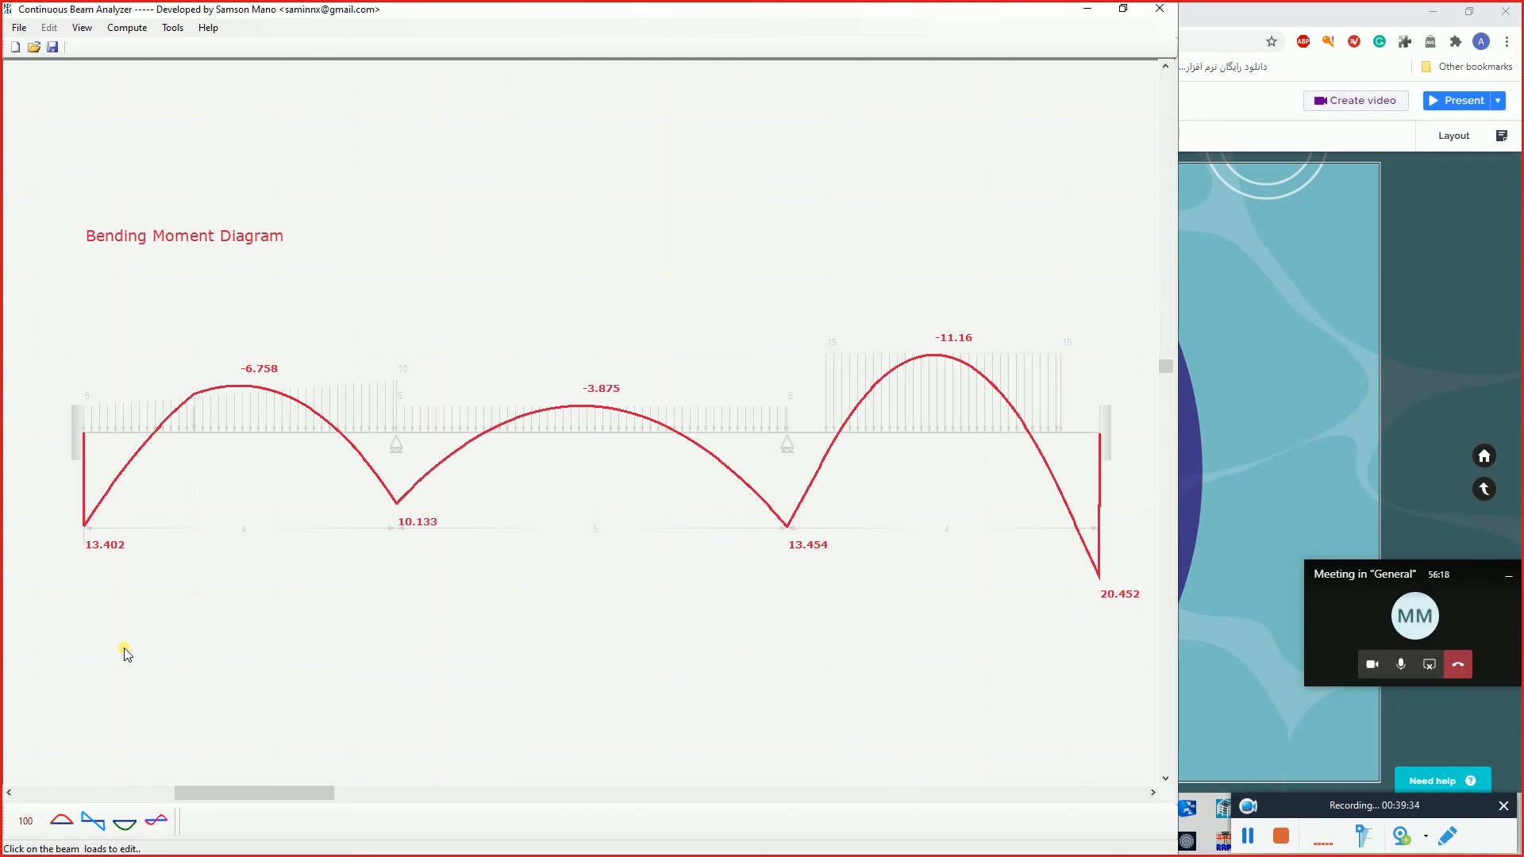
- Close Continuous Beam Analyzer and switch to the 2D Frame Analysis program
{"action": "left_click", "coordinate": [1160, 9]}
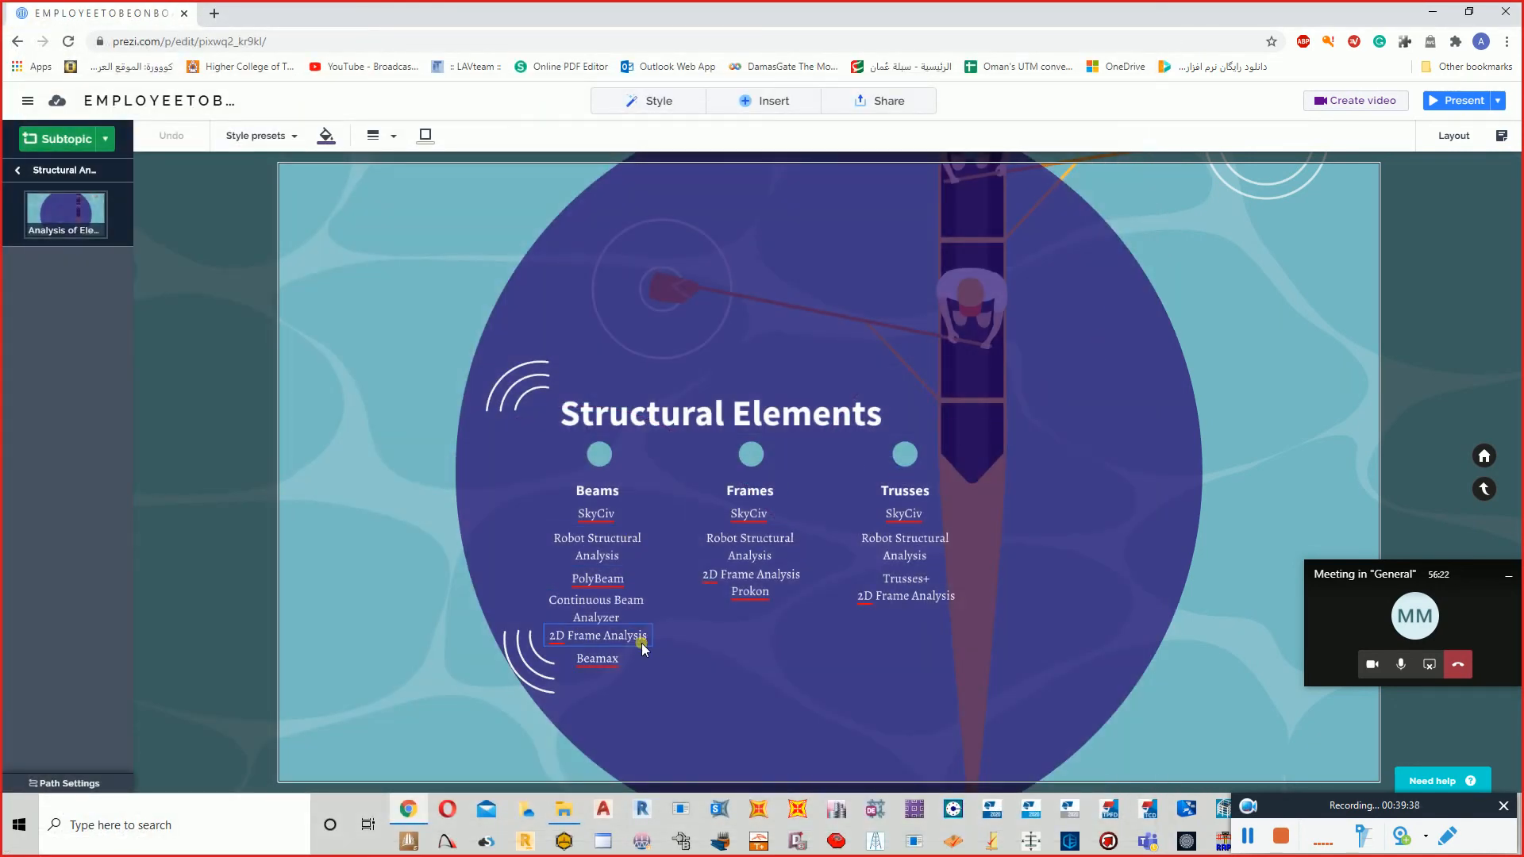
{"action": "key", "text": "alt+Tab"}
{"action": "key", "text": "alt+Tab"}
{"action": "key", "text": "alt+Tab"}
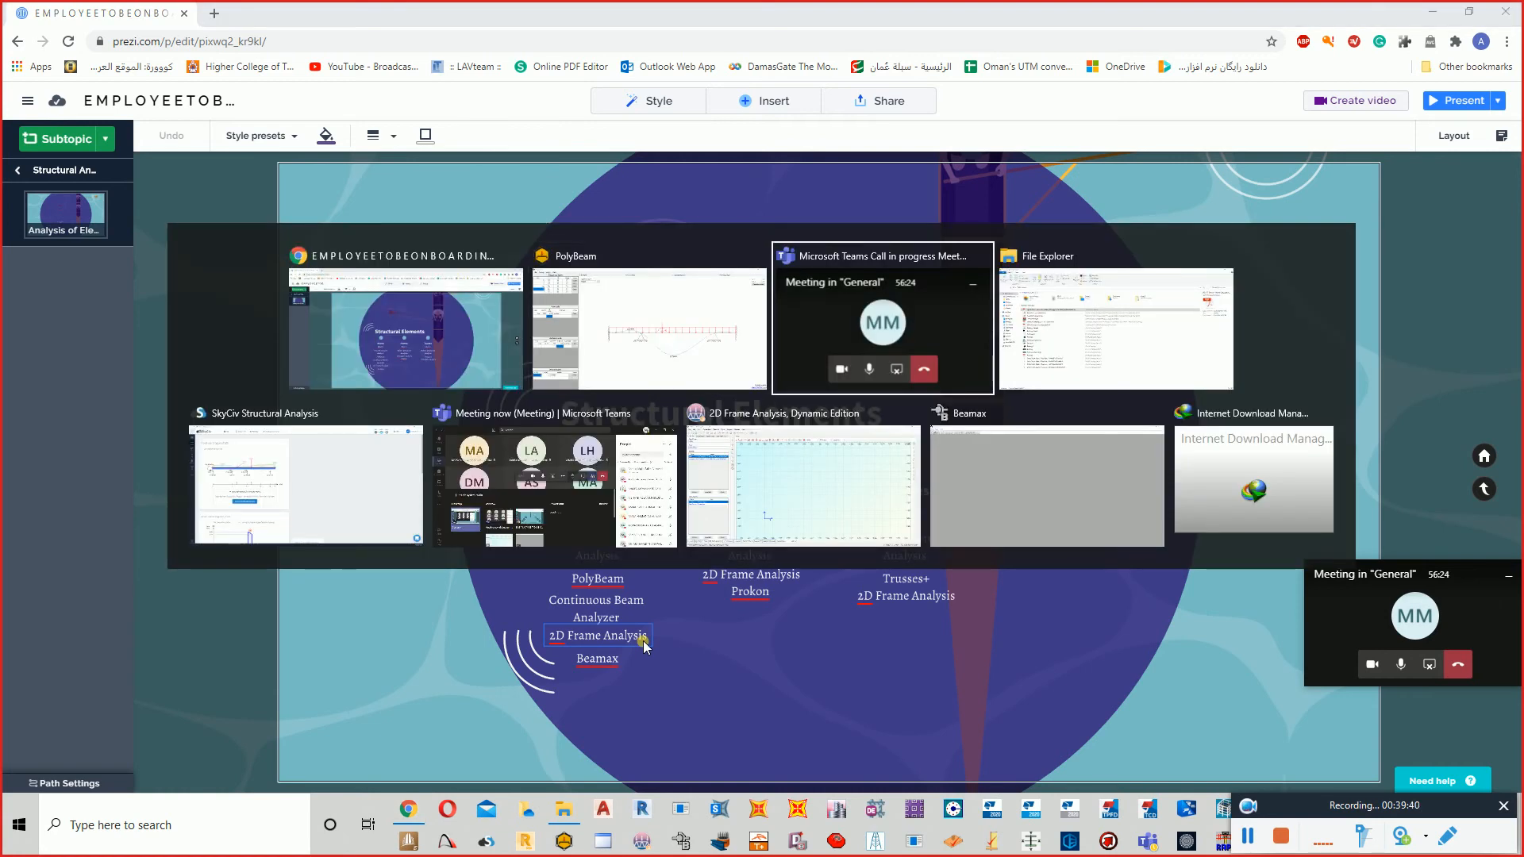
{"action": "key", "text": "alt+Tab"}
{"action": "key", "text": "alt+Tab"}
{"action": "key", "text": "alt+Tab"}
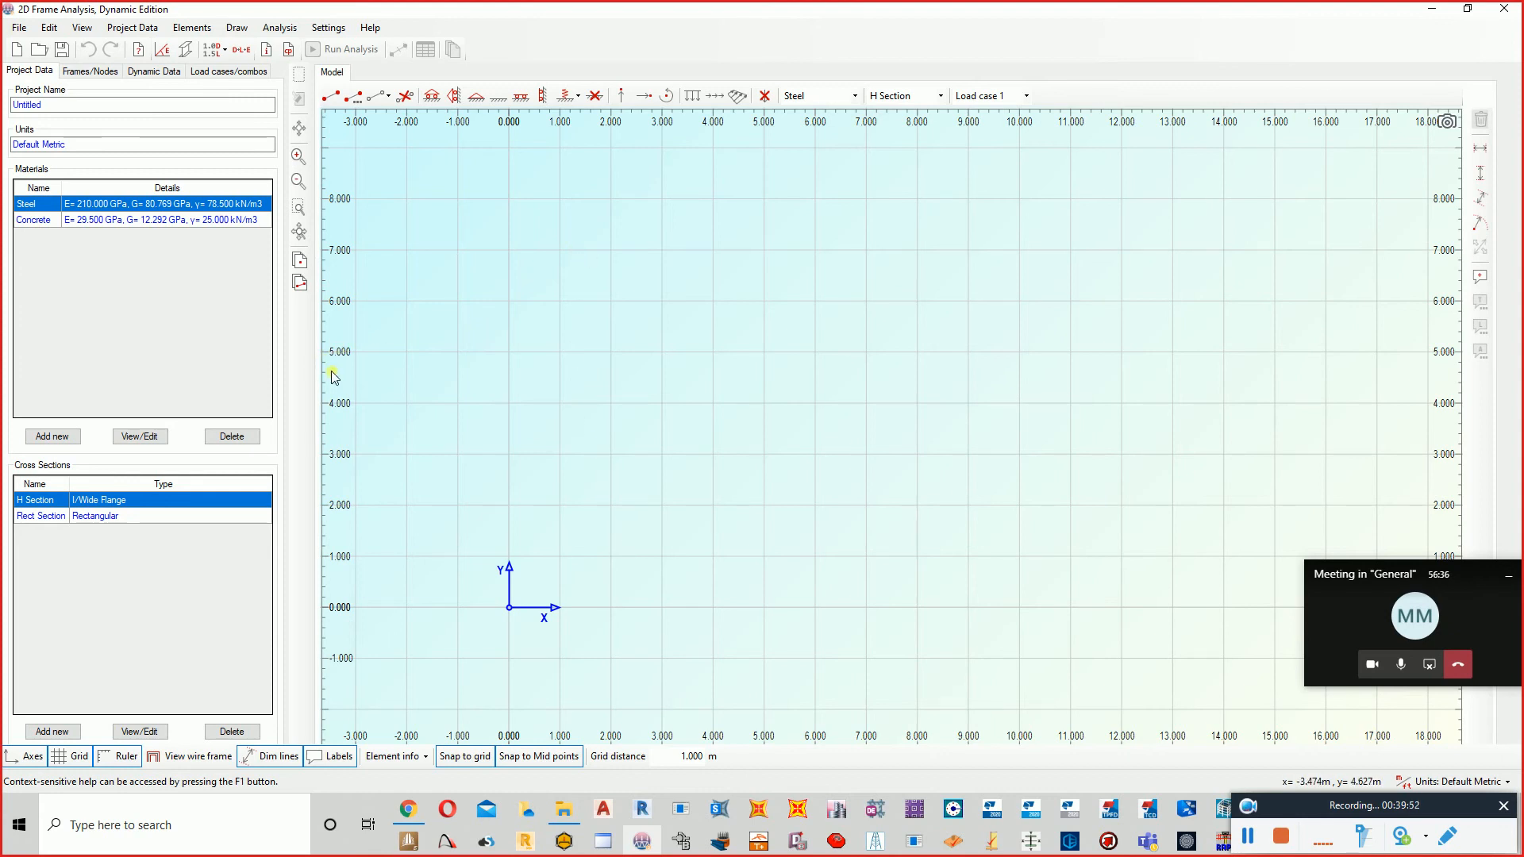
- Start a new project from a template and choose the beam template
{"action": "left_click", "coordinate": [20, 29]}
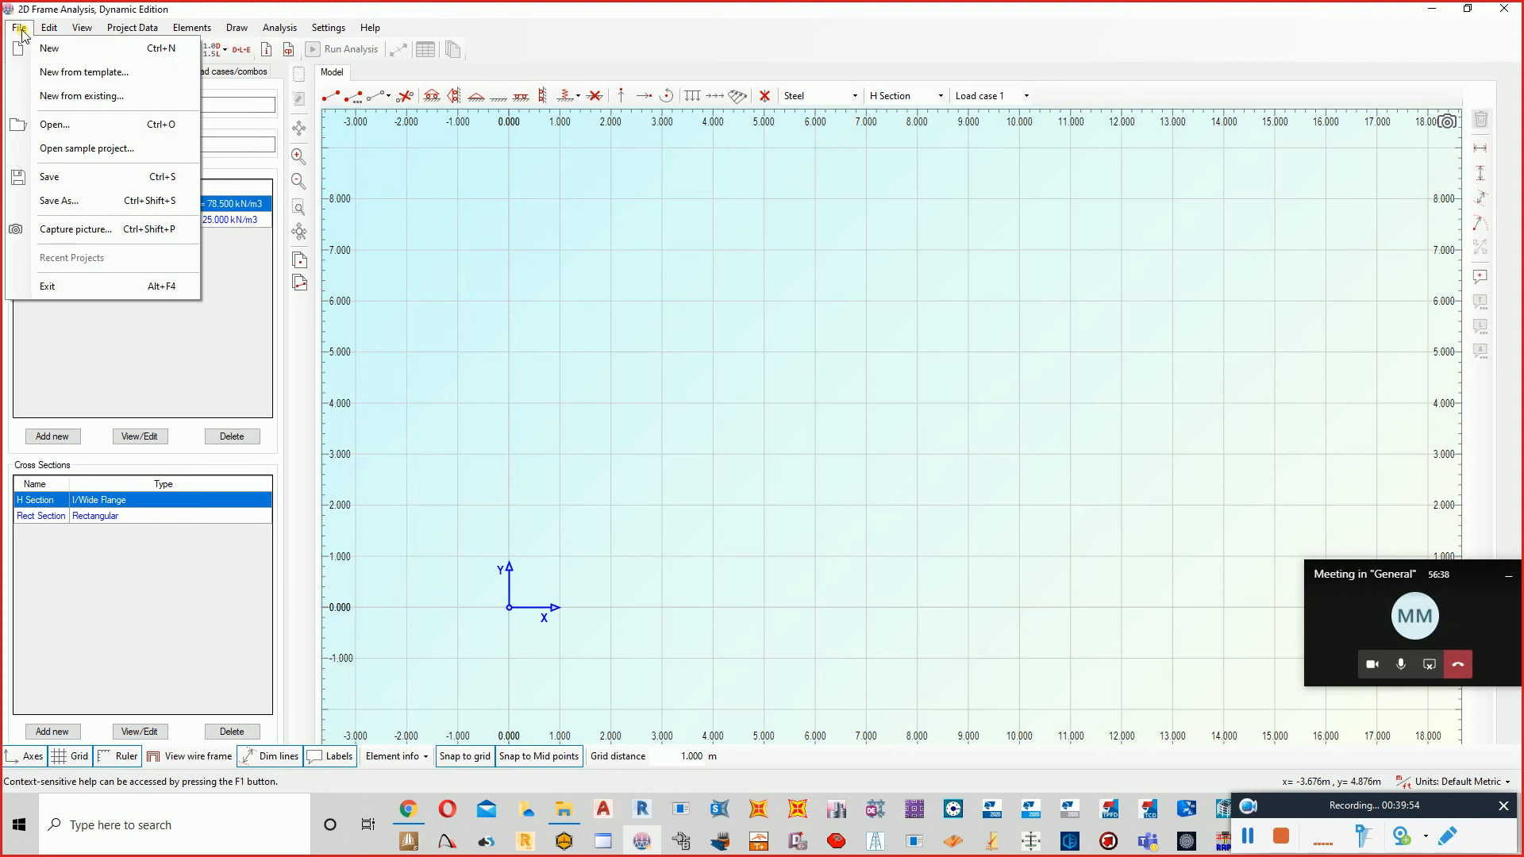
{"action": "left_click", "coordinate": [109, 74]}
{"action": "left_click_drag", "start_coordinate": [344, 97], "coordinate": [592, 97]}
{"action": "left_click", "coordinate": [388, 168]}
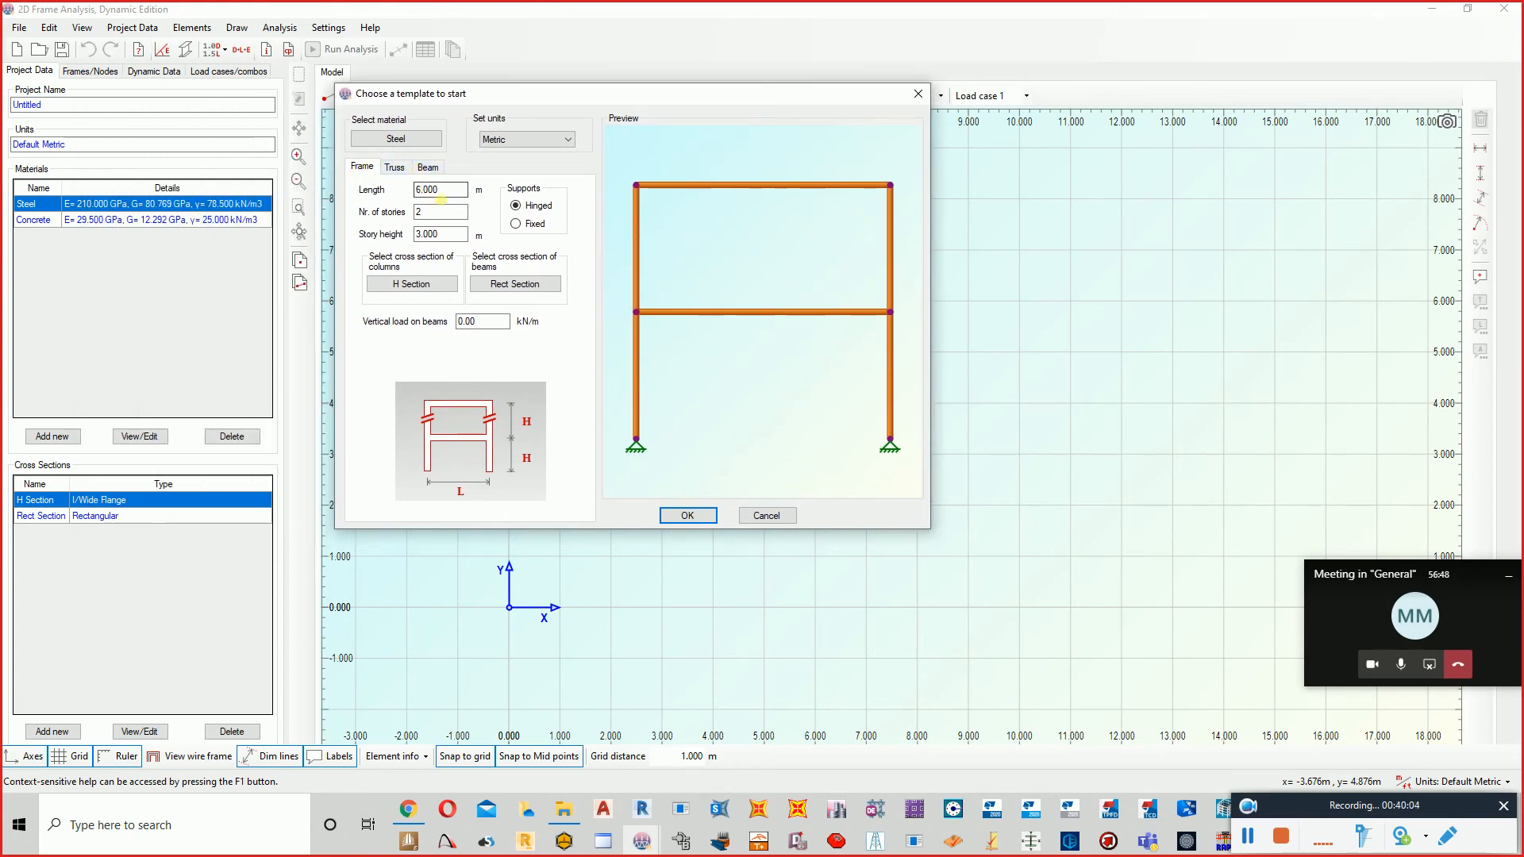
{"action": "left_click", "coordinate": [433, 169]}
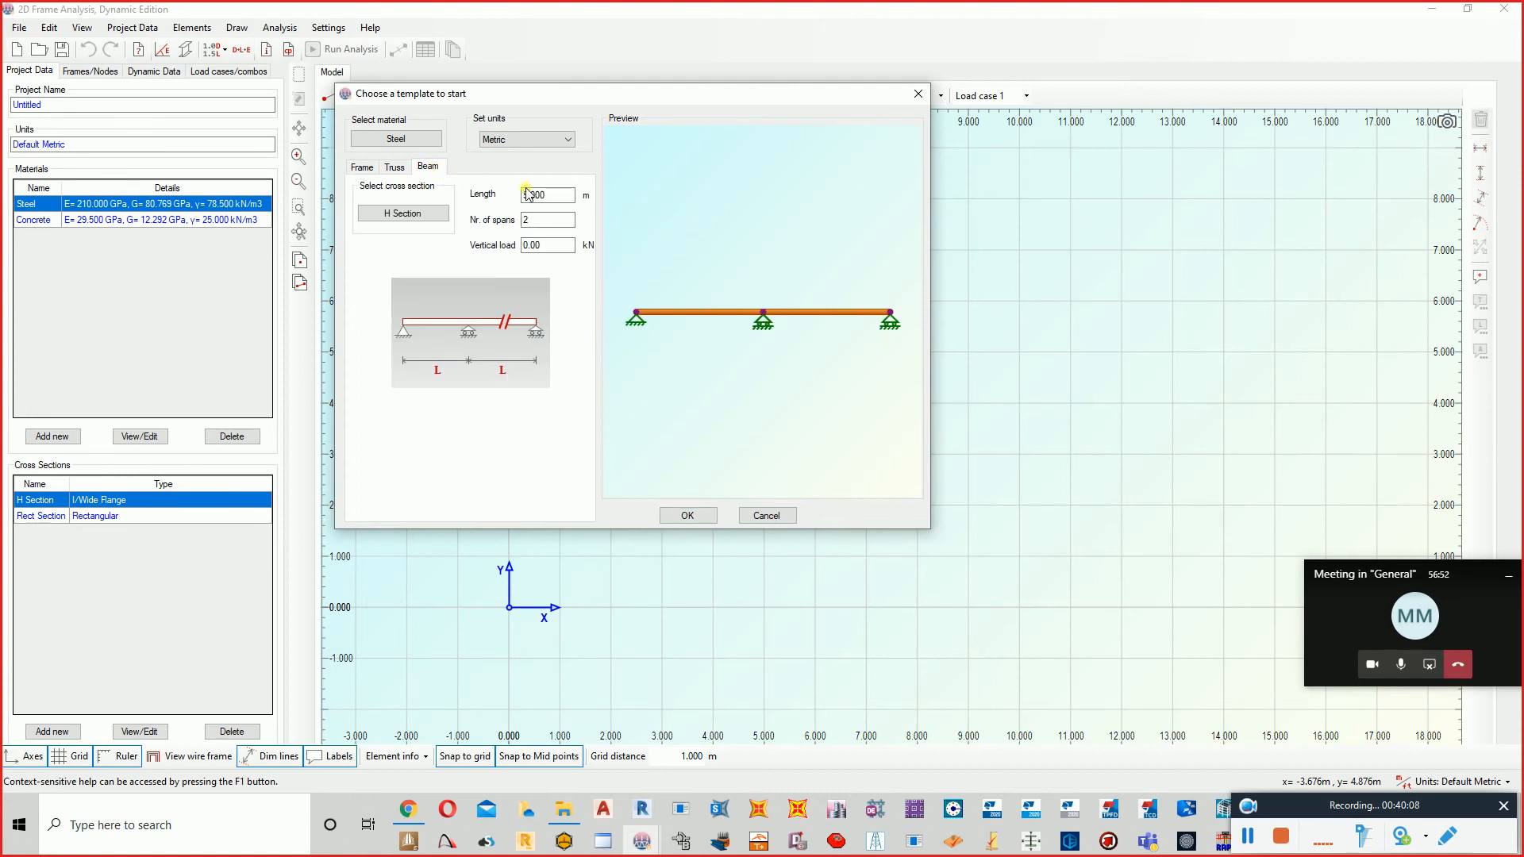
- Replace the template's material with C25/30 from the BS Concrete library
{"action": "left_click", "coordinate": [416, 140]}
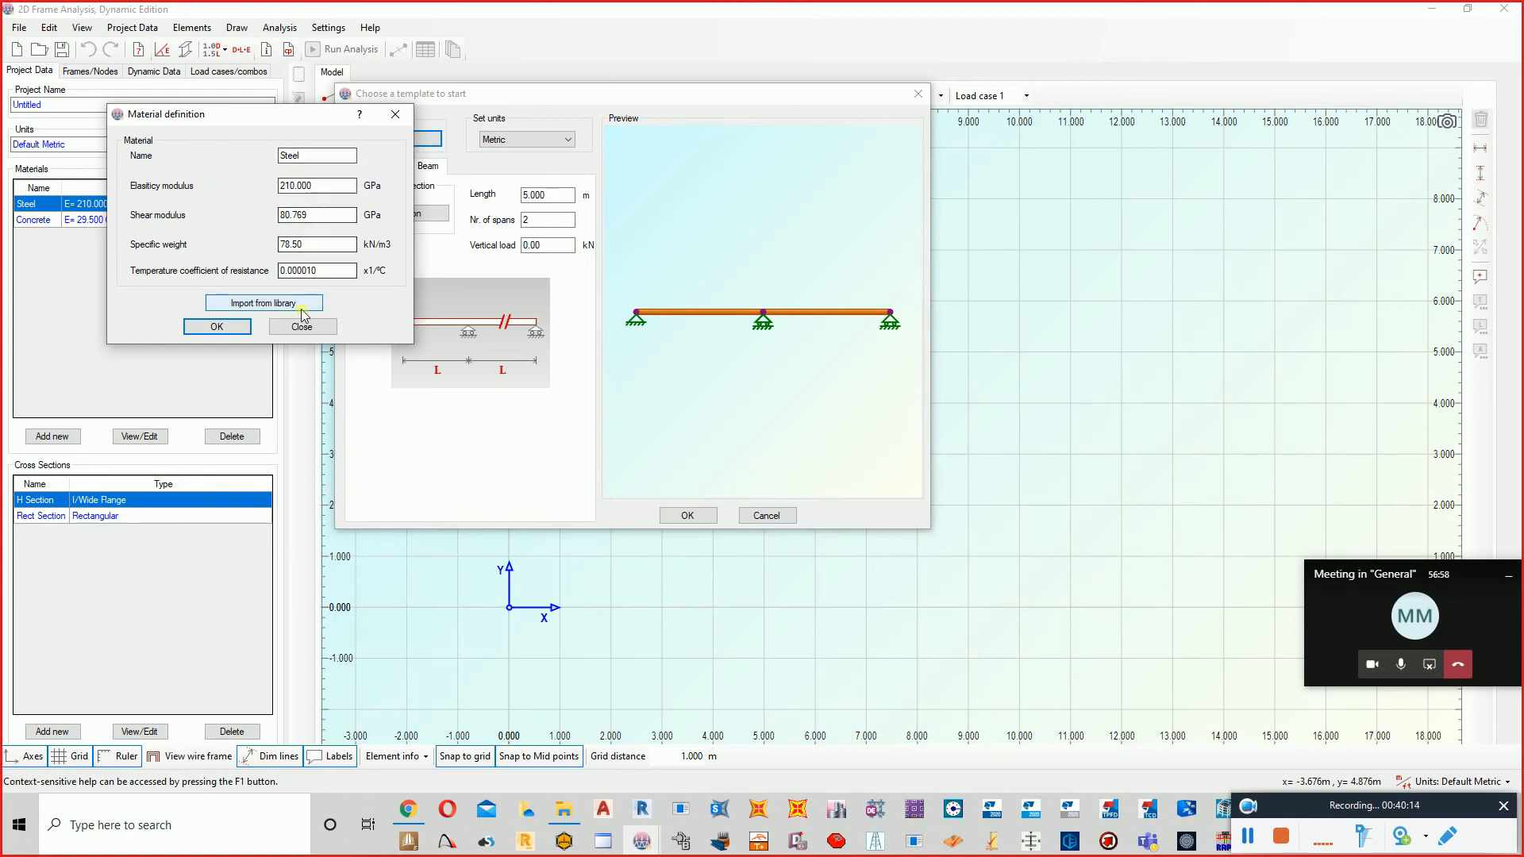
{"action": "left_click", "coordinate": [266, 303]}
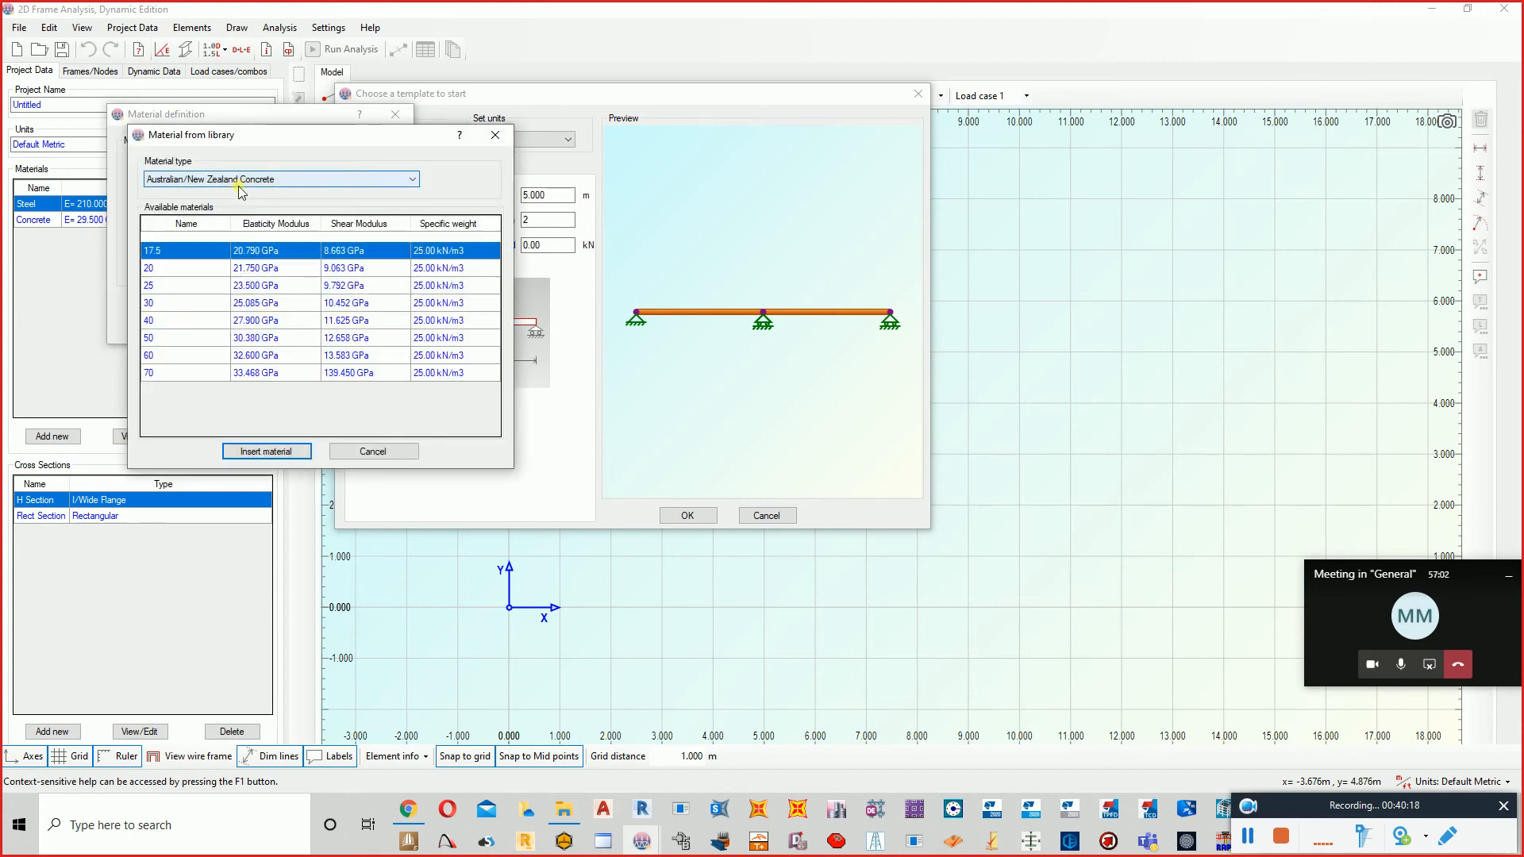
{"action": "left_click", "coordinate": [239, 183]}
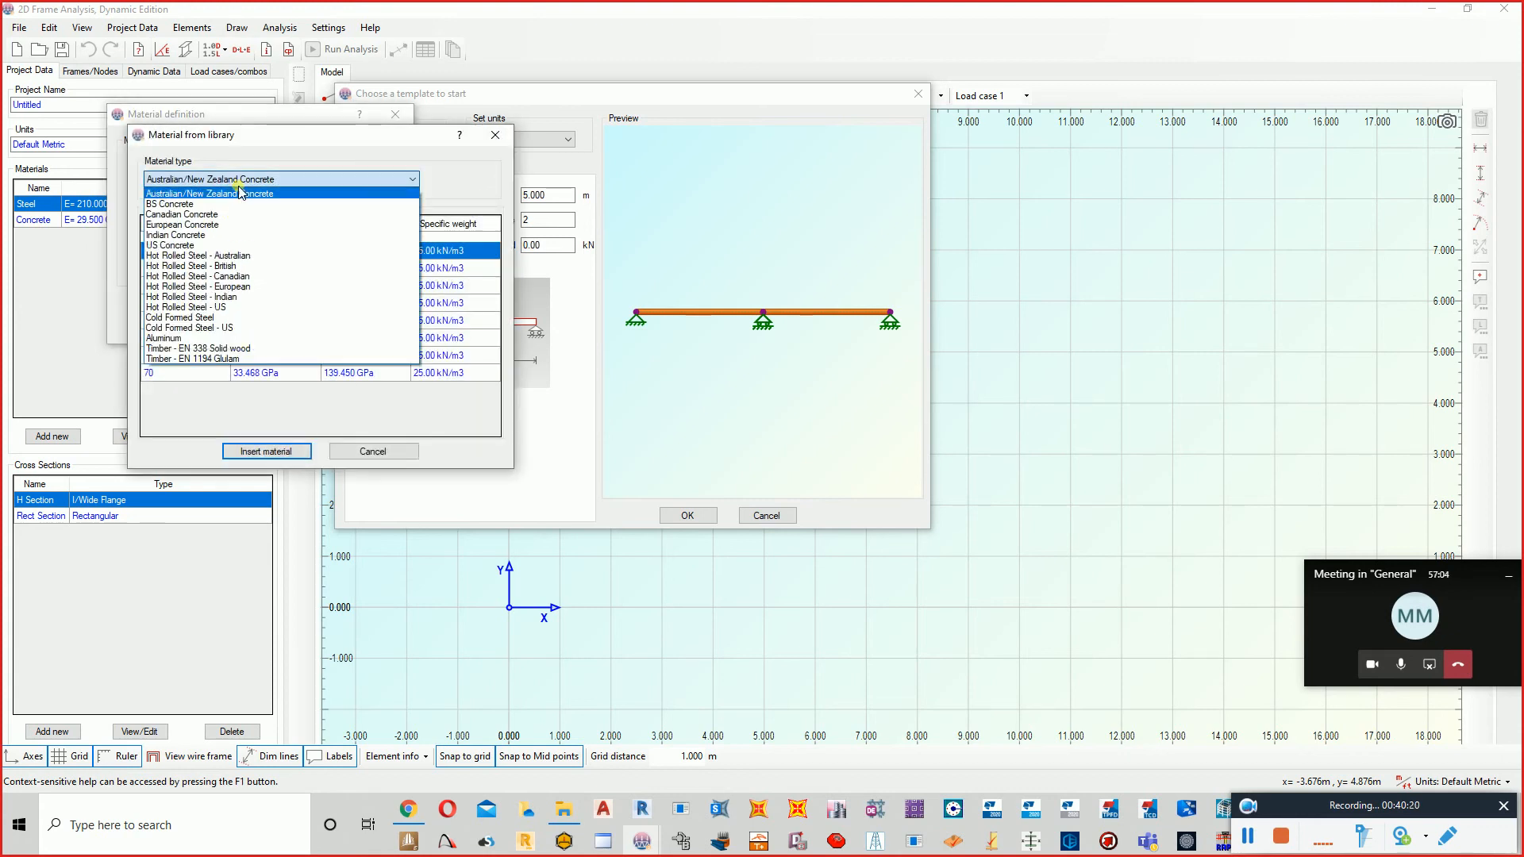
{"action": "left_click", "coordinate": [188, 204]}
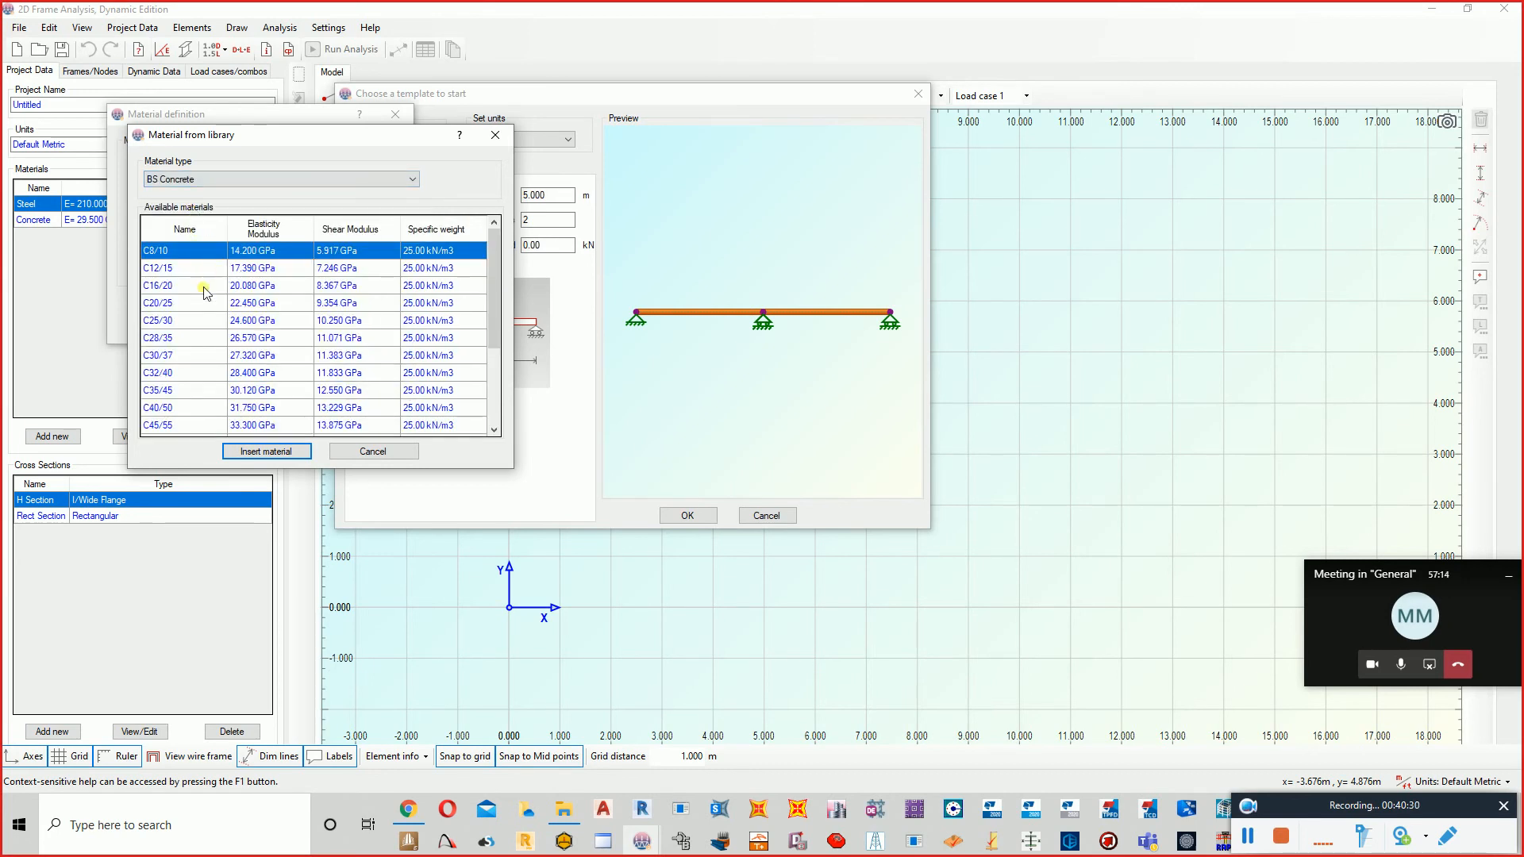
{"action": "scroll", "coordinate": [176, 274], "scroll_direction": "down", "scroll_amount": 1}
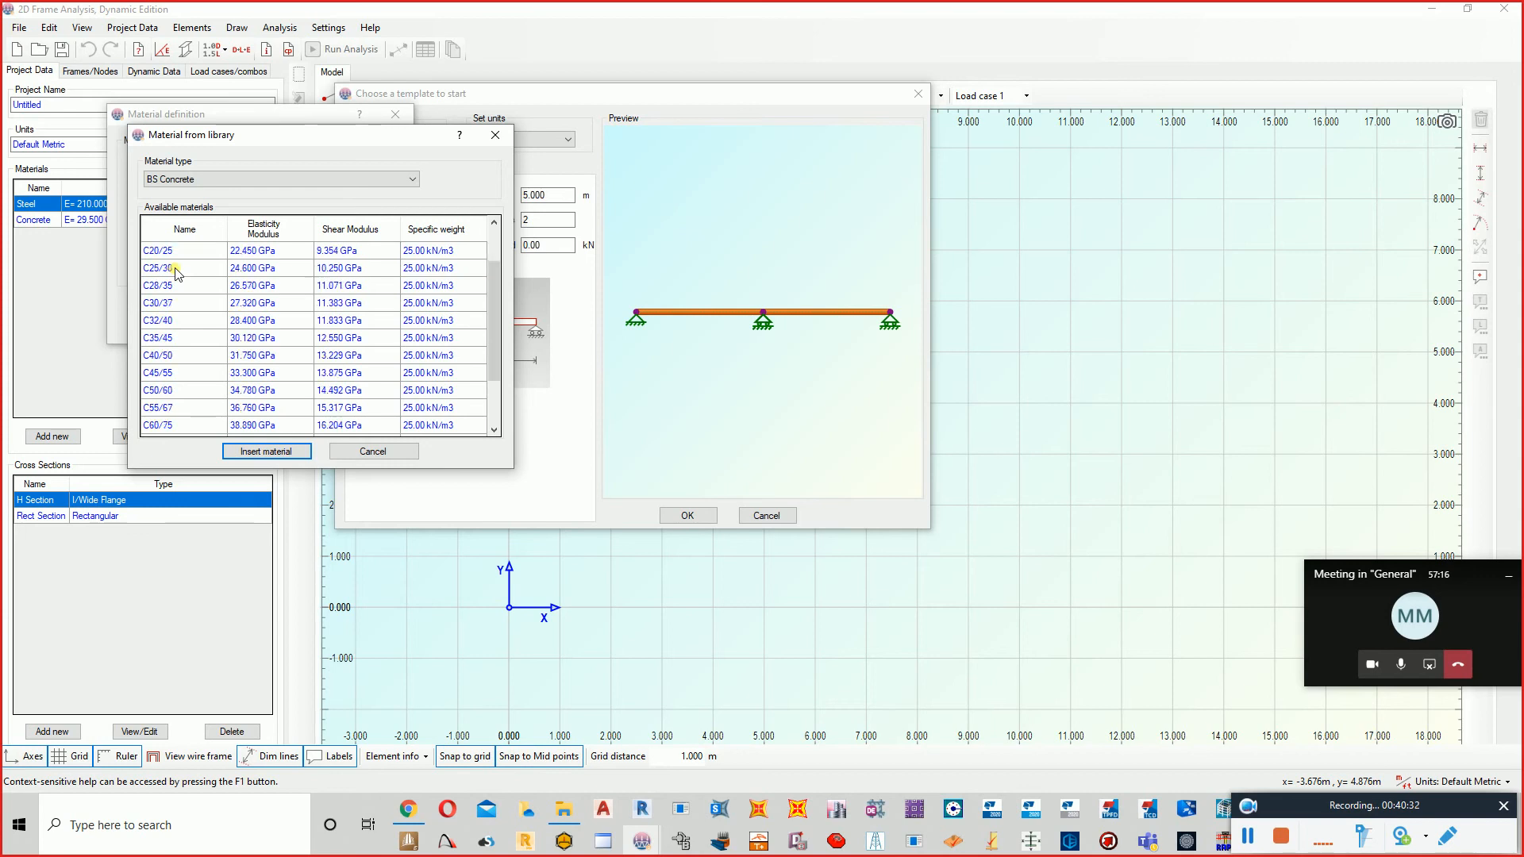
{"action": "scroll", "coordinate": [181, 312], "scroll_direction": "up", "scroll_amount": 1}
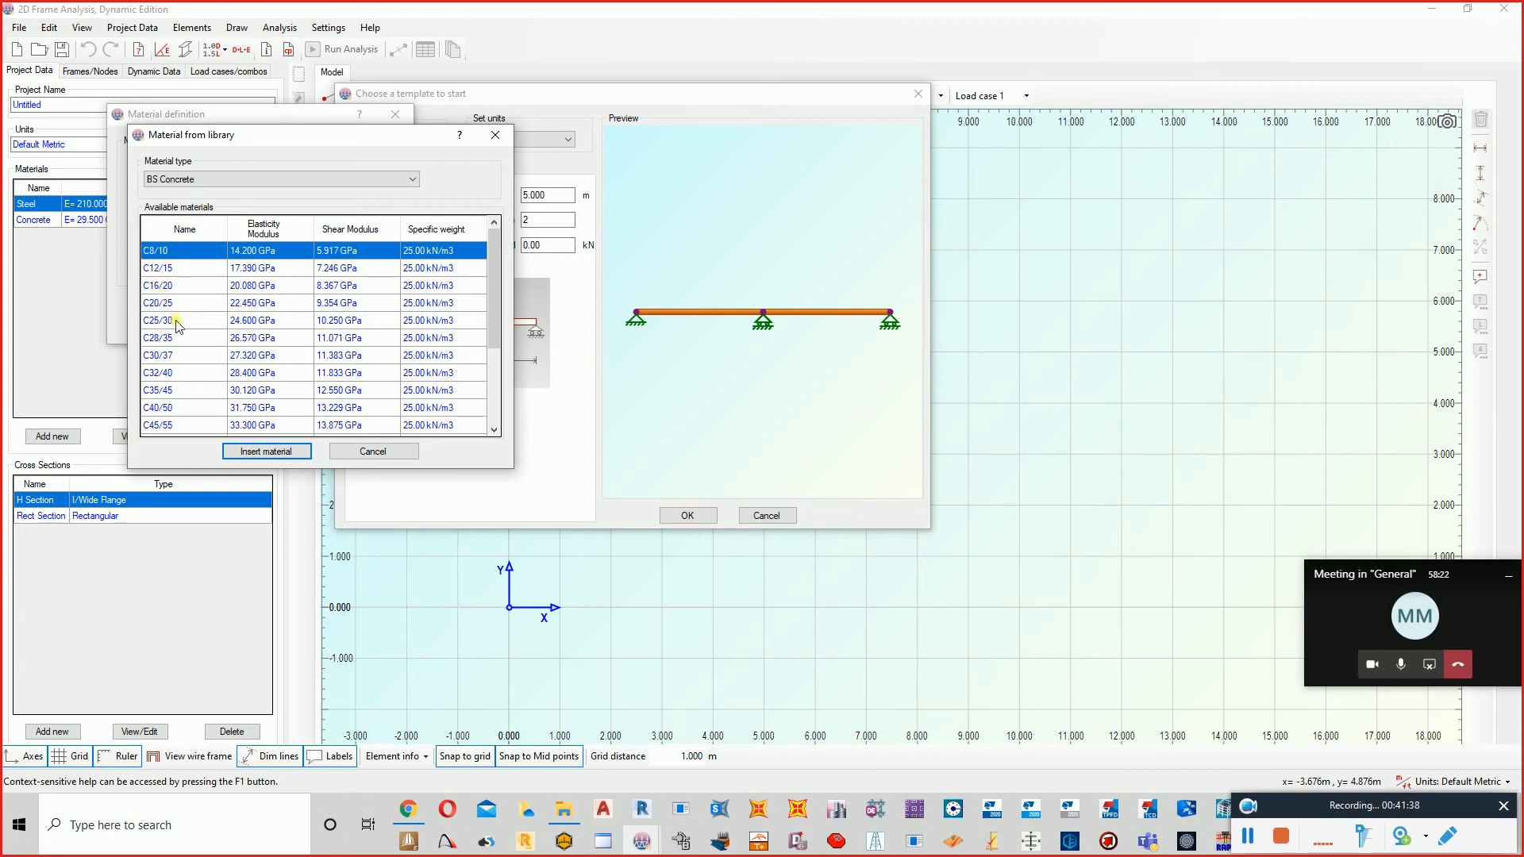
{"action": "left_click", "coordinate": [176, 322]}
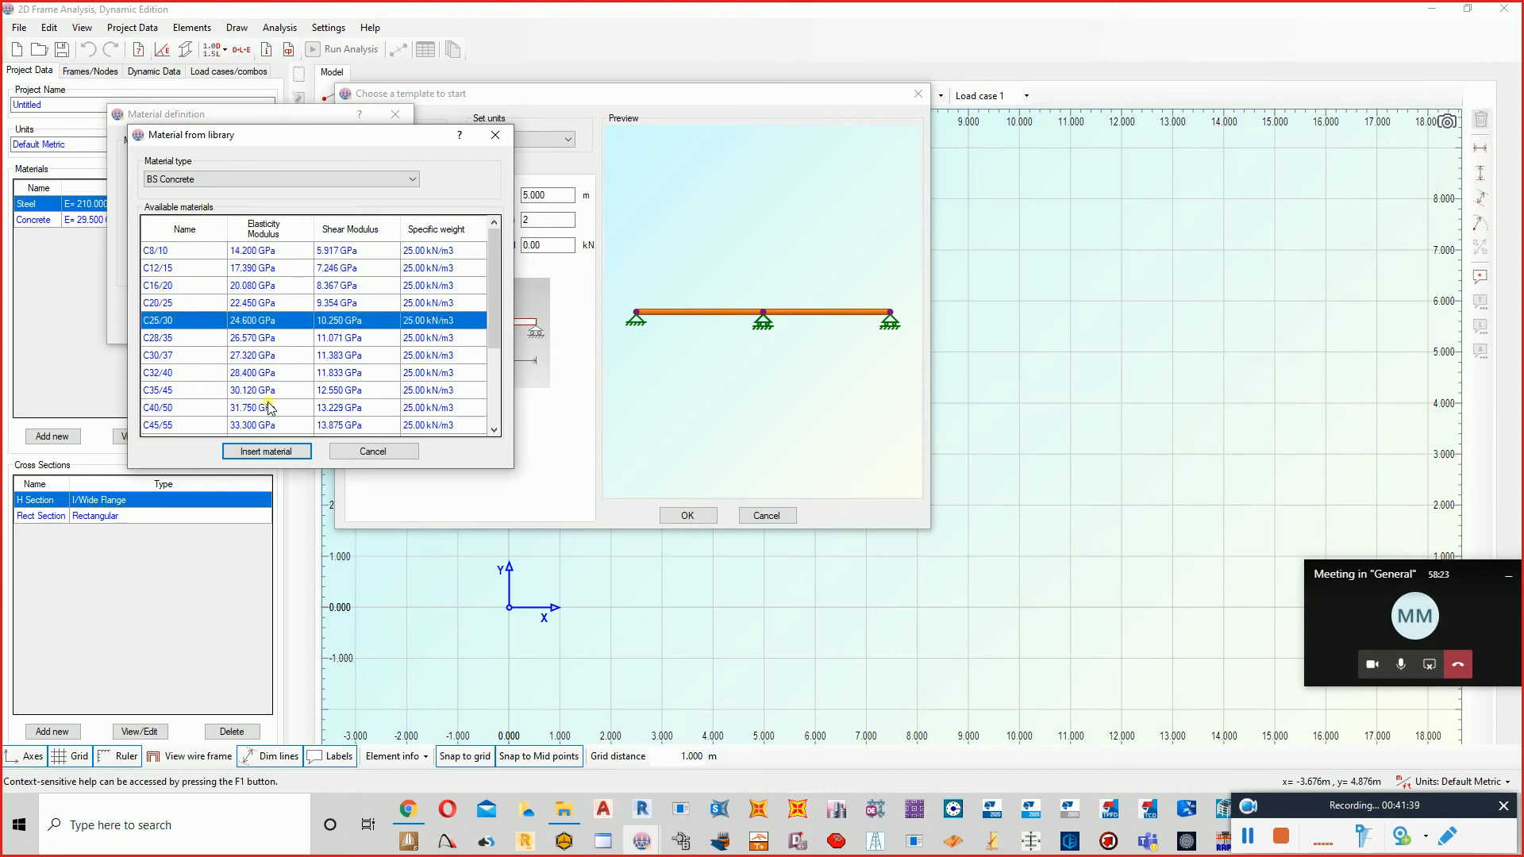
{"action": "left_click", "coordinate": [280, 452]}
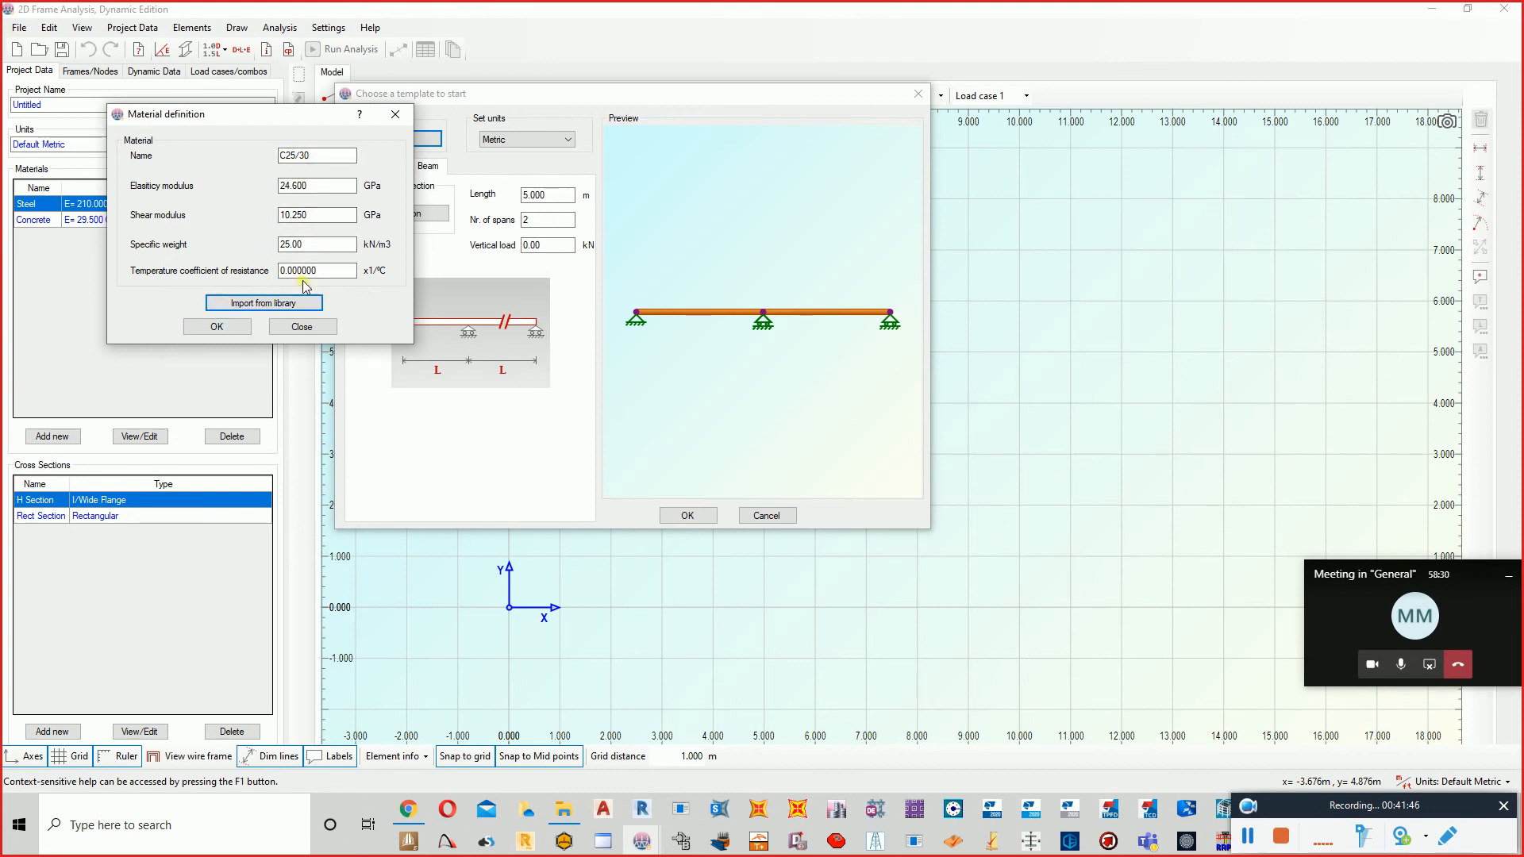
{"action": "left_click", "coordinate": [240, 329]}
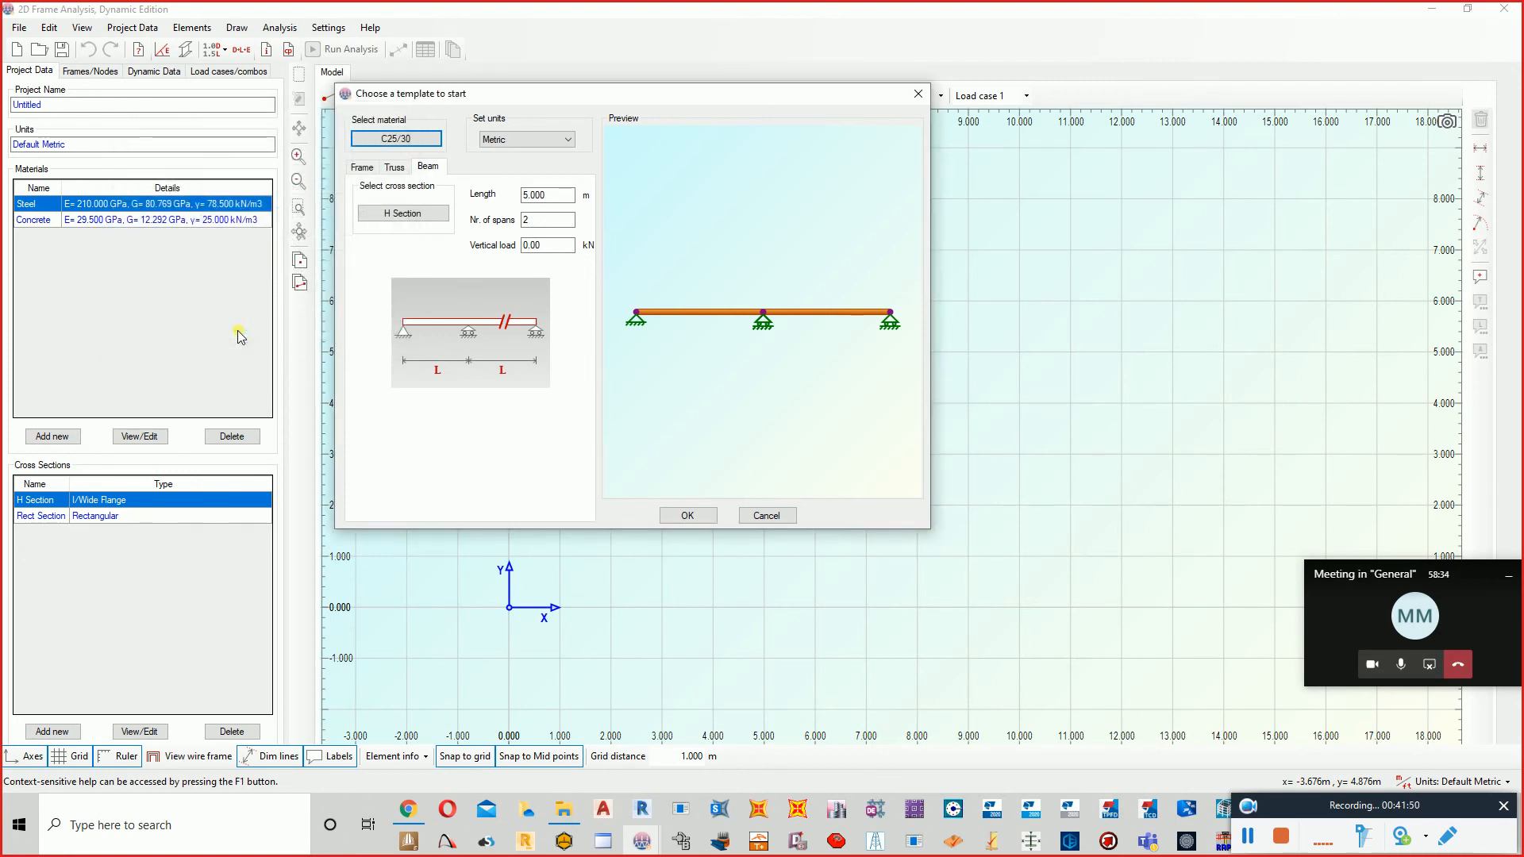
- Define the beam's cross section as rectangular, 200 mm wide and 400 mm high
{"action": "left_click", "coordinate": [414, 218]}
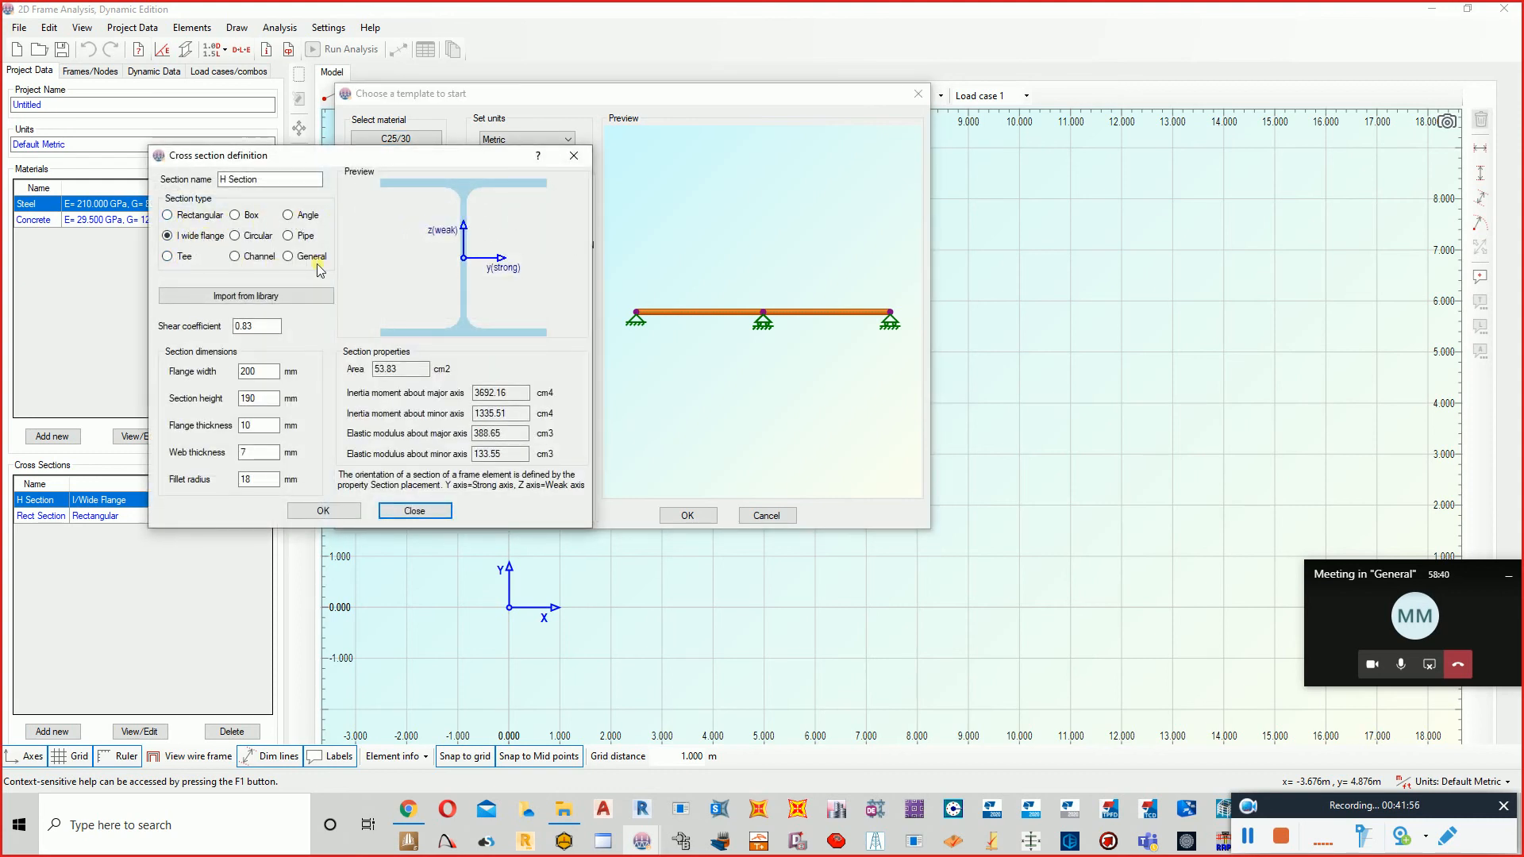
{"action": "left_click", "coordinate": [180, 217]}
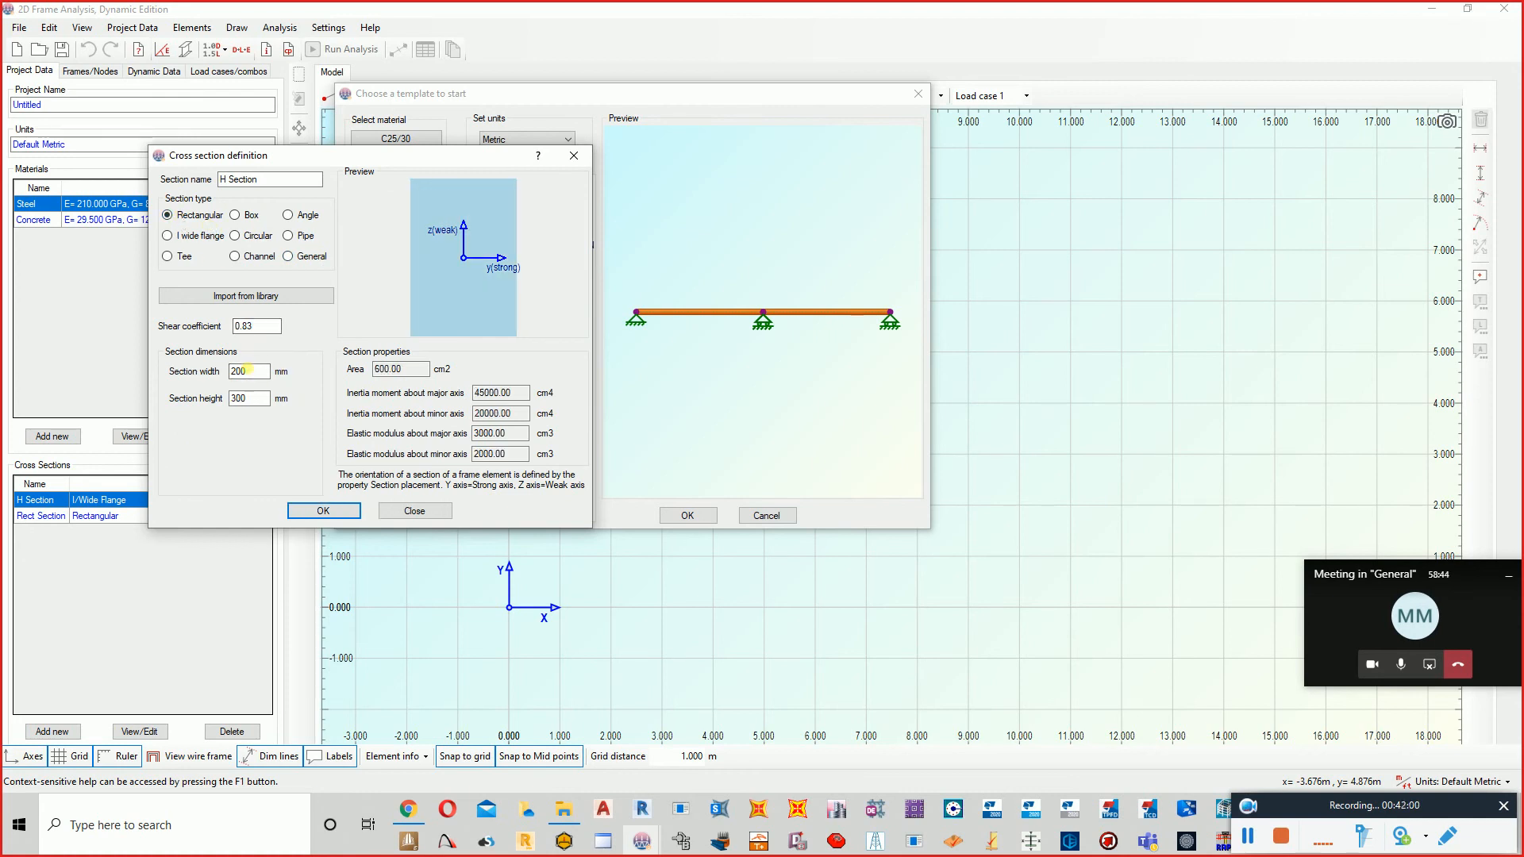
{"action": "double_click", "coordinate": [243, 399]}
{"action": "type", "text": "400"}
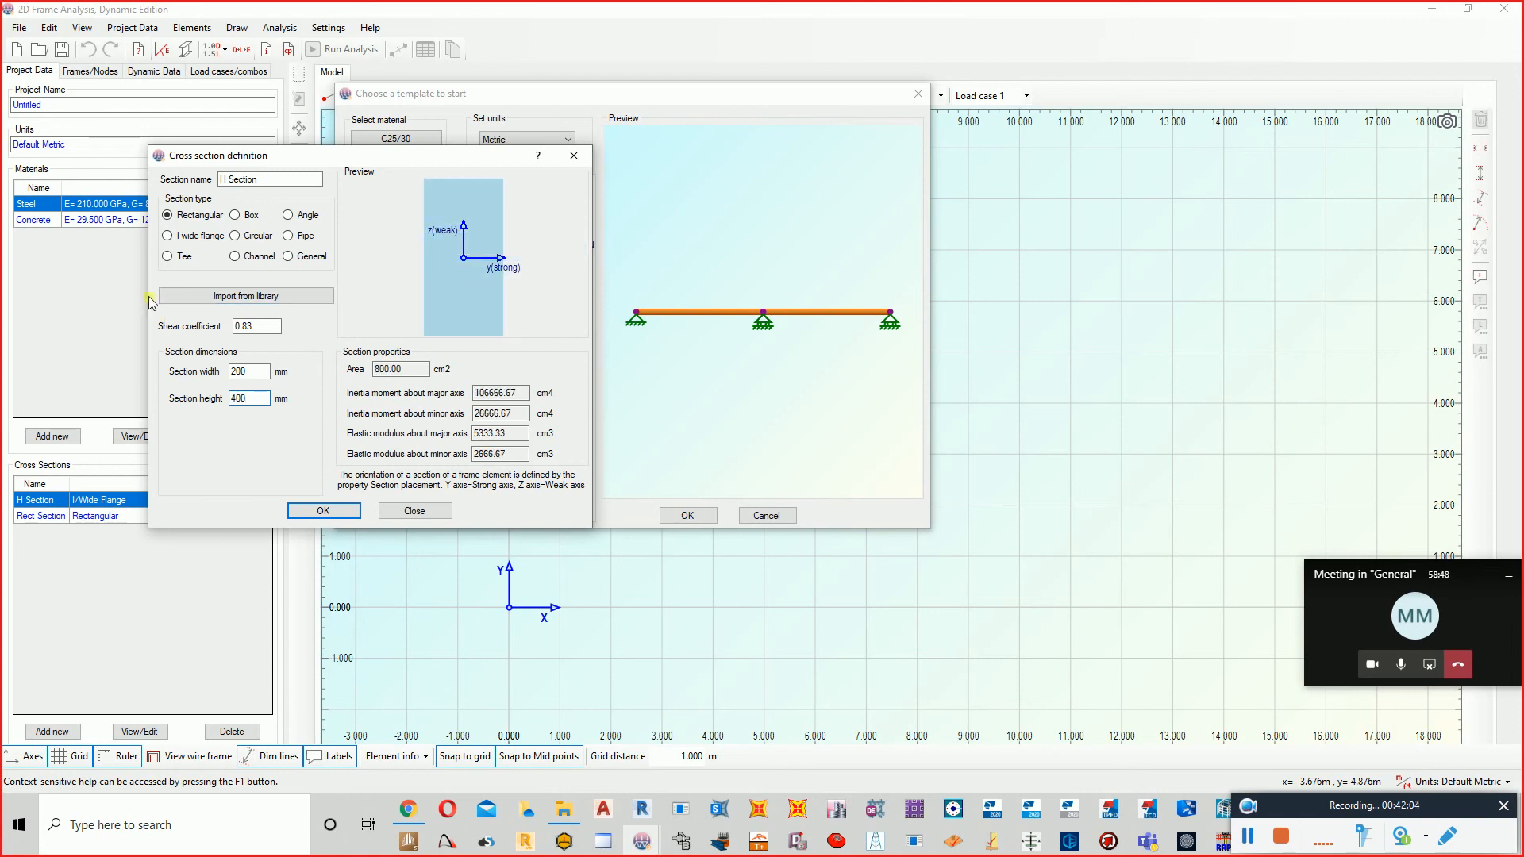
{"action": "left_click", "coordinate": [262, 370]}
{"action": "left_click", "coordinate": [342, 514]}
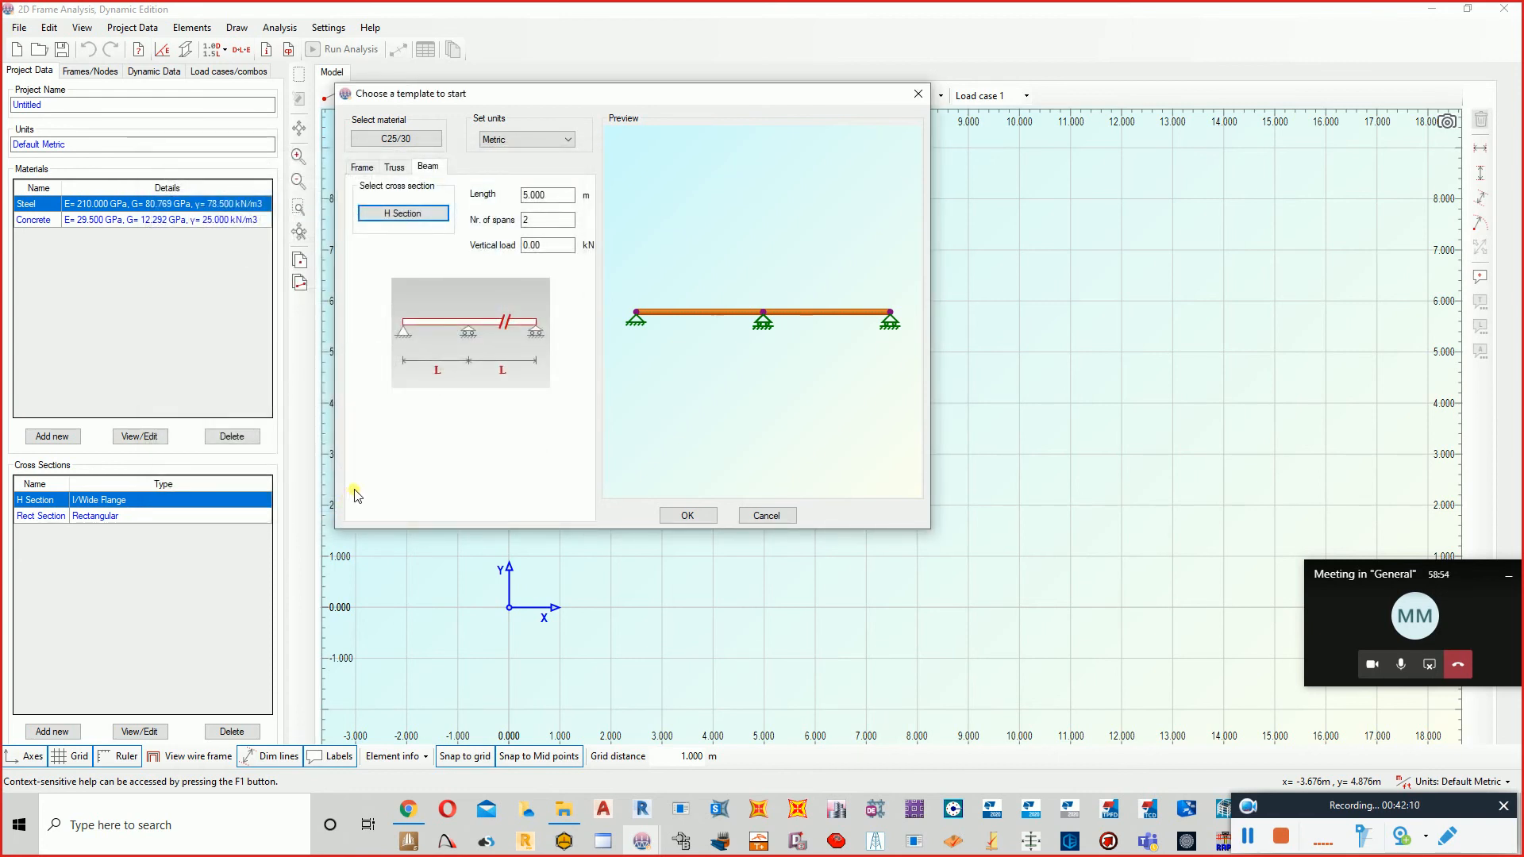
- Rename the beam's cross section as 200x400
{"action": "left_click", "coordinate": [431, 212]}
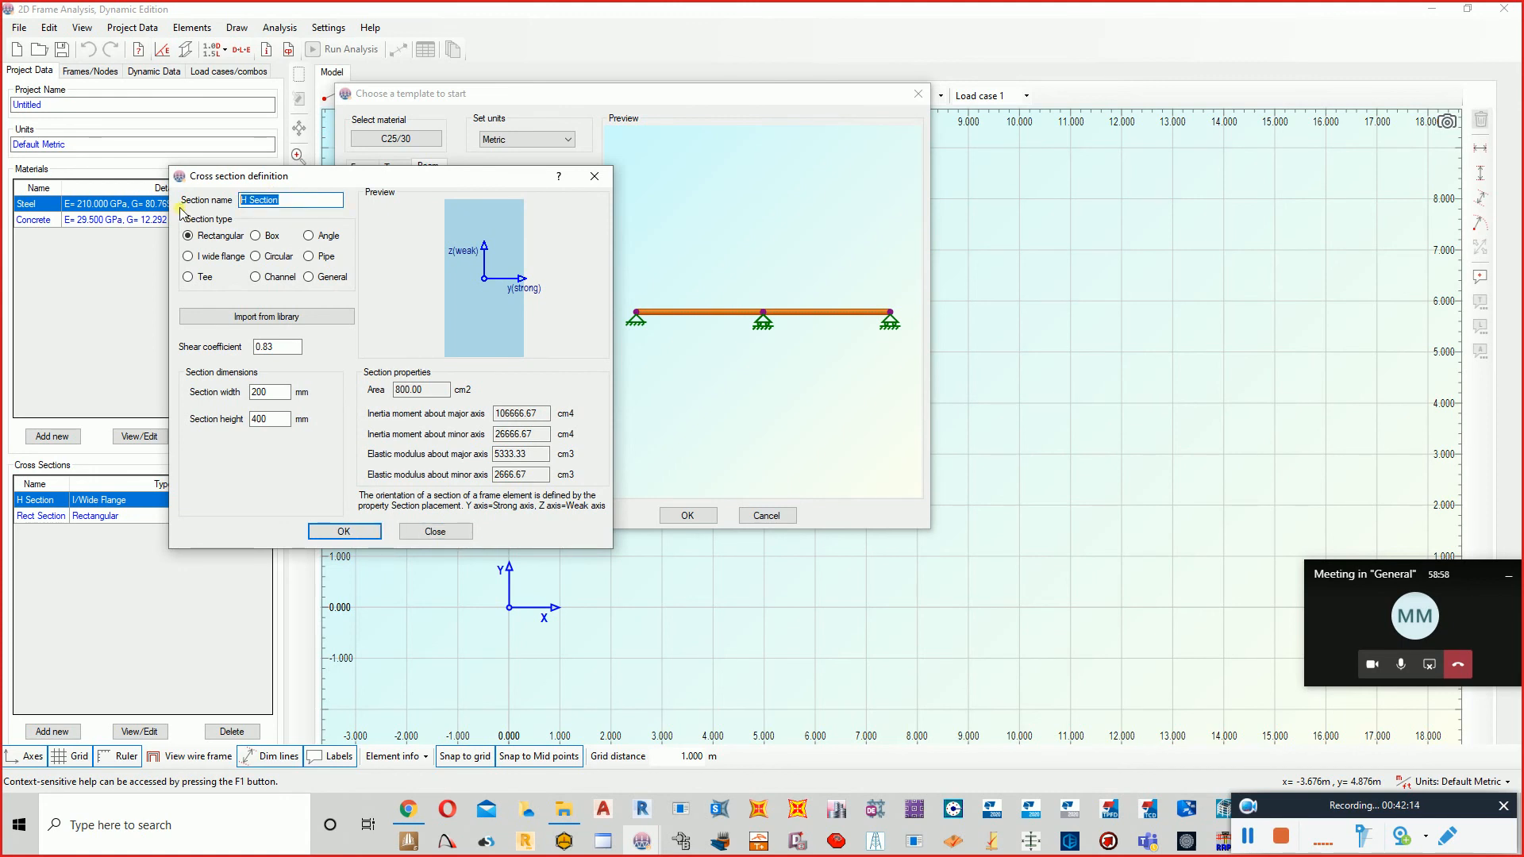
{"action": "type", "text": "200x400"}
{"action": "left_click", "coordinate": [342, 529]}
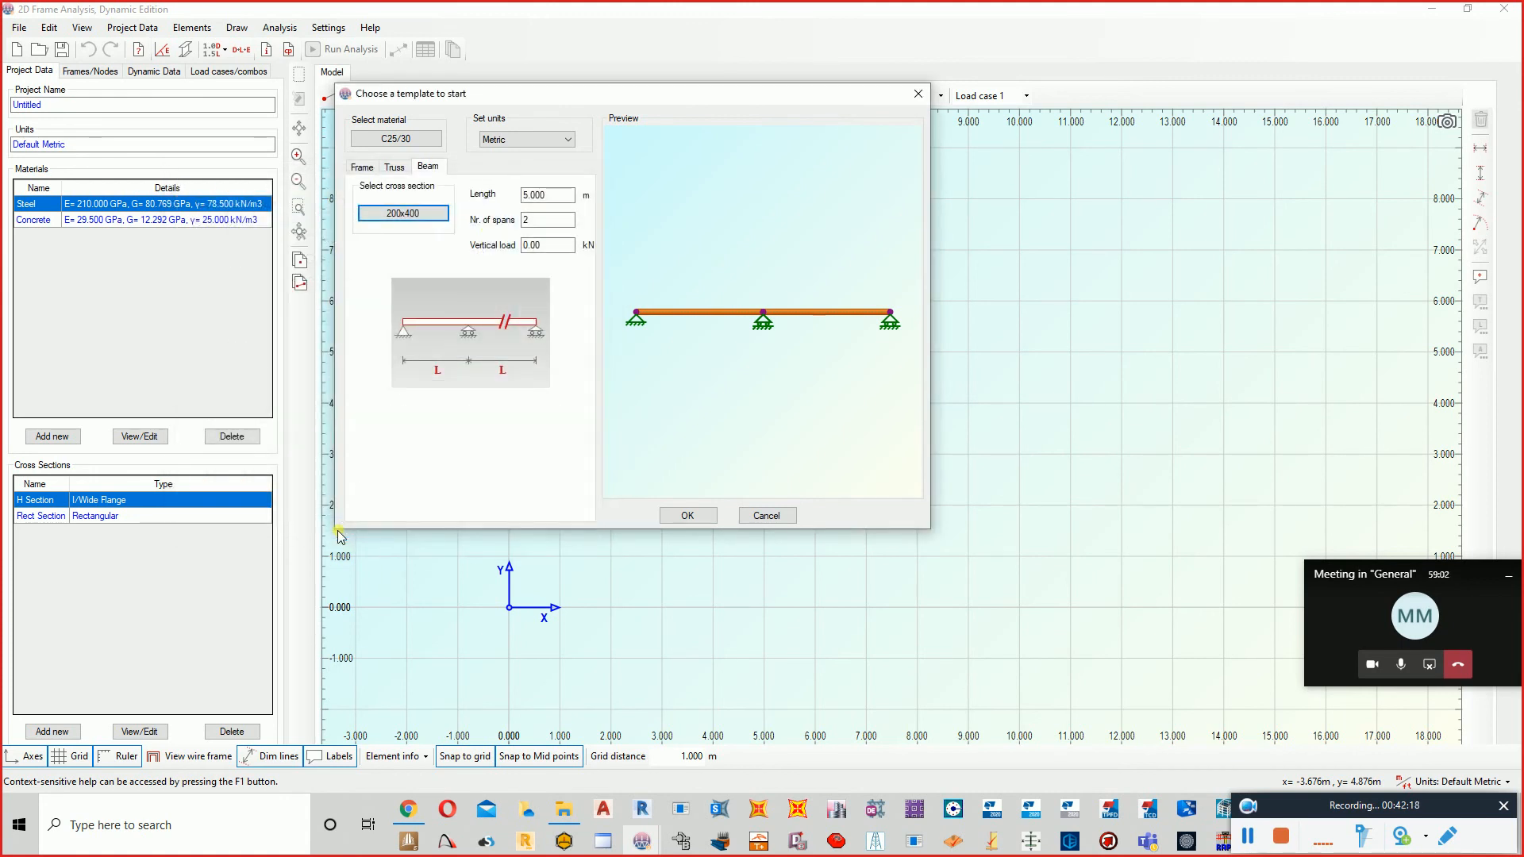
- Create the beam with 3 spans of 3 m length each and a vertical load of 5
{"action": "double_click", "coordinate": [526, 220]}
{"action": "type", "text": "3"}
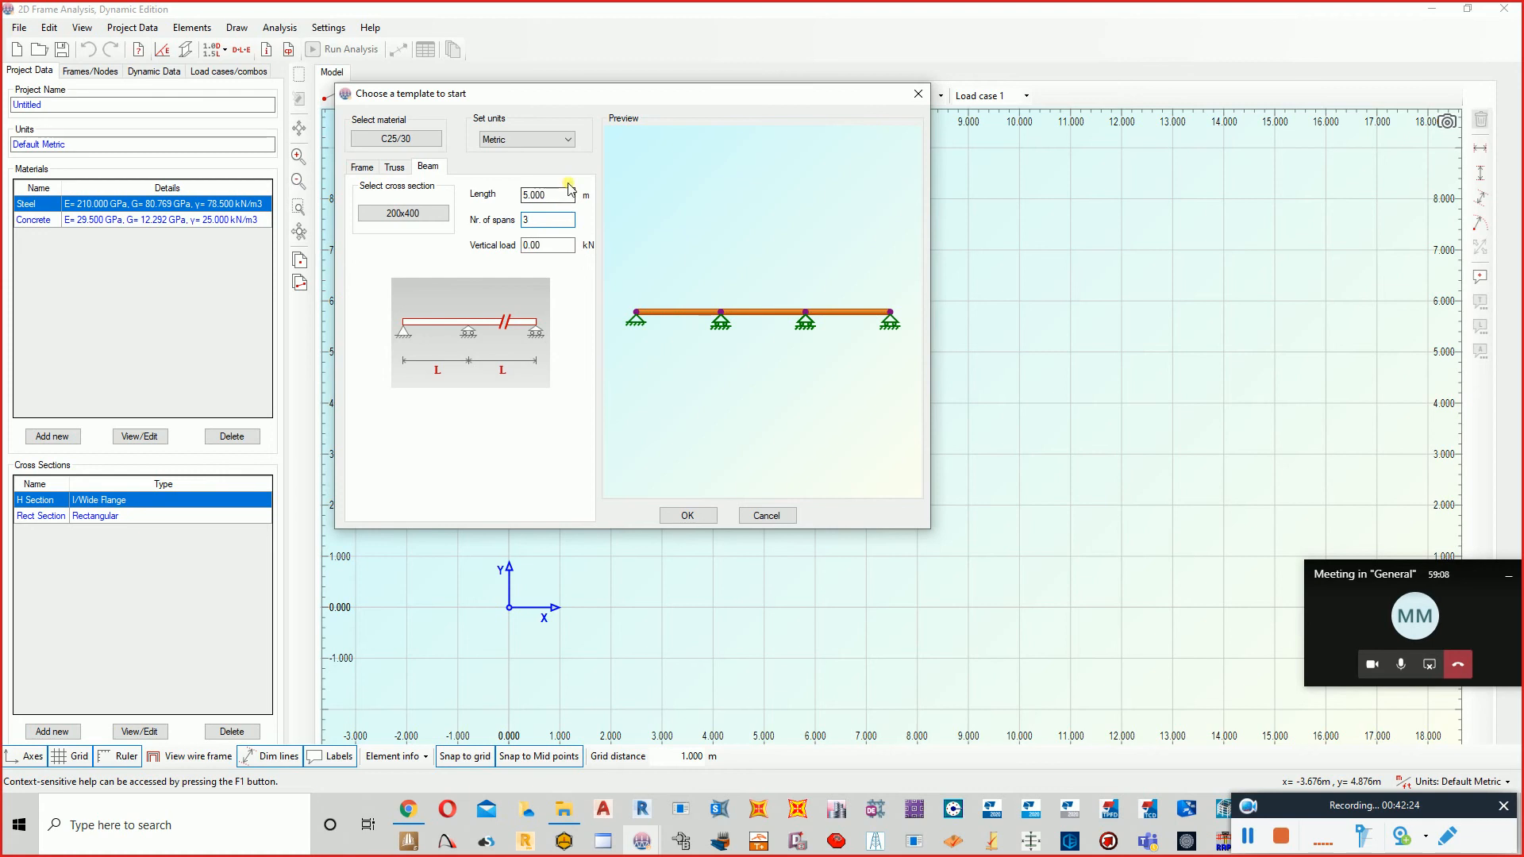
{"action": "double_click", "coordinate": [536, 195]}
{"action": "type", "text": "3"}
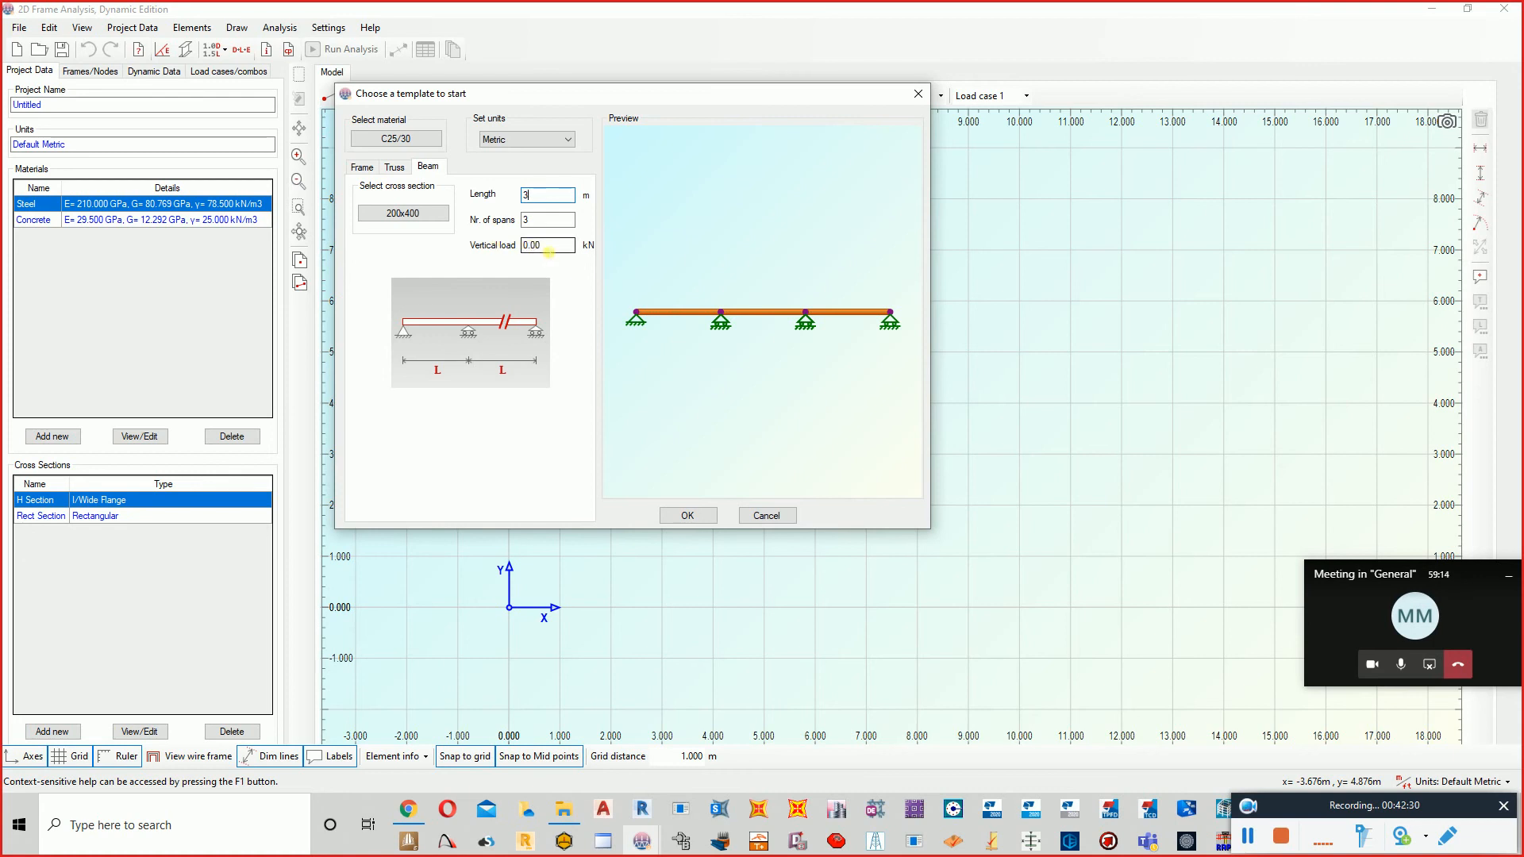
{"action": "left_click_drag", "start_coordinate": [545, 248], "coordinate": [512, 253]}
{"action": "type", "text": "5"}
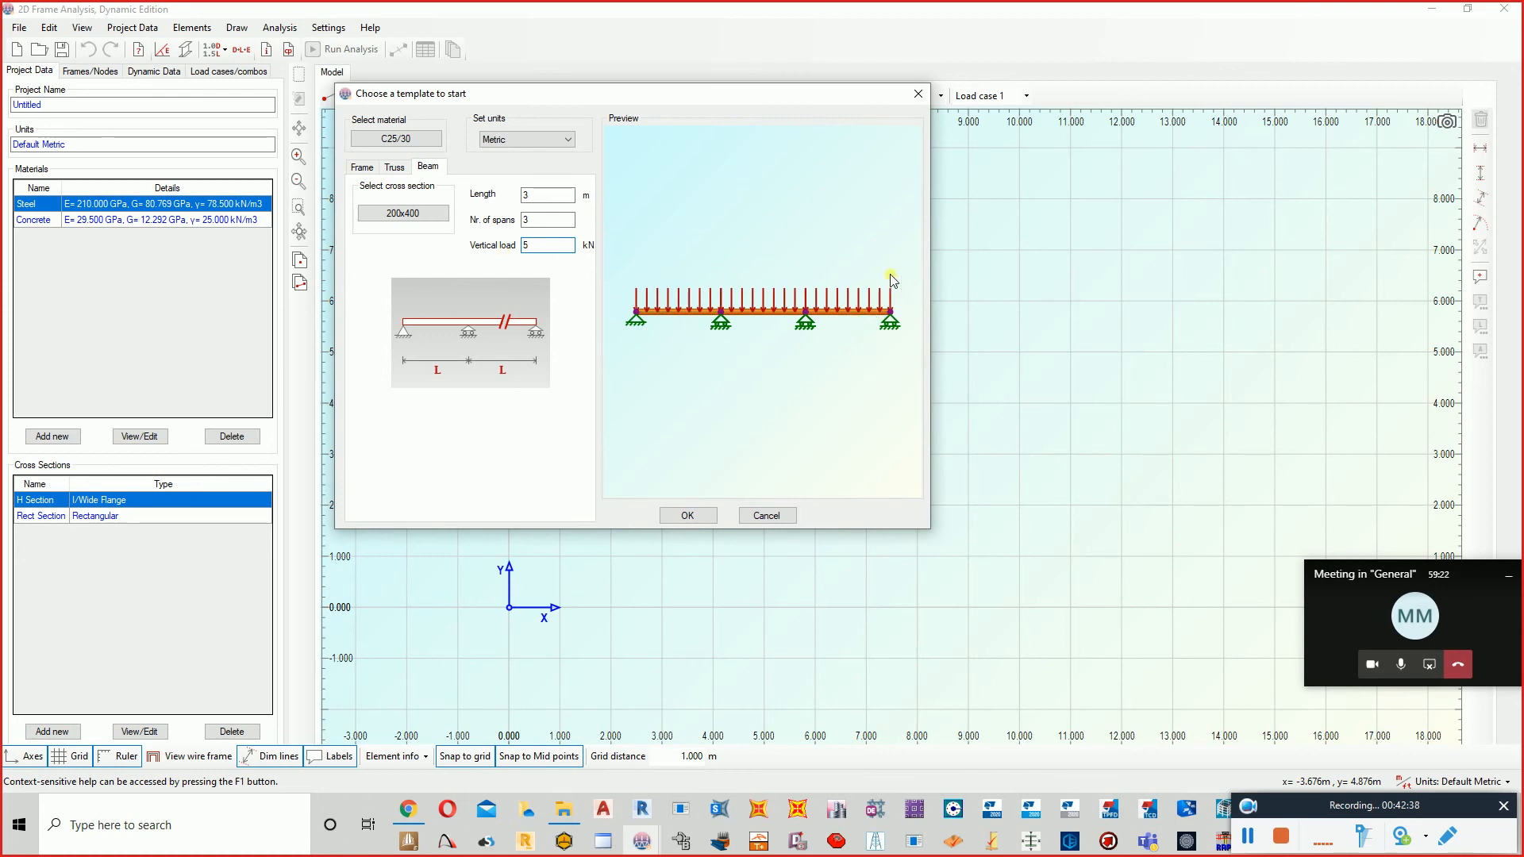
{"action": "left_click", "coordinate": [705, 516]}
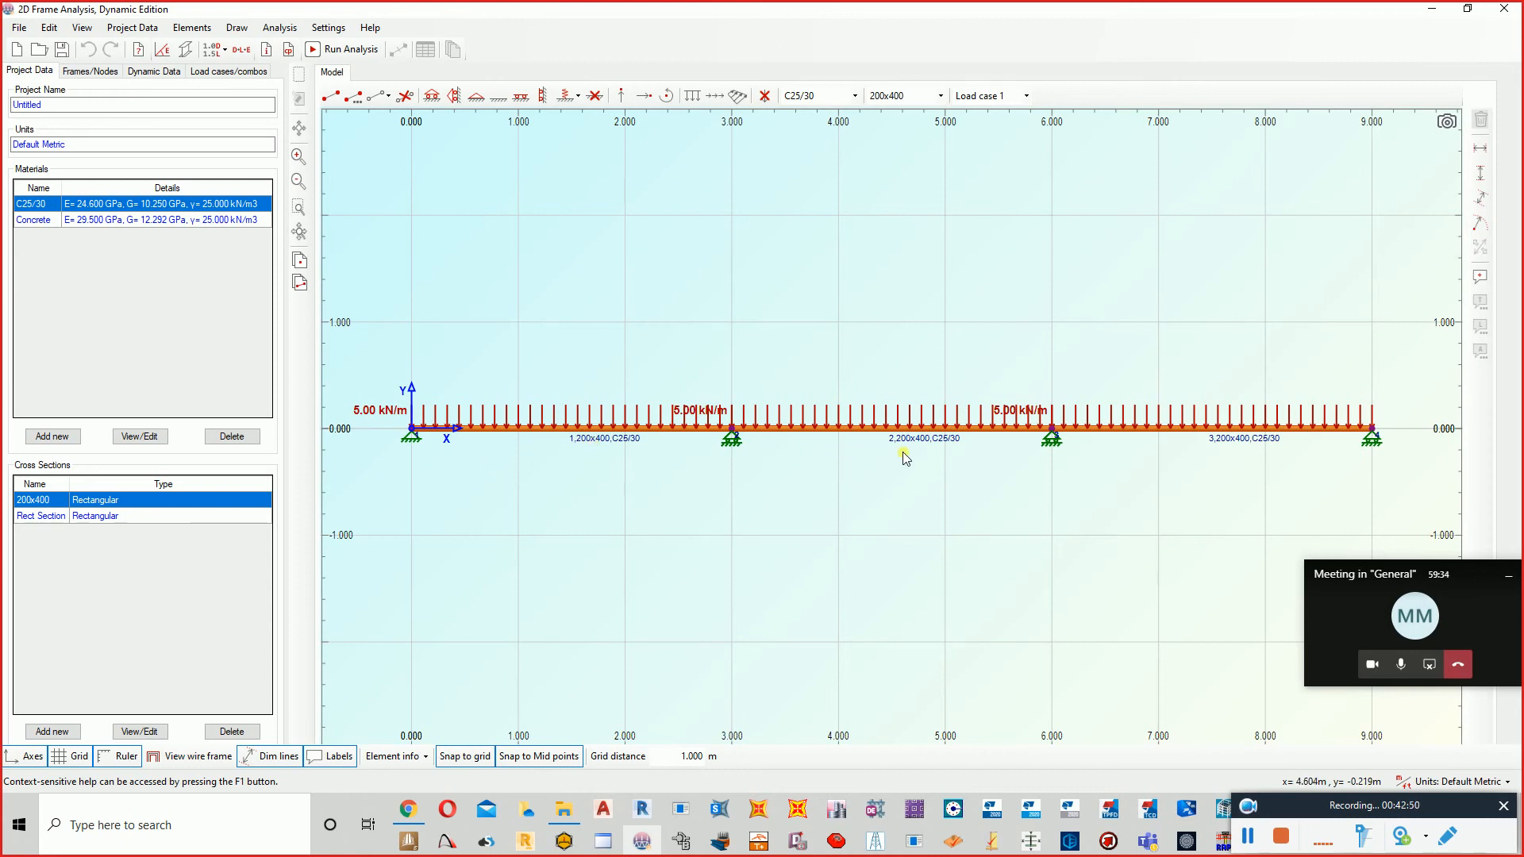
{"action": "left_click", "coordinate": [512, 435]}
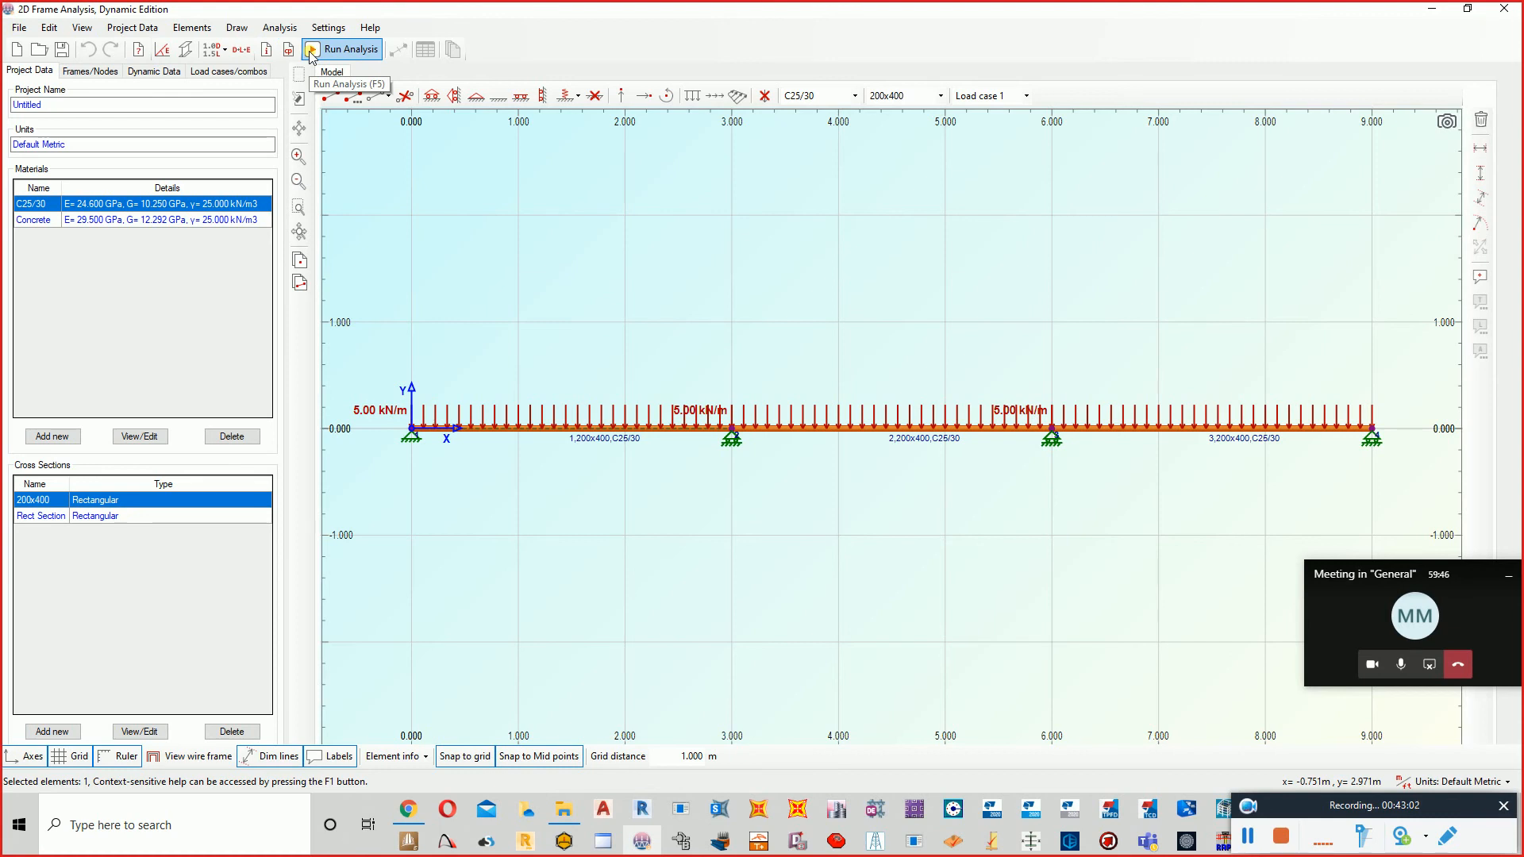
{"action": "left_click", "coordinate": [50, 28]}
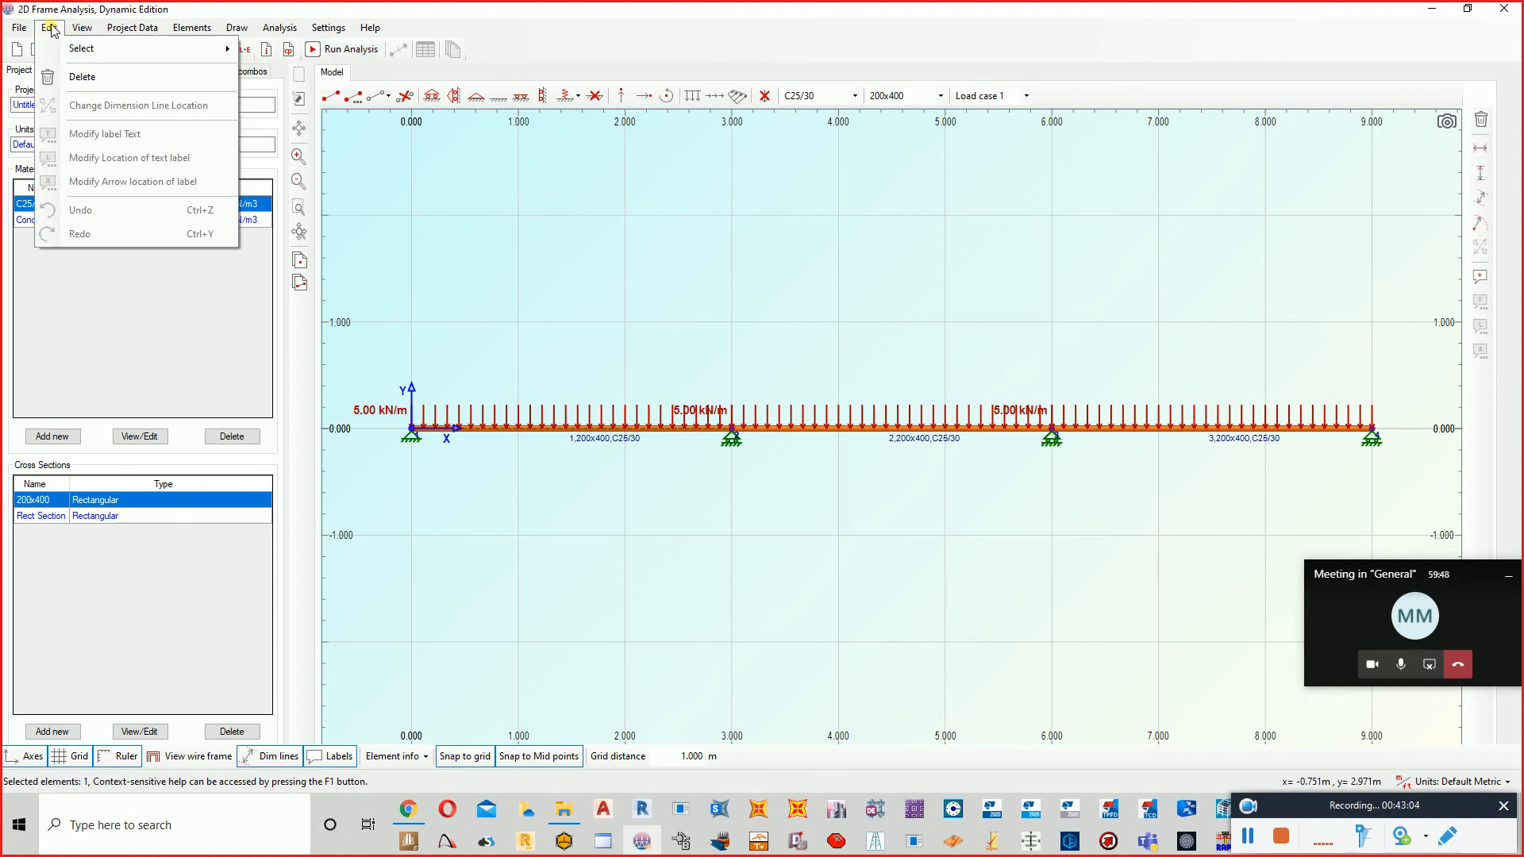
{"action": "mouse_move", "coordinate": [82, 31]}
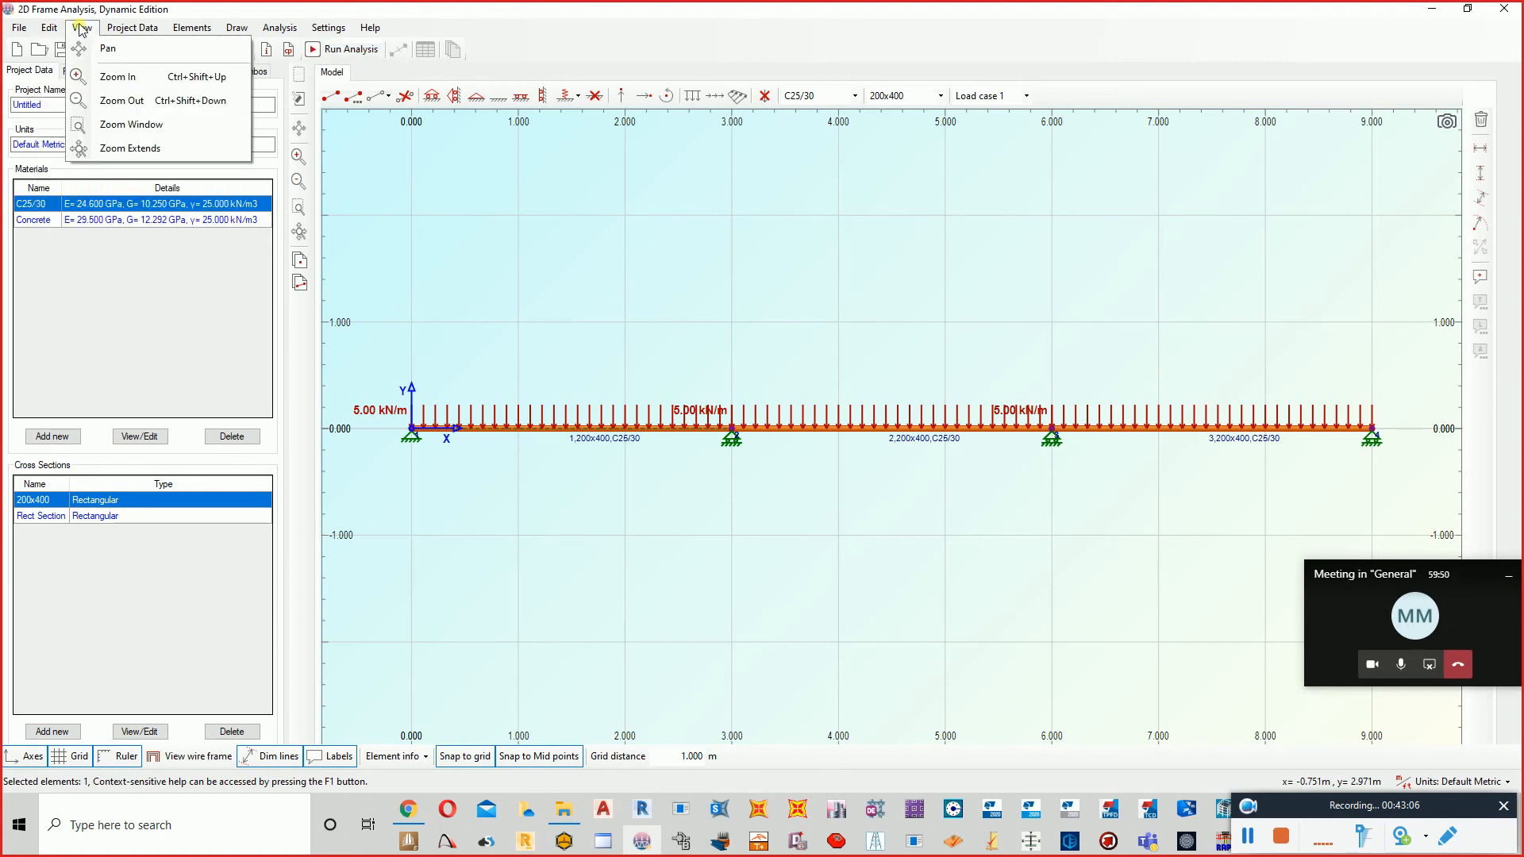
{"action": "mouse_move", "coordinate": [173, 32]}
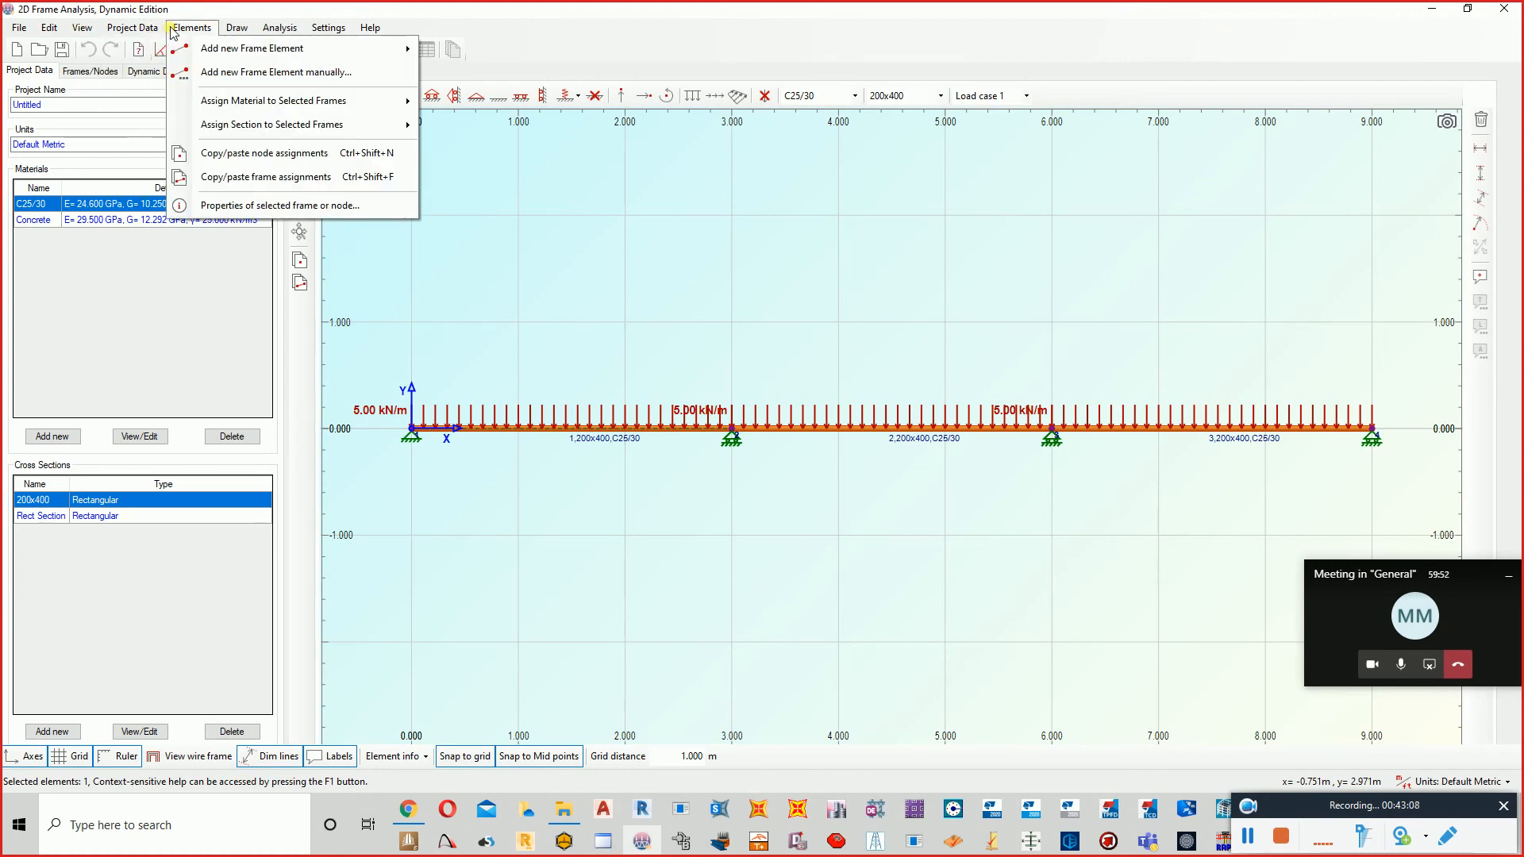
{"action": "mouse_move", "coordinate": [240, 102]}
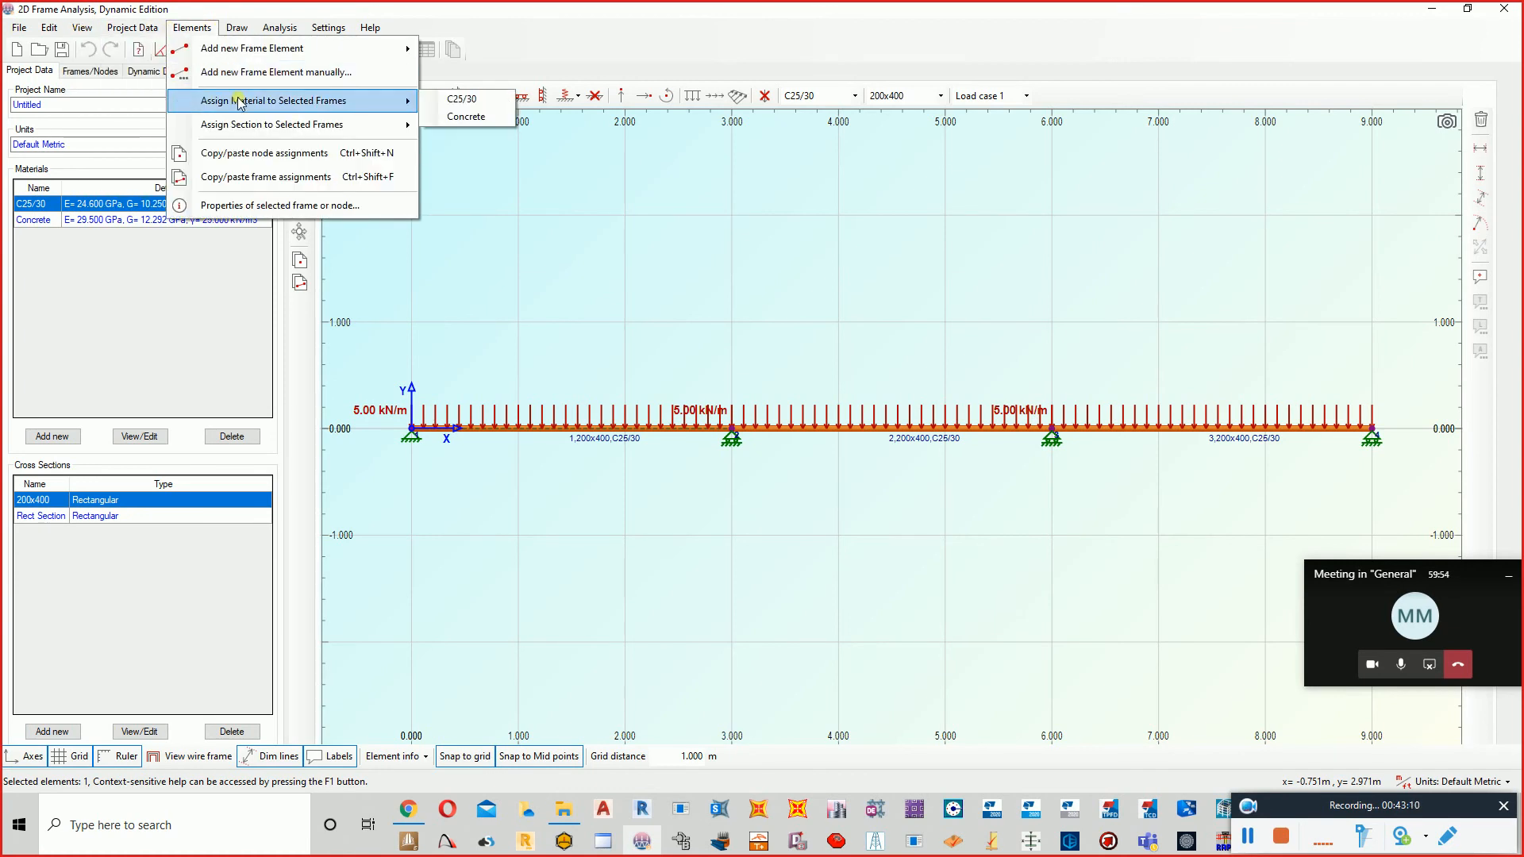
{"action": "mouse_move", "coordinate": [259, 128]}
{"action": "left_click", "coordinate": [635, 45]}
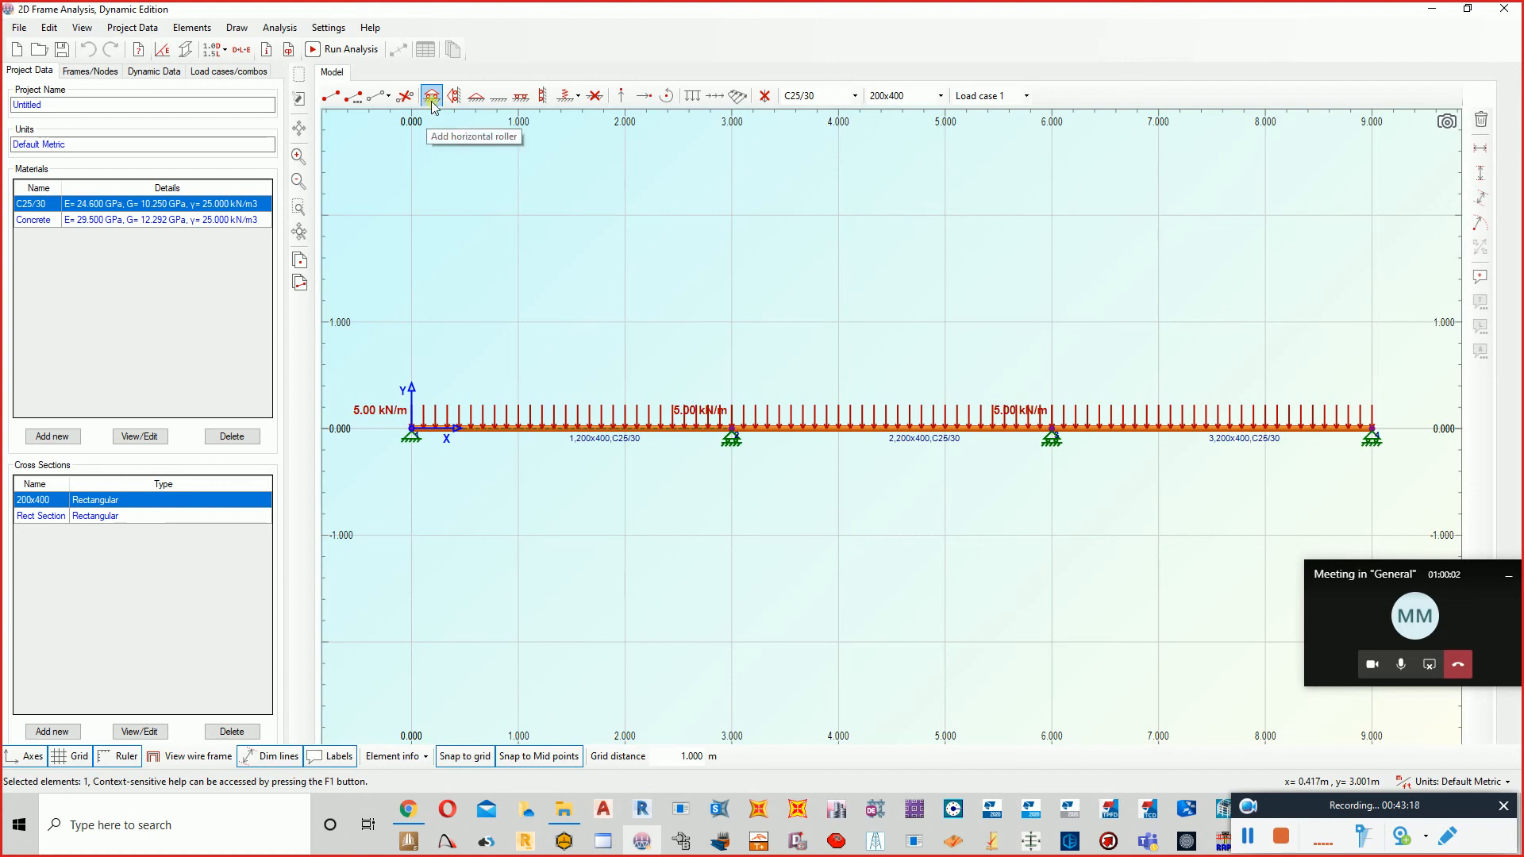
- Add a fixed support at the beam's left end node
{"action": "left_click", "coordinate": [499, 97]}
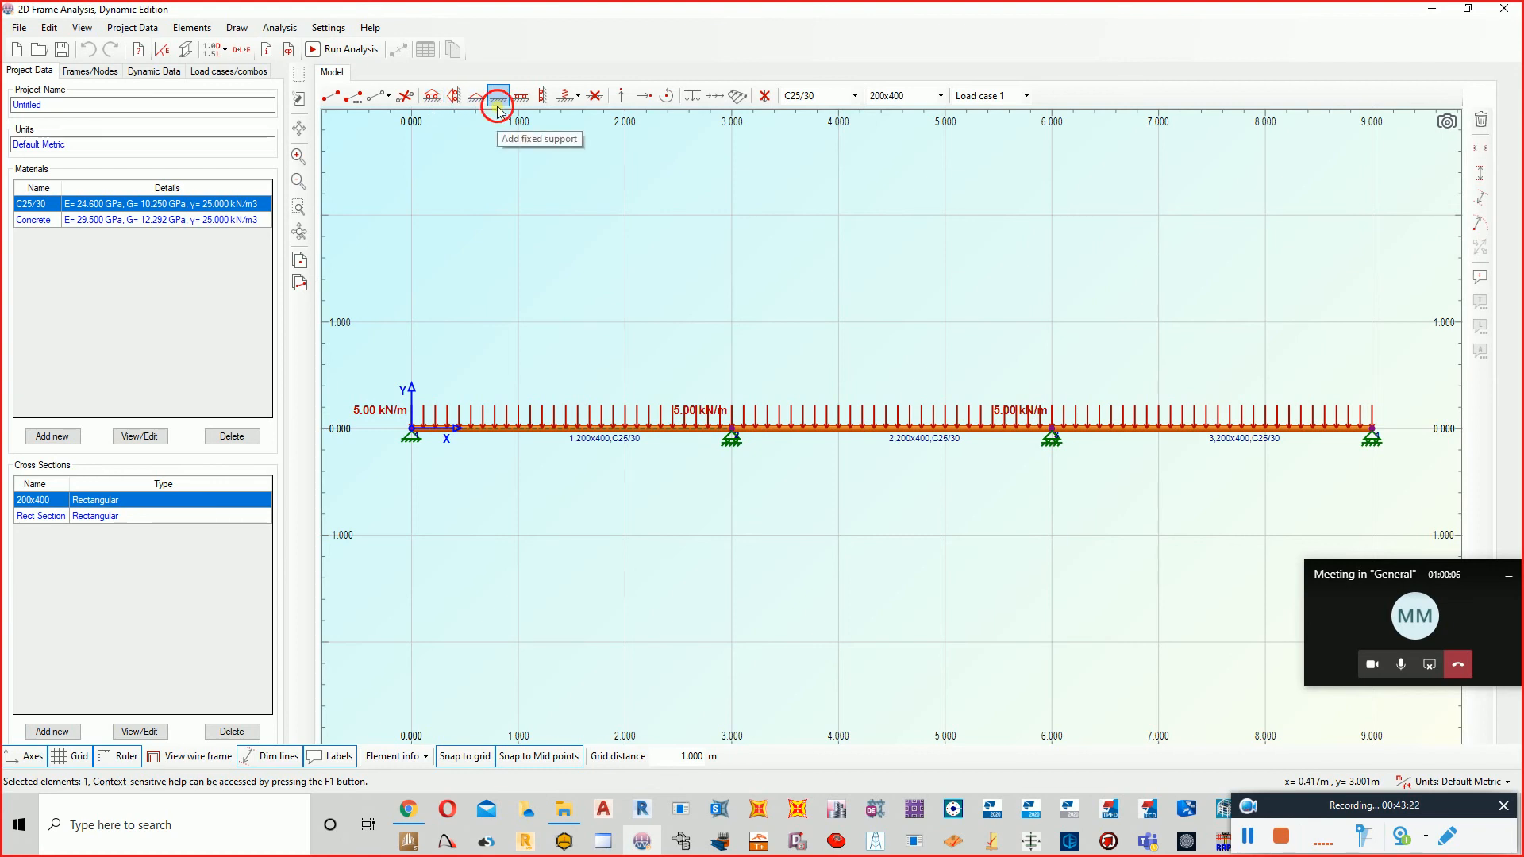
{"action": "left_click", "coordinate": [410, 429]}
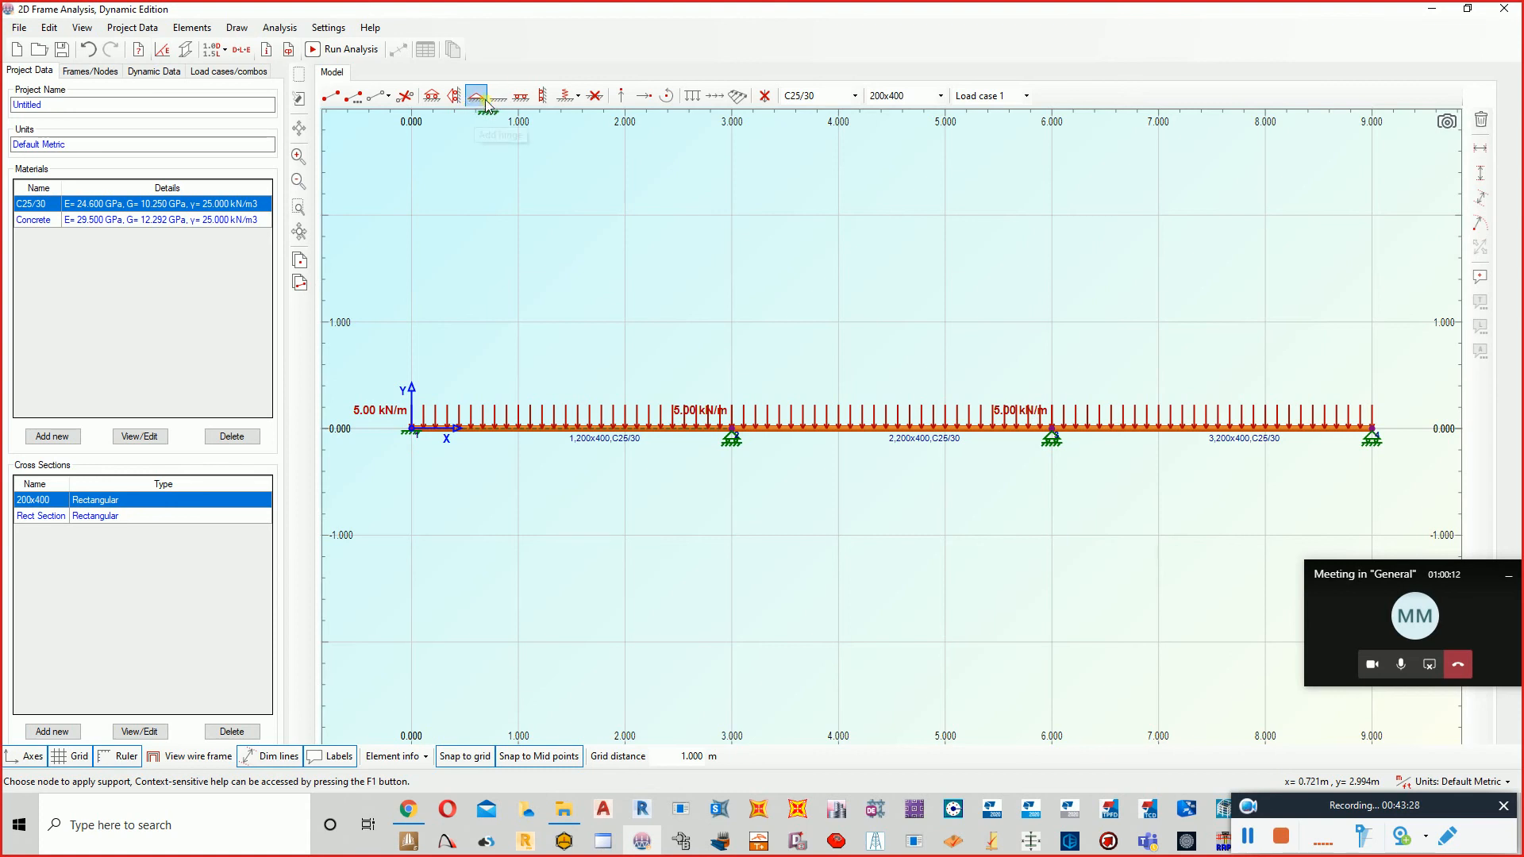
{"action": "left_click", "coordinate": [521, 96]}
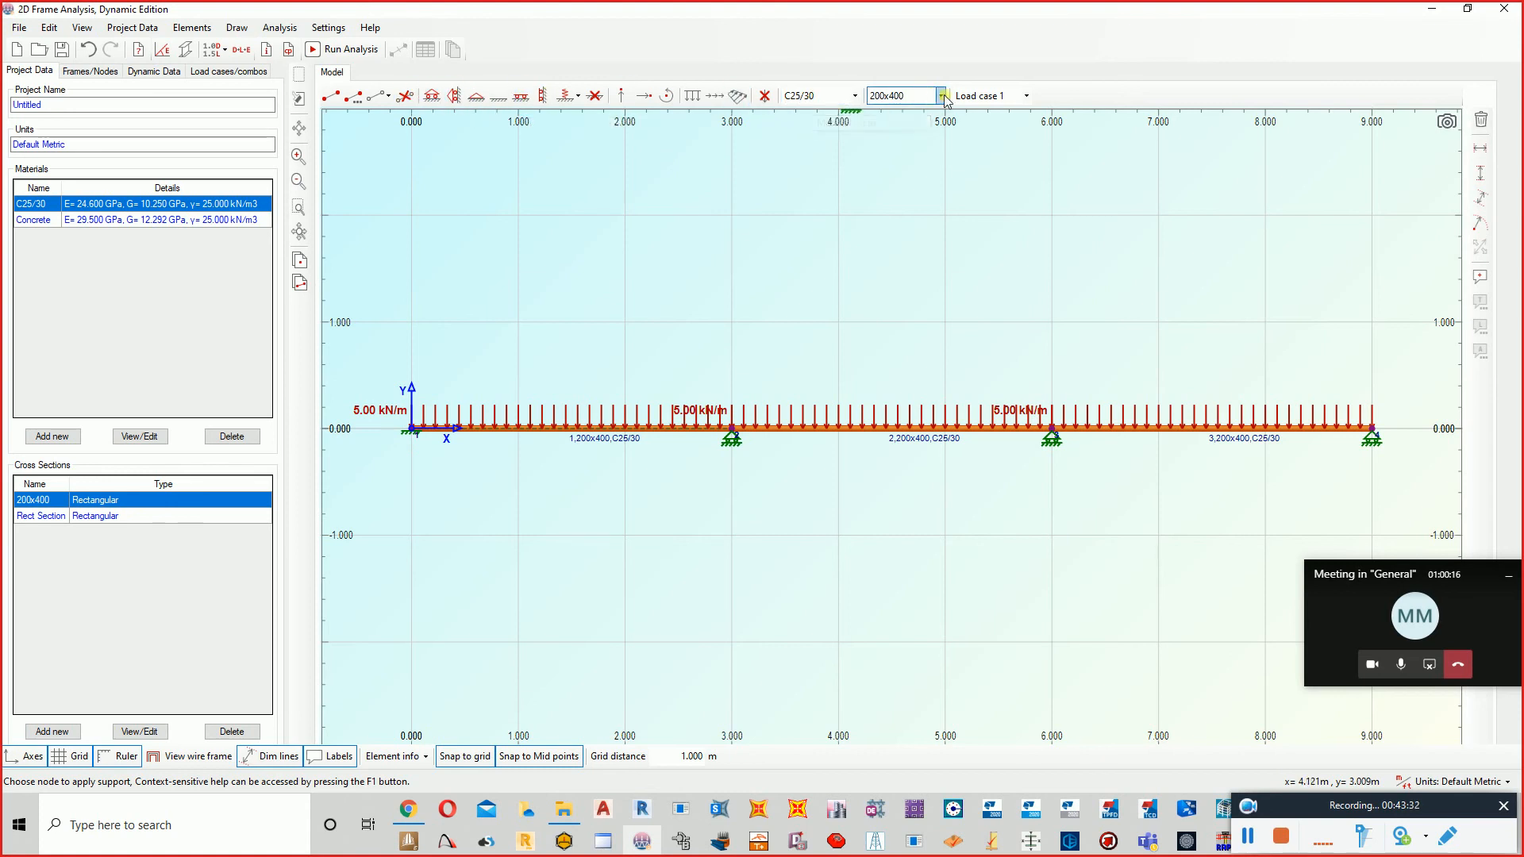
- Apply a vertical nodal load of -50 kN at the support node between the first and second spans
{"action": "left_click", "coordinate": [620, 96]}
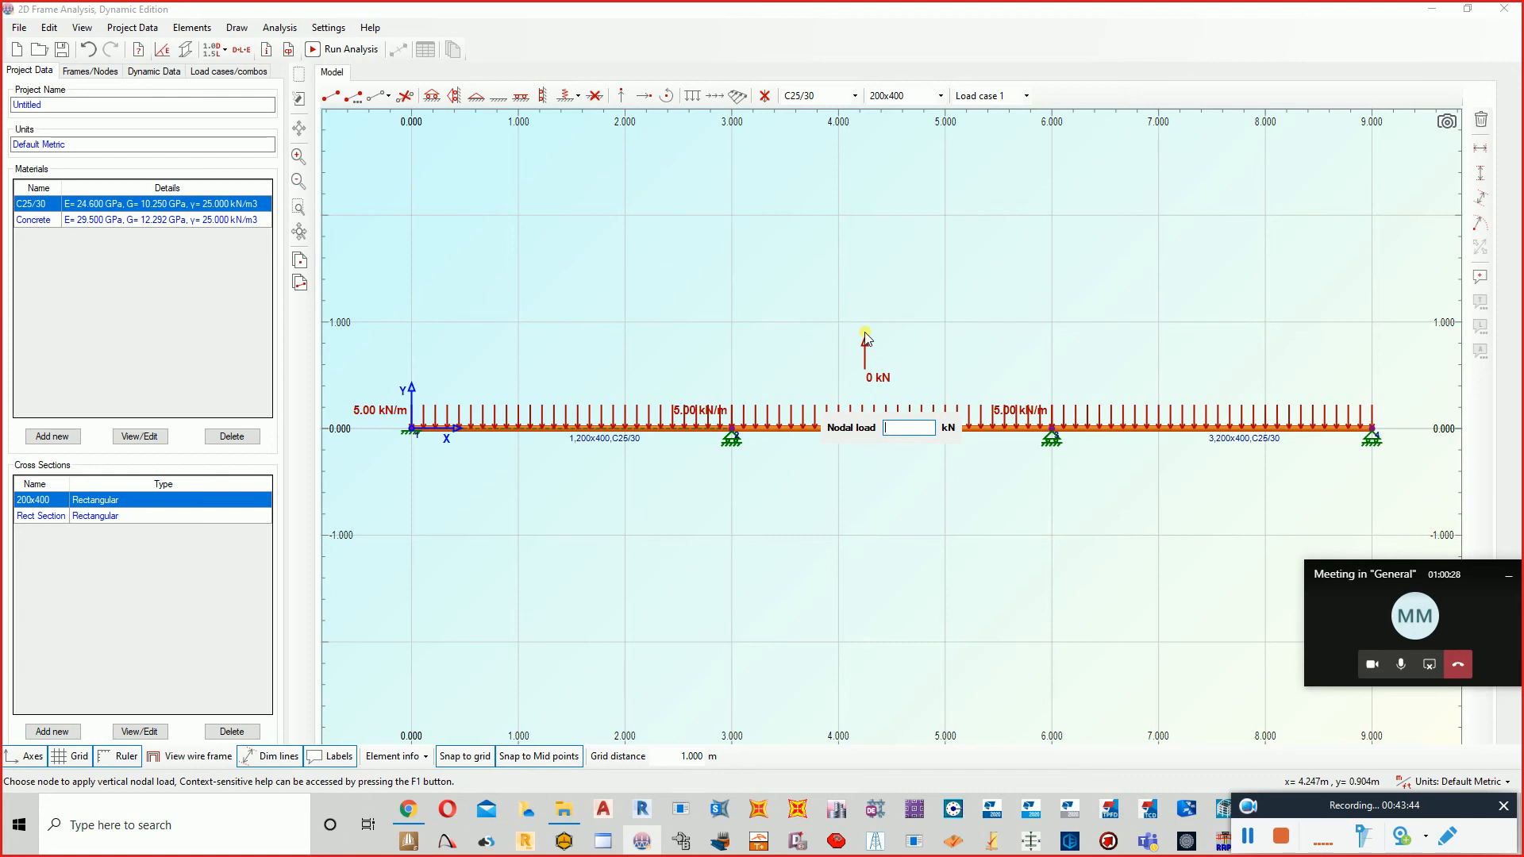
{"action": "type", "text": "-50"}
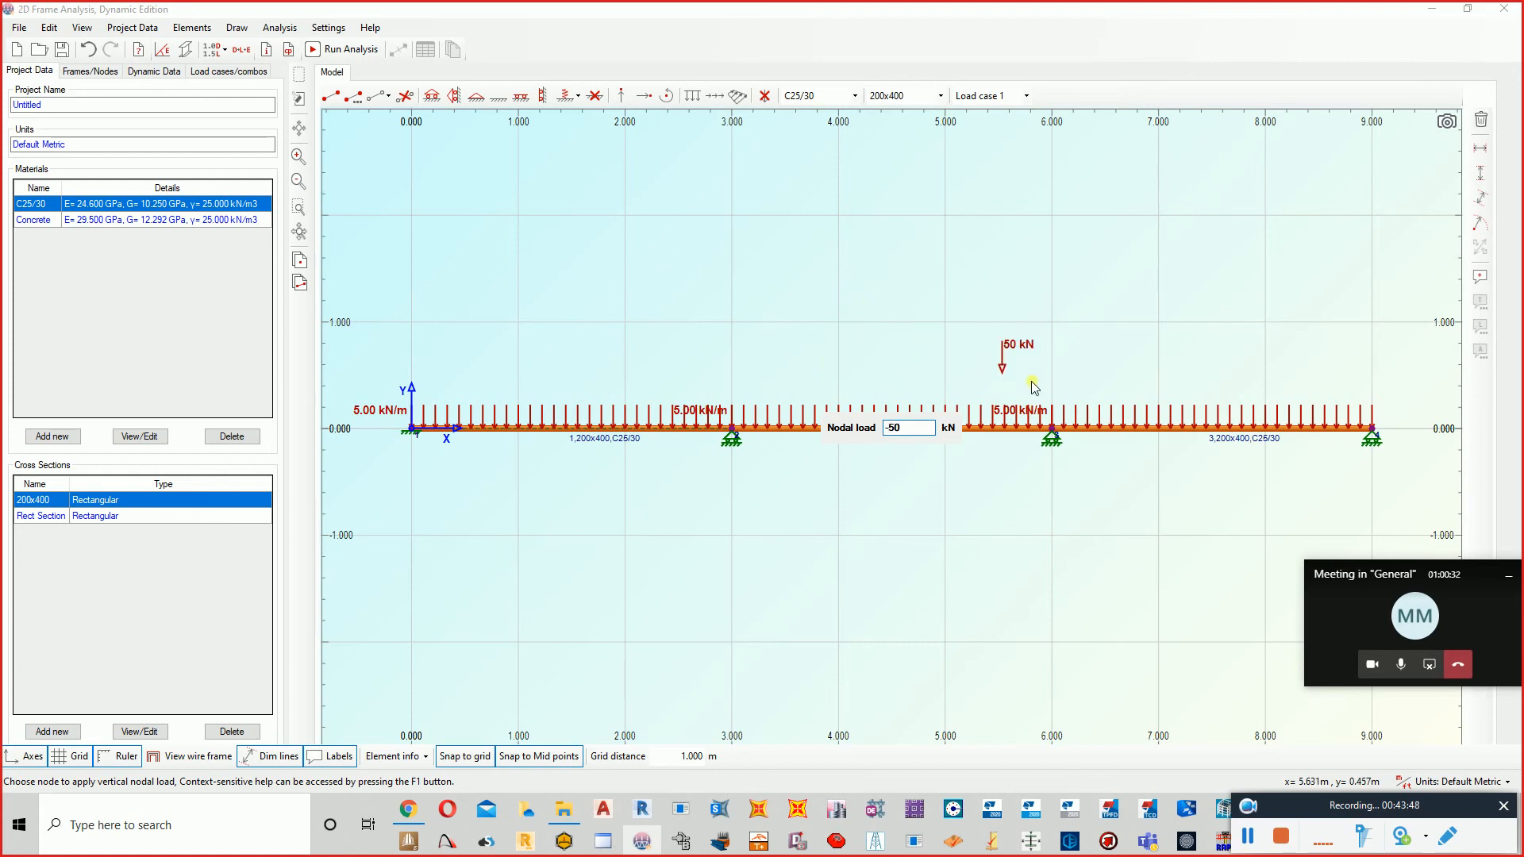
{"action": "left_click", "coordinate": [923, 430]}
{"action": "scroll", "coordinate": [919, 430], "scroll_direction": "down", "scroll_amount": 2}
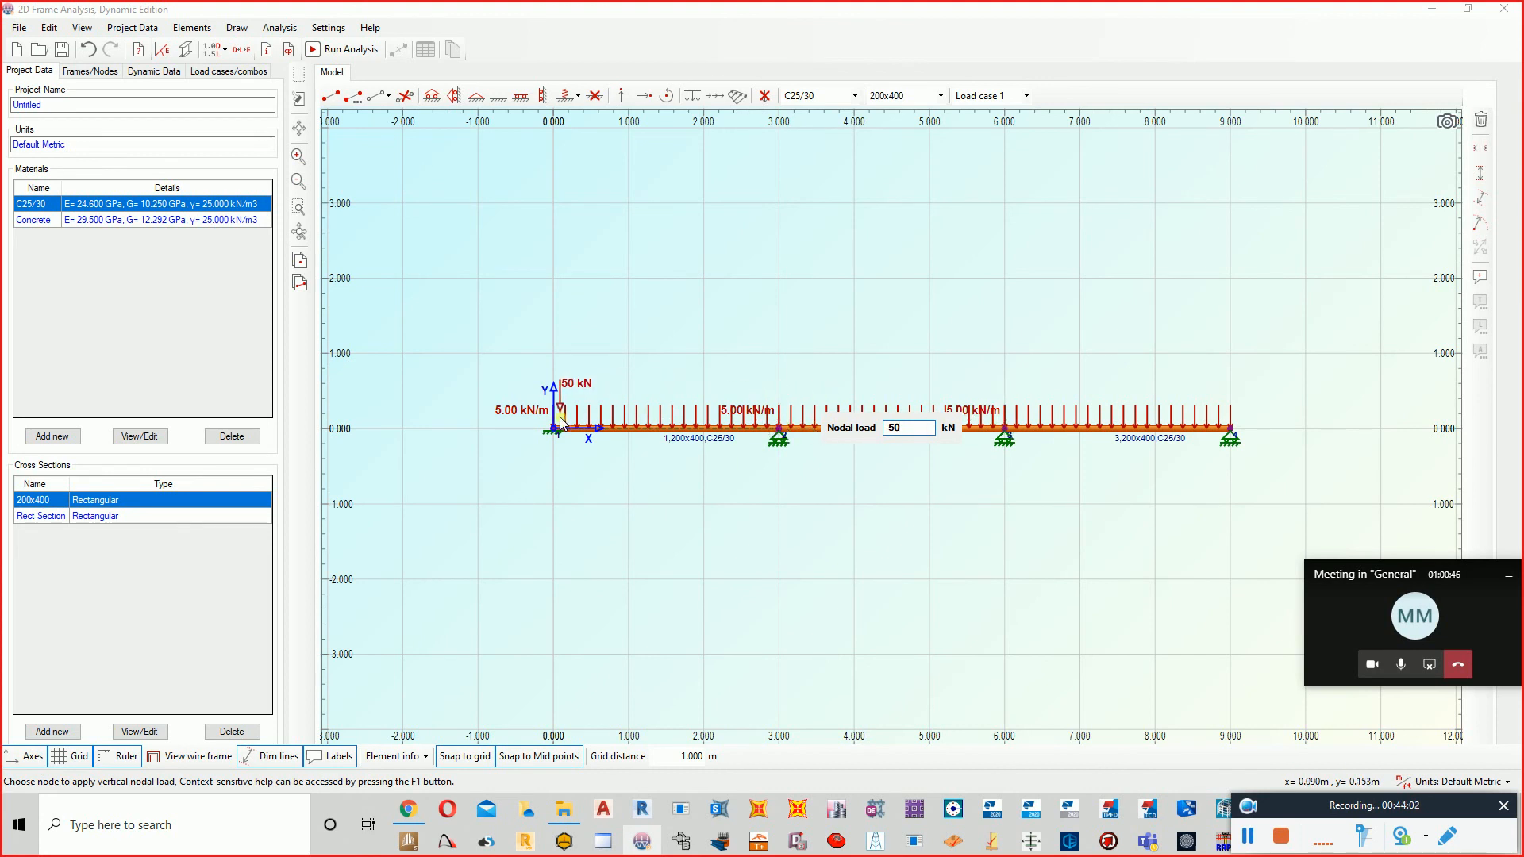
{"action": "left_click", "coordinate": [781, 439]}
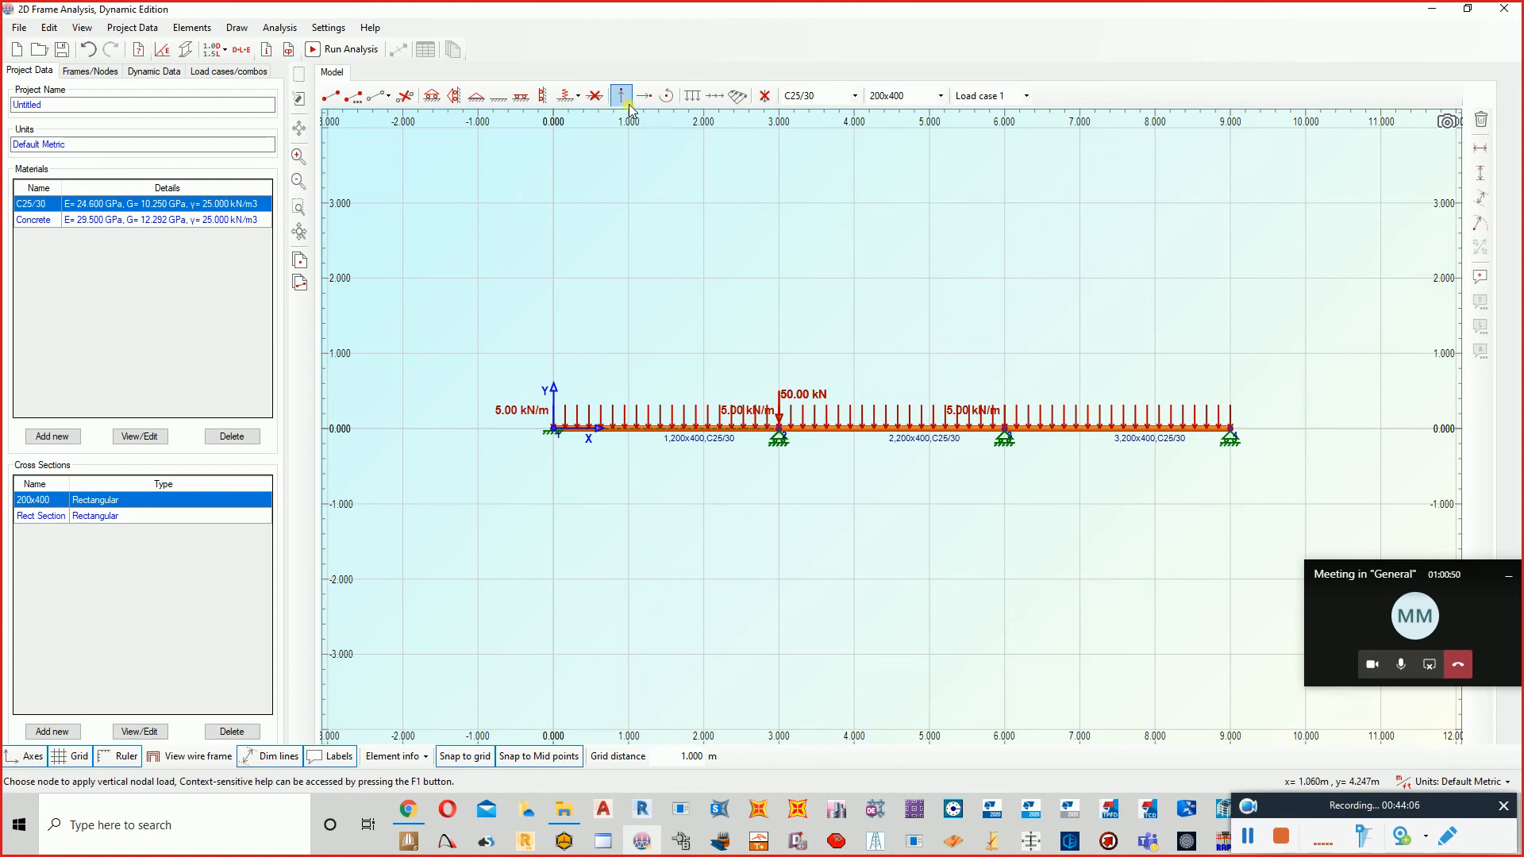
{"action": "left_click", "coordinate": [691, 96]}
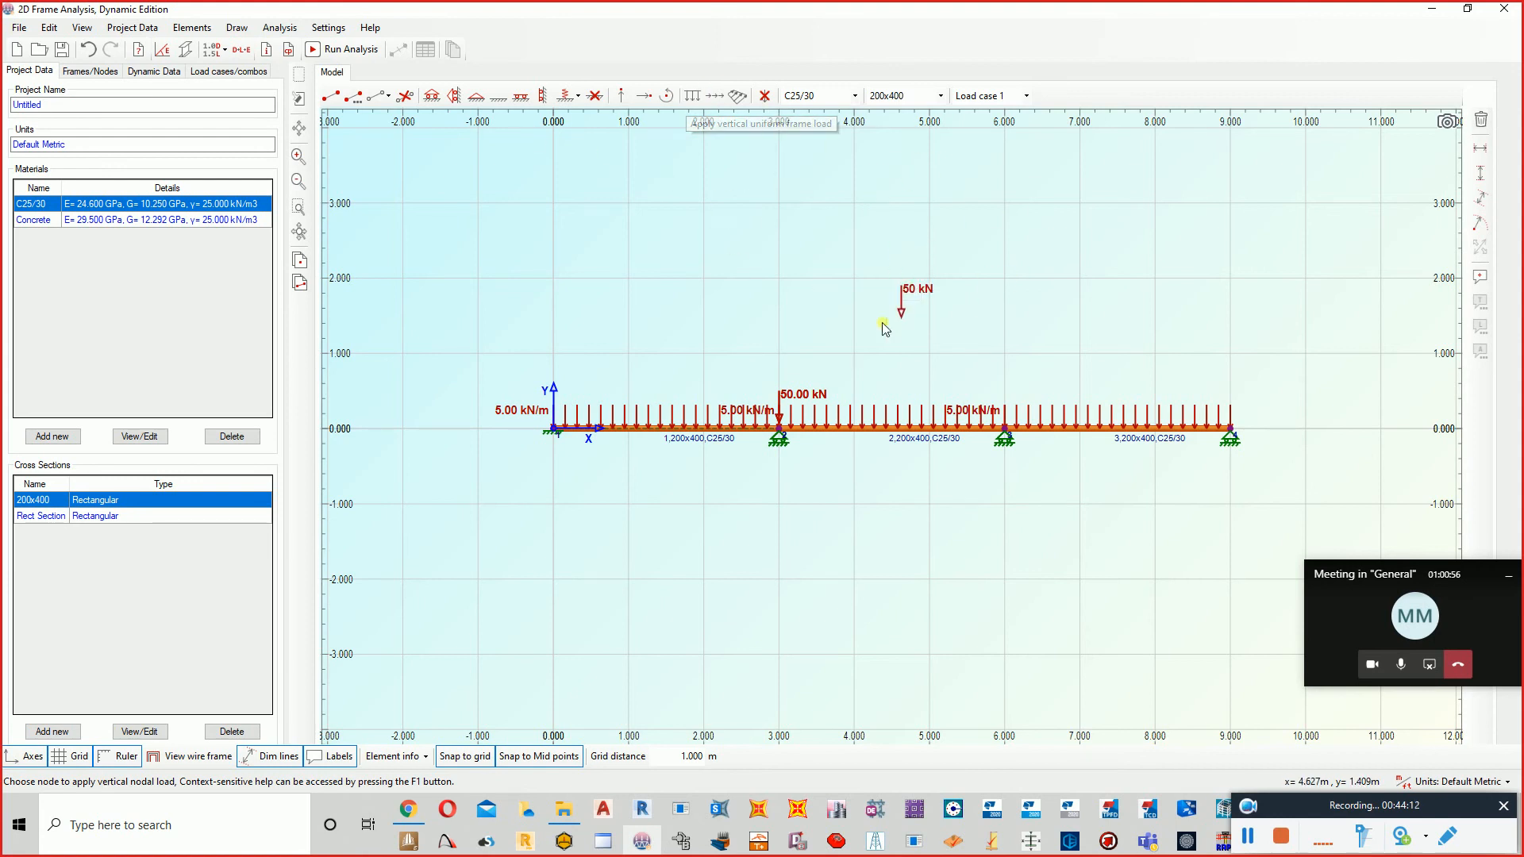
- Run the analysis and review the support reactions and the axial force, shear force and bending moment diagrams for Load case 1
{"action": "left_click", "coordinate": [311, 50]}
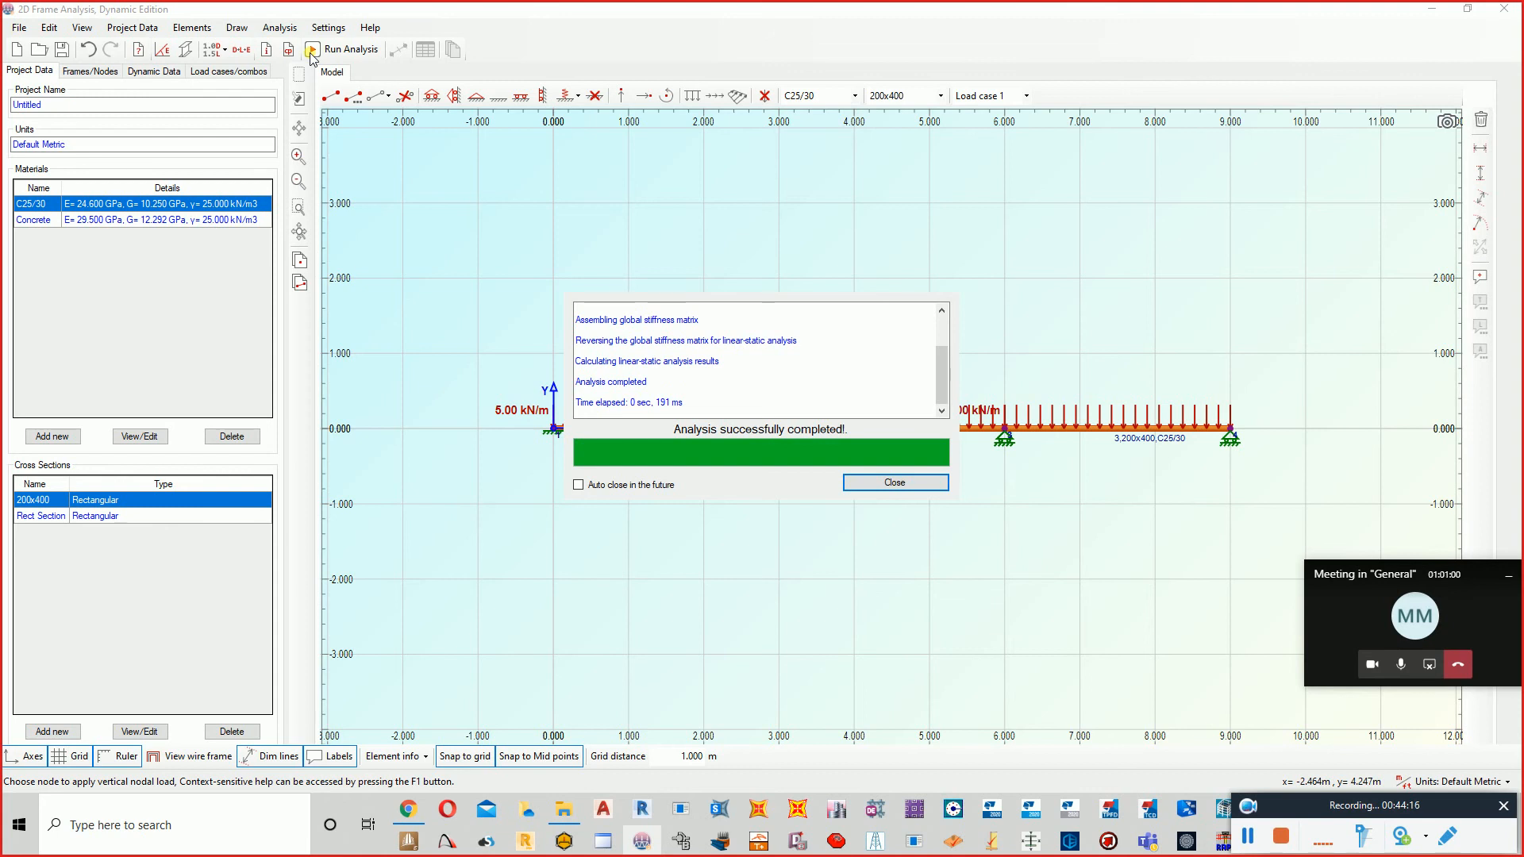
{"action": "left_click", "coordinate": [894, 483]}
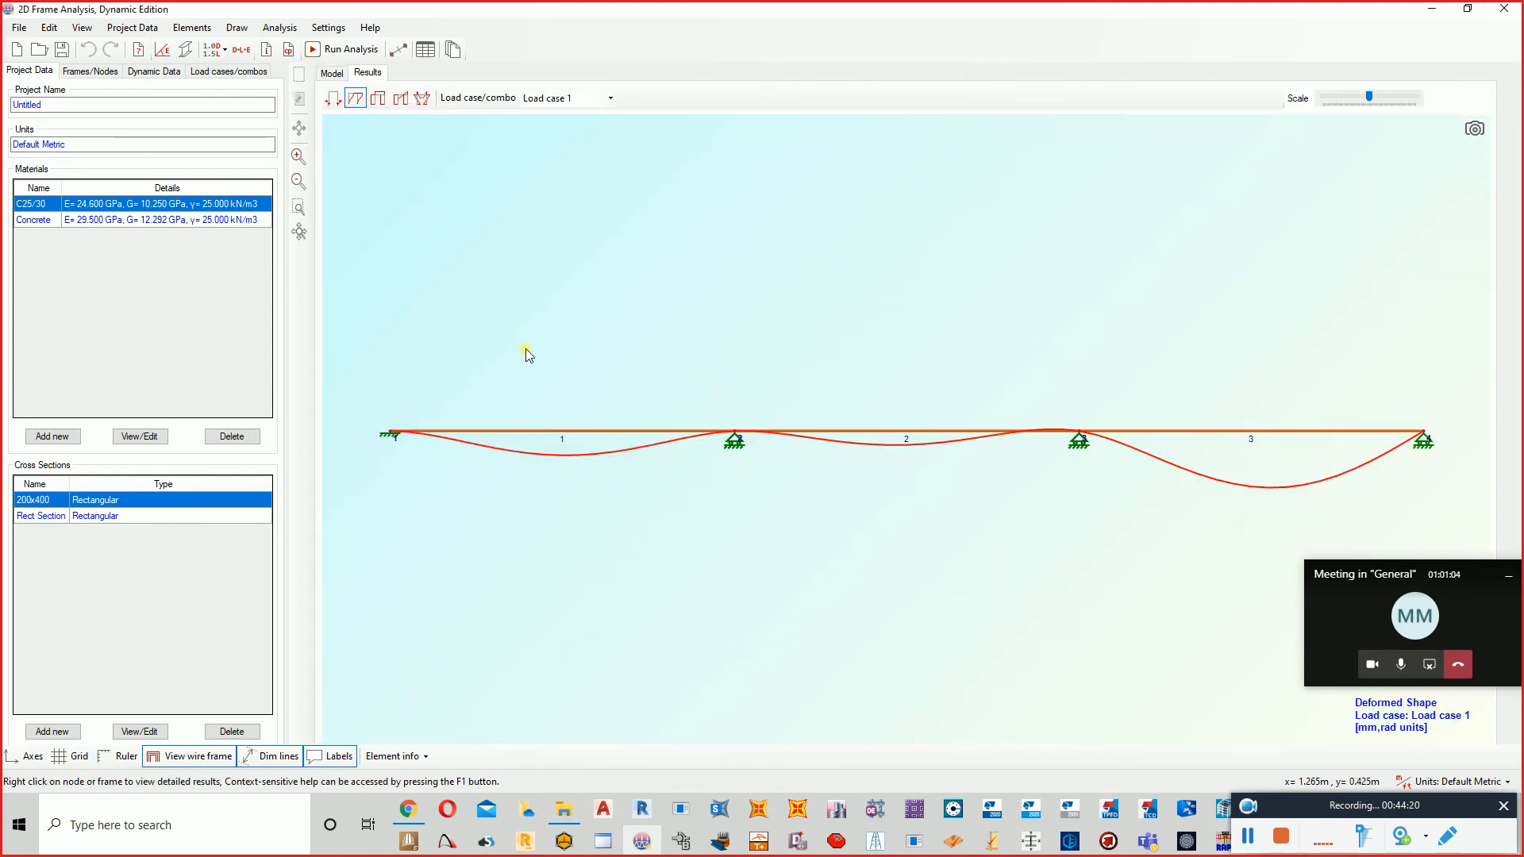
{"action": "left_click", "coordinate": [335, 101]}
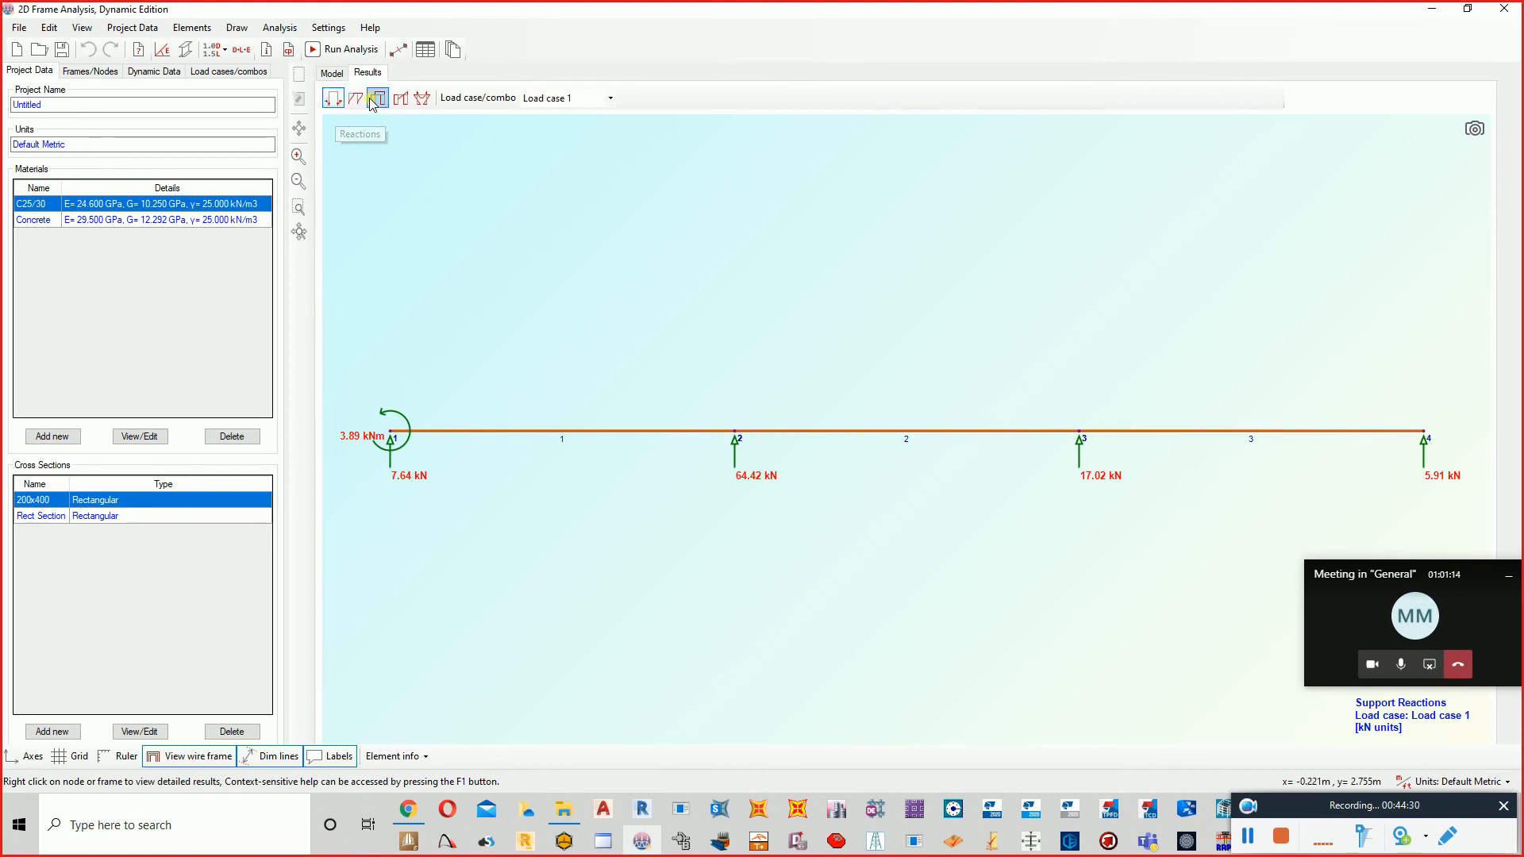
{"action": "left_click", "coordinate": [373, 102]}
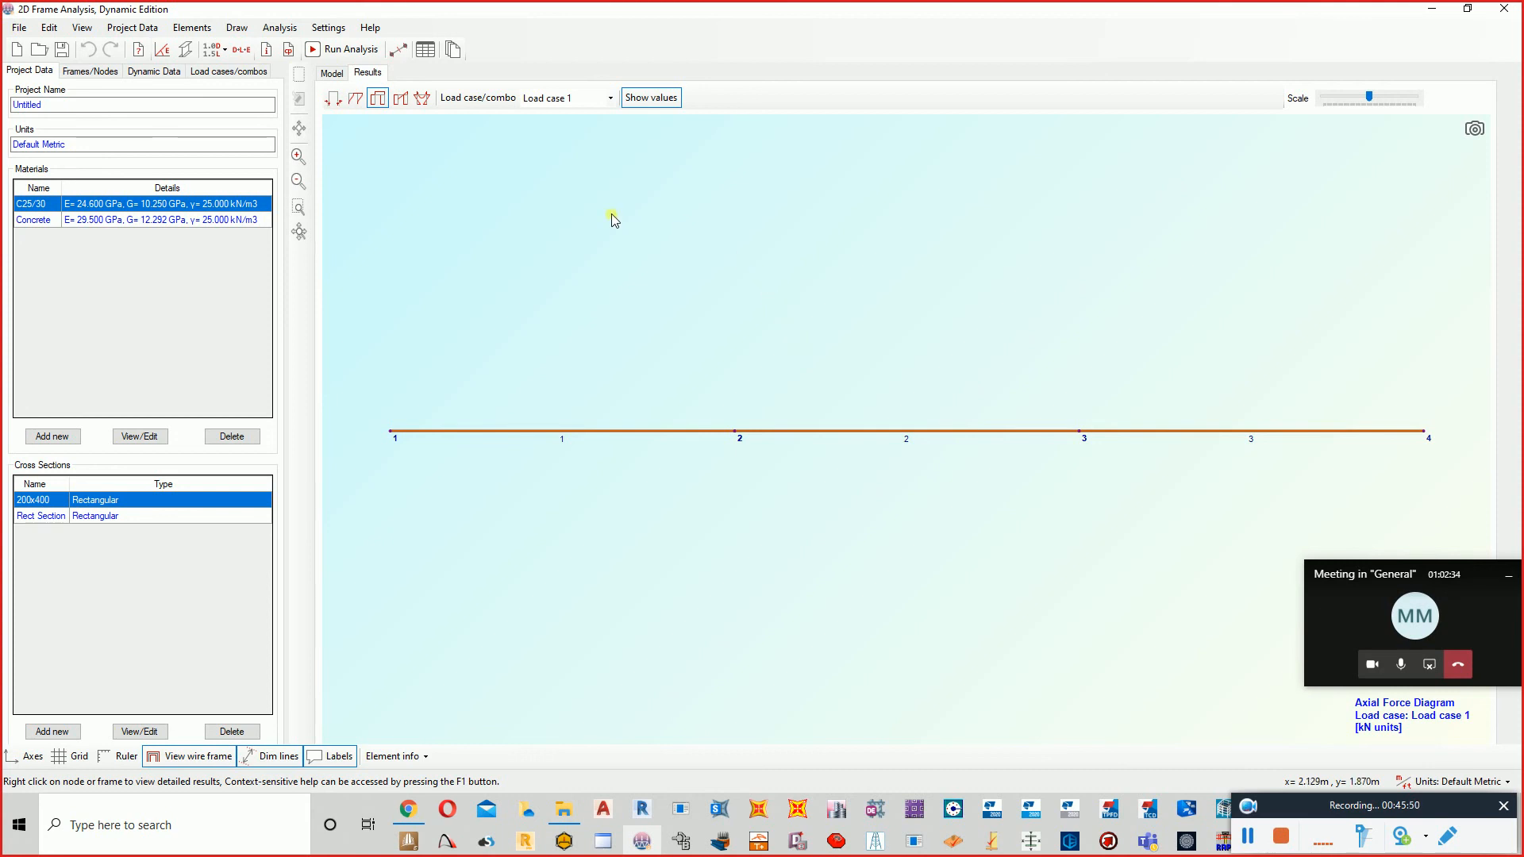
{"action": "left_click", "coordinate": [399, 99]}
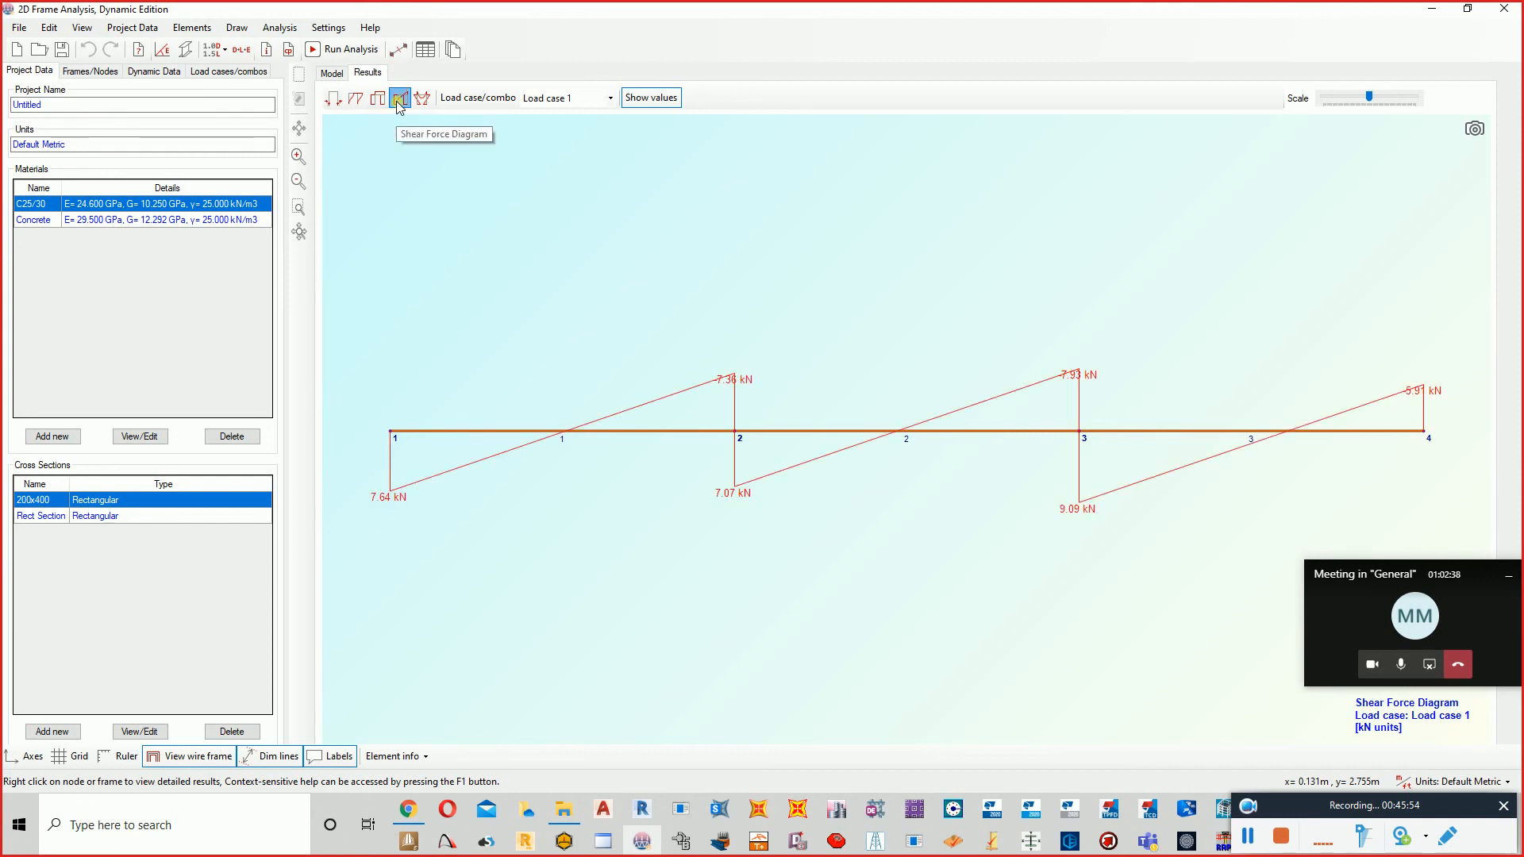
{"action": "left_click", "coordinate": [430, 103]}
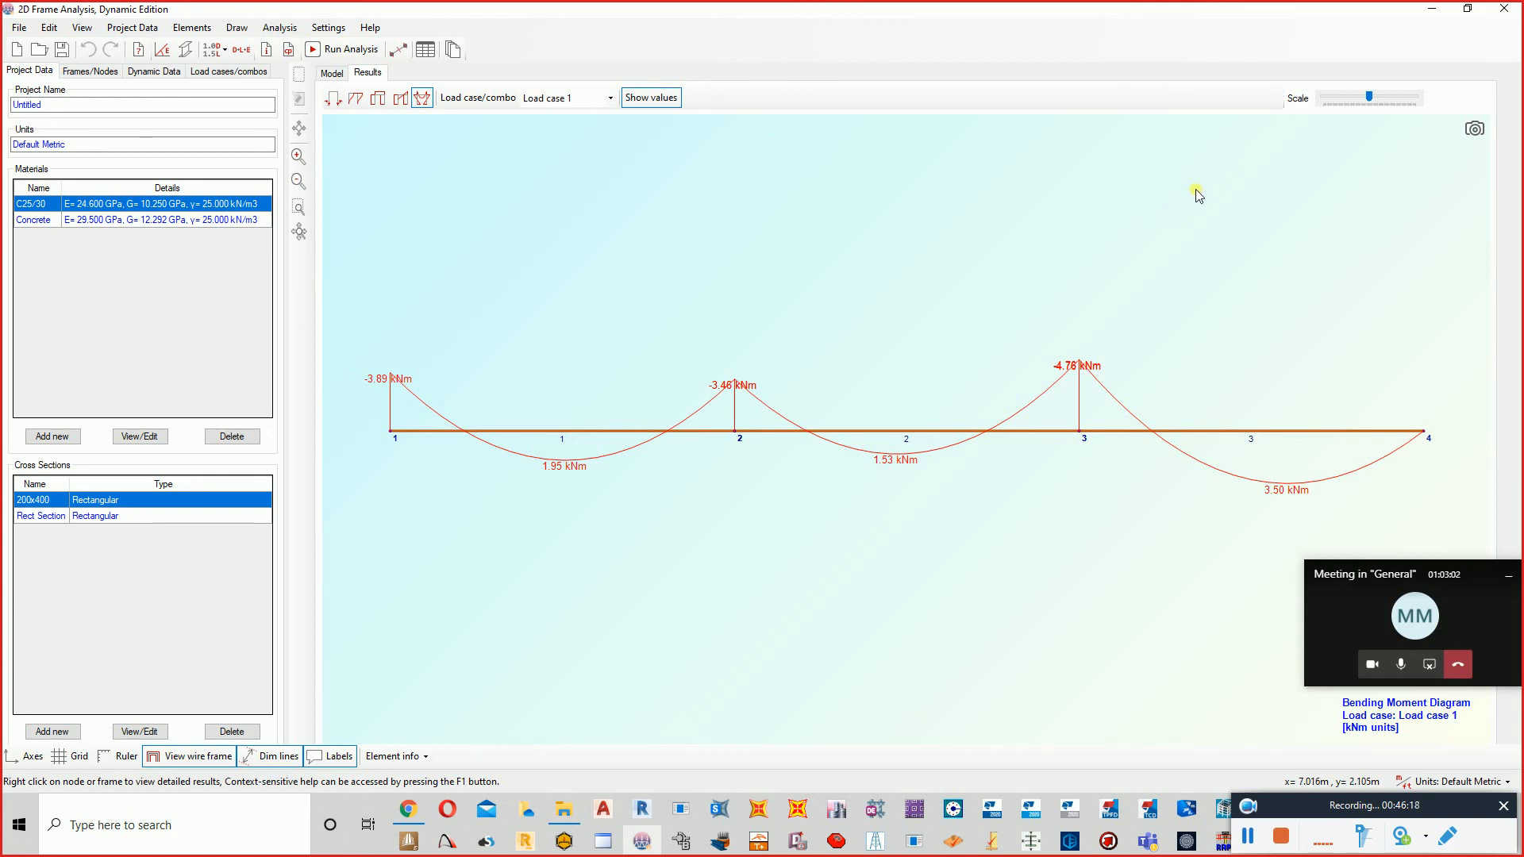
- Close PolyBeam, and close 2D Frame Analysis without saving its changes
{"action": "key", "text": "alt+Tab"}
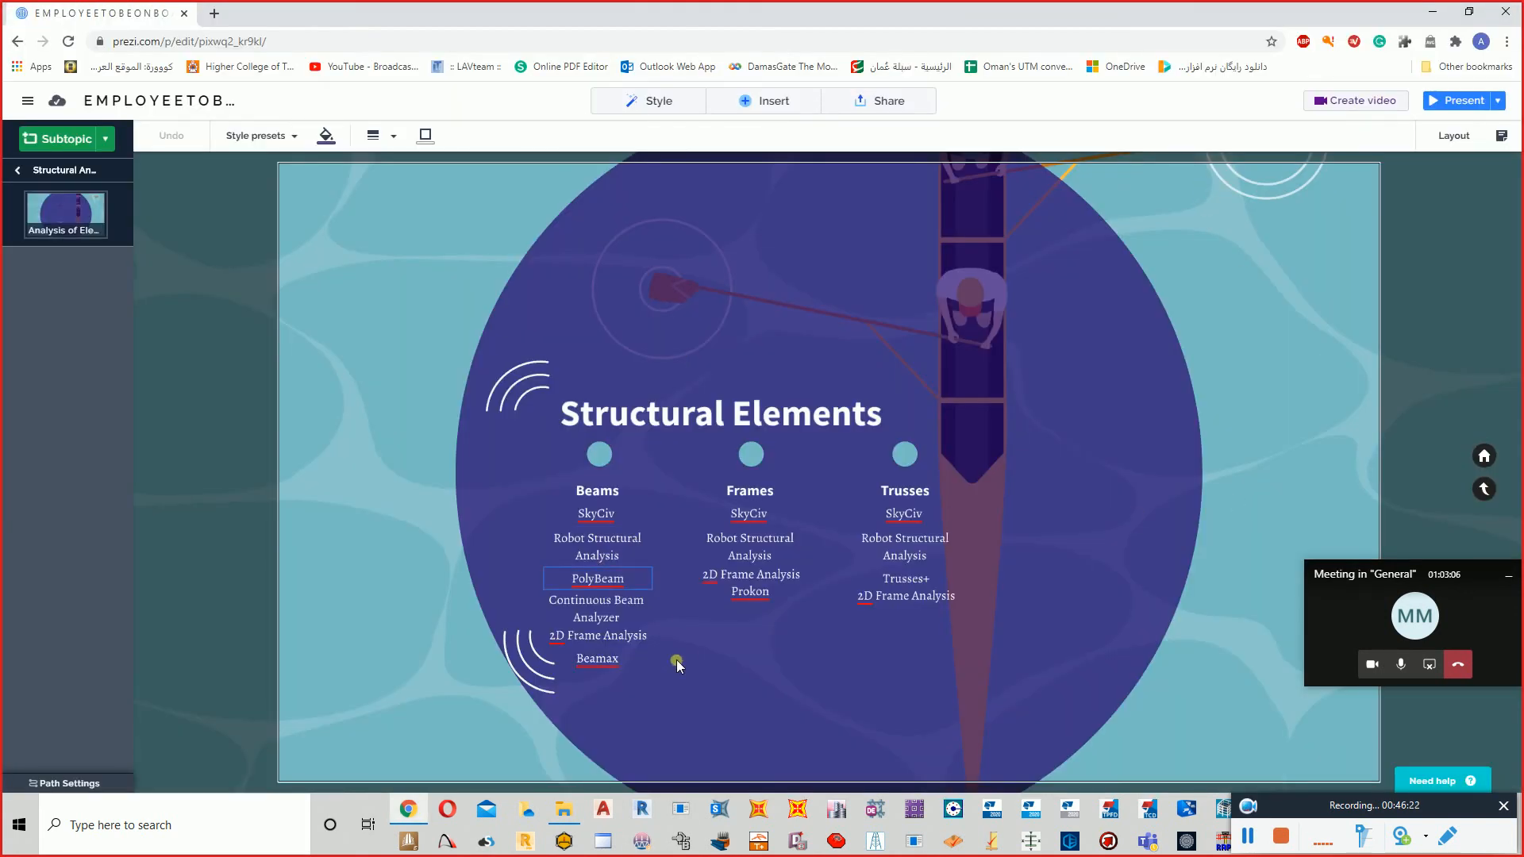
{"action": "key", "text": "alt+Tab"}
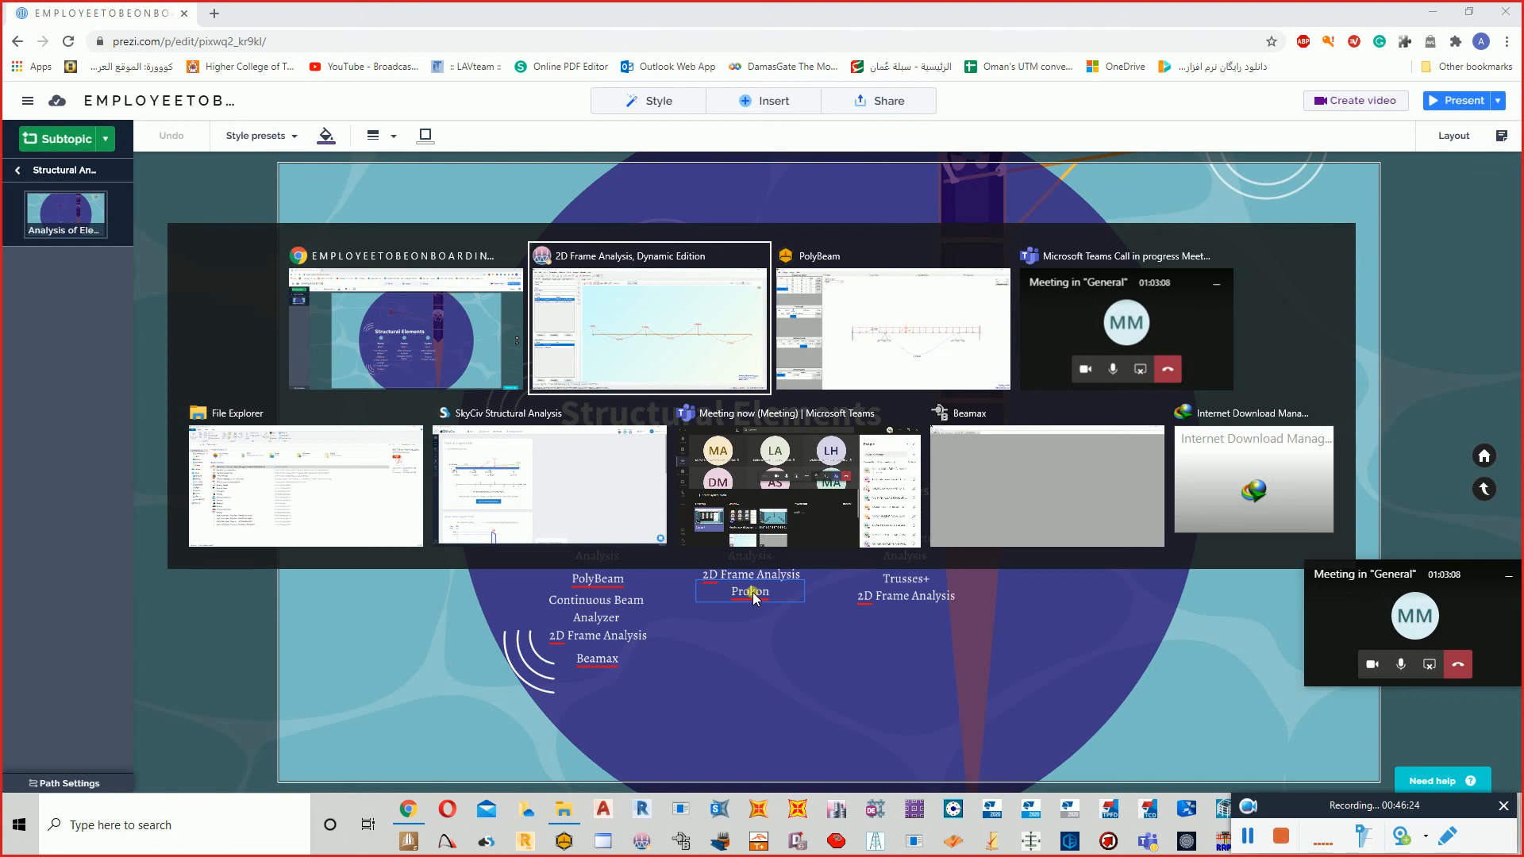
{"action": "key", "text": "alt+Tab"}
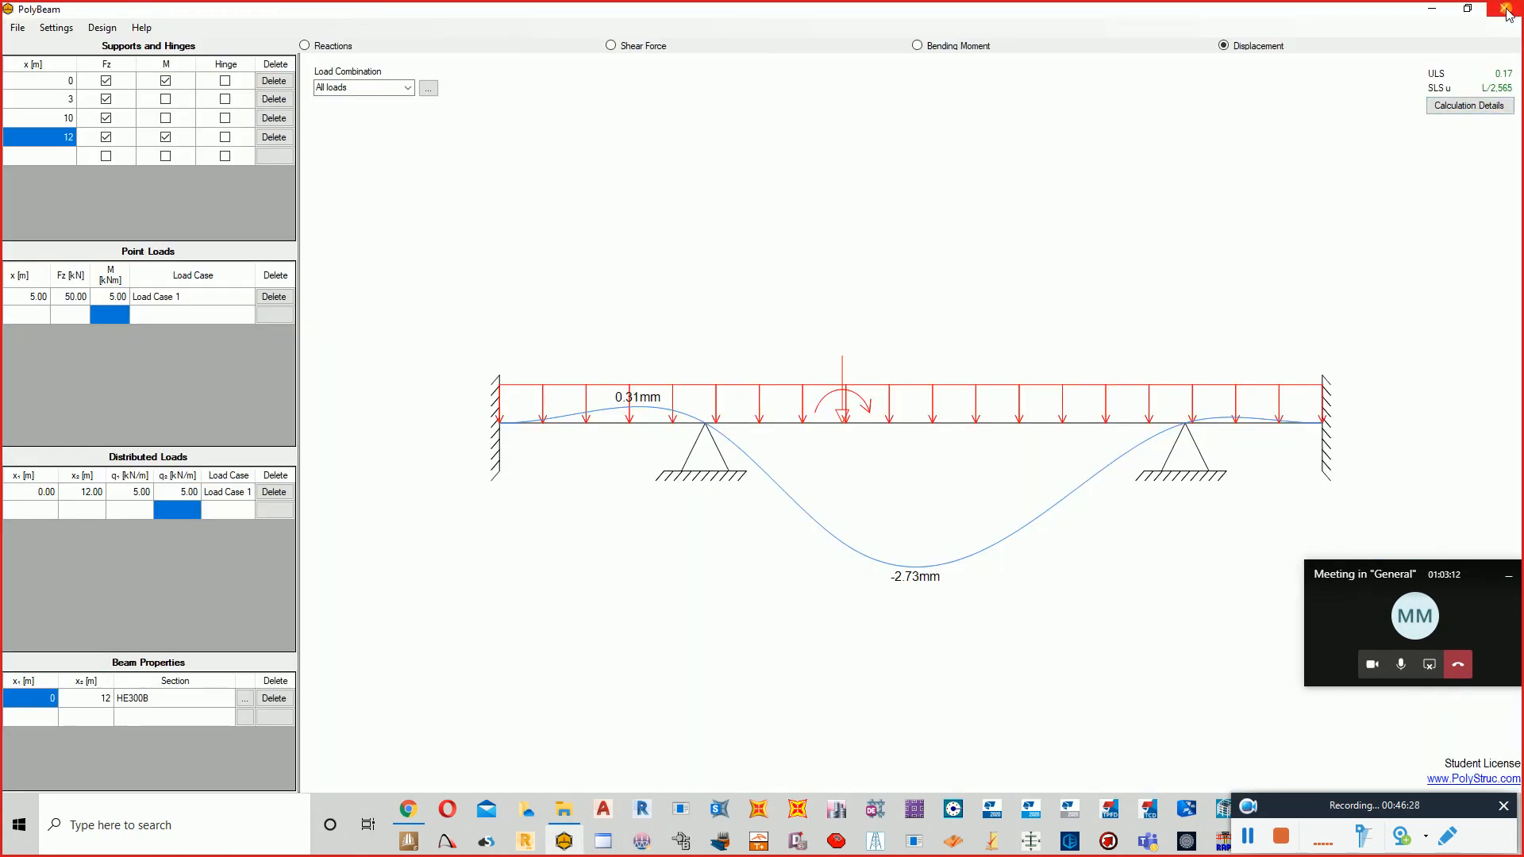
{"action": "left_click", "coordinate": [1505, 8]}
{"action": "left_click", "coordinate": [776, 464]}
{"action": "key", "text": "alt+Tab"}
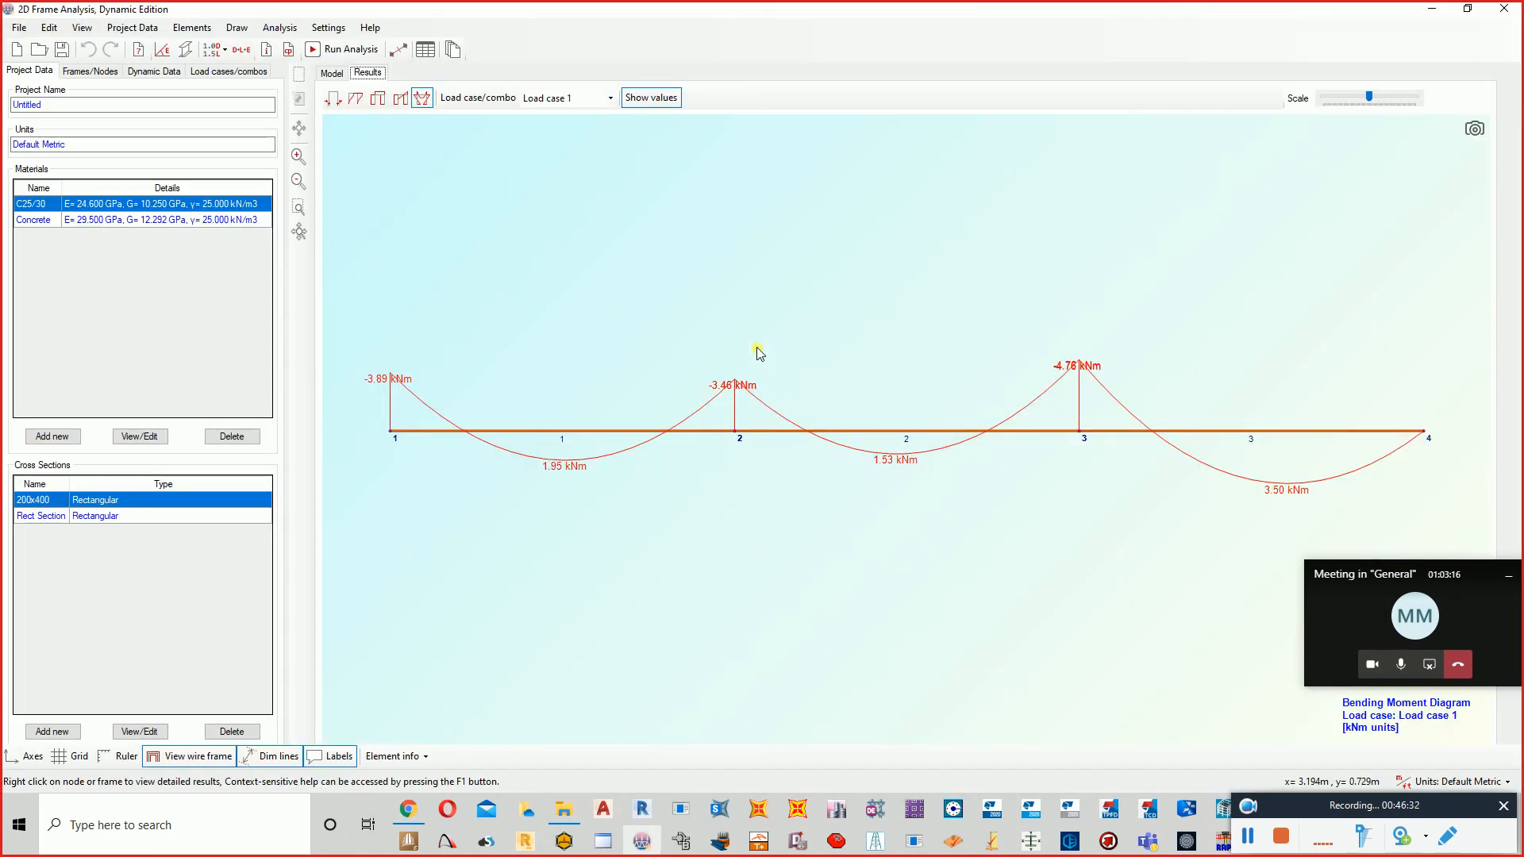
{"action": "left_click", "coordinate": [1511, 7]}
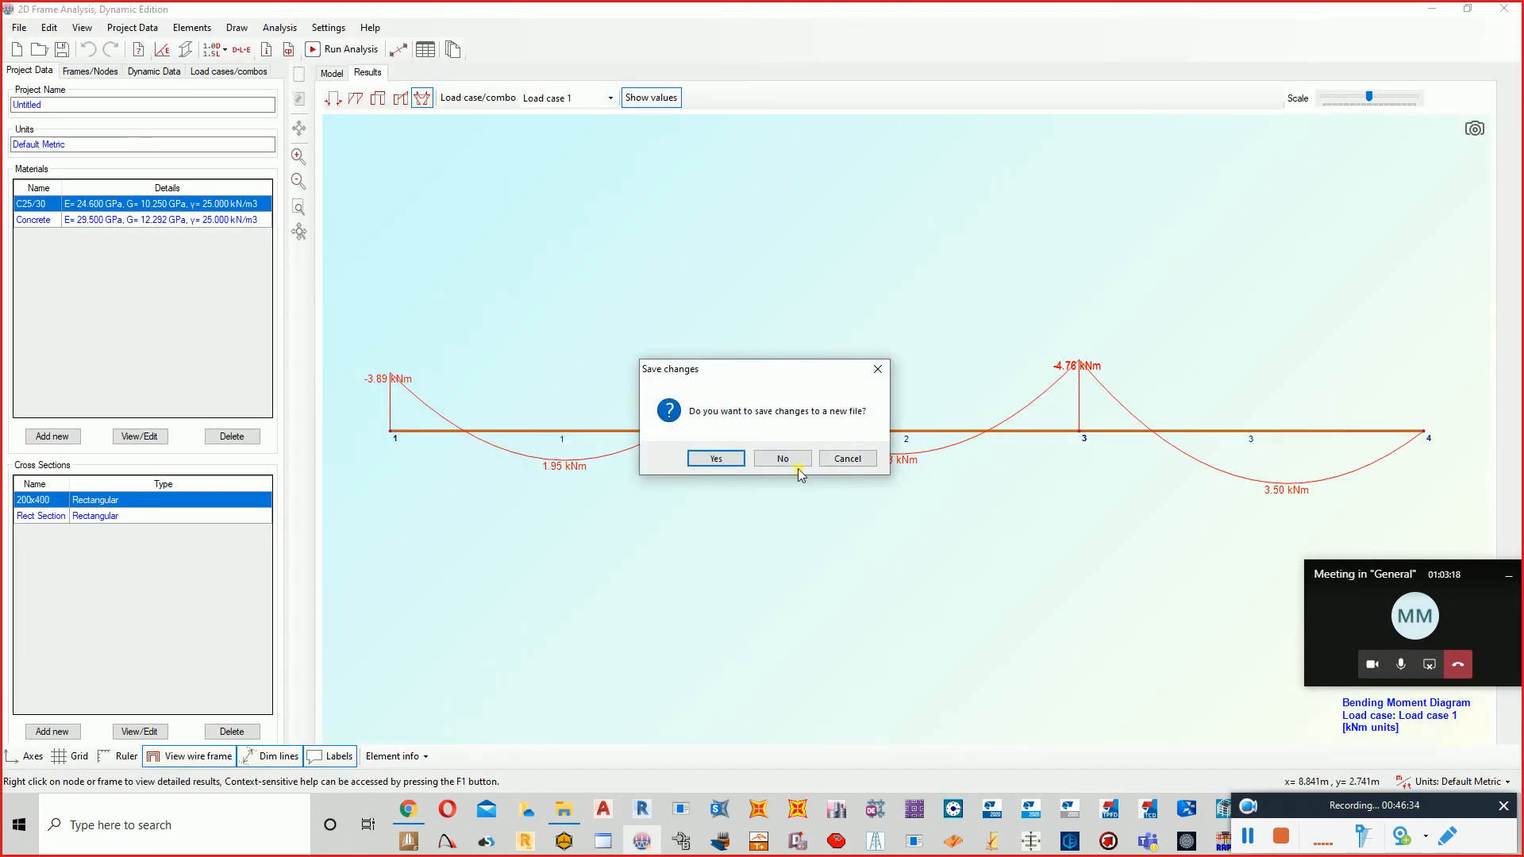
{"action": "left_click", "coordinate": [795, 460]}
- Switch to SkyCiv Structural Analysis and close it
{"action": "key", "text": "alt+Tab"}
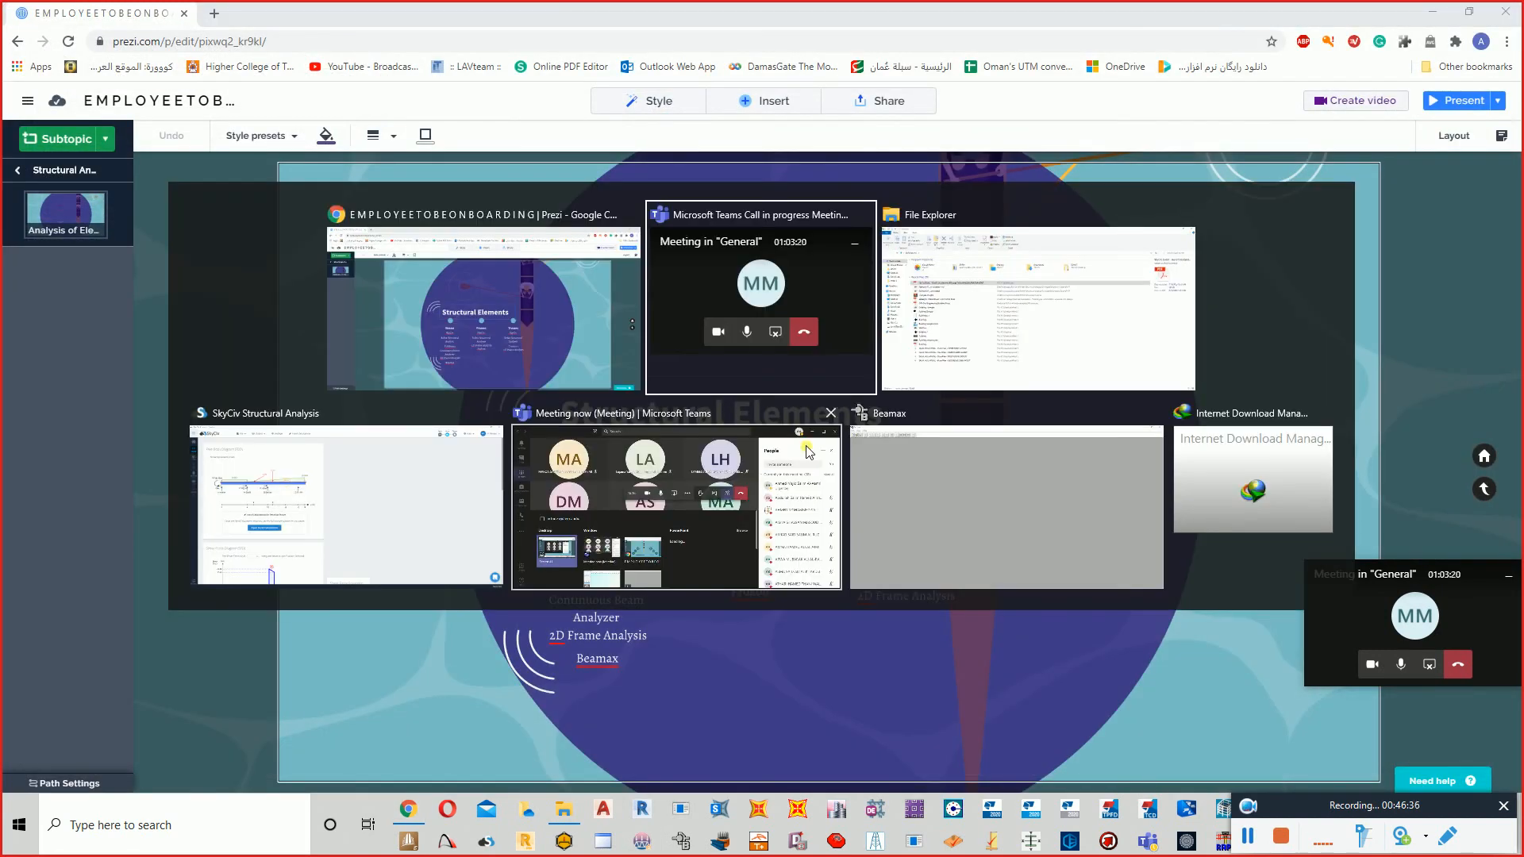
{"action": "key", "text": "alt+Tab"}
{"action": "key", "text": "alt+Tab"}
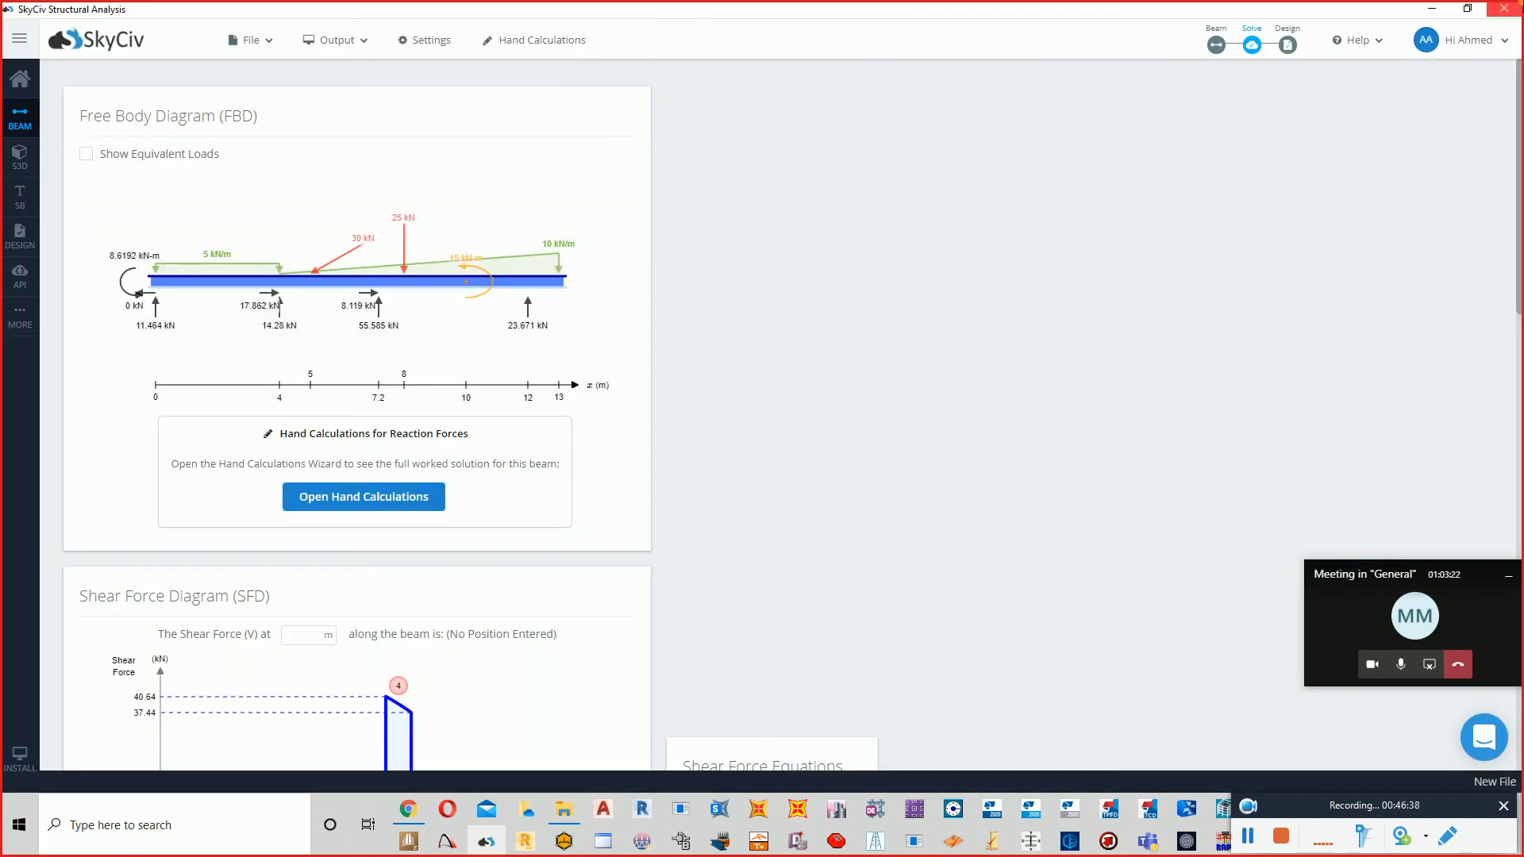
- Switch to the empty Beamax window
{"action": "key", "text": "alt+Tab"}
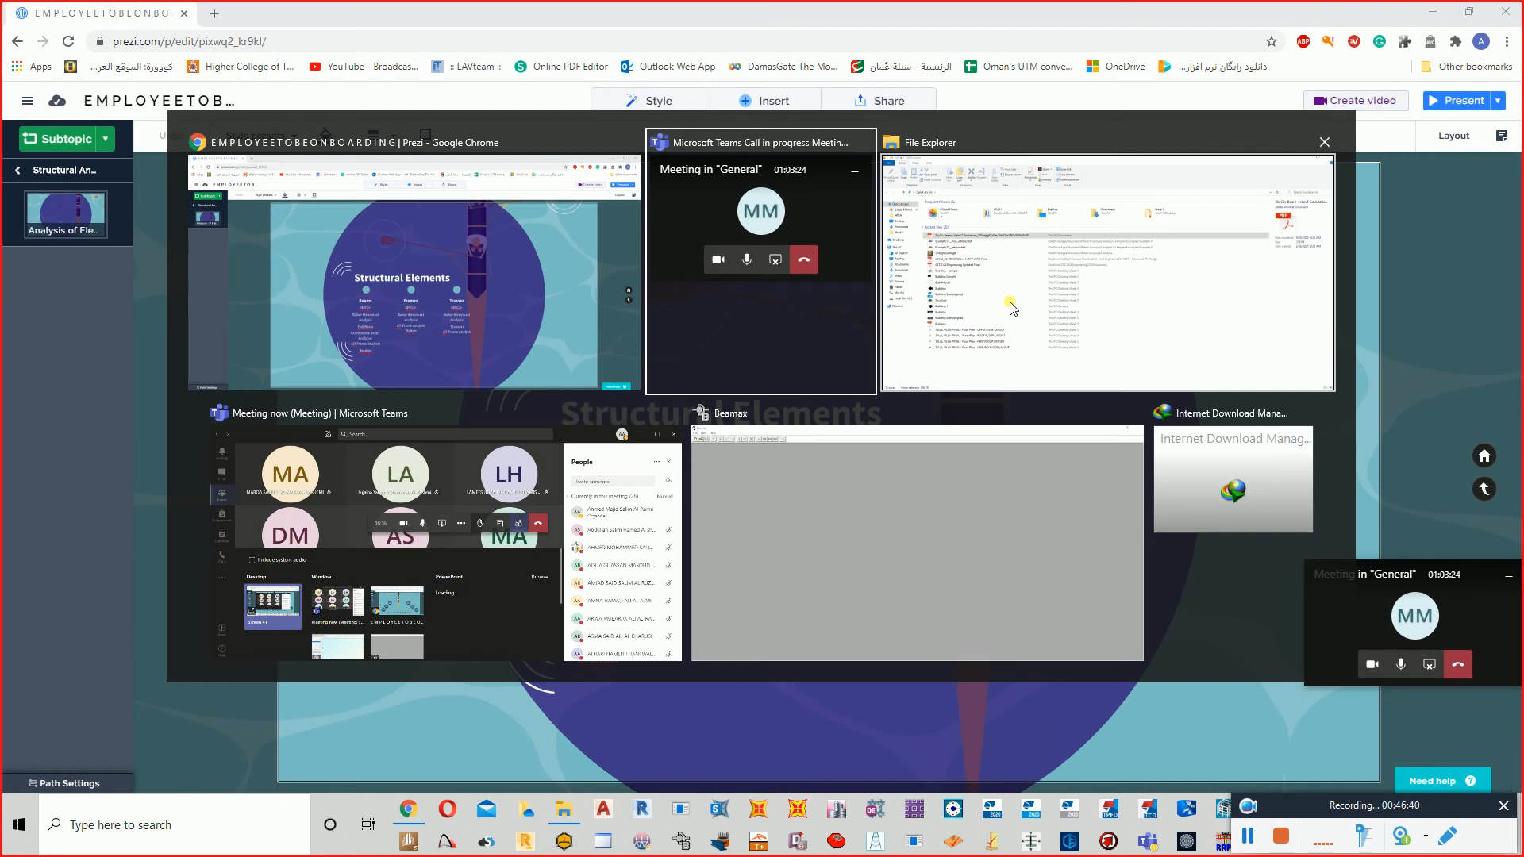
{"action": "key", "text": "alt+Tab"}
{"action": "key", "text": "alt+Tab"}
{"action": "key", "text": "alt+Tab"}
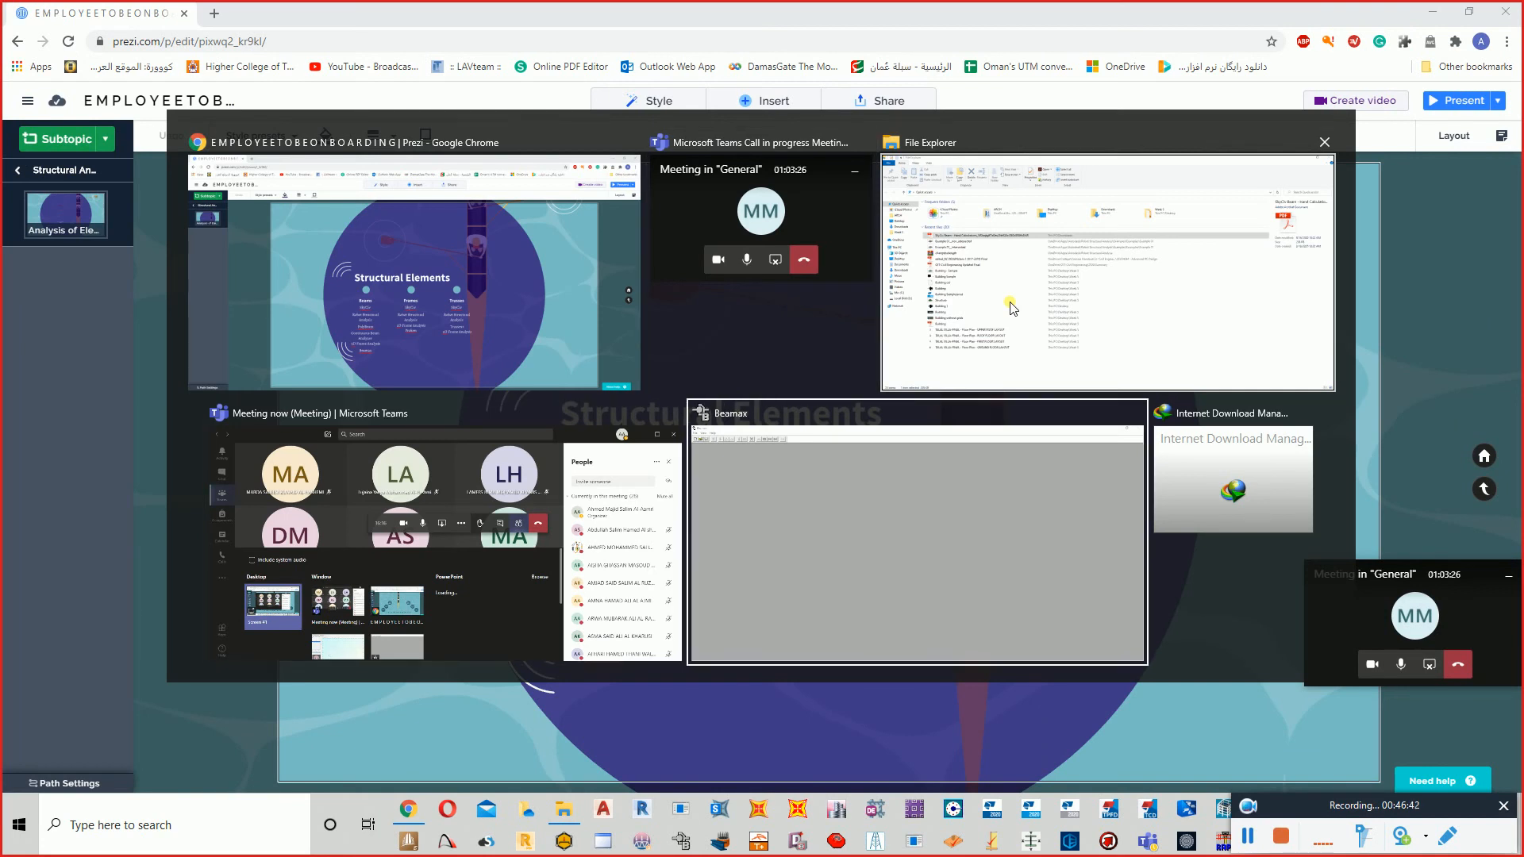
{"action": "key", "text": "alt+Tab"}
{"action": "key", "text": "alt+Tab"}
{"action": "key", "text": "alt+Tab"}
{"action": "key", "text": "alt+Tab"}
{"action": "key", "text": "alt+Tab"}
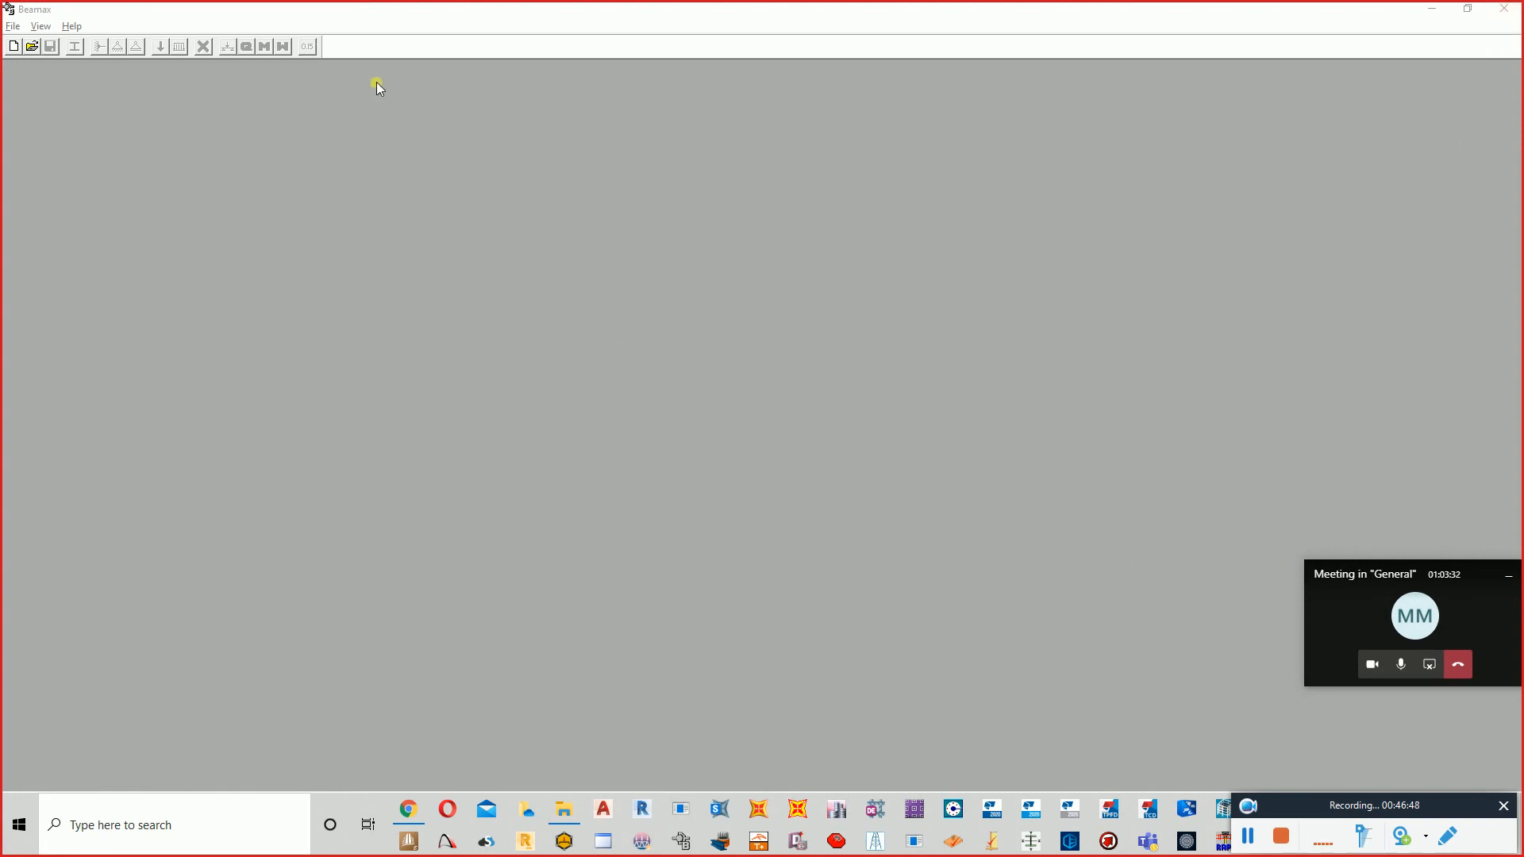
{"action": "left_click", "coordinate": [446, 17]}
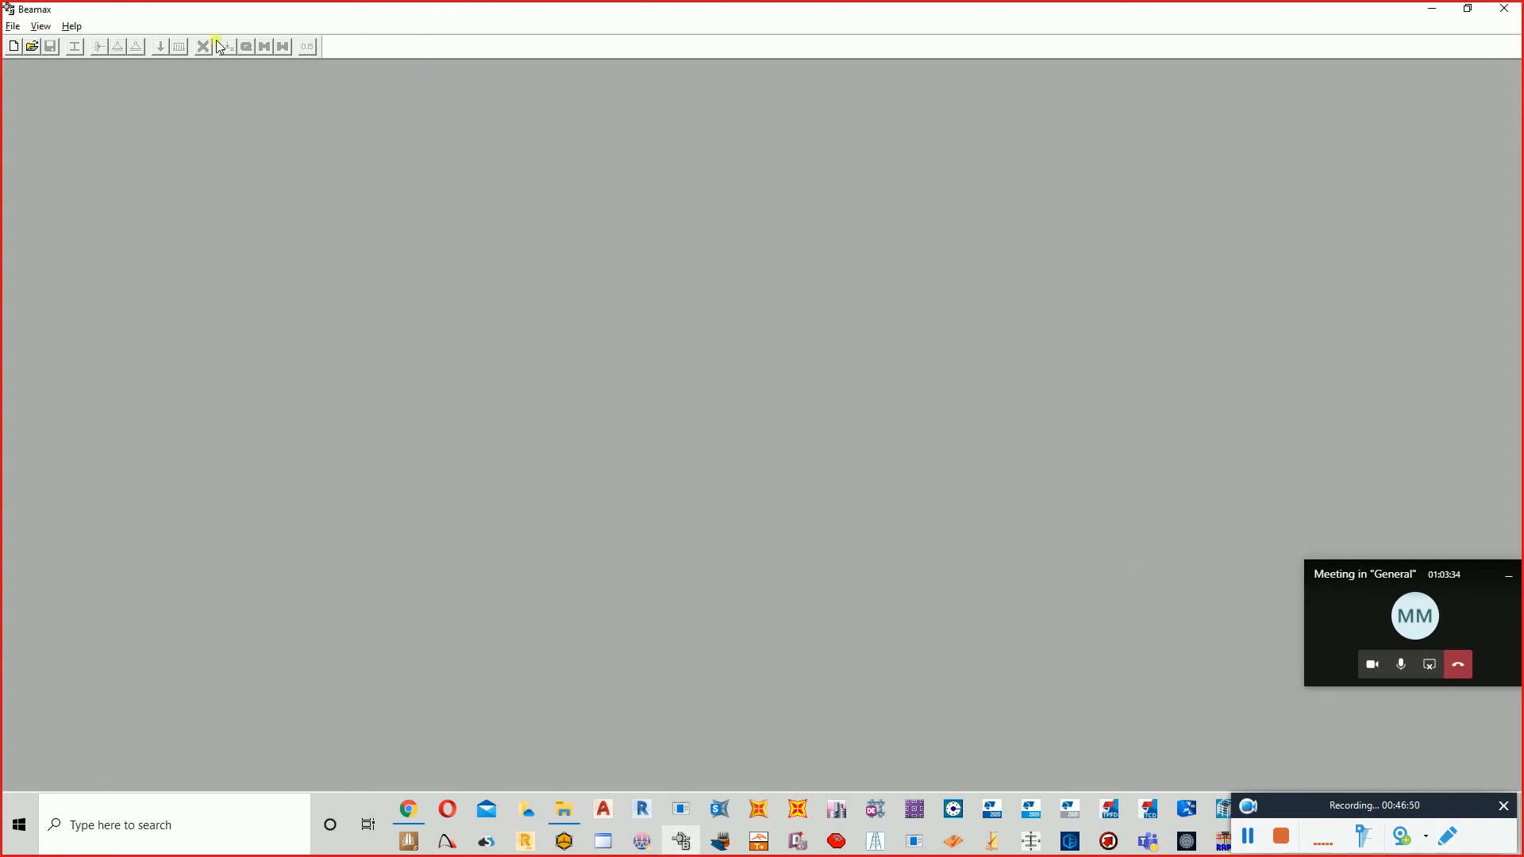
- Create a new beam with a length of 10 m
{"action": "left_click", "coordinate": [13, 27]}
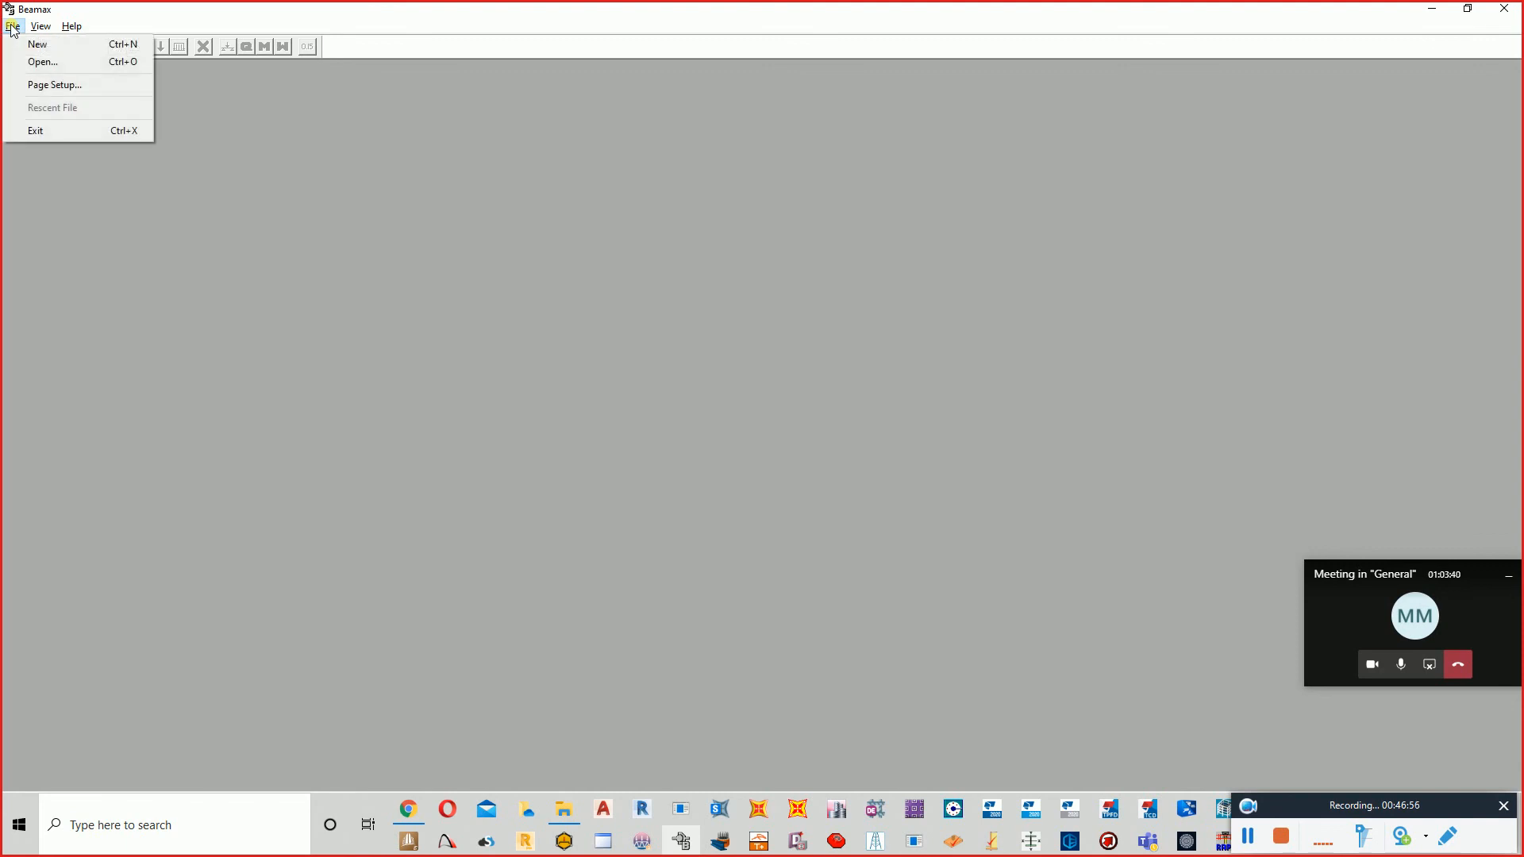
{"action": "left_click", "coordinate": [138, 7]}
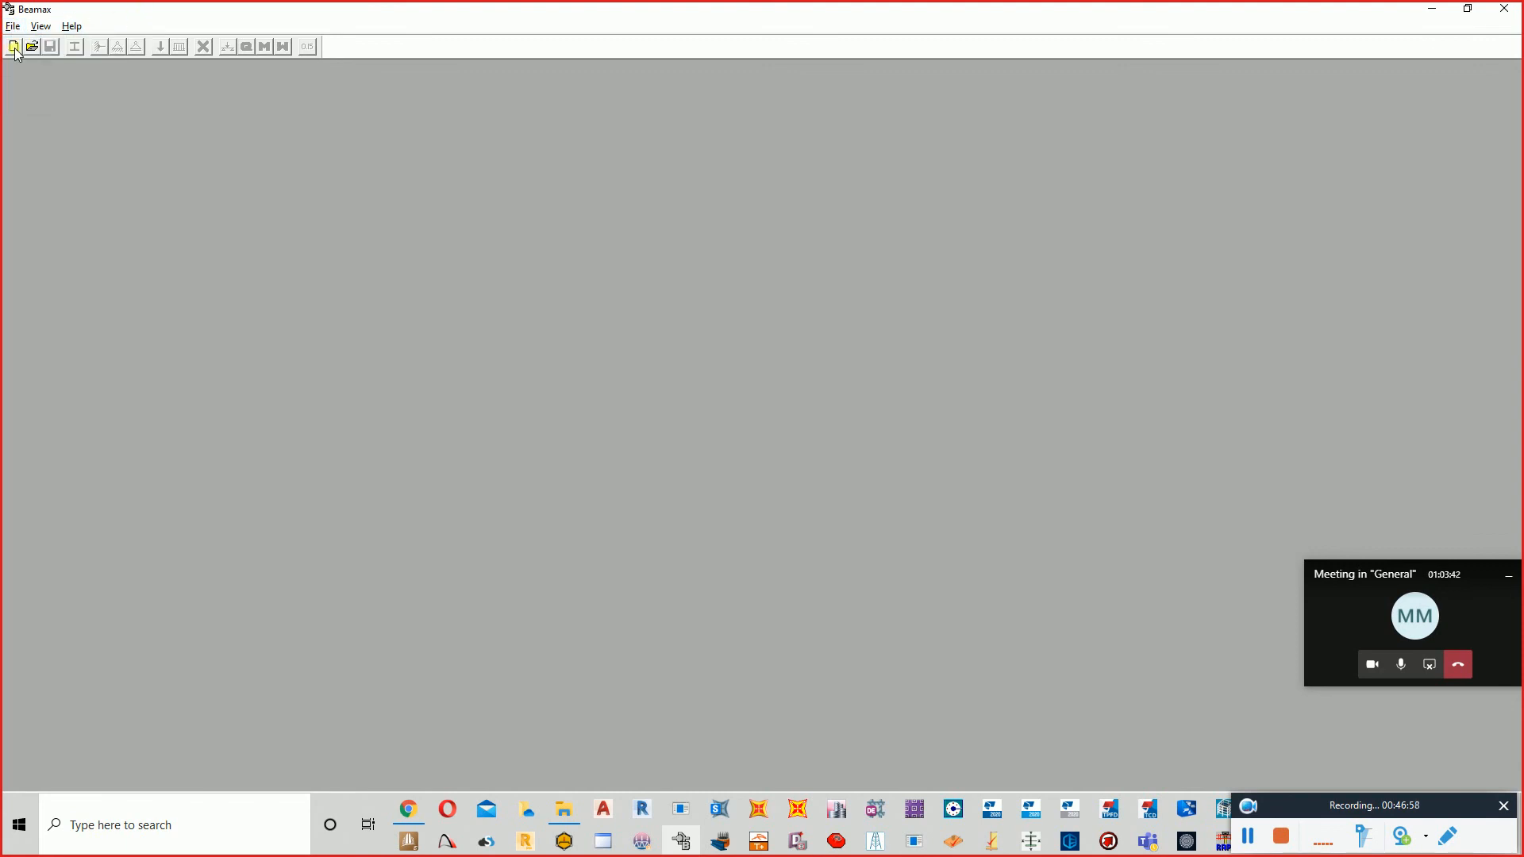
{"action": "left_click", "coordinate": [14, 47]}
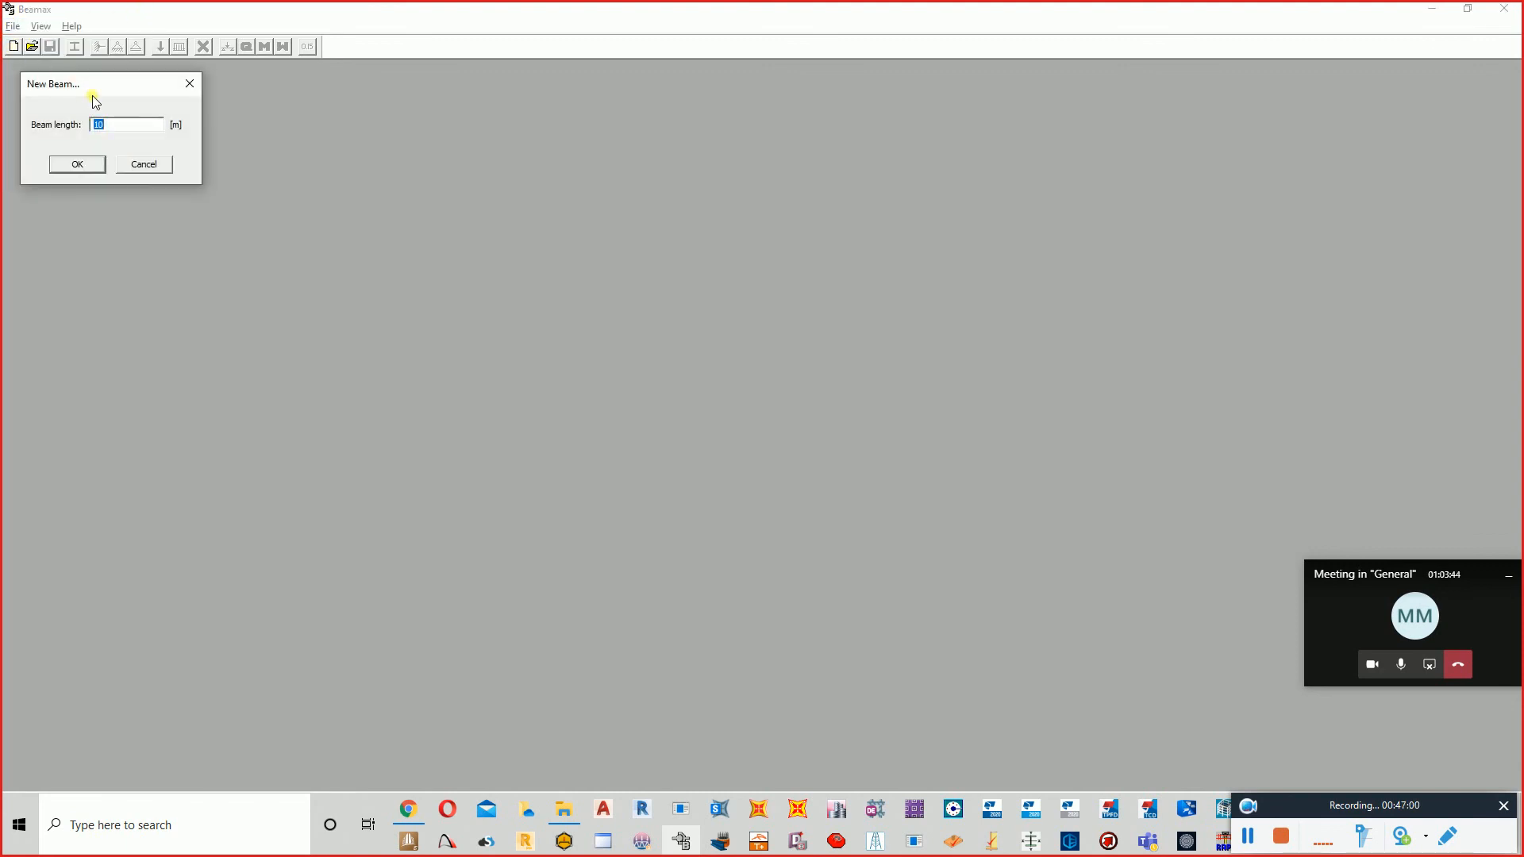
{"action": "left_click_drag", "start_coordinate": [95, 81], "coordinate": [394, 143]}
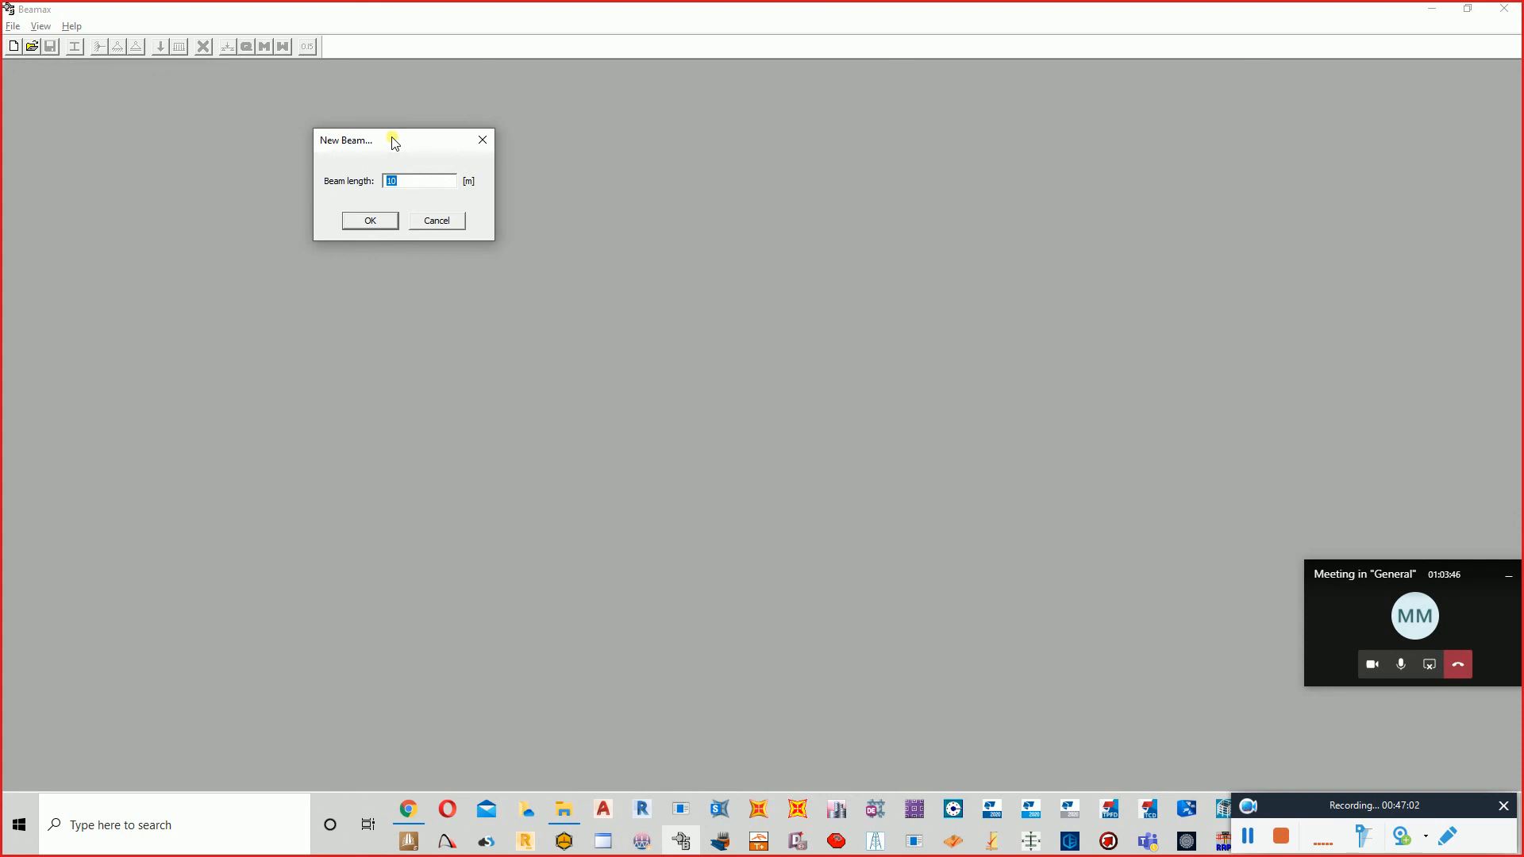
{"action": "key", "text": "Return"}
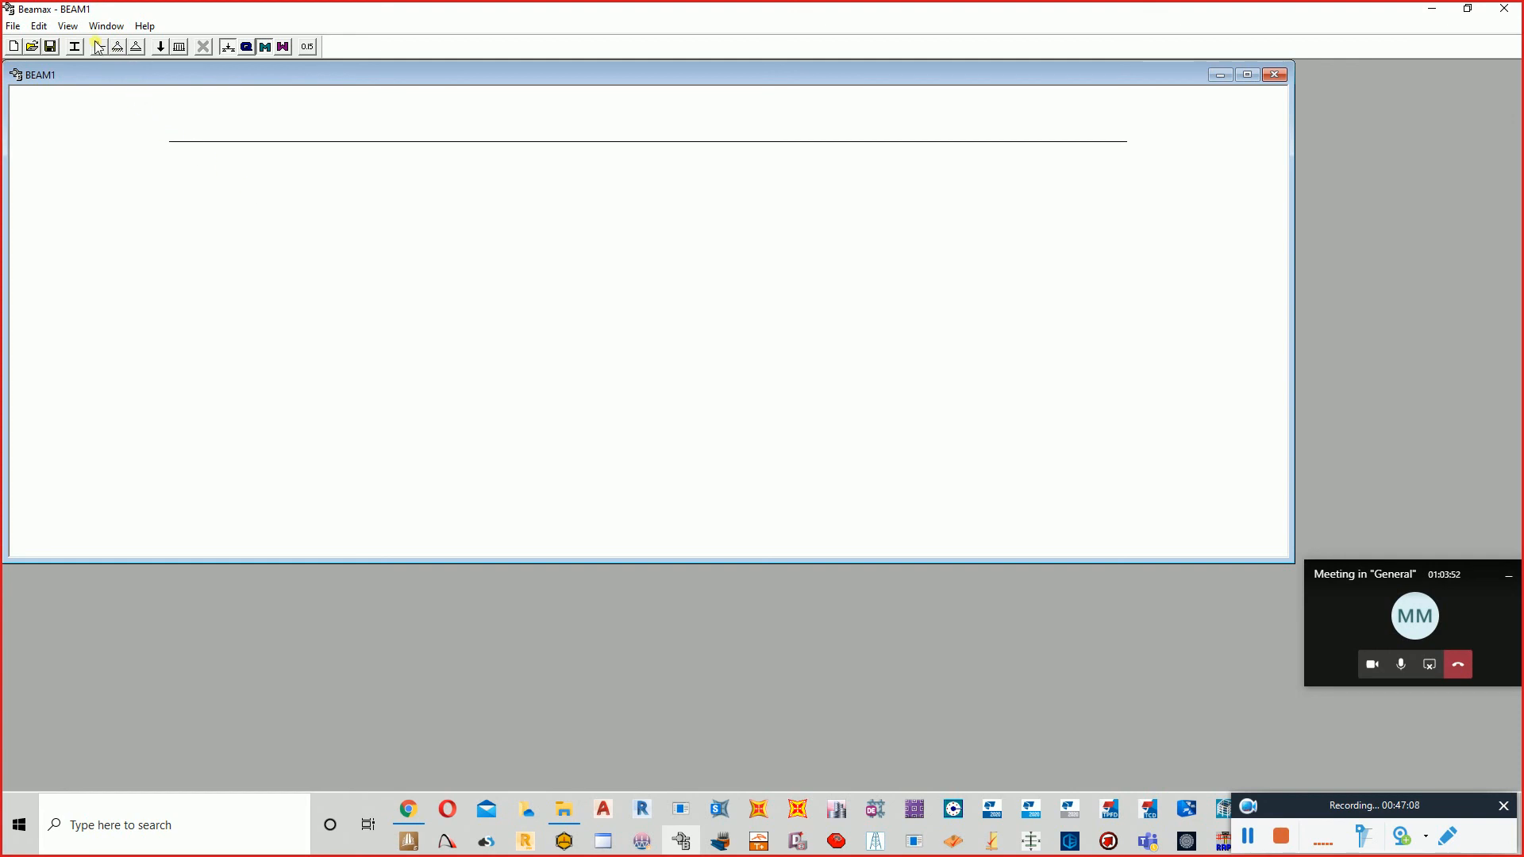
- Add a fixed support at the left end of the new beam
{"action": "left_click", "coordinate": [135, 48]}
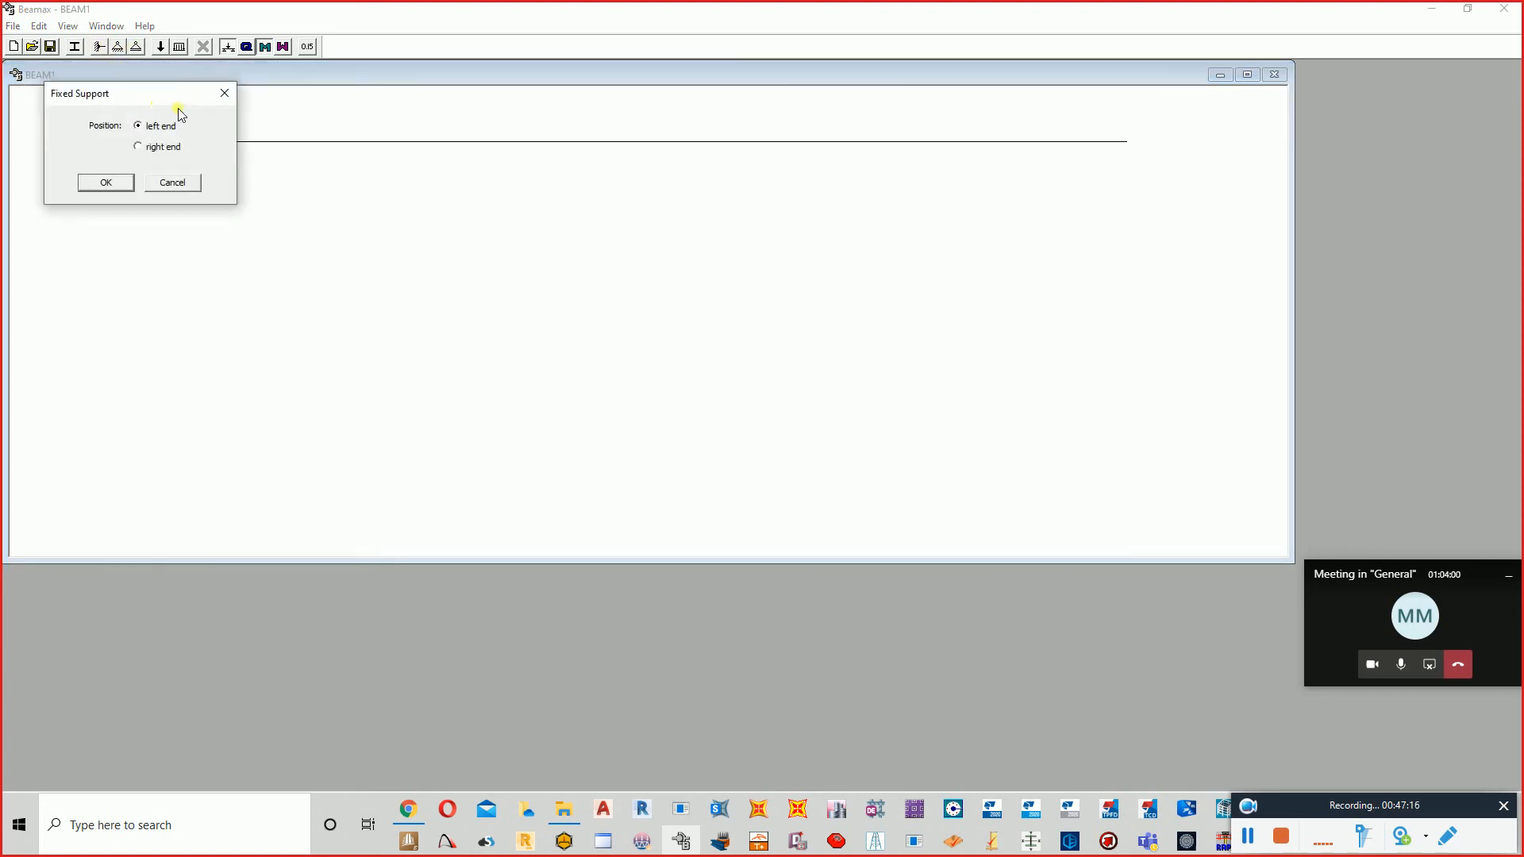
{"action": "left_click_drag", "start_coordinate": [157, 102], "coordinate": [429, 235]}
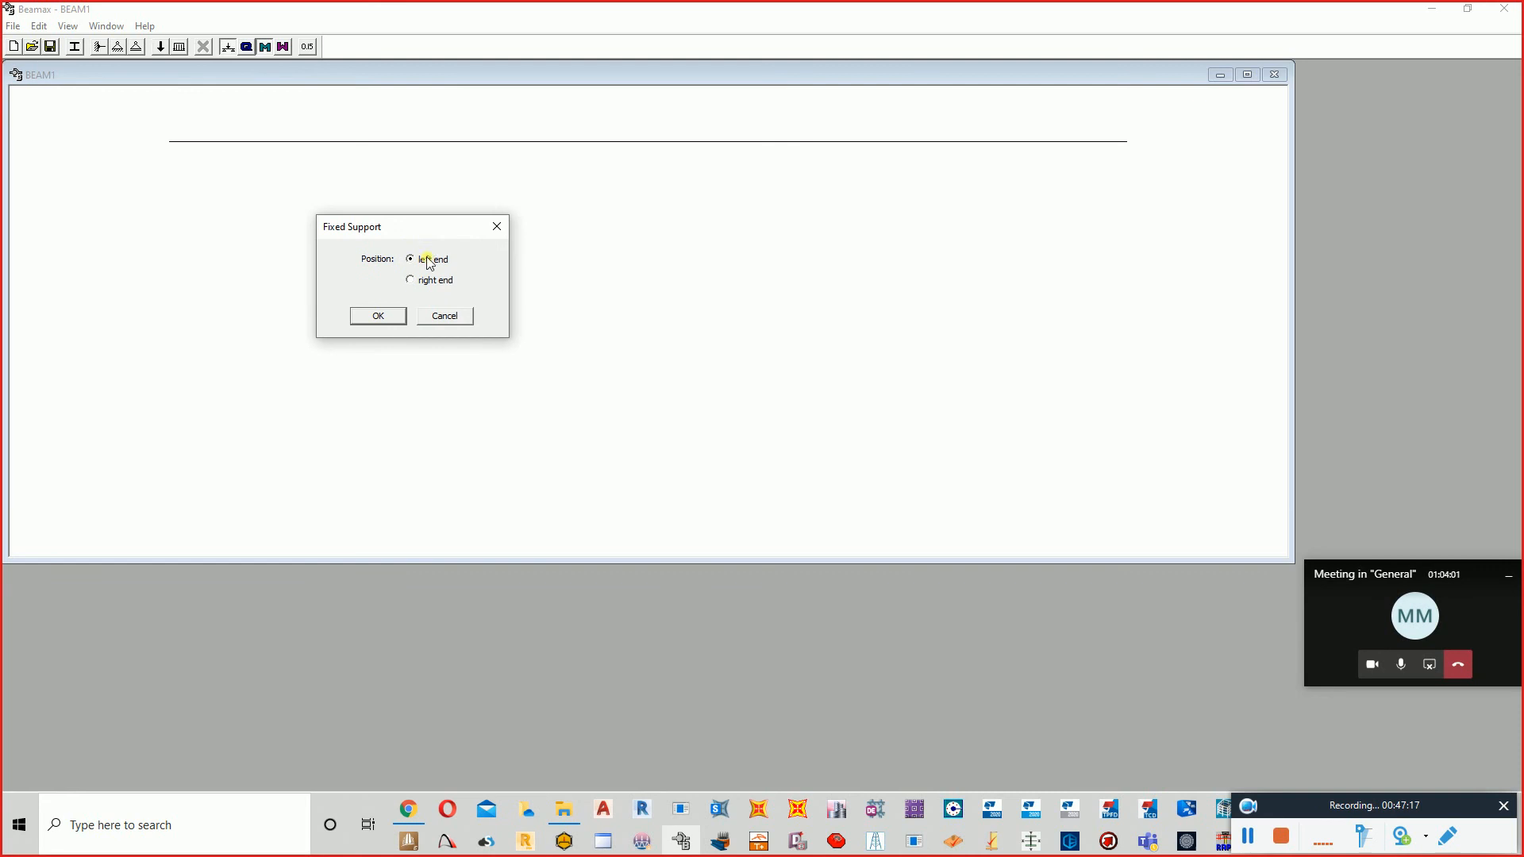
{"action": "left_click", "coordinate": [378, 315]}
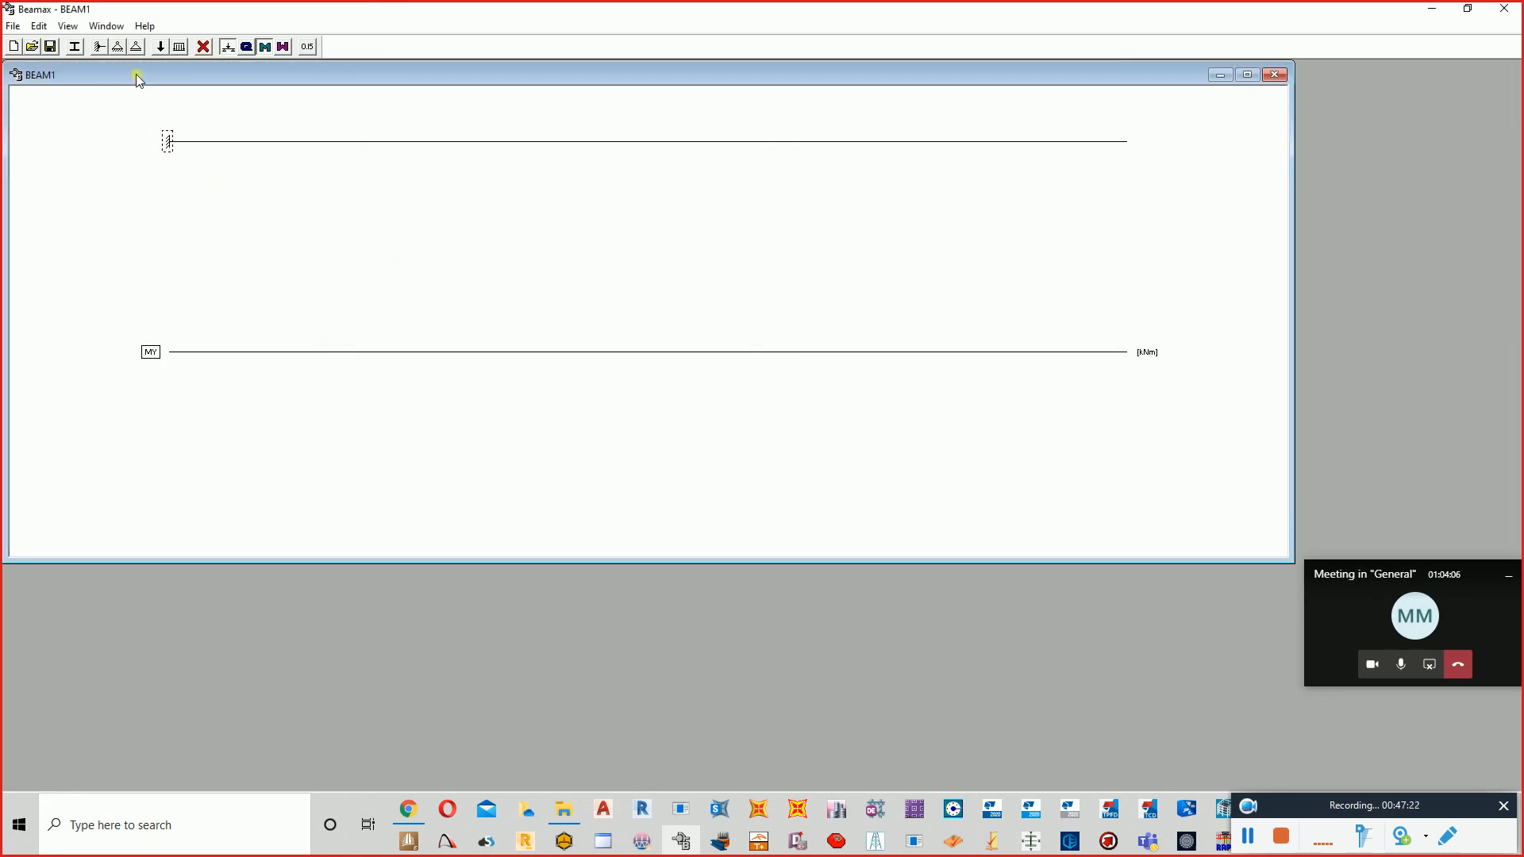
- Add a hinged support at position 6 m along the beam
{"action": "left_click", "coordinate": [118, 47]}
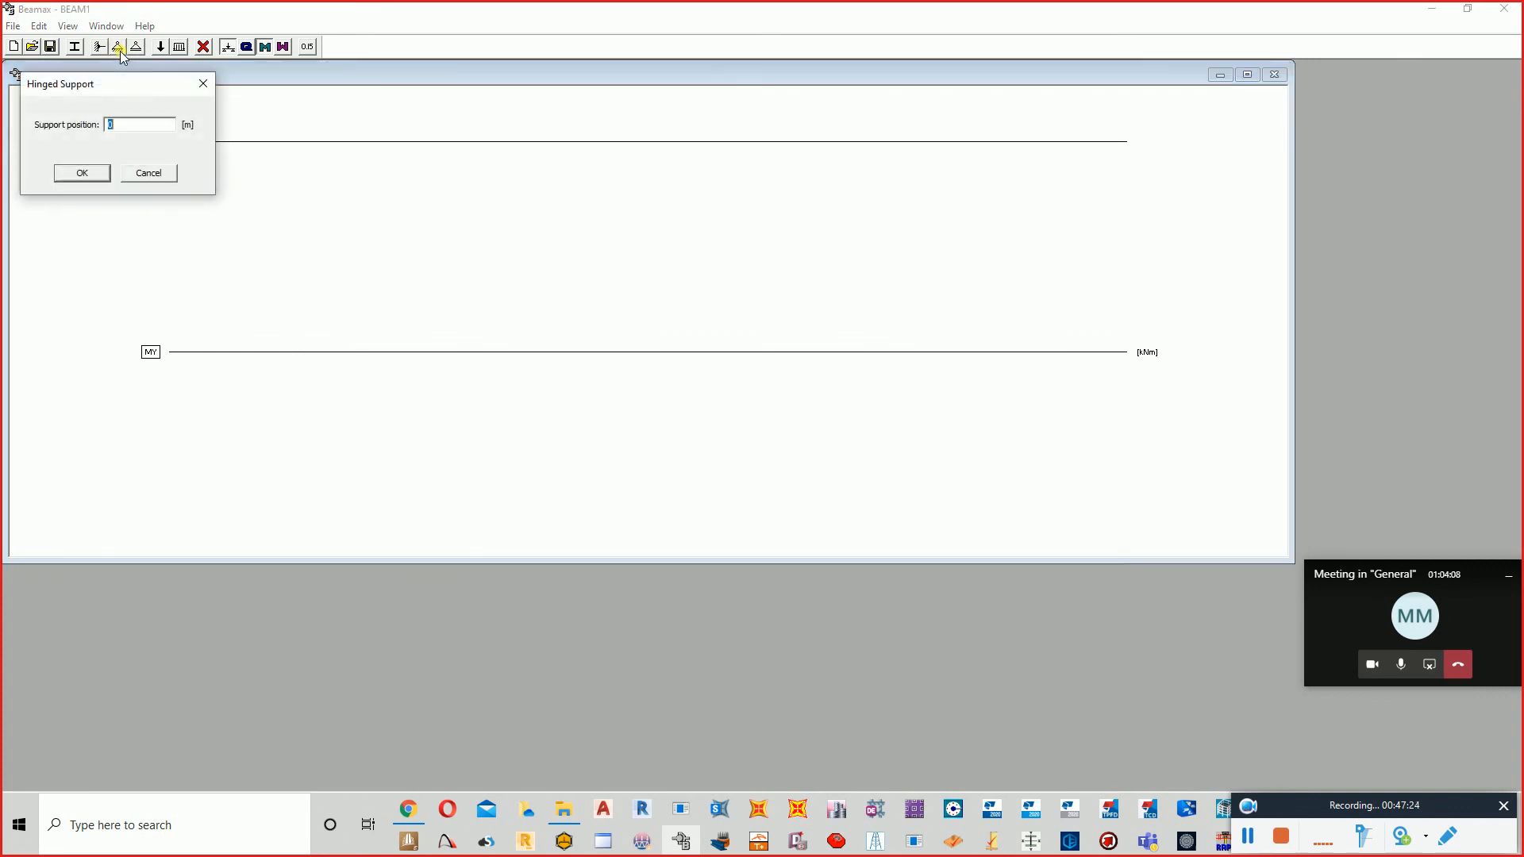
{"action": "left_click_drag", "start_coordinate": [125, 87], "coordinate": [479, 208]}
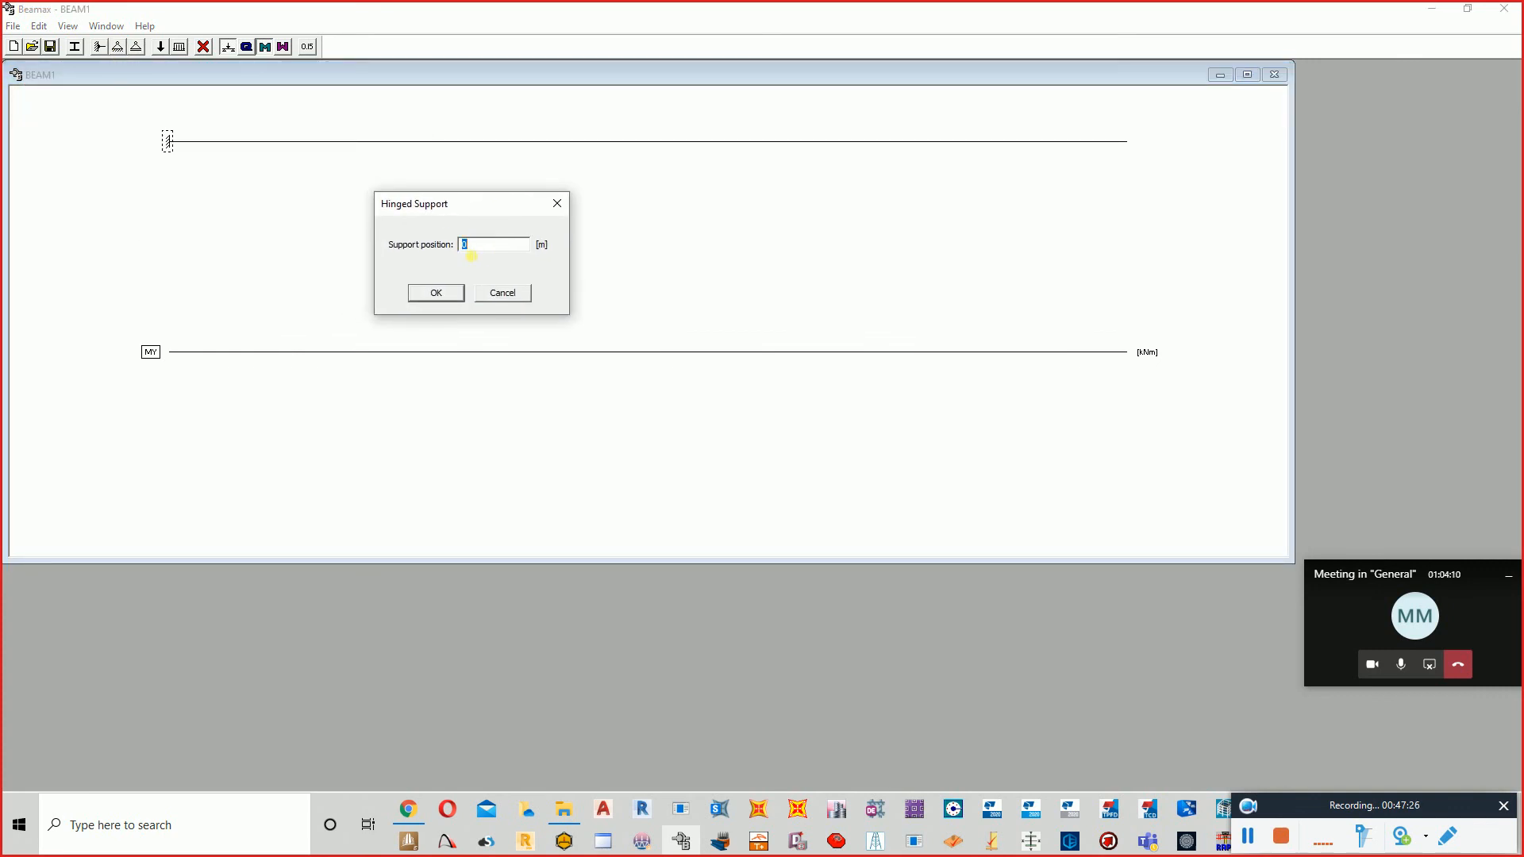
{"action": "type", "text": "5"}
{"action": "type", "text": "6"}
{"action": "key", "text": "Return"}
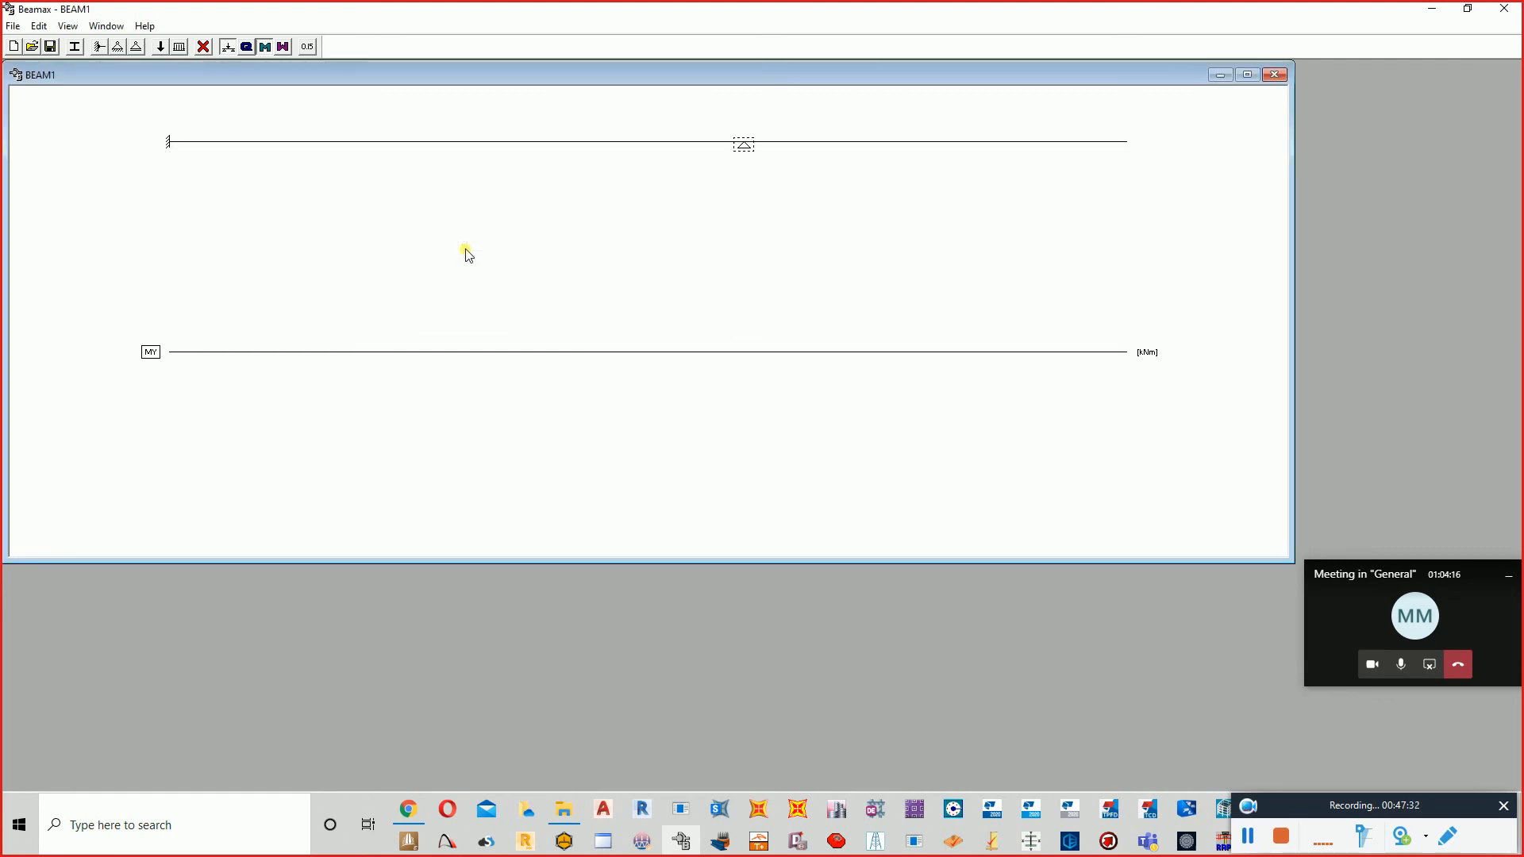
- Add another hinged support at the beam's right end, at position 10 m
{"action": "left_click", "coordinate": [118, 47]}
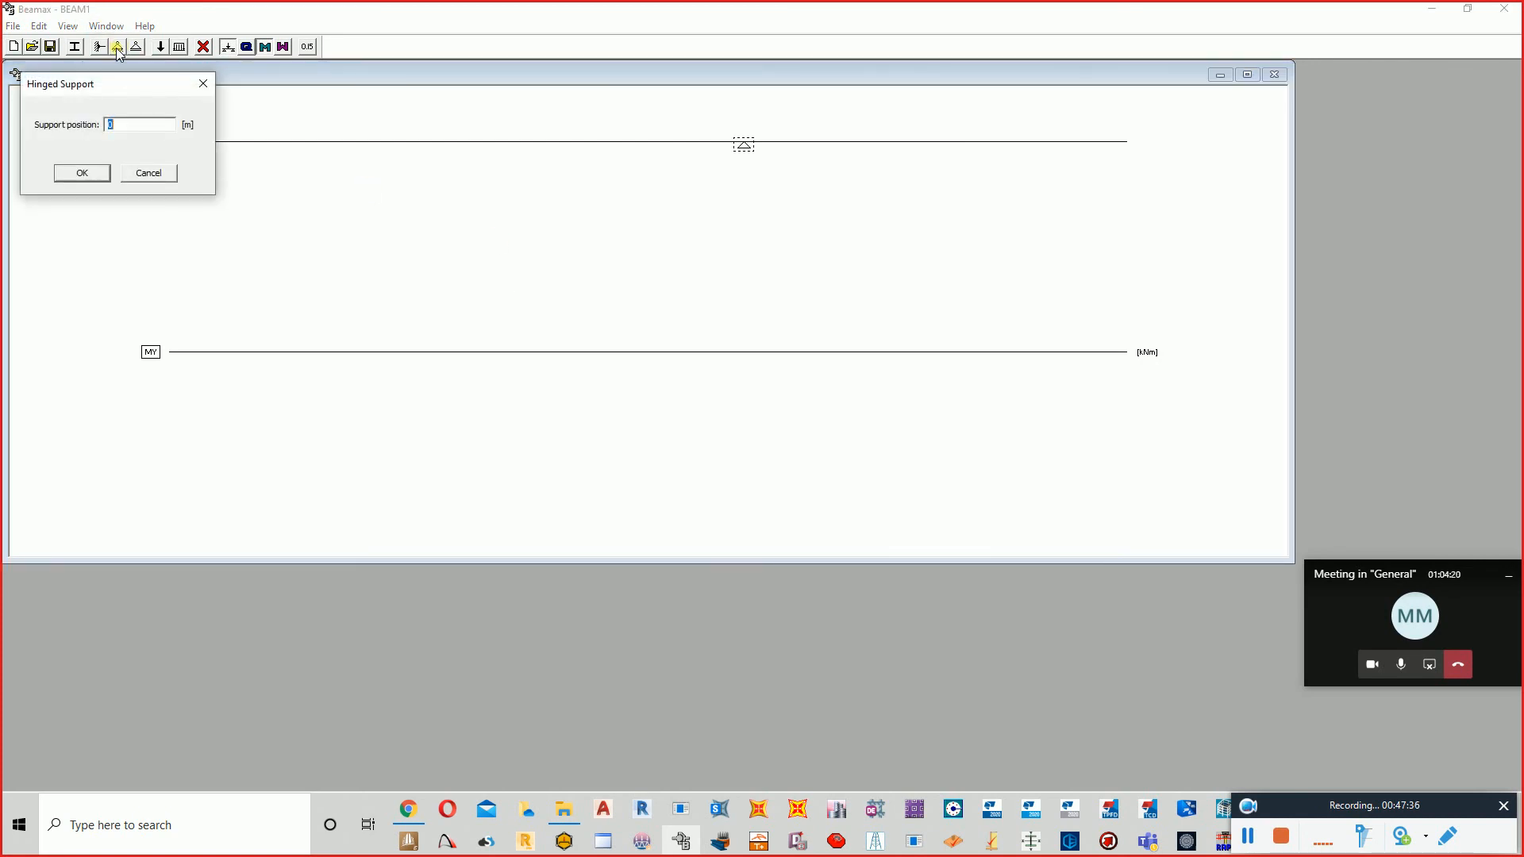
{"action": "type", "text": "10"}
{"action": "key", "text": "Return"}
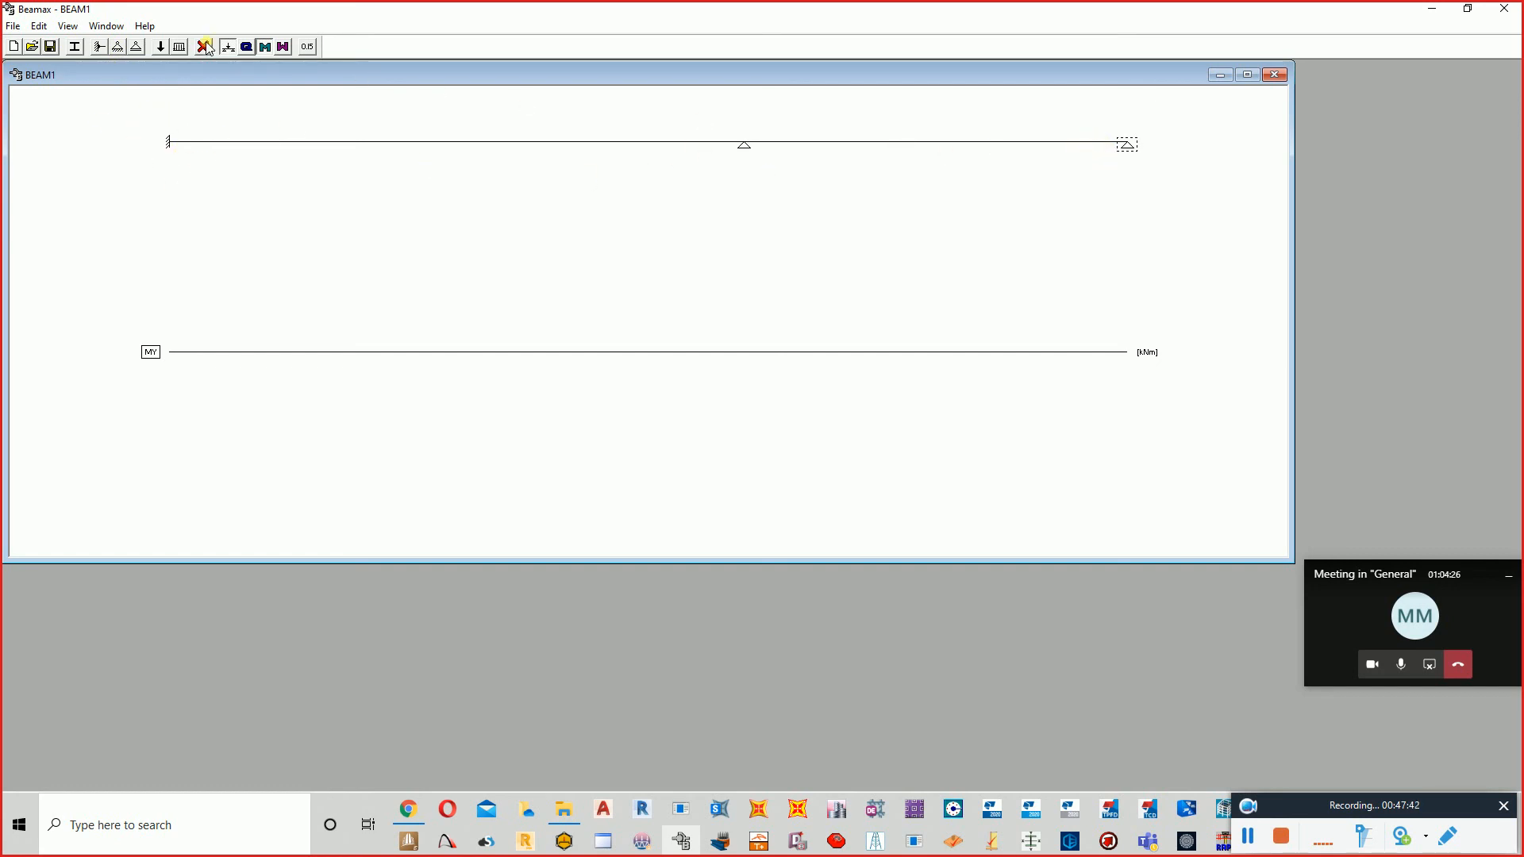
- Add a 12 kN point load at position 5 m on the beam
{"action": "left_click", "coordinate": [162, 49]}
{"action": "left_click_drag", "start_coordinate": [136, 75], "coordinate": [570, 178]}
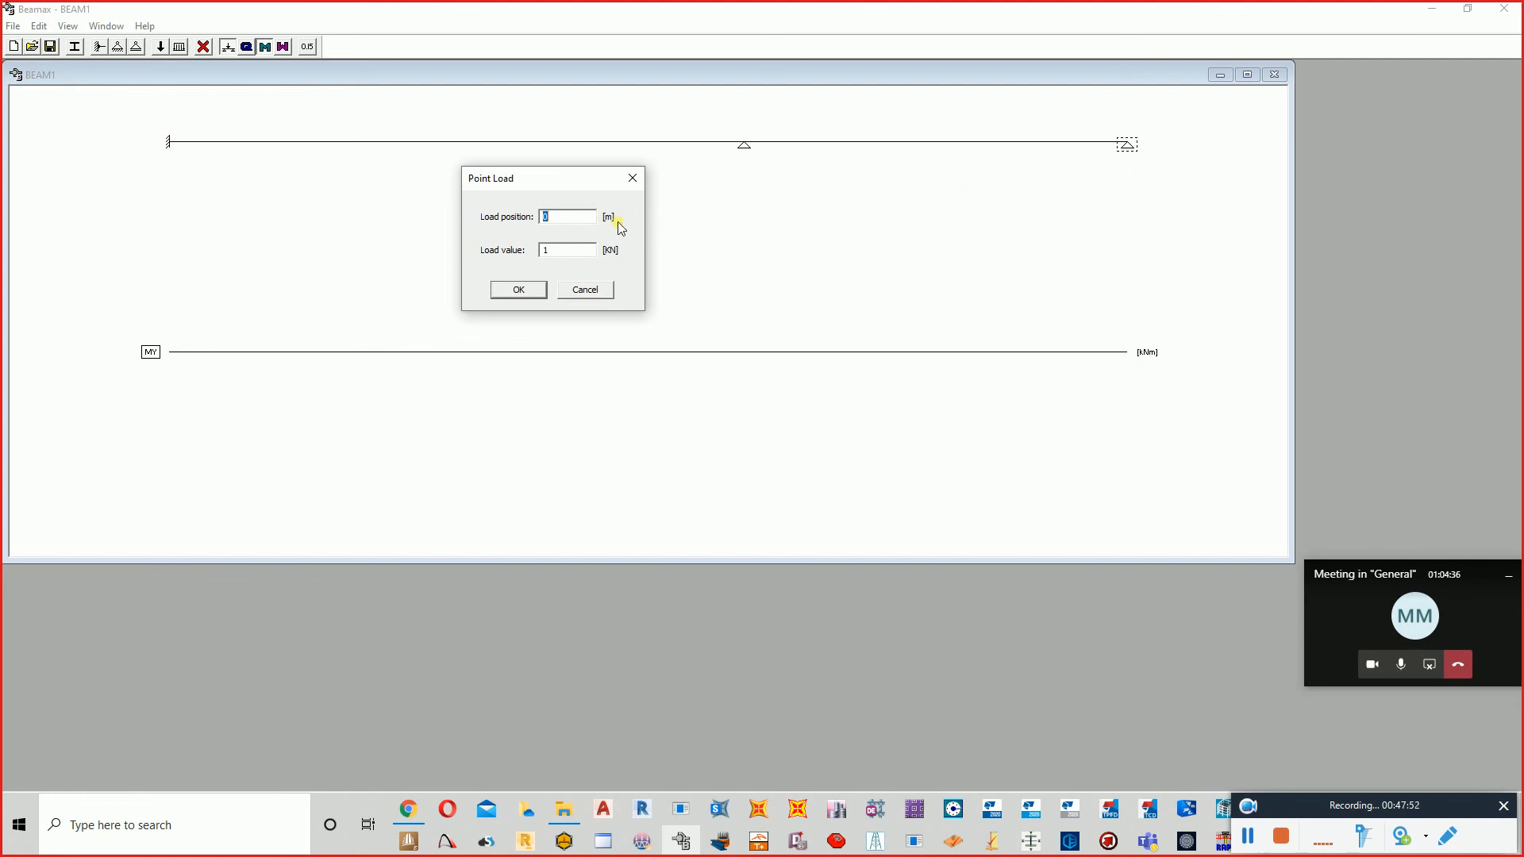
{"action": "type", "text": "5"}
{"action": "left_click_drag", "start_coordinate": [555, 262], "coordinate": [516, 256]}
{"action": "type", "text": "12"}
{"action": "left_click", "coordinate": [519, 289]}
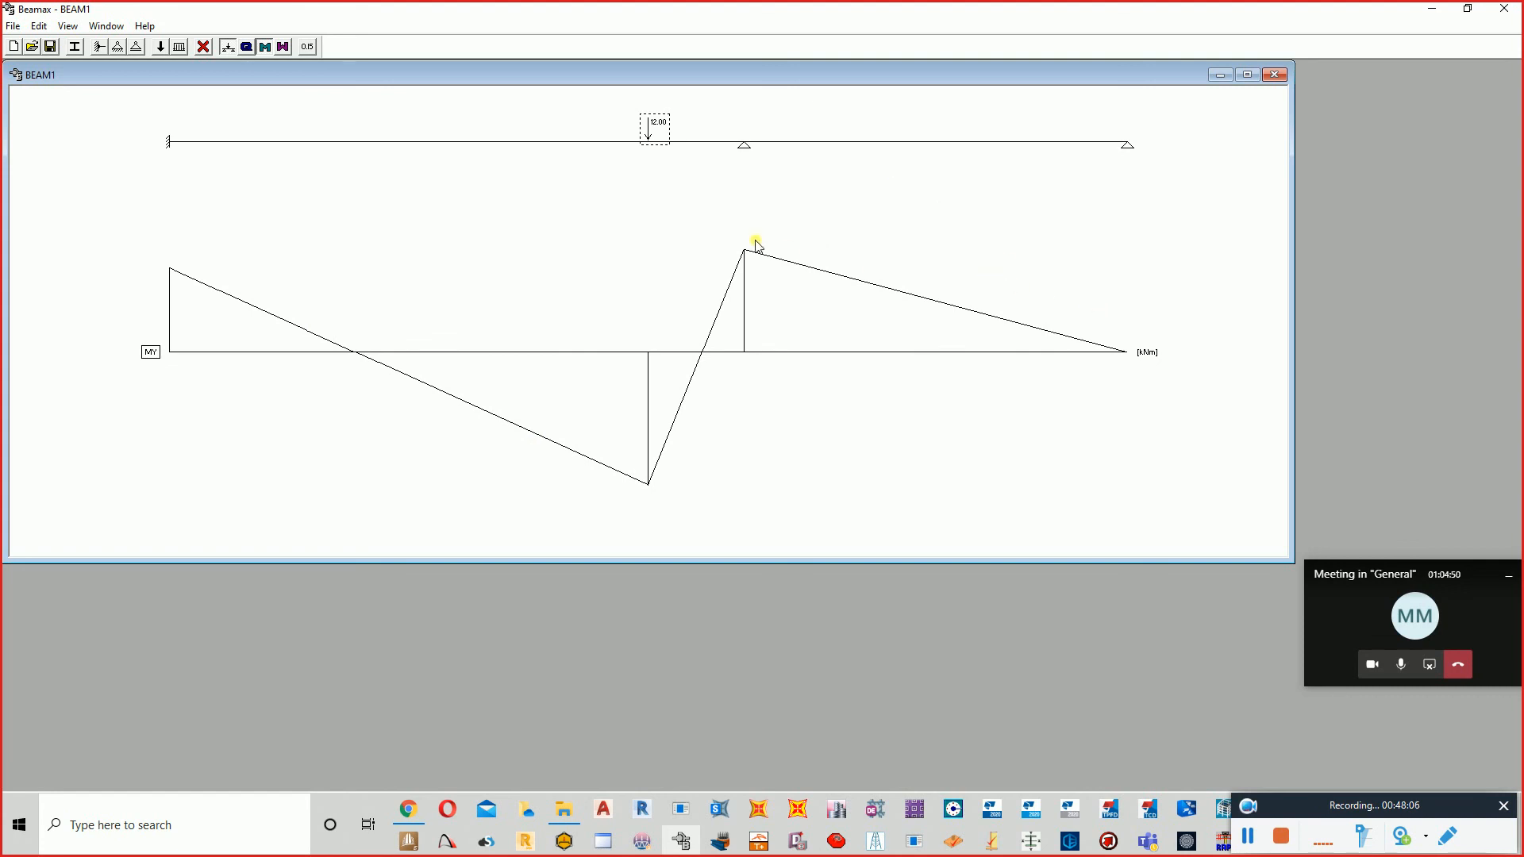
- Add a linear distributed load of 20 kN/m over a length of 10 m, starting at position 0
{"action": "left_click", "coordinate": [179, 46]}
{"action": "left_click_drag", "start_coordinate": [135, 83], "coordinate": [202, 121]}
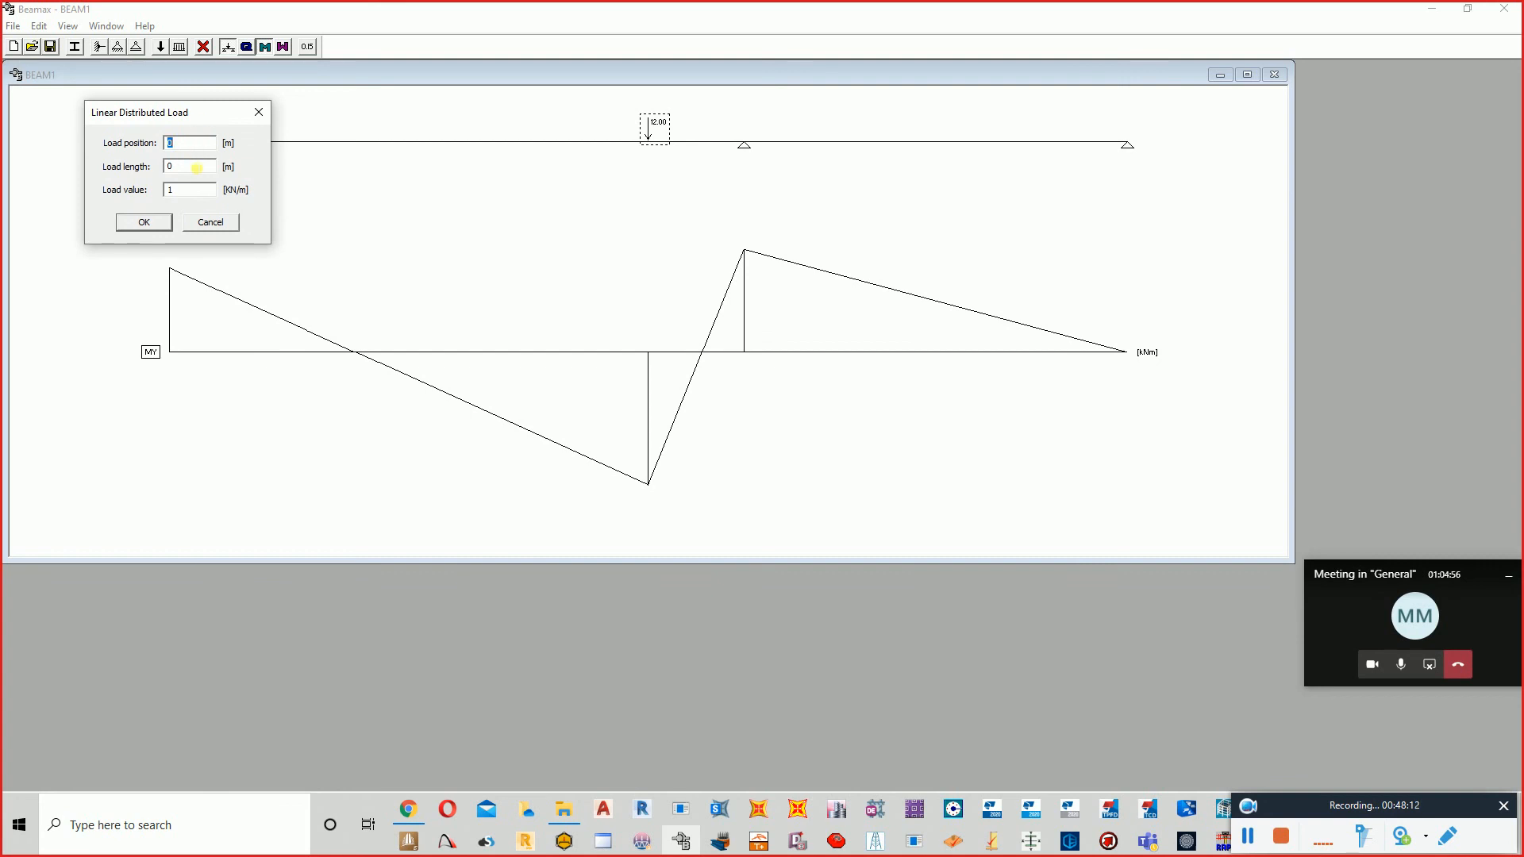
{"action": "left_click_drag", "start_coordinate": [191, 109], "coordinate": [134, 88]}
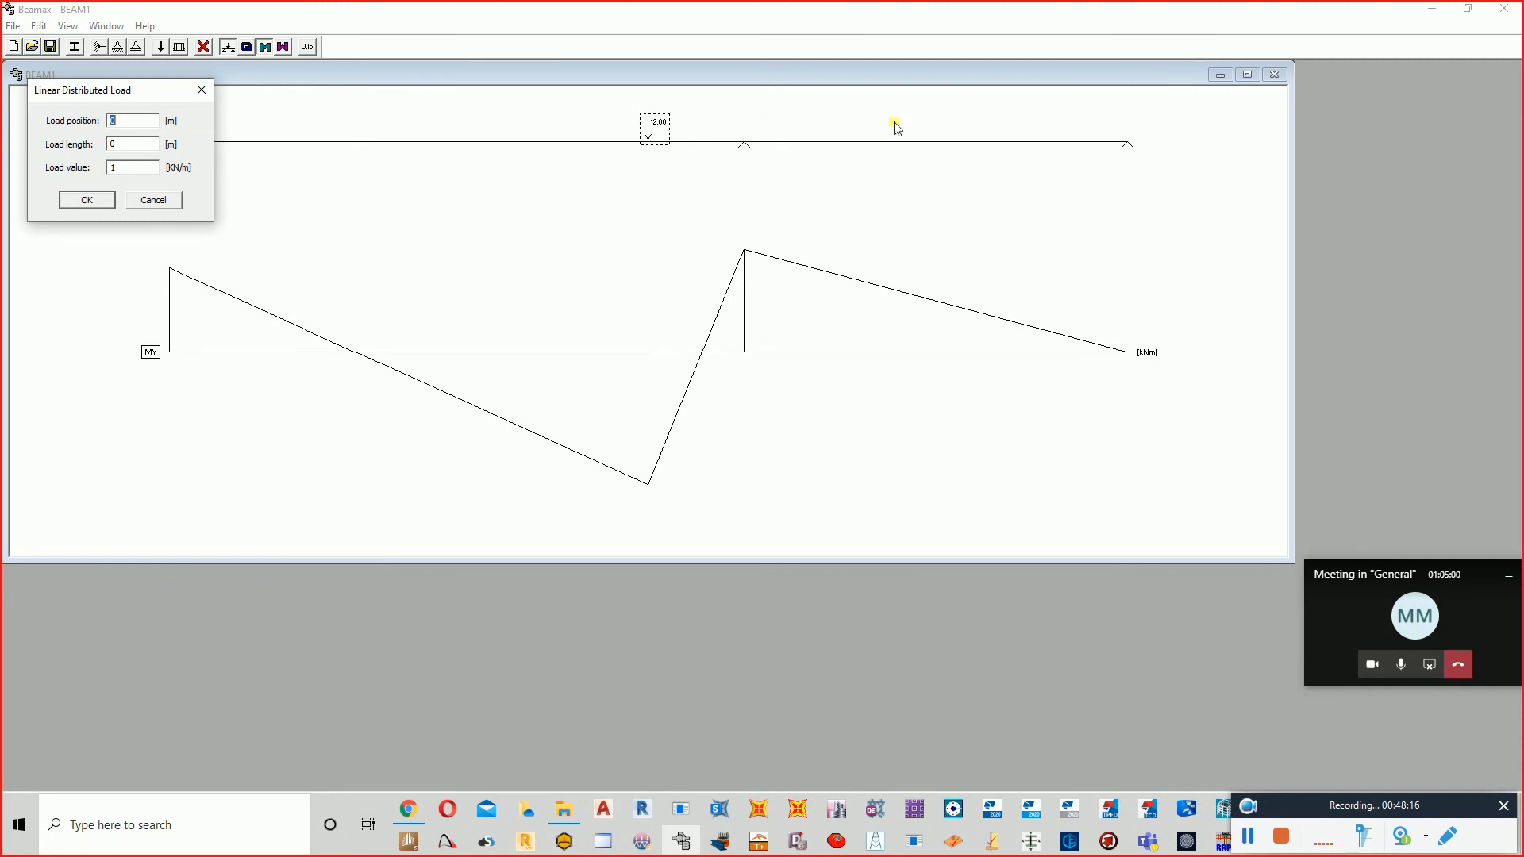
{"action": "double_click", "coordinate": [129, 145]}
{"action": "type", "text": "10"}
{"action": "double_click", "coordinate": [117, 168]}
{"action": "type", "text": "20"}
{"action": "left_click", "coordinate": [80, 202]}
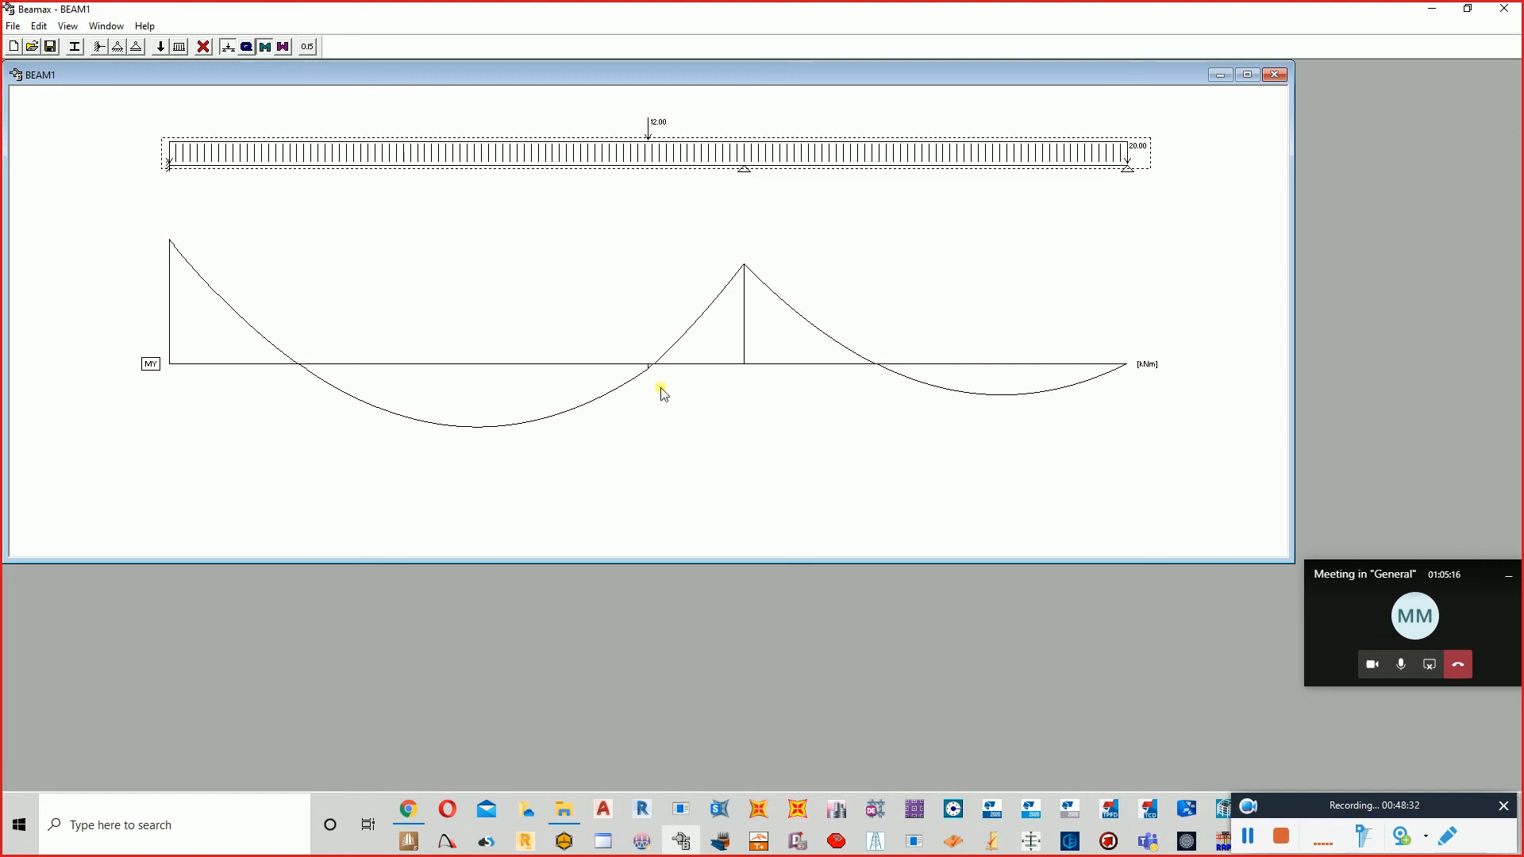
- Show the shear force and deflection diagrams together with the numeric values on all result diagrams
{"action": "left_click", "coordinate": [247, 47]}
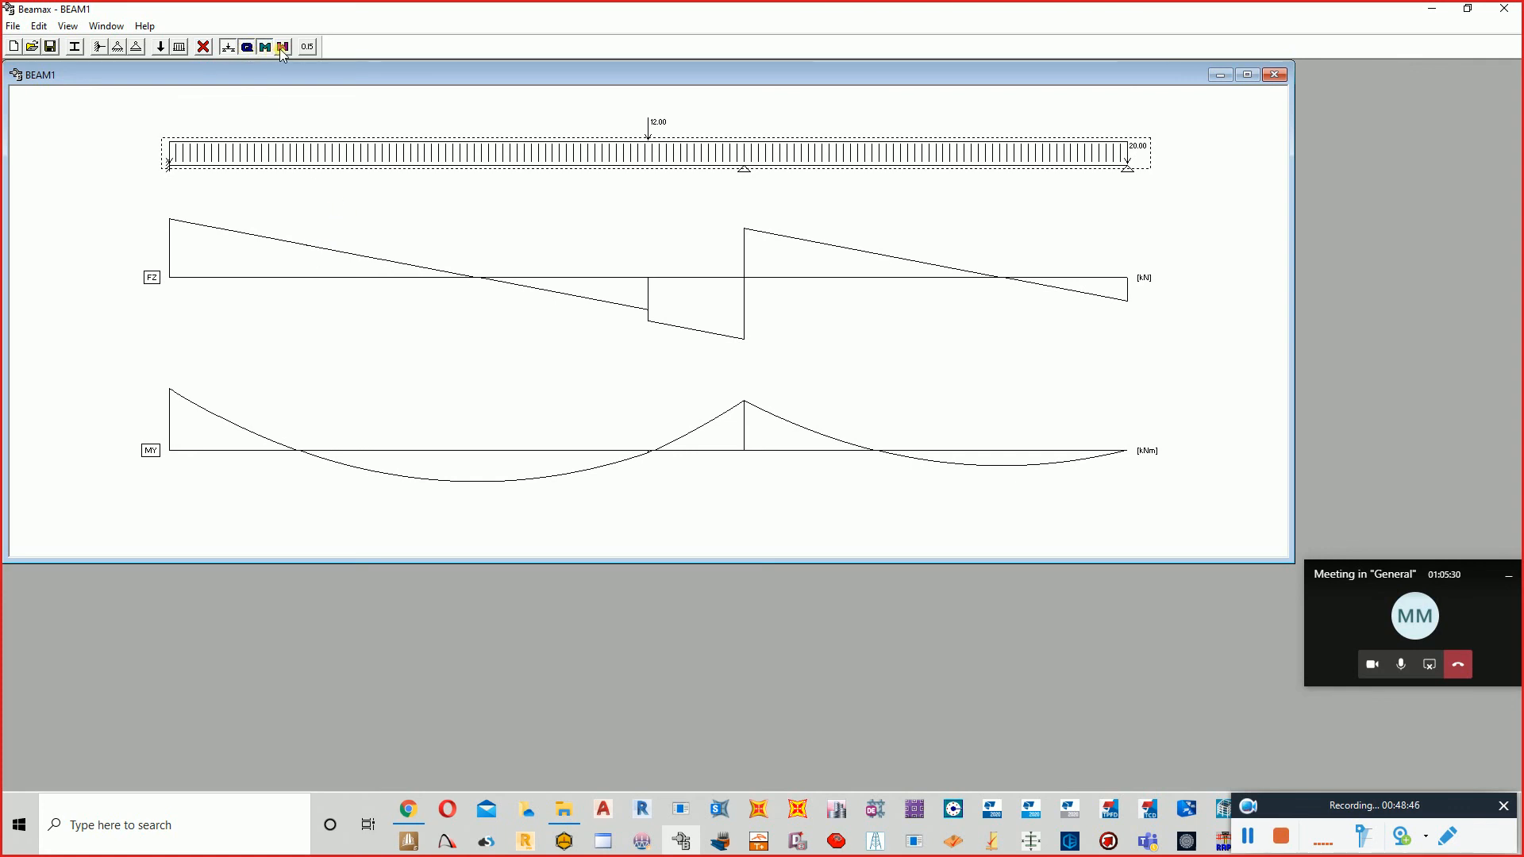
{"action": "left_click", "coordinate": [282, 49]}
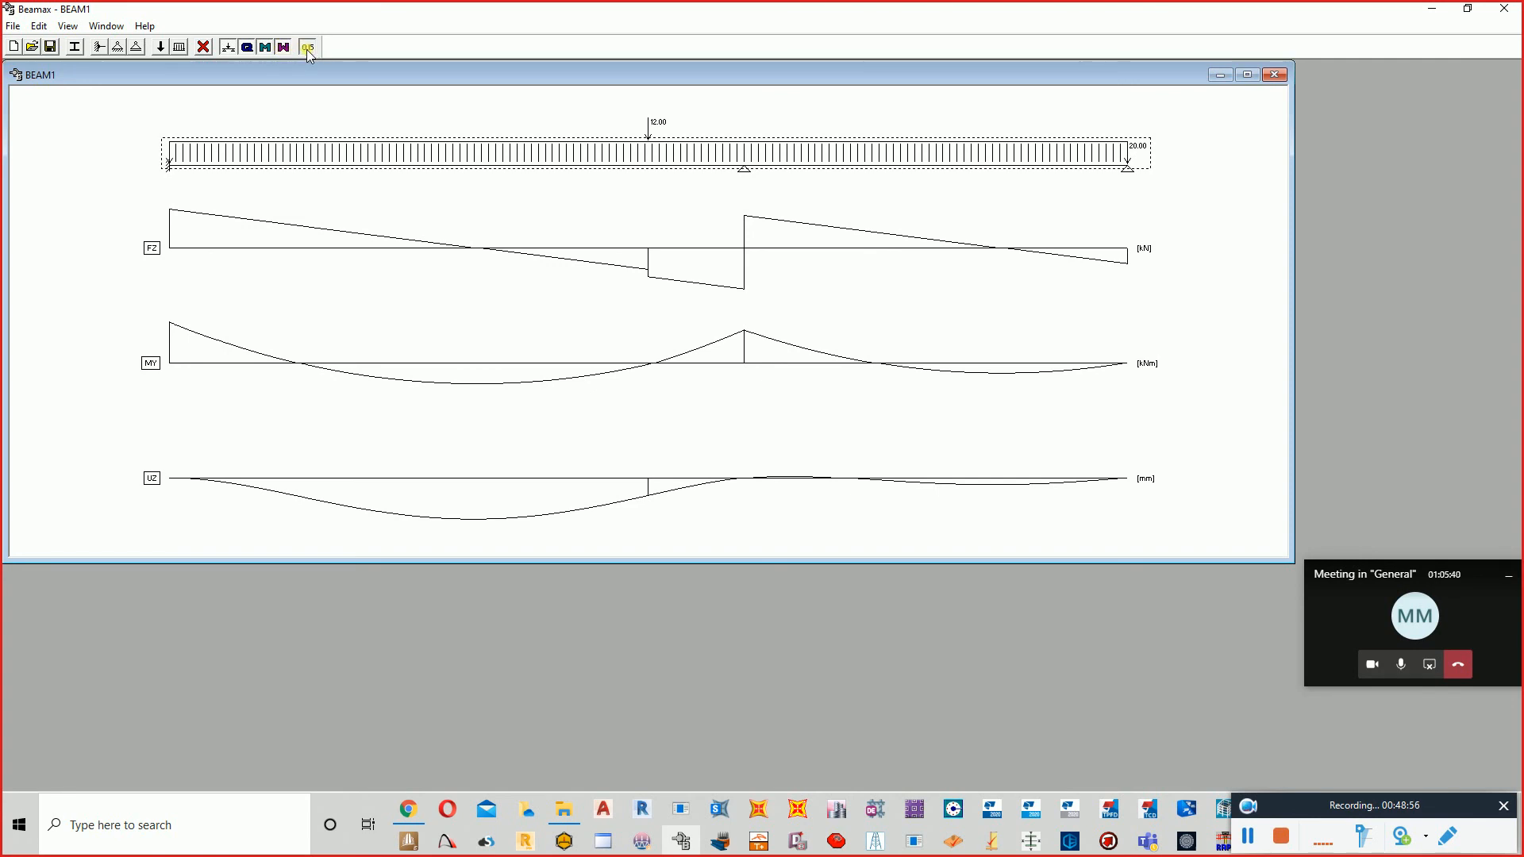
{"action": "left_click", "coordinate": [306, 49]}
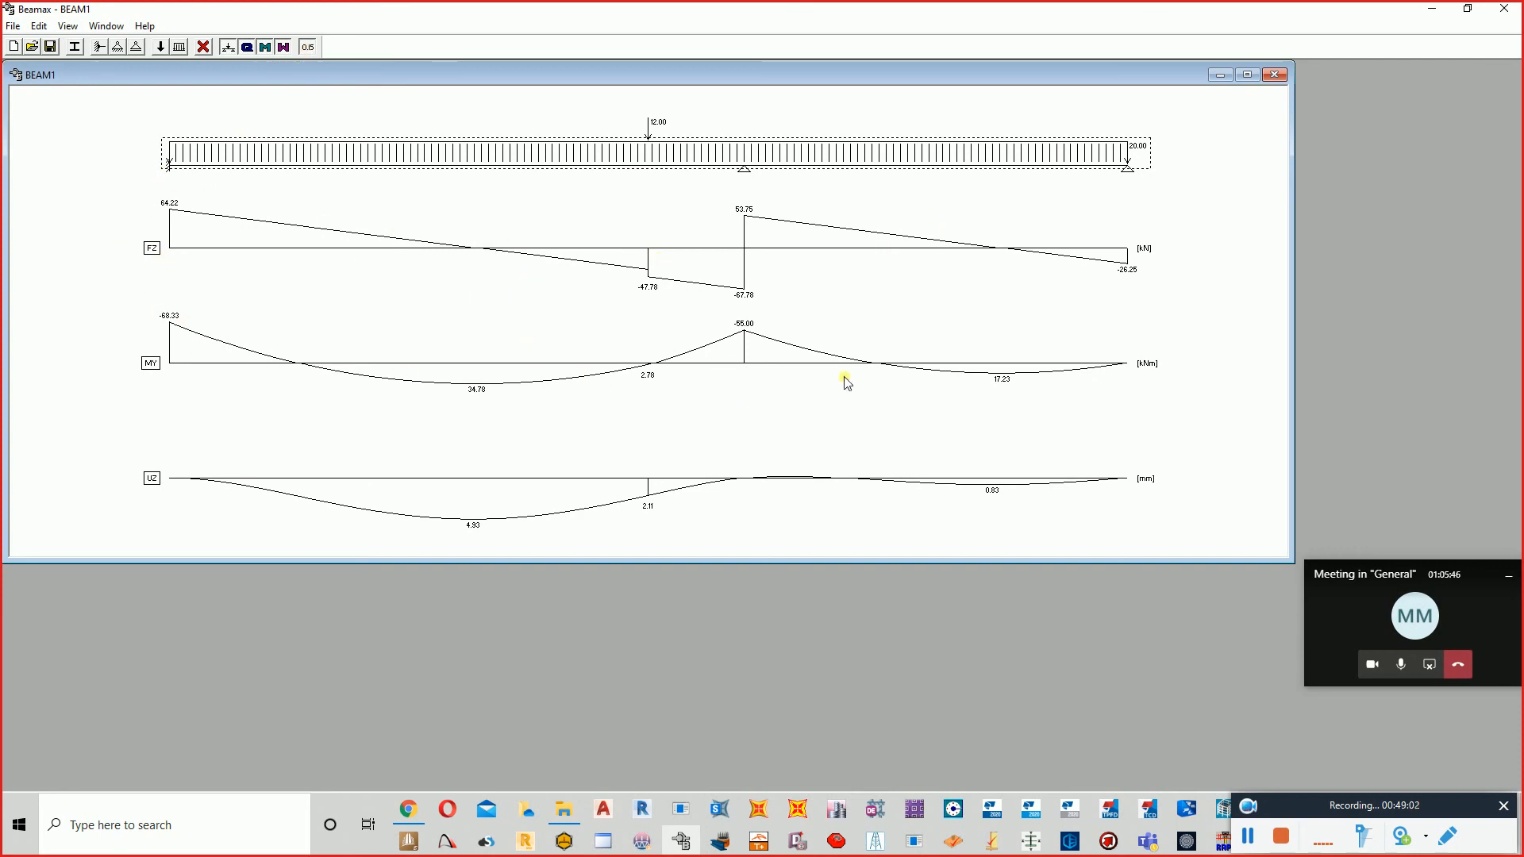
- Hide and show the drawing of the beam with its supports and loads several times above the result diagrams
{"action": "left_click", "coordinate": [227, 48]}
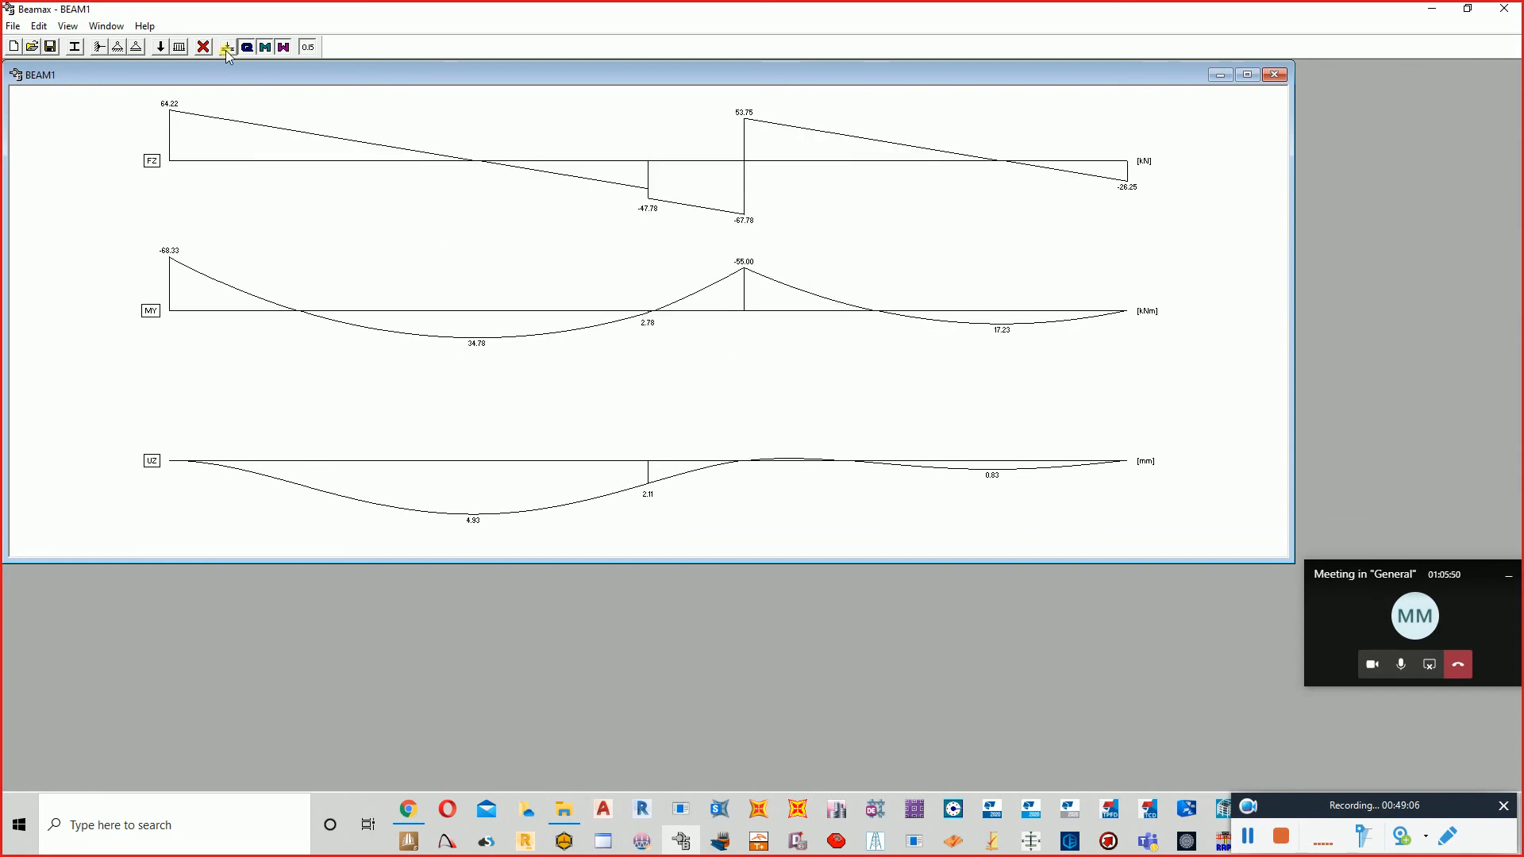
{"action": "left_click", "coordinate": [226, 48]}
{"action": "left_click", "coordinate": [227, 48]}
{"action": "left_click", "coordinate": [226, 48]}
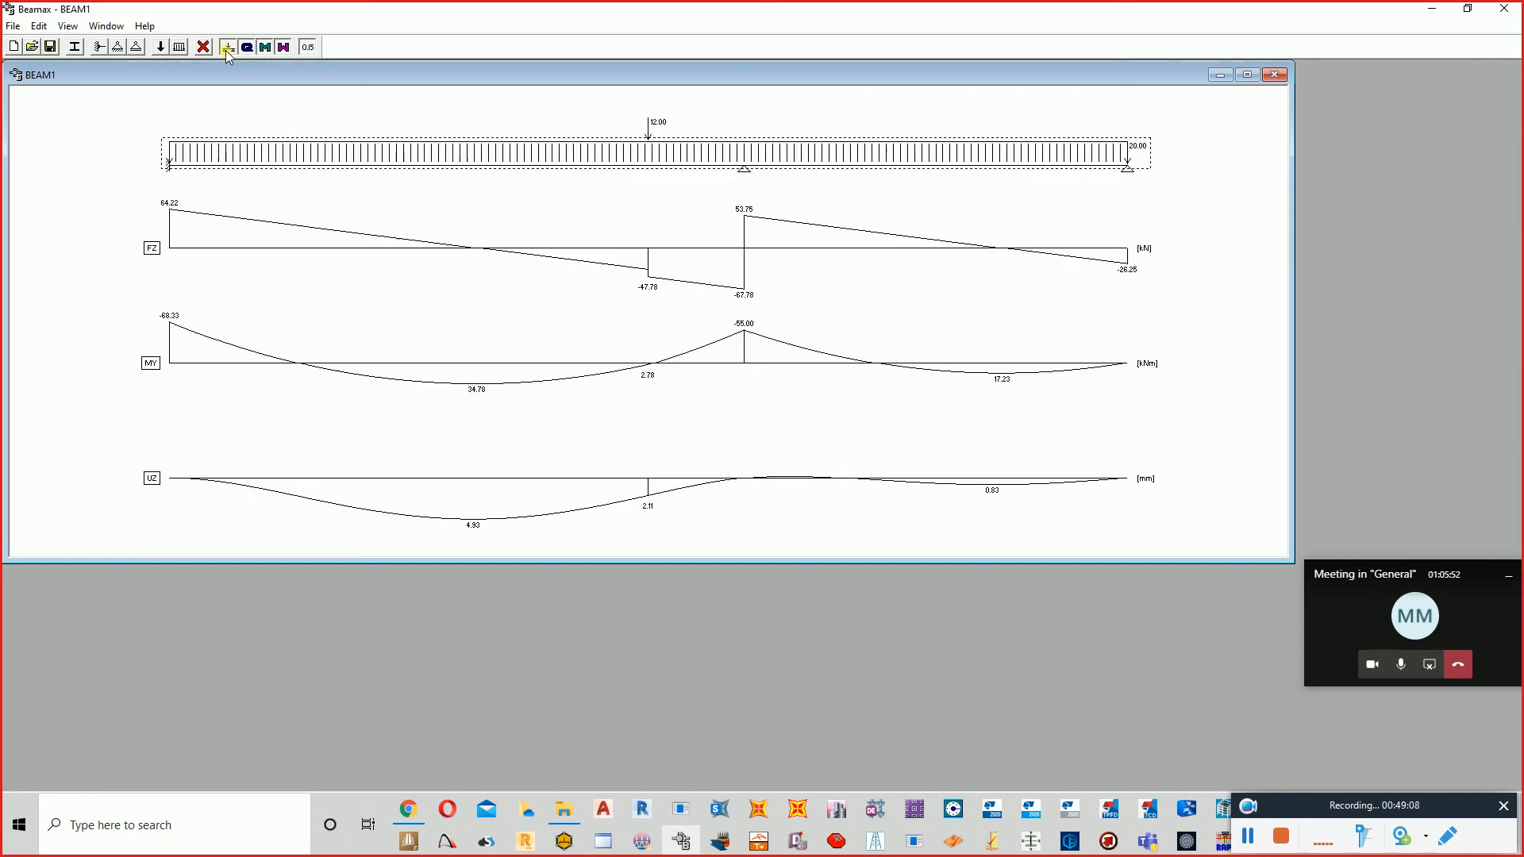
{"action": "left_click", "coordinate": [227, 47]}
{"action": "left_click", "coordinate": [226, 48]}
{"action": "left_click", "coordinate": [226, 48]}
{"action": "left_click", "coordinate": [226, 48]}
- Close Beamax and return to the Prezi presentation's Structural Elements slide in the browser
{"action": "left_click", "coordinate": [1503, 10]}
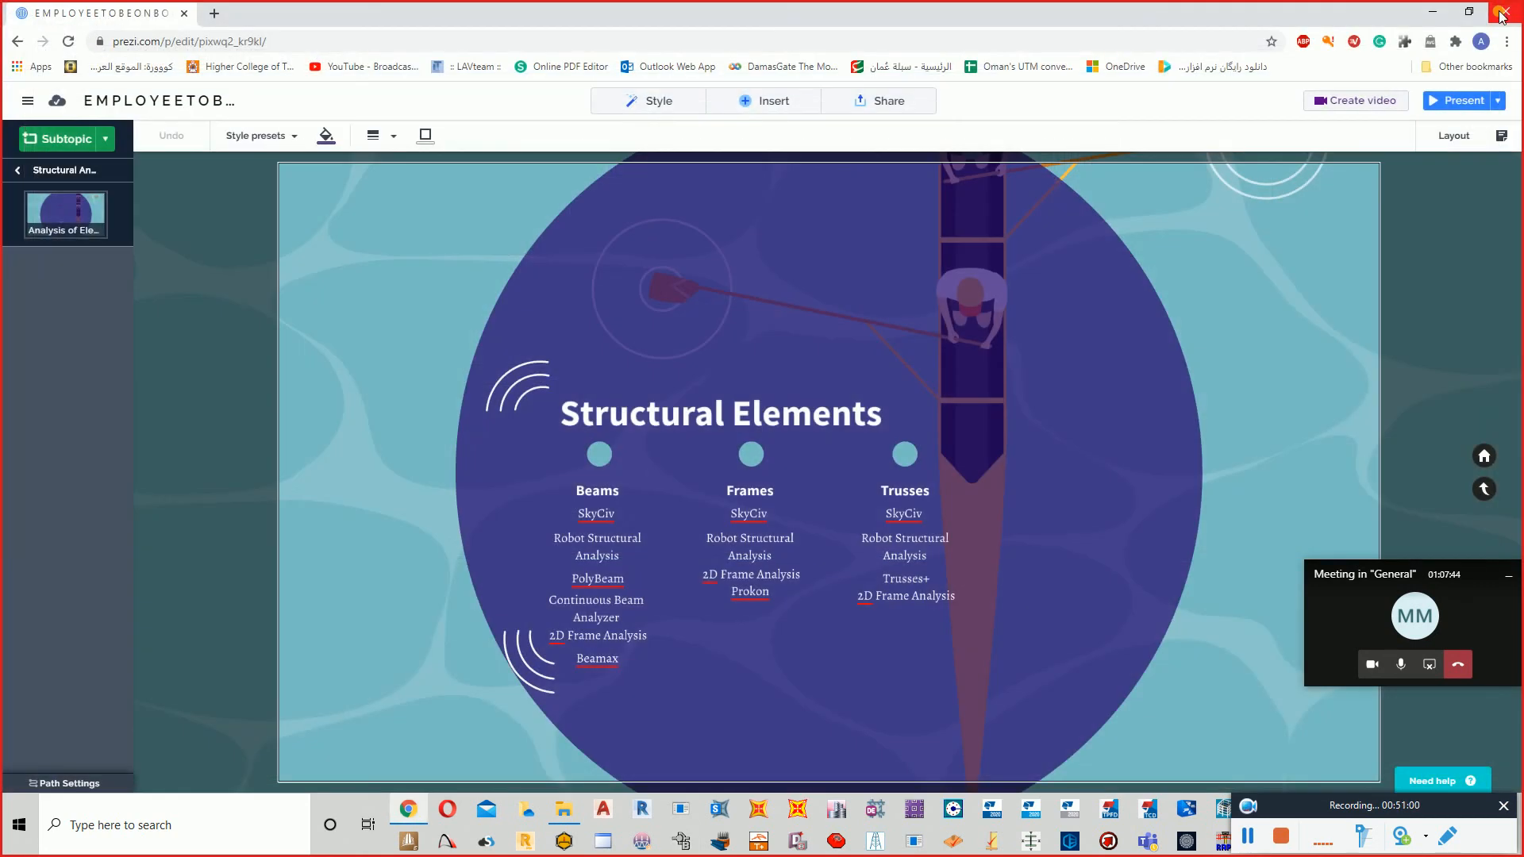
{"action": "left_click", "coordinate": [601, 514]}
{"action": "left_click_drag", "start_coordinate": [1354, 798], "coordinate": [1191, 363]}
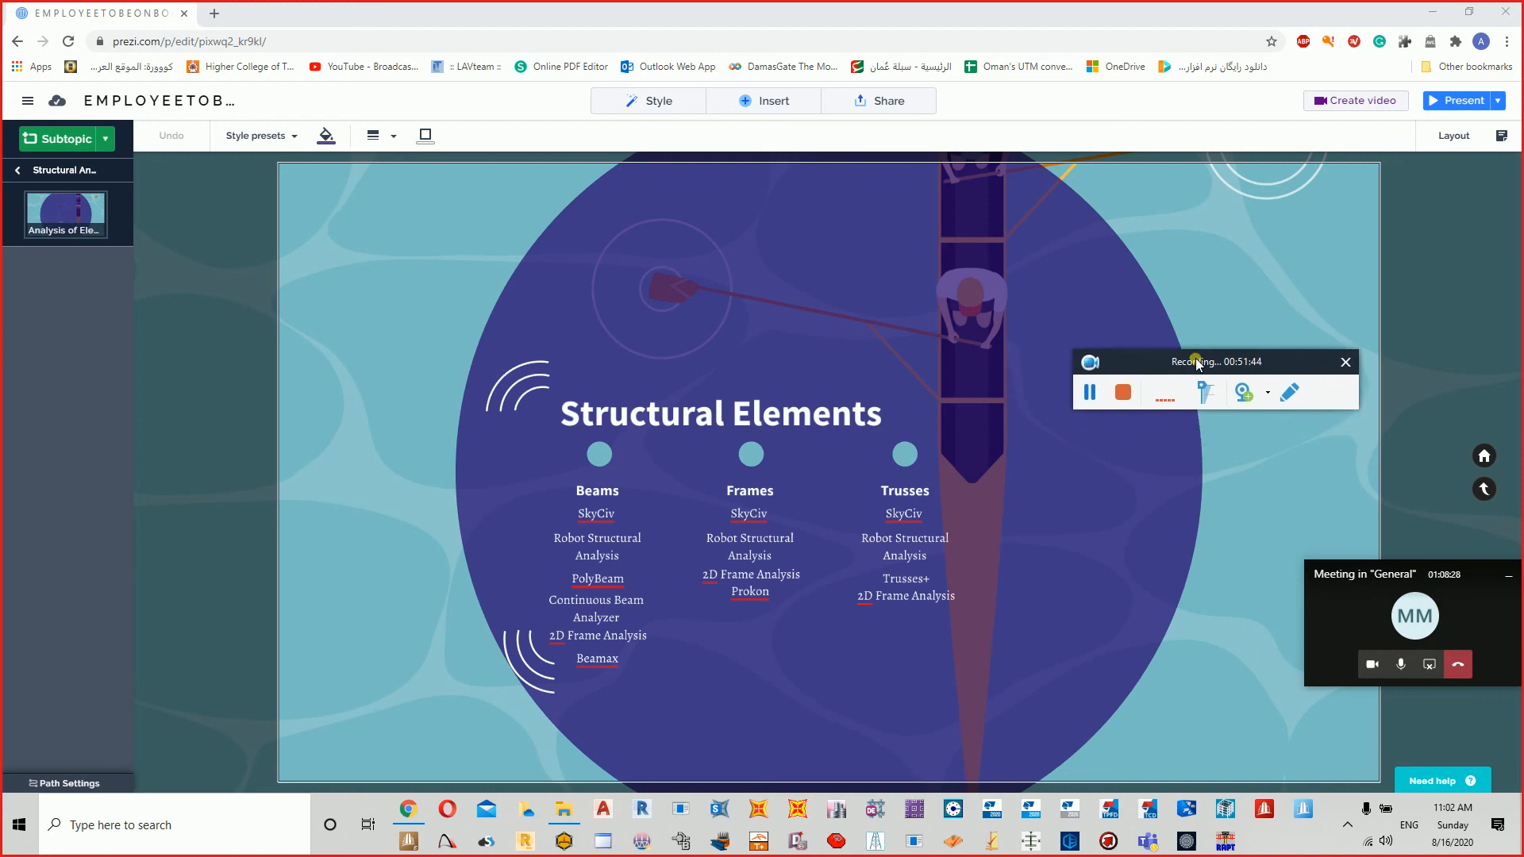